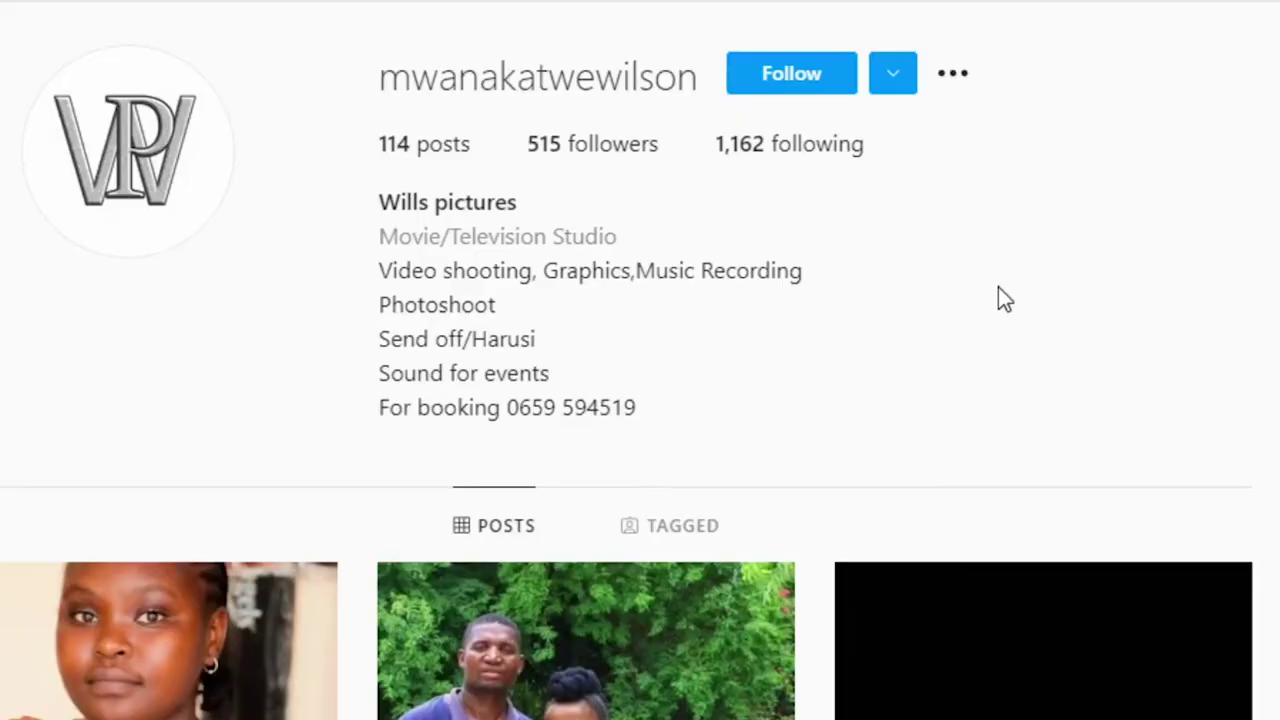
Scroll down the studio's Instagram profile to reveal its grid of photo posts
scroll(1003, 298, down, 4)
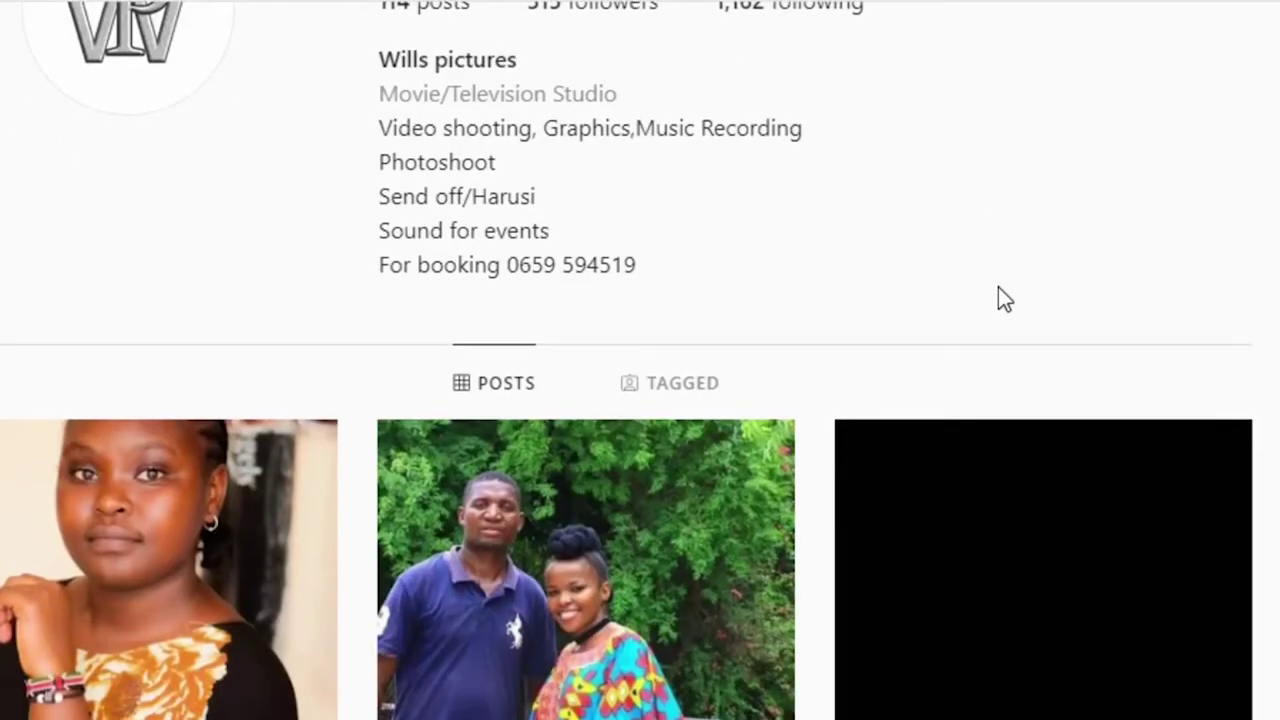
scroll(1003, 298, down, 5)
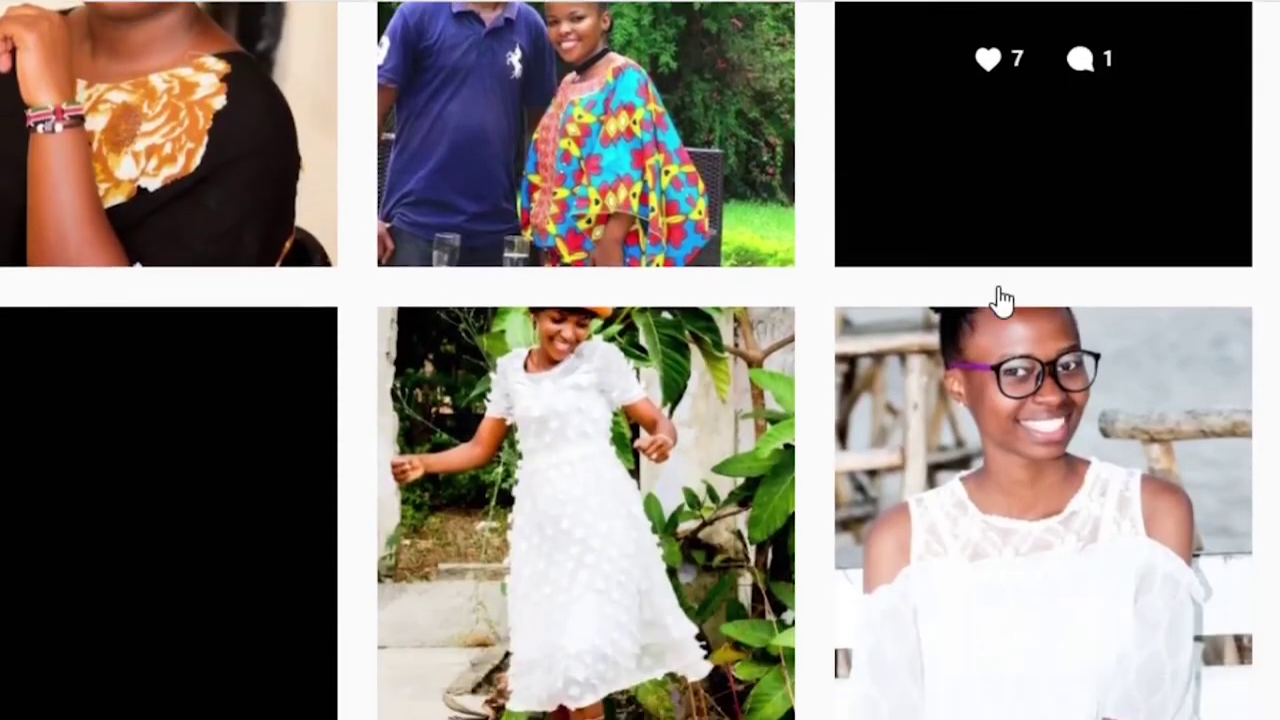
scroll(1003, 298, down, 7)
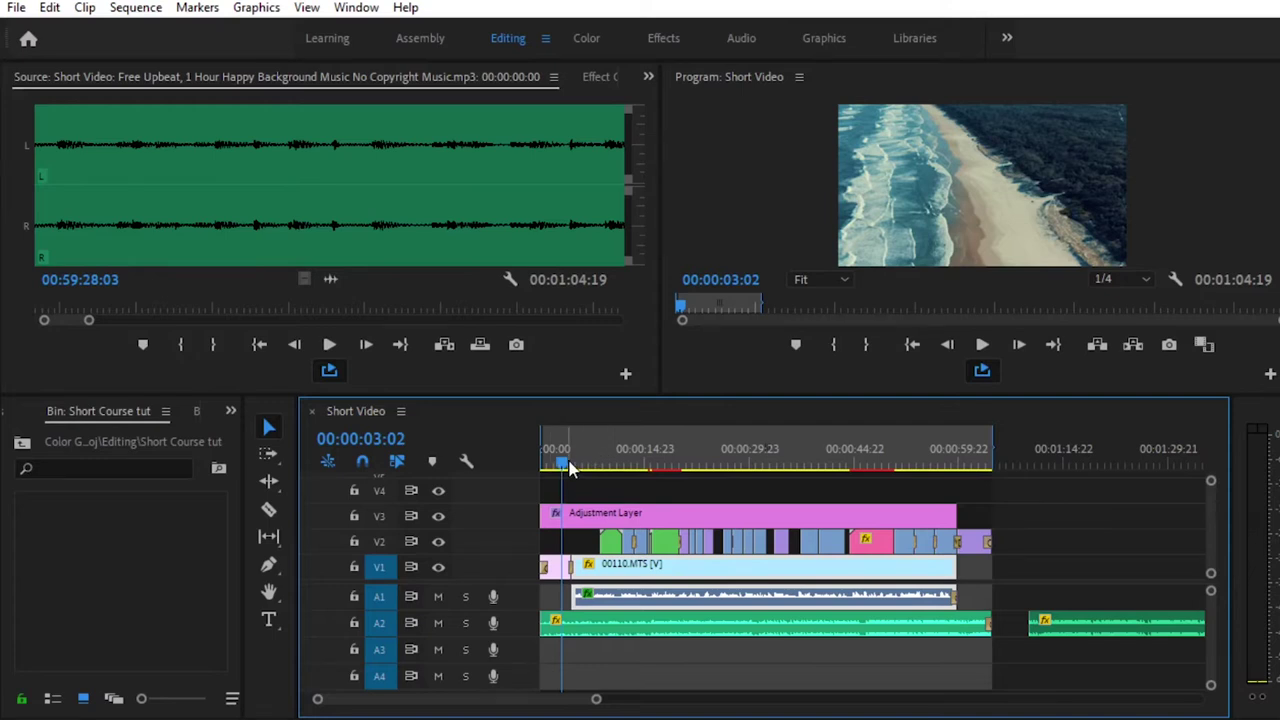
key(space)
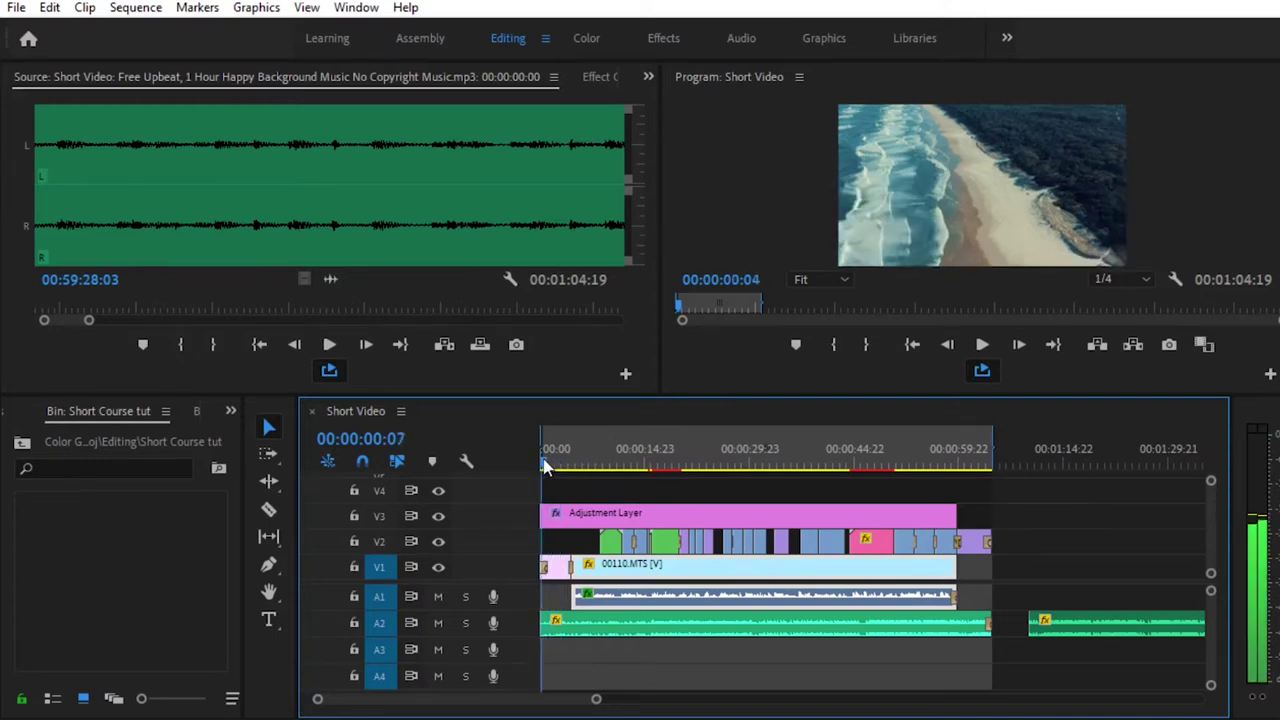
drag(543, 462, 530, 465)
key(space)
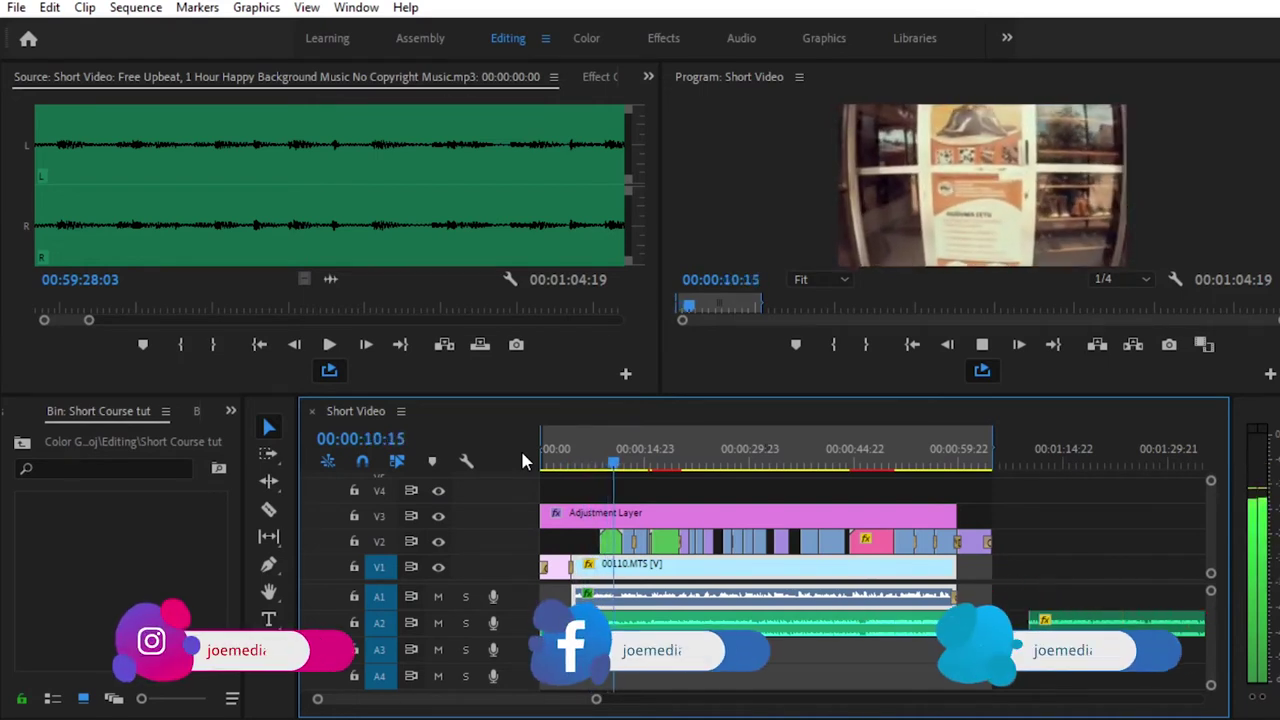
key(space)
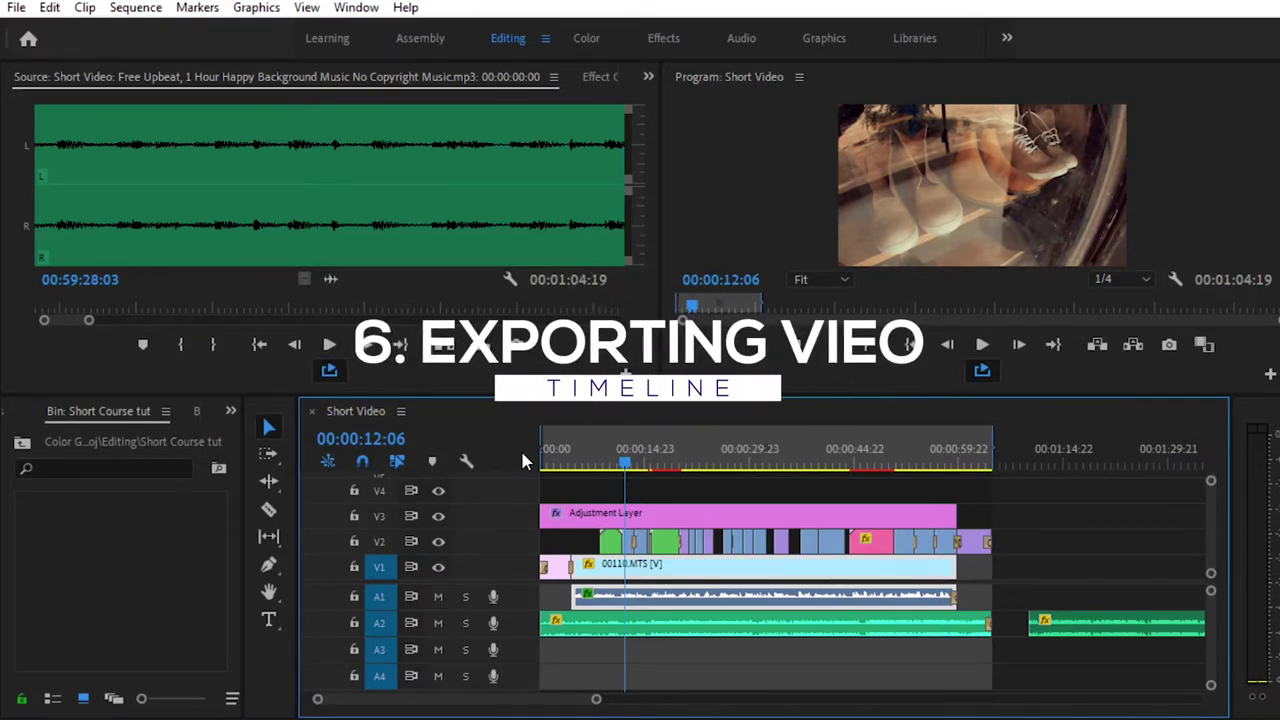
click(16, 8)
Create a new Premiere Pro project named 'Ezma Products ad' from File > New > Project
mouse_move(80, 32)
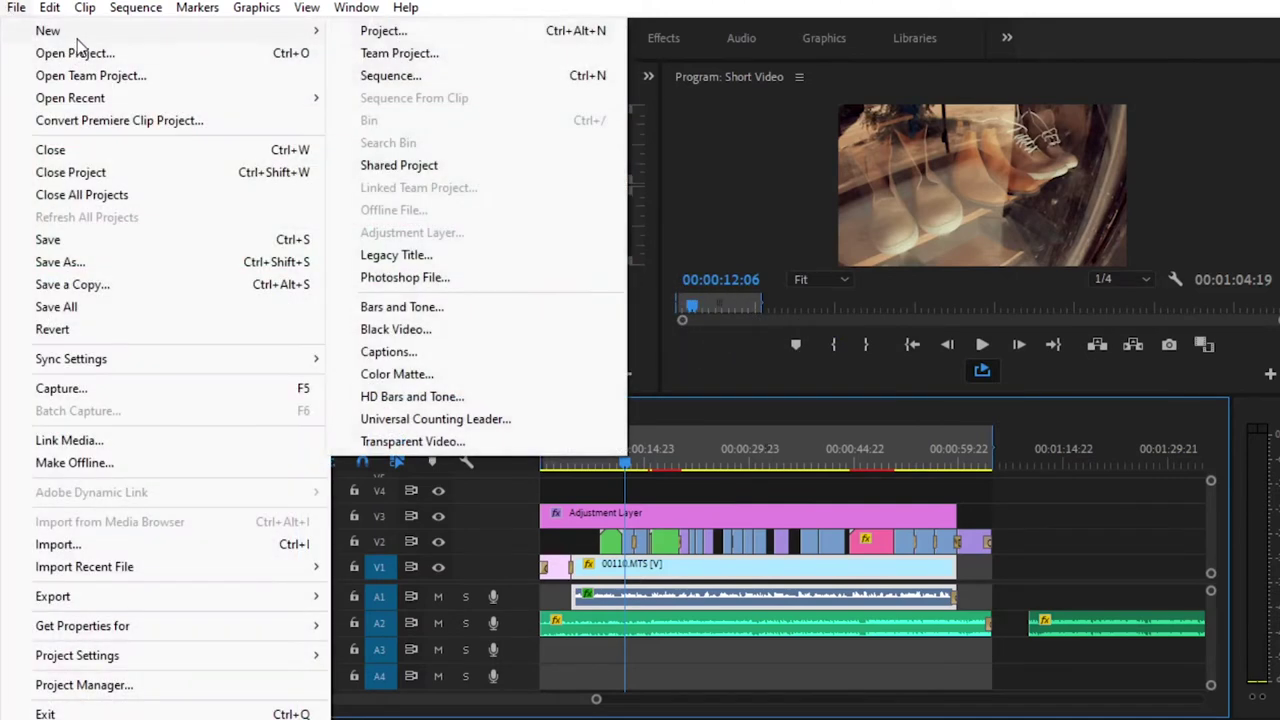
click(412, 38)
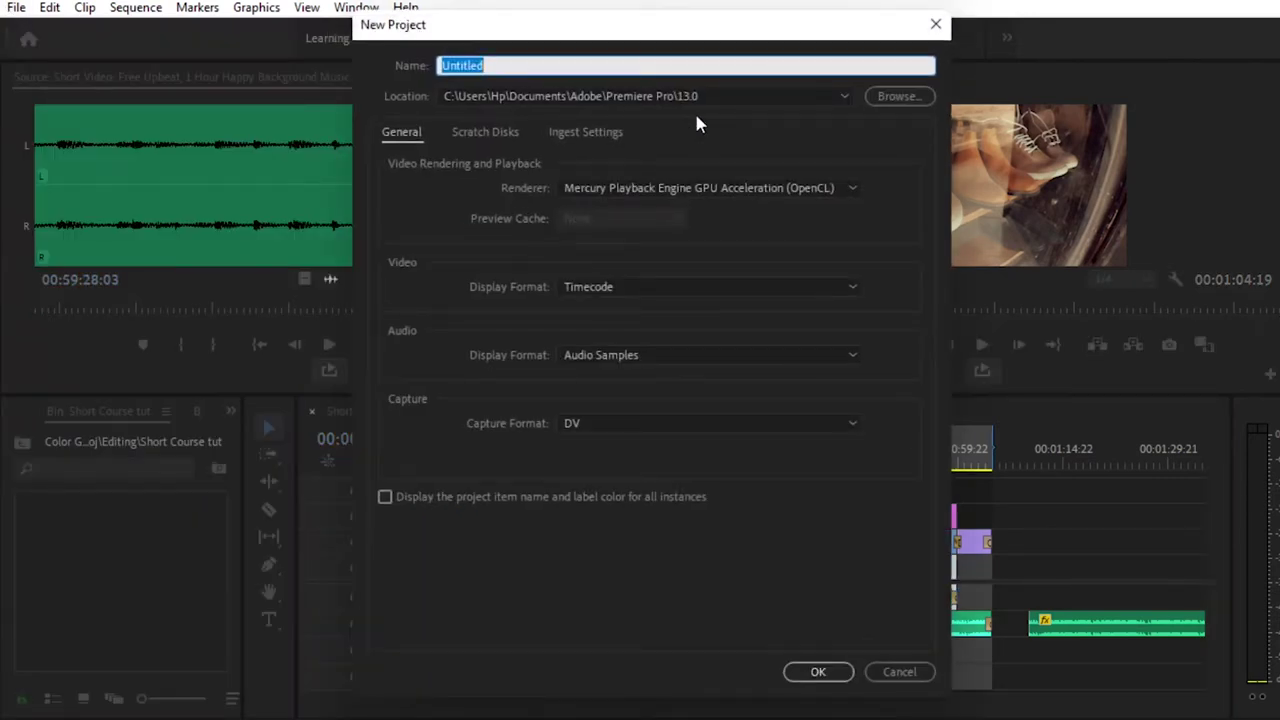
text(Ezma Products)
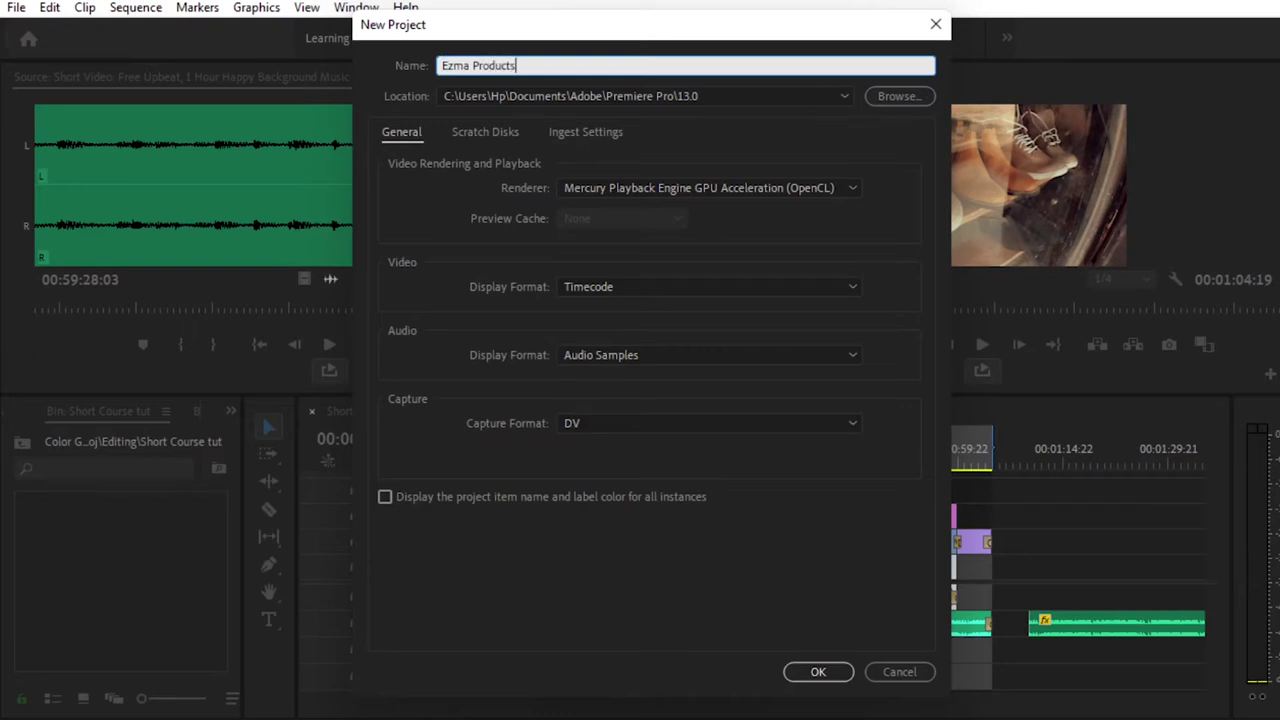
text( ad)
click(797, 679)
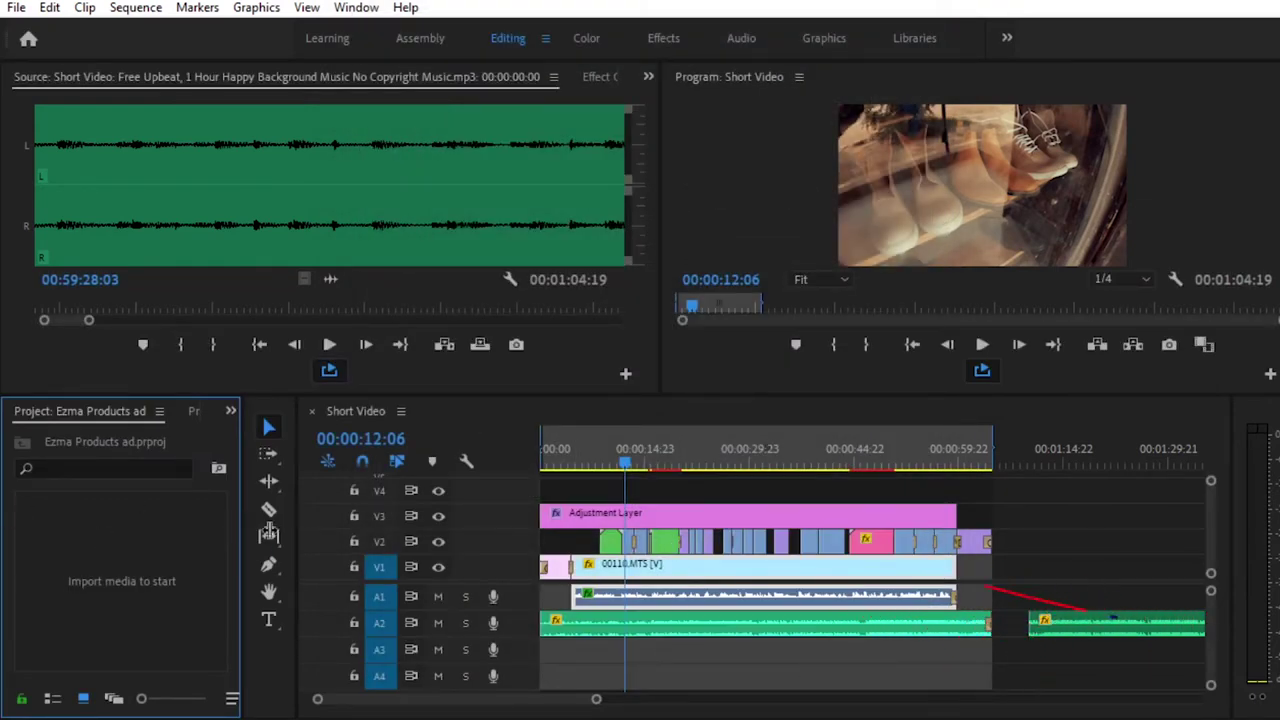
Import all twelve clips from F:\Joemediagroup\Premiere Pro\Premiere Short Course\Clip into the project
drag(249, 530, 400, 530)
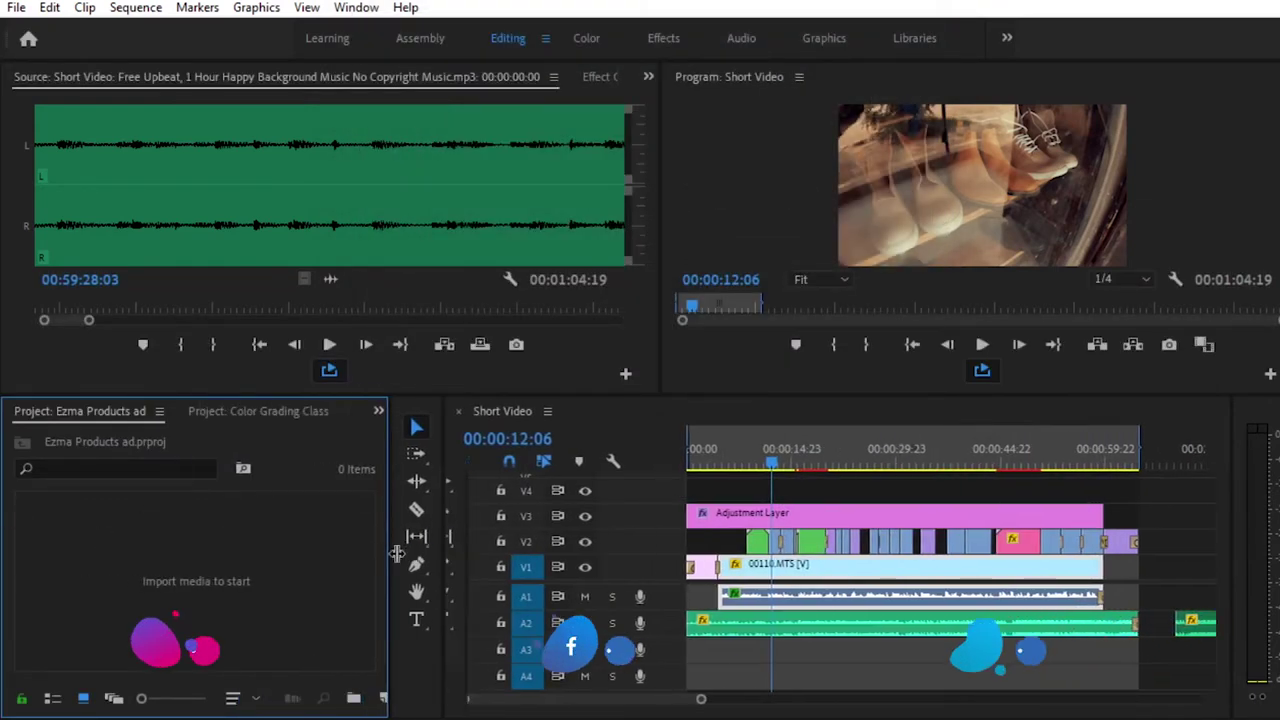
double_click(225, 572)
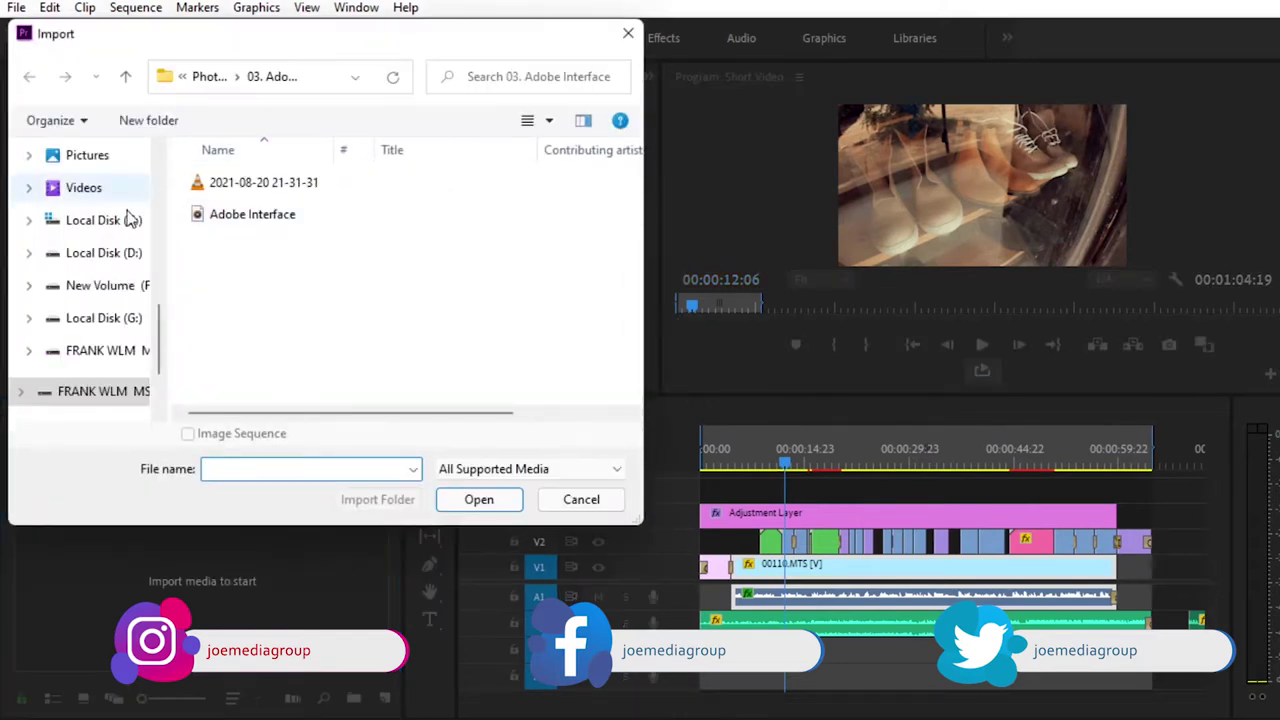
click(105, 286)
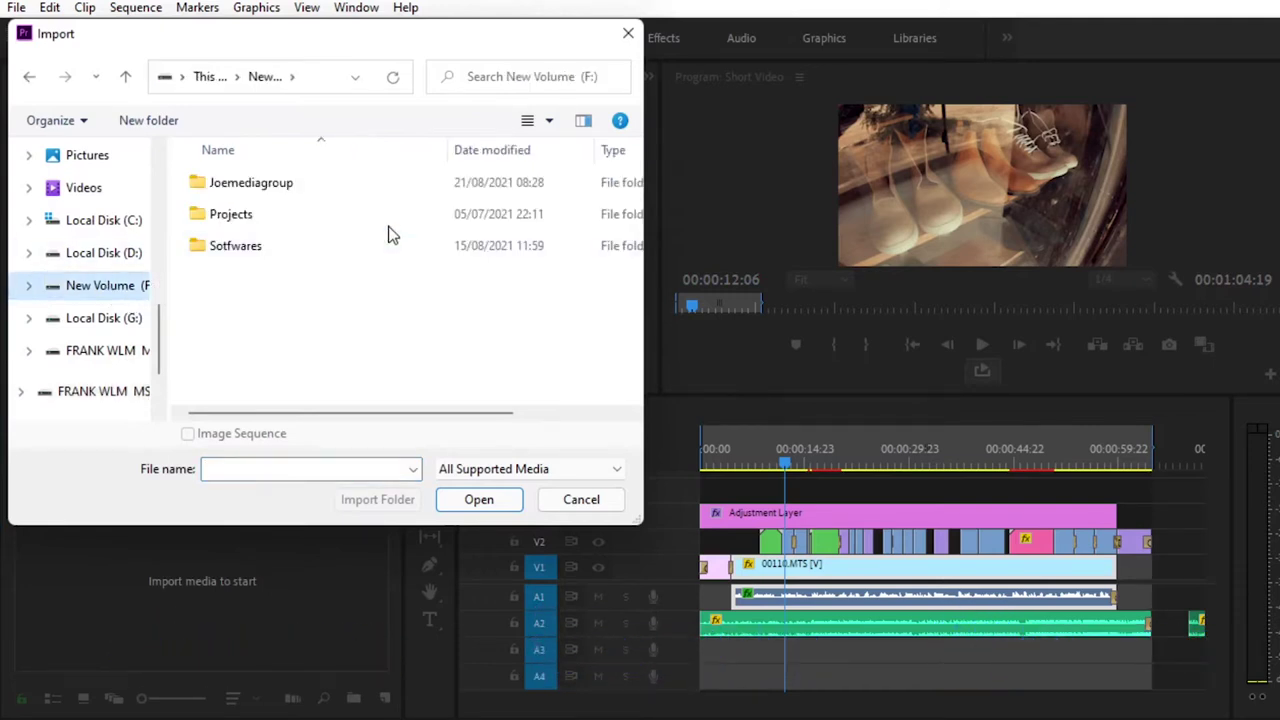
double_click(302, 188)
scroll(280, 363, down, 2)
click(285, 336)
double_click(285, 343)
double_click(237, 194)
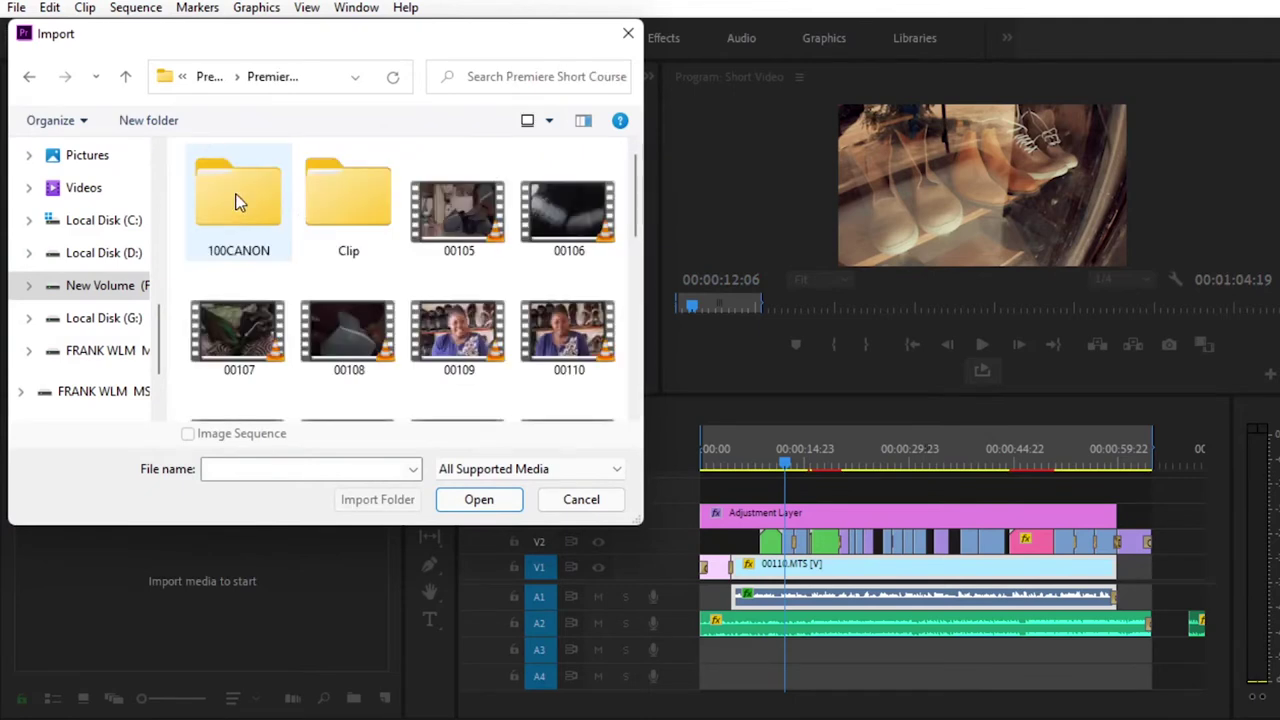
double_click(390, 220)
click(228, 195)
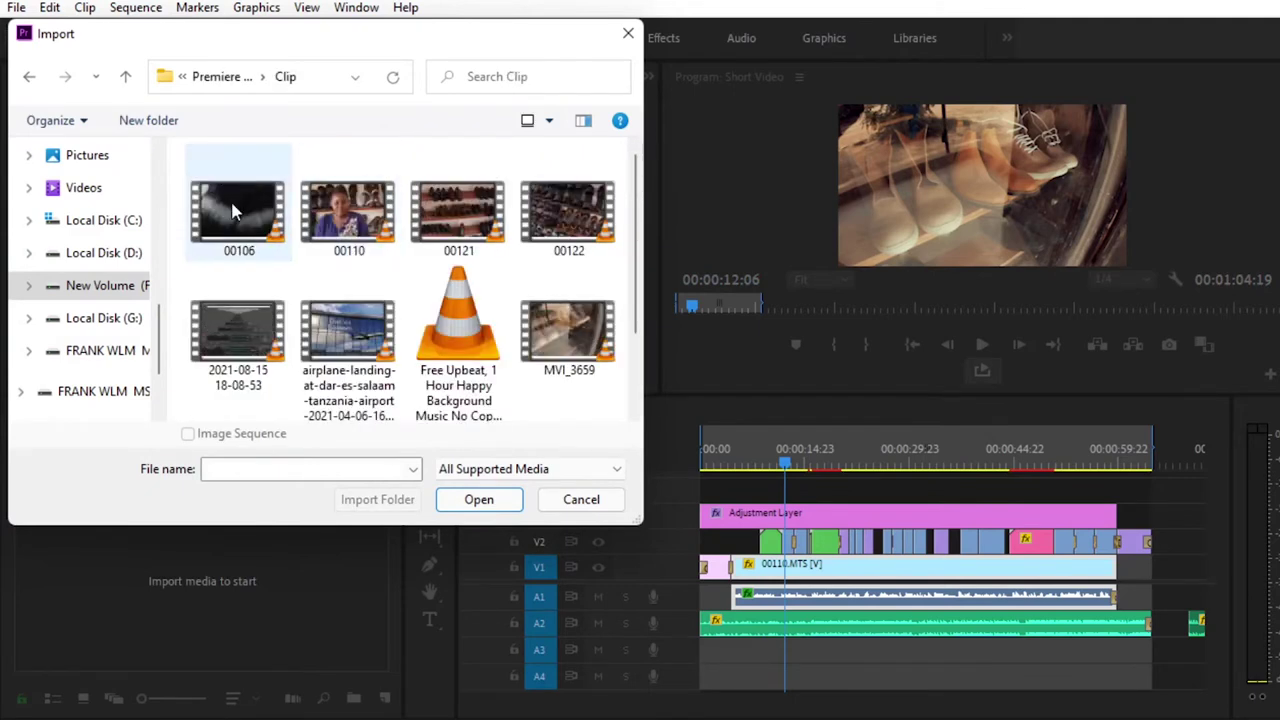
key(ctrl+a)
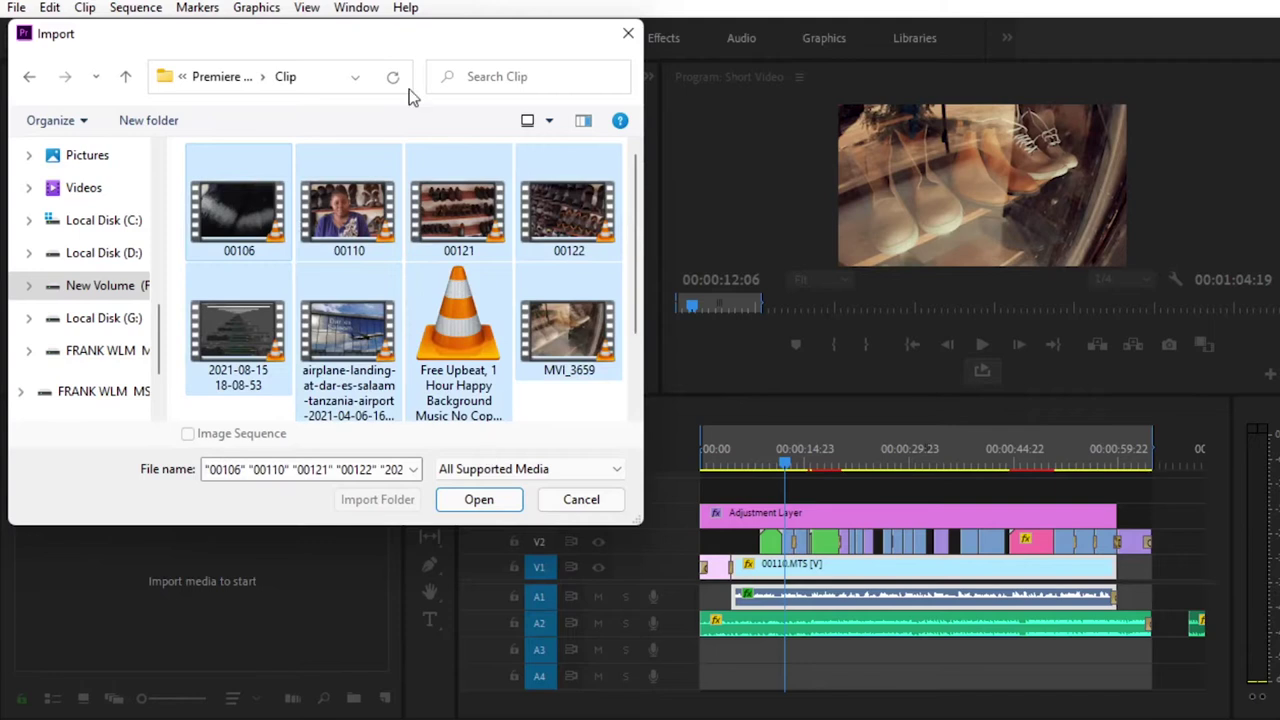
click(471, 495)
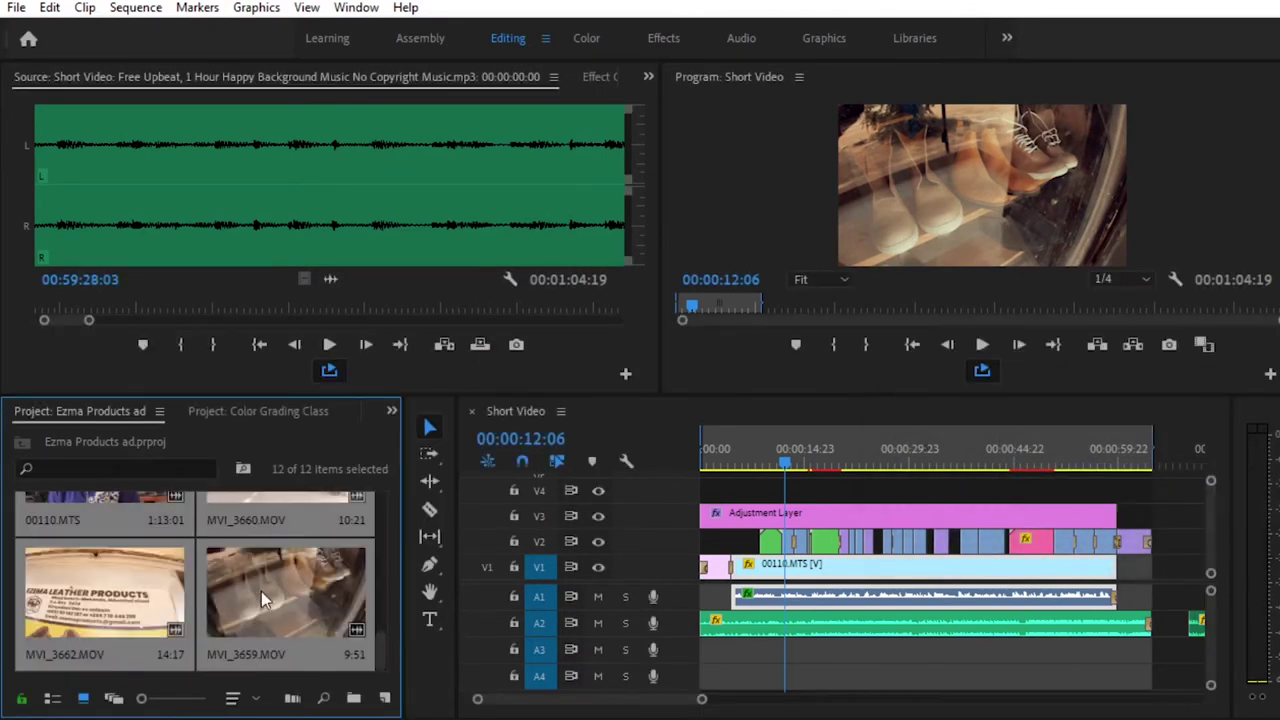
scroll(286, 593, up, 5)
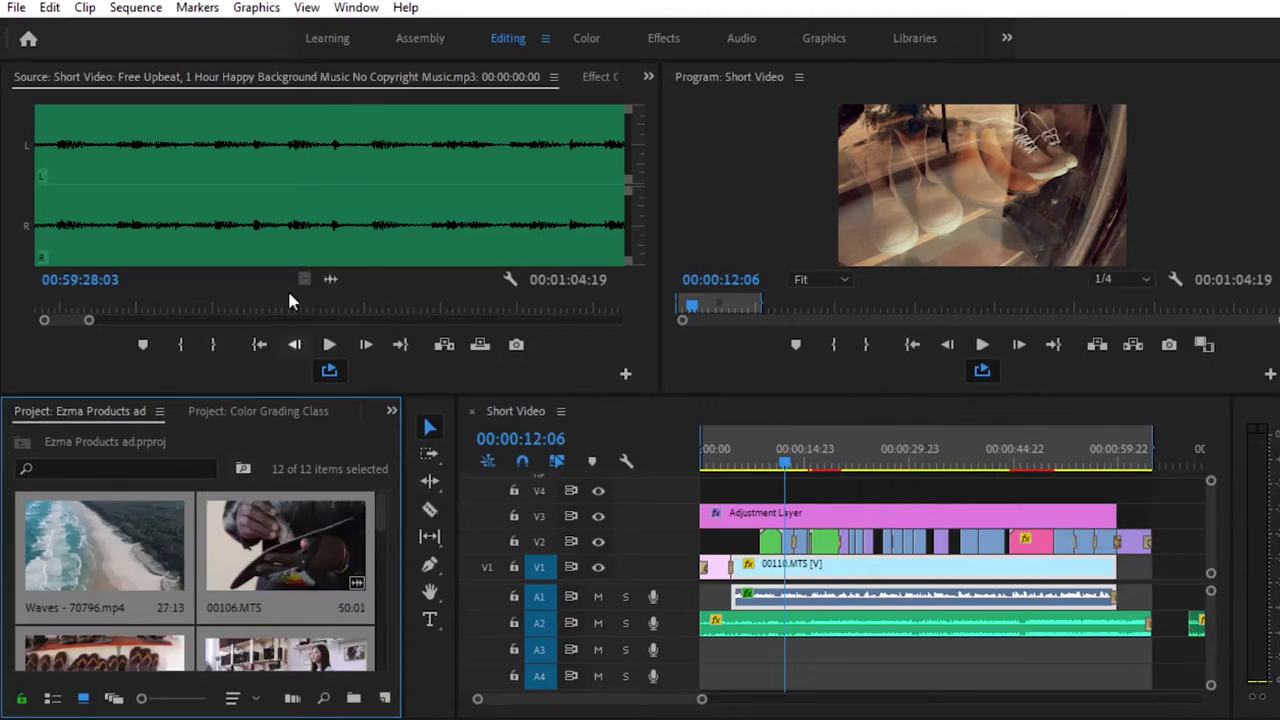
drag(782, 450, 700, 470)
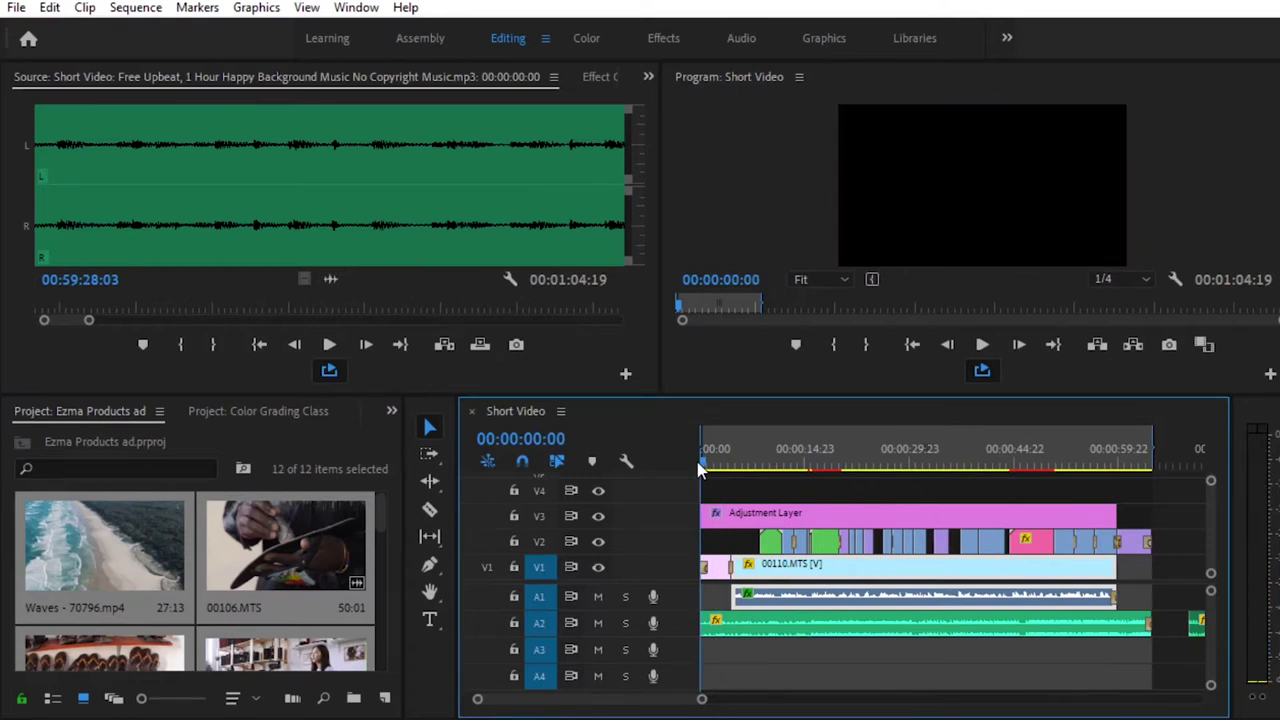
key(space)
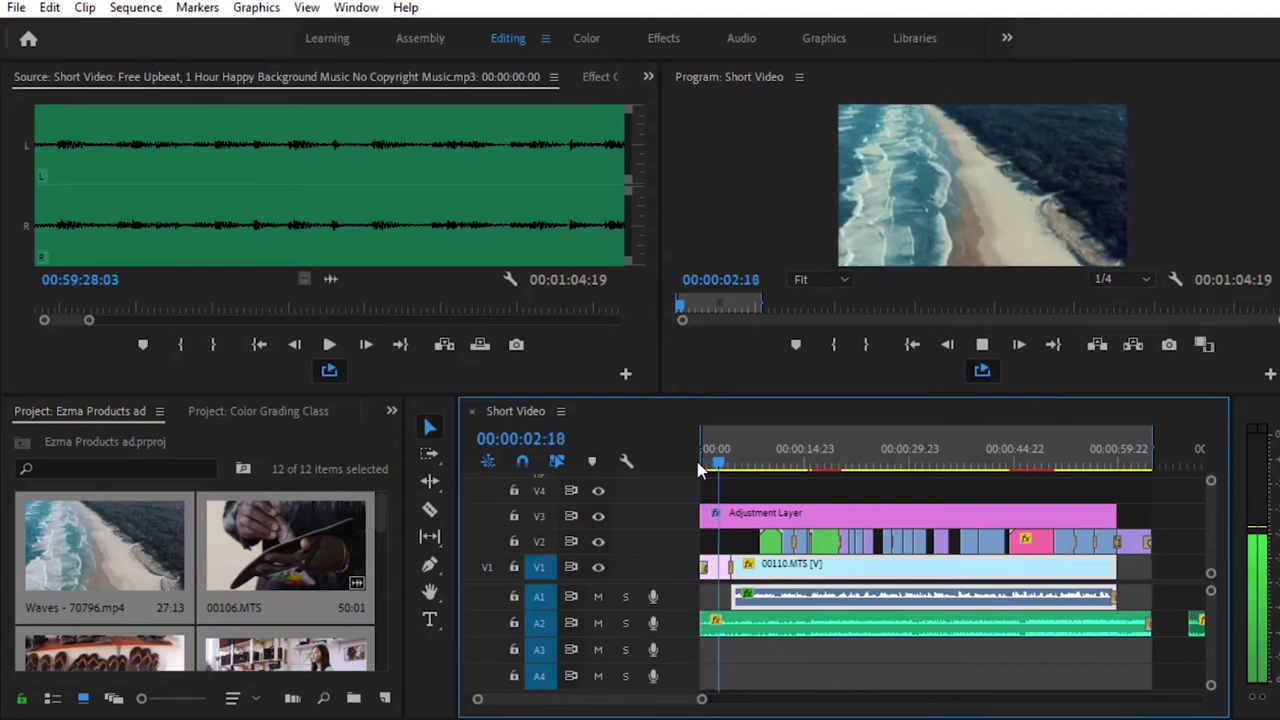
key(space)
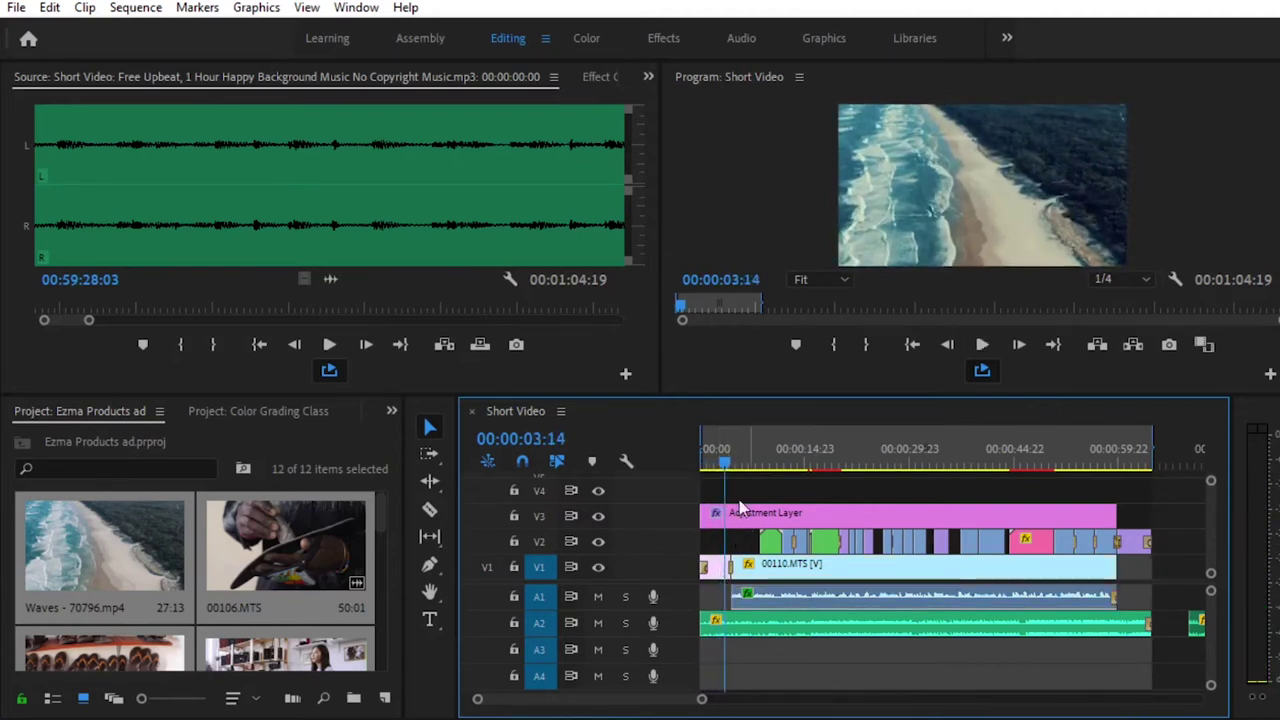
click(134, 546)
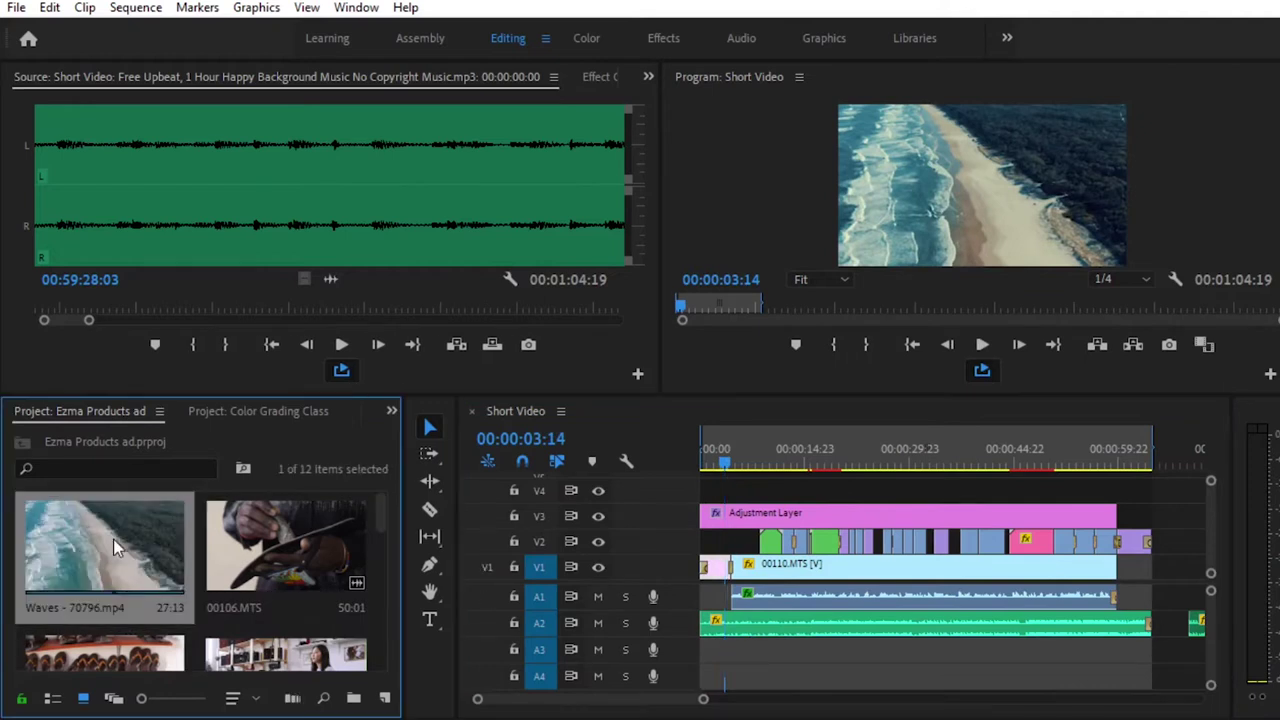
right_click(118, 537)
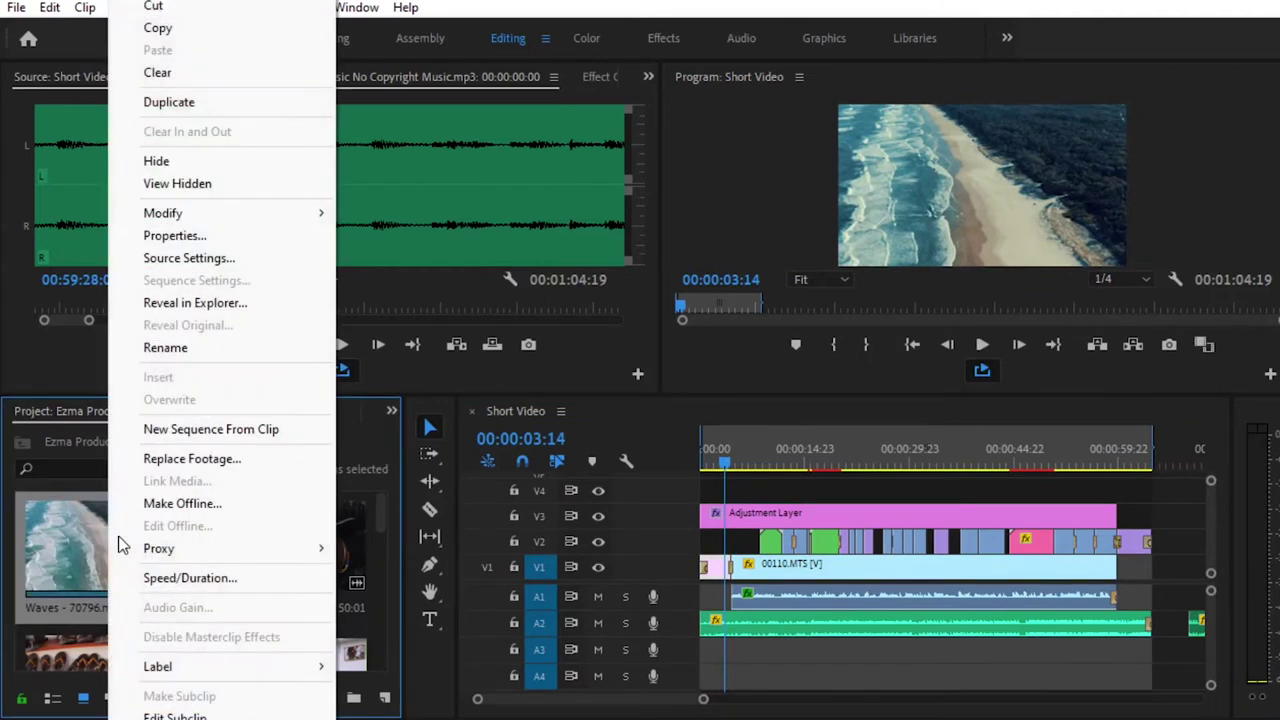
Create a Waves - 70796 sequence from the Waves clip, shifting the clip to start near 00:00:06:06
click(271, 430)
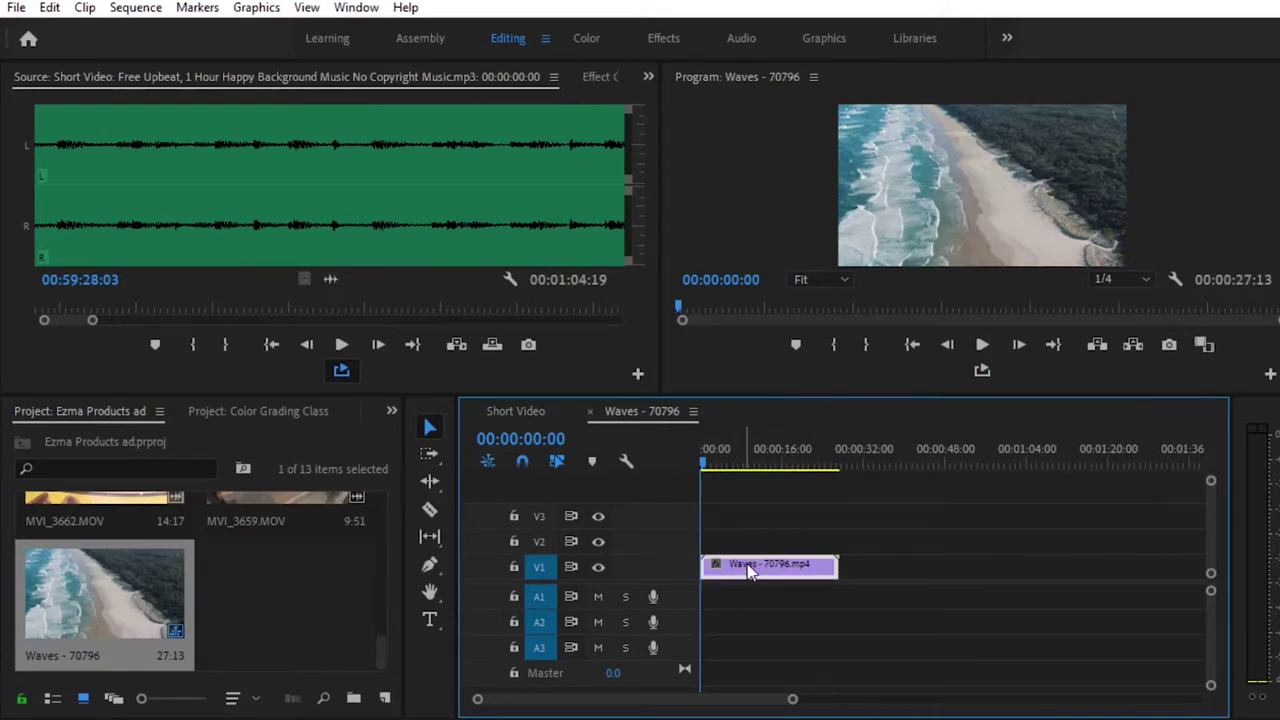
drag(750, 568, 782, 568)
click(734, 466)
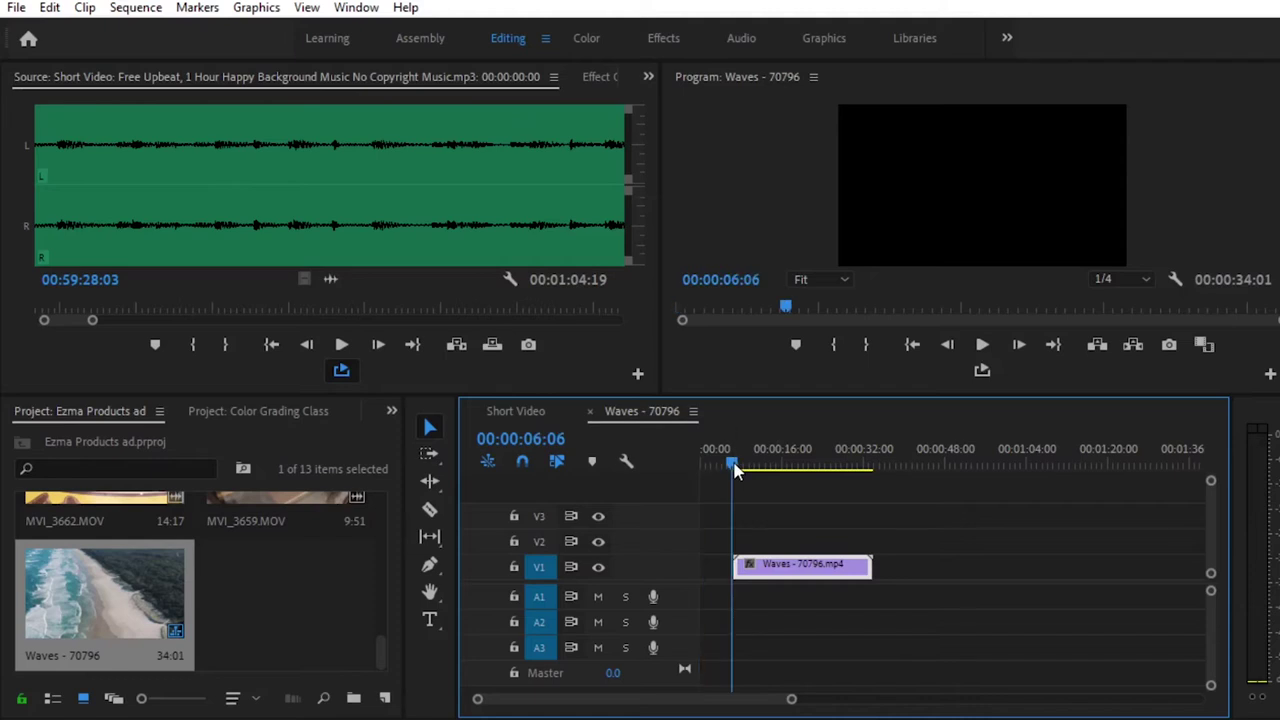
Play the Short Video sequence from its start, then scrub through the Waves sequence footage
click(515, 411)
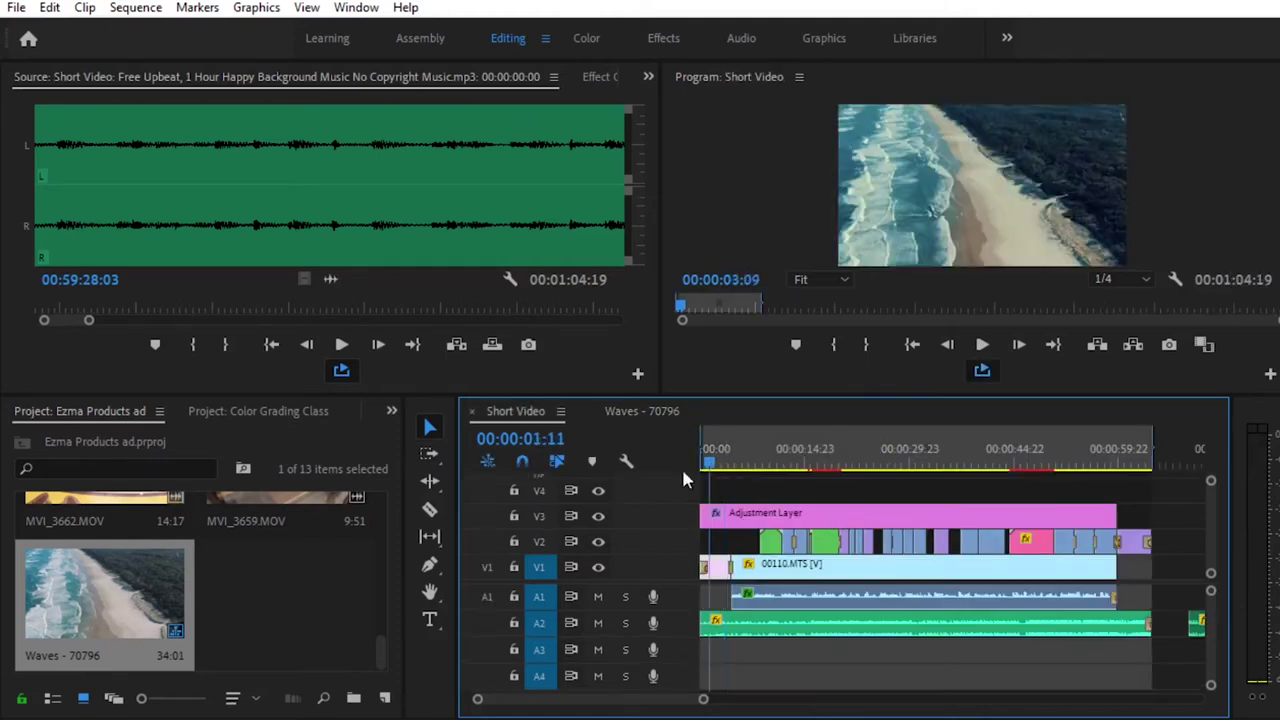
key(Home)
key(space)
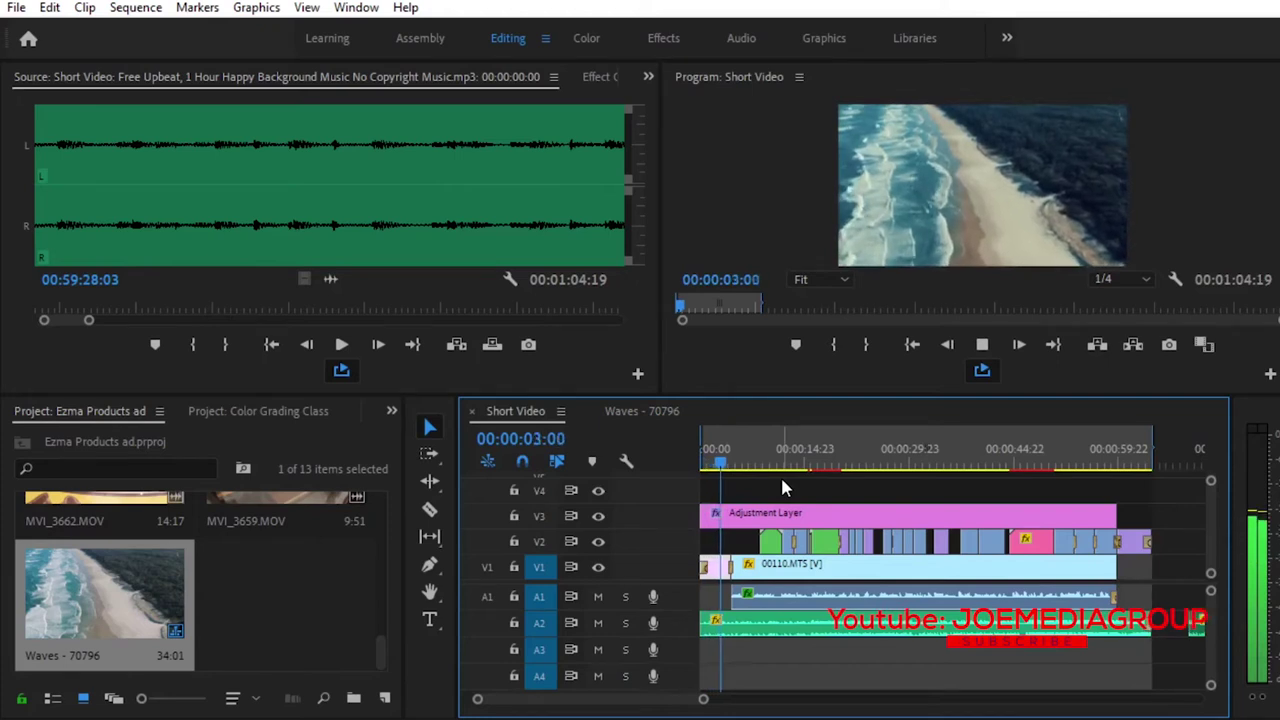
click(653, 417)
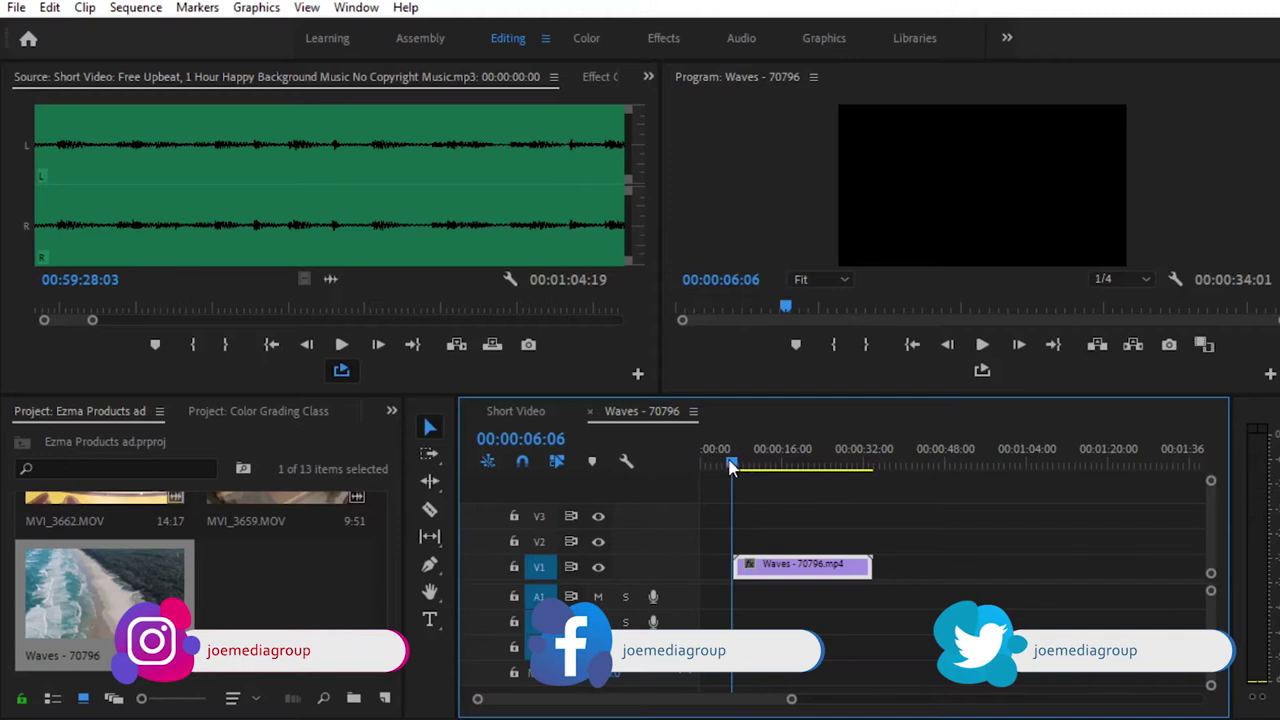
drag(731, 466, 771, 466)
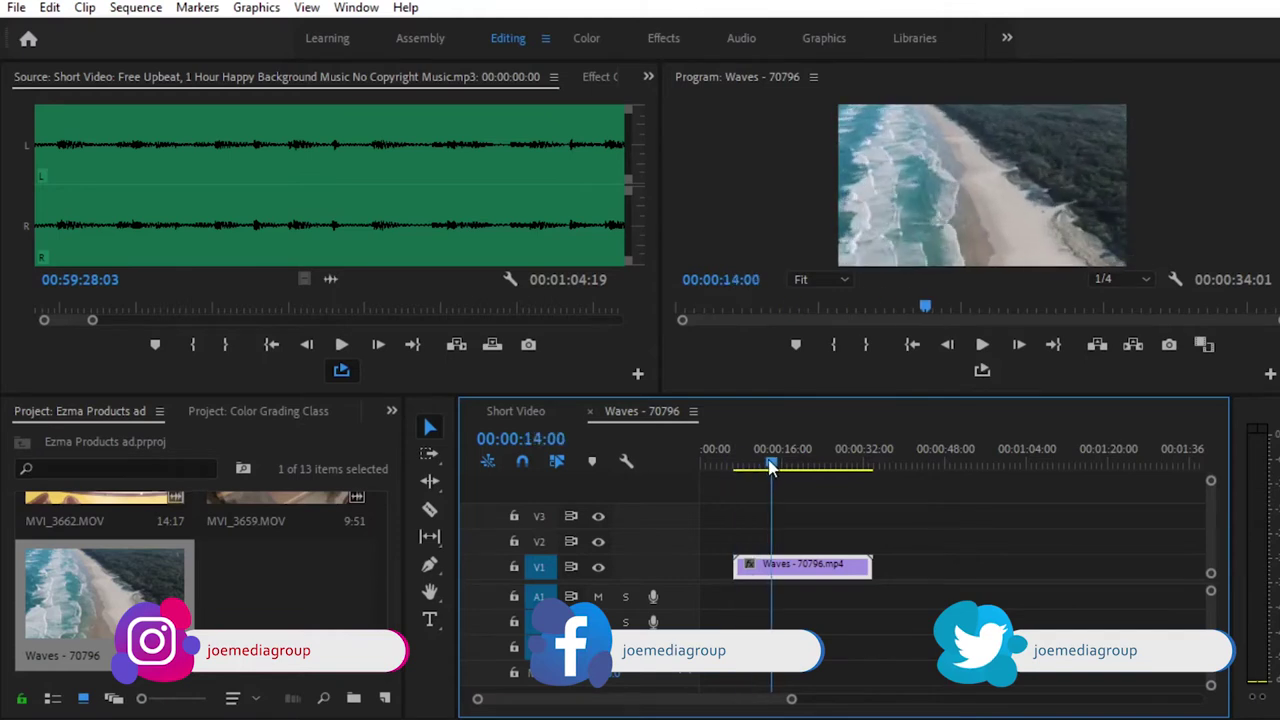
Razor the Waves clip at the playhead and again at 00:00:18:19, after undoing a trial trim
drag(738, 566, 775, 565)
key(ctrl+z)
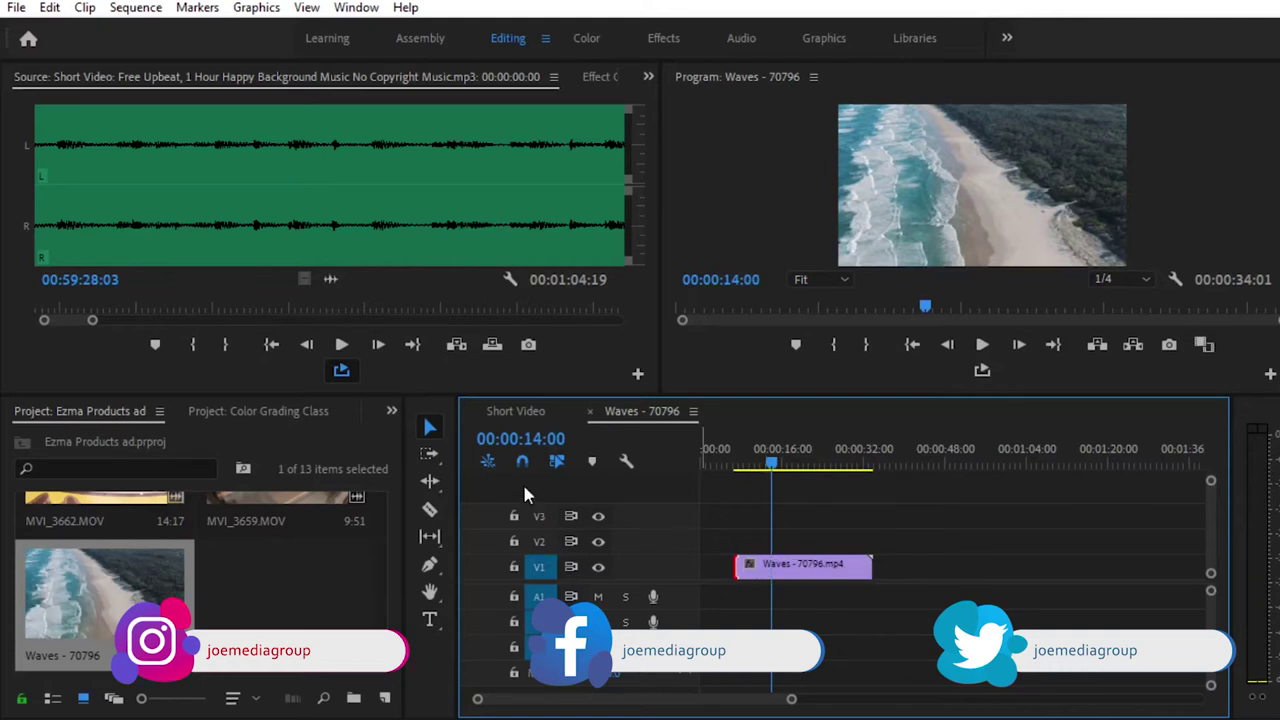
click(430, 512)
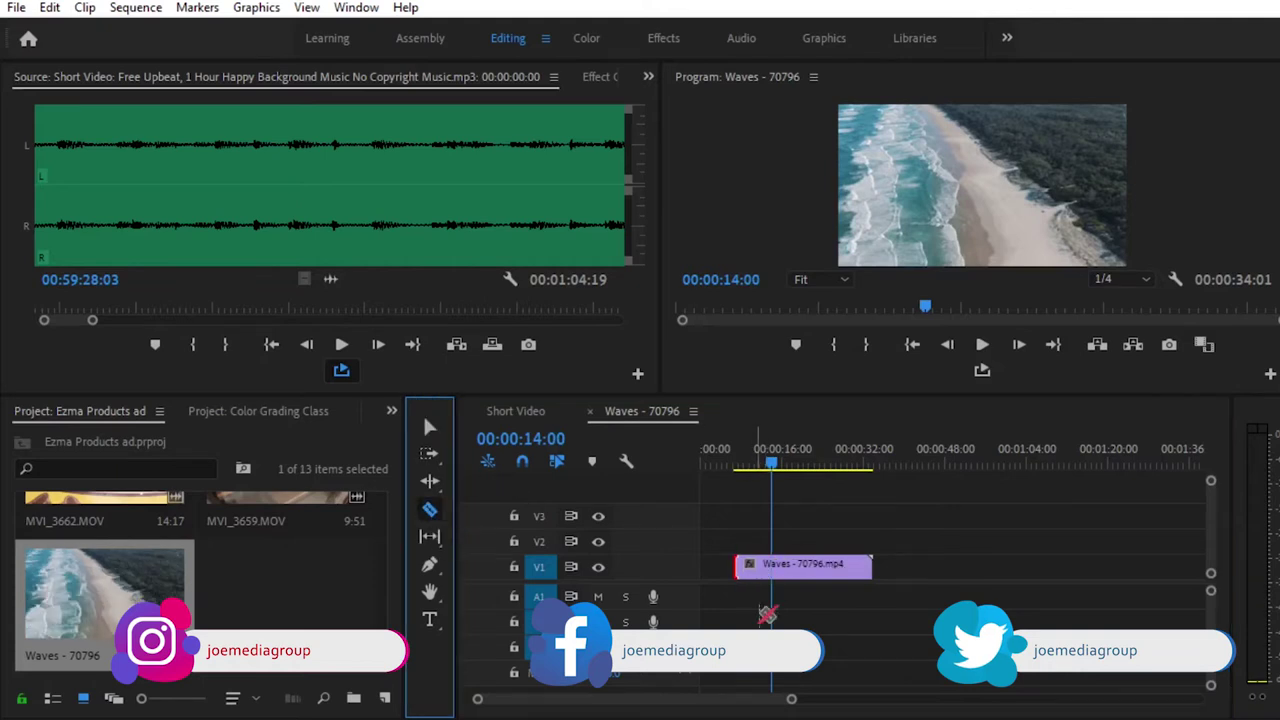
click(773, 566)
key(space)
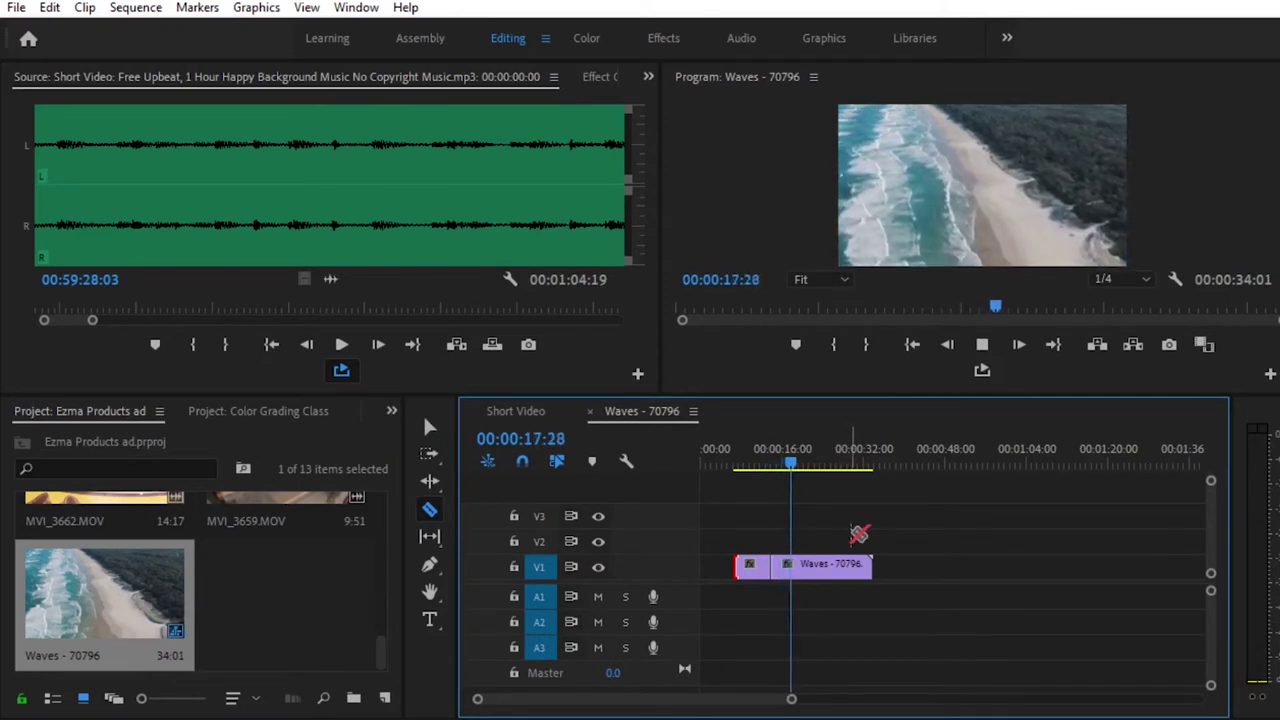
key(space)
click(800, 568)
Delete the footage after 00:00:18:19, trim away the opening, and preview the remaining beach clip
click(429, 427)
click(838, 580)
key(Delete)
drag(734, 569, 778, 569)
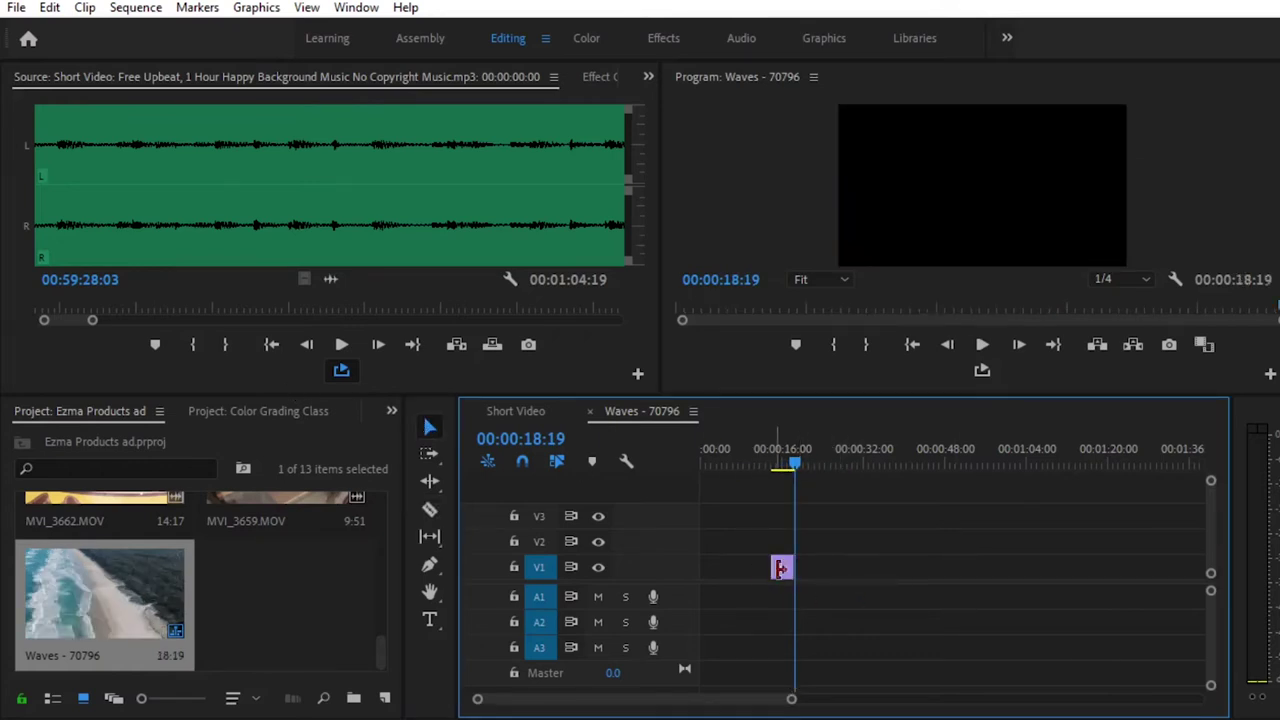
mouse_move(795, 467)
mouse_down()
mouse_move(772, 471)
mouse_move(785, 463)
mouse_up()
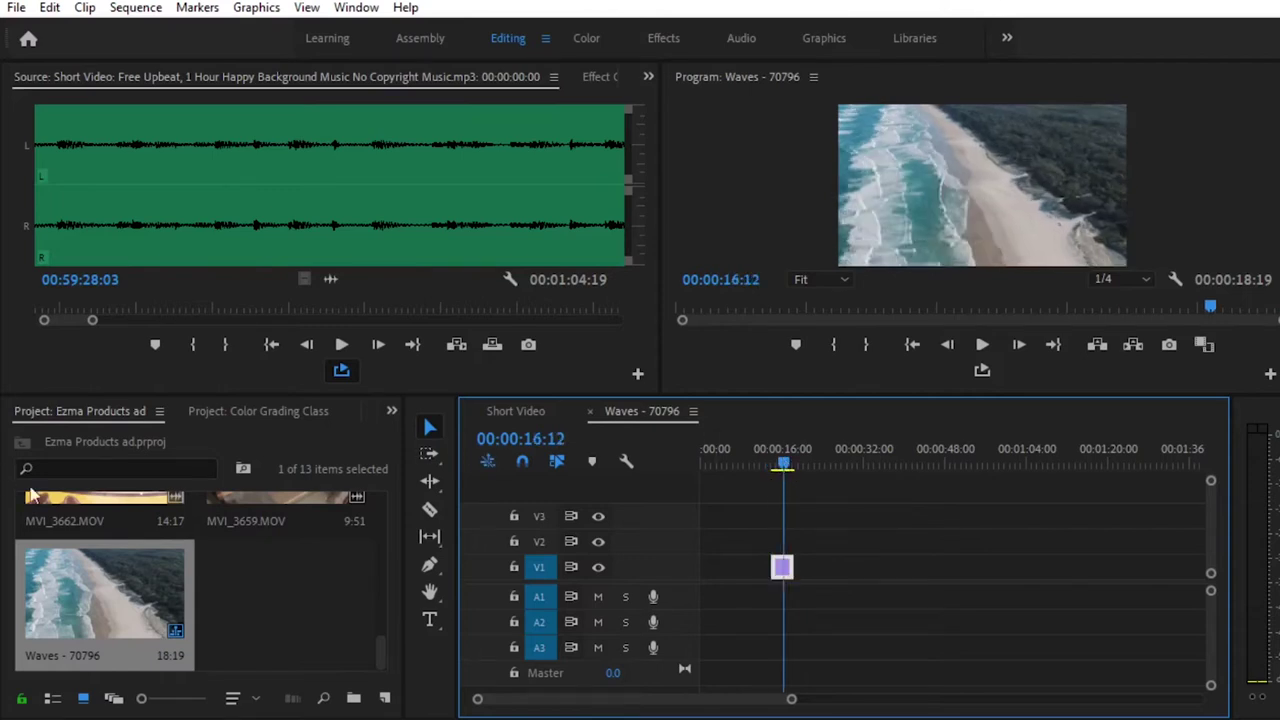
Play the opening seconds of the Short Video sequence, then select its interview audio on A1
click(517, 414)
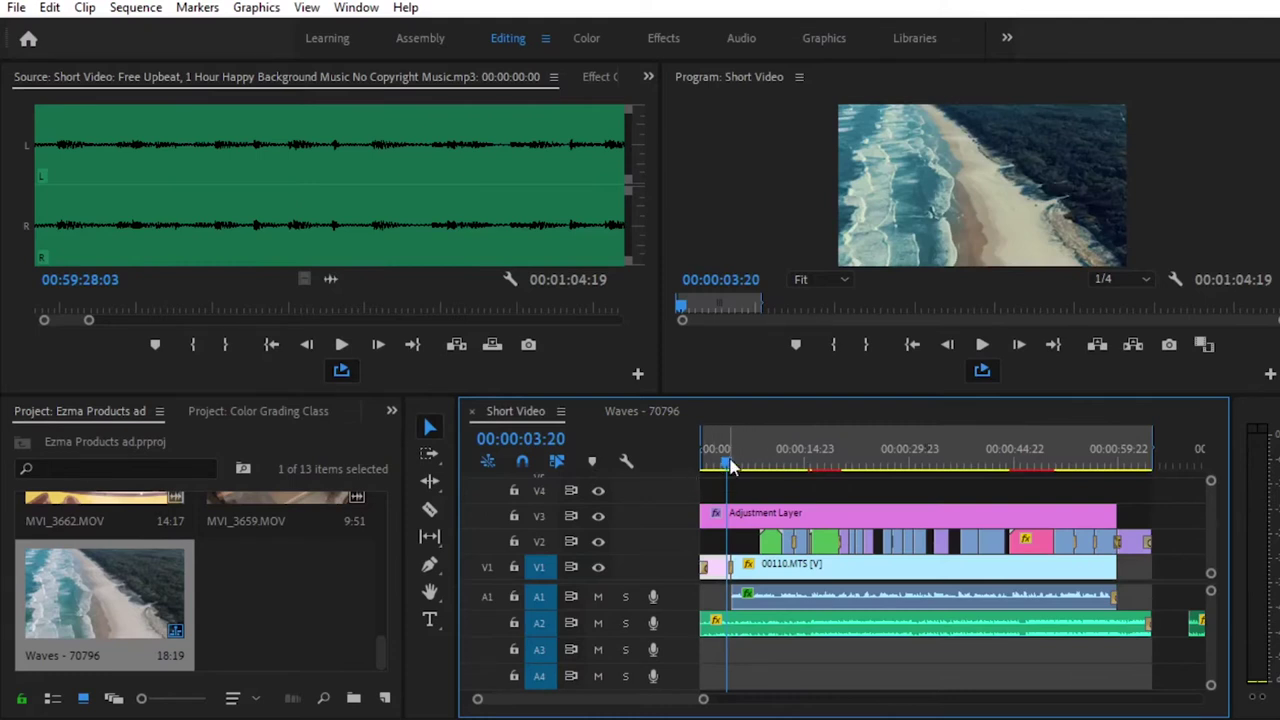
key(space)
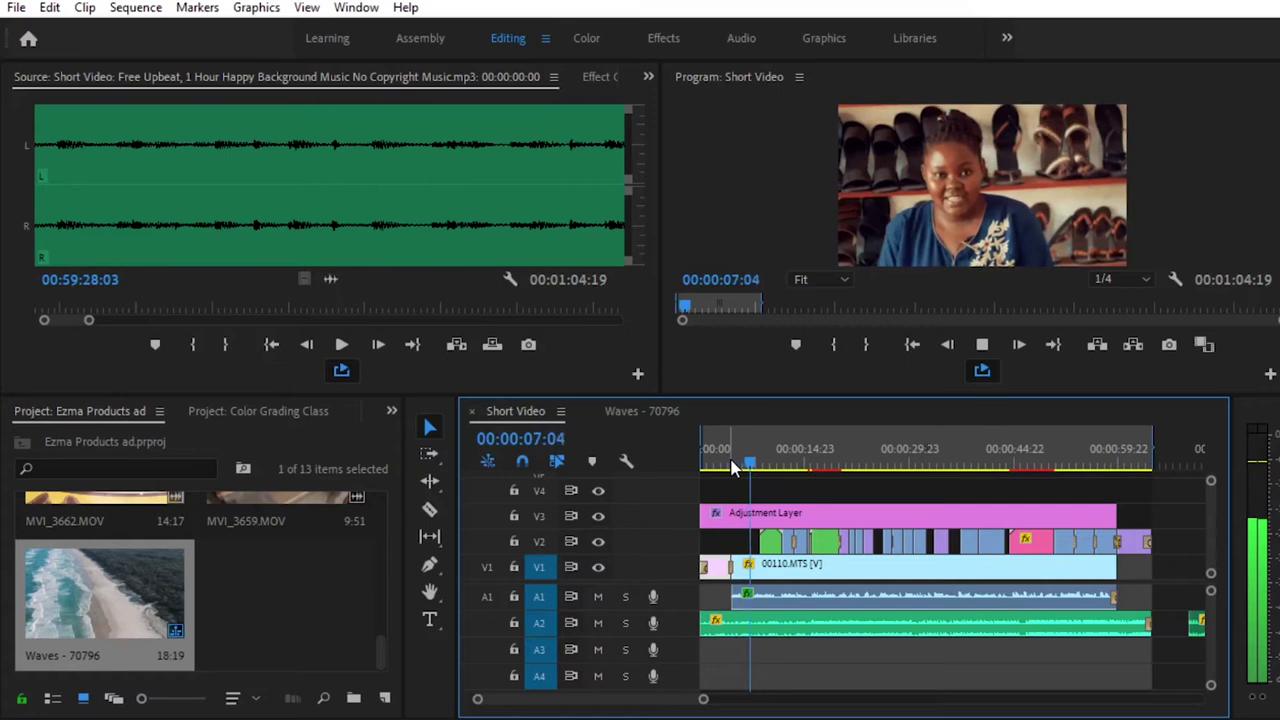
key(space)
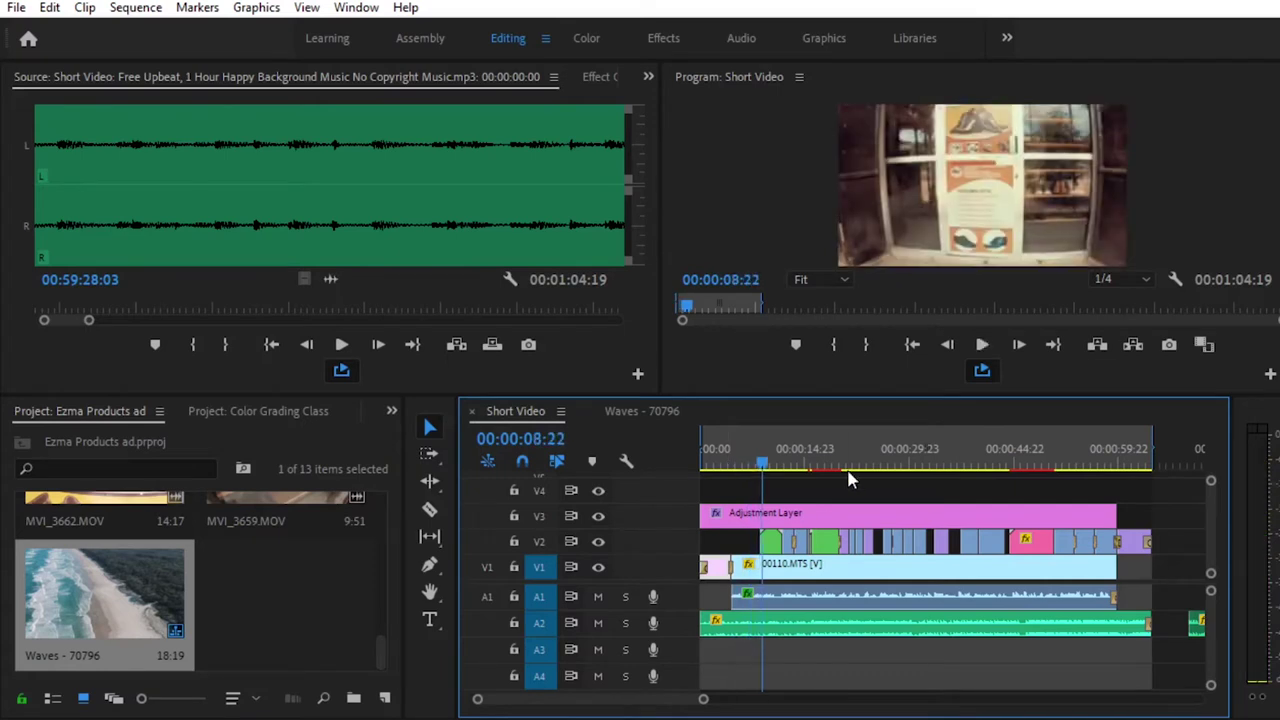
click(858, 592)
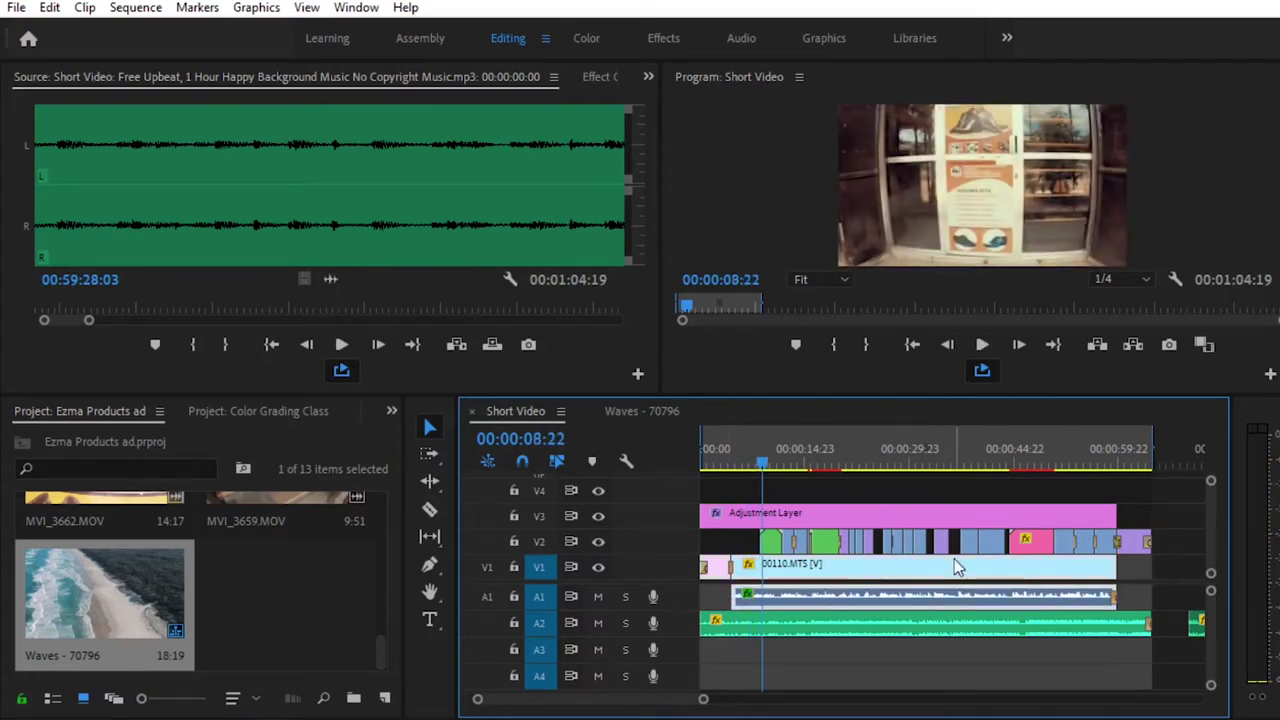
Load 00110.MTS in the Source monitor and mark its In point at 00:00:07:12
scroll(291, 592, up, 3)
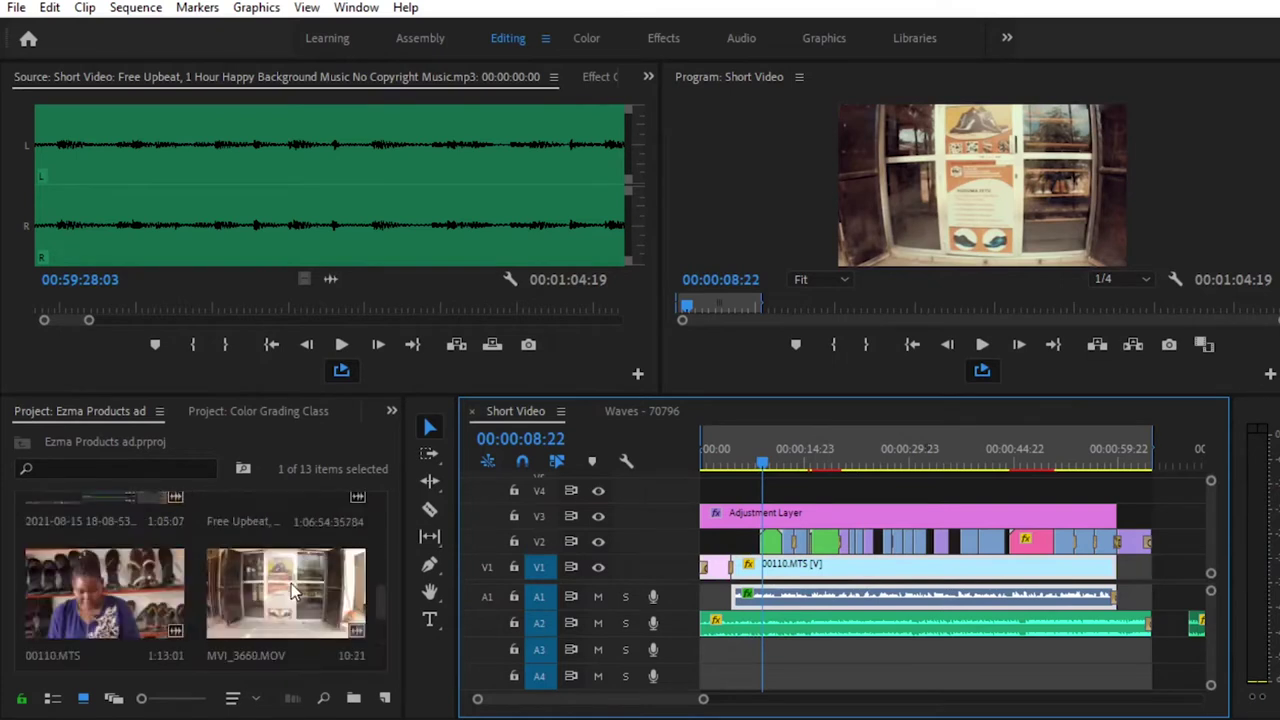
scroll(293, 590, down, 1)
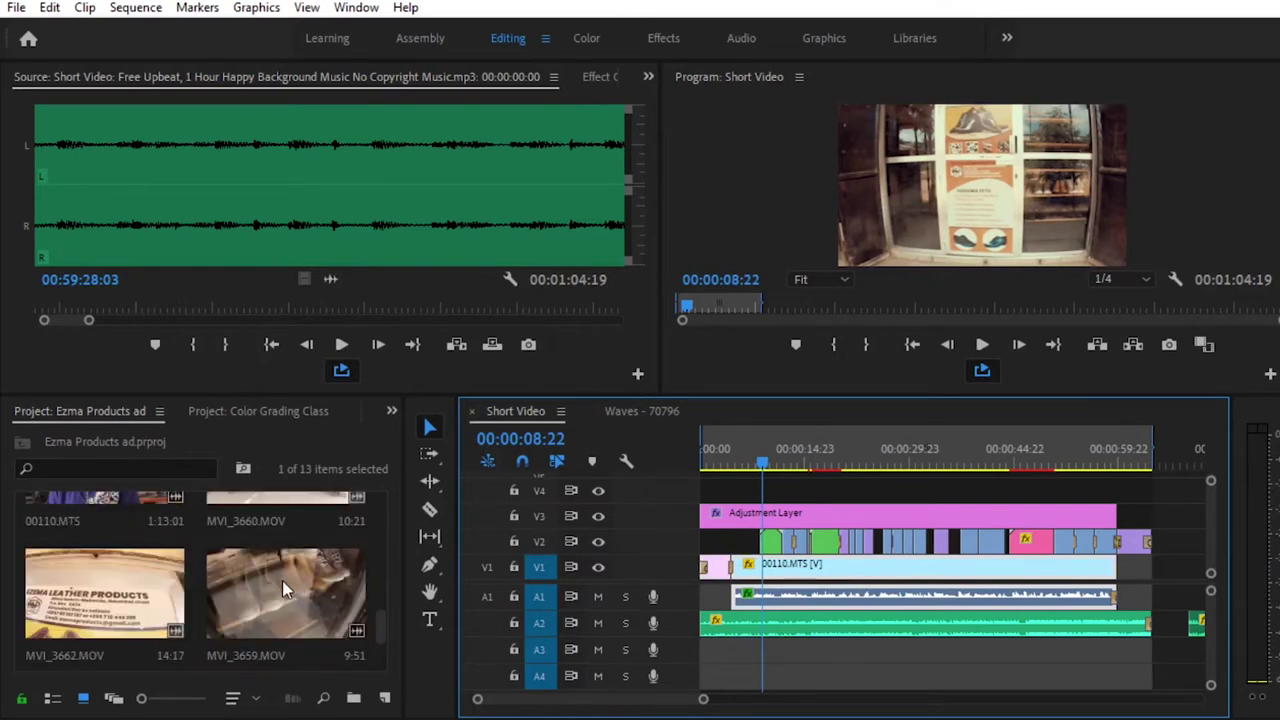
click(94, 585)
double_click(94, 585)
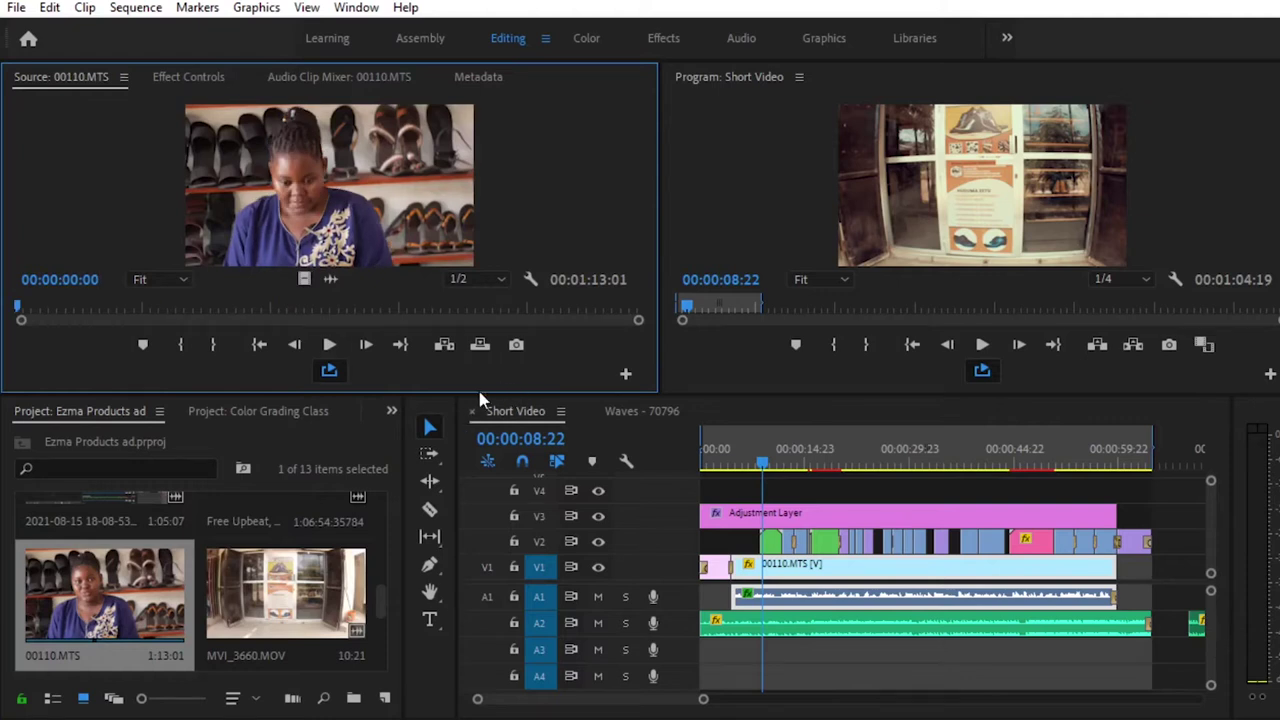
key(space)
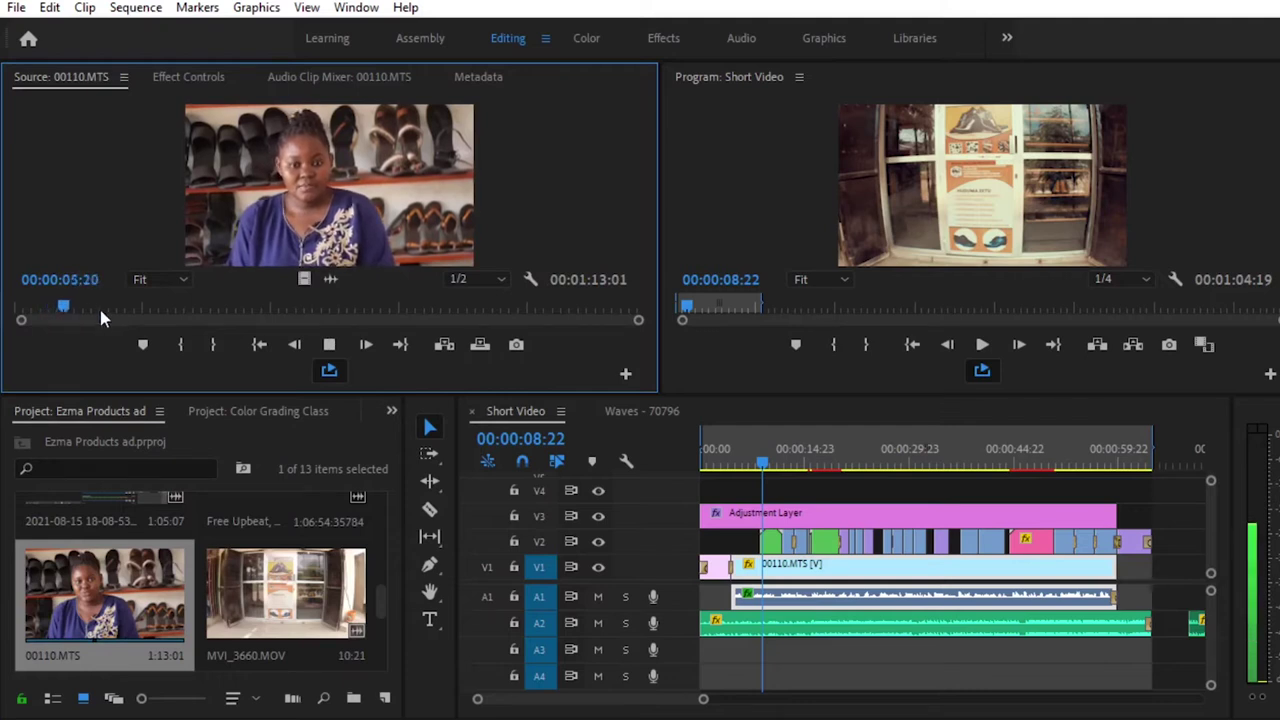
key(space)
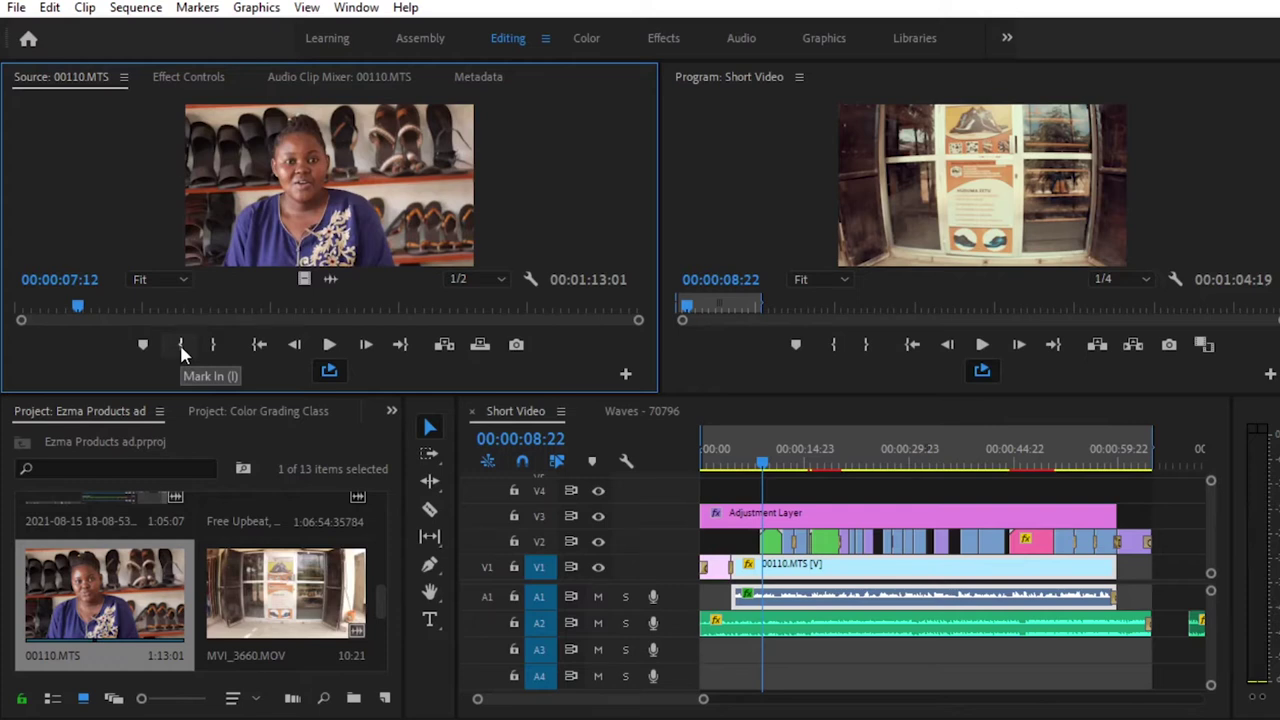
click(181, 346)
key(space)
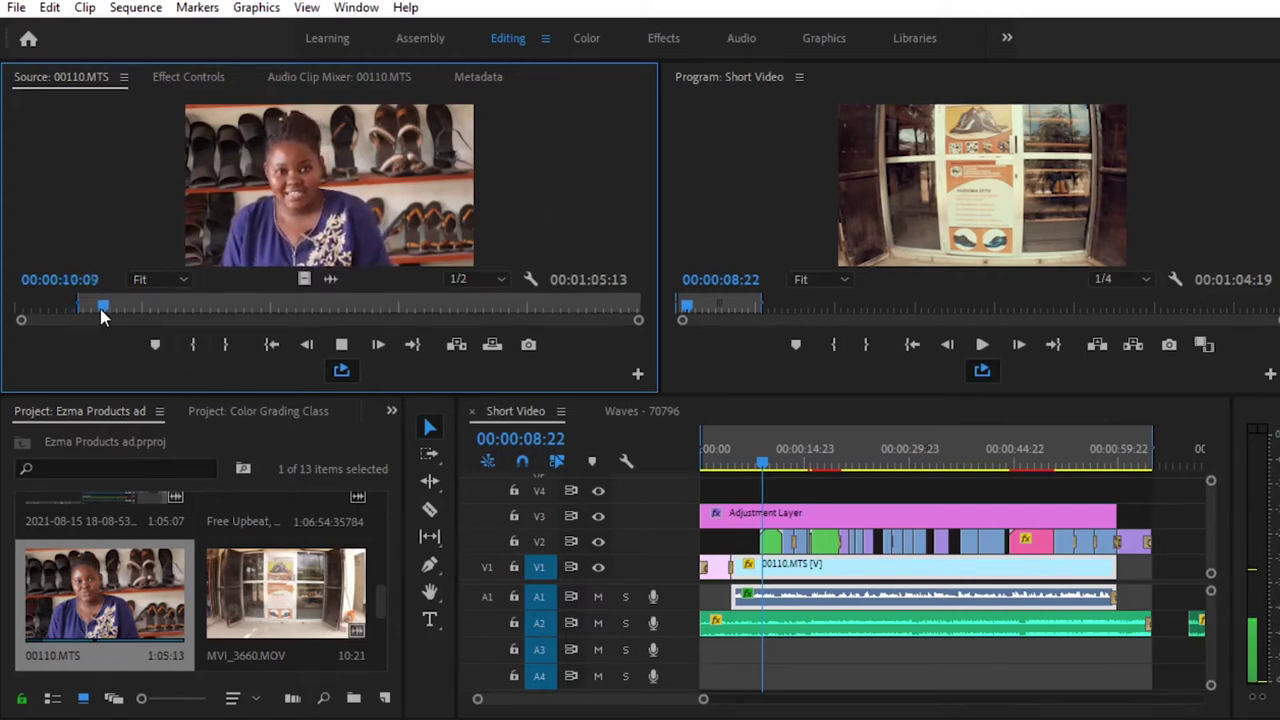
Mark the interview's Out point at 00:01:03:00, then return to the Waves sequence
click(541, 307)
drag(548, 312, 622, 312)
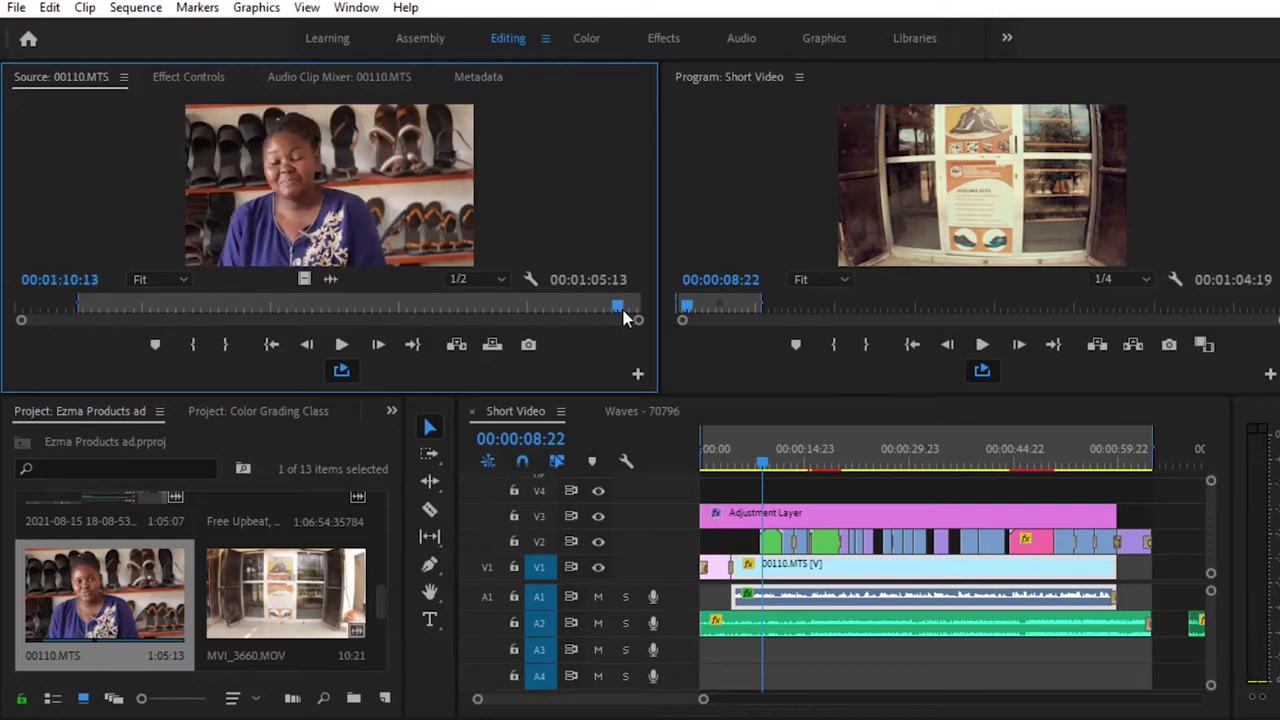
click(567, 310)
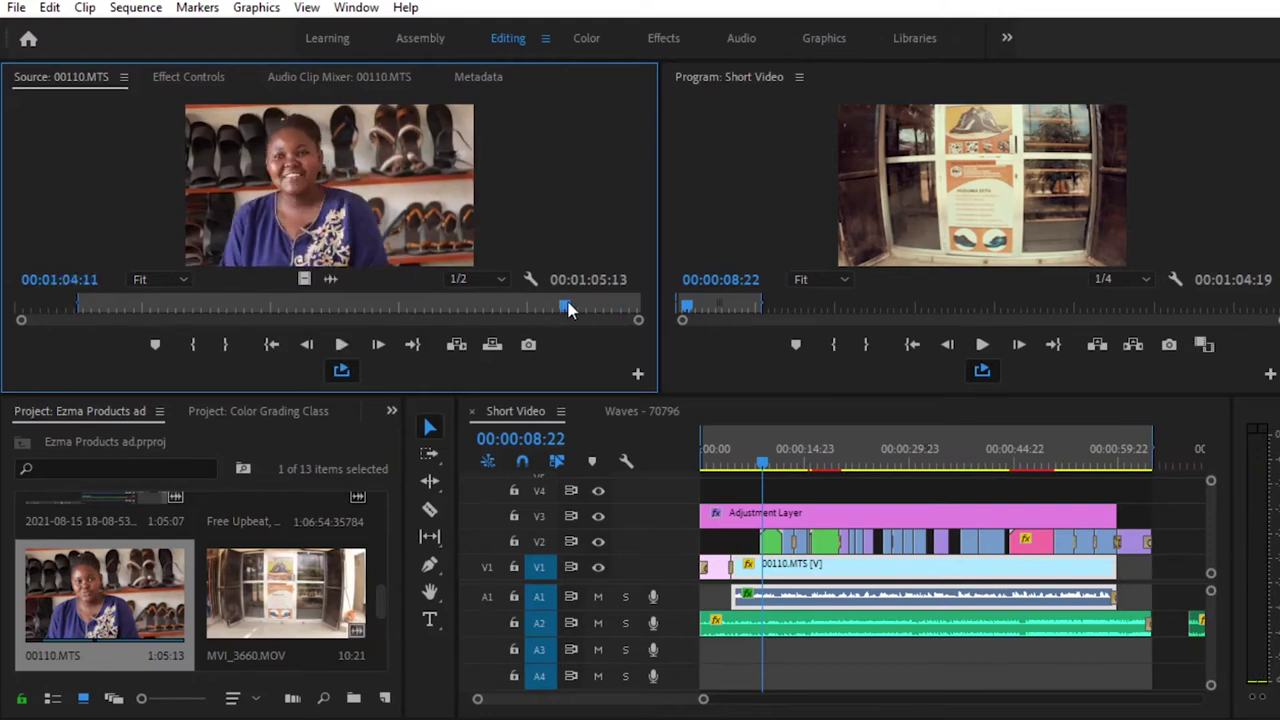
drag(567, 310, 536, 306)
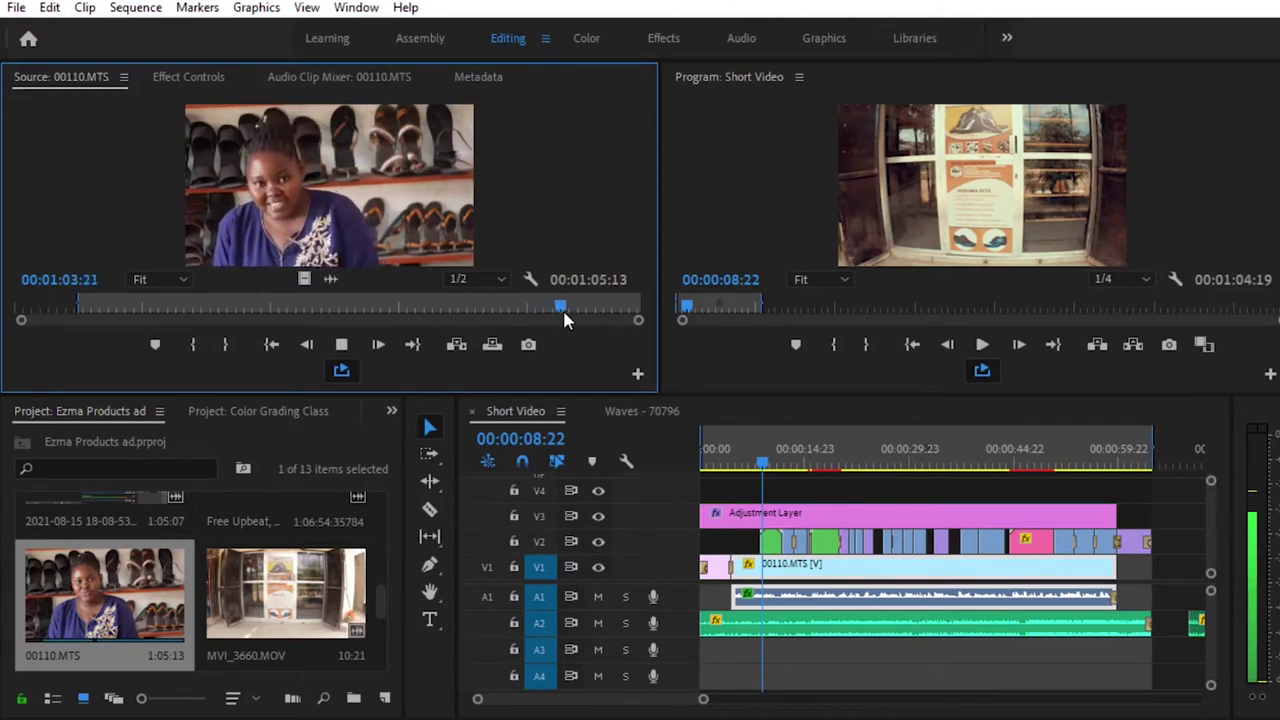
mouse_move(566, 307)
mouse_down()
mouse_move(532, 310)
mouse_move(552, 312)
mouse_up()
key(space)
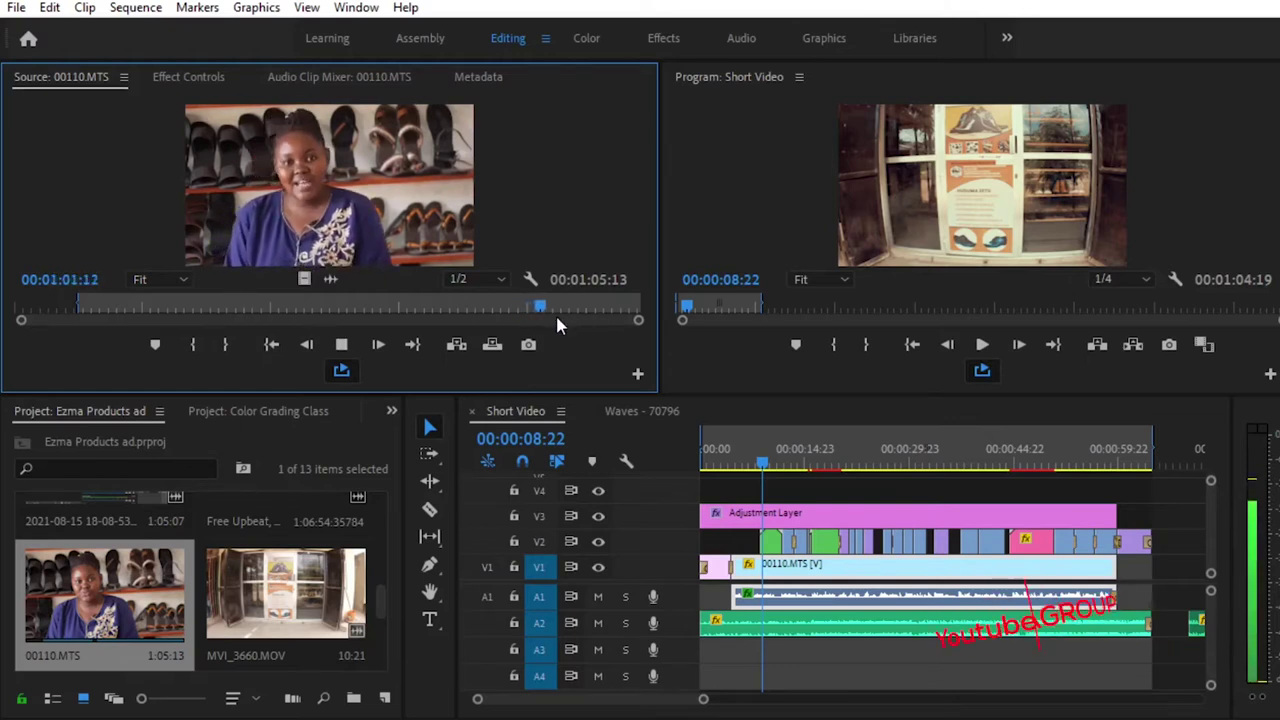
key(space)
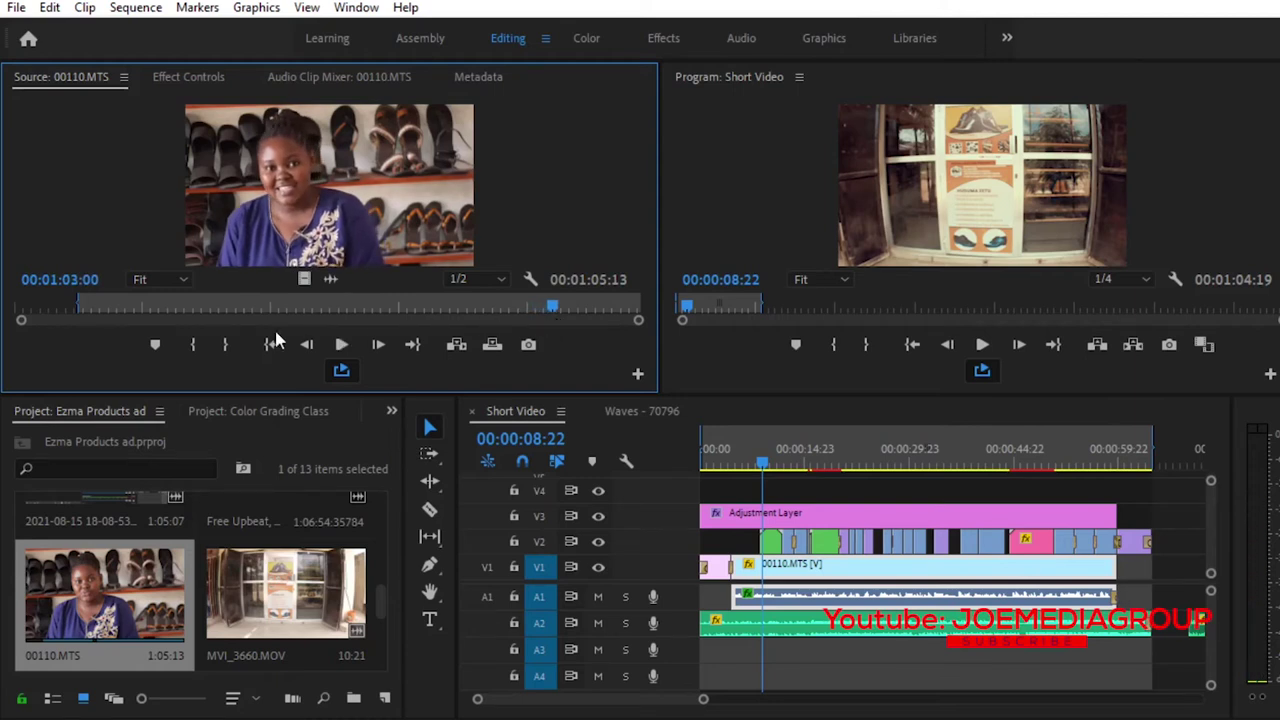
click(225, 344)
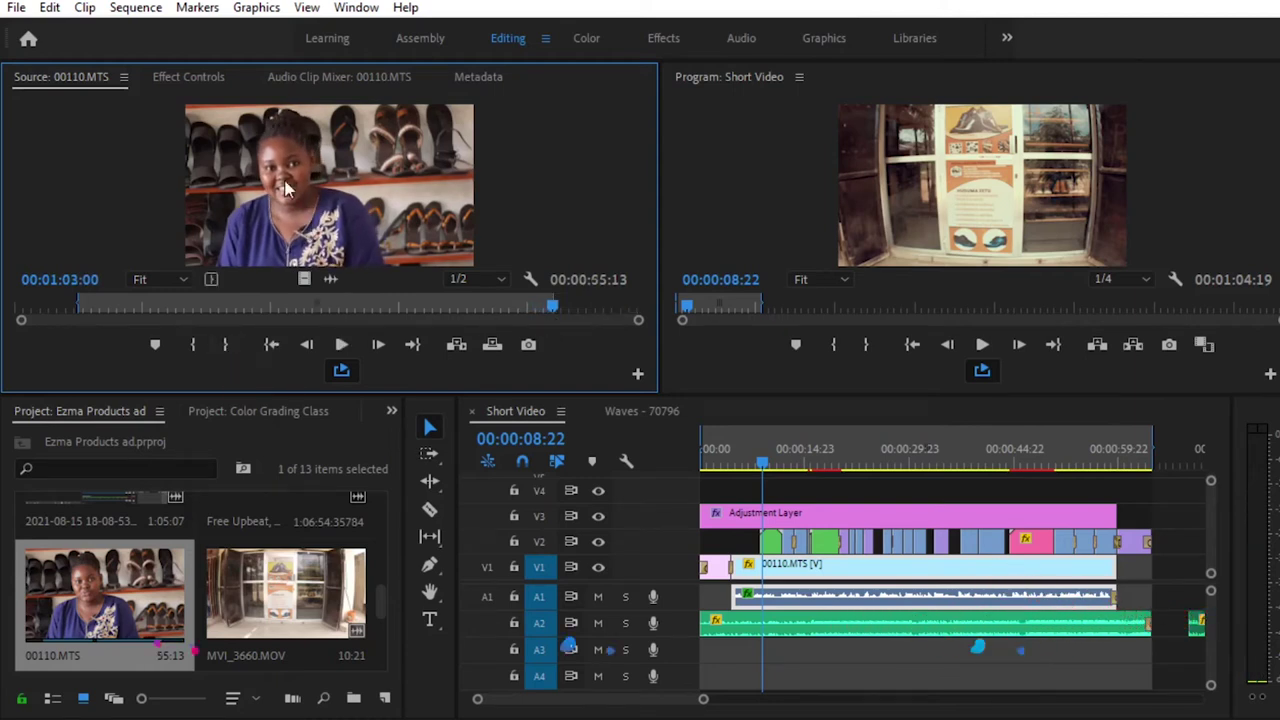
click(643, 411)
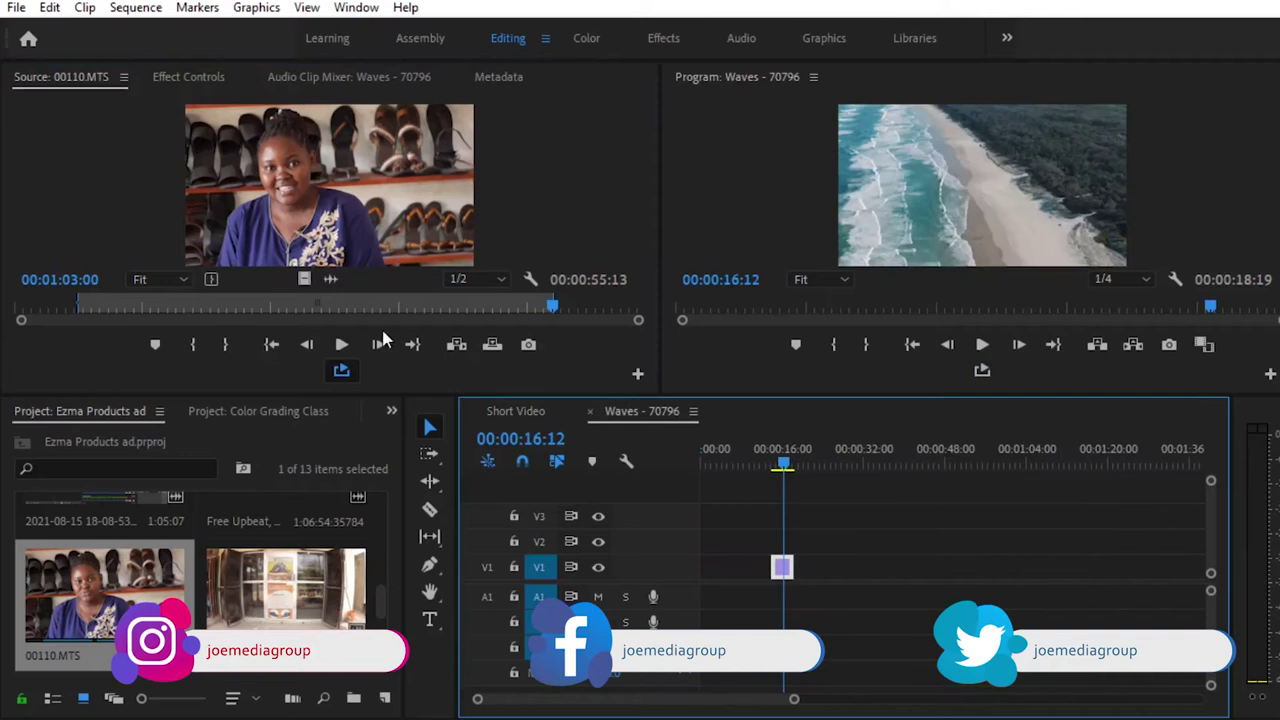
Drop the marked 00110.MTS section onto V1/A1 after the beach clip, check the join, then preview Short Video's storefront part
drag(237, 185, 818, 560)
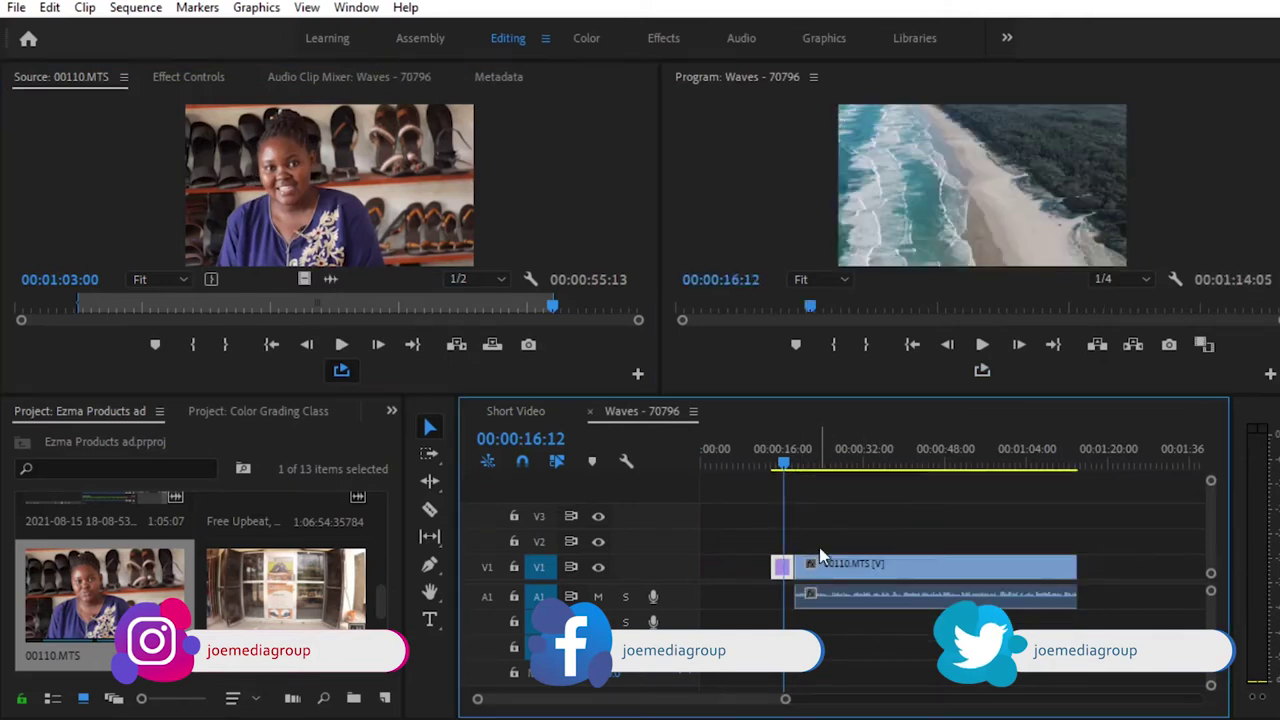
click(788, 460)
drag(788, 461, 793, 462)
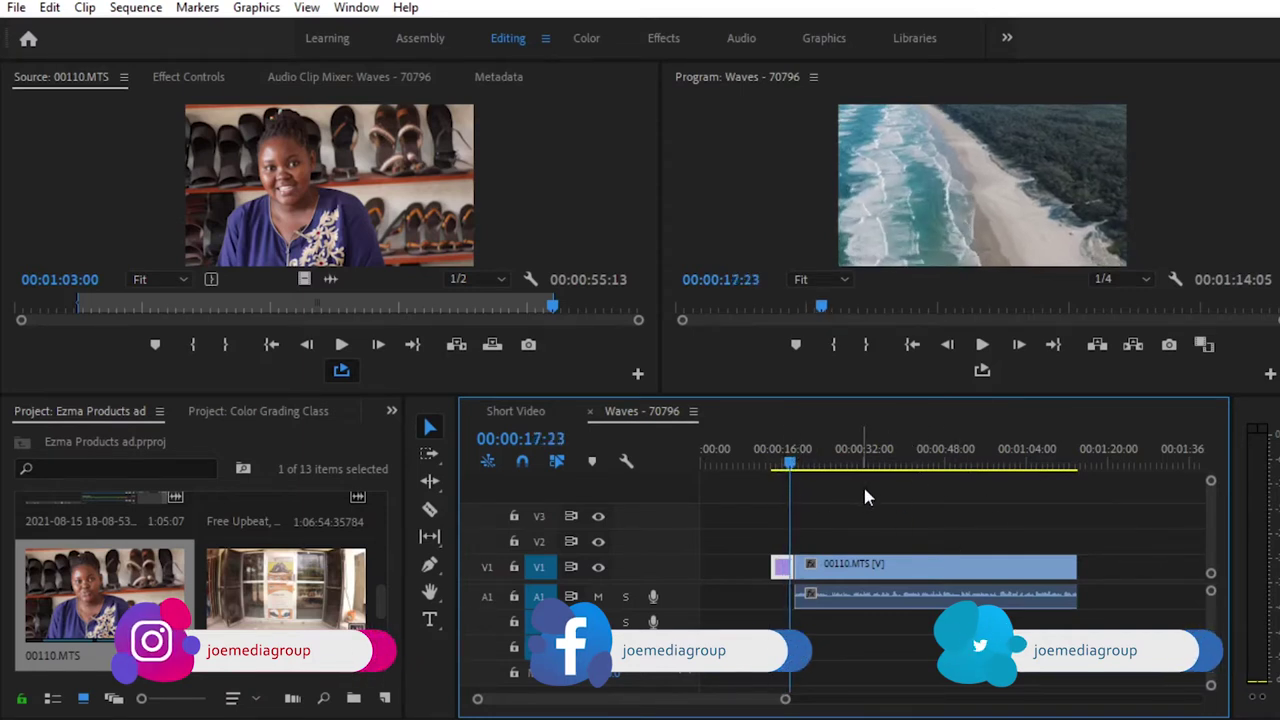
click(519, 411)
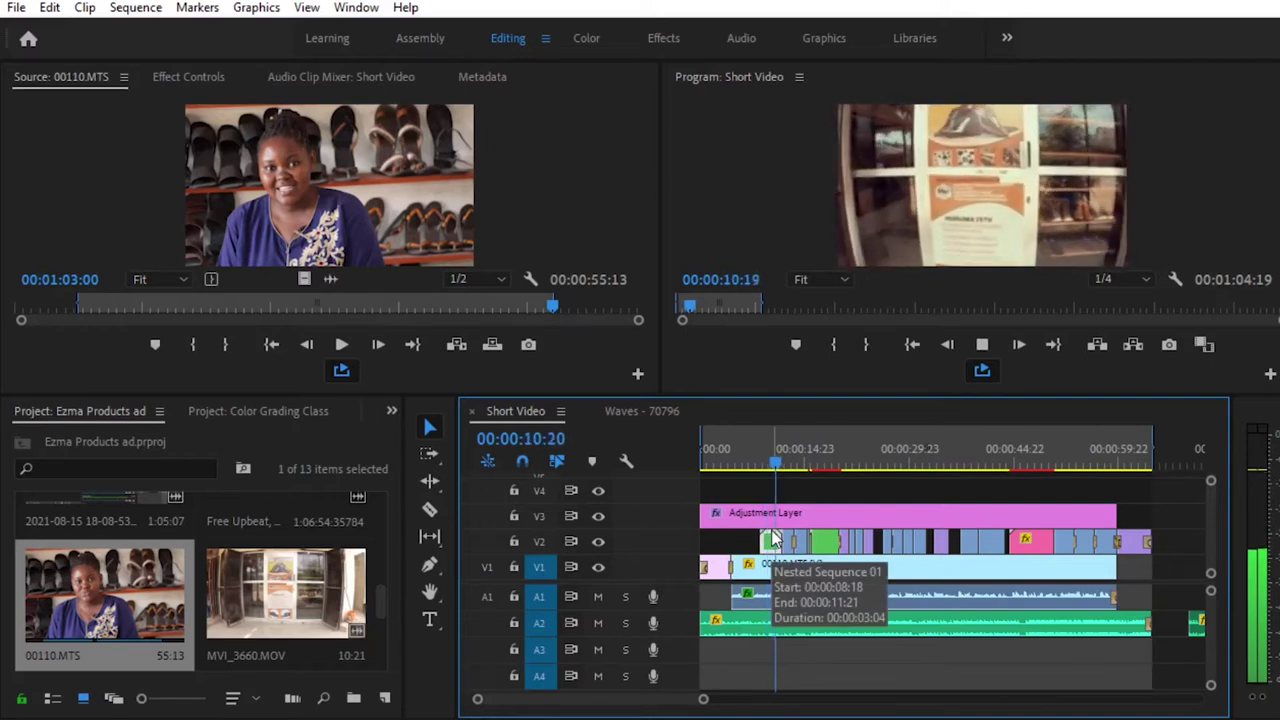
key(space)
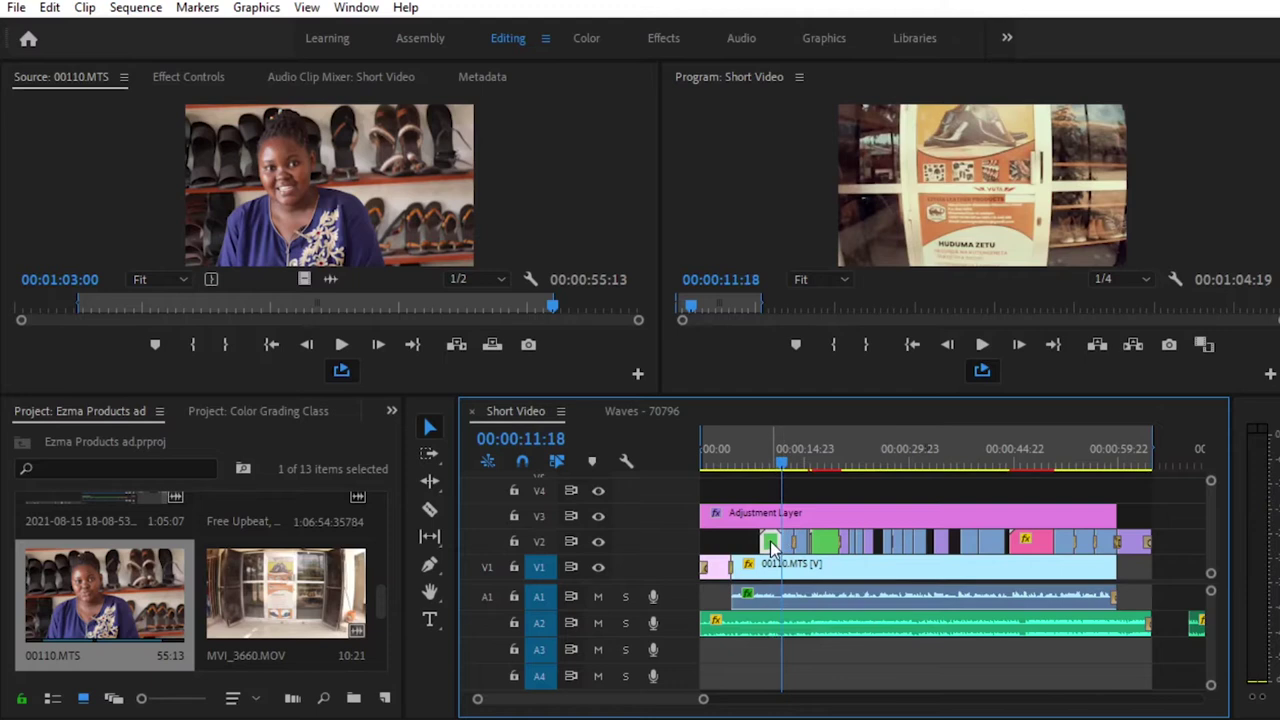
Mark MVI_3660.MOV from 00:00:04:45 to 00:00:08:40 in the Source monitor, then return to Waves - 70796
double_click(273, 585)
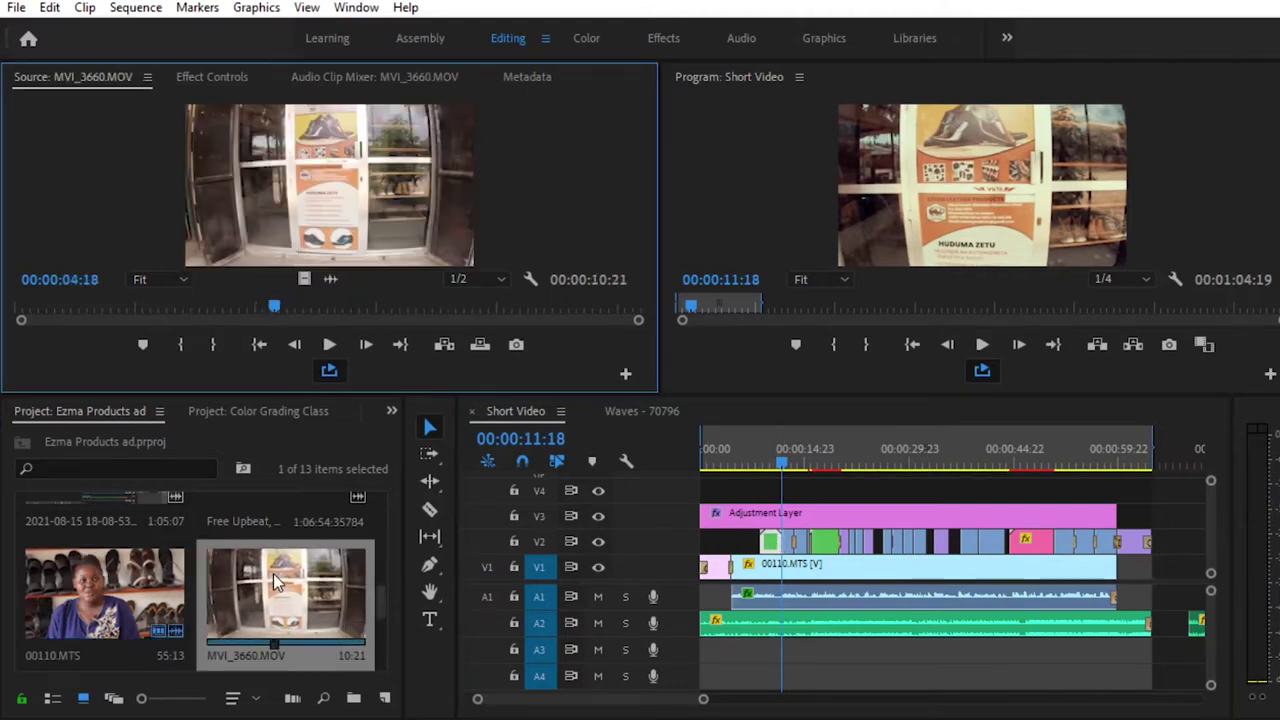
click(228, 308)
drag(228, 308, 303, 296)
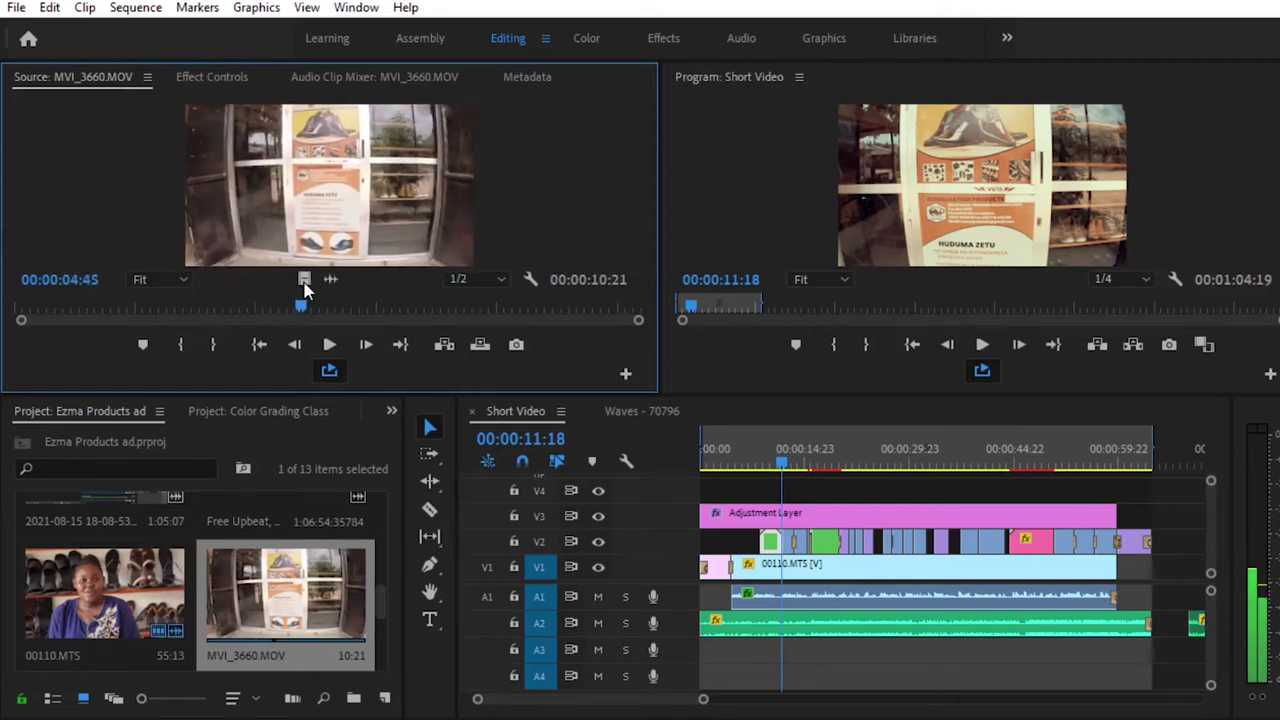
click(195, 345)
key(space)
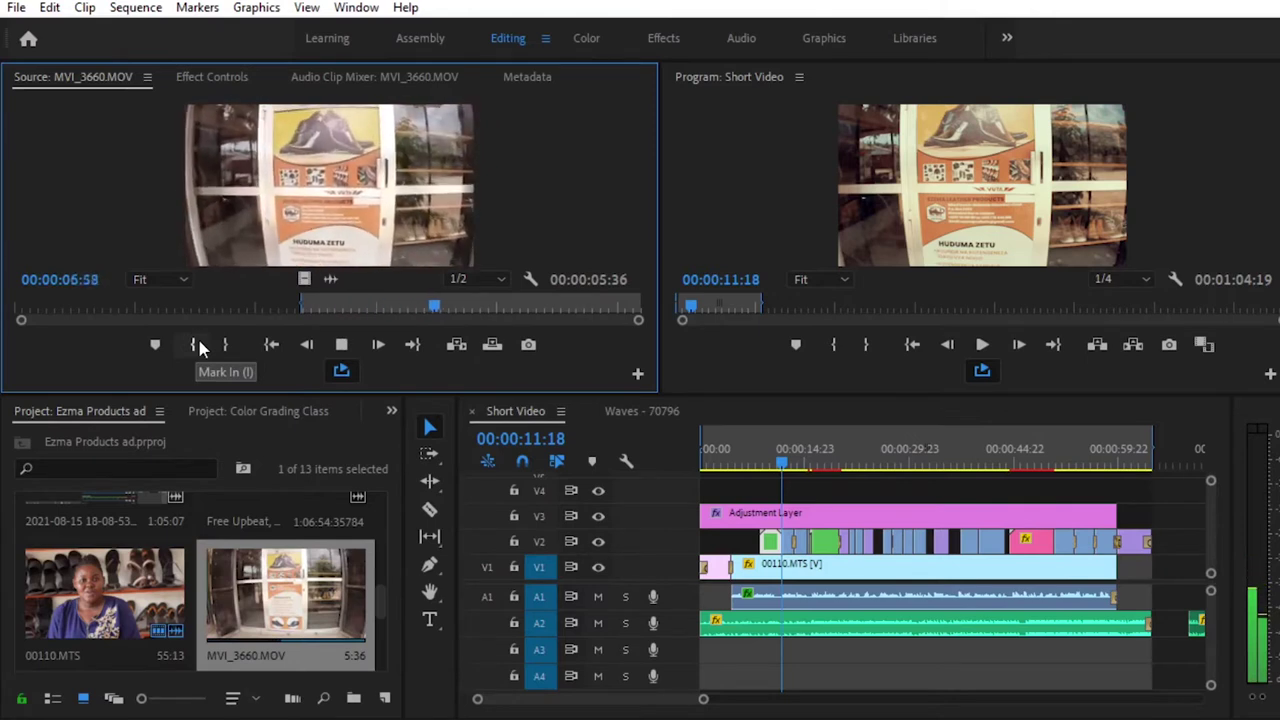
key(space)
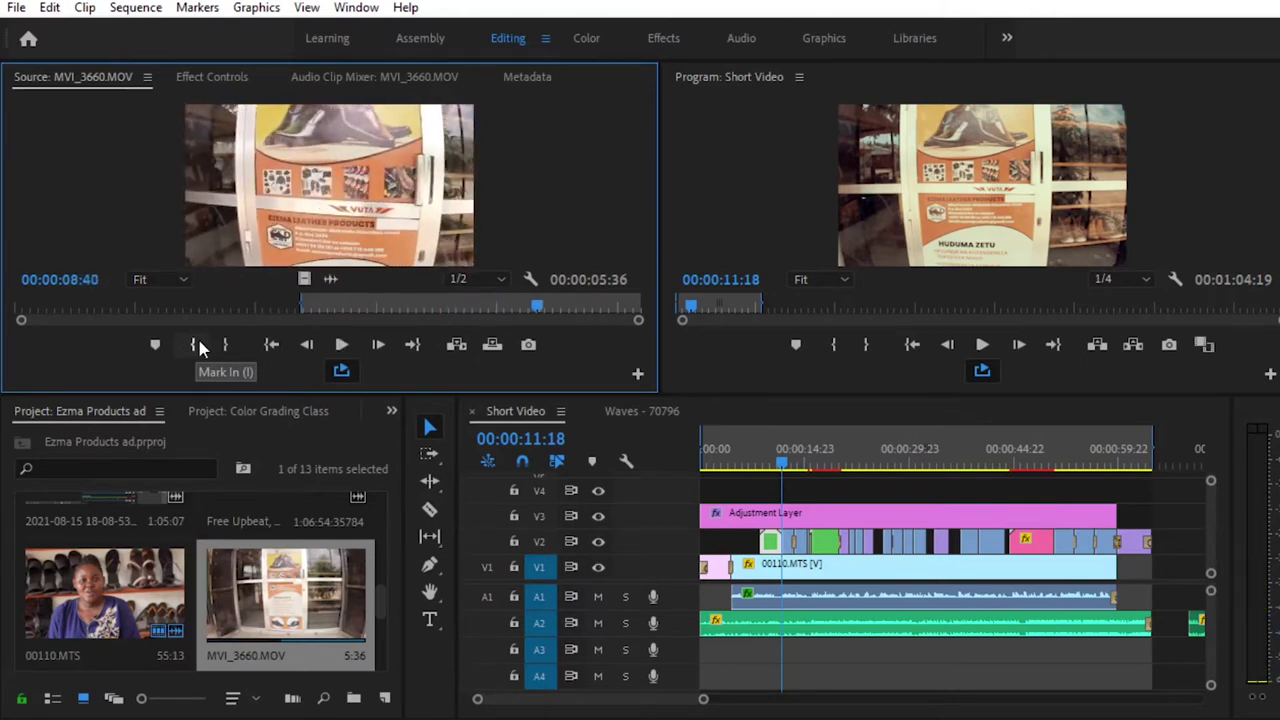
key(o)
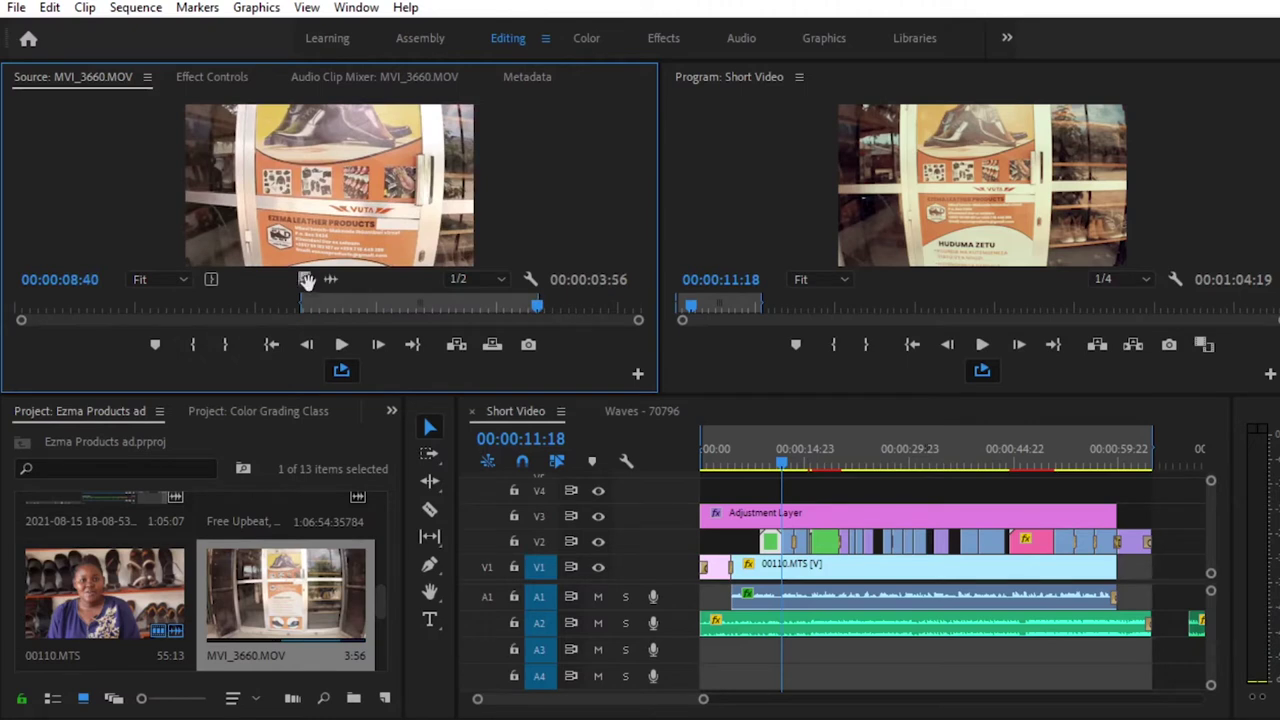
click(644, 413)
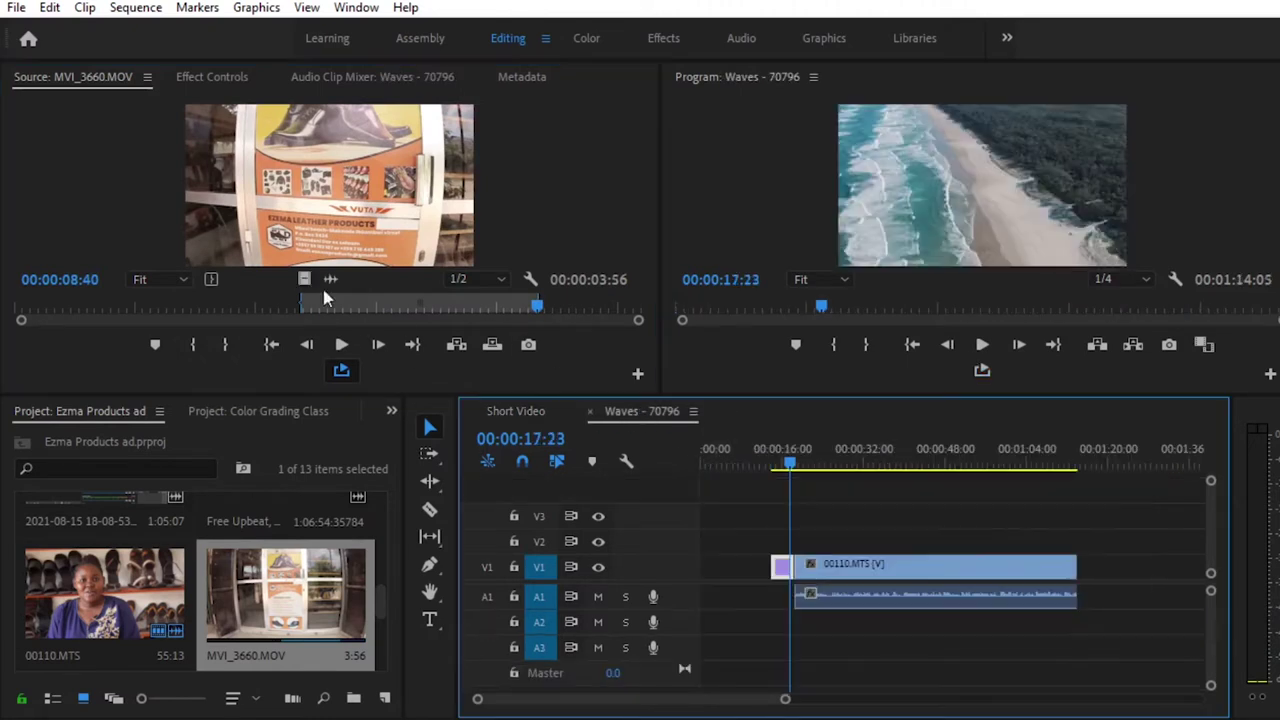
Overlay MVI_3660.MOV's video on V2 of the Waves sequence and play it through
drag(306, 280, 818, 541)
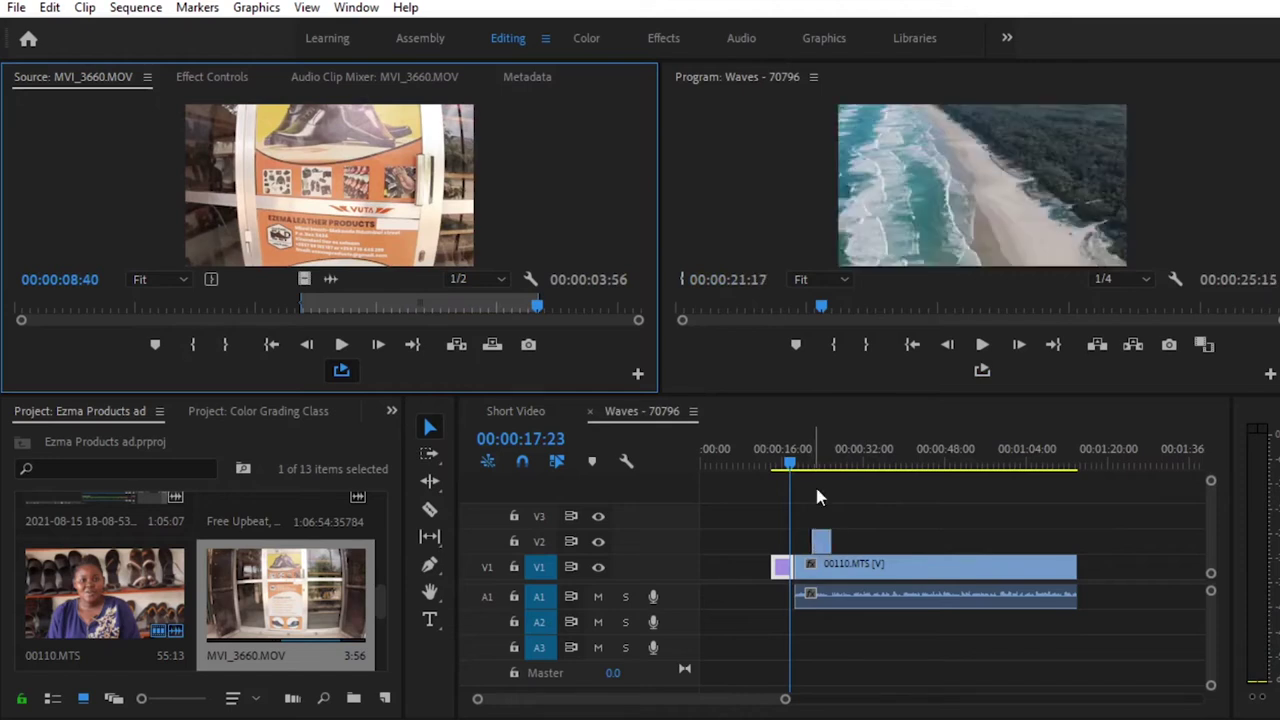
key(space)
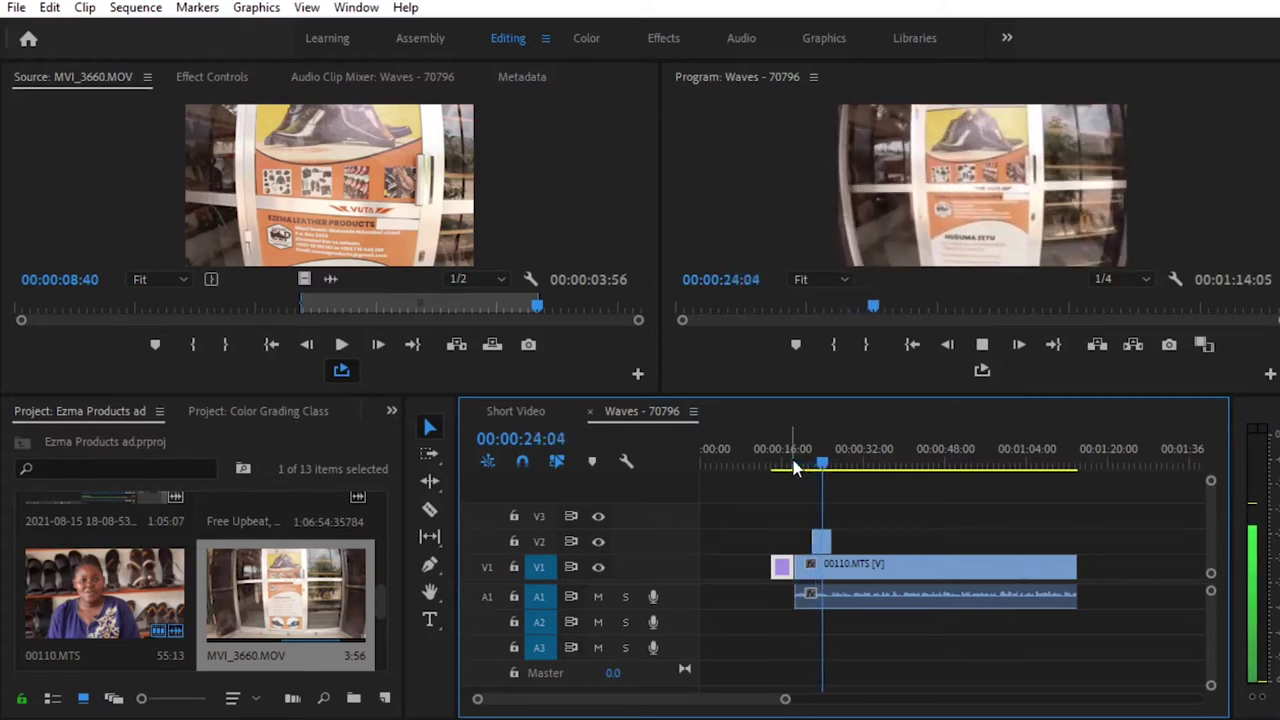
key(space)
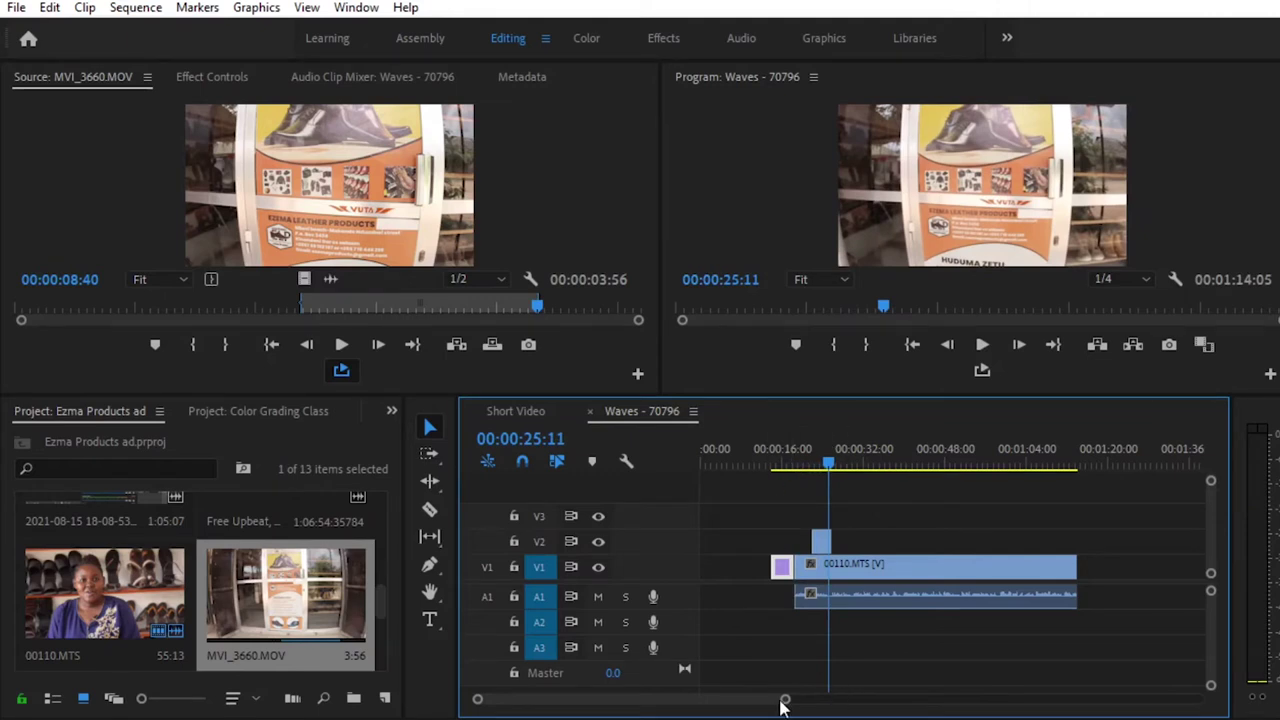
Shorten the signboard clip's end to 00:00:25:10, save the project, and return to Short Video
drag(786, 703, 673, 699)
drag(958, 538, 947, 539)
key(ctrl+s)
click(516, 411)
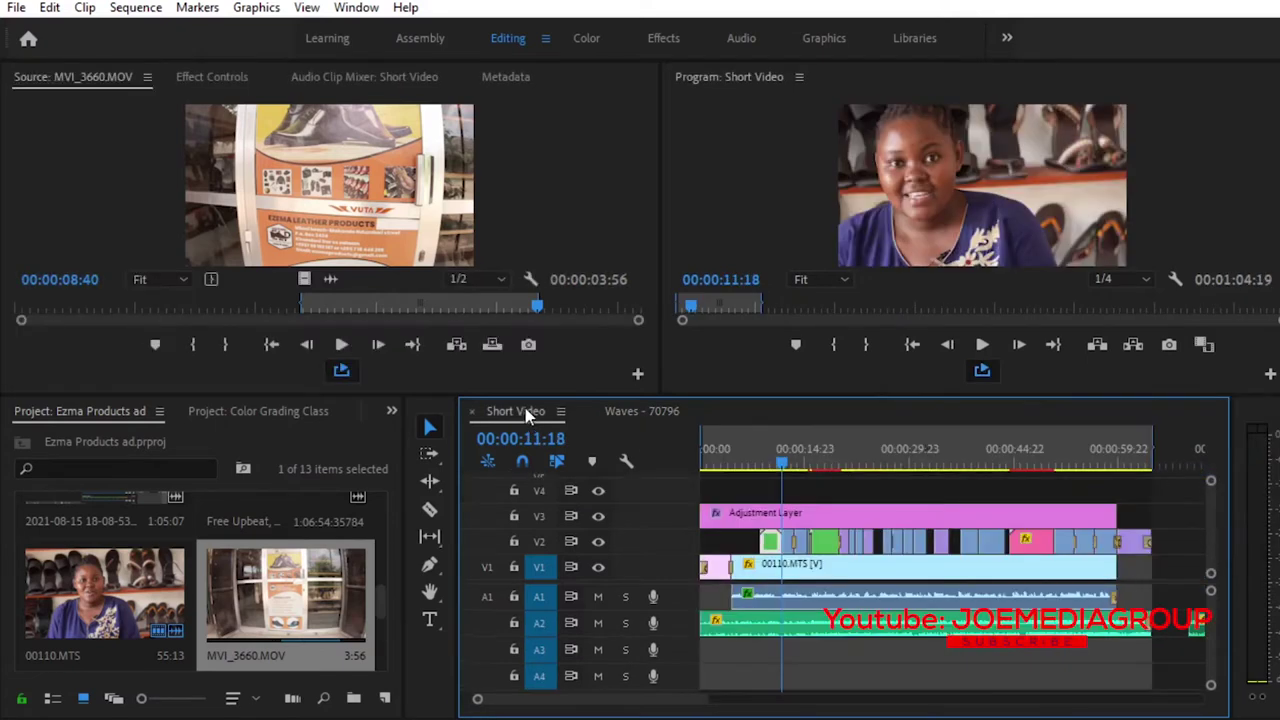
key(space)
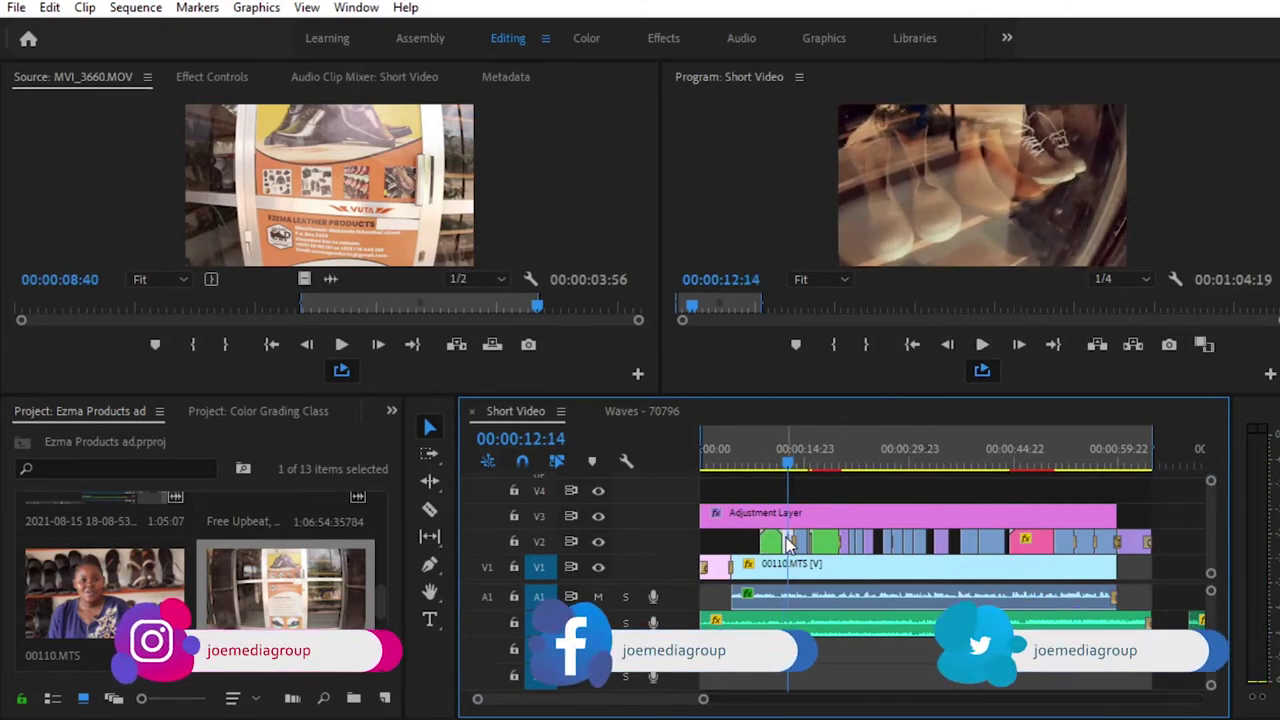
drag(703, 699, 558, 700)
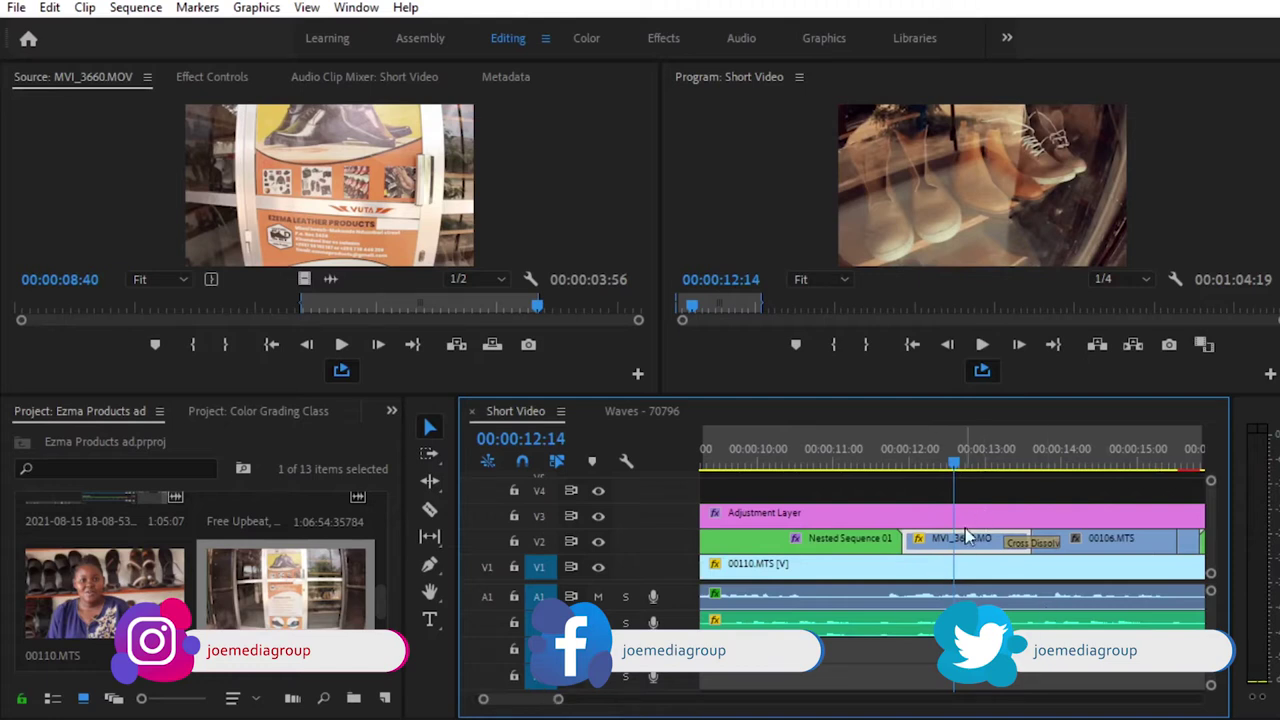
scroll(278, 626, up, 2)
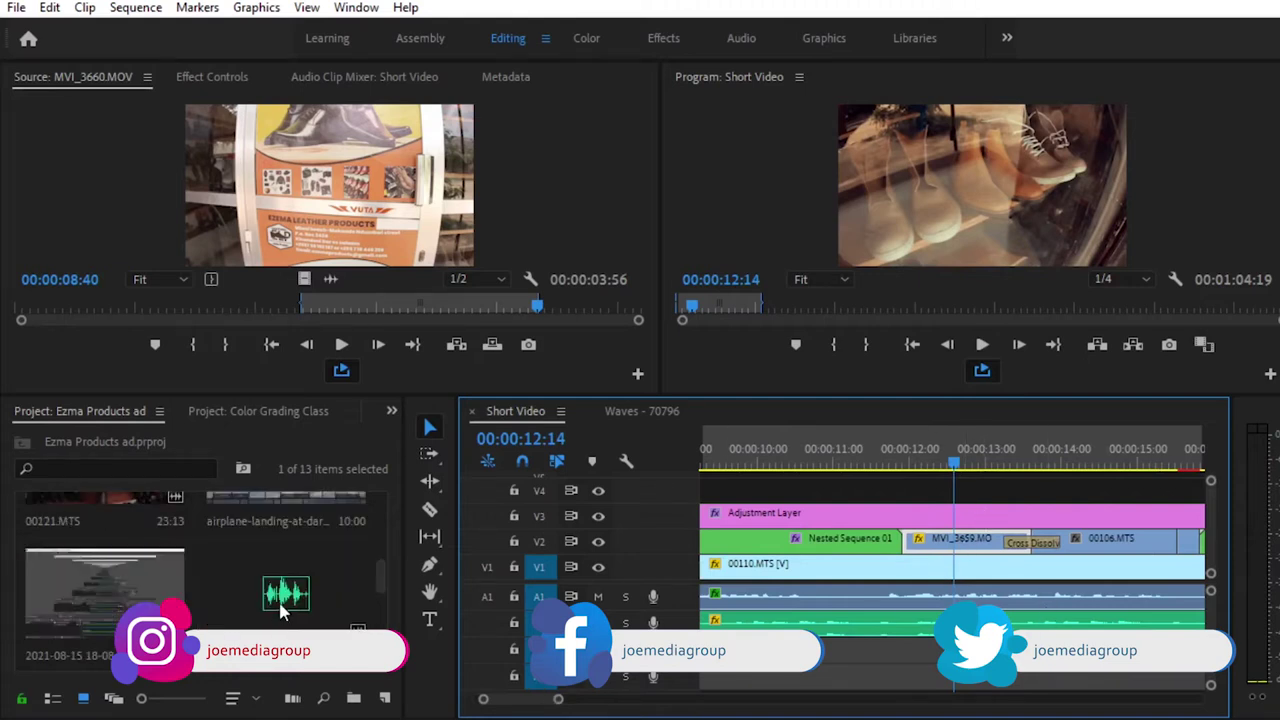
scroll(281, 612, up, 2)
scroll(285, 624, up, 3)
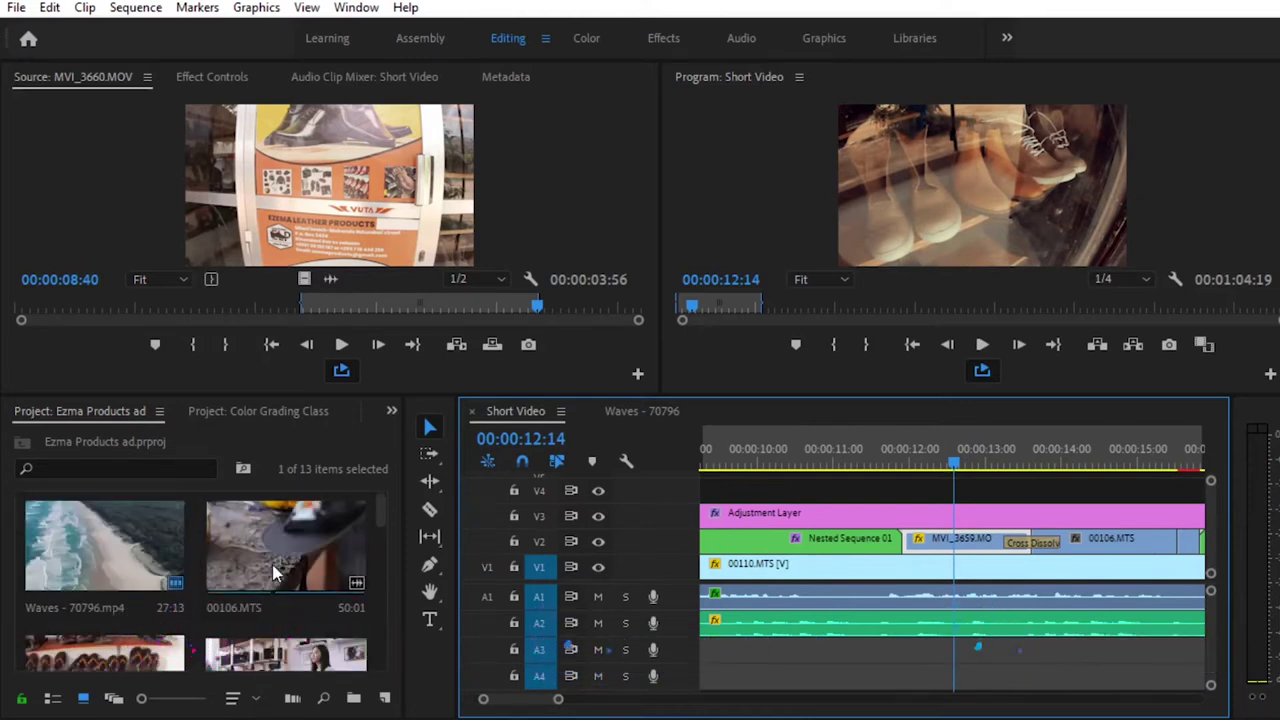
scroll(272, 571, down, 4)
scroll(272, 564, down, 2)
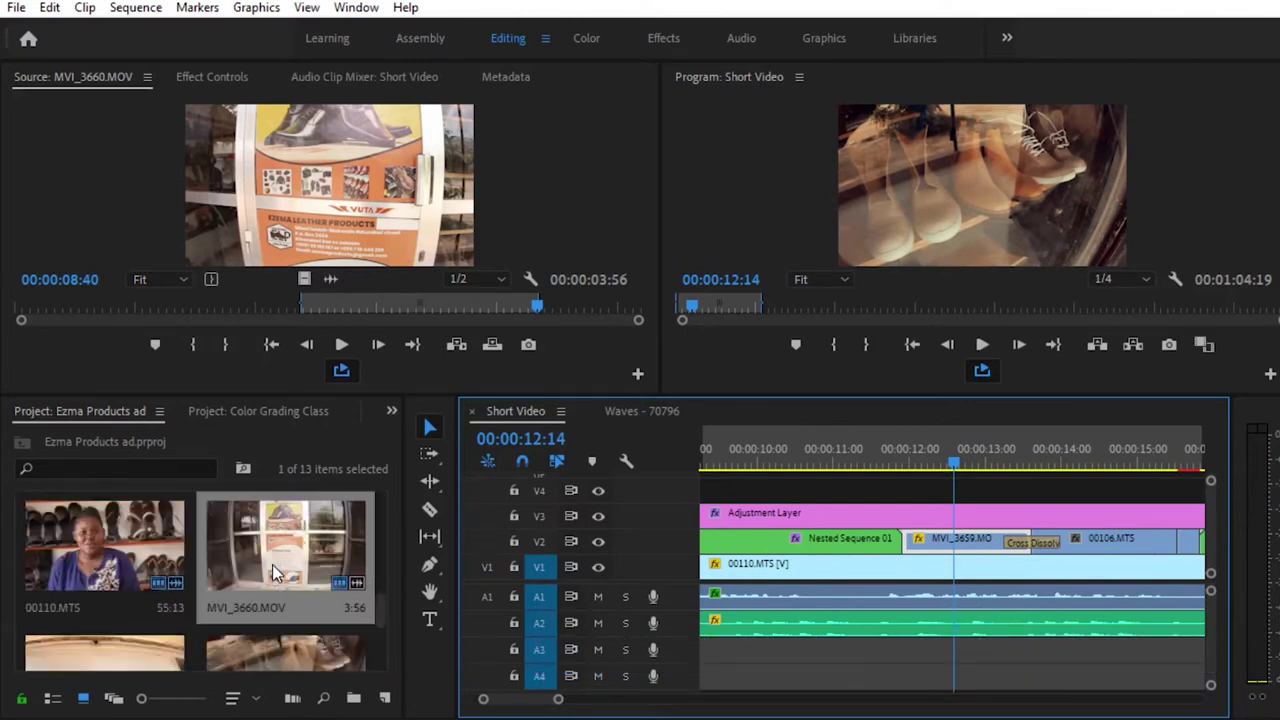
scroll(272, 564, down, 2)
Mark MVI_3659.MOV from 05:17 to 07:34 (a 2:18 span), then bring up Waves - 70796
double_click(280, 556)
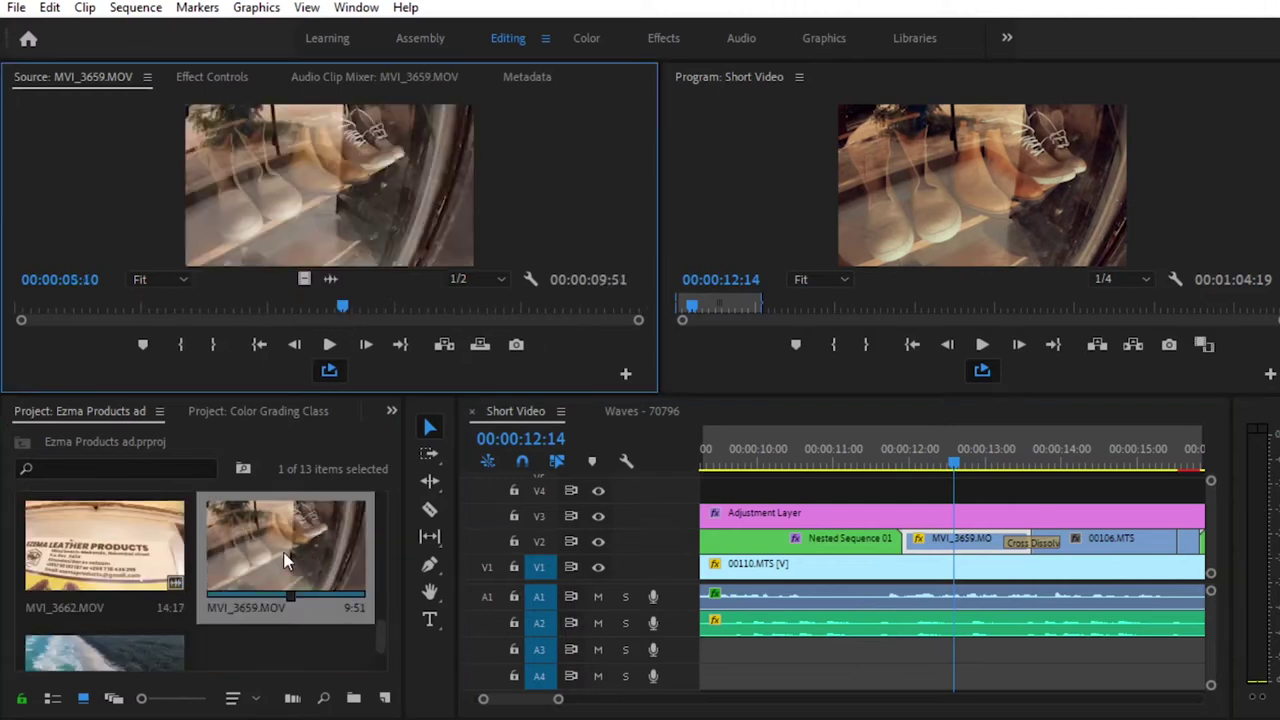
mouse_move(279, 310)
mouse_down()
mouse_move(130, 310)
mouse_move(261, 310)
mouse_up()
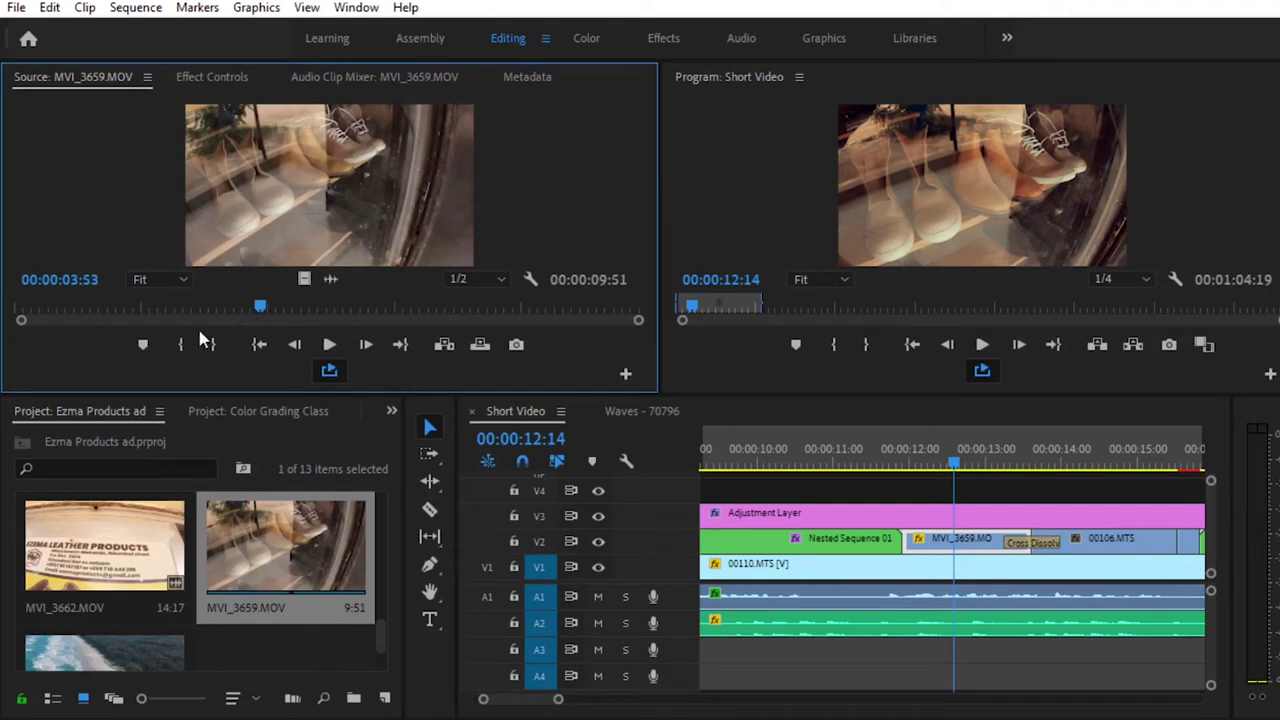
click(181, 344)
key(space)
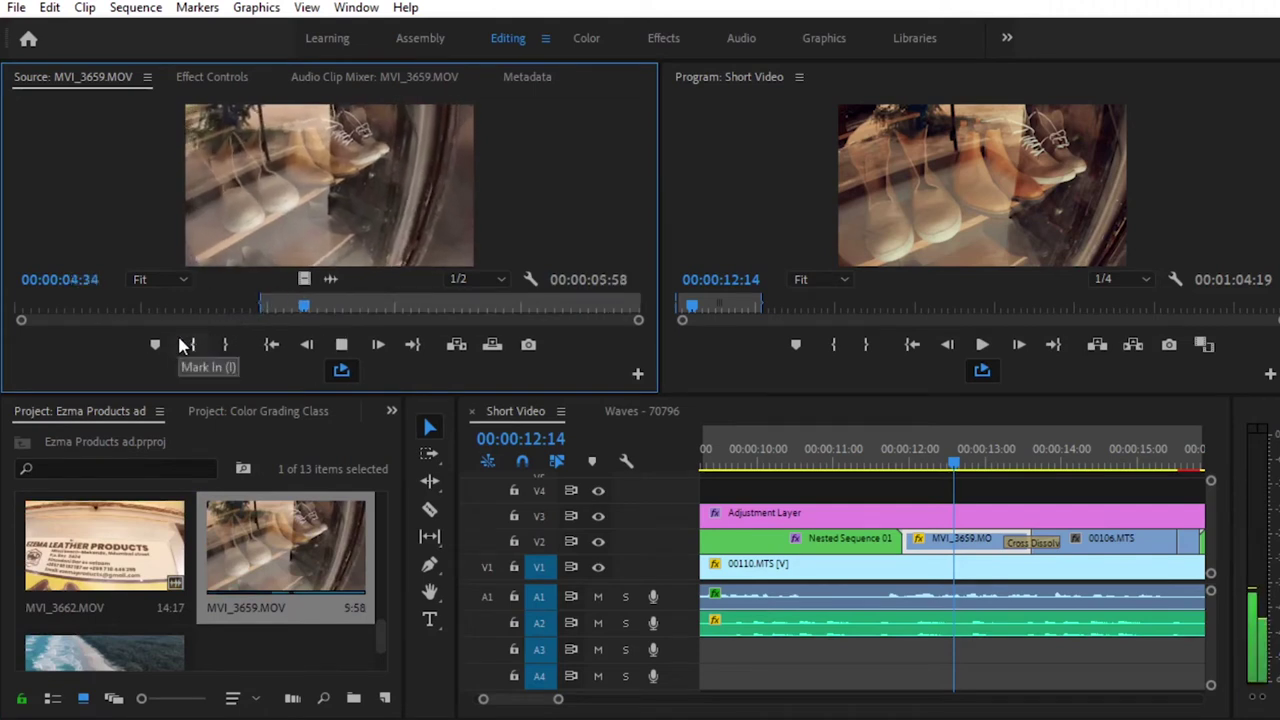
key(space)
click(194, 344)
key(space)
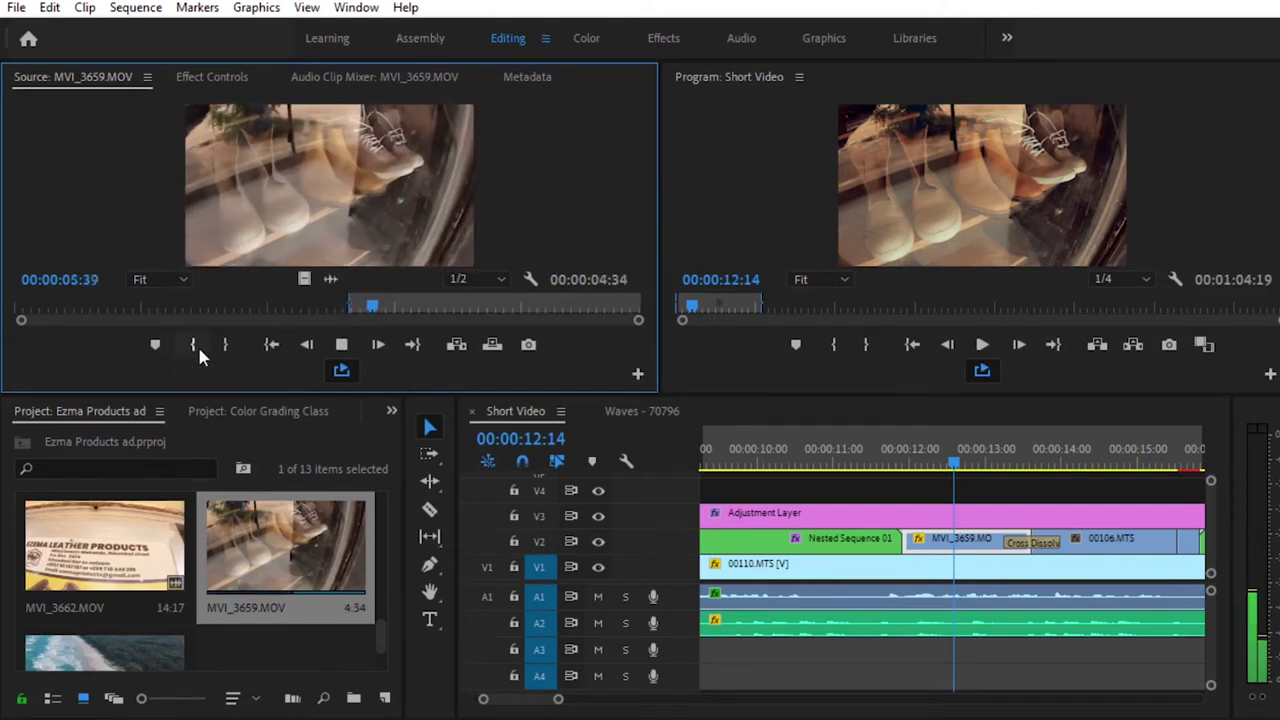
key(space)
click(224, 344)
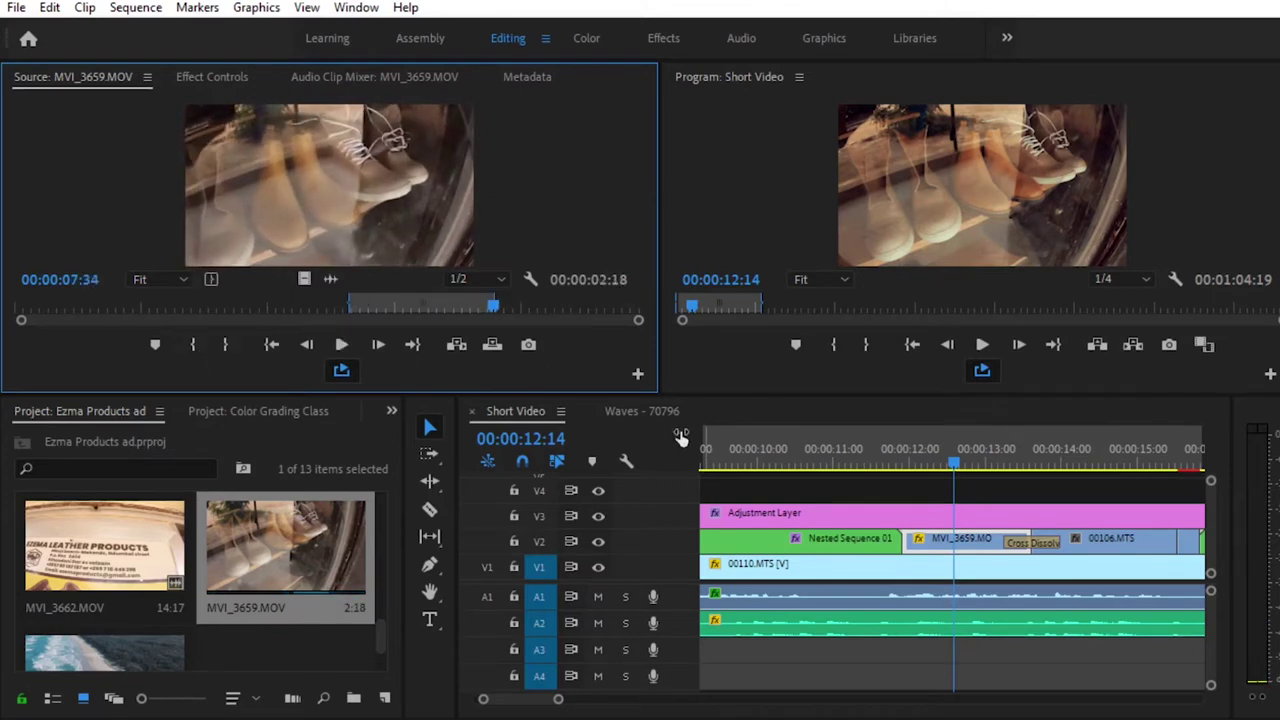
click(645, 411)
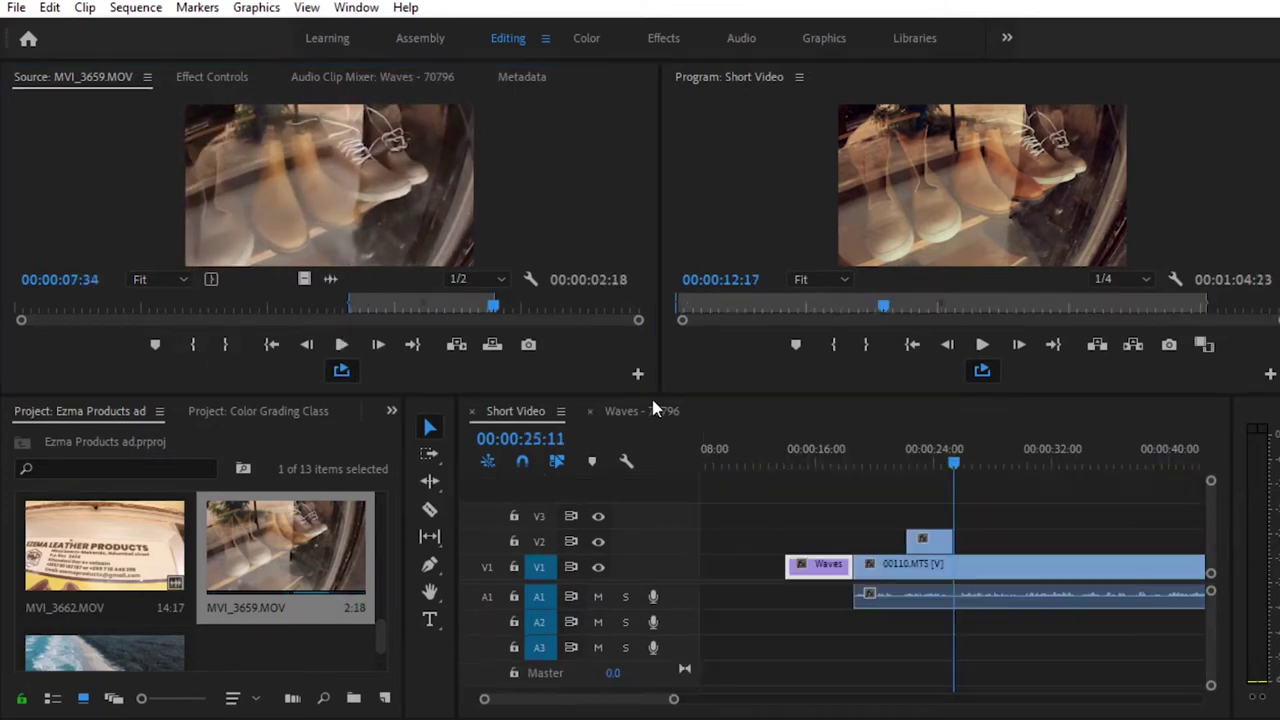
Drag only the shoe clip's video onto V2 right after the signboard clip
click(304, 279)
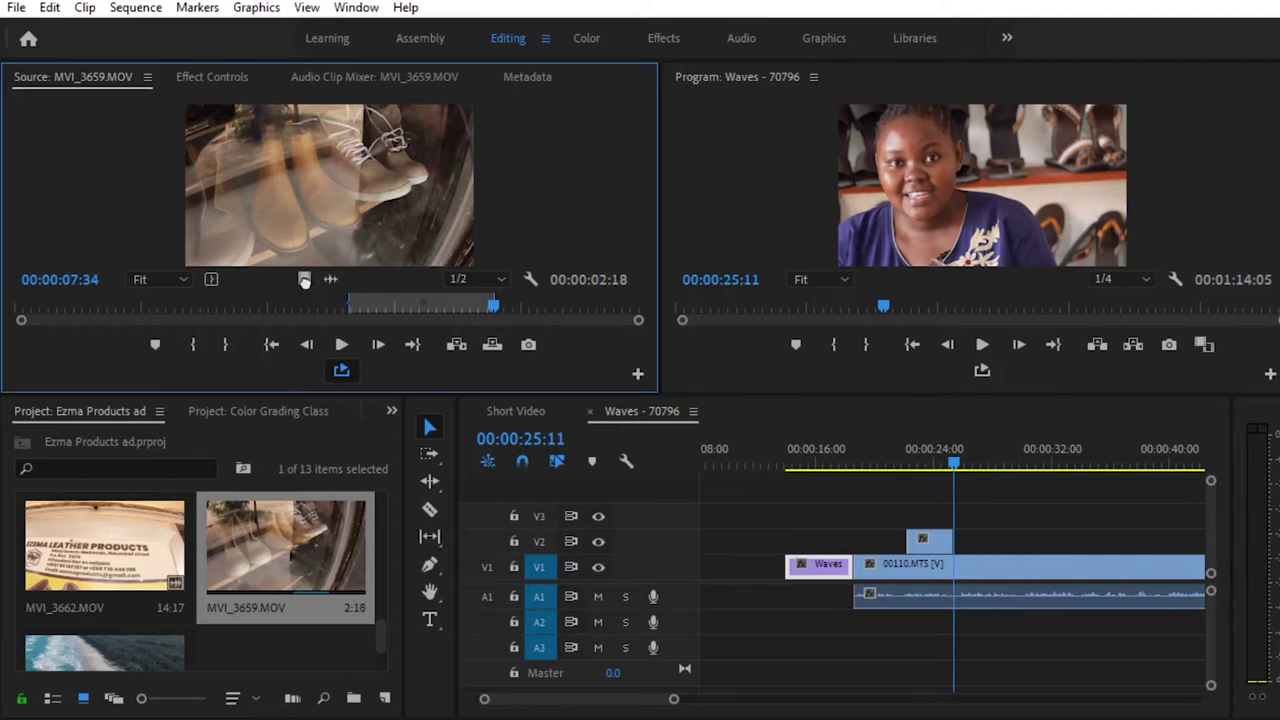
drag(304, 279, 301, 276)
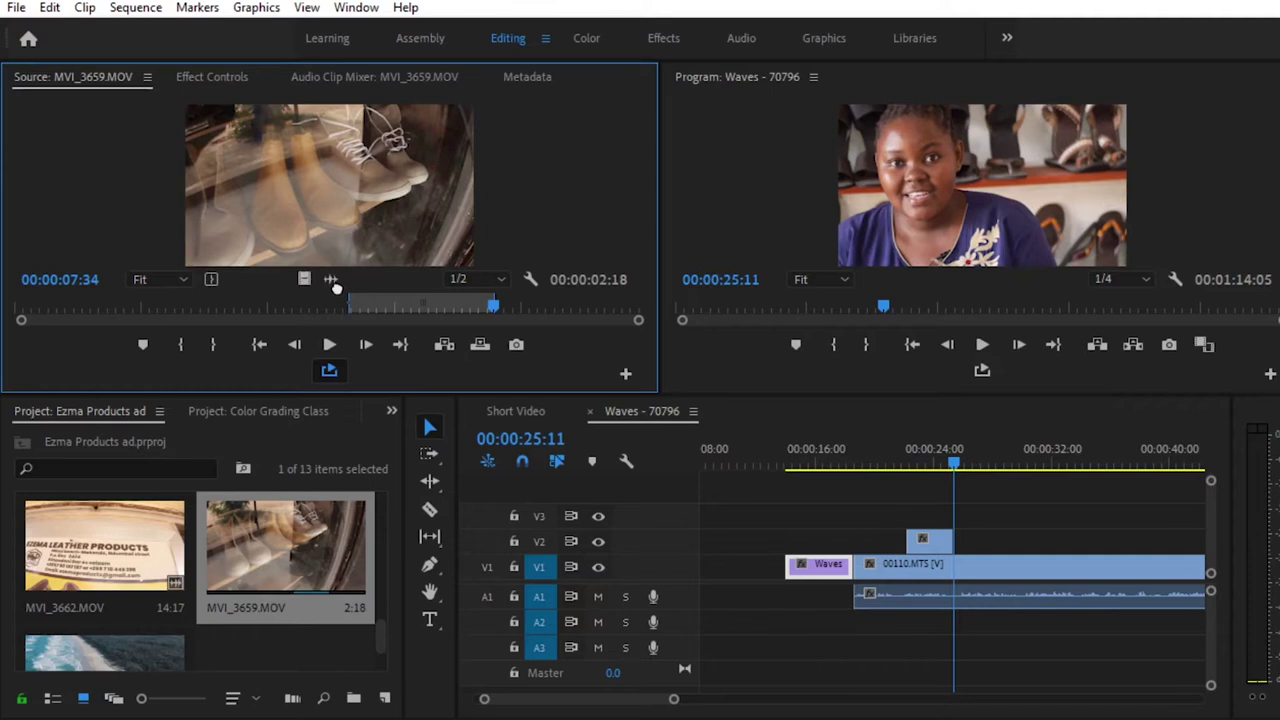
click(334, 283)
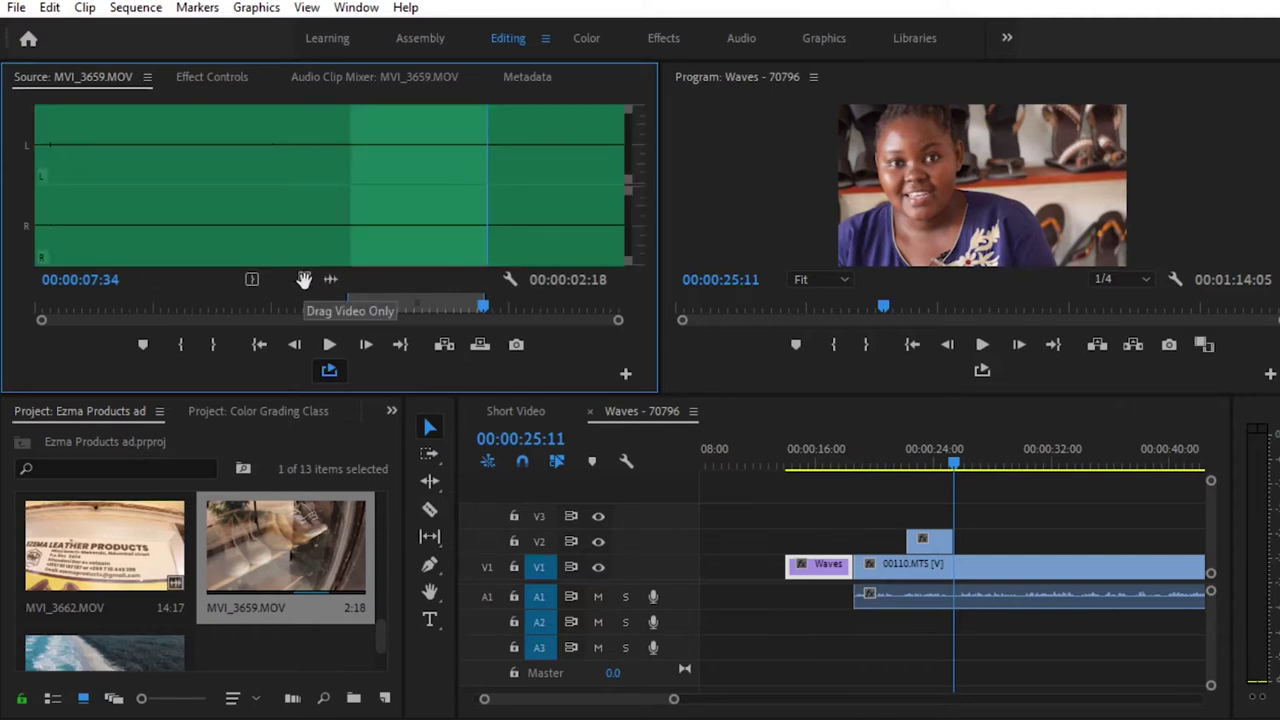
click(305, 280)
drag(965, 477, 966, 541)
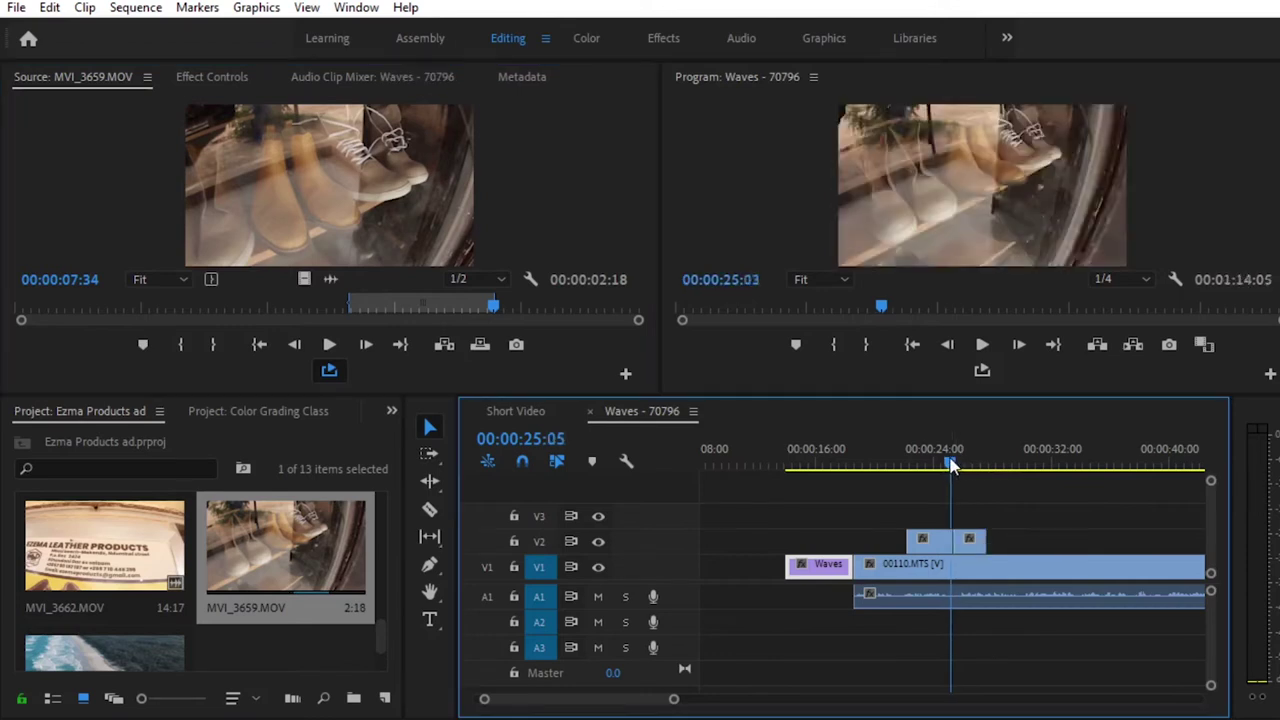
Play back the new shoe footage, then return to Short Video around 13 seconds
drag(955, 466, 944, 468)
key(space)
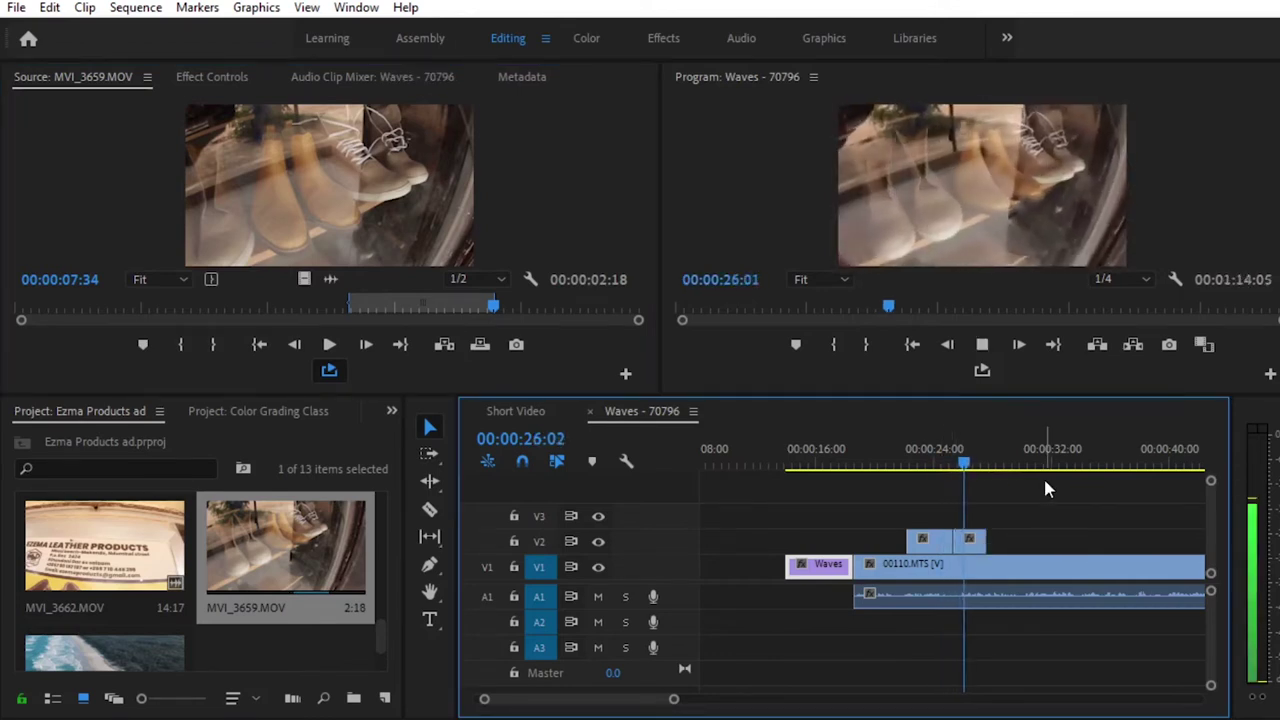
key(space)
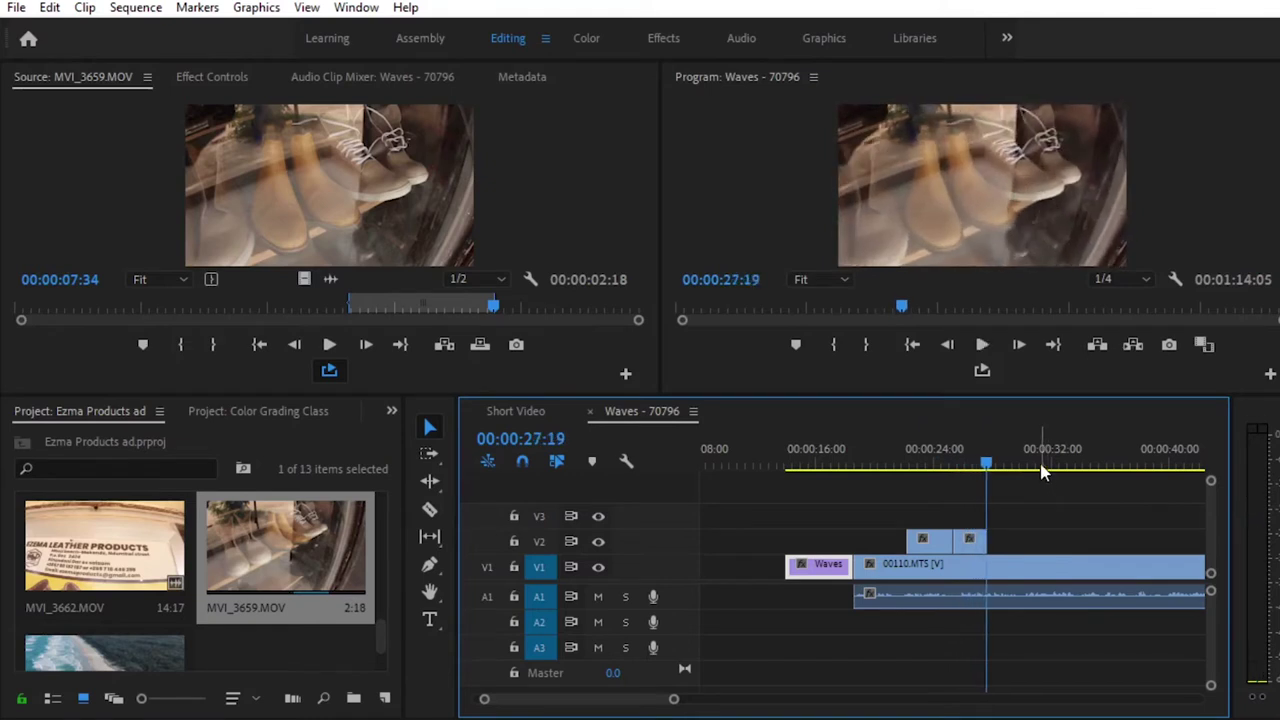
click(527, 413)
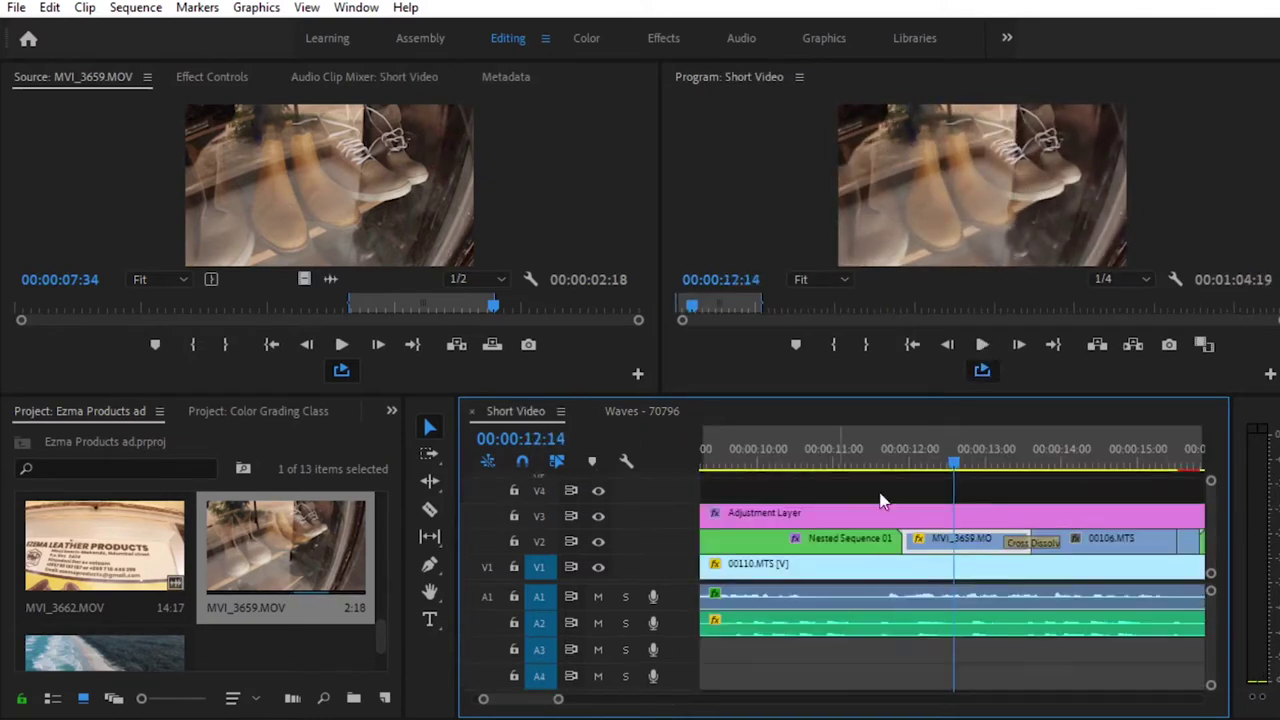
drag(957, 464, 1077, 468)
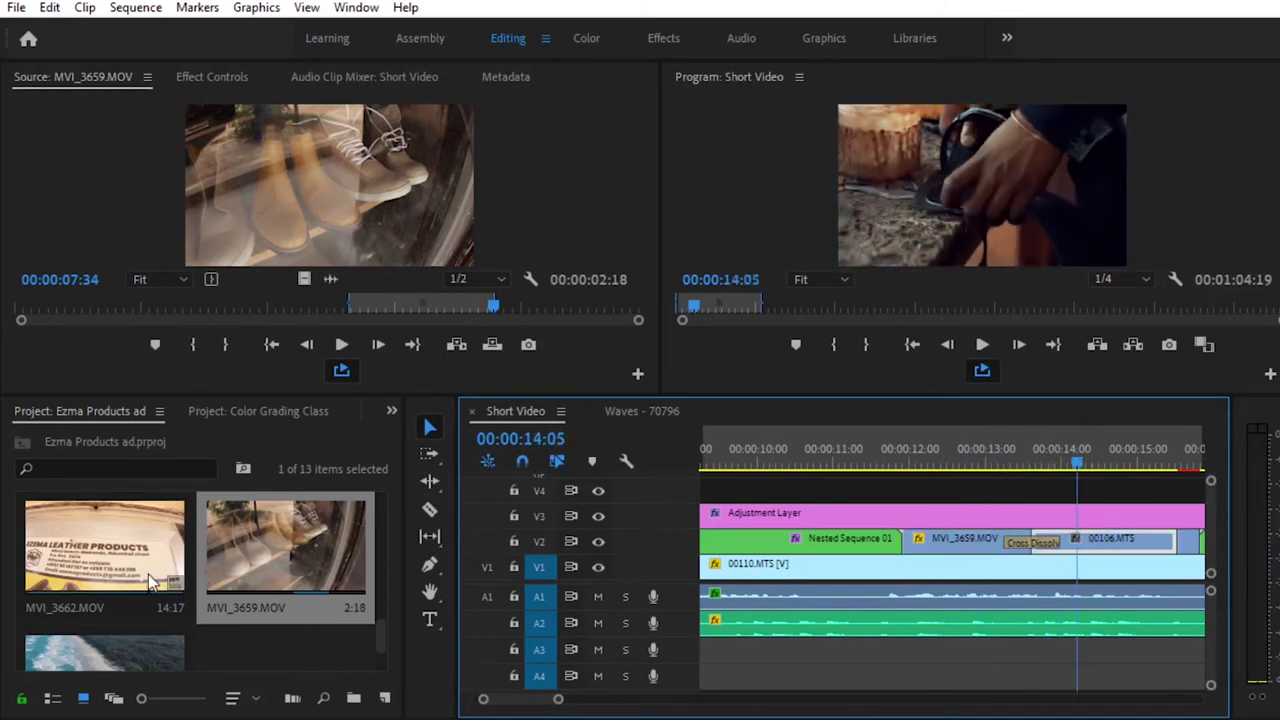
Preview 00106.MTS in the Source Monitor and set its out point at 04:10
scroll(148, 580, up, 2)
scroll(160, 580, up, 4)
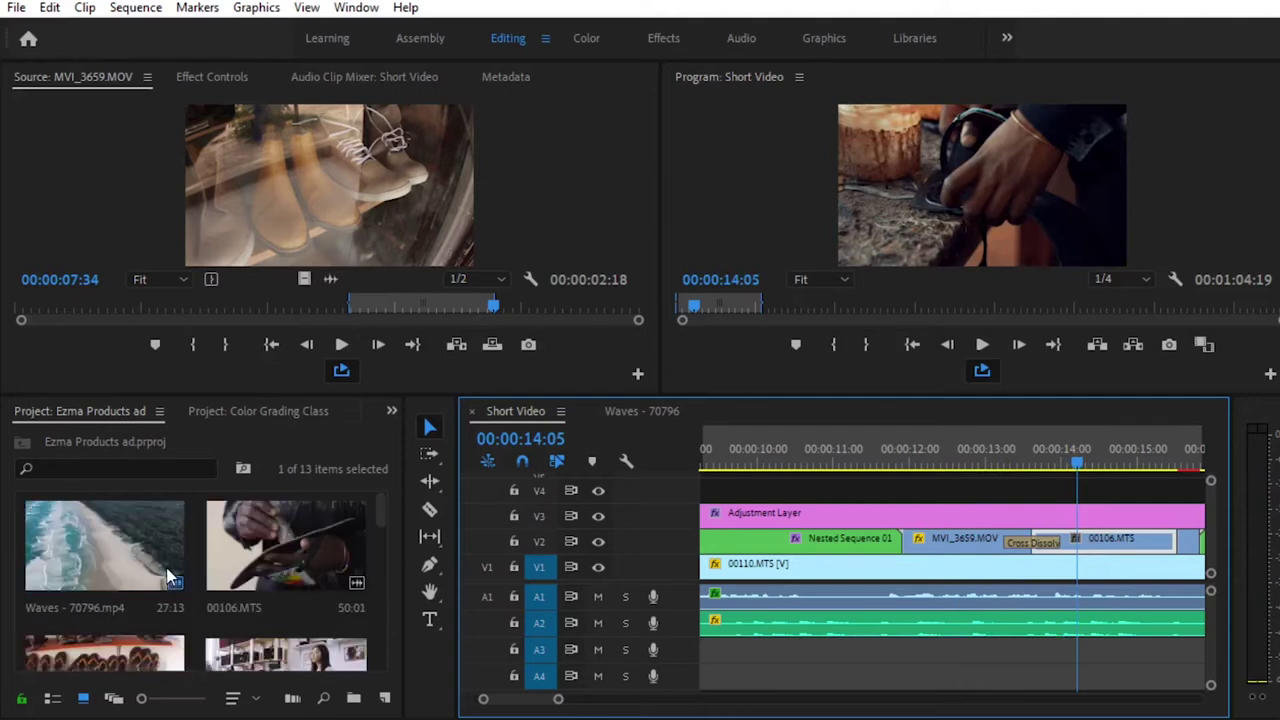
double_click(300, 535)
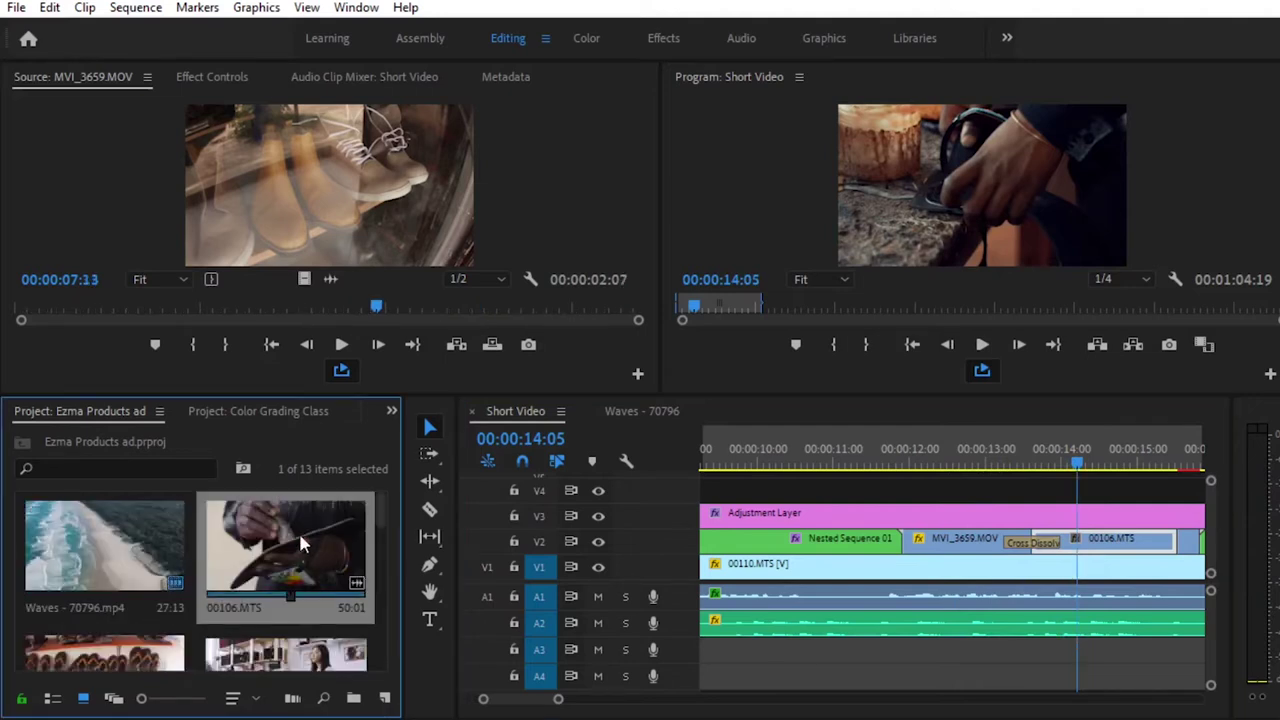
drag(372, 306, 5, 312)
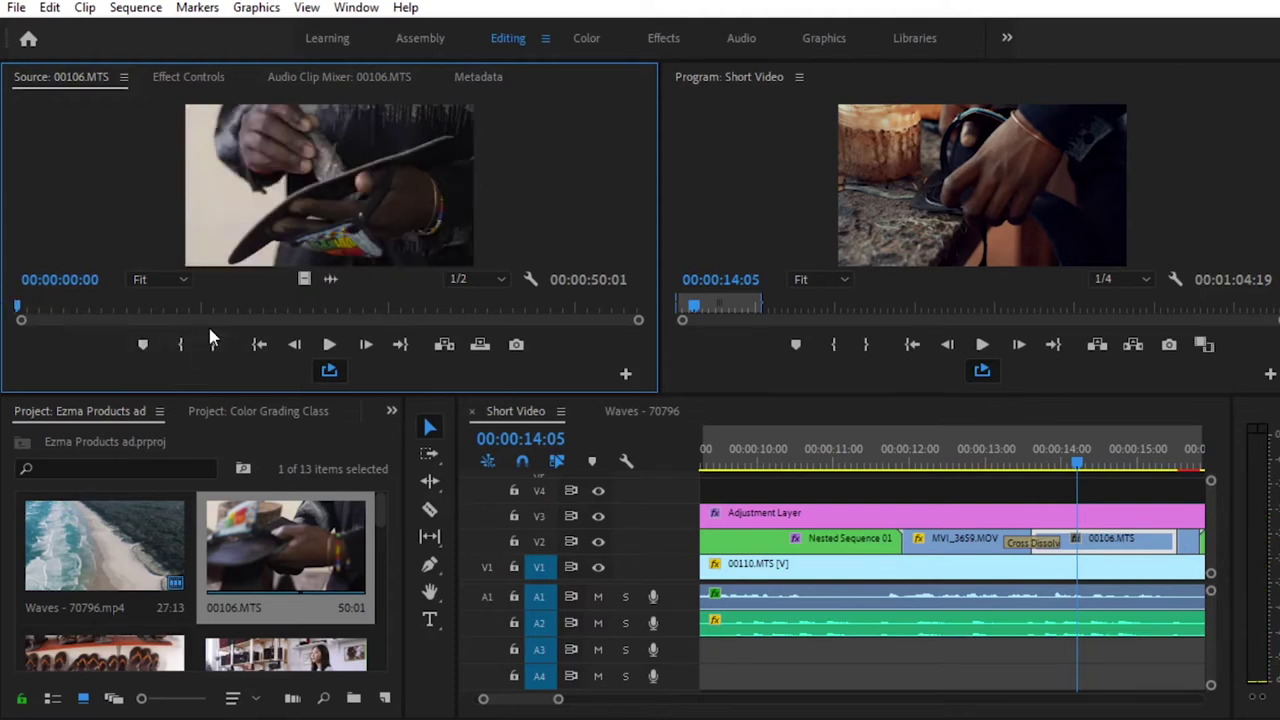
key(space)
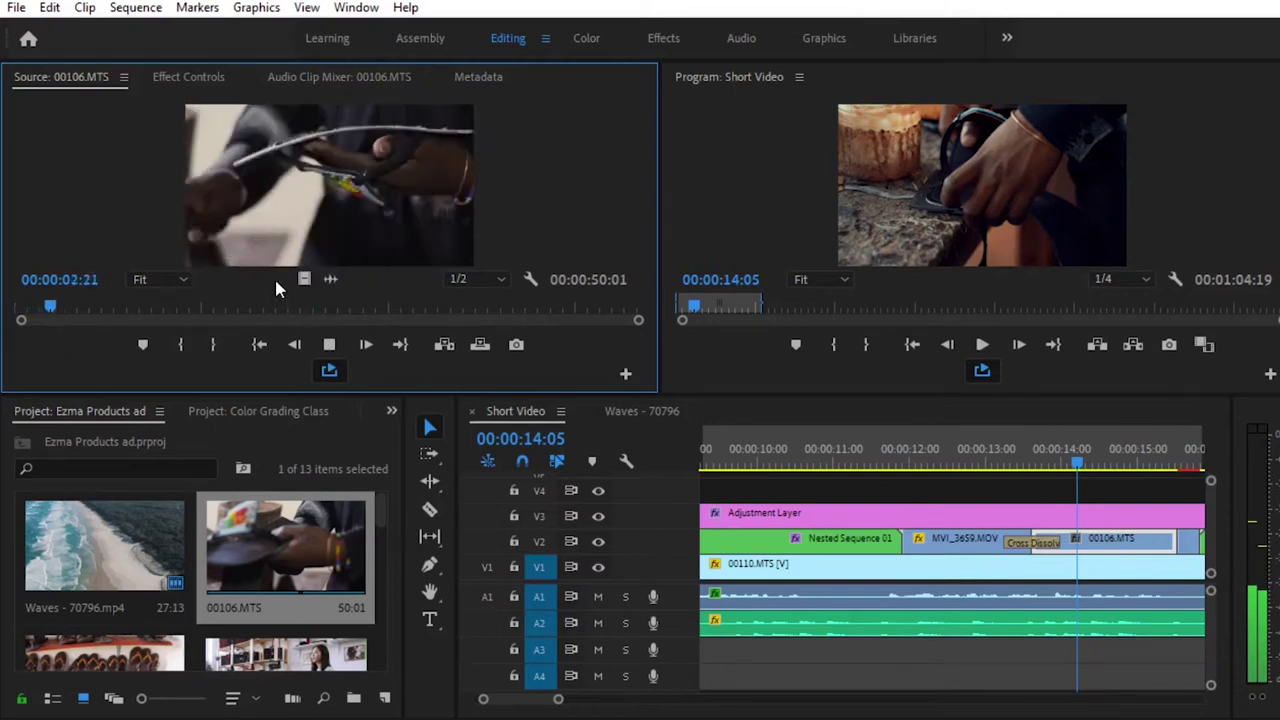
key(space)
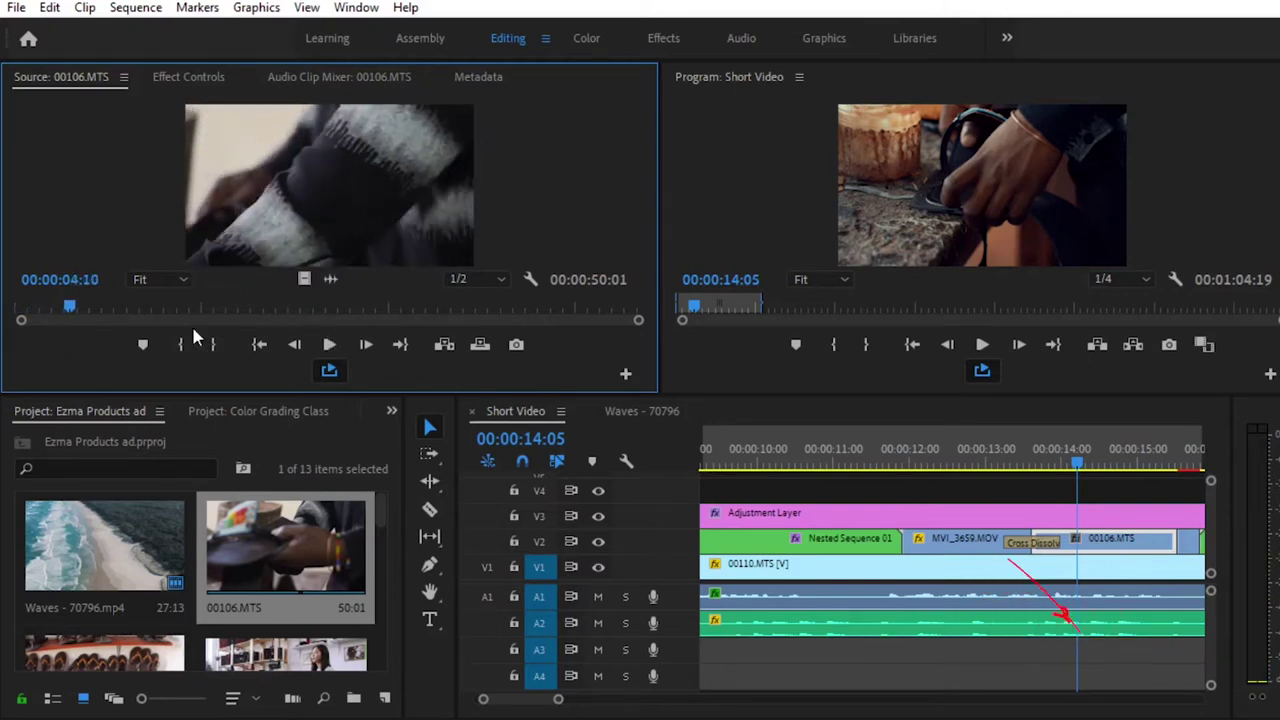
click(216, 345)
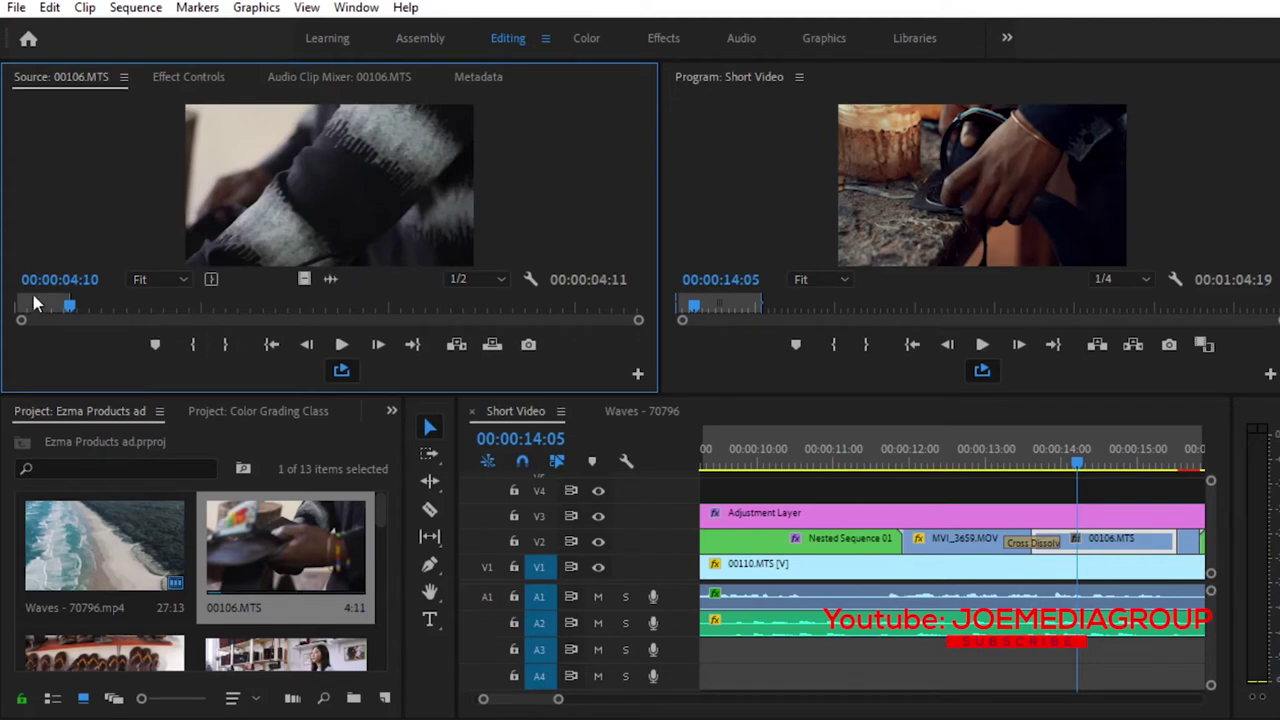
Drop the marked 00106.MTS video onto V2 of Waves - 70796 after the shoe footage
drag(304, 280, 57, 254)
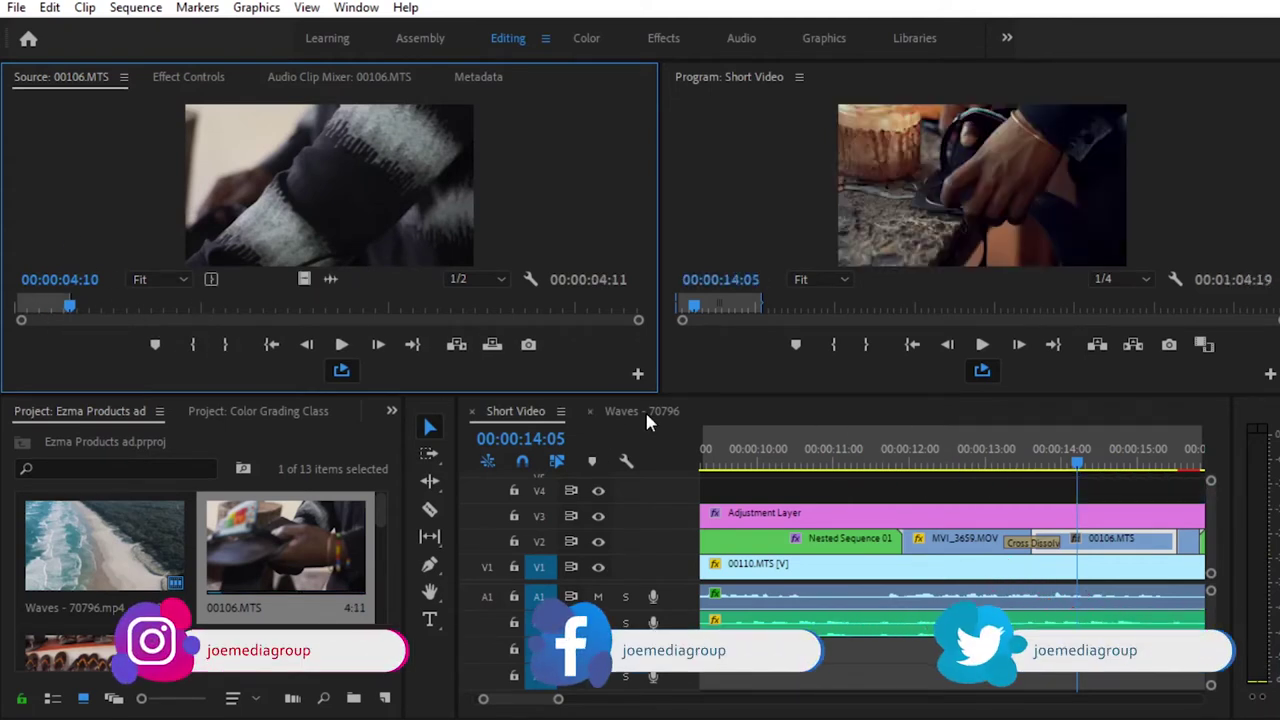
click(643, 411)
drag(304, 273, 997, 537)
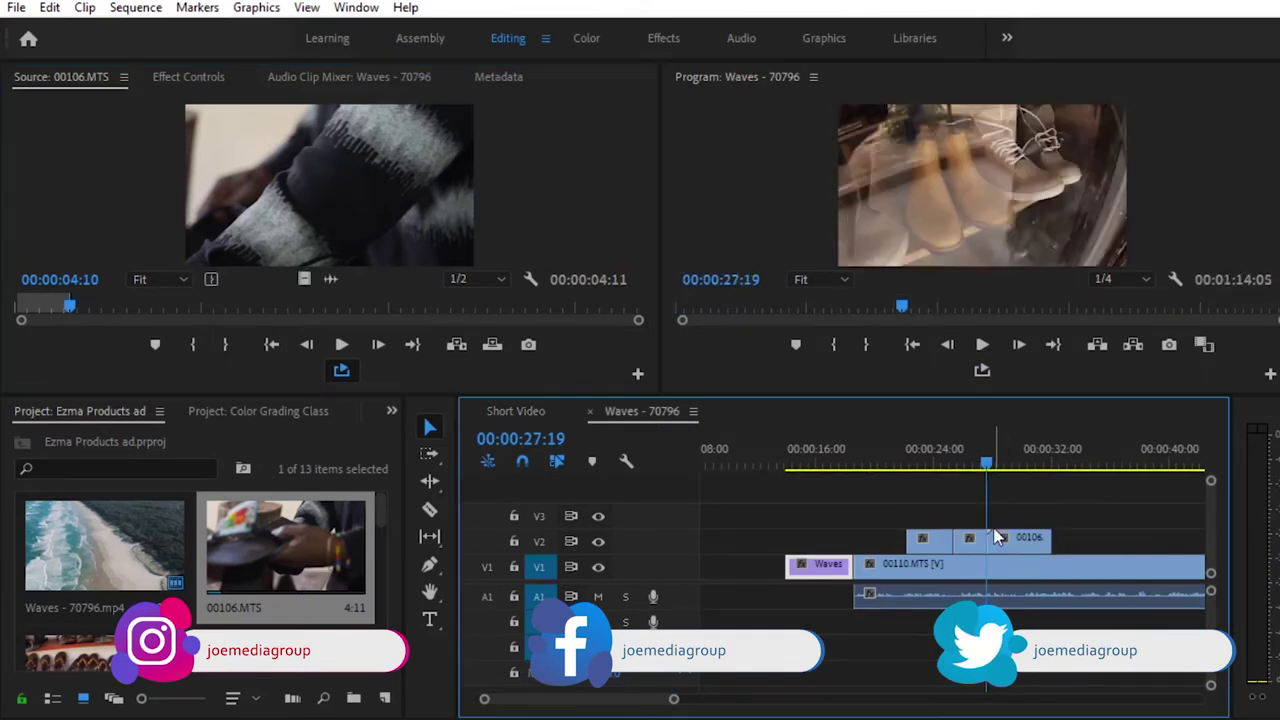
Play Waves - 70796 around 30:25 to check the three V2 clips, then go to Short Video
key(space)
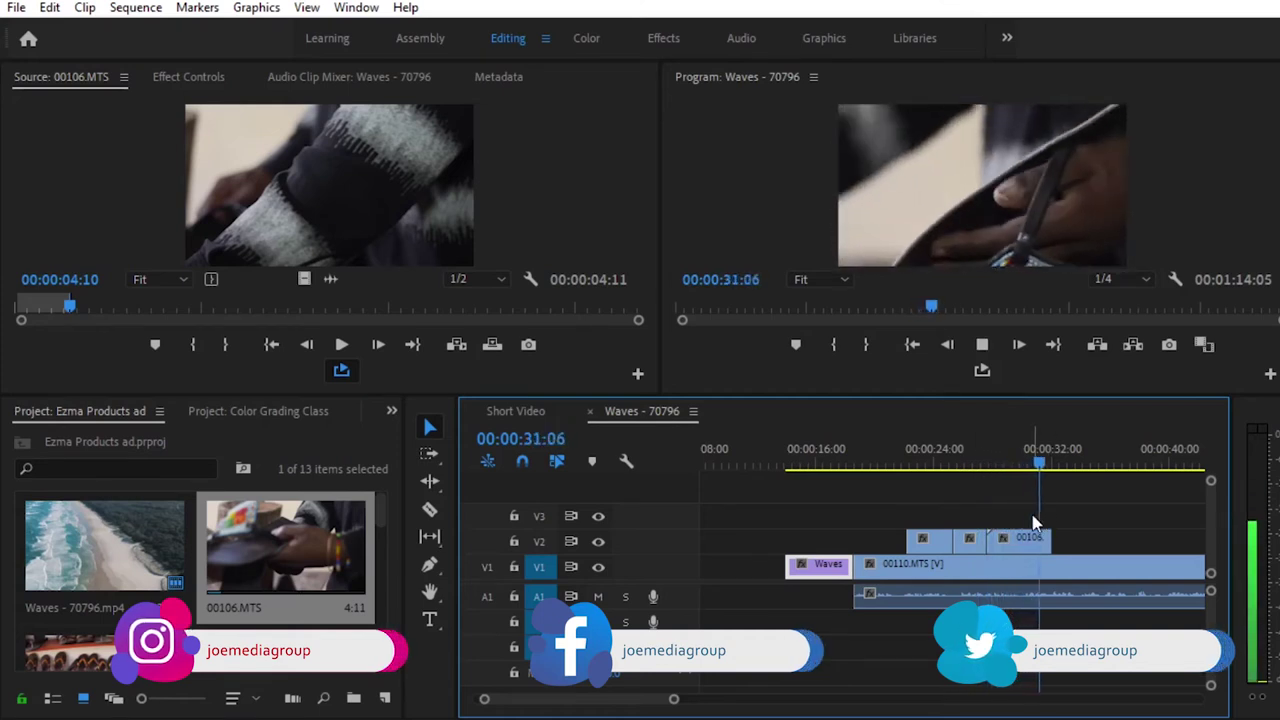
key(space)
drag(1060, 466, 1035, 462)
key(space)
key(space)
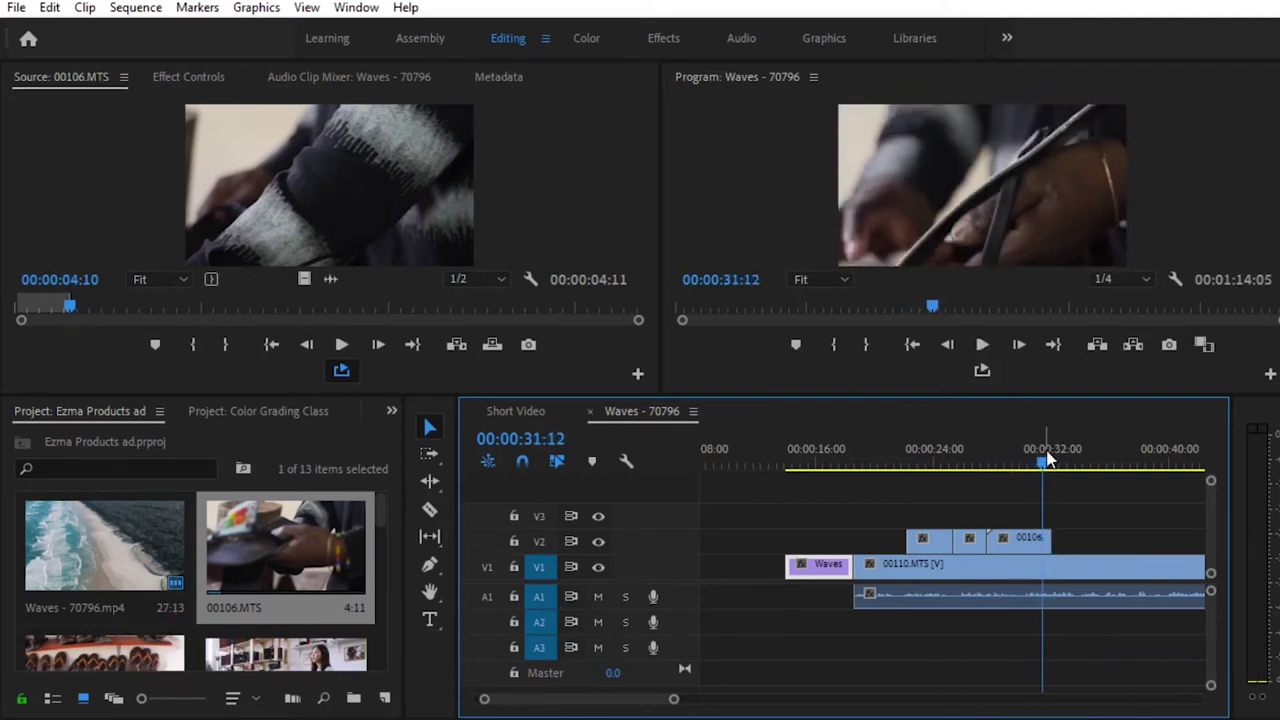
drag(1041, 464, 1035, 464)
click(494, 408)
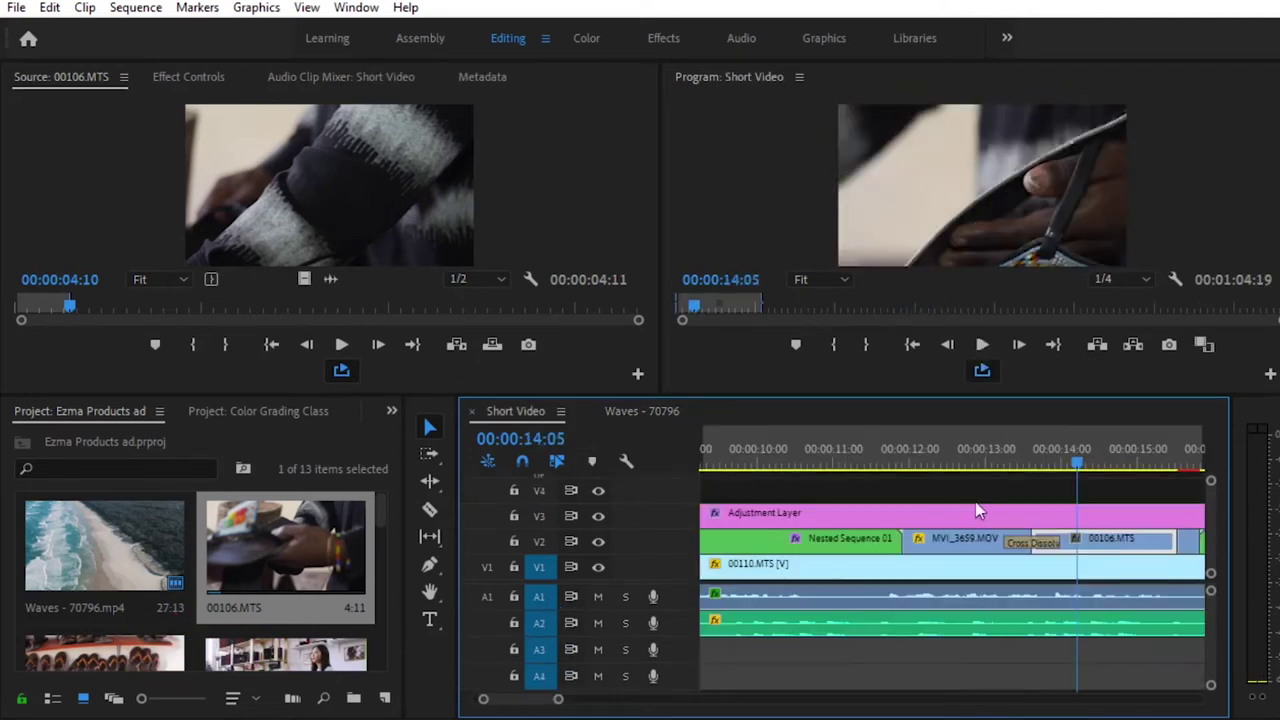
Find the signboard shot via Nested Sequence 02 and mark MVI_3662.MOV from 01:13 for 05:35
drag(559, 700, 590, 699)
drag(955, 465, 1011, 463)
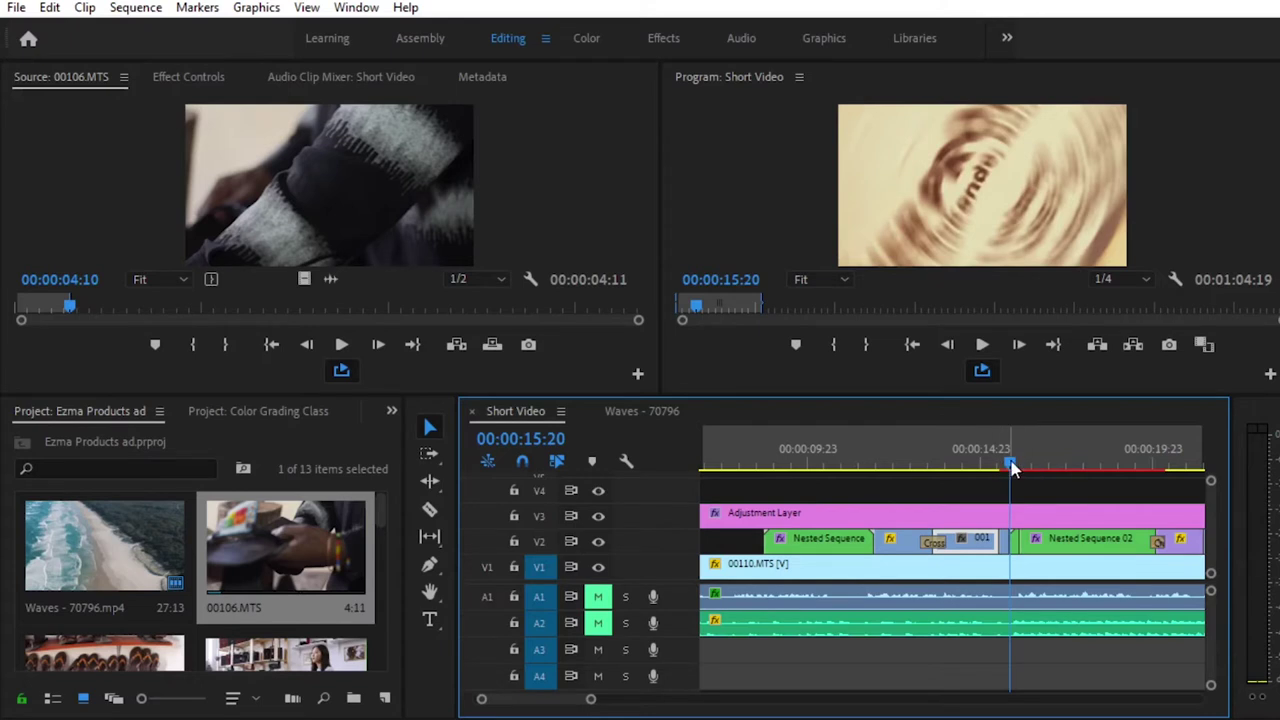
drag(995, 467, 1028, 466)
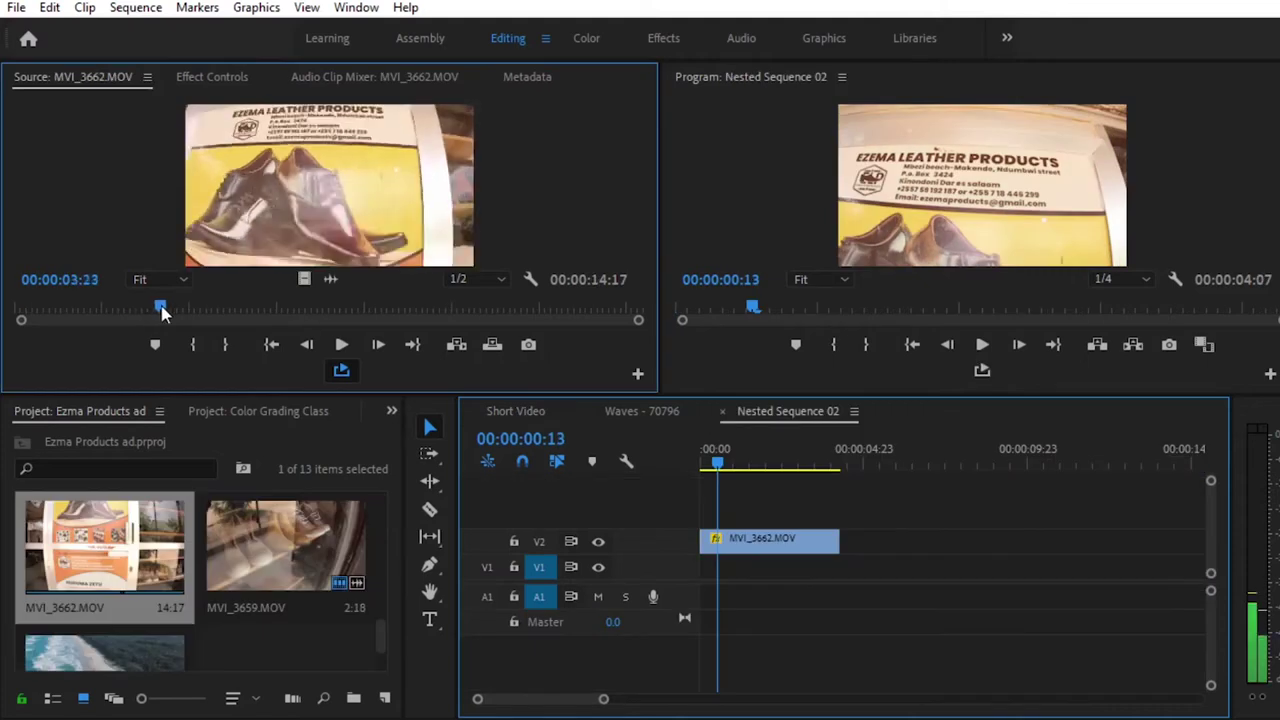
drag(163, 307, 316, 313)
click(200, 345)
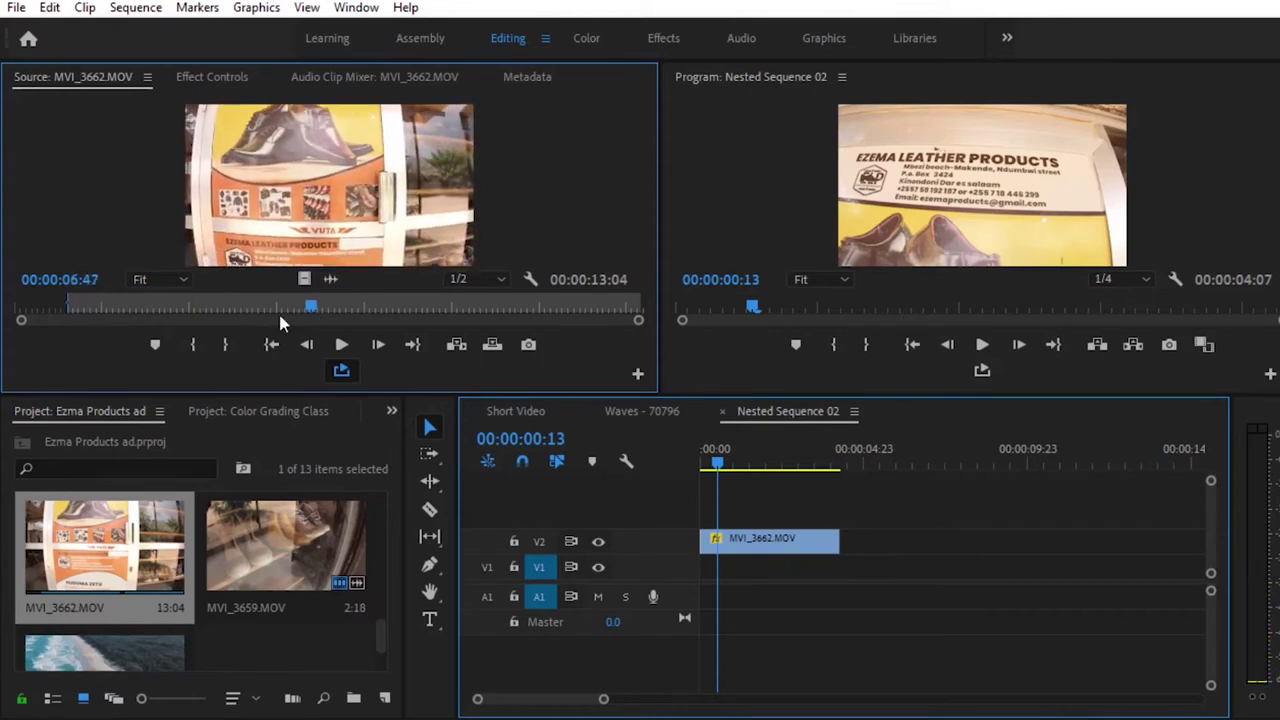
click(227, 345)
click(638, 413)
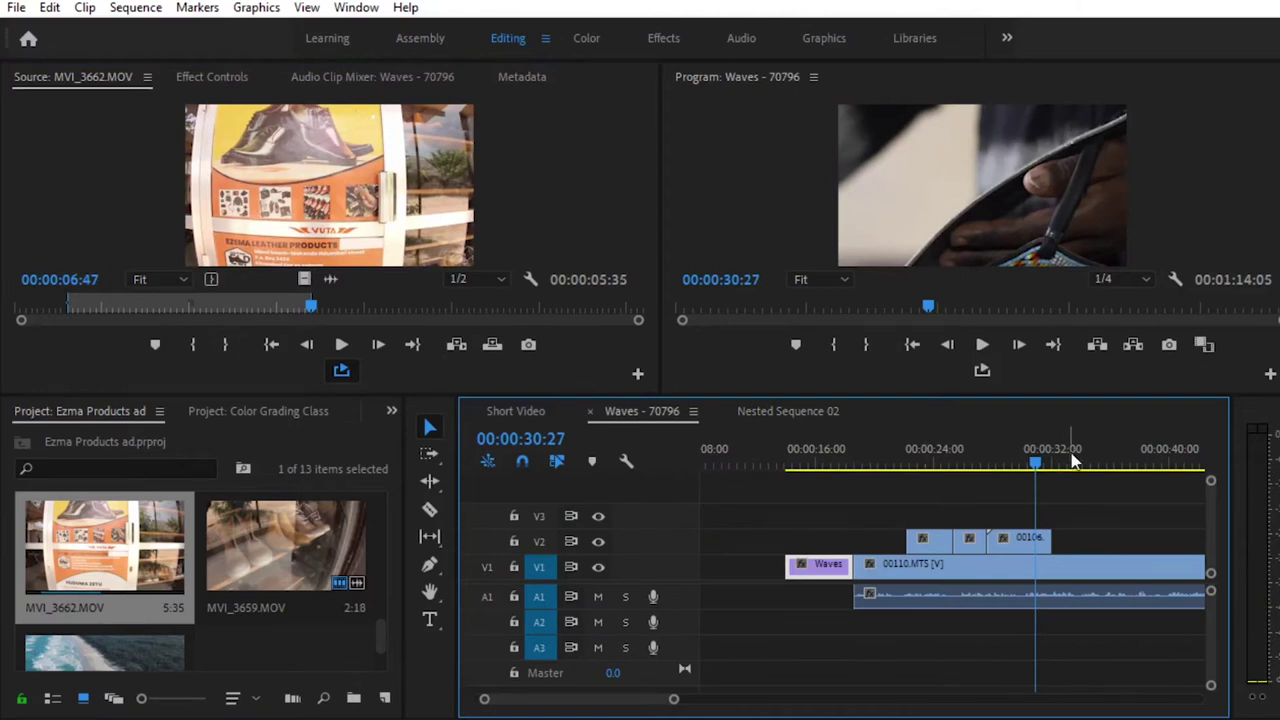
Trim the third V2 clip's start to 29:17 and close the gap before it
key(space)
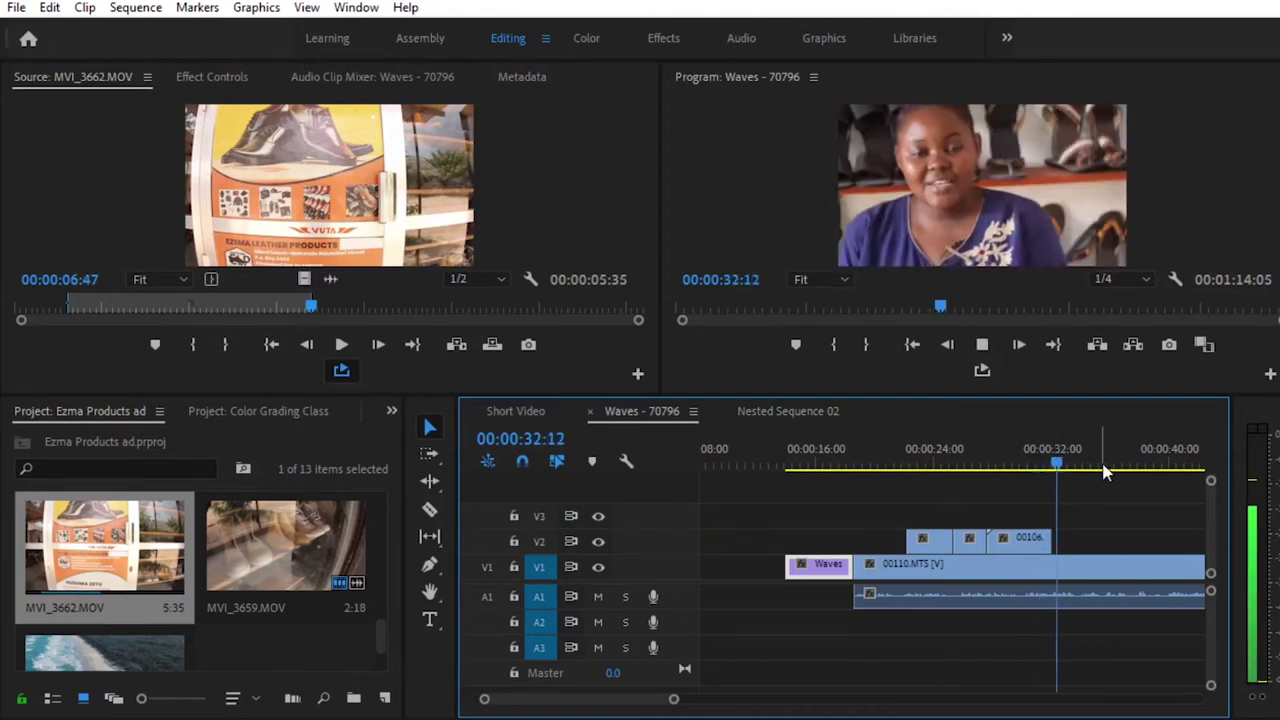
key(space)
key(j)
key(j)
key(j)
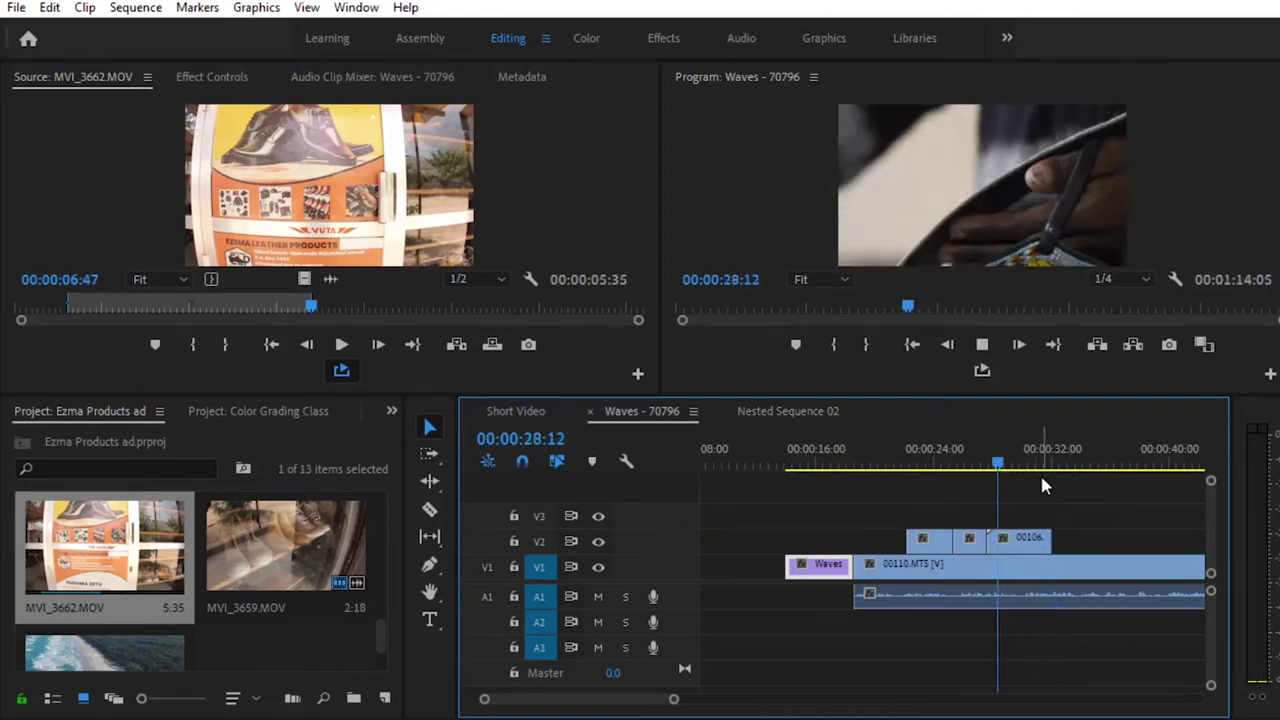
key(l)
key(space)
mouse_move(987, 540)
mouse_down()
mouse_move(1028, 538)
mouse_move(993, 541)
mouse_up()
click(962, 462)
key(space)
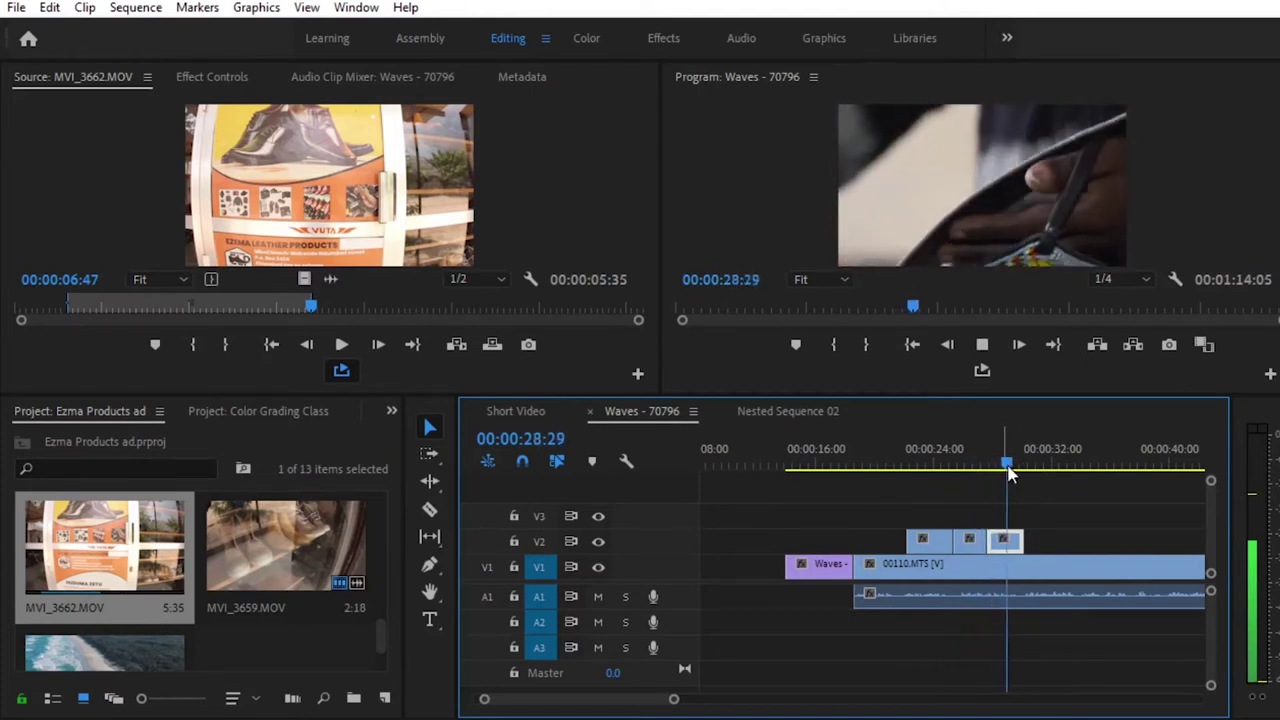
key(space)
click(1019, 541)
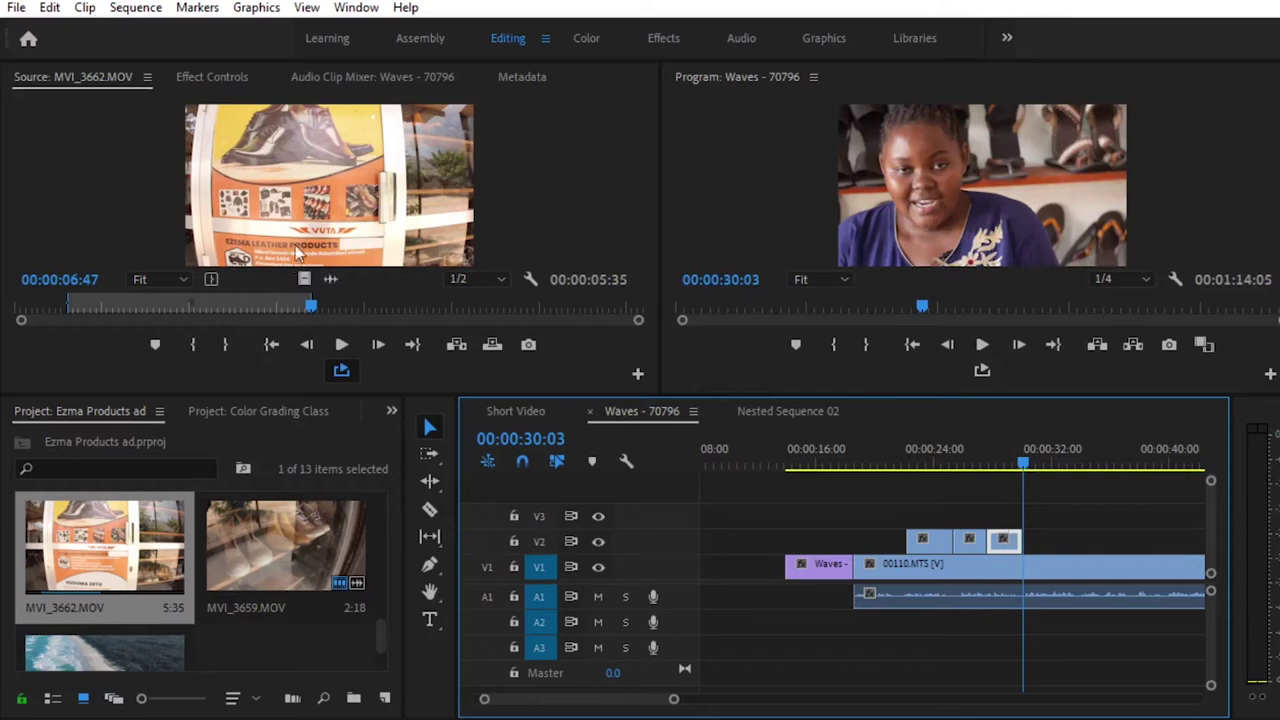
Place the MVI_3662.MOV video on V2 after the 00106 clip, with snapping turned off
drag(306, 280, 1055, 518)
drag(1024, 469, 1022, 469)
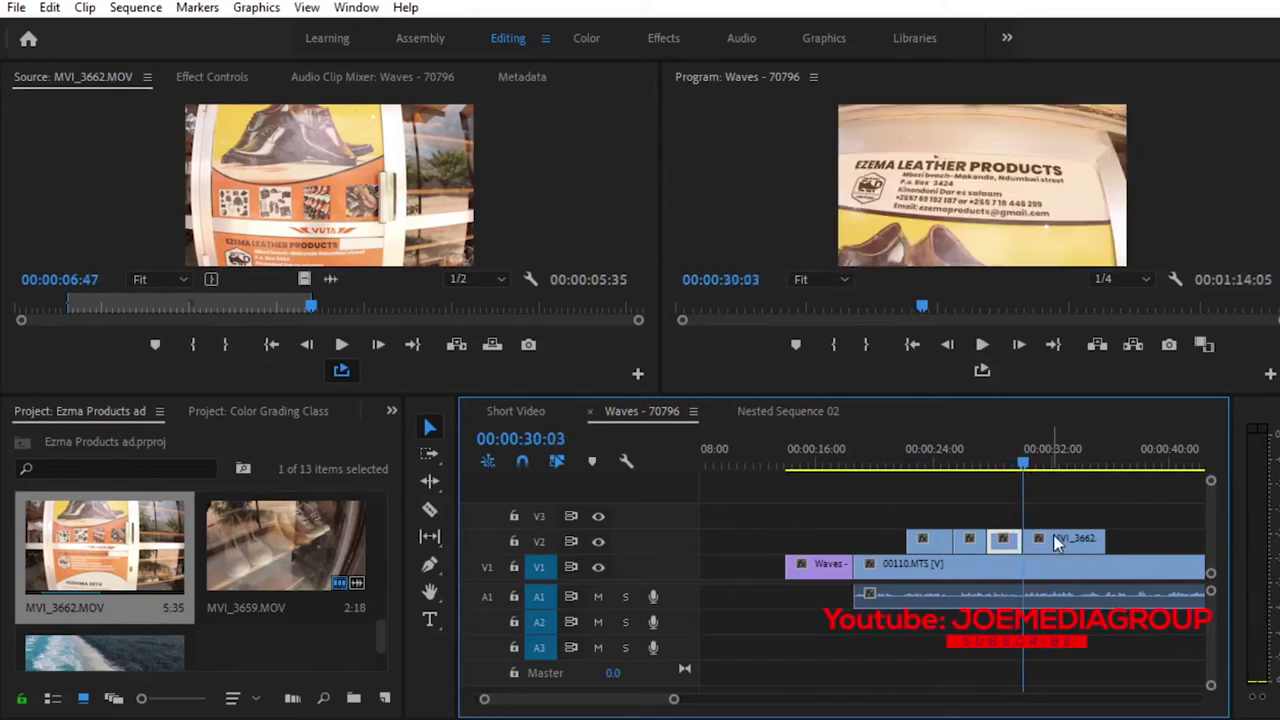
mouse_move(1066, 542)
mouse_down()
mouse_move(1076, 517)
mouse_move(1063, 520)
mouse_up()
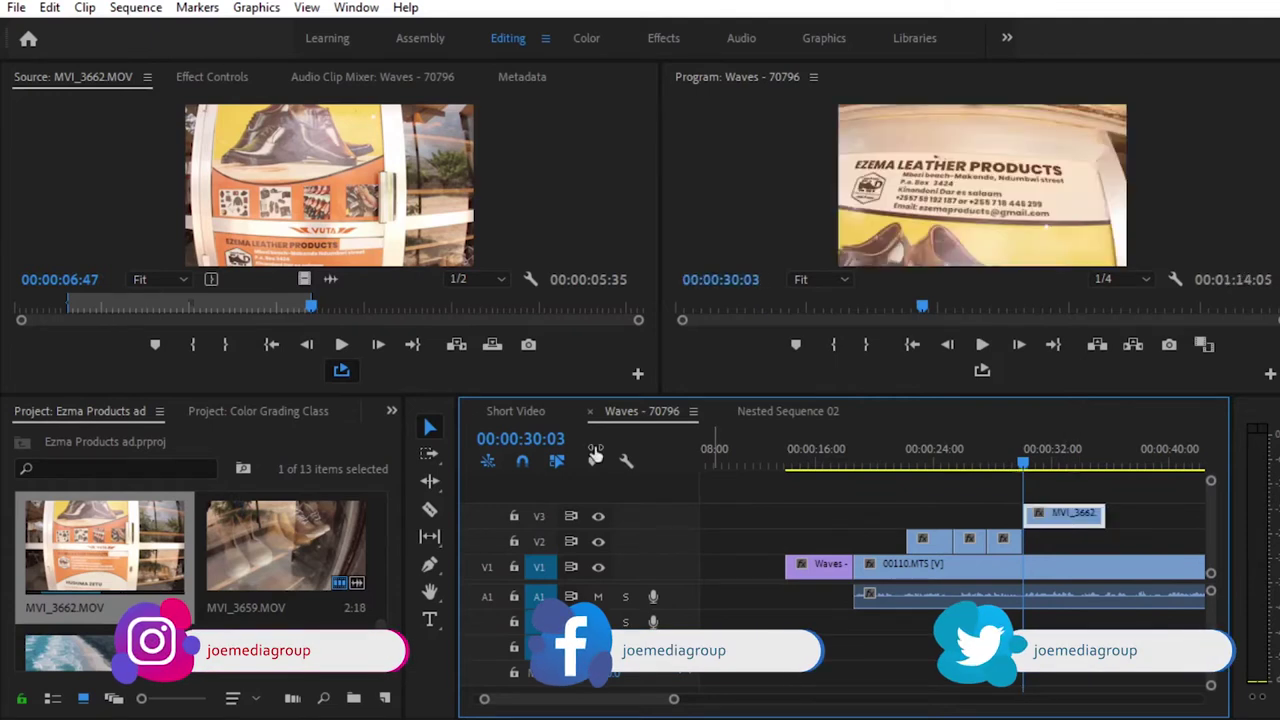
click(521, 459)
drag(1062, 518, 1063, 513)
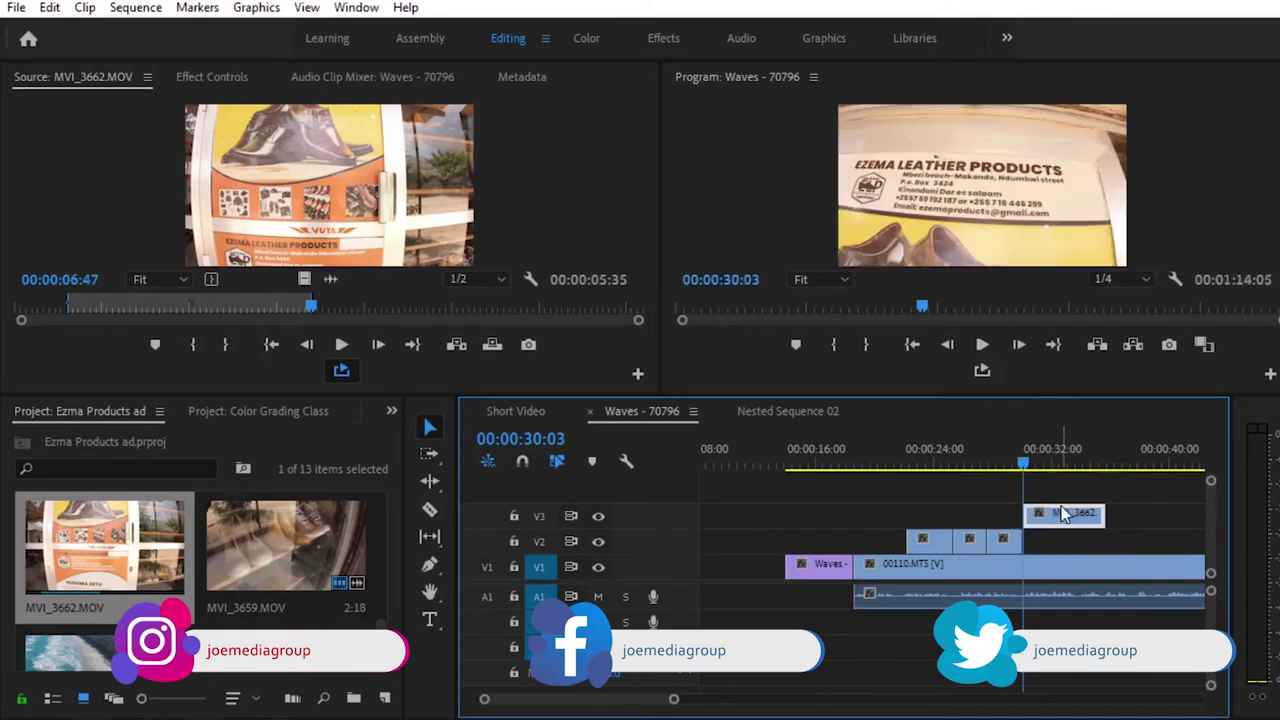
drag(1062, 525, 1070, 550)
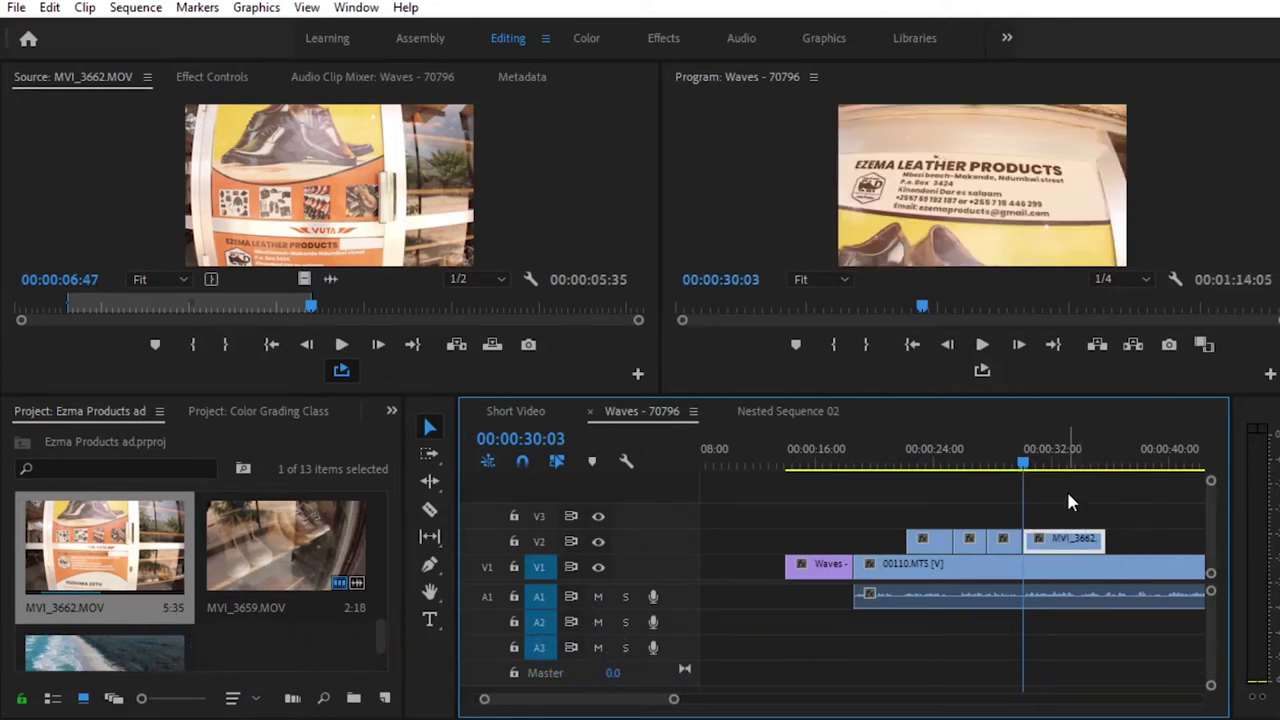
Trim MVI_3662's end to 33:20, then return to Short Video at 20:14
click(1007, 447)
key(space)
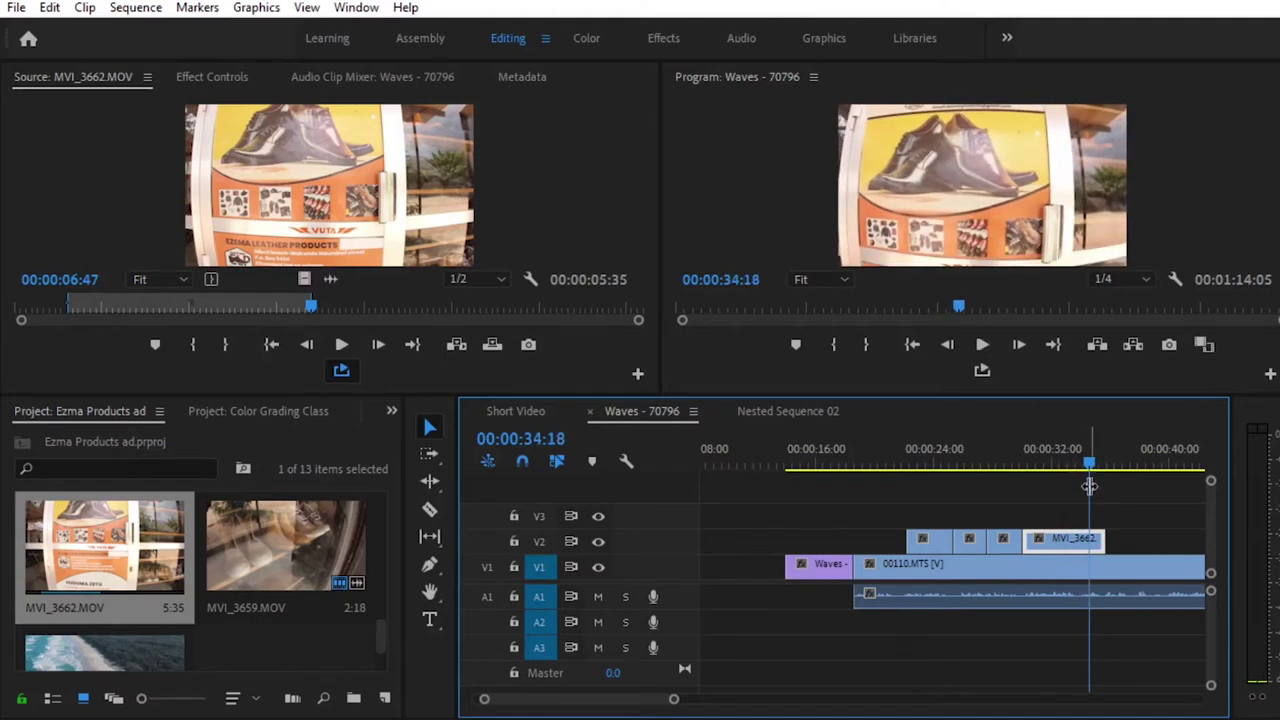
drag(1080, 463, 1053, 463)
key(space)
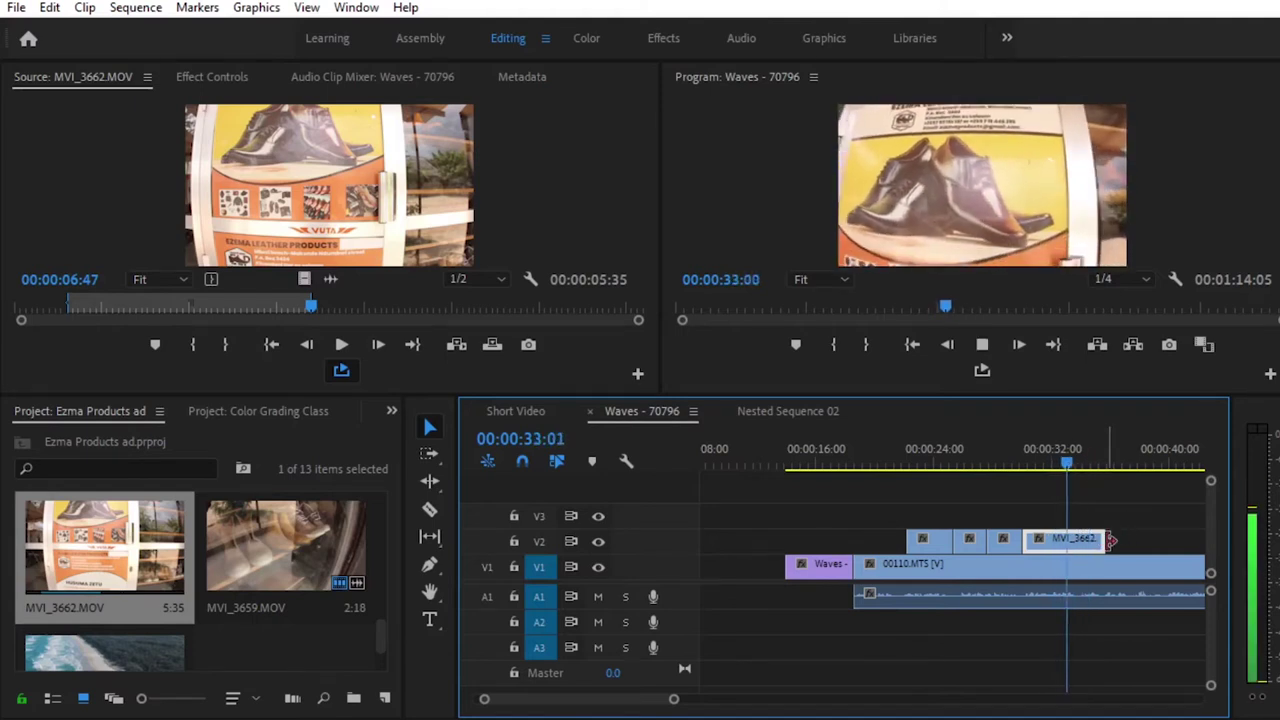
key(space)
drag(1100, 539, 1076, 540)
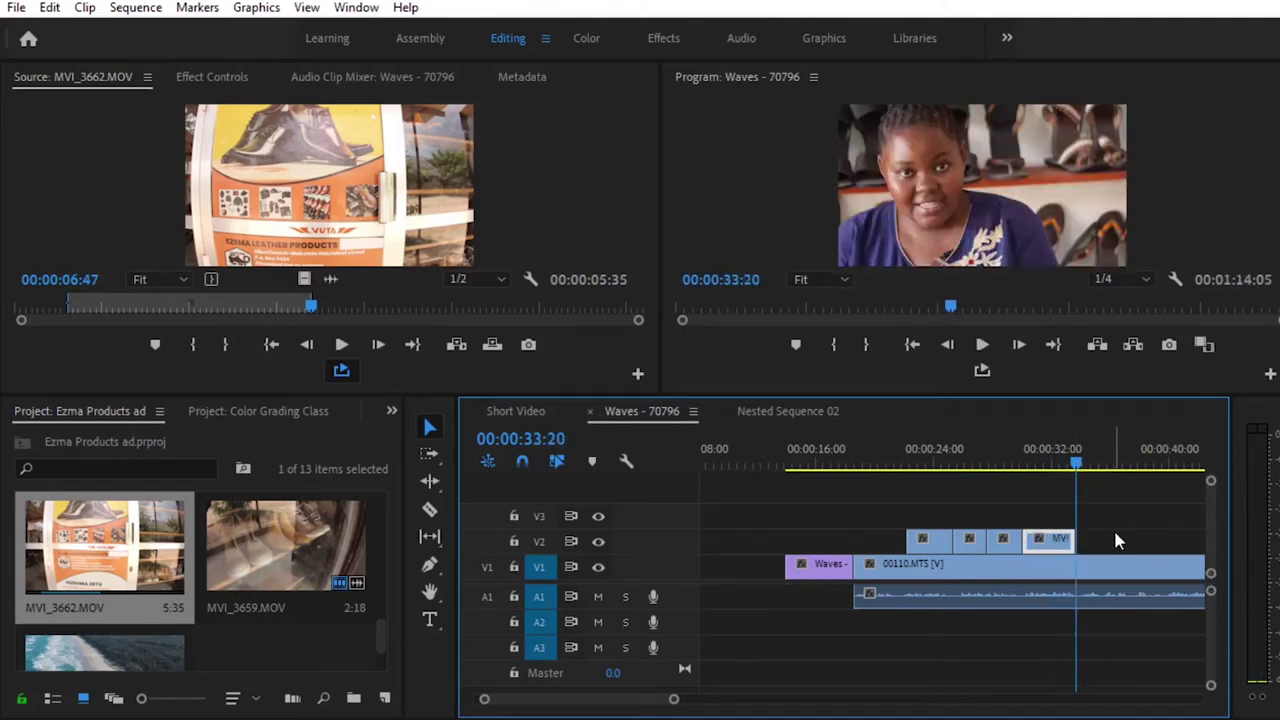
click(524, 411)
drag(1025, 467, 1173, 466)
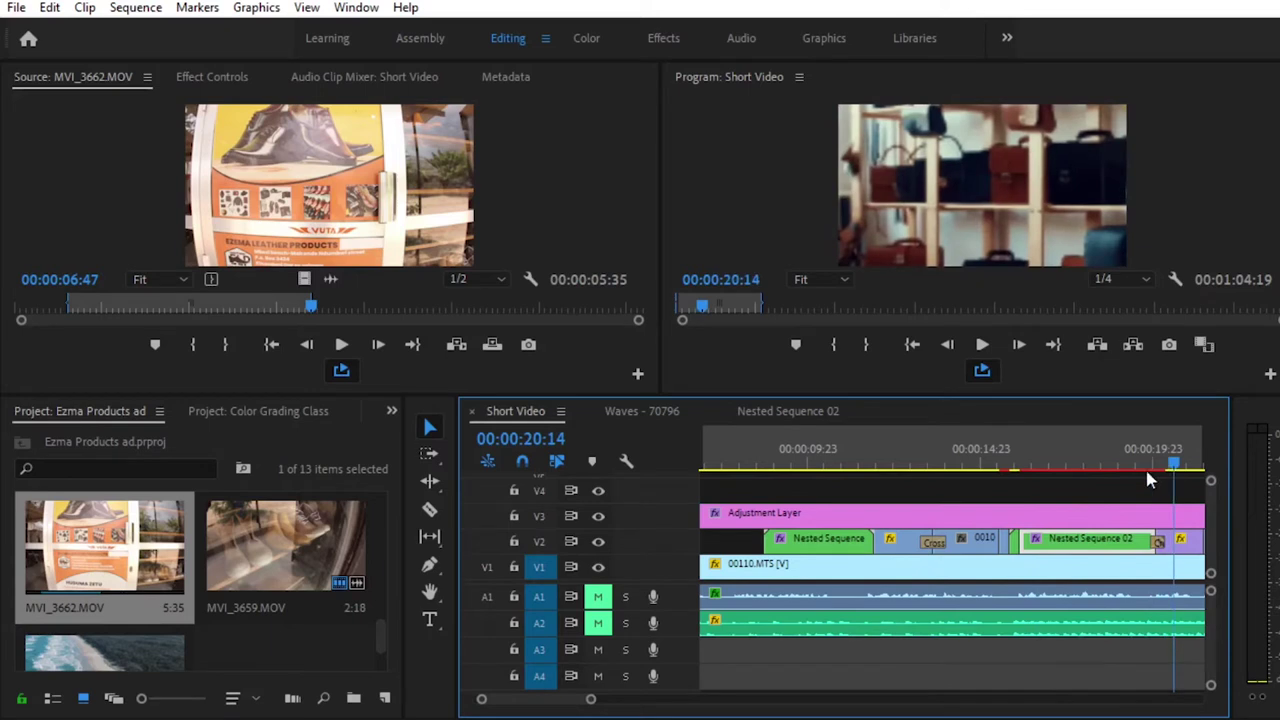
Load pexels-tea-oebel-6649981.mp4 and mark it from 07:10 to 27:12, then switch to Waves - 70796
drag(592, 702, 646, 700)
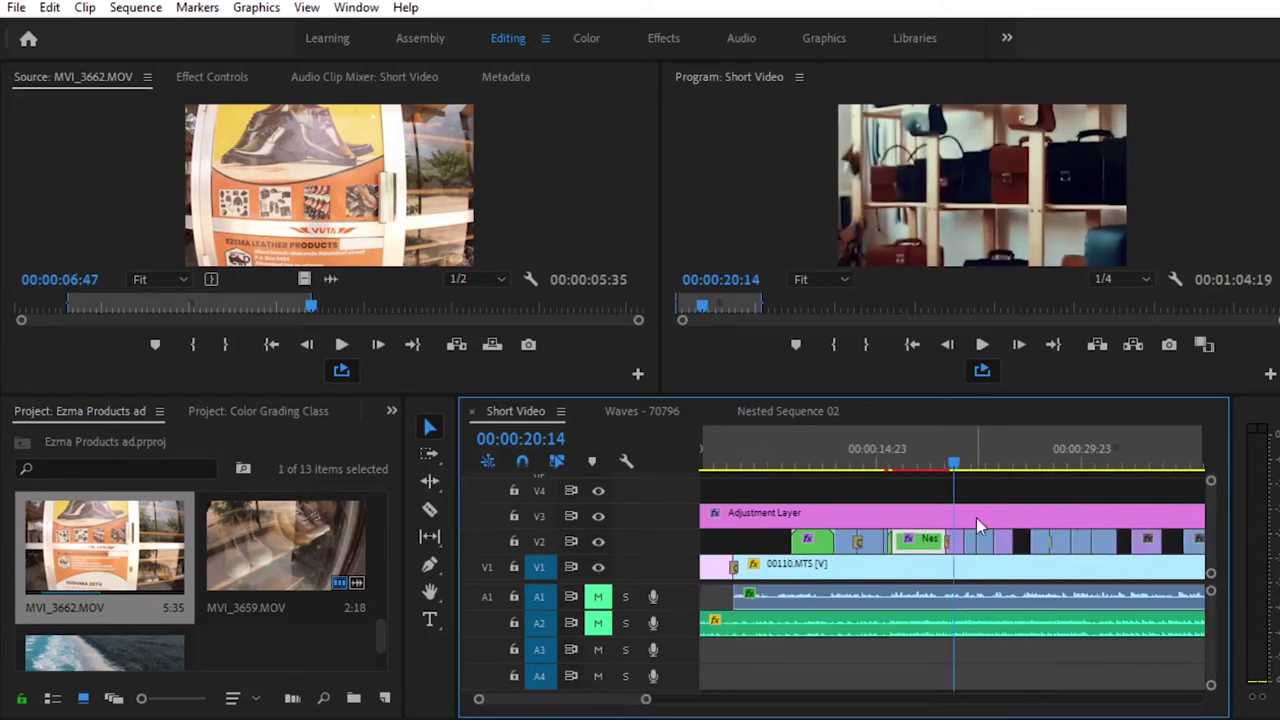
drag(972, 467, 958, 462)
click(955, 543)
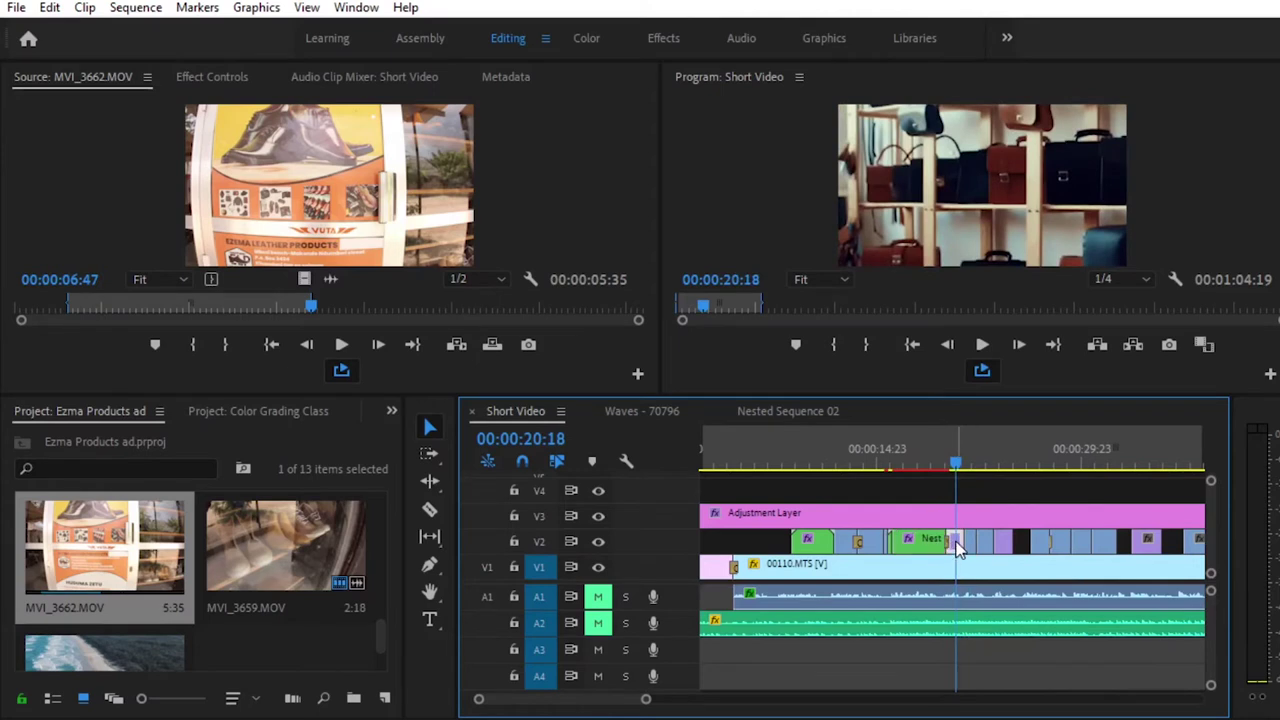
scroll(214, 600, up, 2)
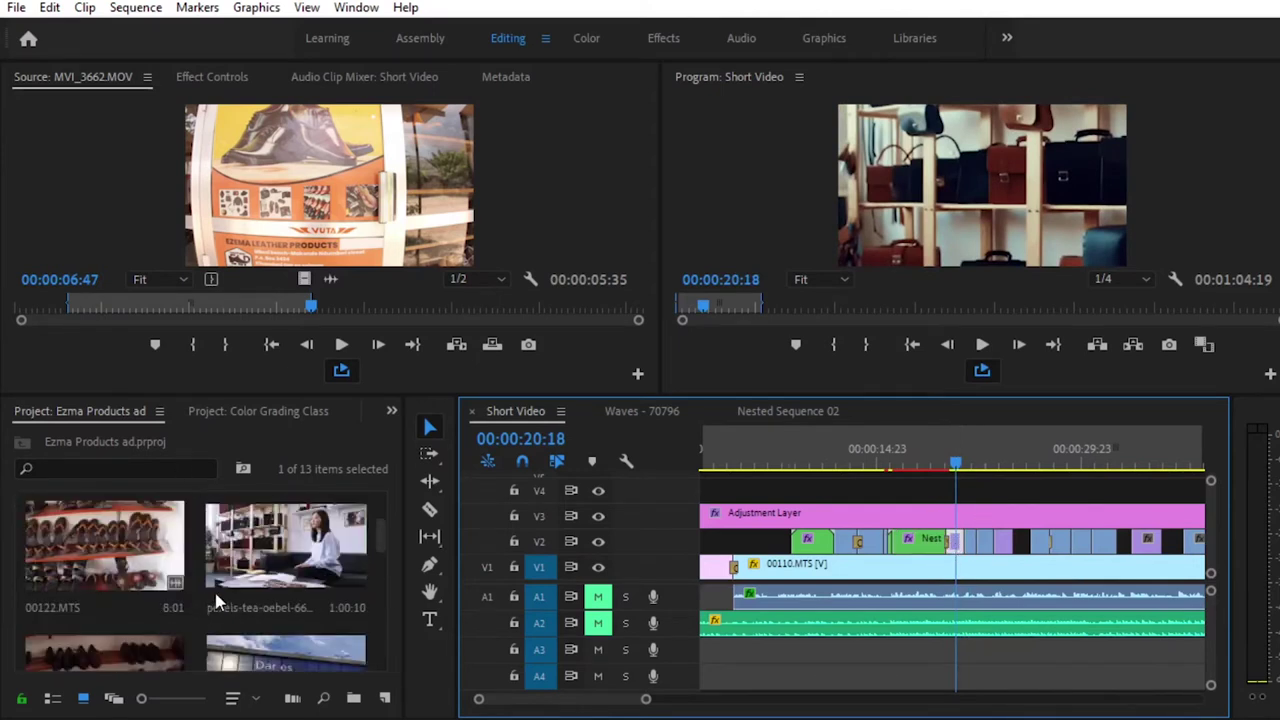
double_click(245, 543)
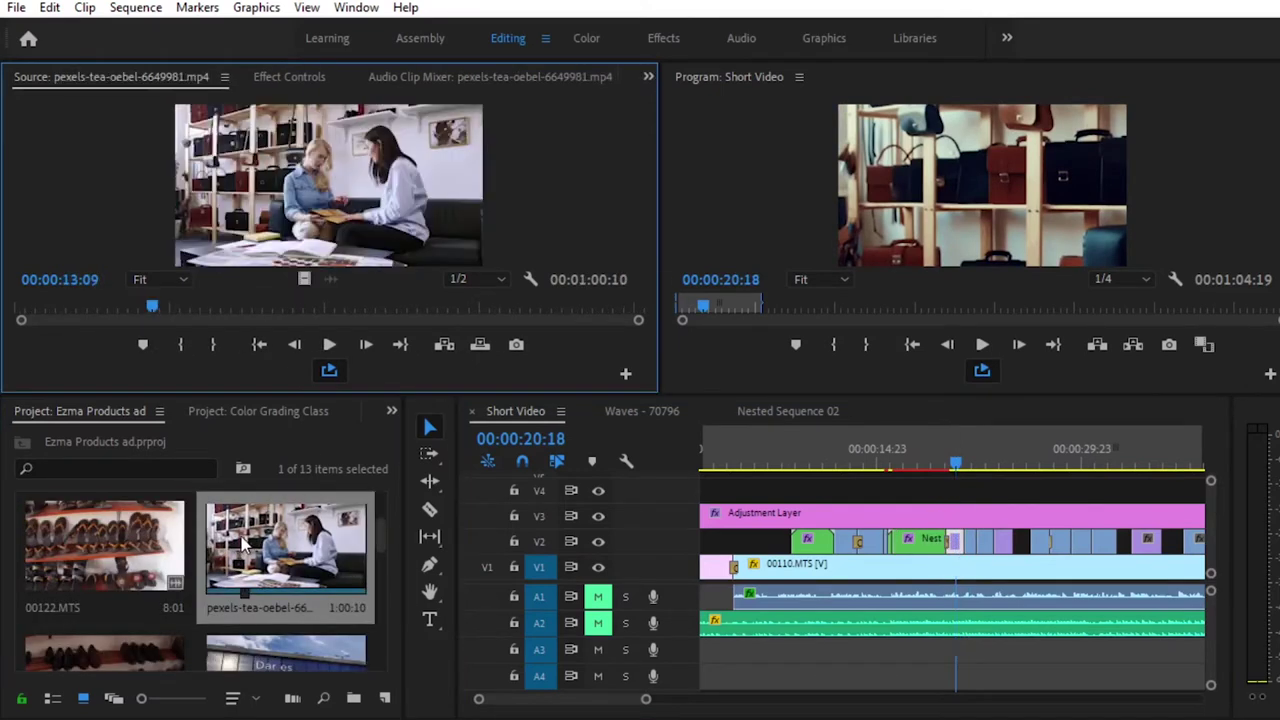
mouse_move(155, 318)
mouse_down()
mouse_move(384, 304)
mouse_move(18, 314)
mouse_move(126, 288)
mouse_move(142, 298)
mouse_move(26, 309)
mouse_move(305, 312)
mouse_up()
click(178, 349)
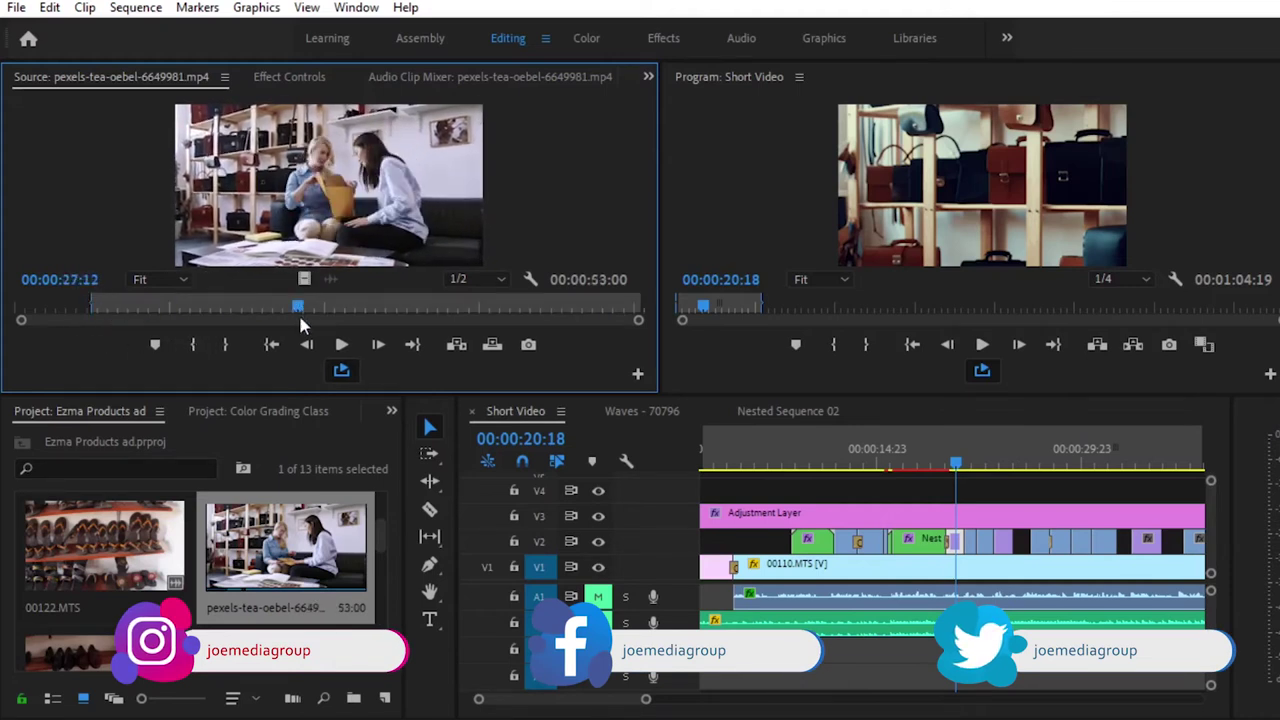
click(226, 344)
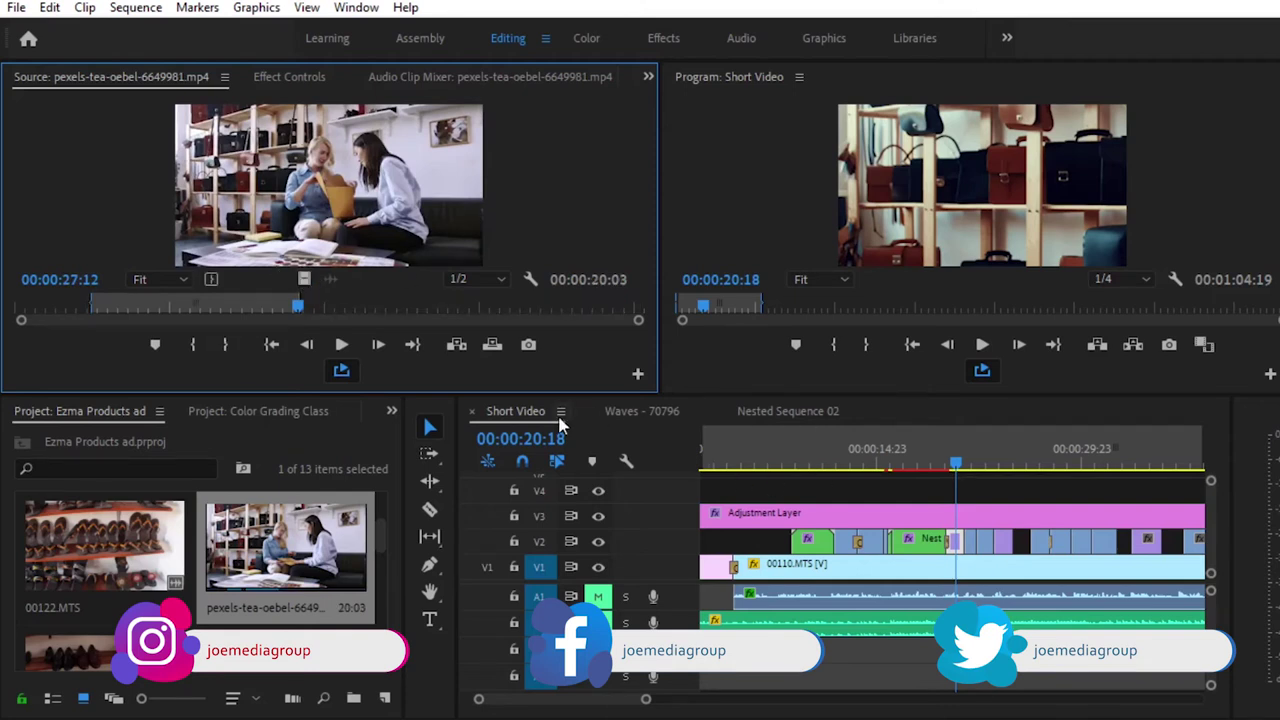
click(641, 411)
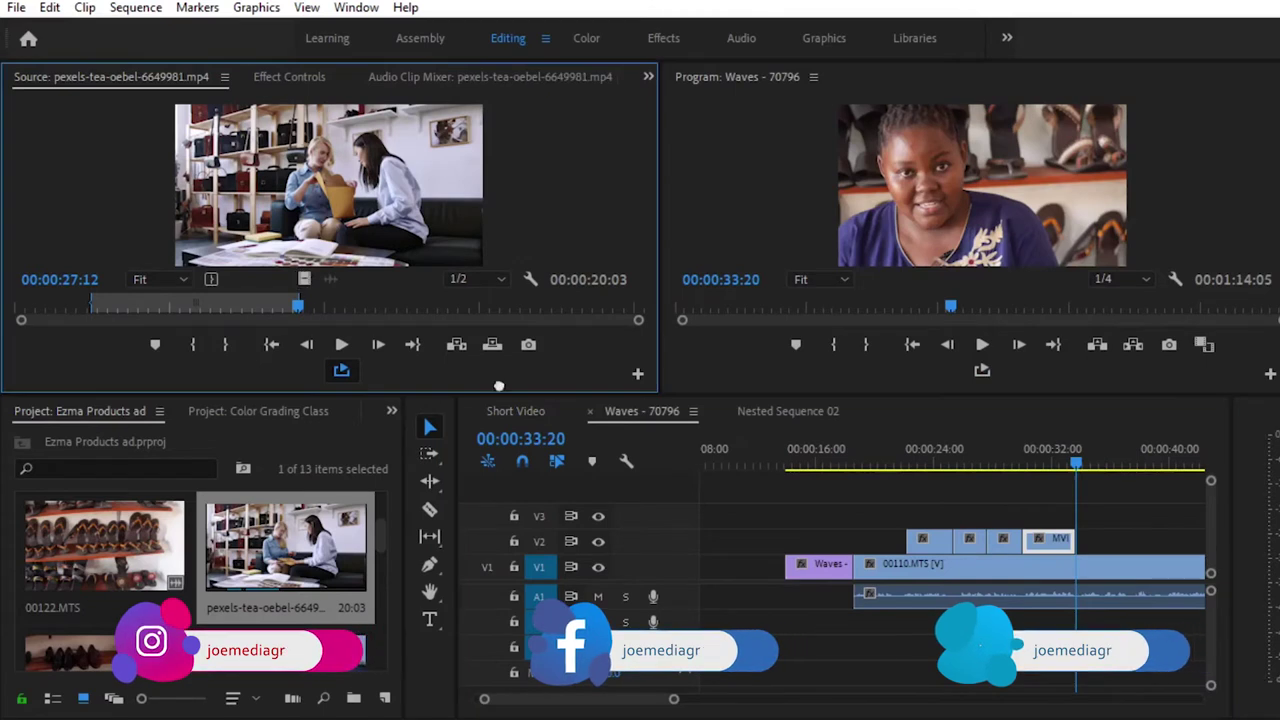
Overwrite the two-women clip onto V2 and trim its end to 35:15
key(period)
click(684, 714)
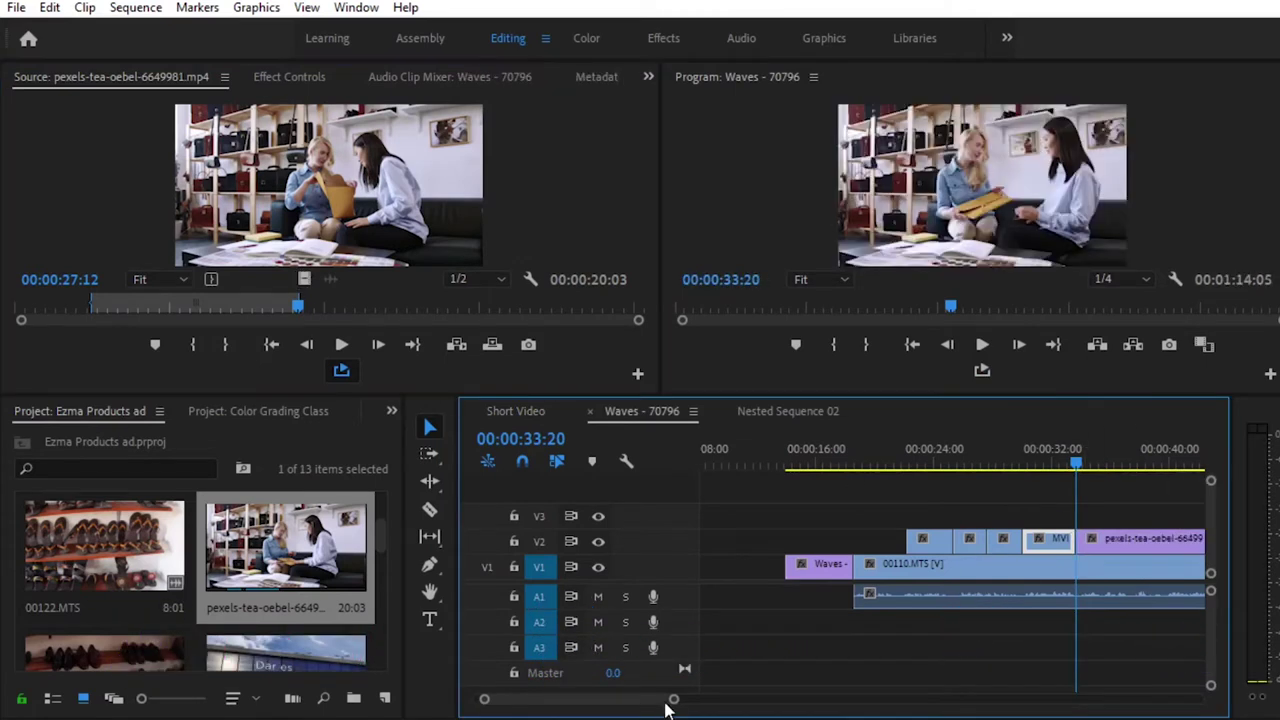
drag(674, 704, 775, 700)
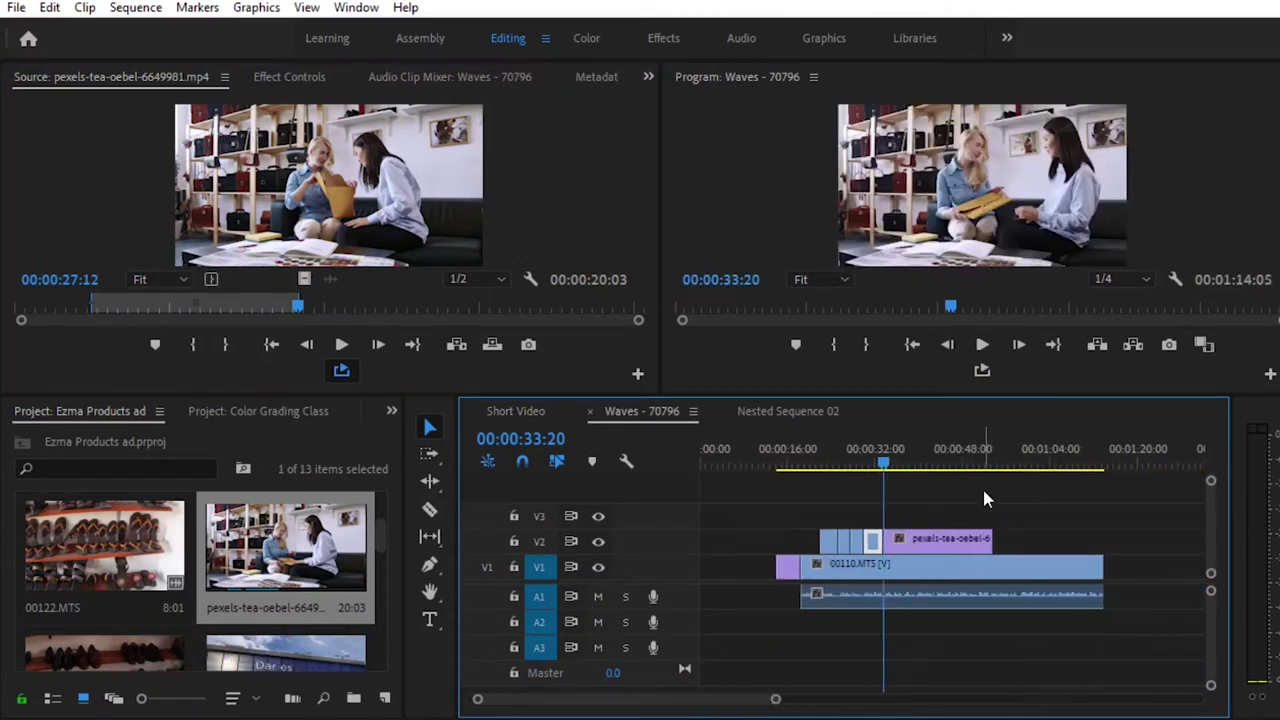
key(space)
key(space)
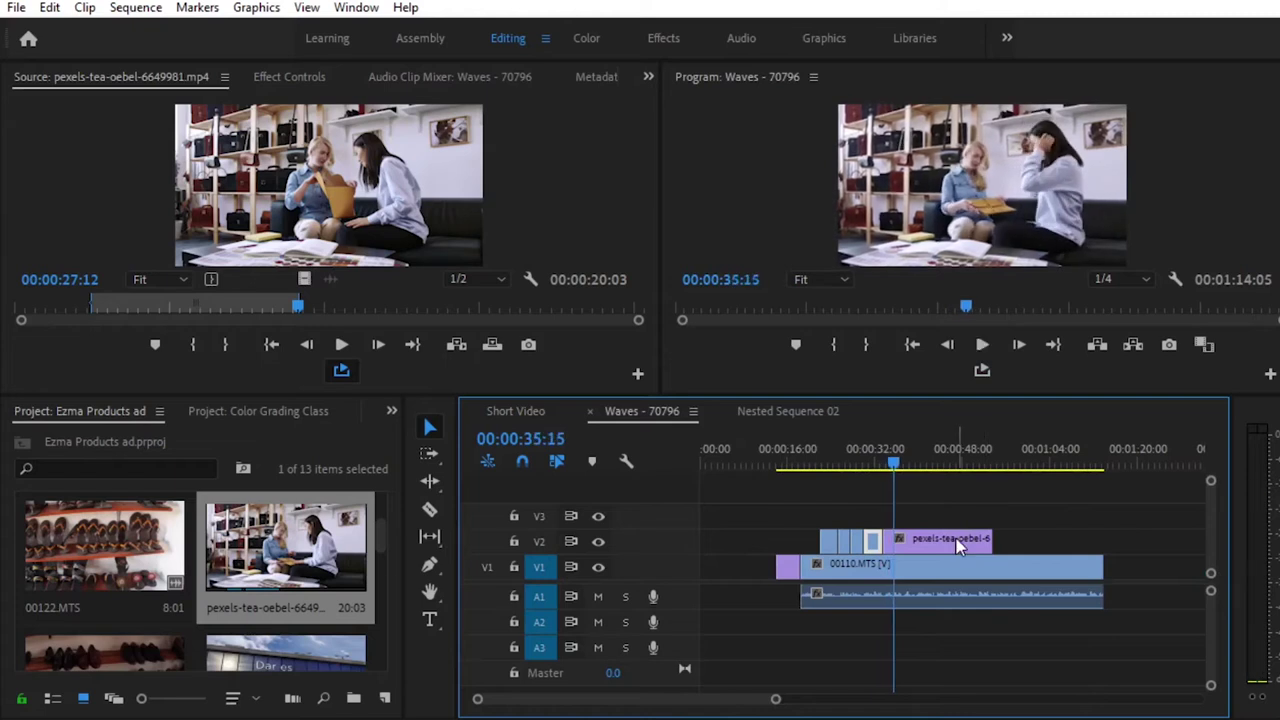
drag(987, 539, 896, 552)
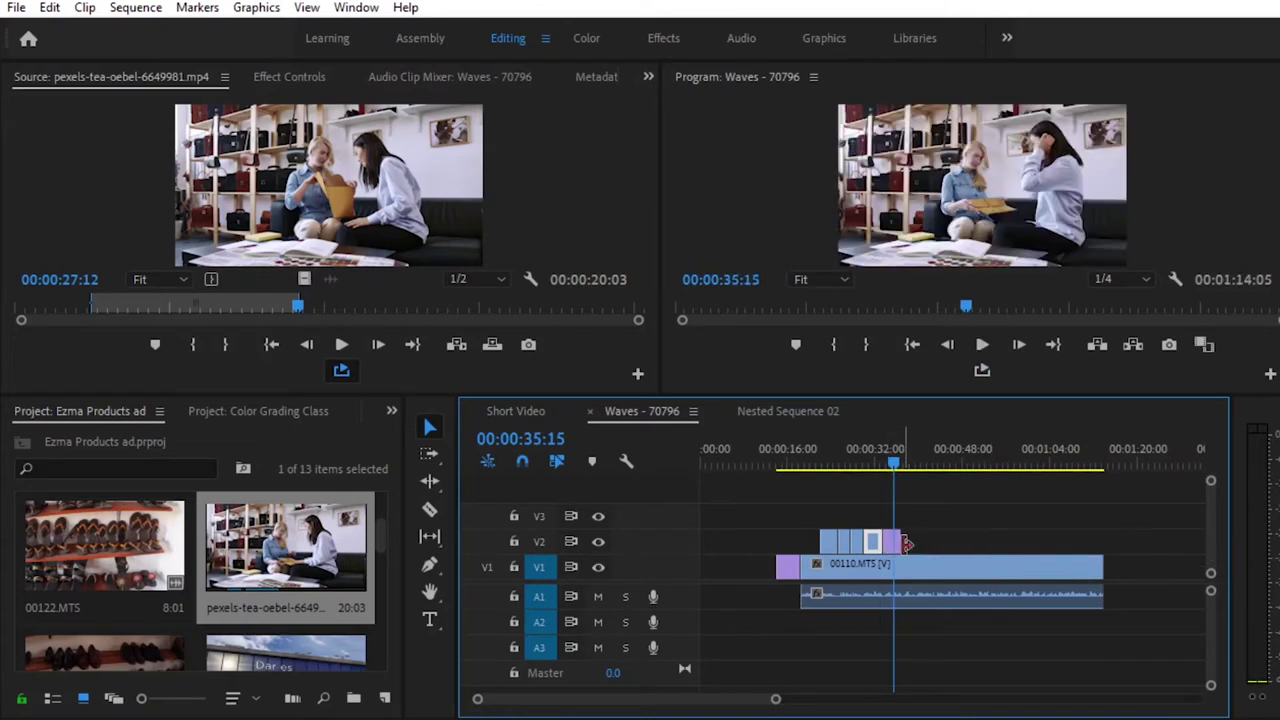
drag(889, 541, 892, 541)
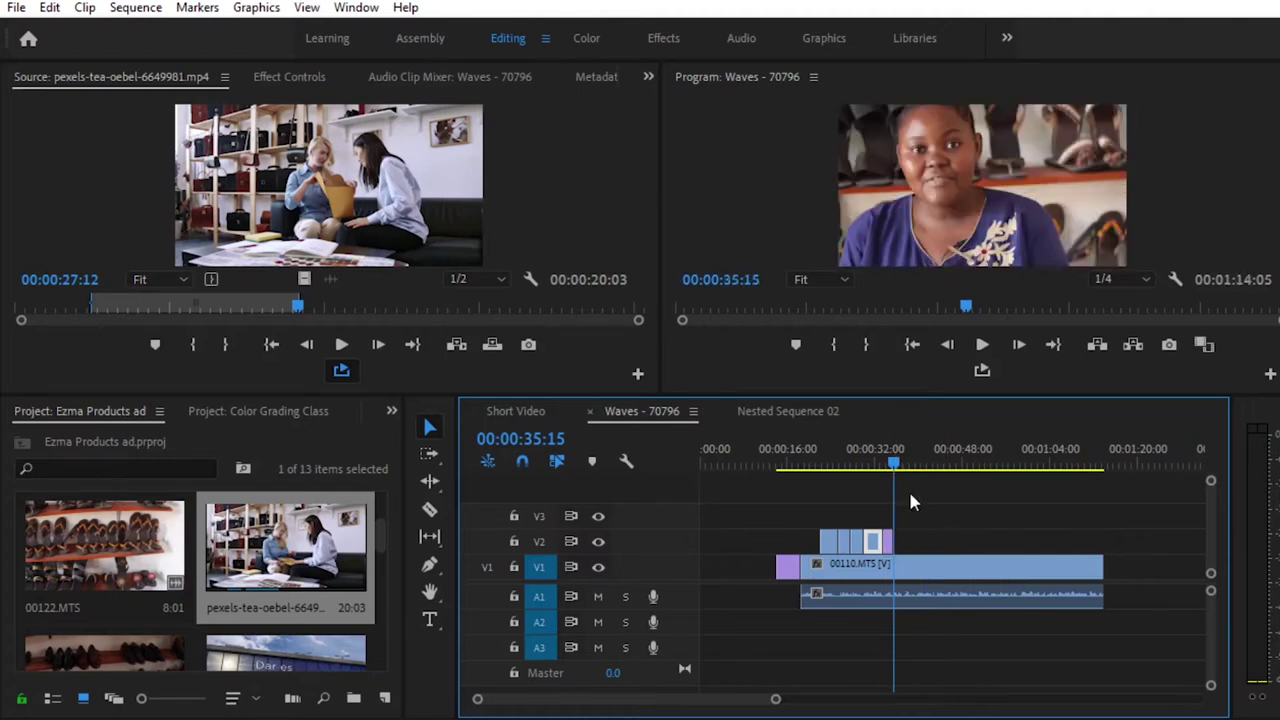
key(space)
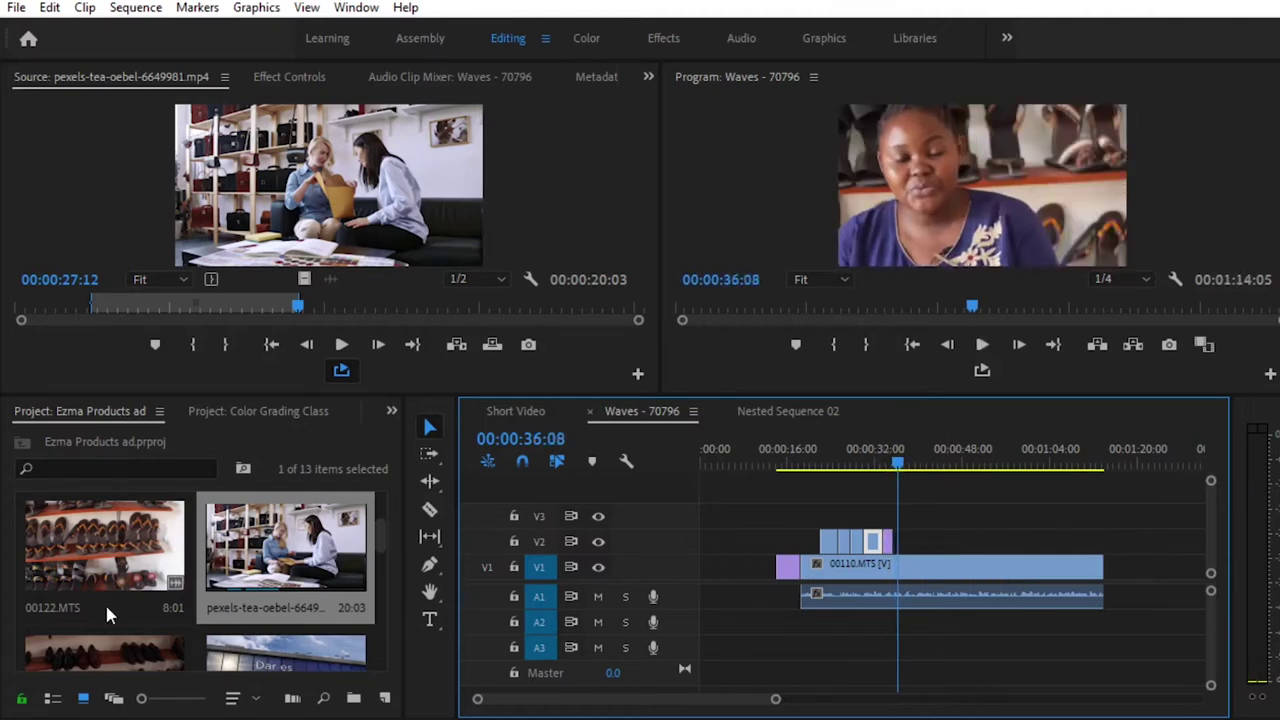
Load 00121.MTS from the Project panel into the Source Monitor
scroll(116, 589, down, 3)
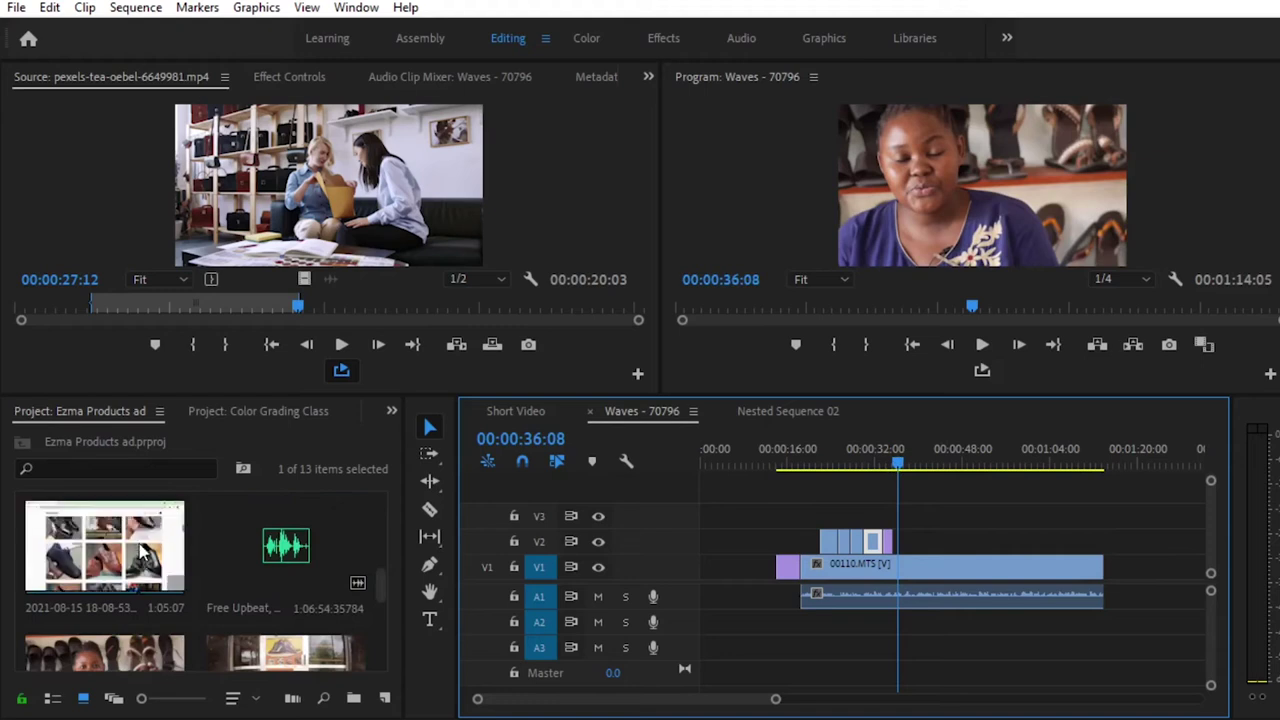
scroll(143, 553, up, 2)
double_click(143, 548)
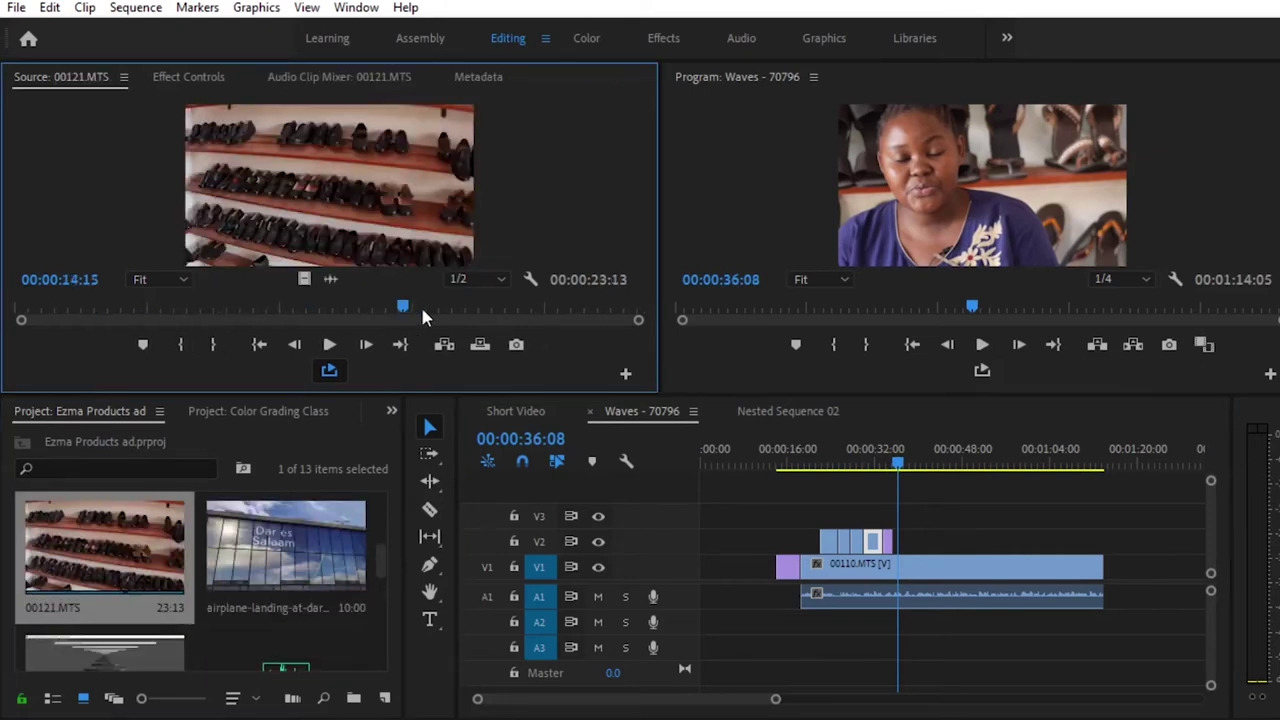
Mark the 00121.MTS shoe-shelf shot from about 07:10 to 10:09
drag(270, 309, 223, 306)
key(space)
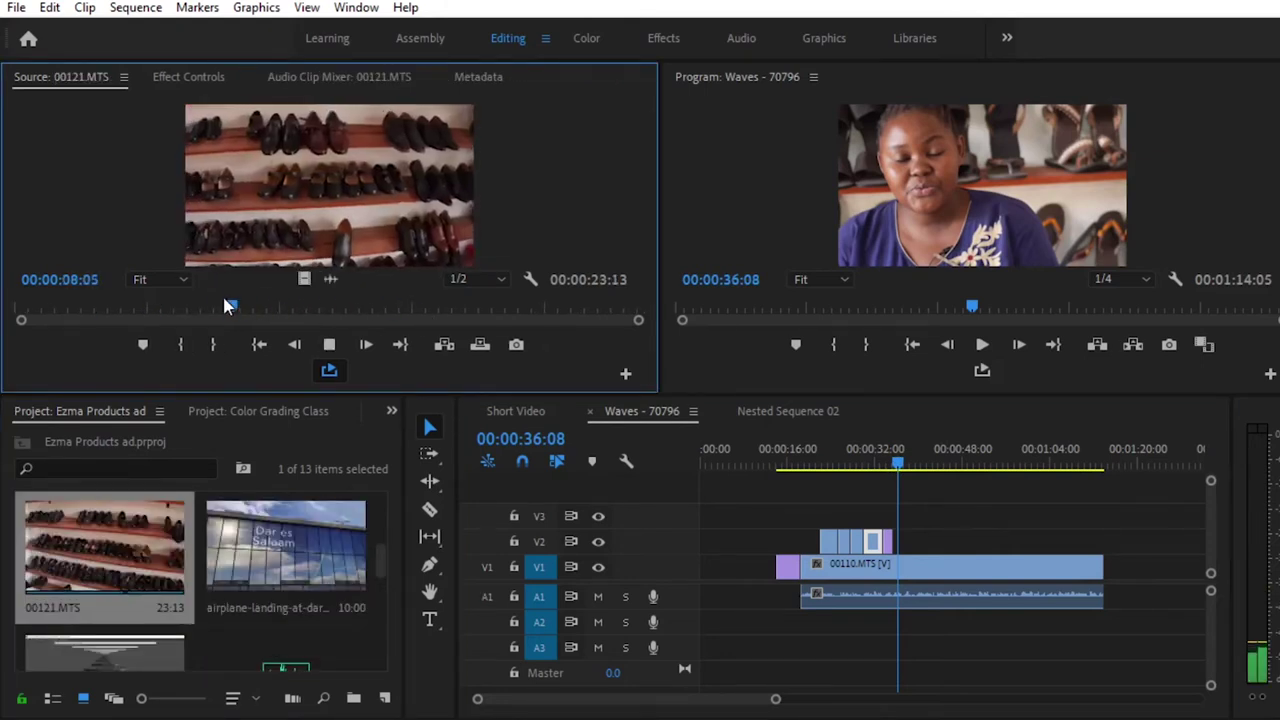
mouse_move(252, 308)
mouse_down()
mouse_move(466, 312)
mouse_move(209, 306)
mouse_up()
click(182, 344)
key(space)
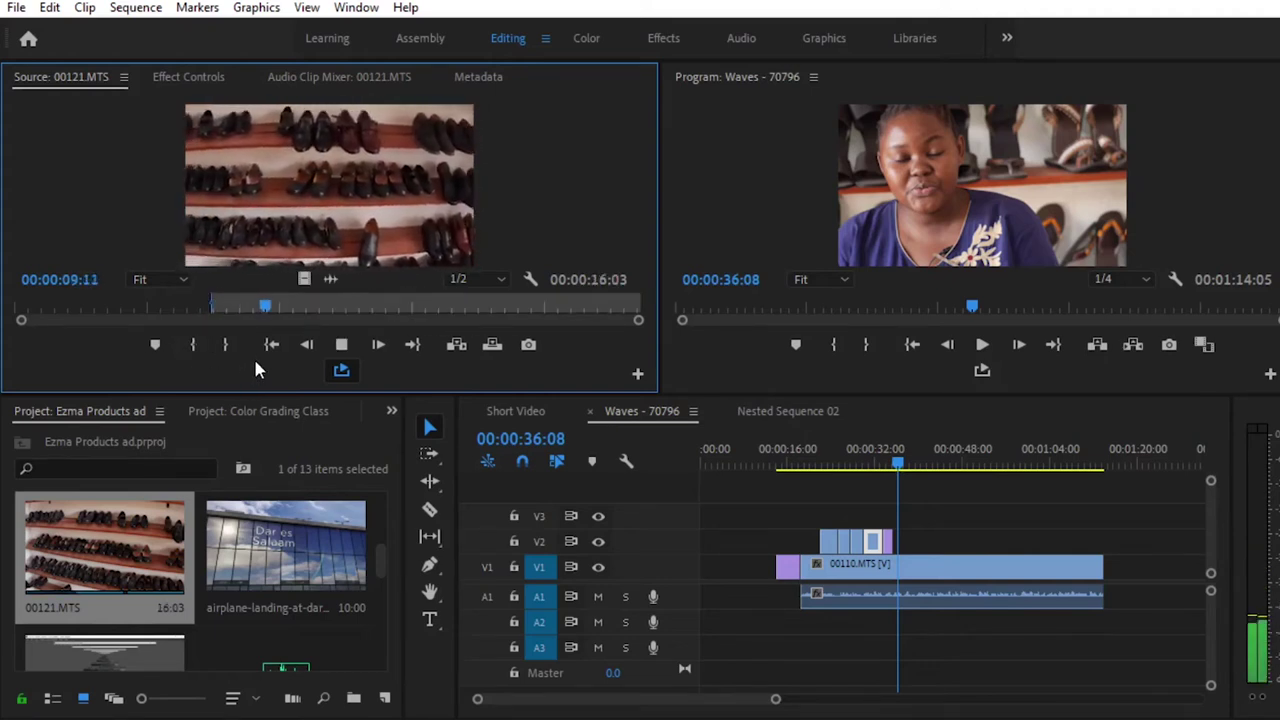
click(226, 344)
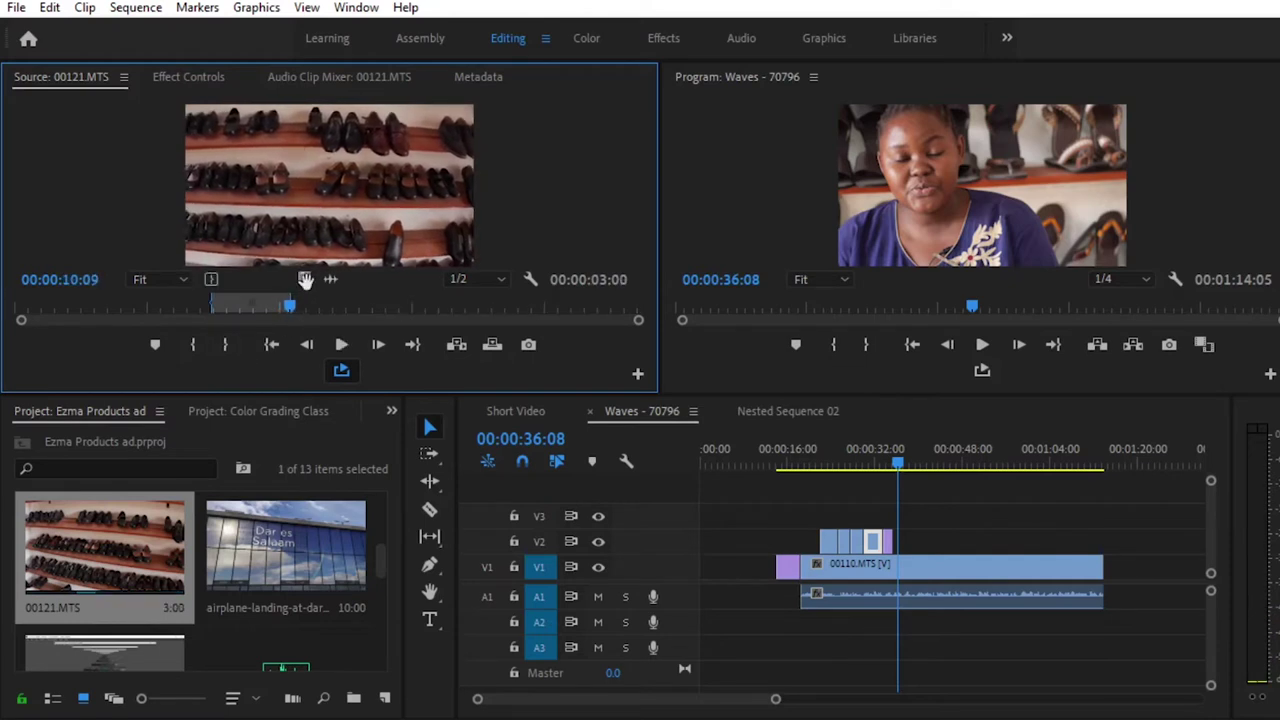
Place the shoe-shelf shot's video on V2 after the two-women clip, ending at 36:15
drag(304, 279, 1018, 548)
drag(906, 543, 906, 543)
click(885, 462)
key(space)
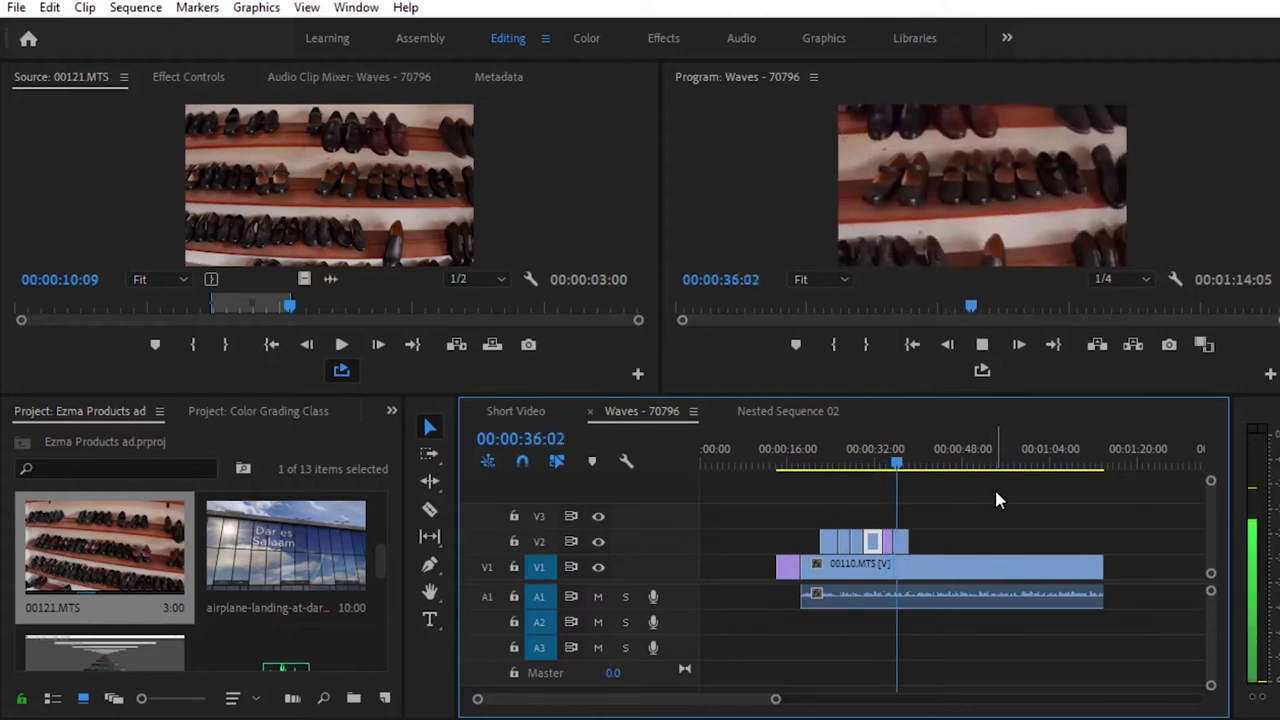
key(space)
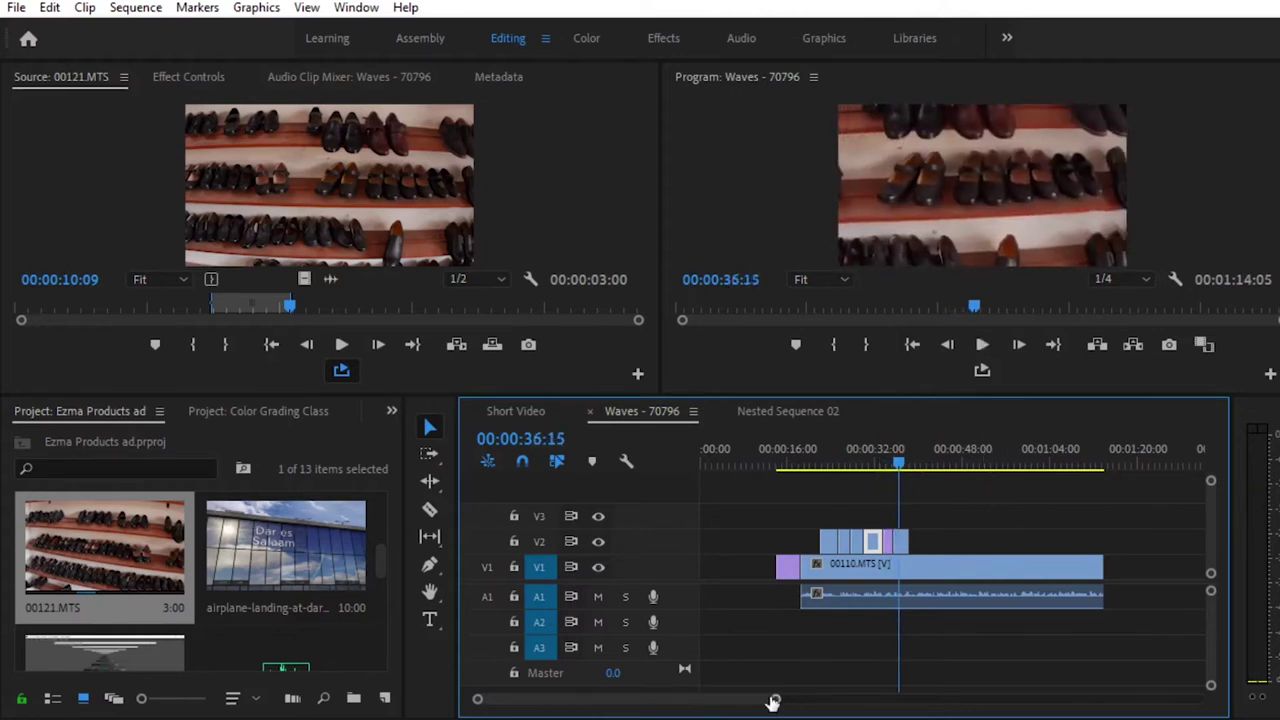
drag(775, 703, 663, 699)
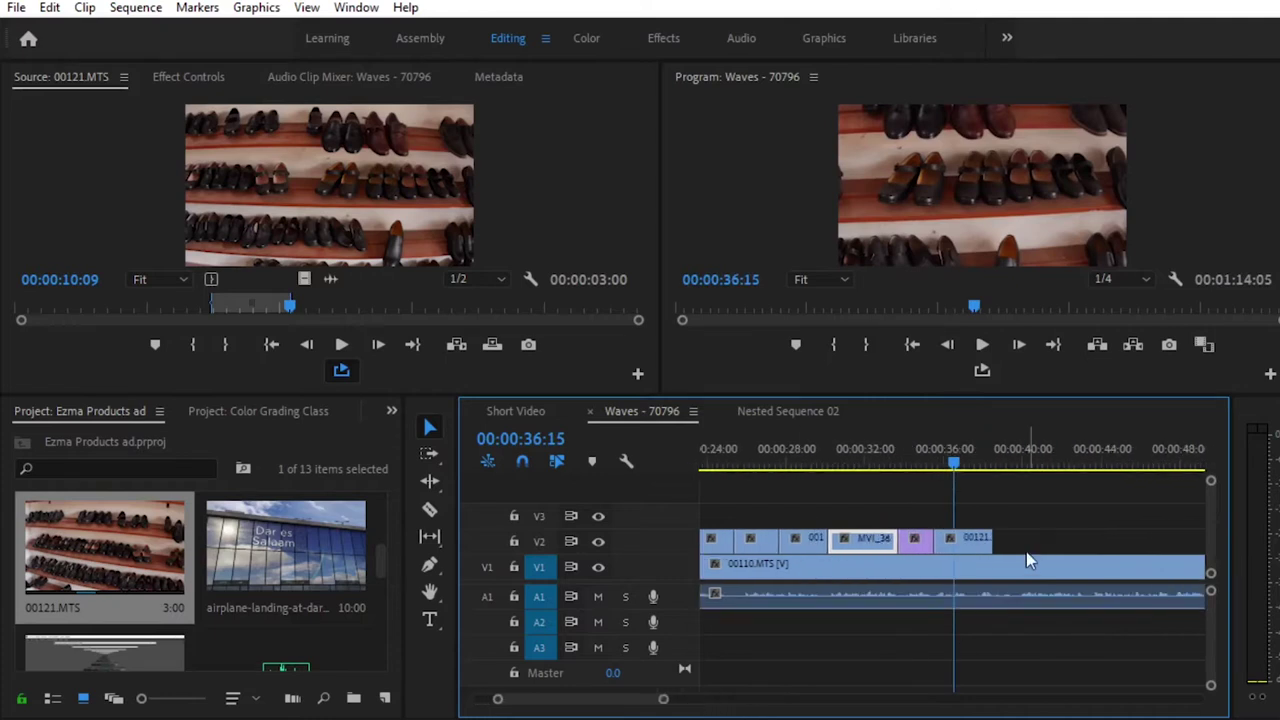
drag(975, 540, 952, 540)
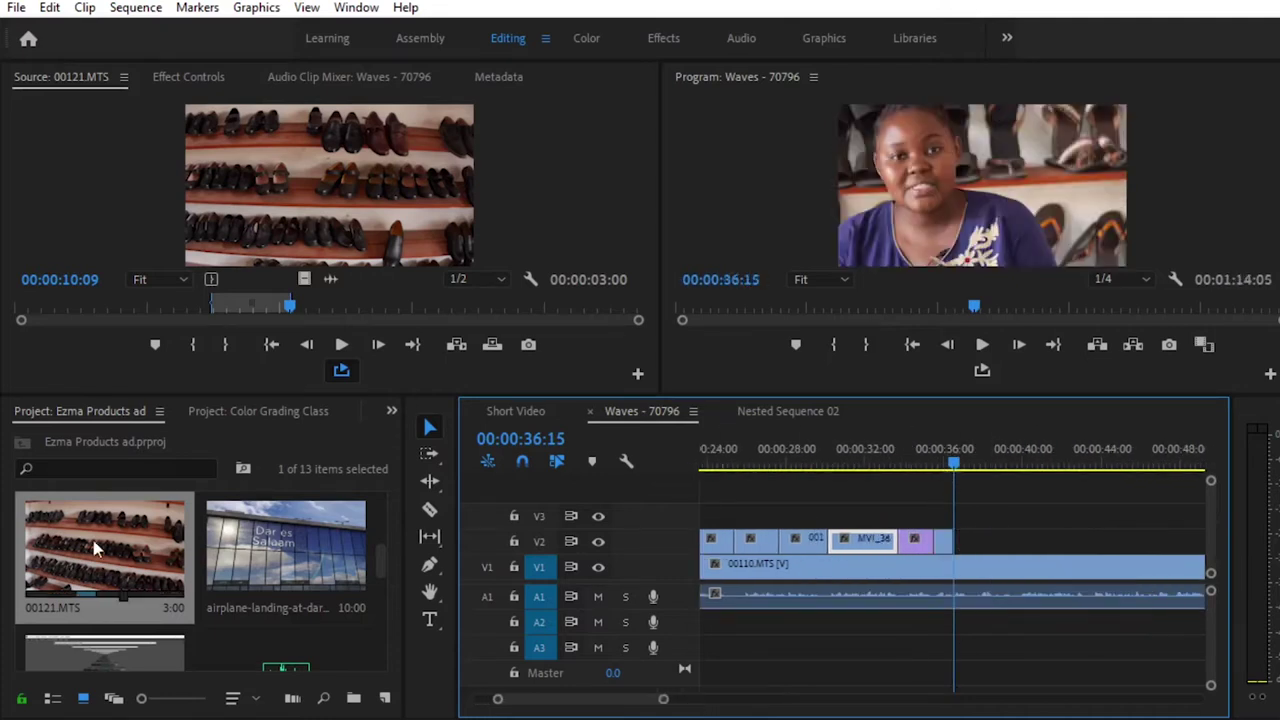
scroll(146, 537, up, 2)
Open 00122.MTS and mark the sandal-shelf shot from 2:23 to 4:08
double_click(146, 543)
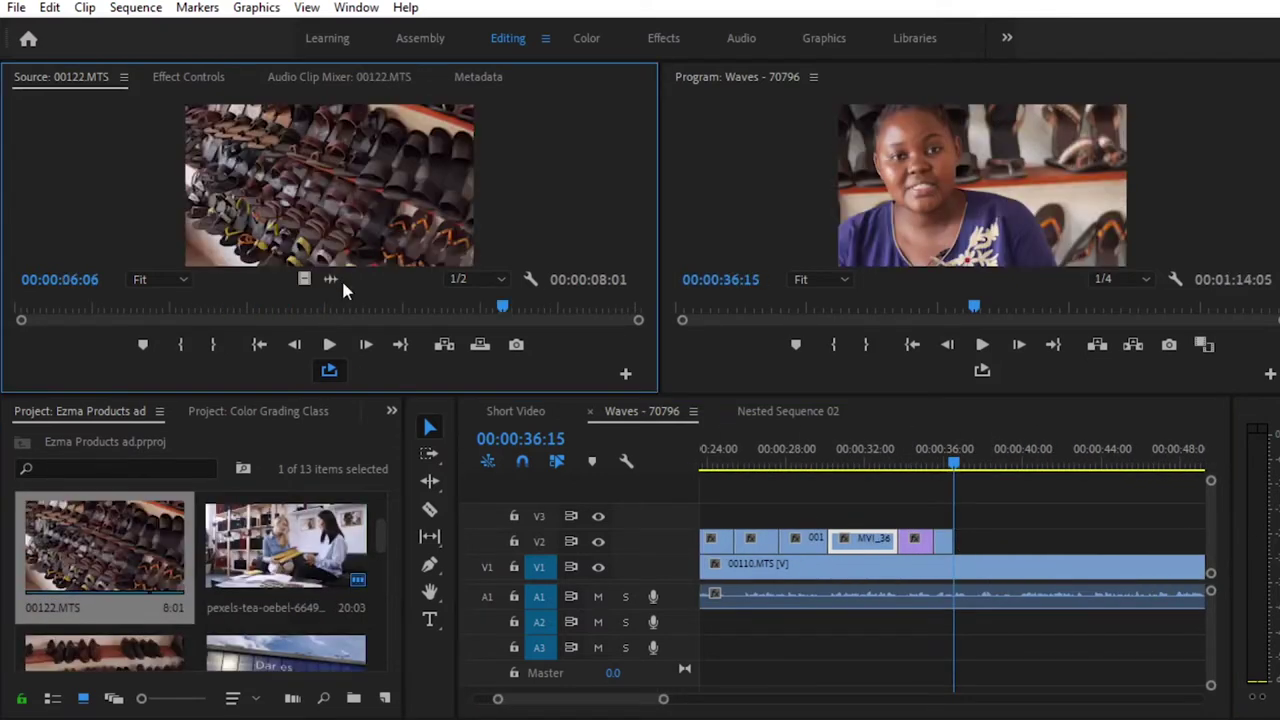
drag(503, 314, 156, 316)
key(space)
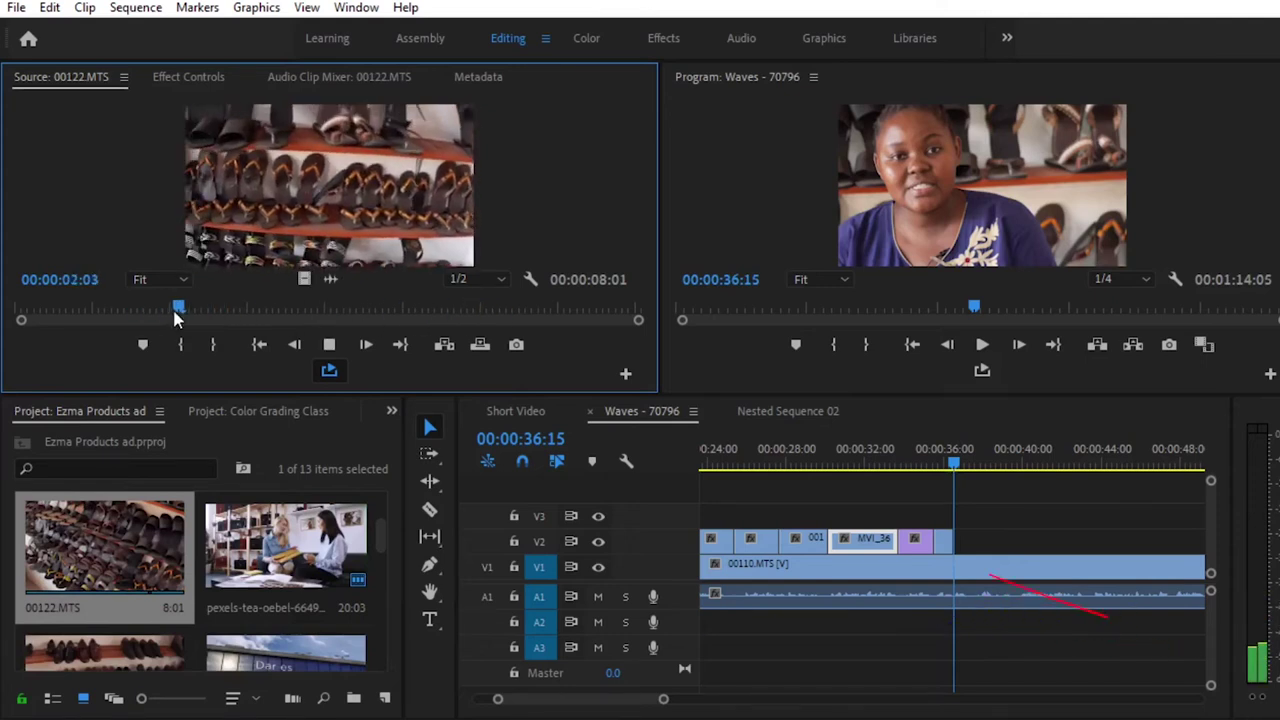
key(space)
click(188, 343)
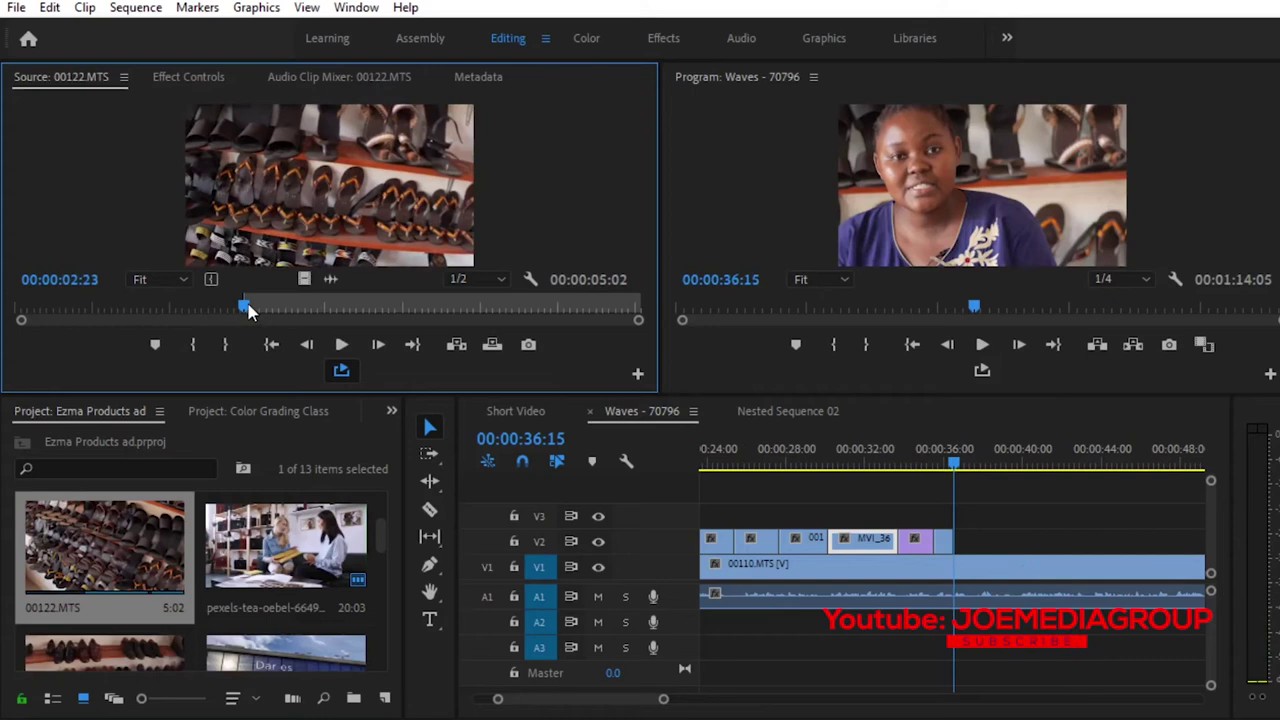
key(space)
key(space)
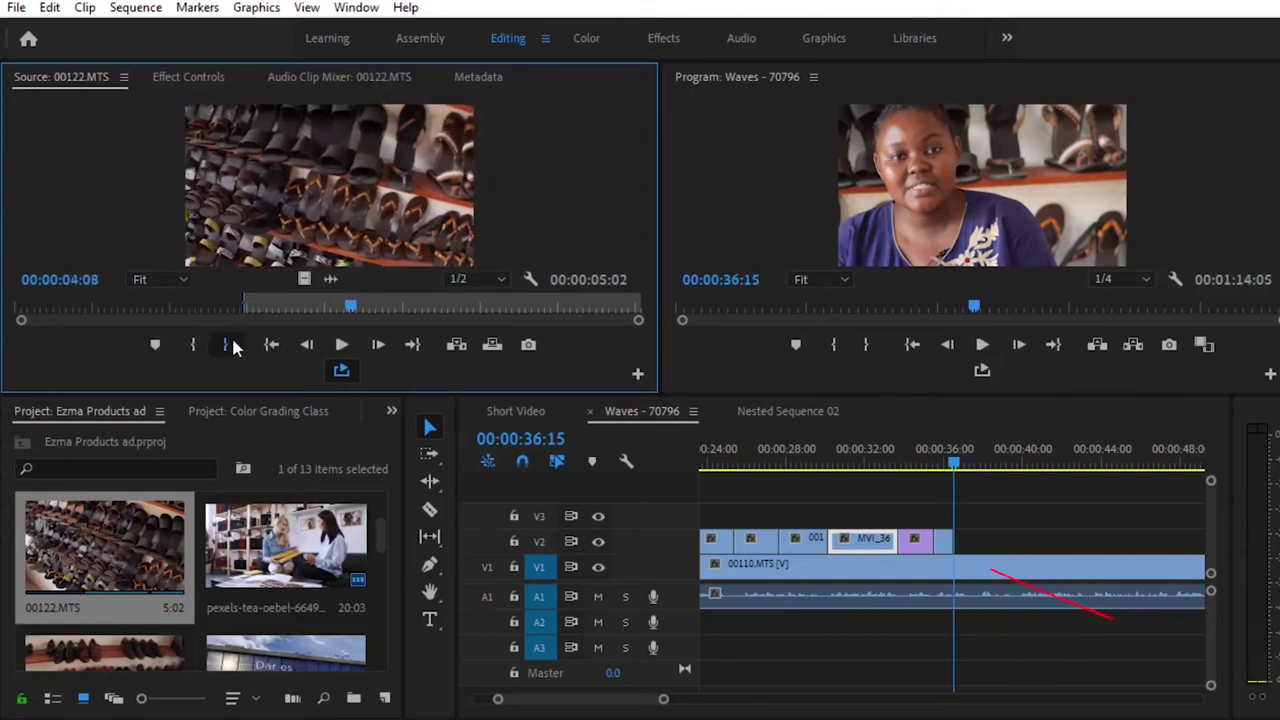
click(226, 343)
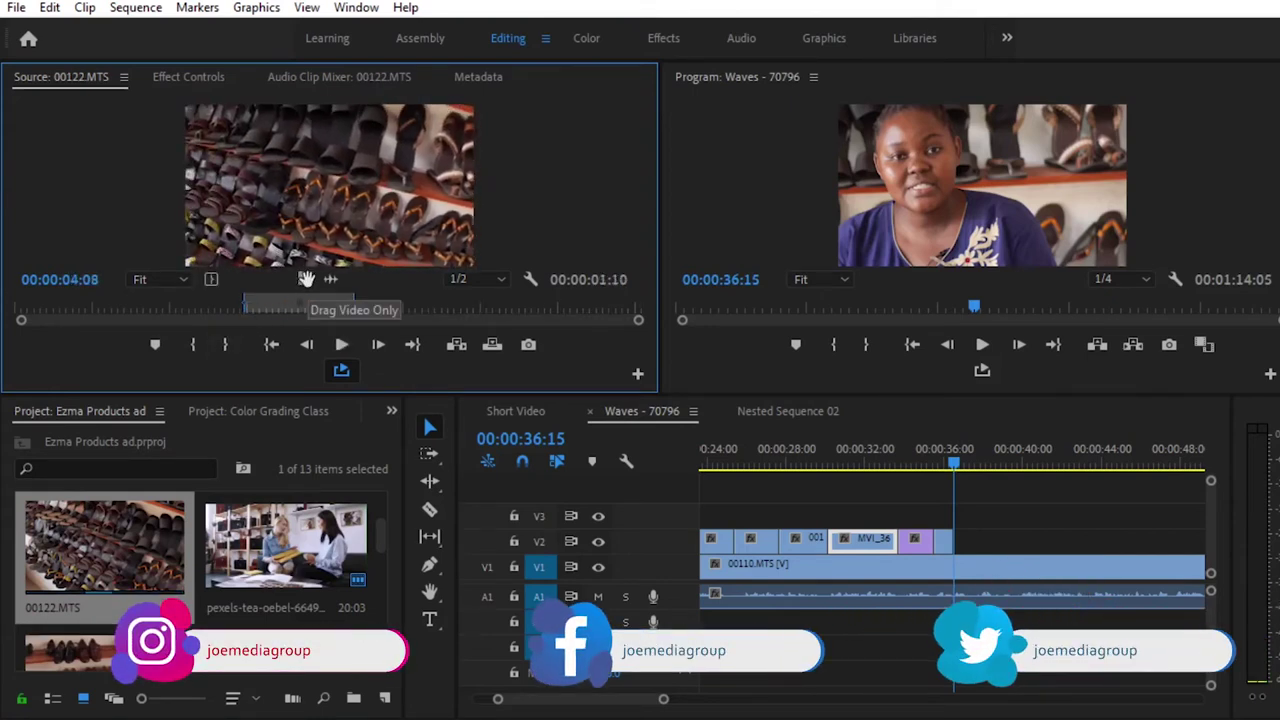
Append the sandal shot's video to the end of V2 and play back from 34:10 to check
drag(303, 280, 966, 541)
drag(952, 463, 914, 461)
key(space)
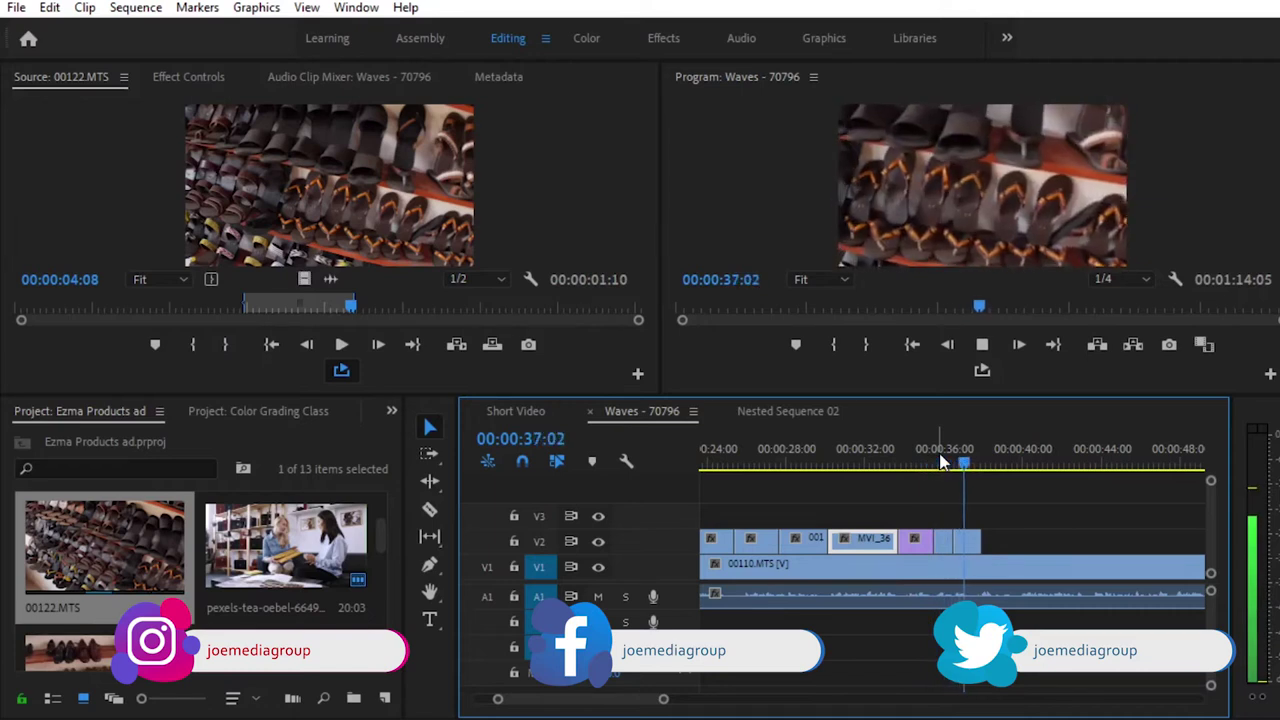
key(space)
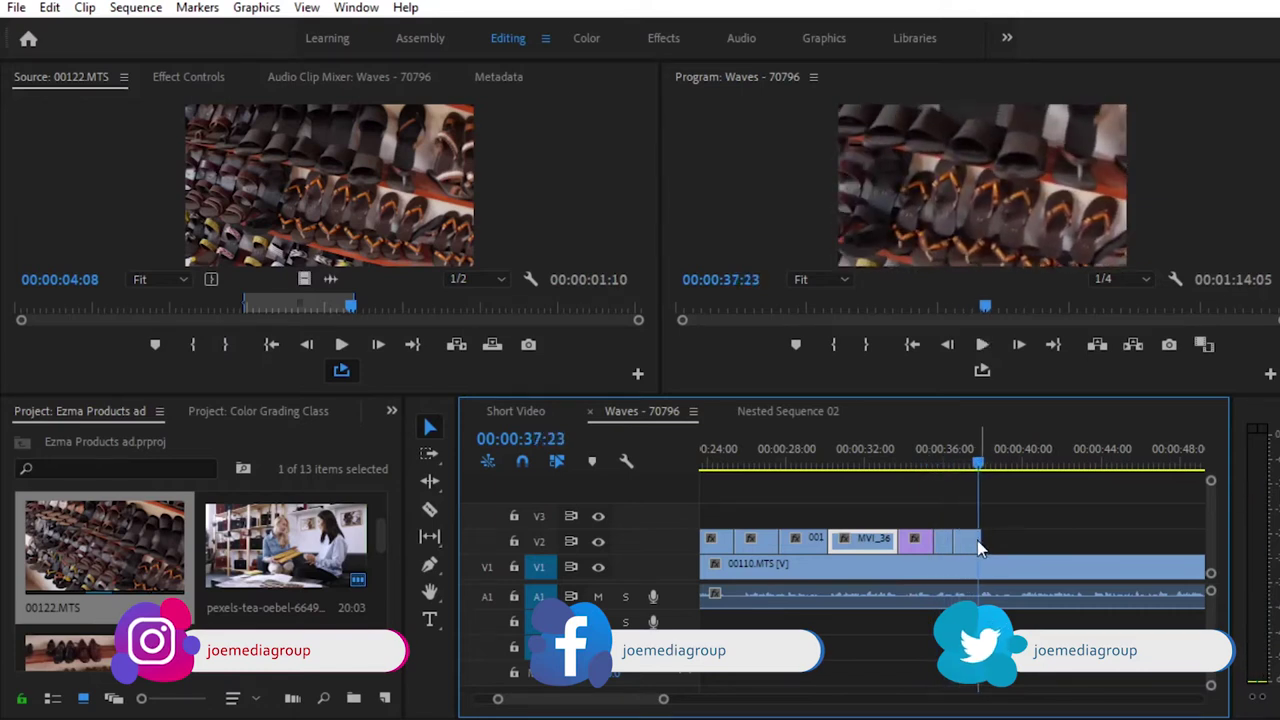
key(space)
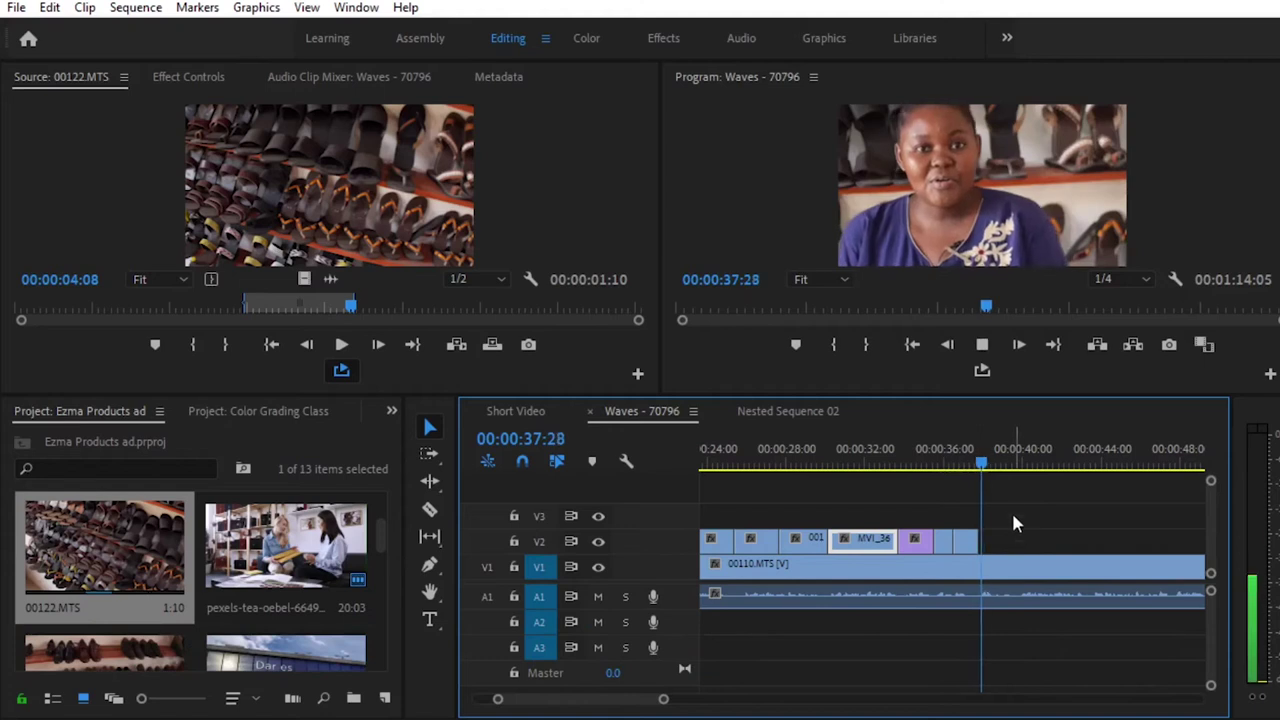
click(963, 466)
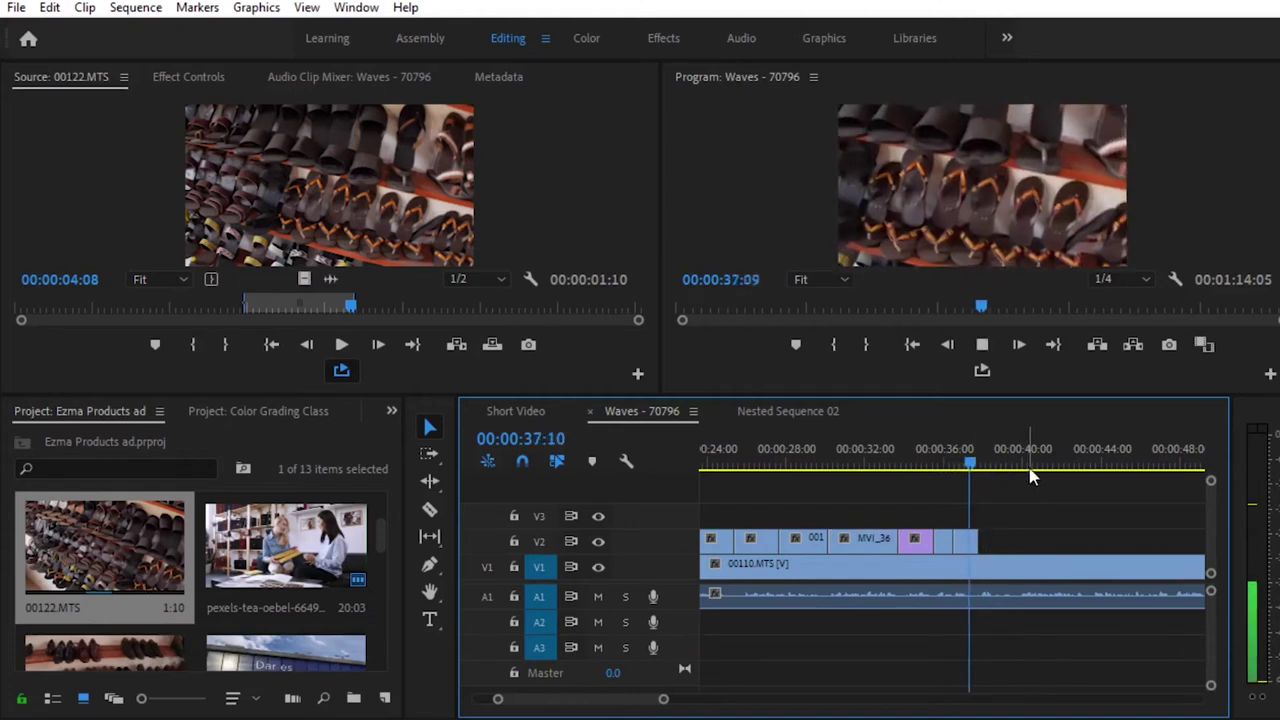
key(space)
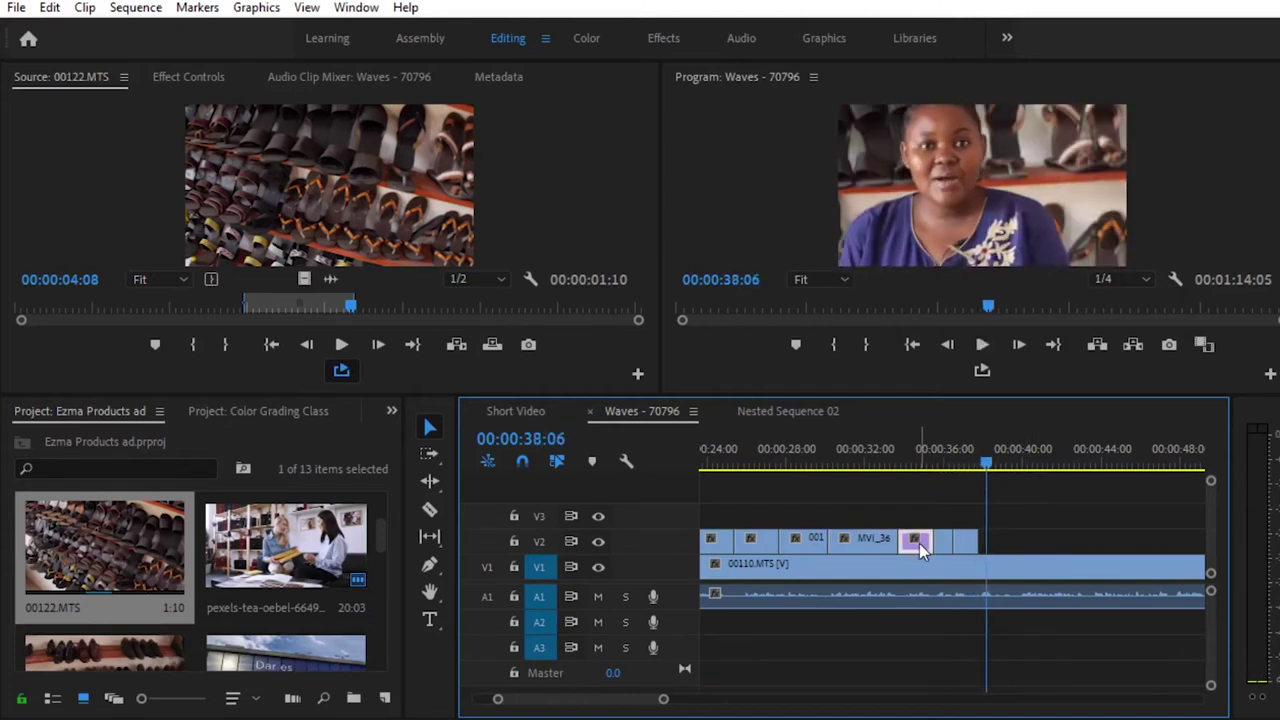
drag(990, 465, 918, 467)
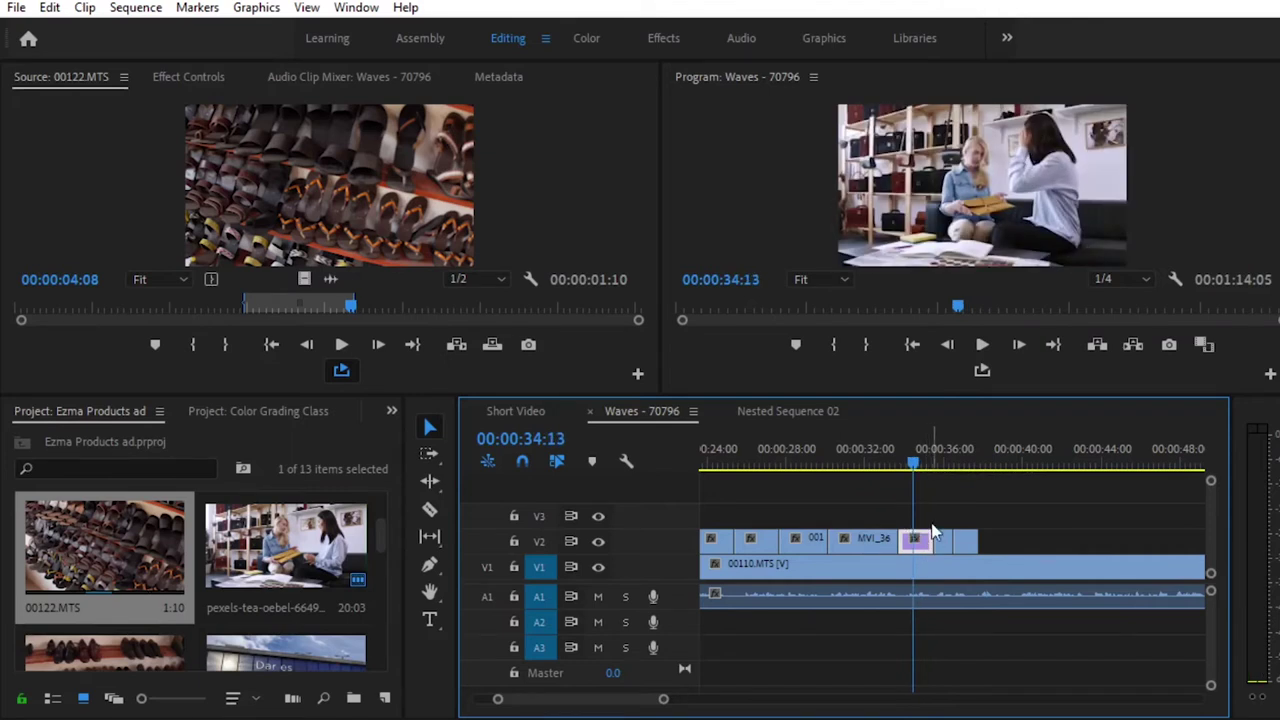
Enlarge the pexels clip on V2 to fill the frame and preview the result
click(166, 78)
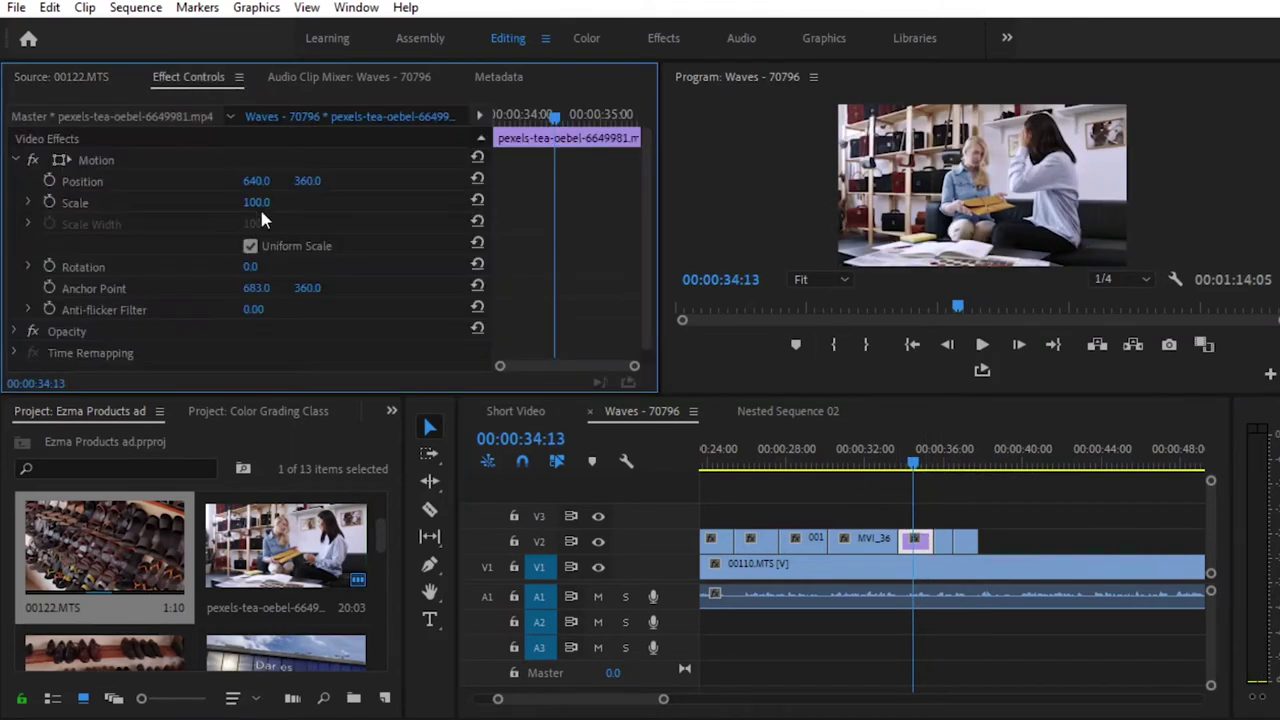
drag(256, 202, 280, 181)
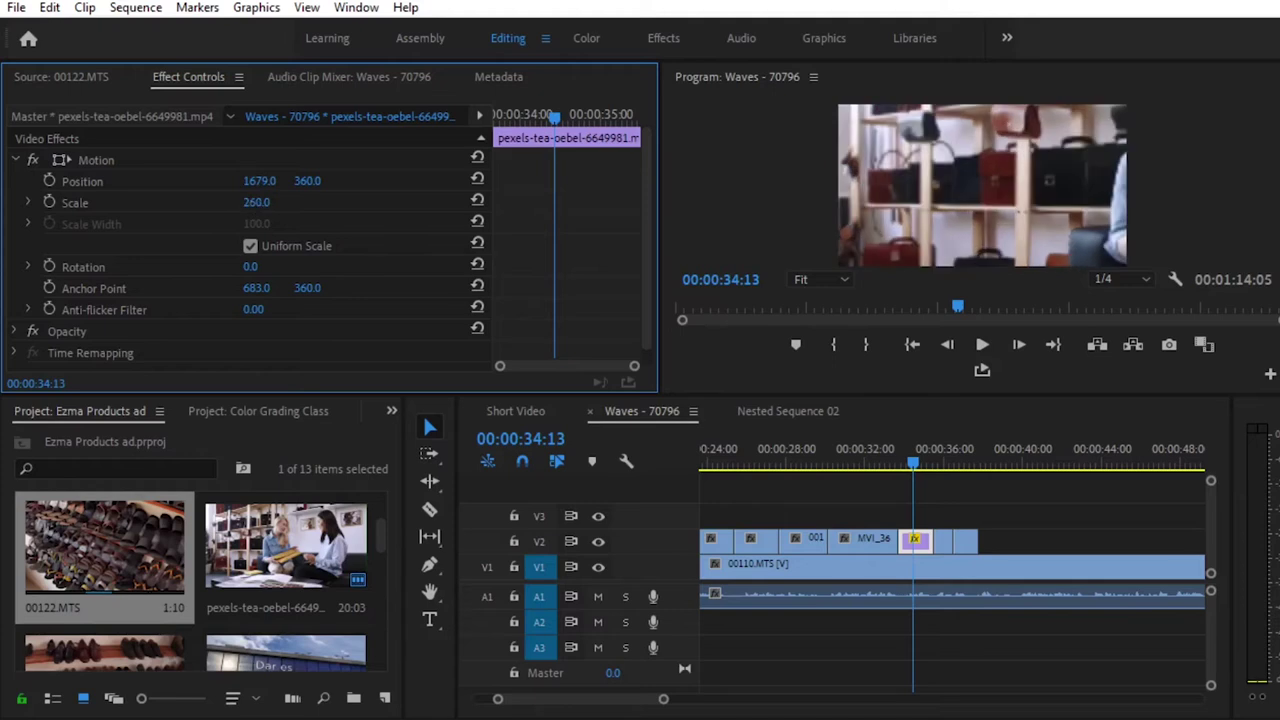
click(887, 476)
key(space)
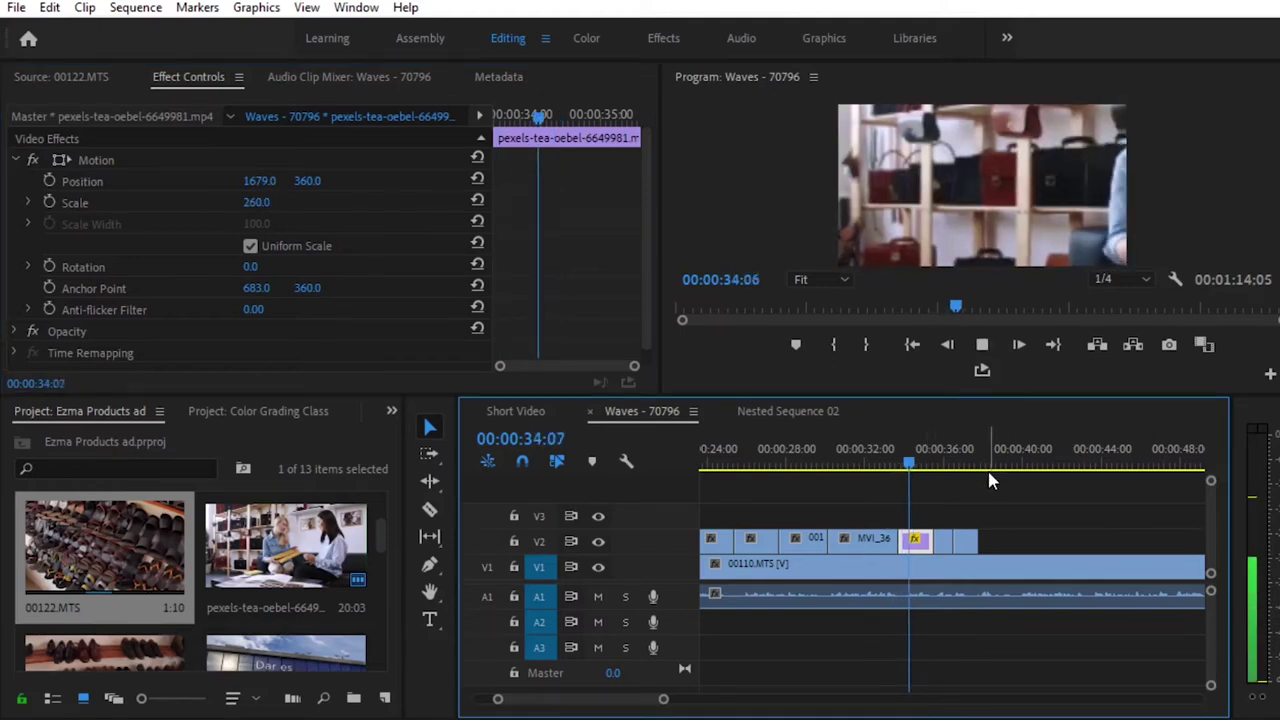
key(space)
drag(255, 203, 262, 203)
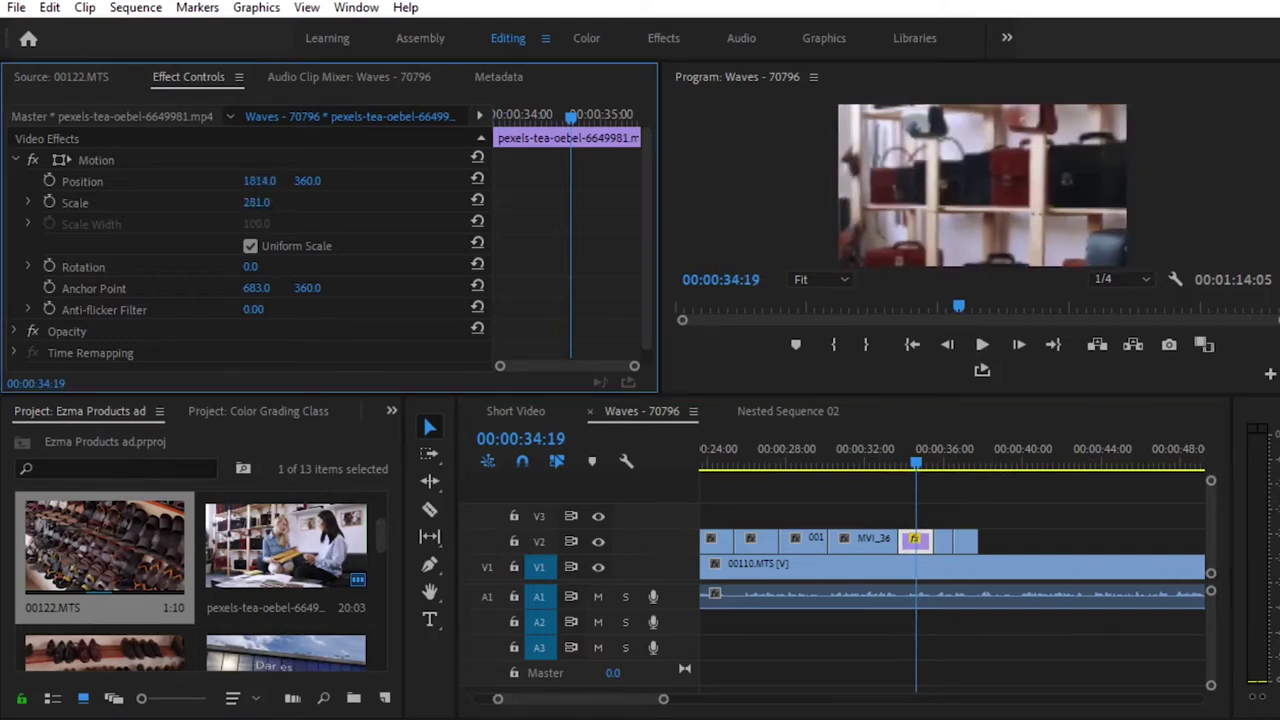
key(space)
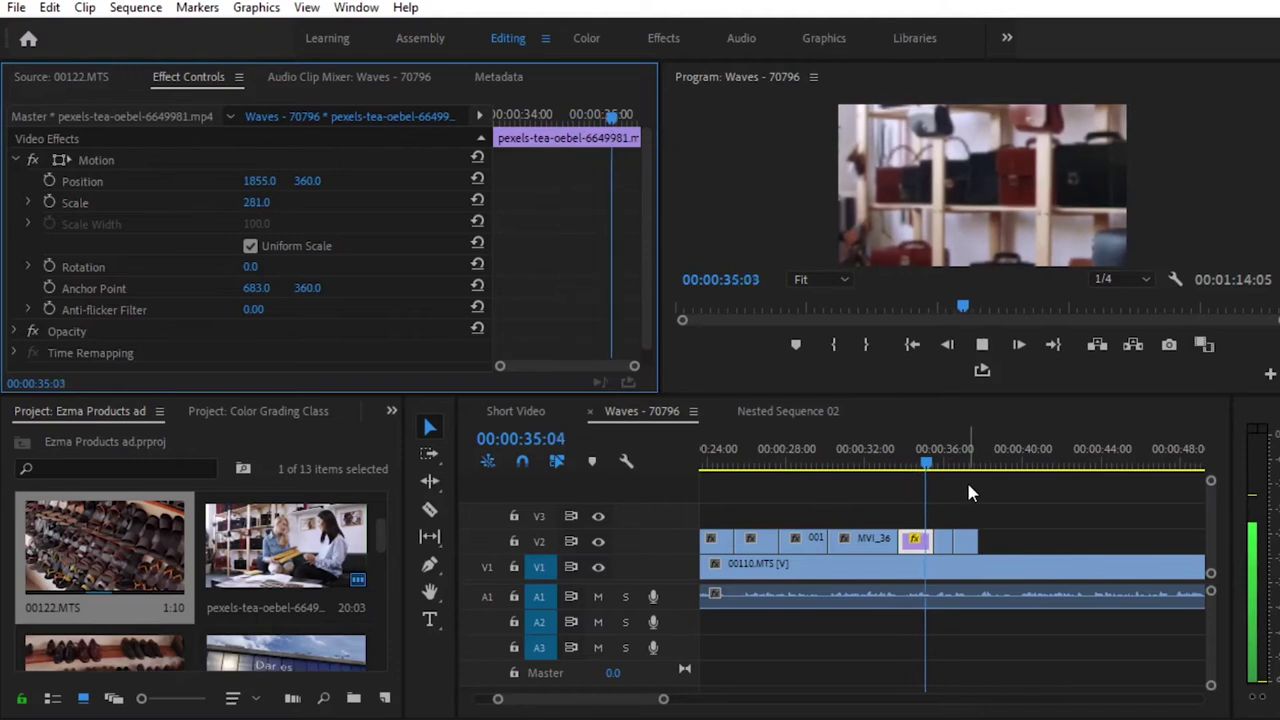
Keyframe the pexels clip's Scale from 281 to 307 with Bezier easing, ending at the clip's end
drag(930, 462, 916, 462)
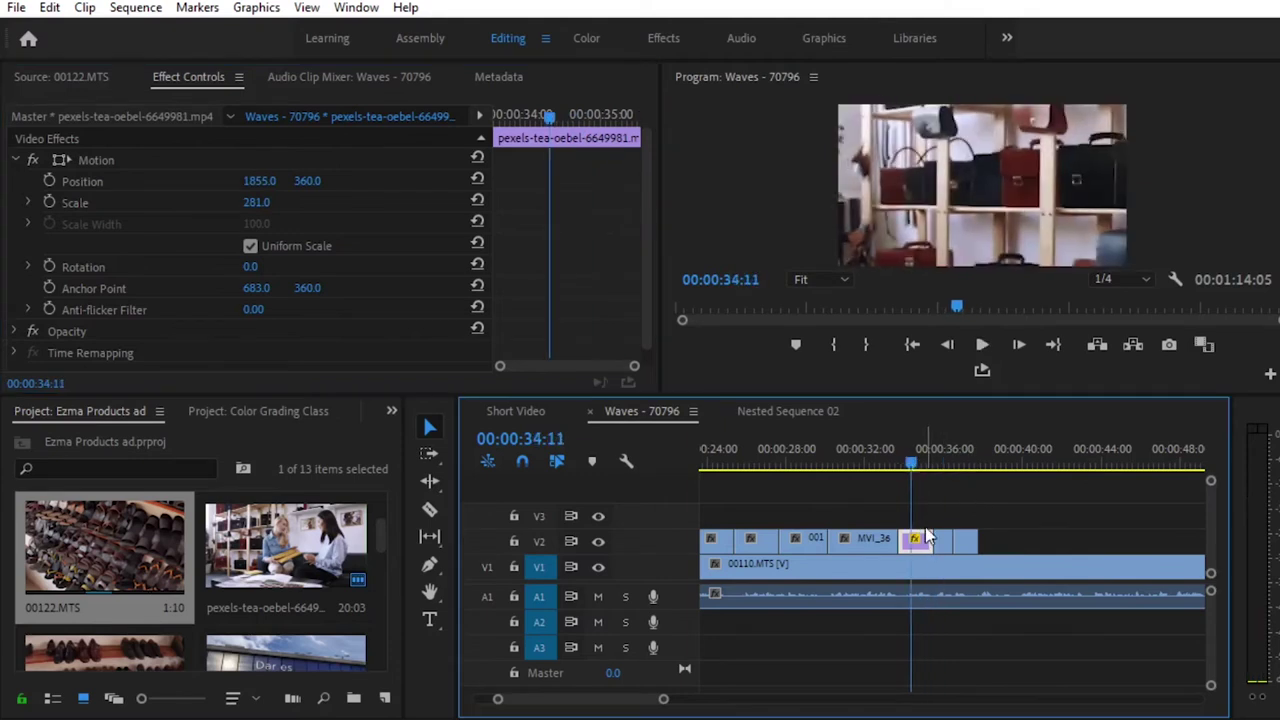
click(45, 203)
key(space)
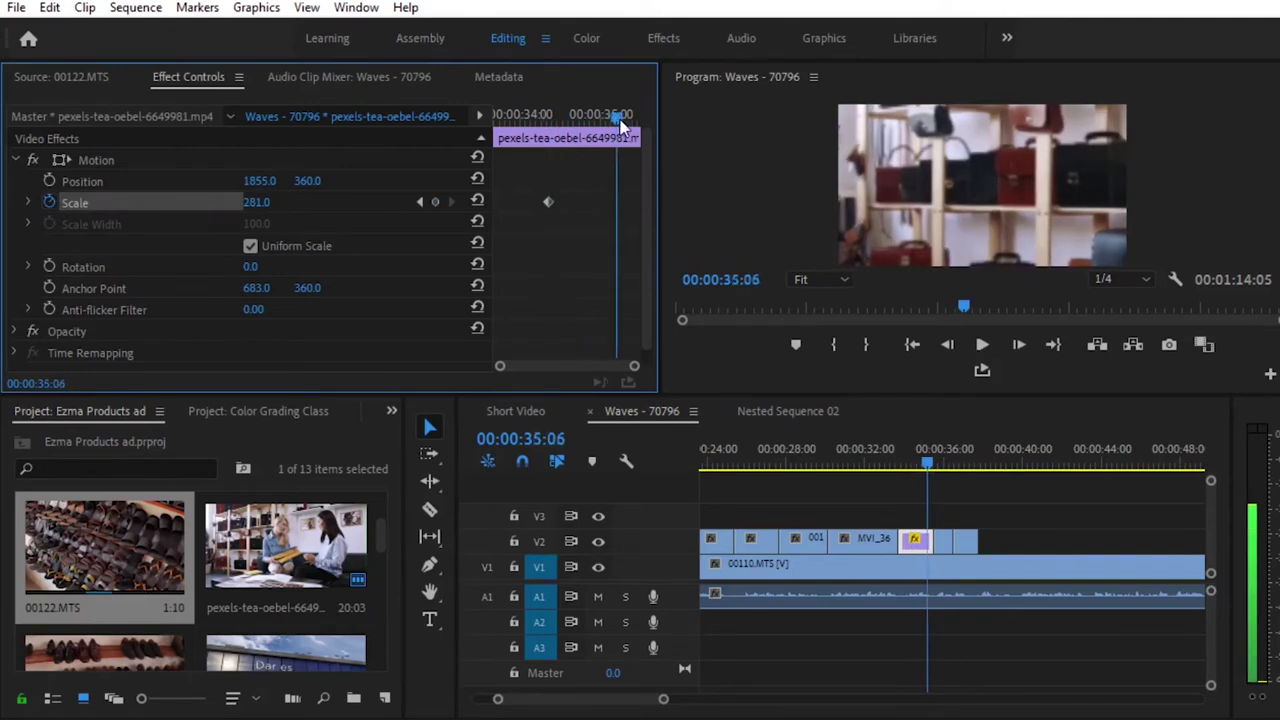
drag(256, 201, 612, 241)
drag(538, 186, 640, 251)
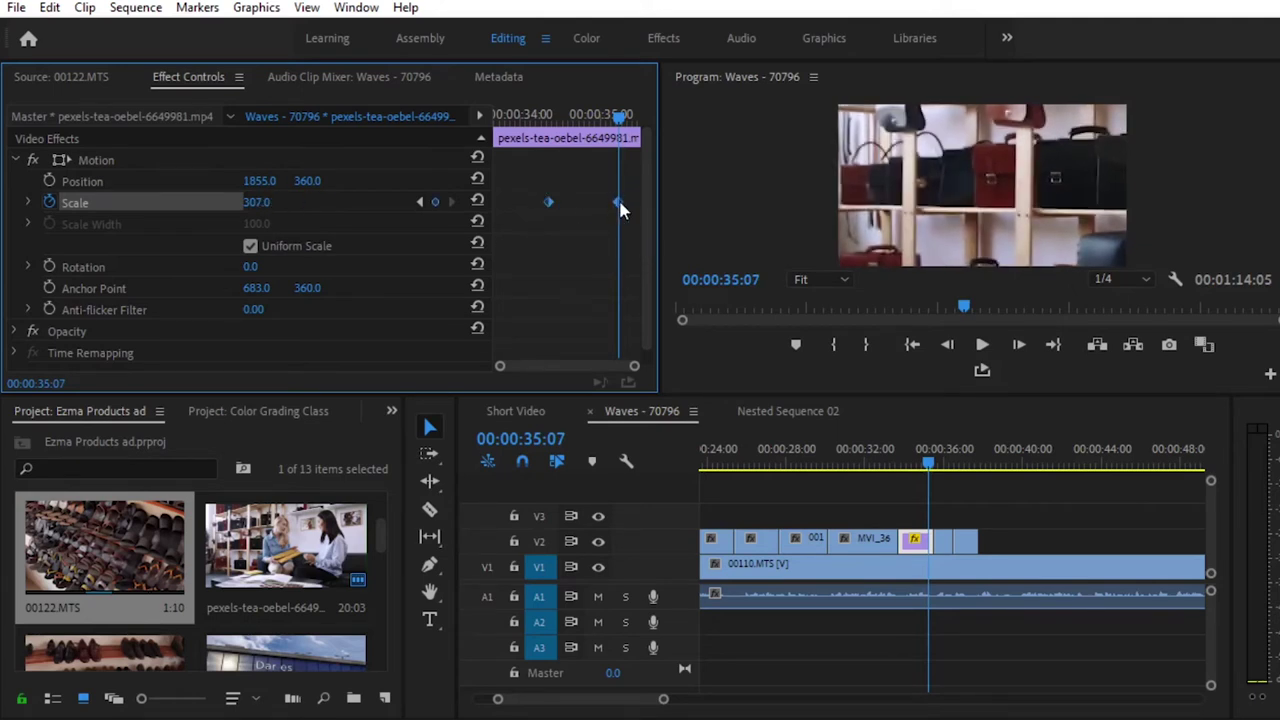
right_click(621, 207)
click(672, 392)
drag(556, 200, 412, 201)
drag(560, 205, 779, 188)
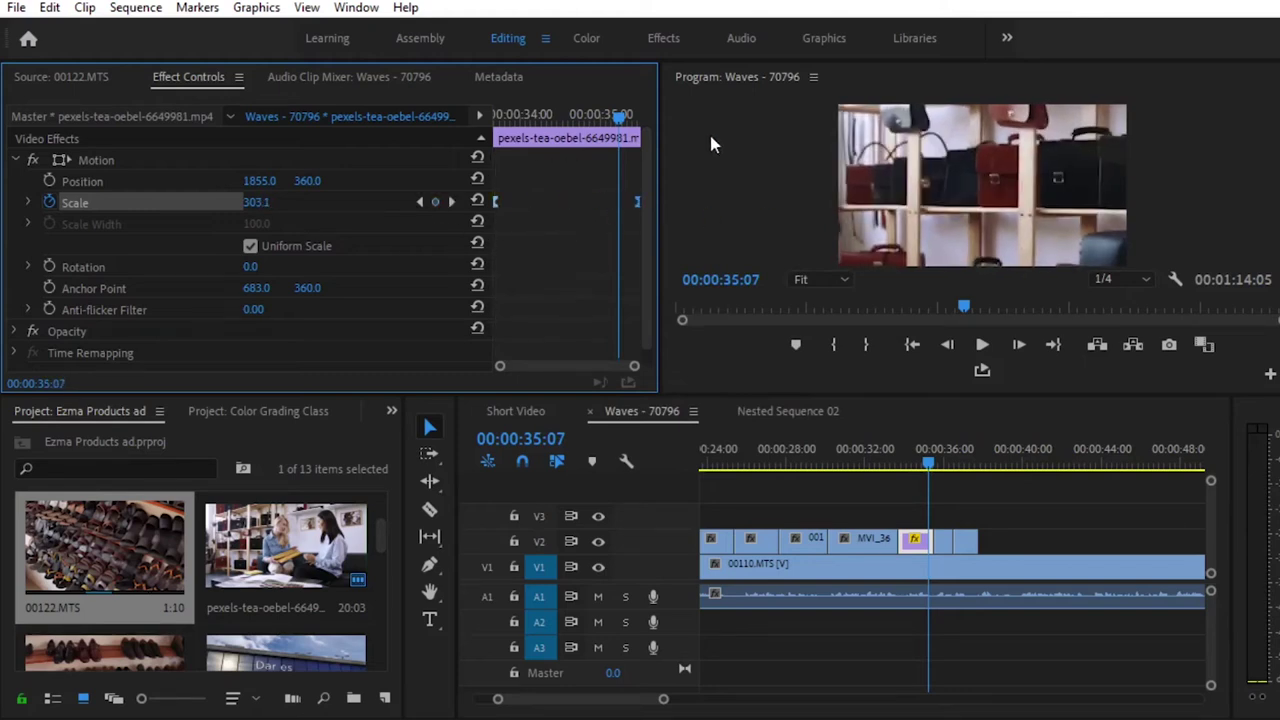
Preview the zoom, Alt-drag a copy of the clip further along V2, and save
drag(614, 118, 495, 160)
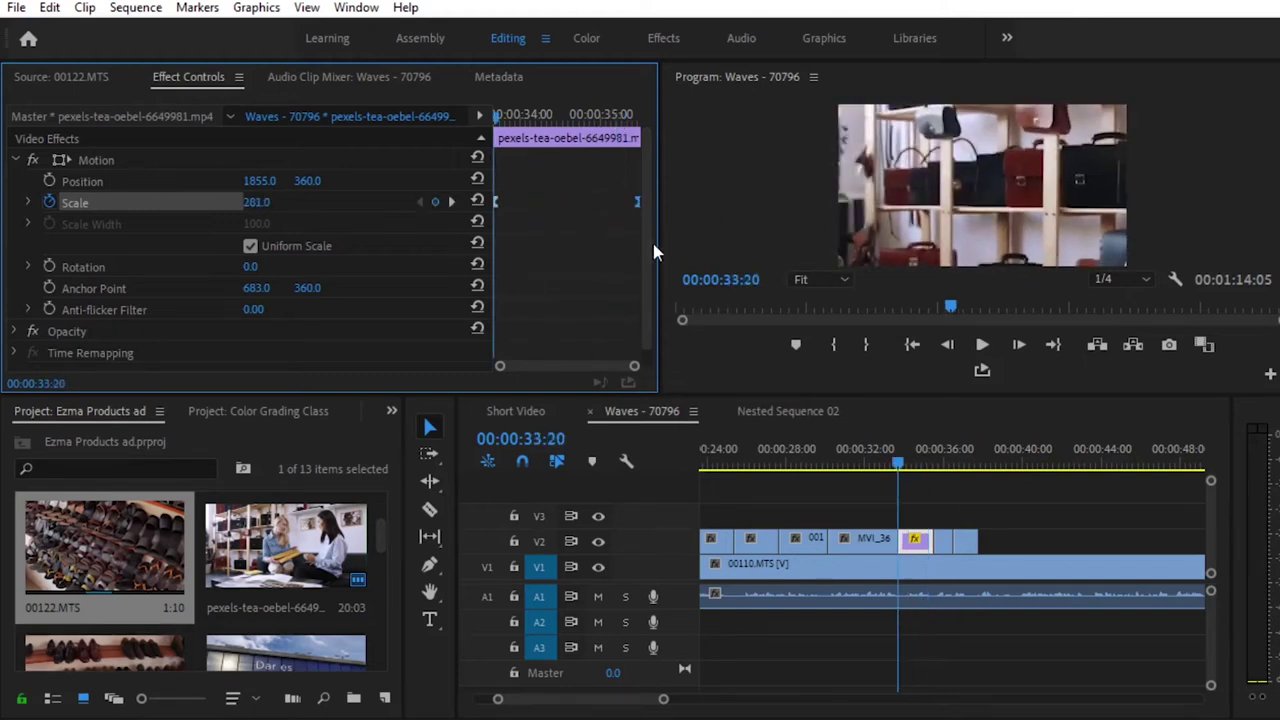
key(space)
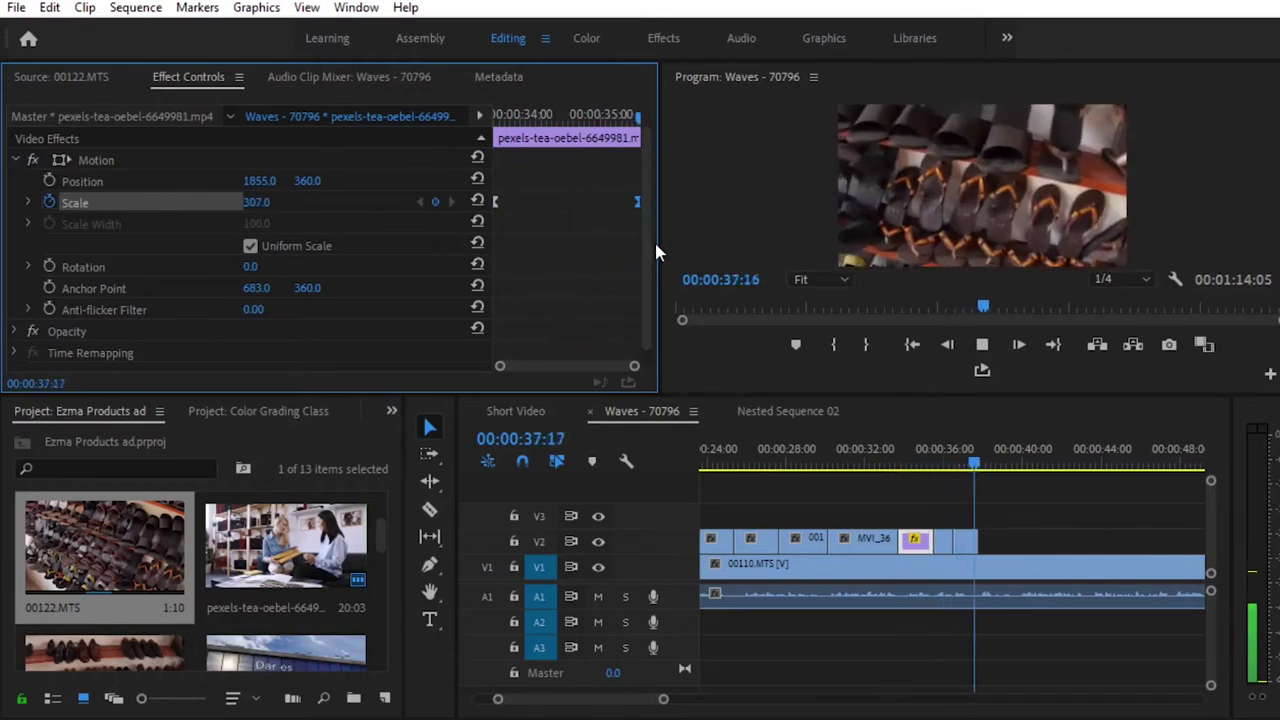
key(space)
drag(909, 544, 1003, 541)
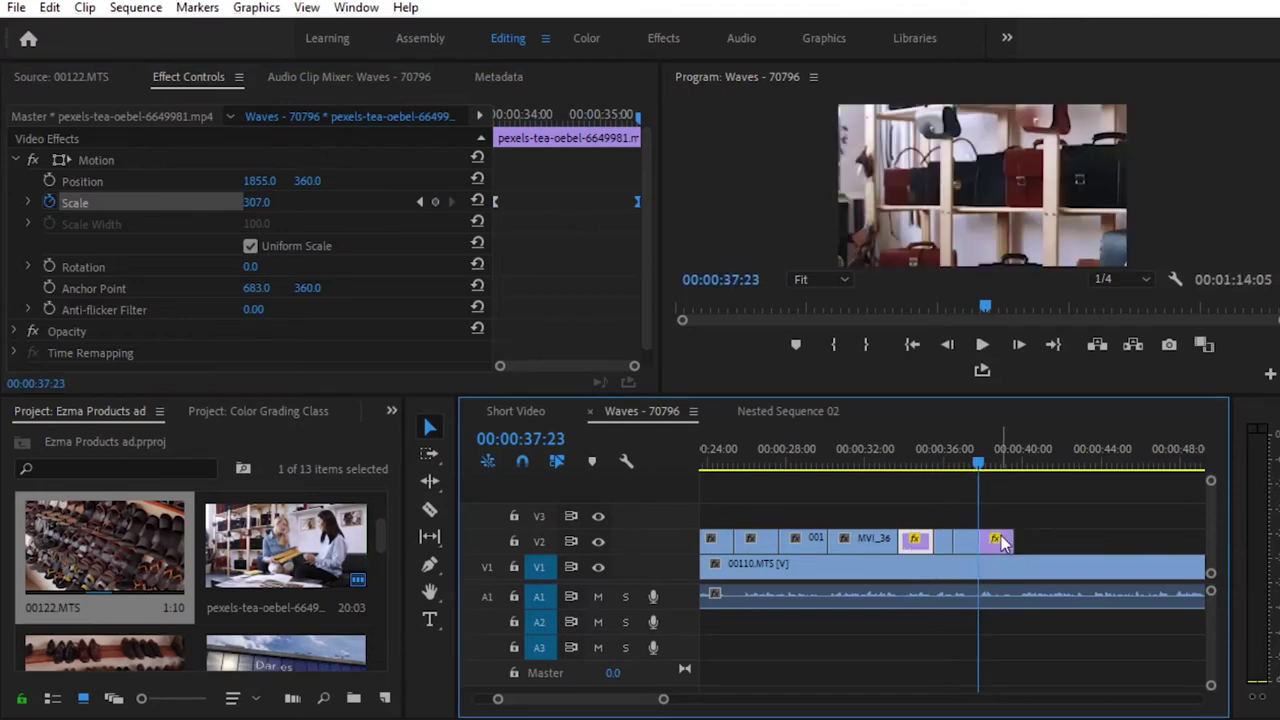
key(ctrl+s)
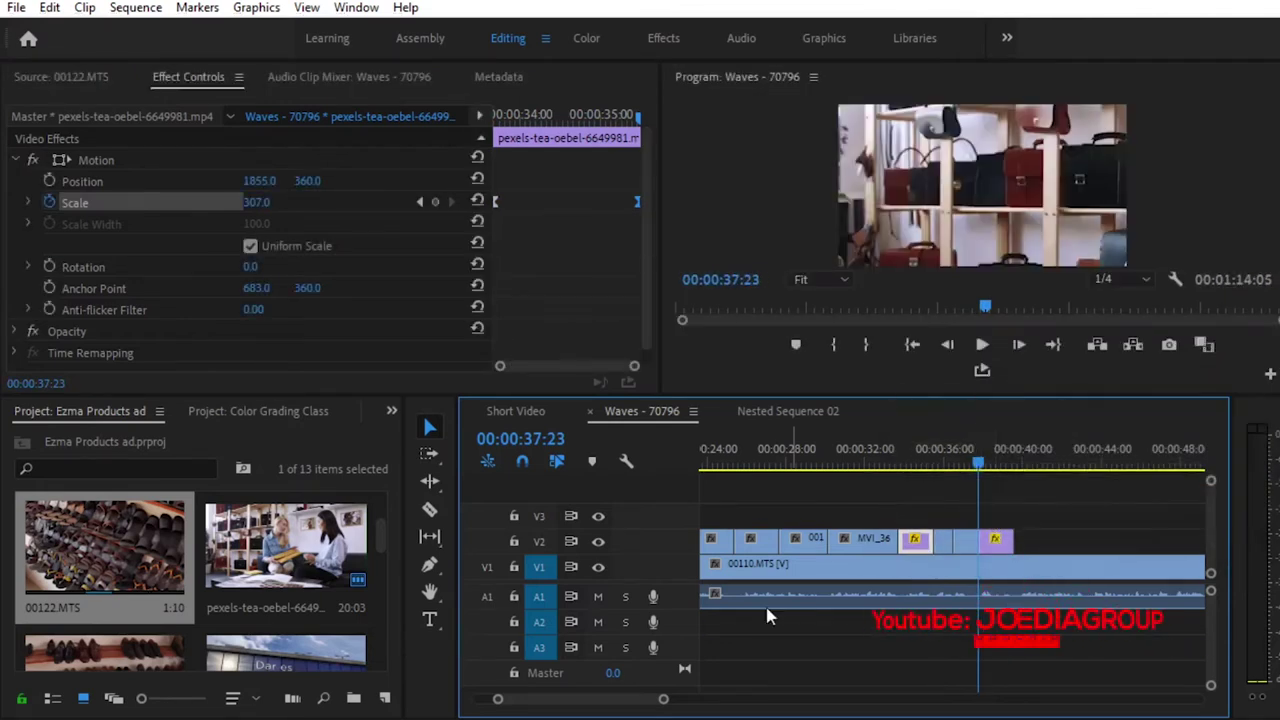
click(516, 412)
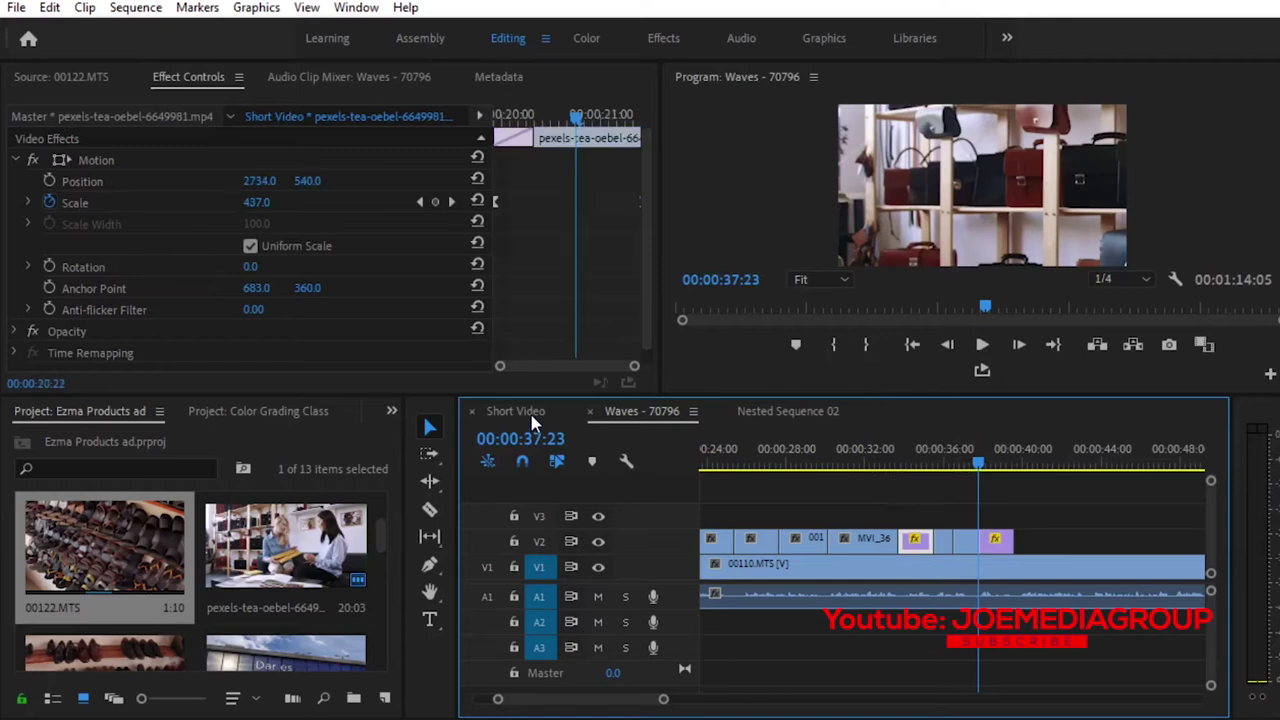
Skim through the Short Video sequence from the talking woman shot to the hand shot
drag(951, 478, 1028, 480)
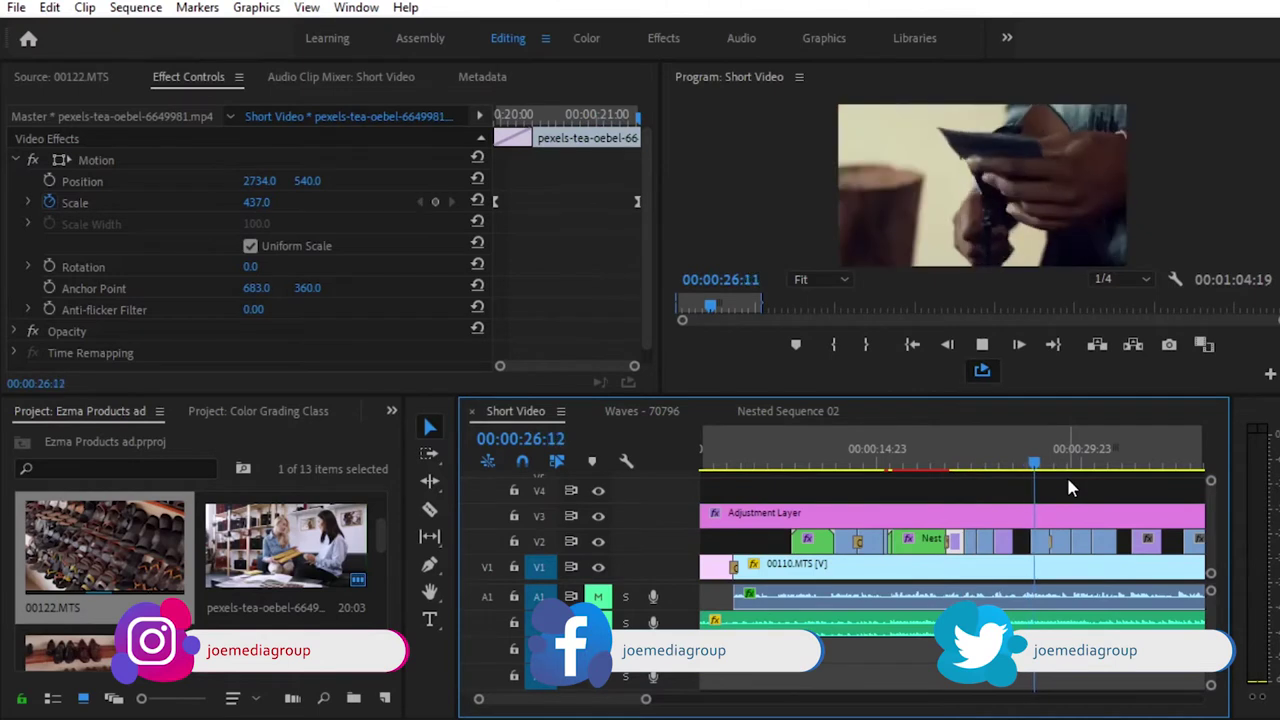
click(1046, 463)
click(1030, 458)
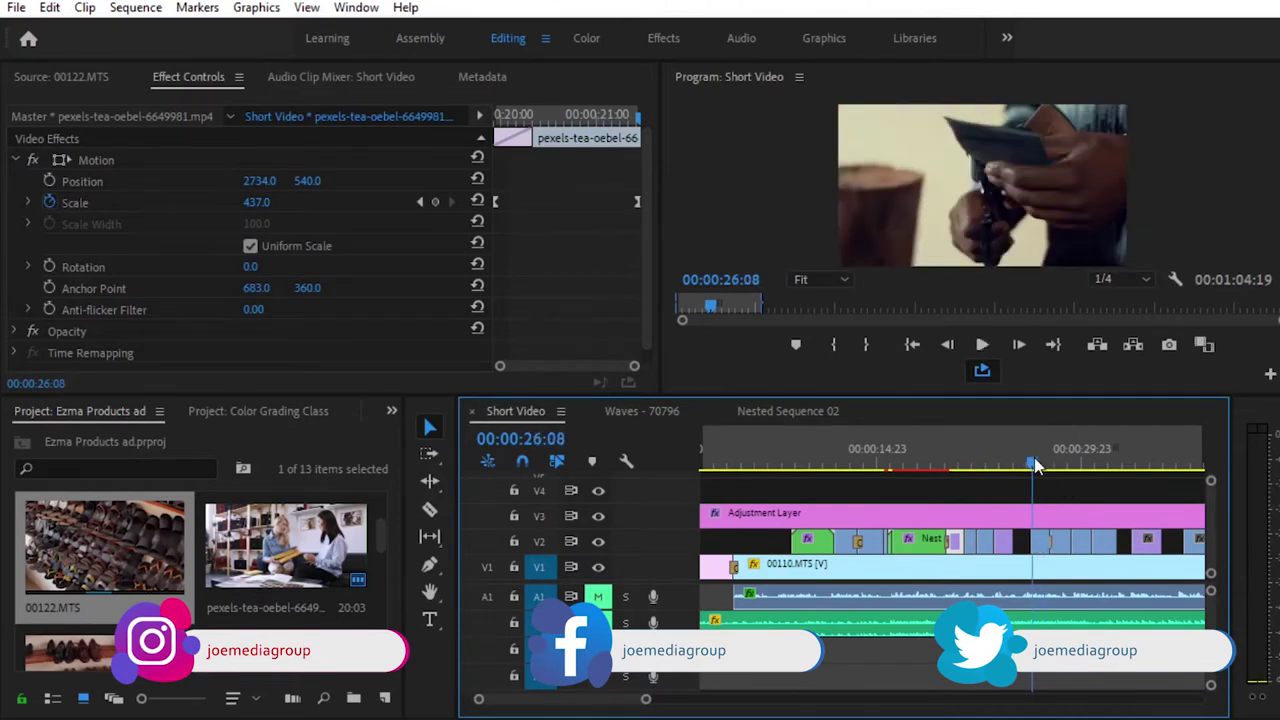
click(1048, 465)
mouse_move(1048, 465)
mouse_down()
mouse_move(1108, 476)
mouse_move(1046, 466)
mouse_up()
Return to the Waves sequence, play it back, and save the project
click(655, 414)
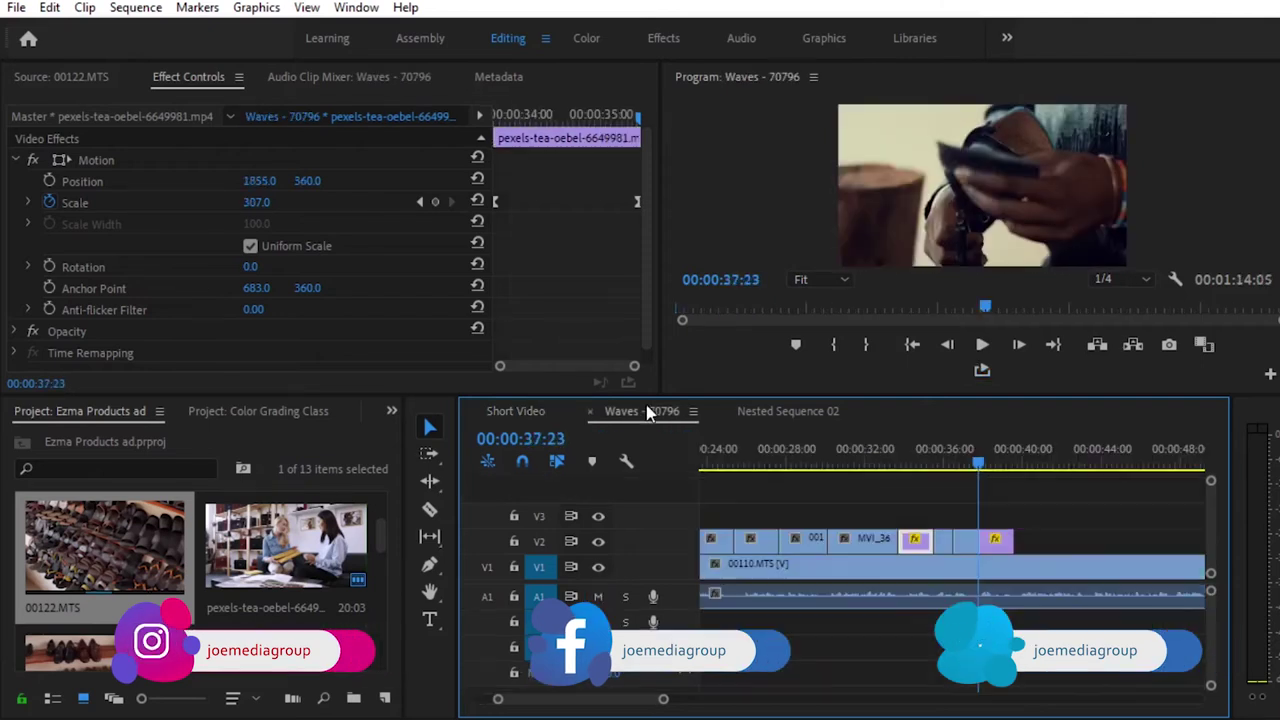
key(space)
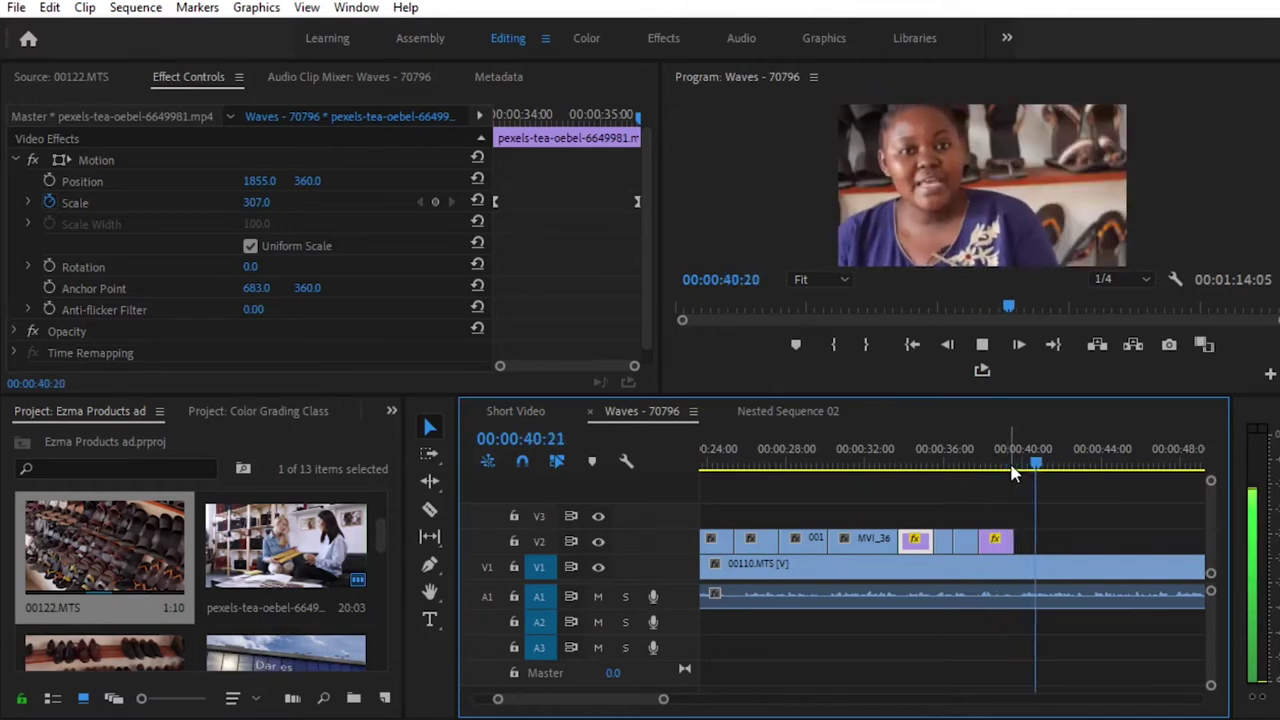
key(space)
key(ctrl+s)
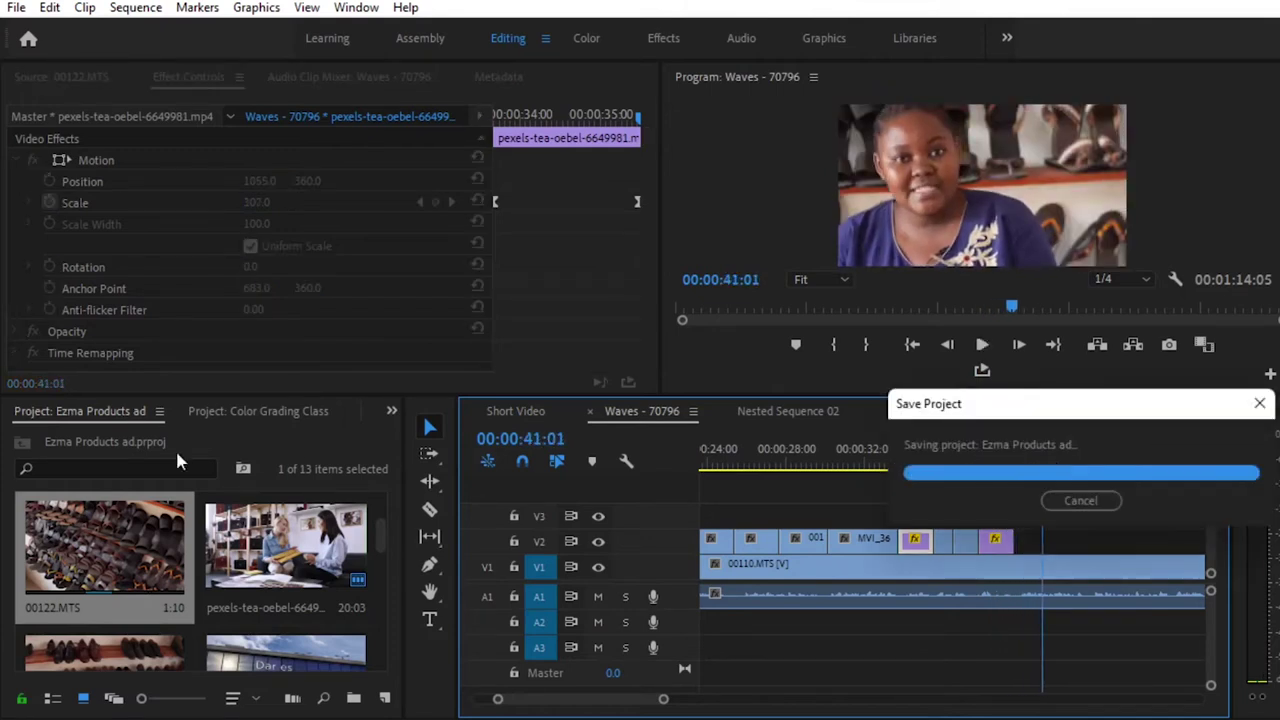
scroll(186, 601, down, 5)
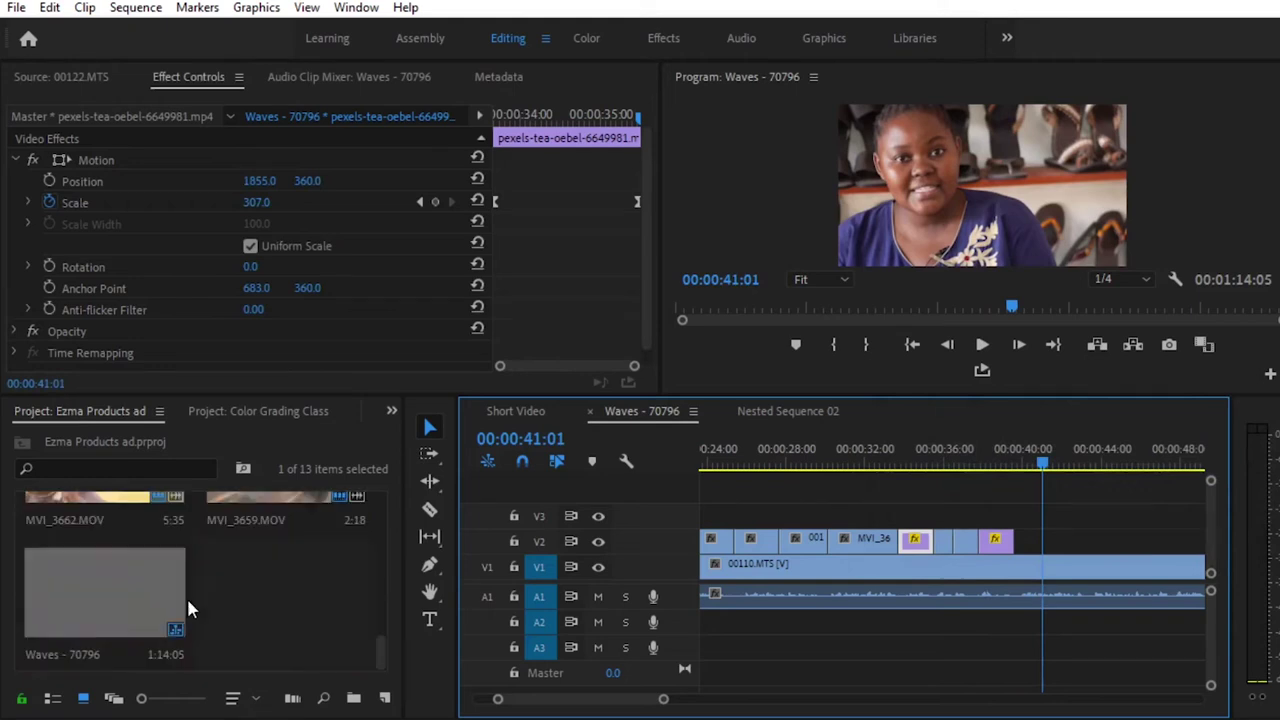
scroll(196, 590, up, 8)
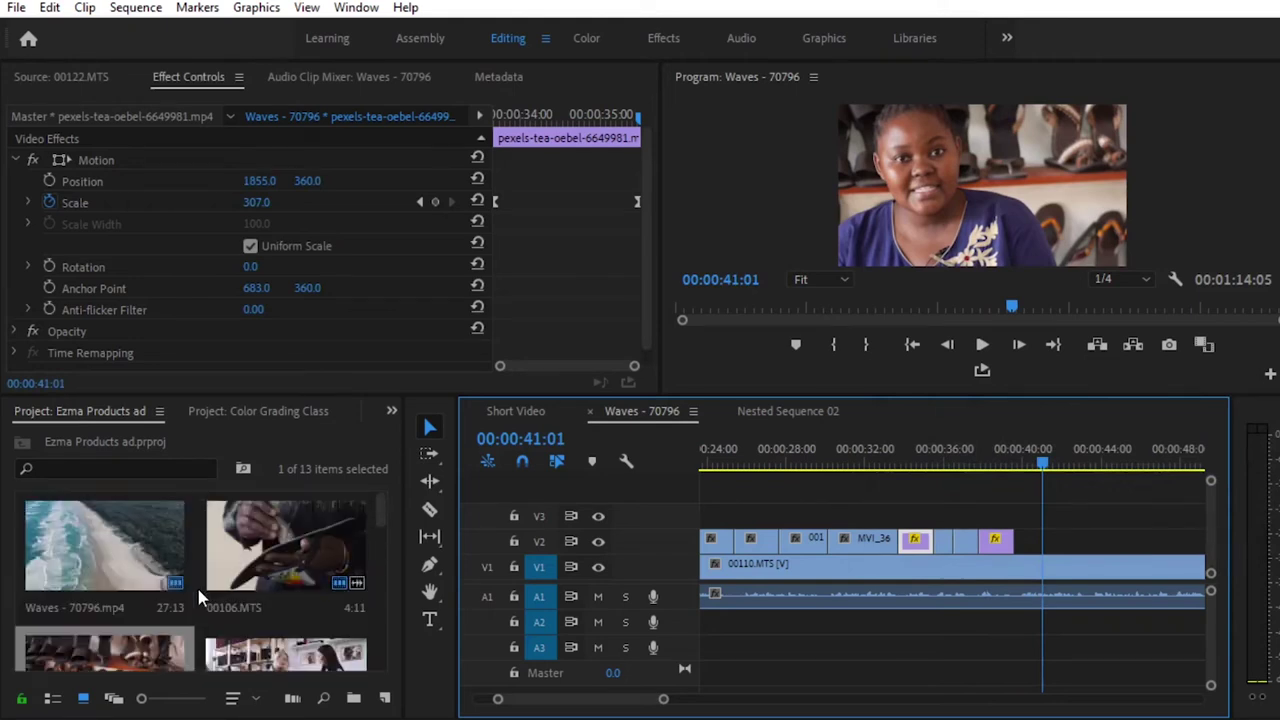
double_click(307, 528)
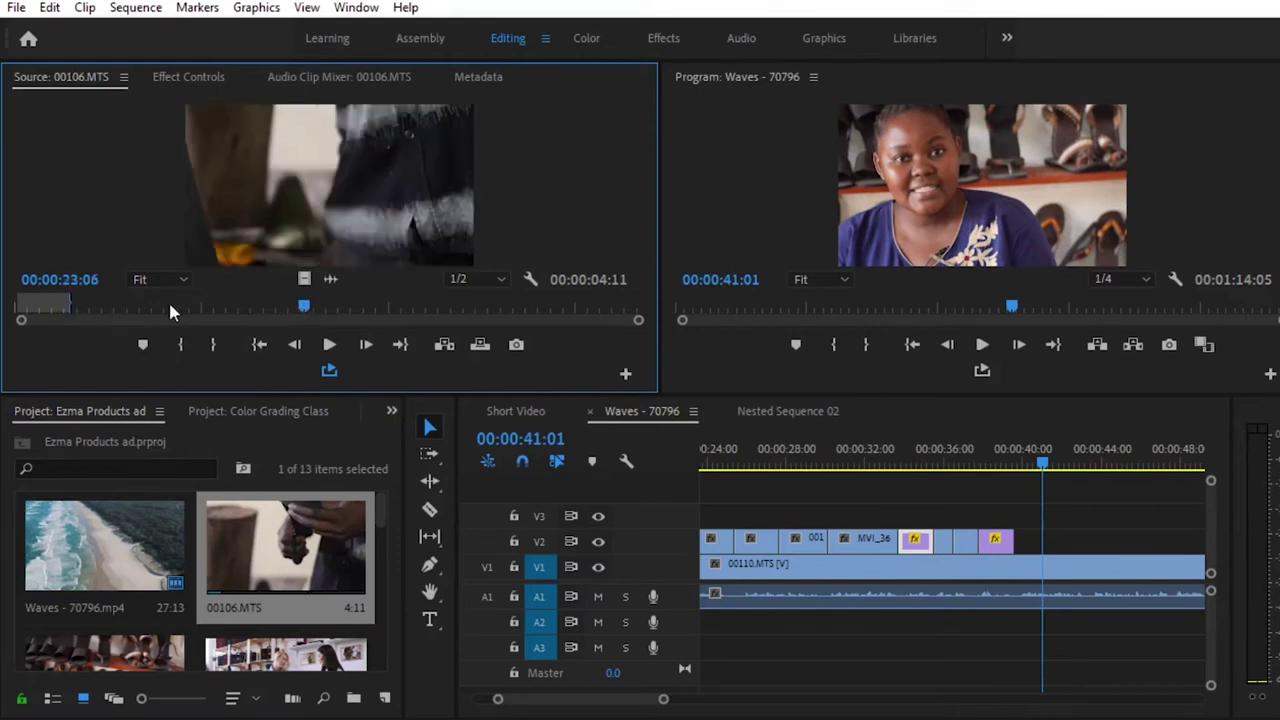
Review 00106.MTS in the Source Monitor and mark In and Out points around a usable portion
drag(305, 307, 87, 311)
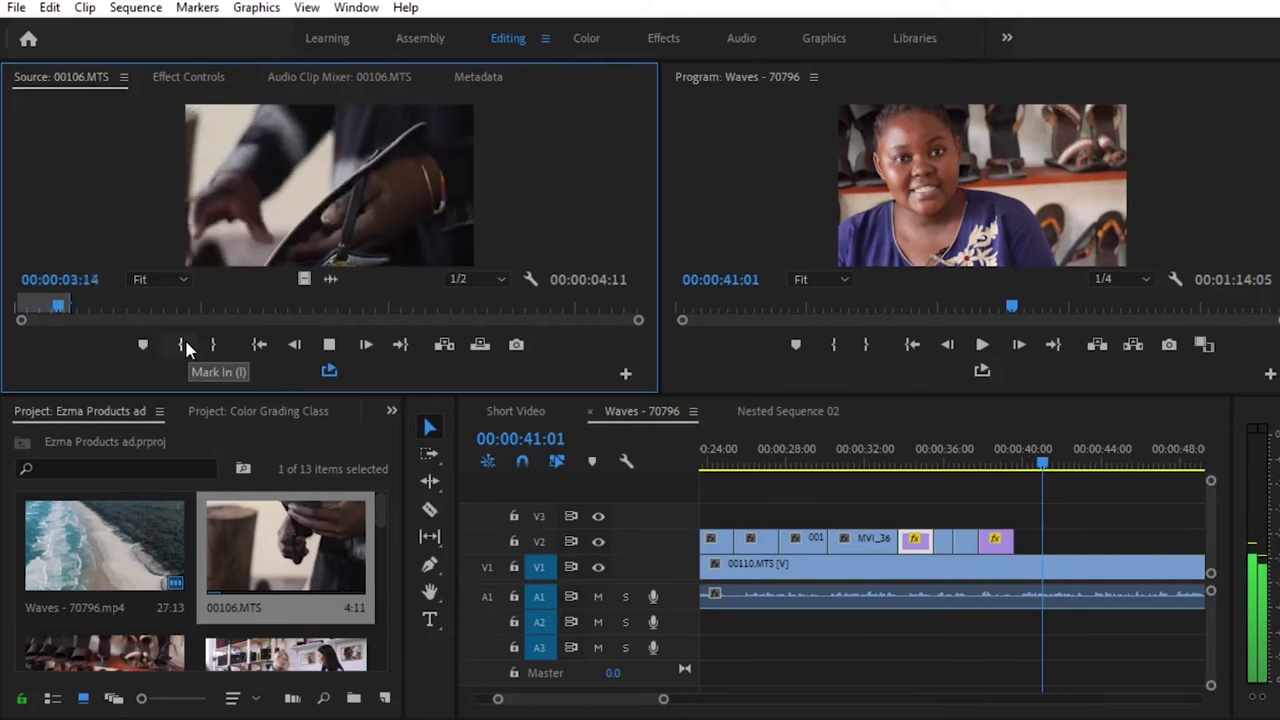
key(space)
drag(21, 307, 137, 312)
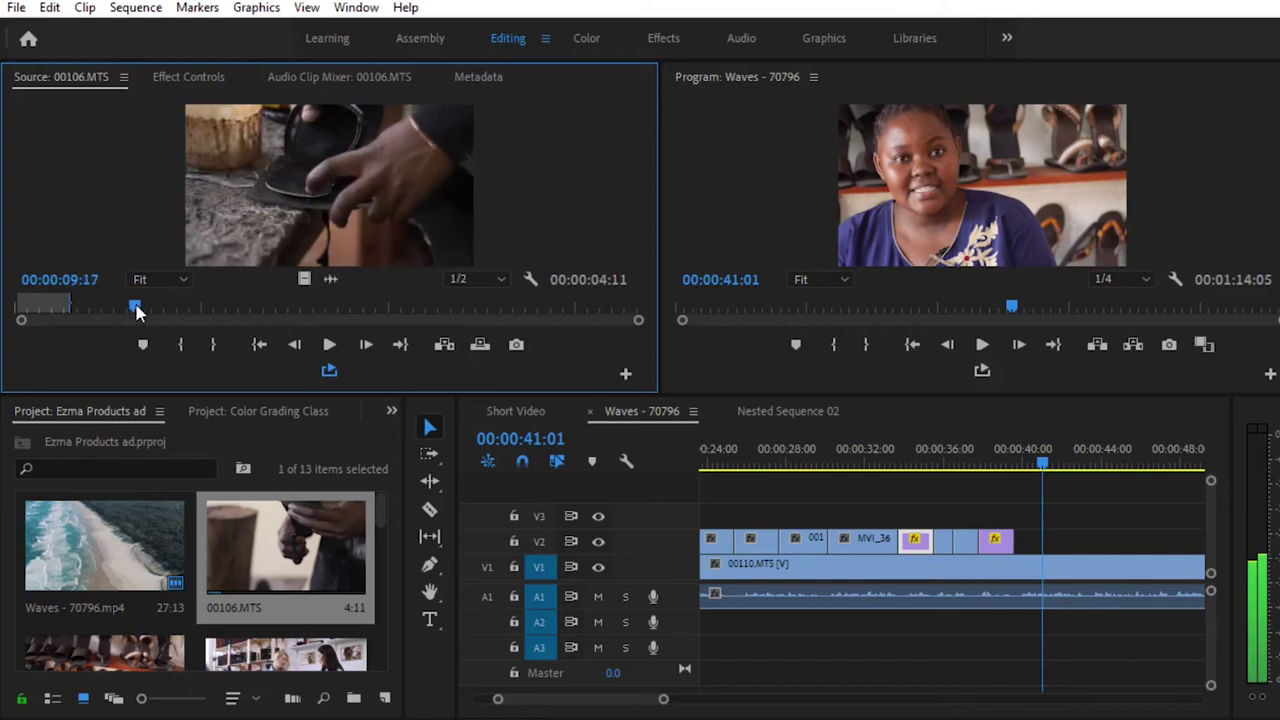
click(172, 341)
key(space)
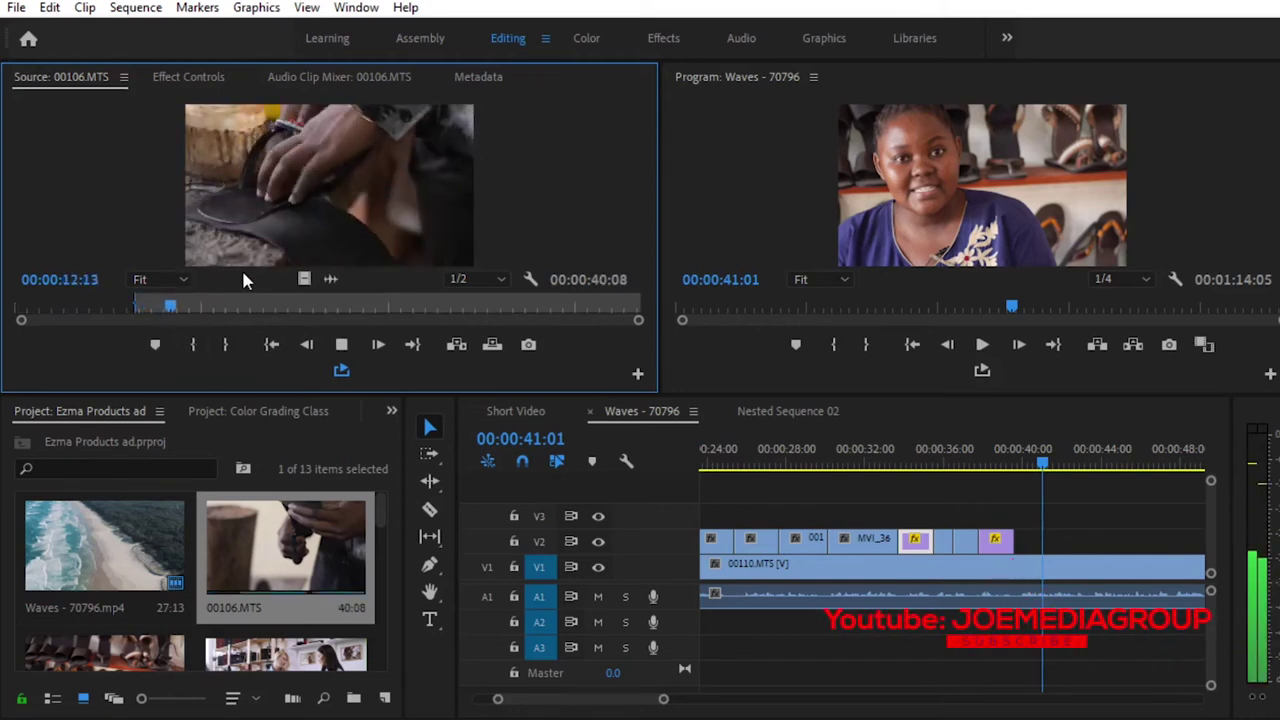
key(space)
click(225, 344)
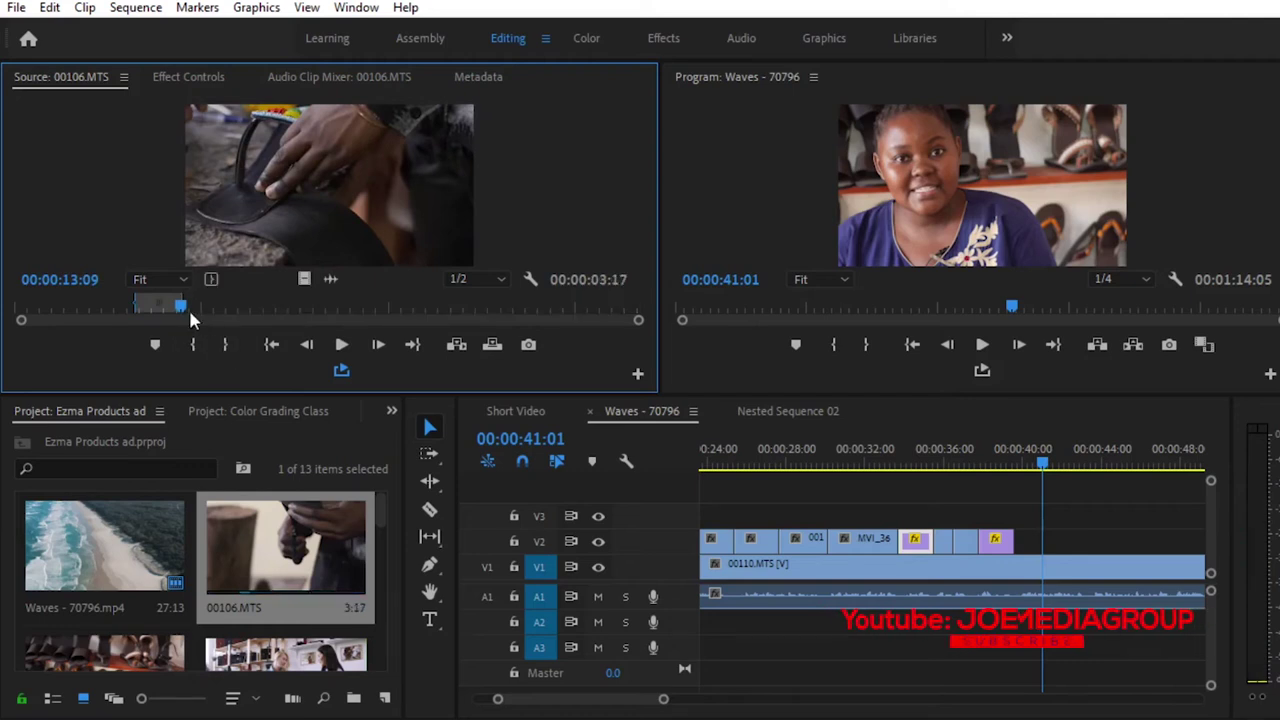
Place the marked 00106.MTS portion on V2 and trim it to end at 00:00:43:18
drag(305, 279, 1058, 545)
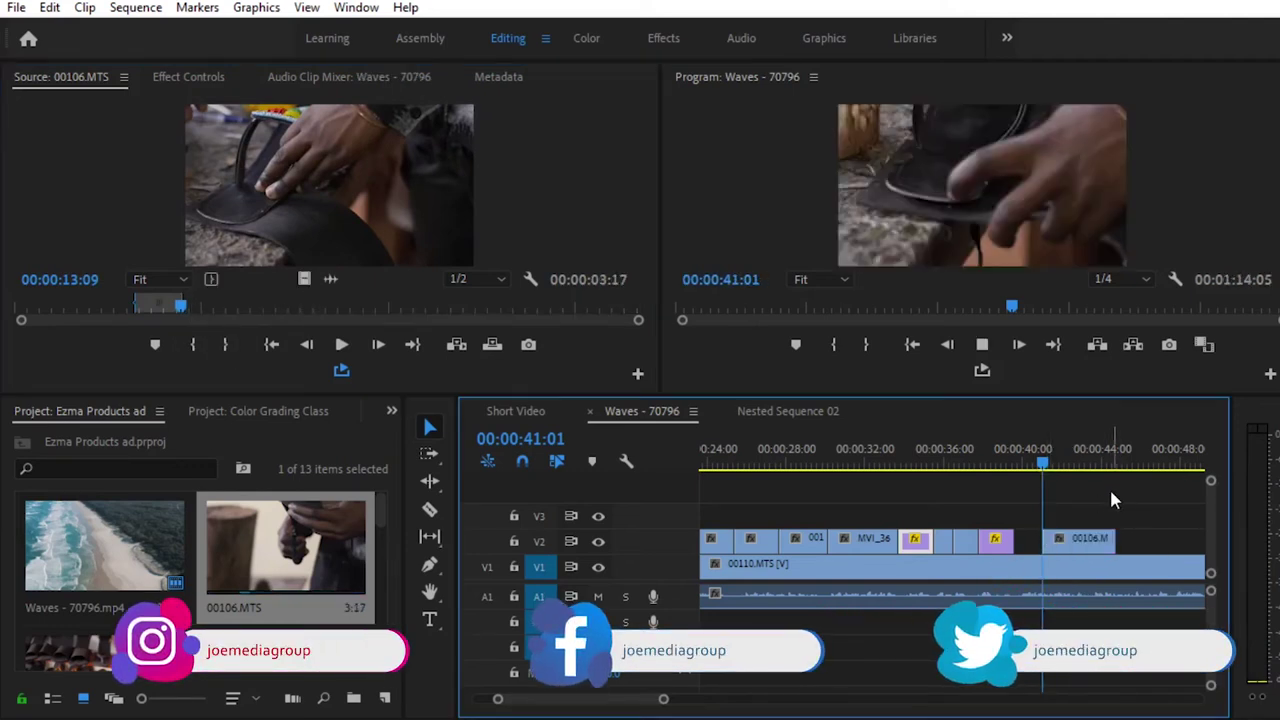
key(space)
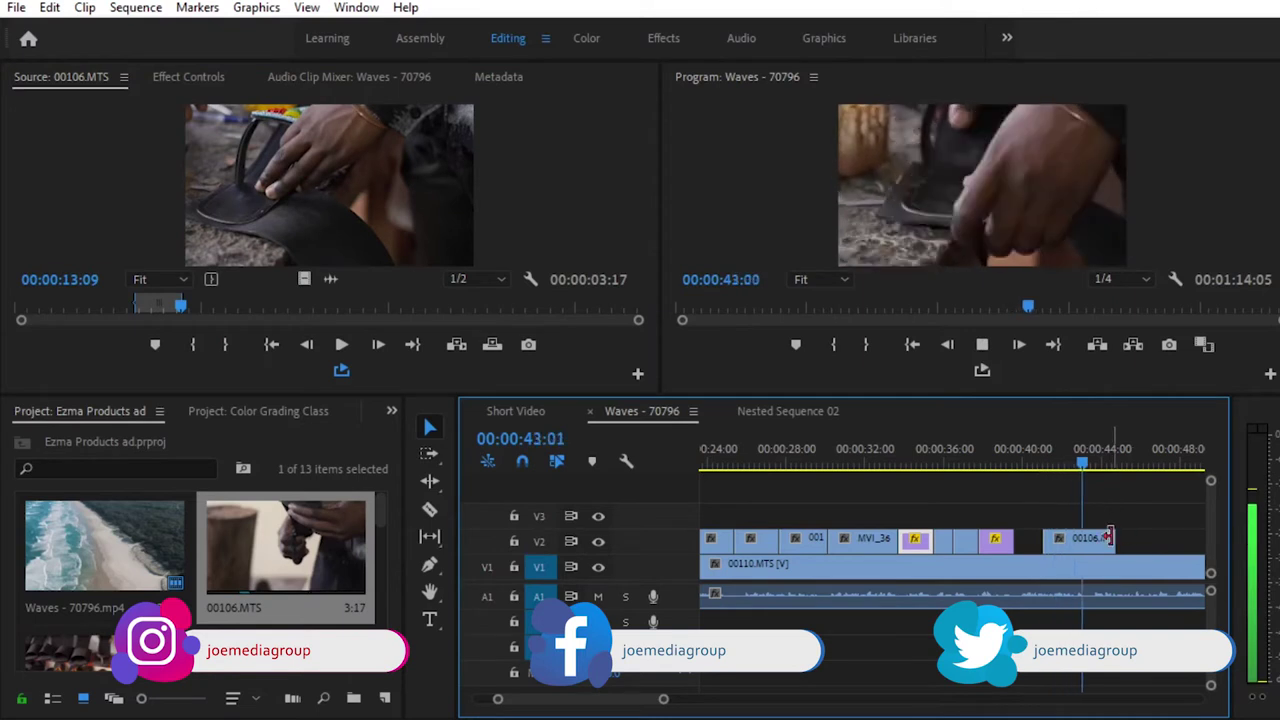
key(space)
drag(1110, 539, 1094, 539)
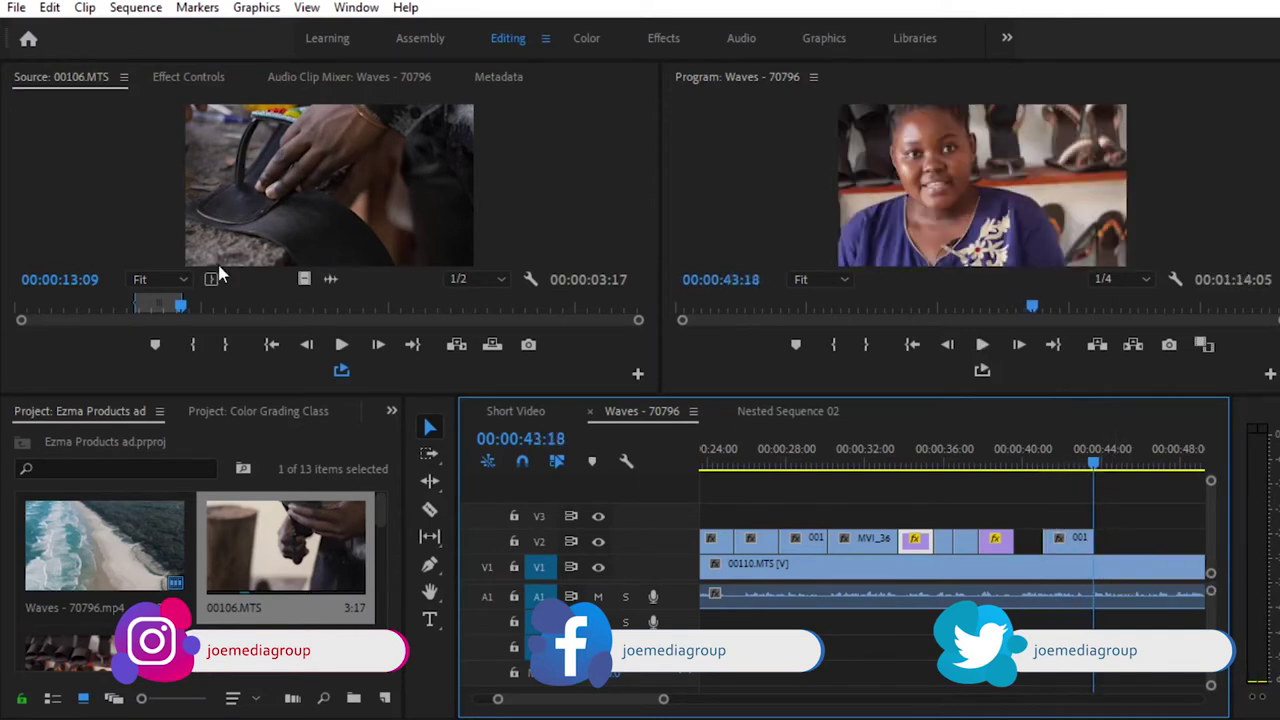
click(308, 302)
drag(182, 308, 454, 340)
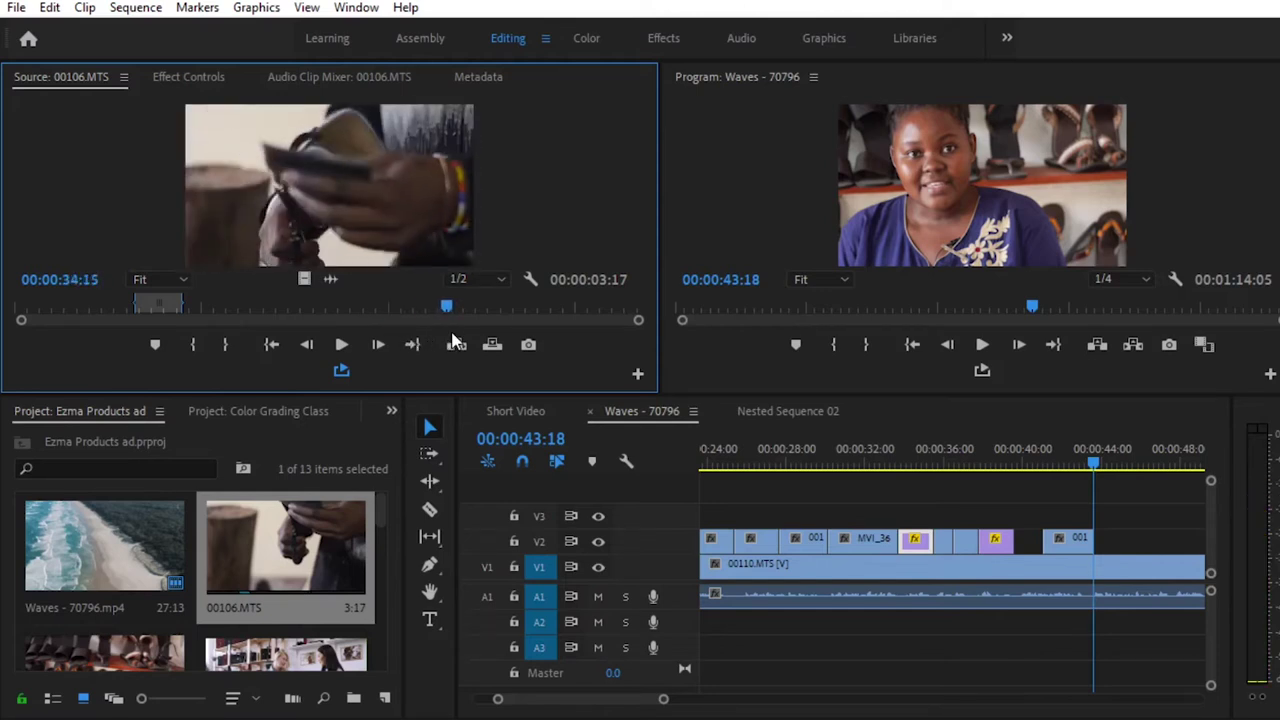
Mark a 00106.MTS shot ending at 38:19, place it on V2 after 001, and trim it to 46:12
click(201, 348)
key(space)
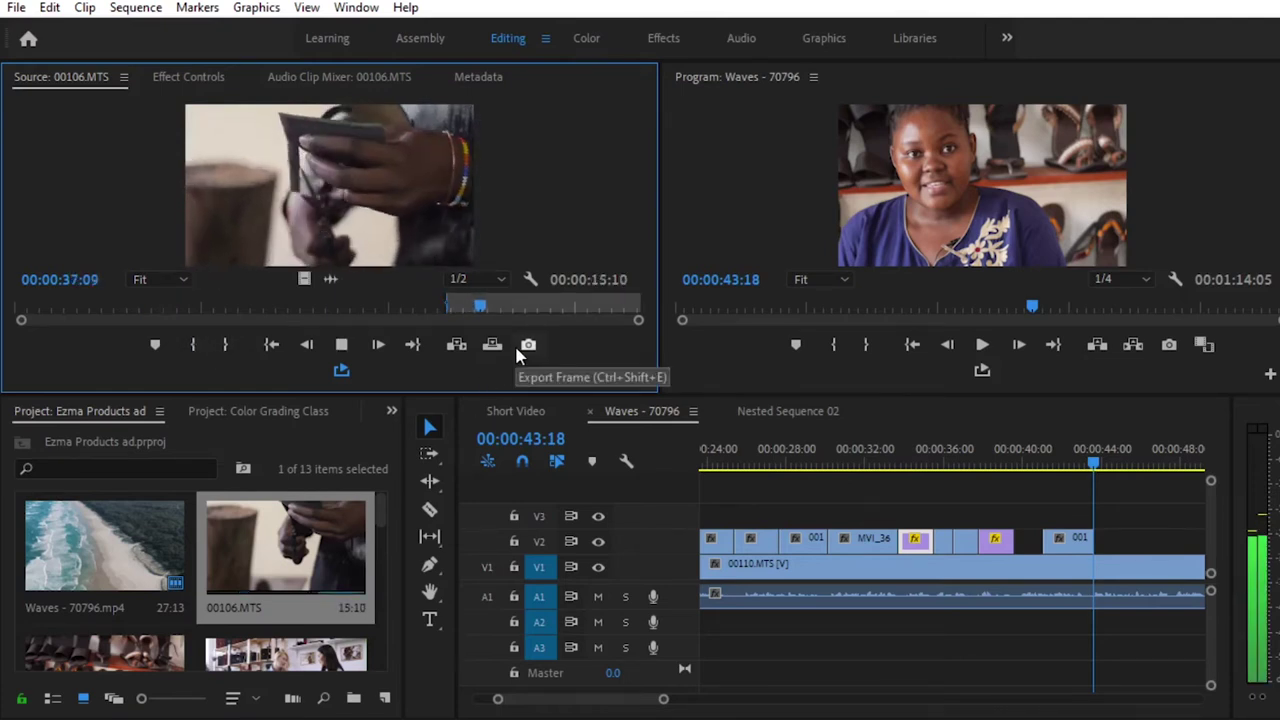
click(226, 344)
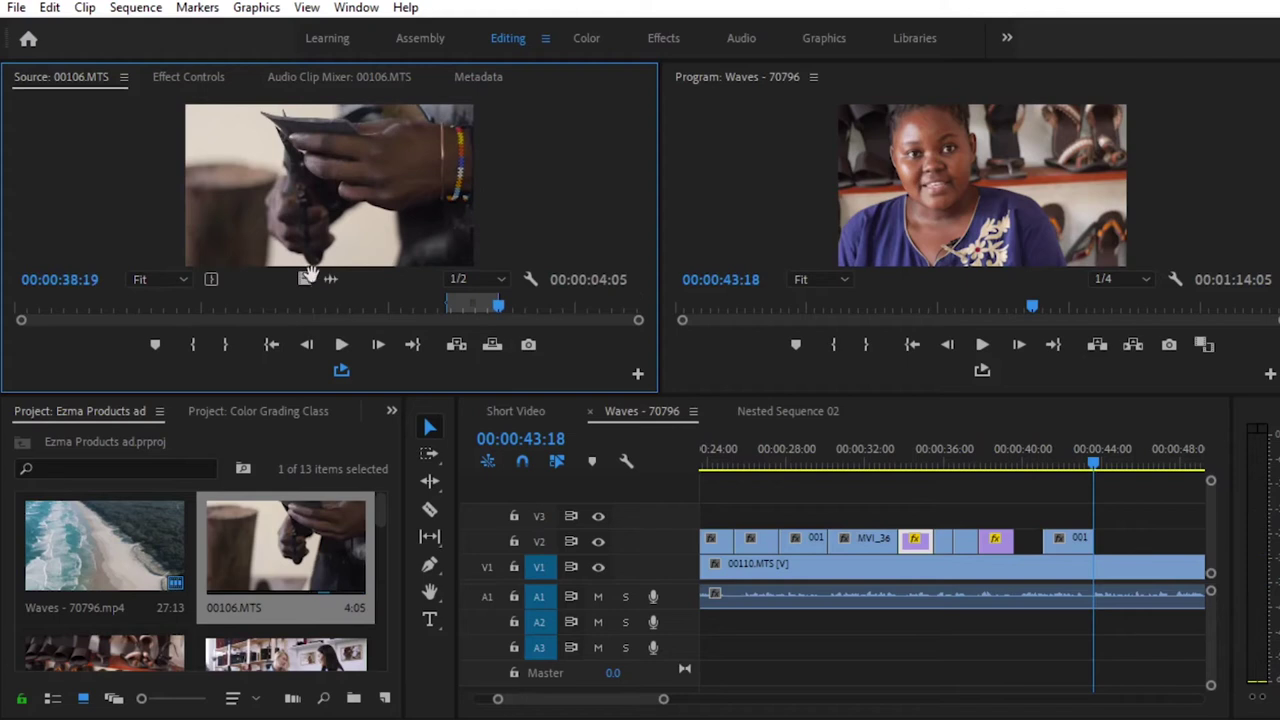
drag(1106, 380, 1106, 538)
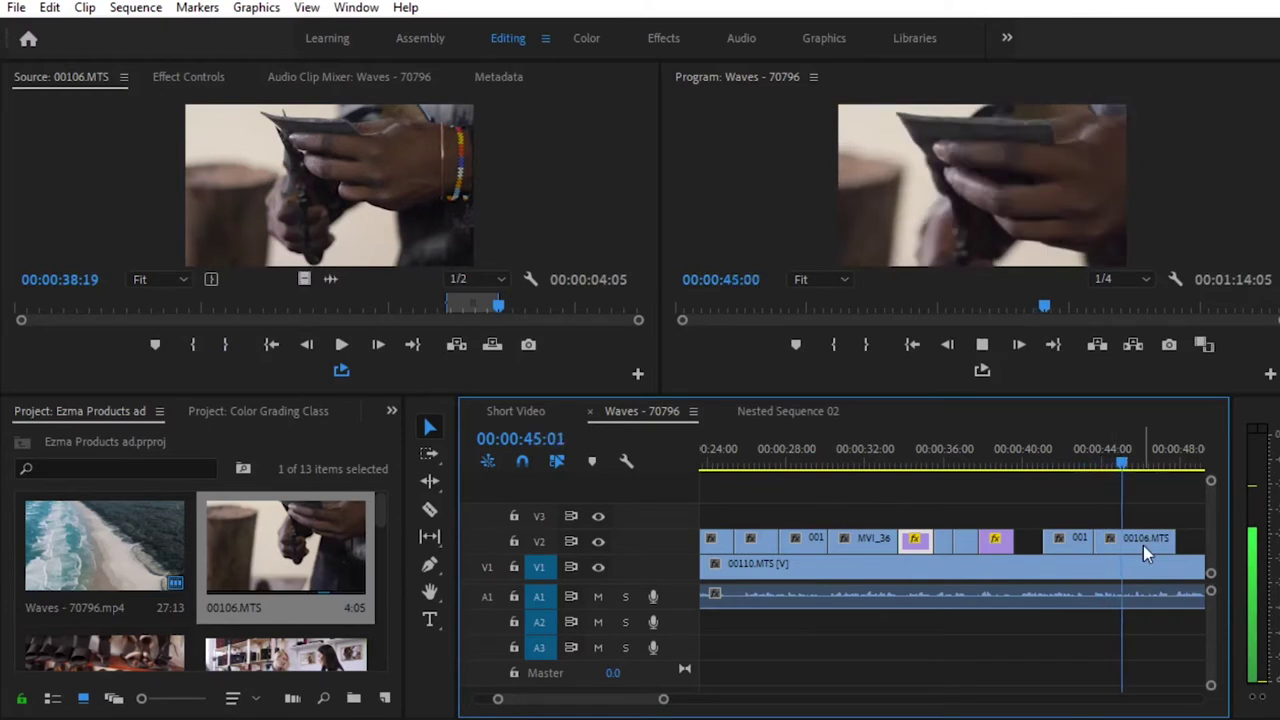
key(space)
drag(1168, 540, 1148, 538)
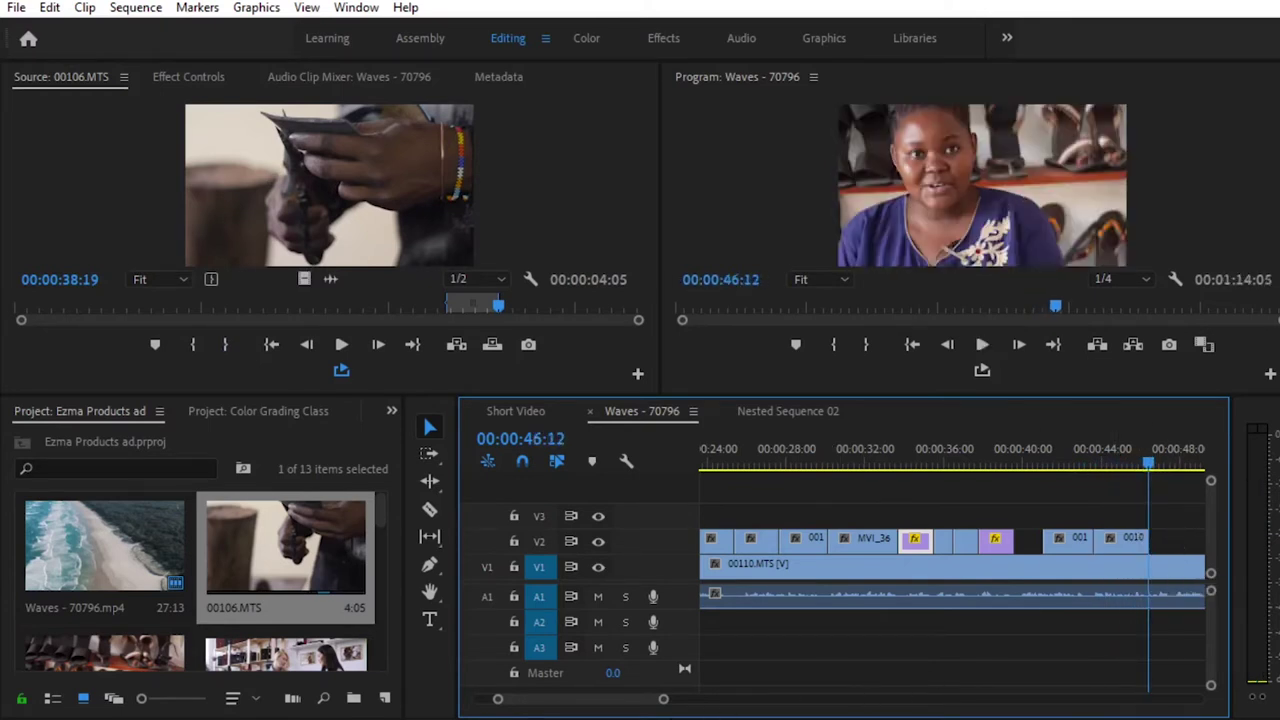
drag(663, 705, 697, 712)
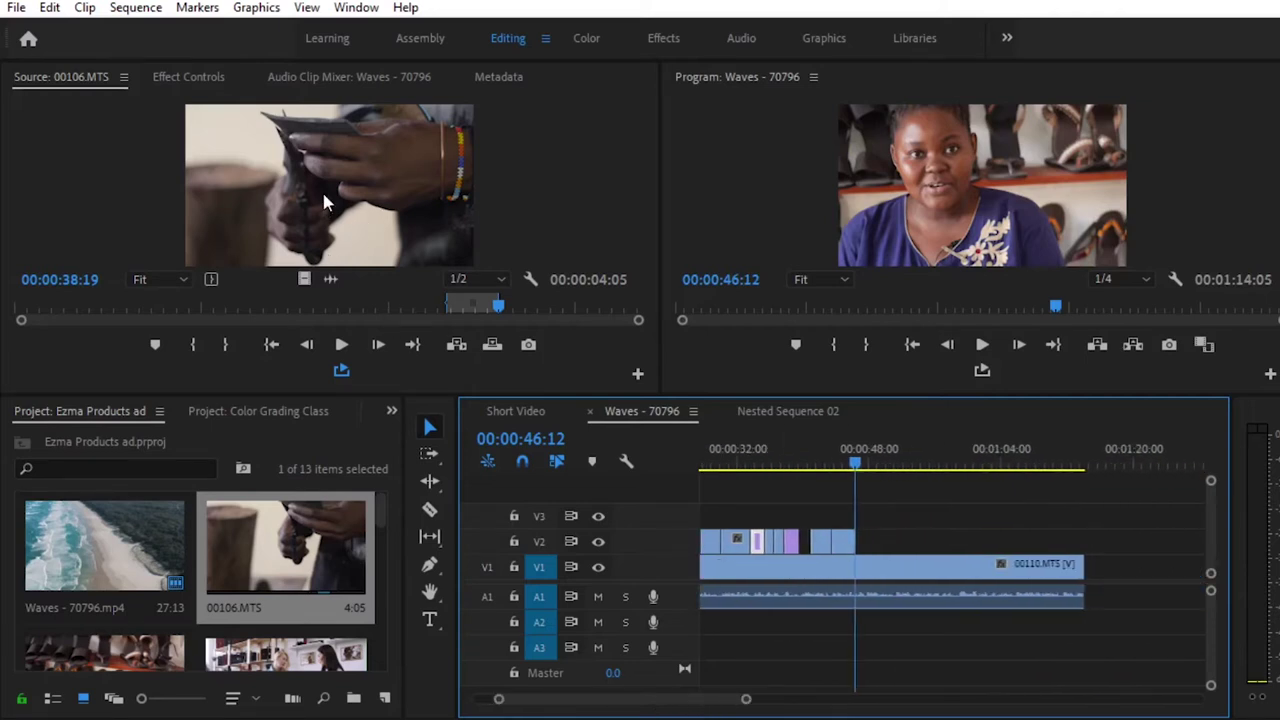
Scrub 00106.MTS for another shot, then skim through the Short Video sequence
drag(498, 308, 559, 311)
drag(582, 315, 621, 316)
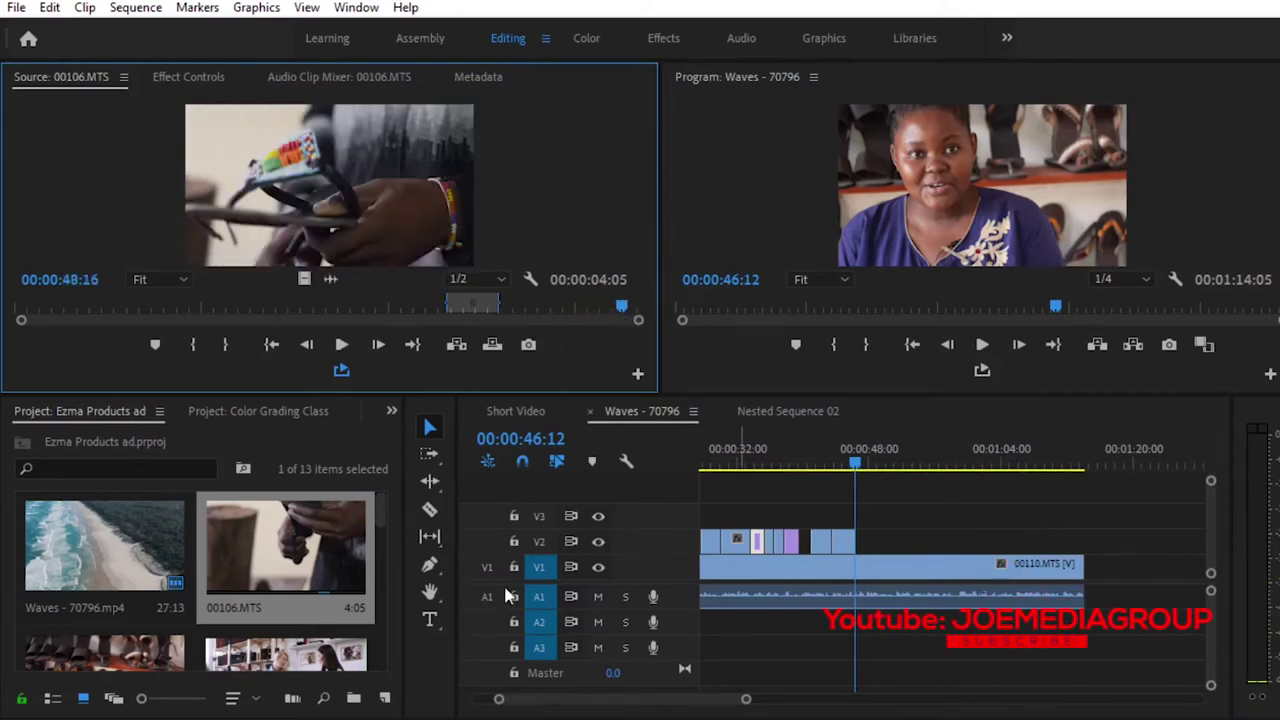
click(530, 413)
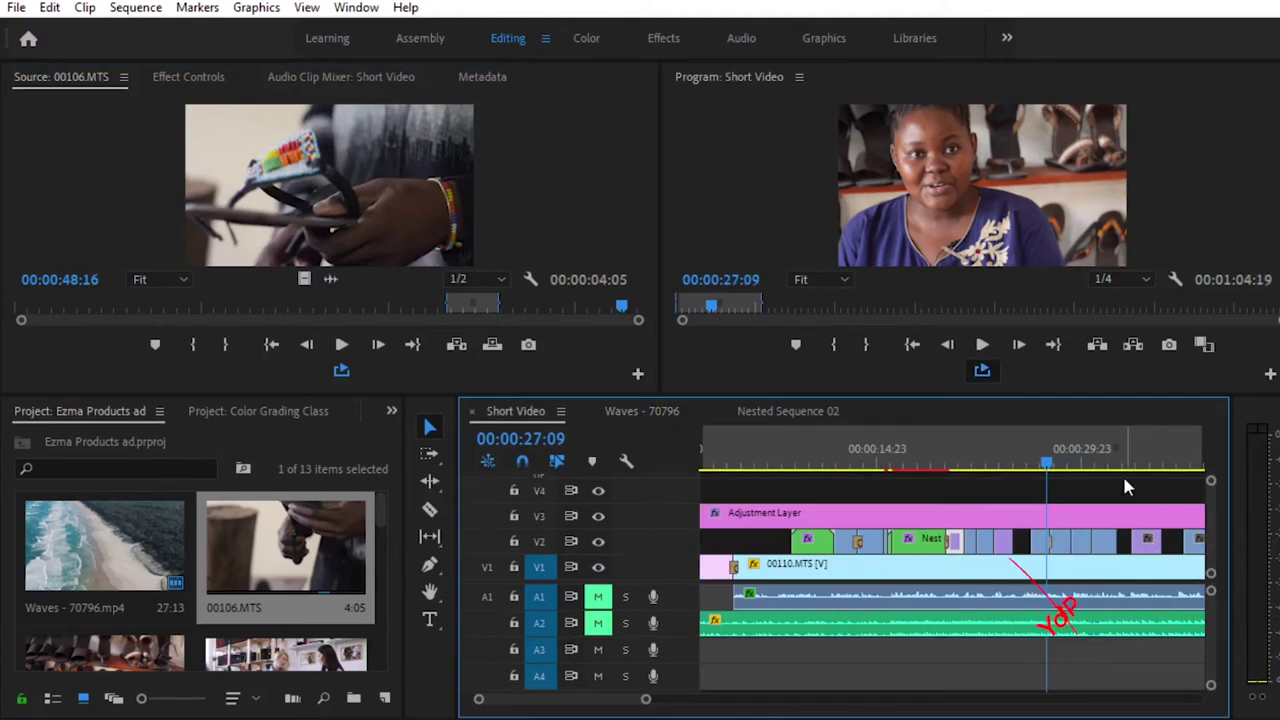
mouse_move(1057, 461)
mouse_down()
mouse_move(1103, 461)
mouse_move(1079, 459)
mouse_up()
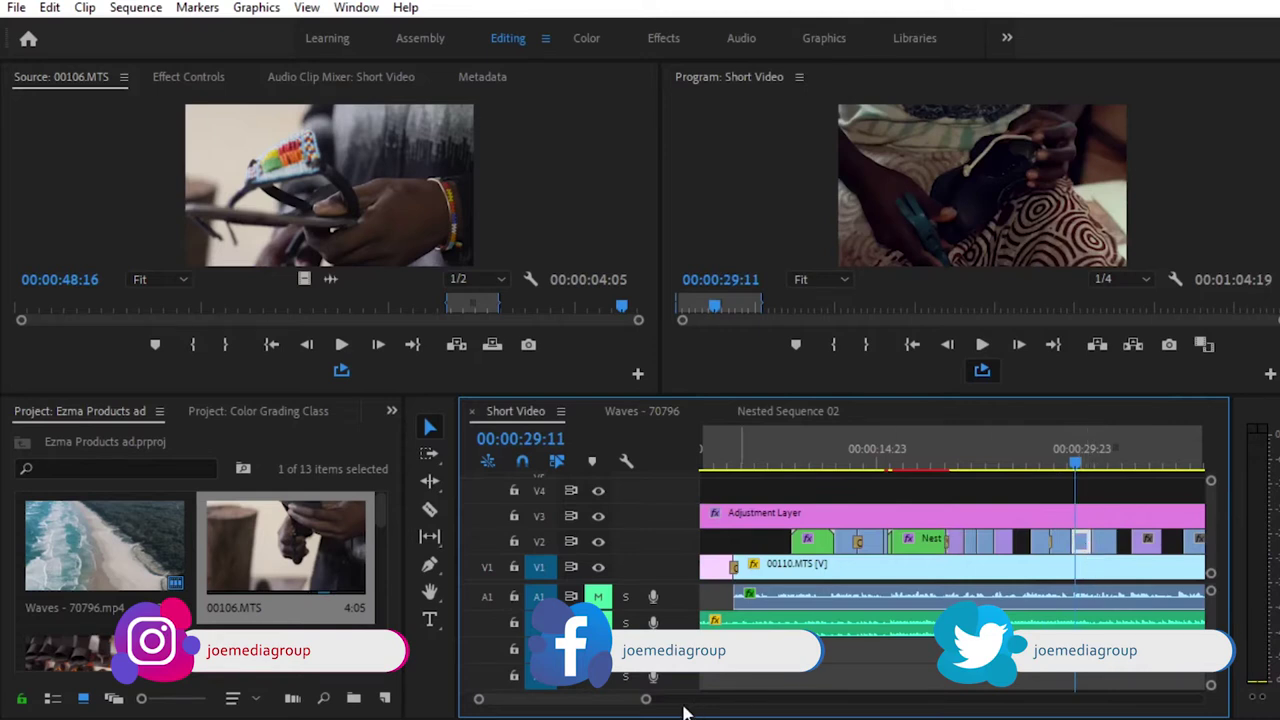
drag(647, 700, 676, 696)
Scroll through the Project bin and bring up the Premiere Short Course folder window
scroll(120, 600, down, 2)
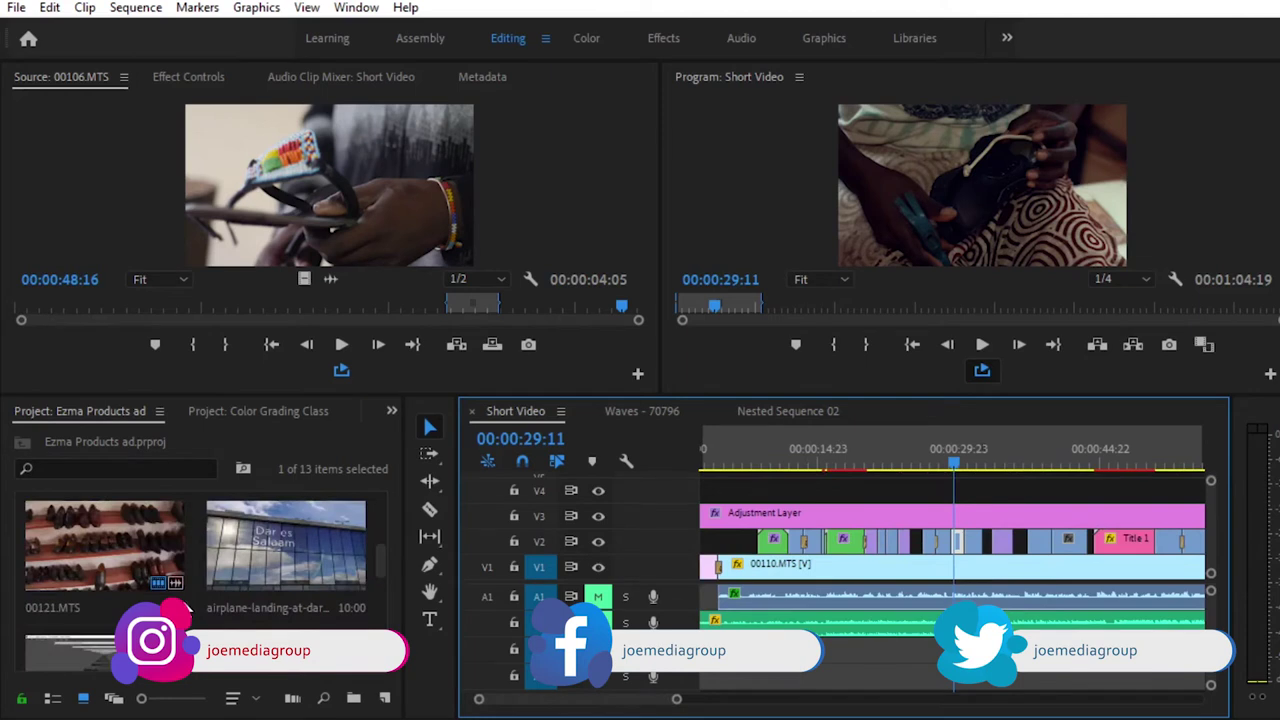
scroll(293, 590, down, 2)
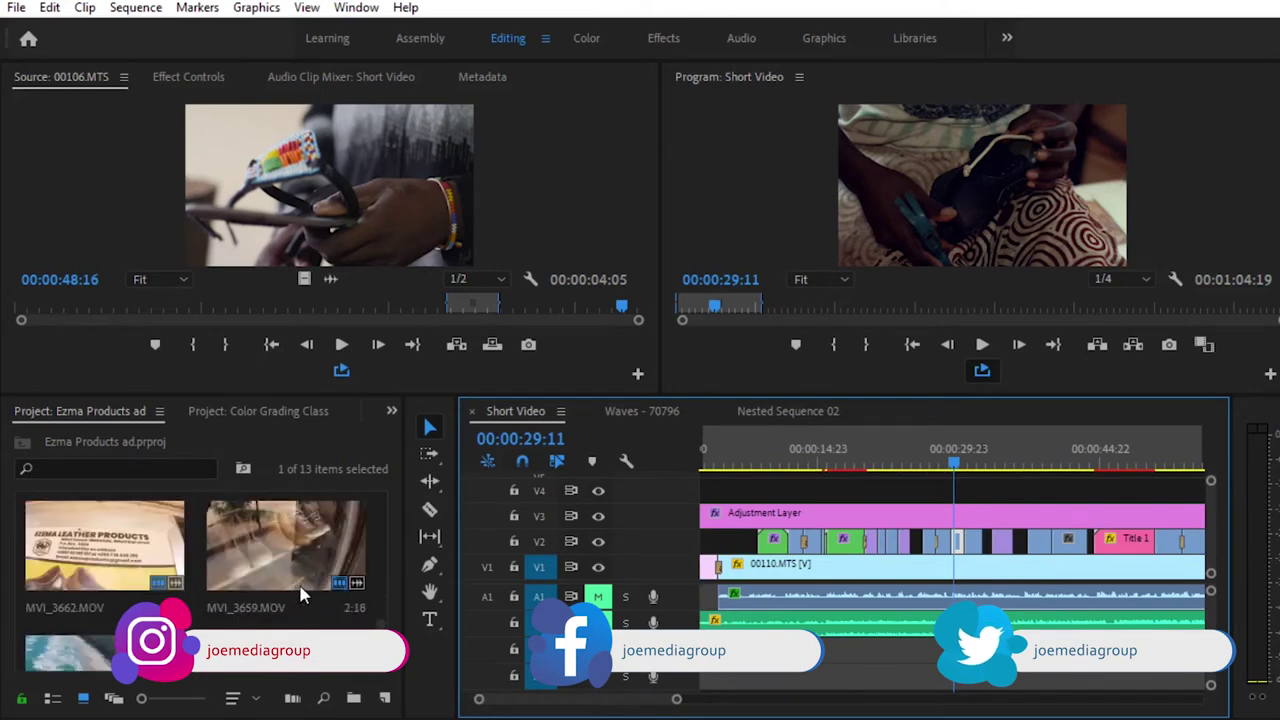
scroll(298, 590, down, 1)
scroll(298, 590, up, 2)
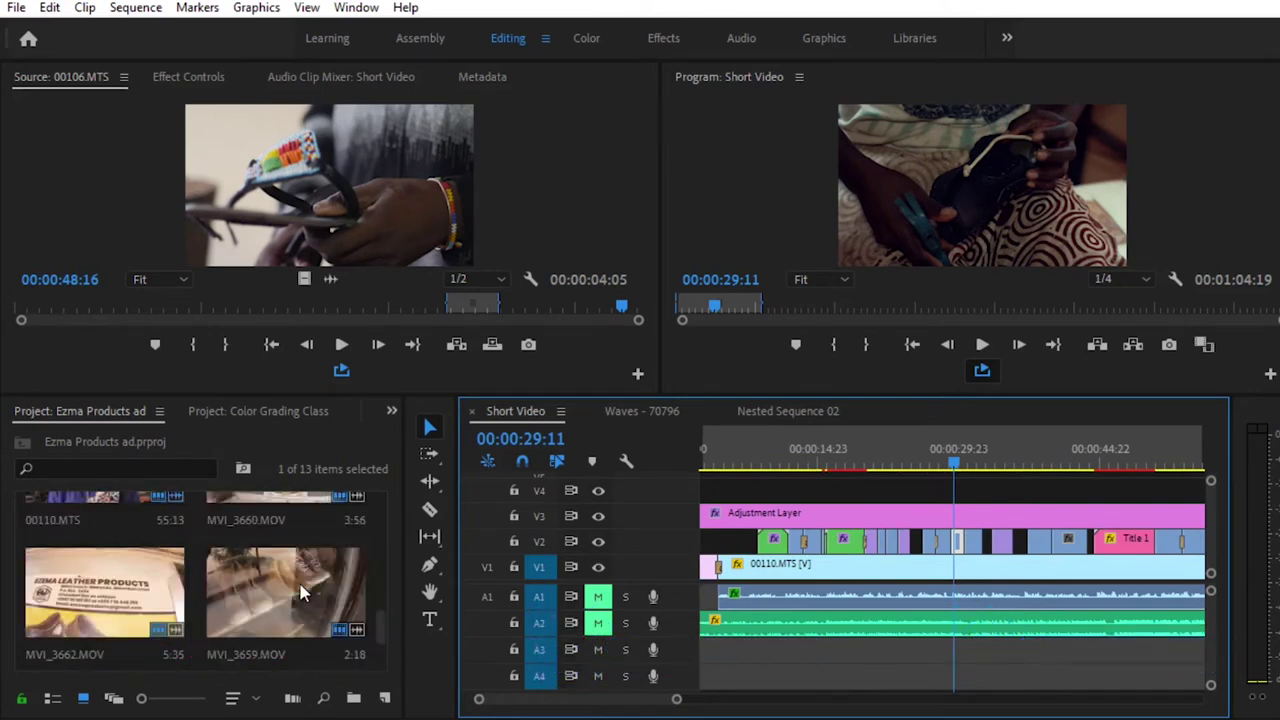
scroll(302, 592, up, 5)
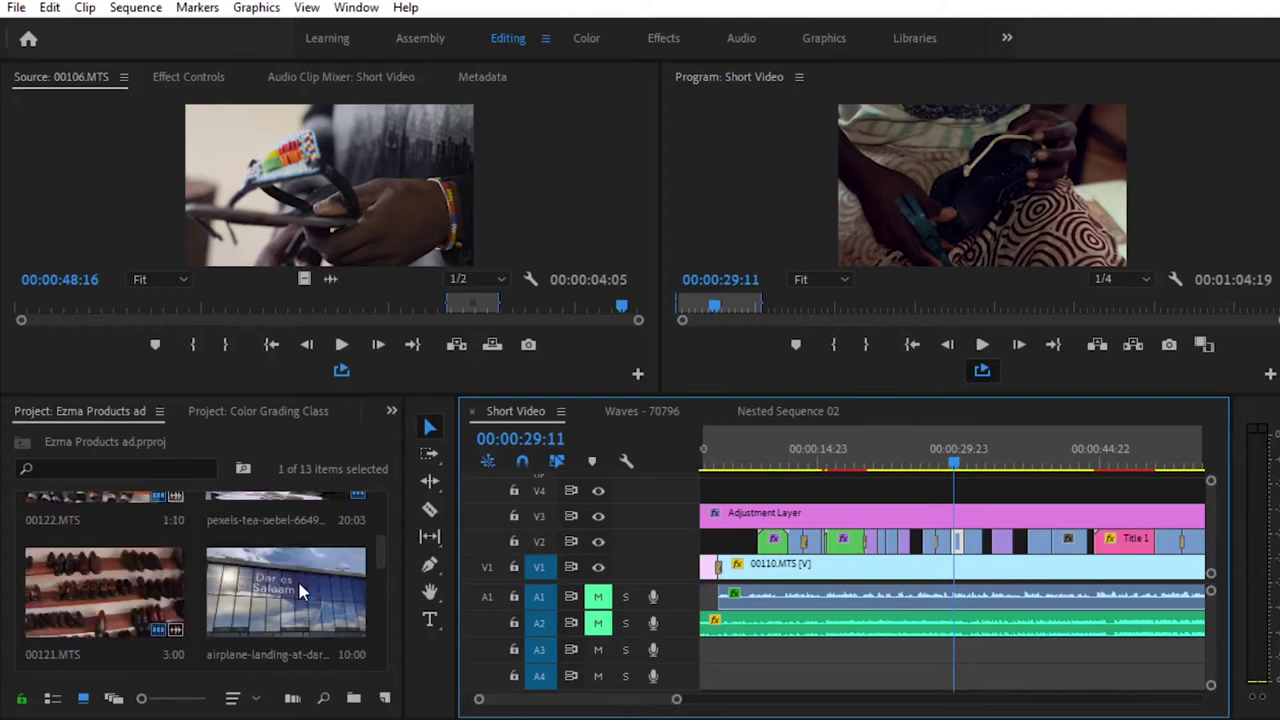
scroll(299, 584, up, 1)
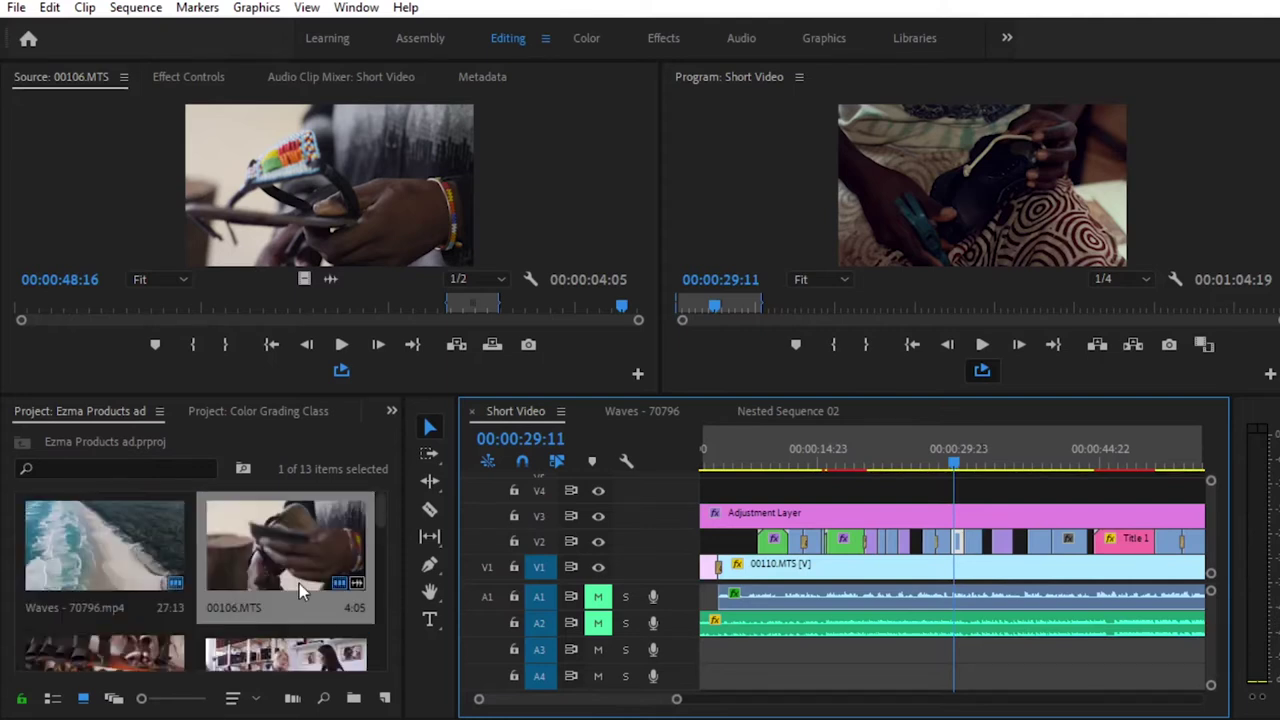
scroll(299, 584, down, 1)
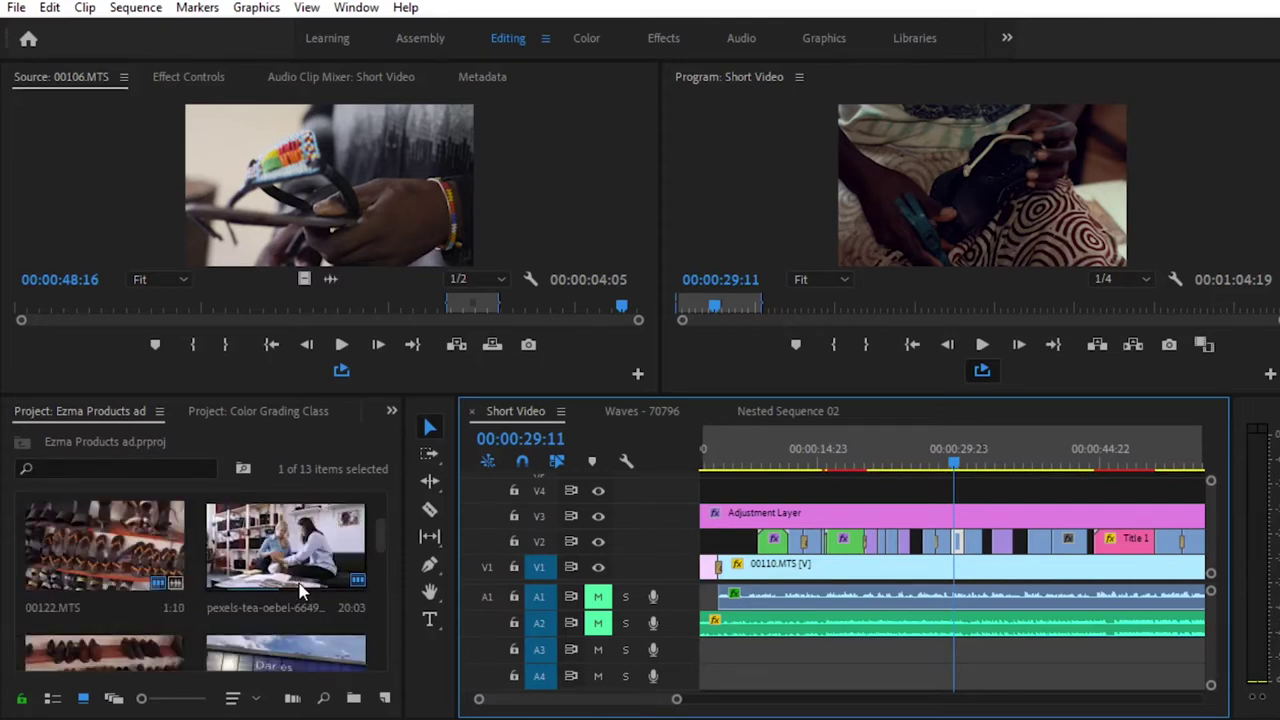
scroll(299, 590, down, 3)
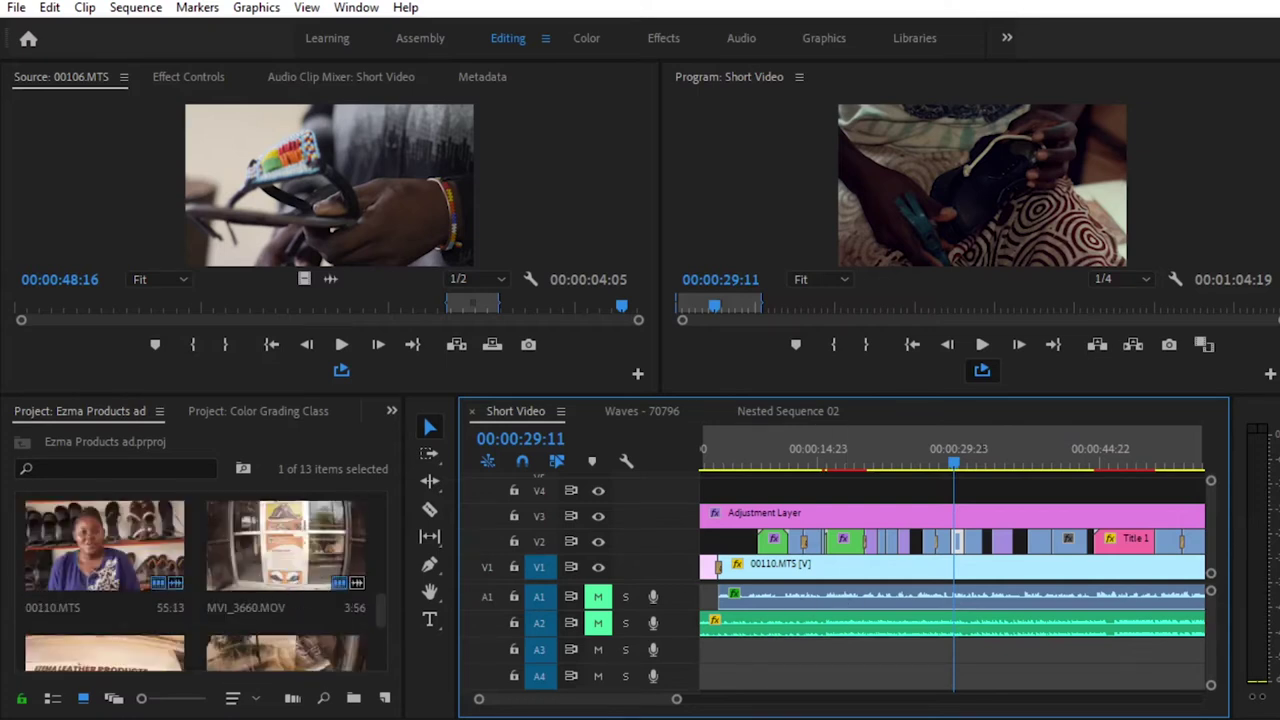
click(560, 672)
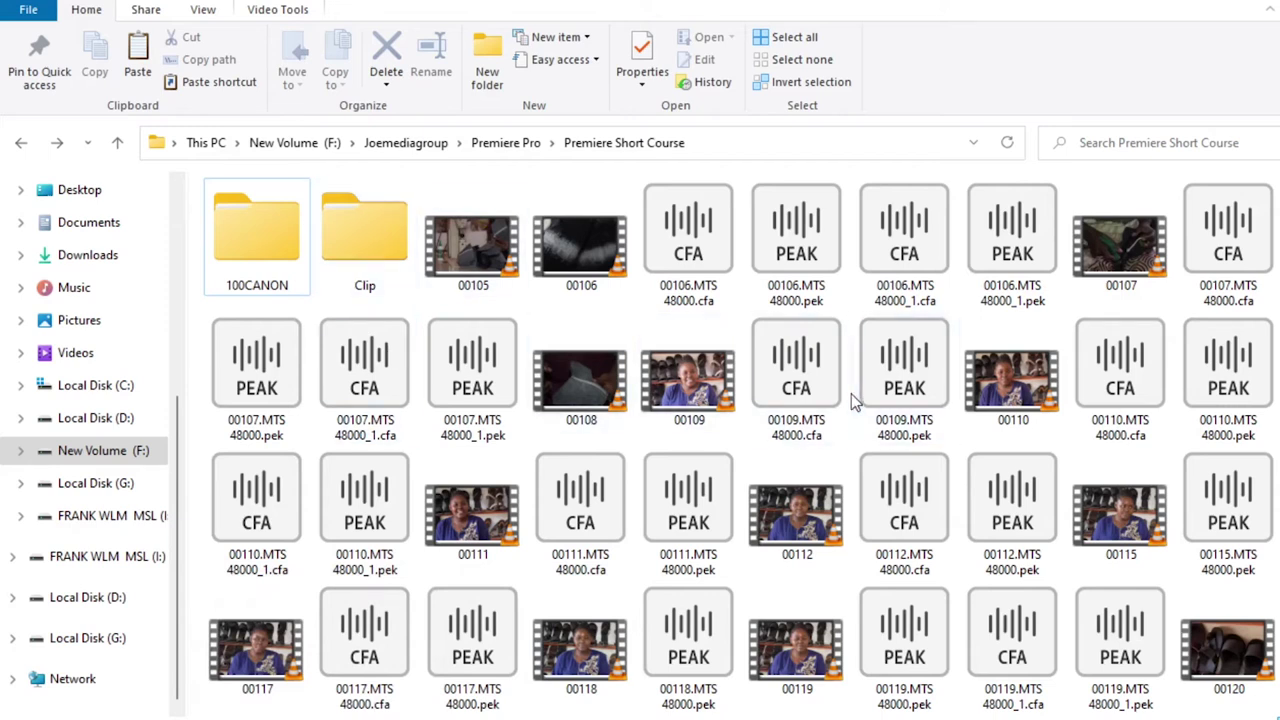
Drag 00107 from the Premiere Short Course folder into the Project bin and open it for preview
click(1080, 285)
drag(1118, 255, 1108, 230)
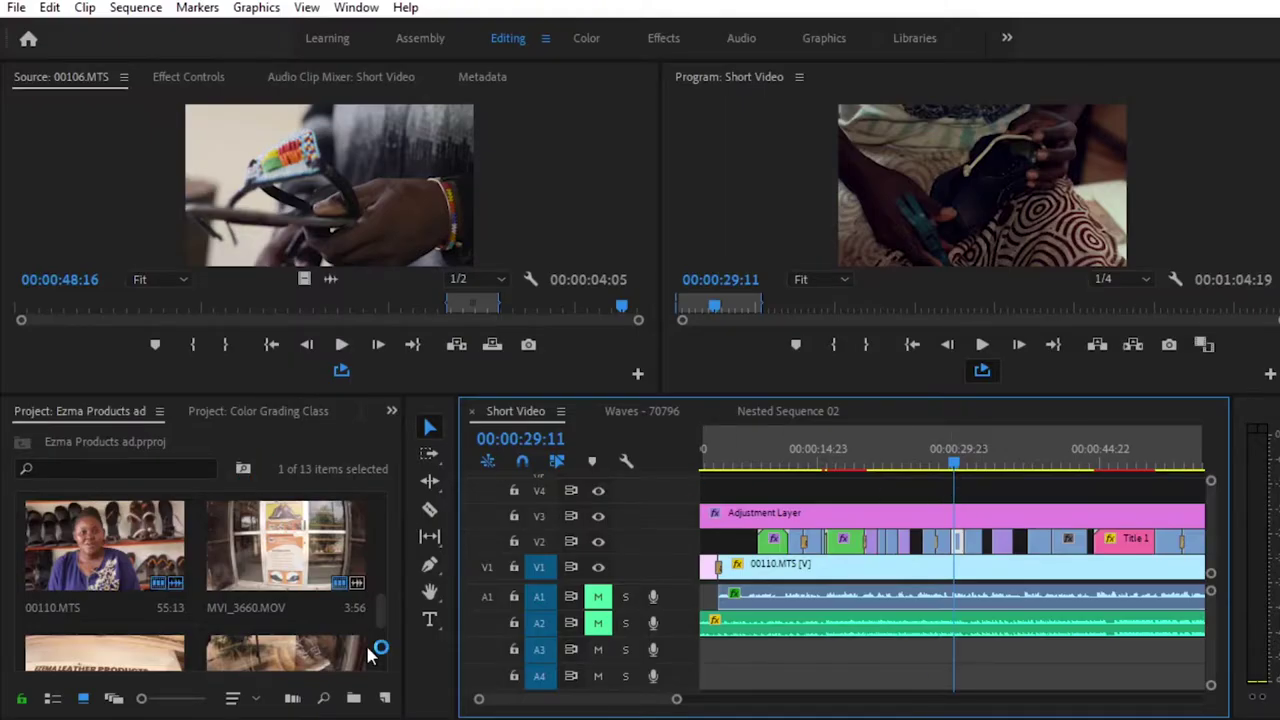
click(540, 660)
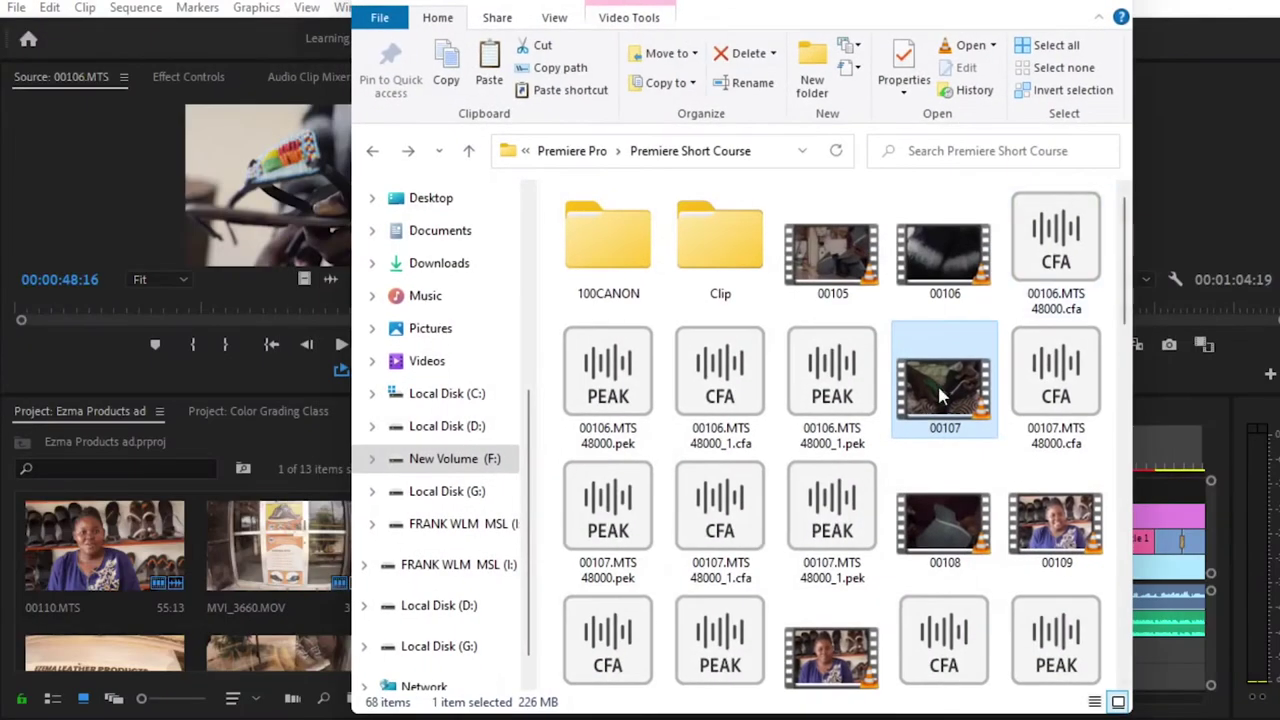
drag(937, 382, 121, 605)
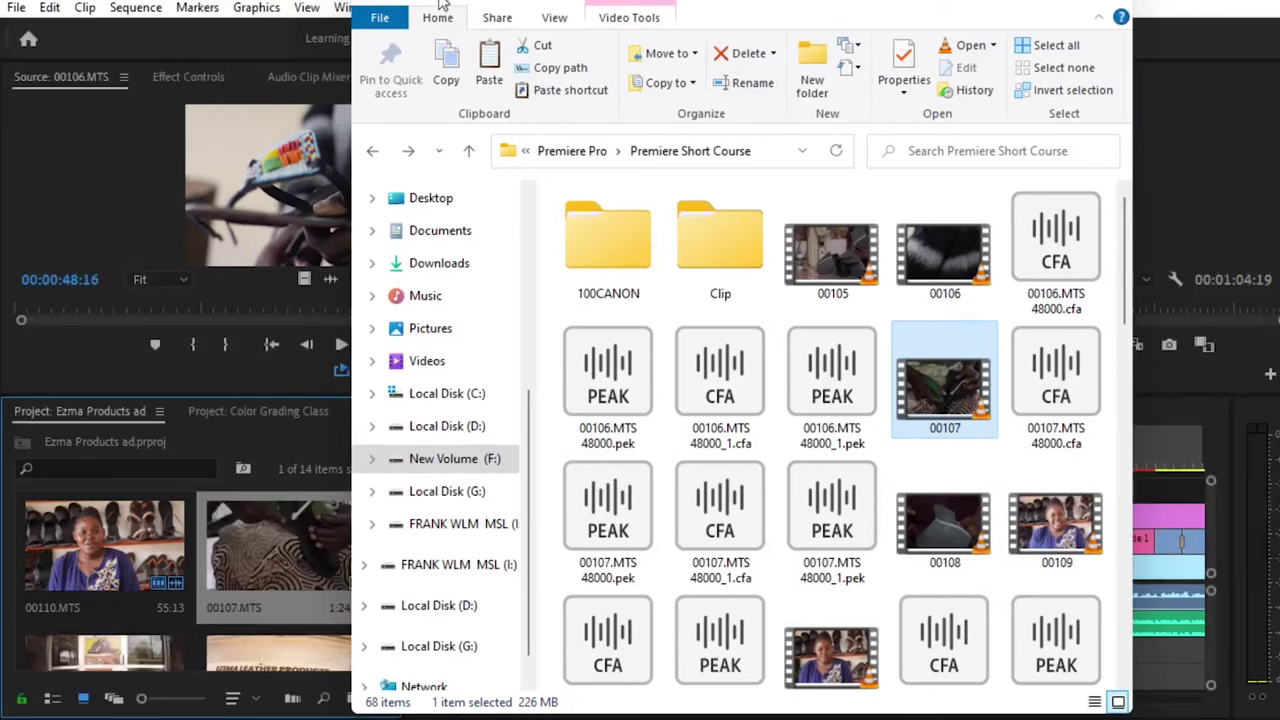
key(alt+Tab)
double_click(330, 572)
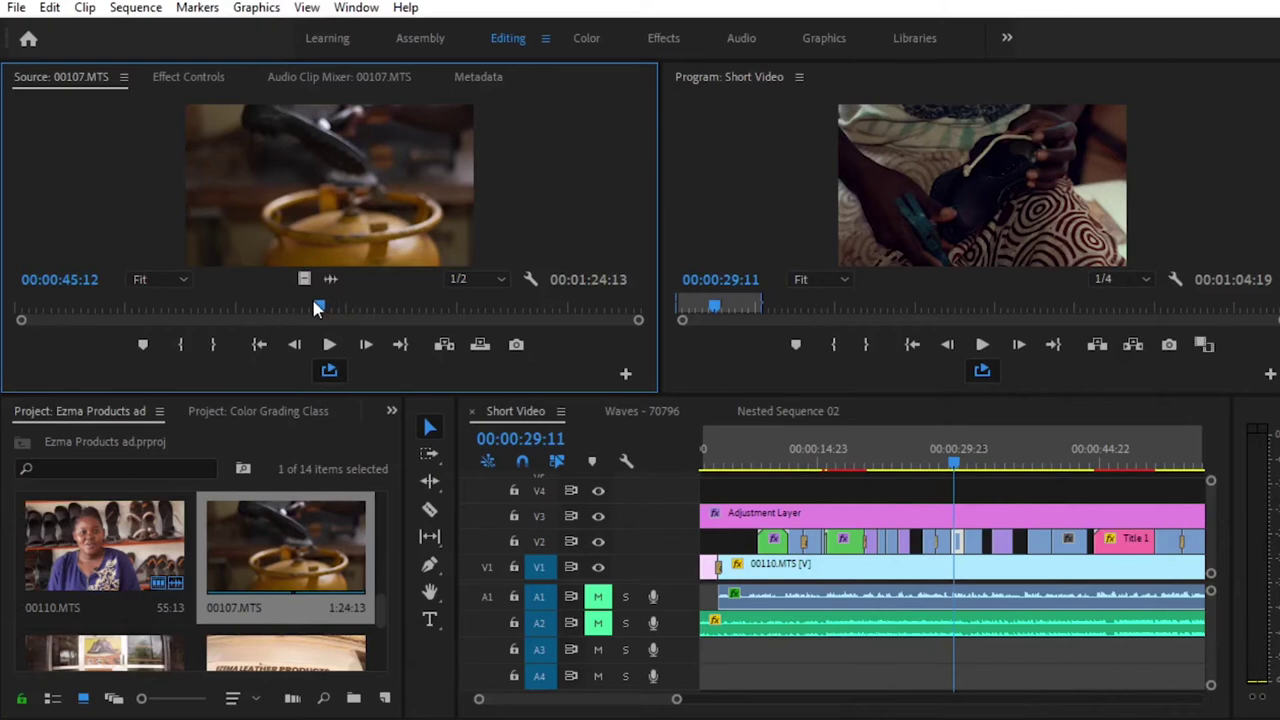
Place 00107.MTS video from 10:15 onto V2 of Waves, then delete it as too long
drag(117, 309, 40, 308)
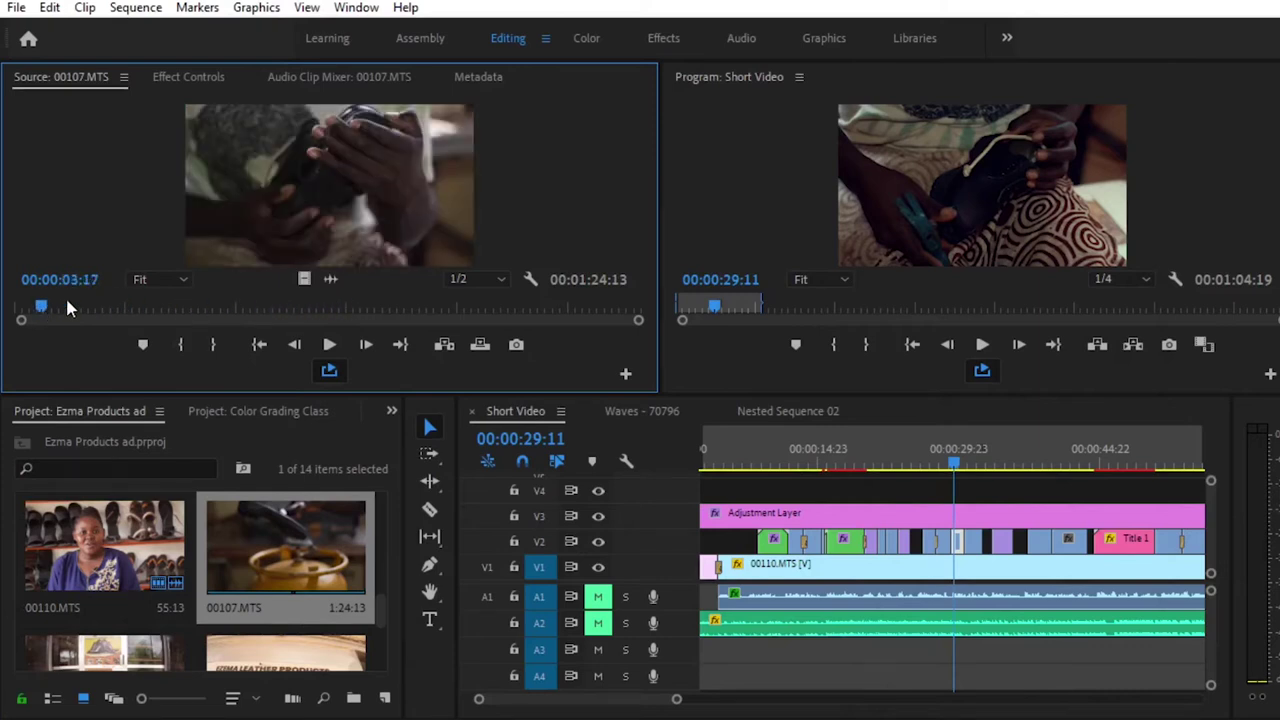
key(space)
click(172, 342)
drag(54, 306, 92, 306)
click(194, 345)
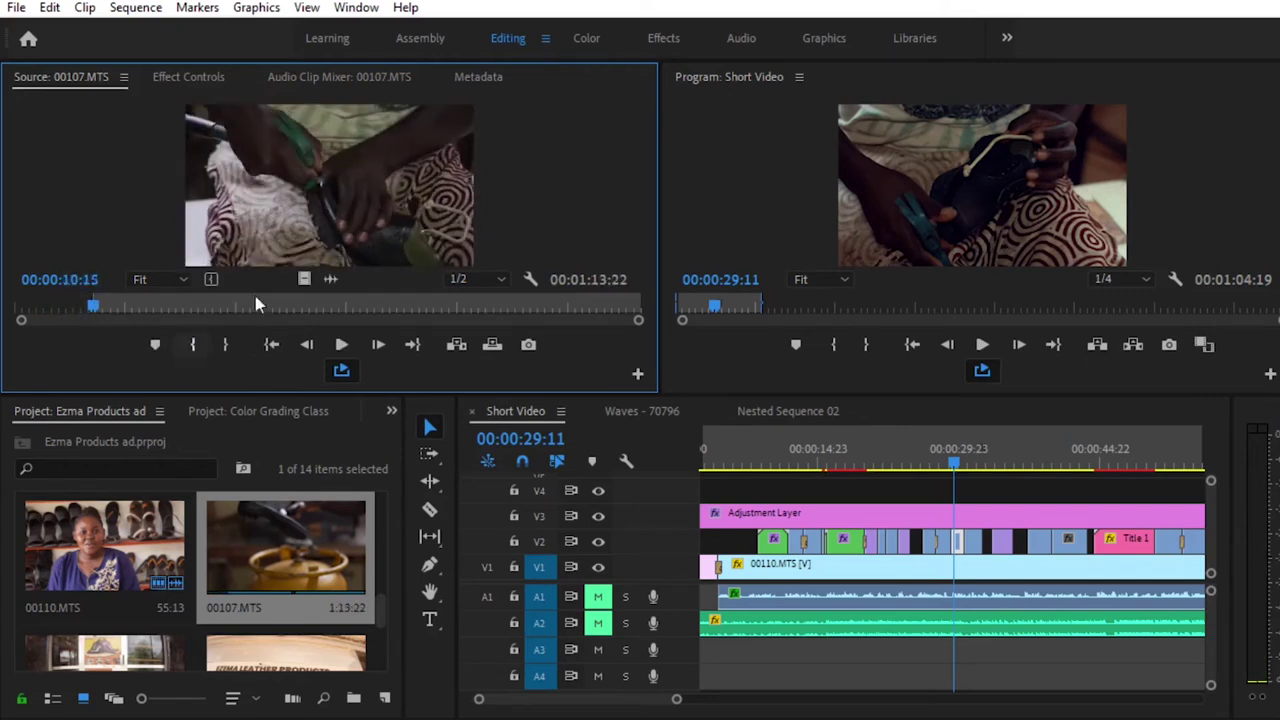
click(652, 415)
drag(305, 279, 926, 535)
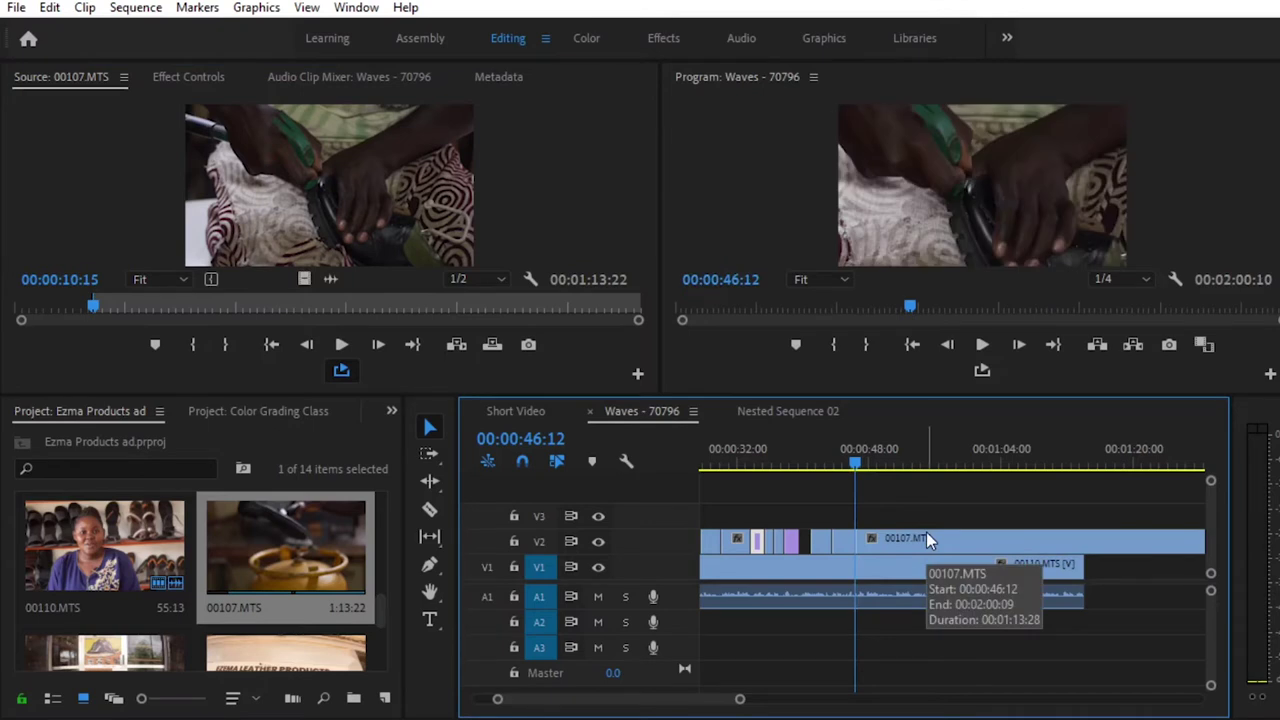
click(952, 548)
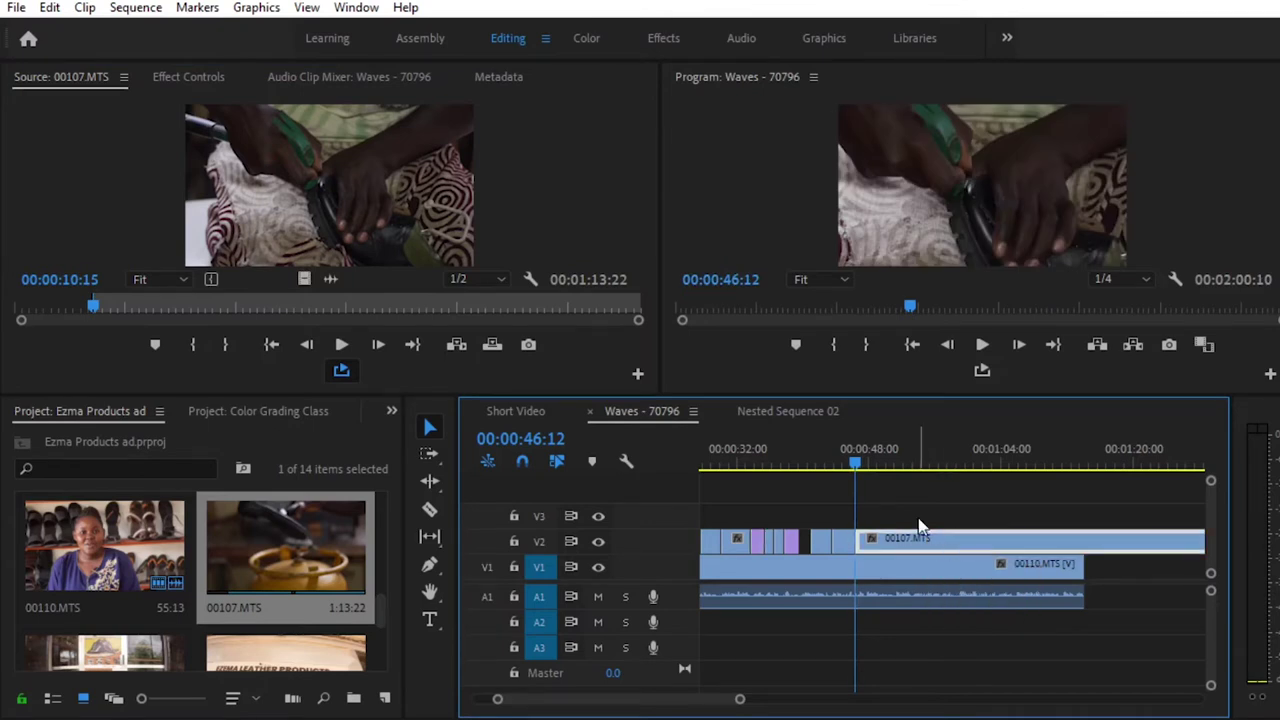
key(Delete)
Mark a 5:17 range of 00107.MTS starting at 16:07 and place it on V2 at 46:12
drag(85, 311, 131, 310)
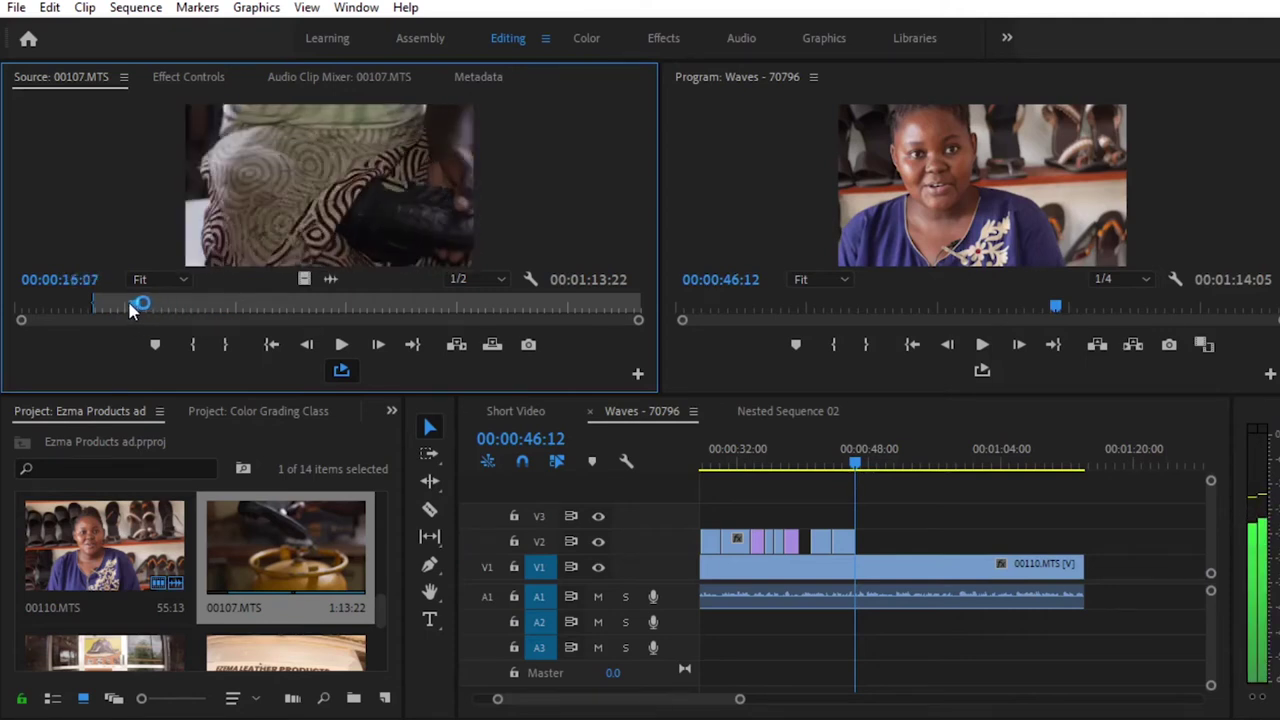
click(190, 343)
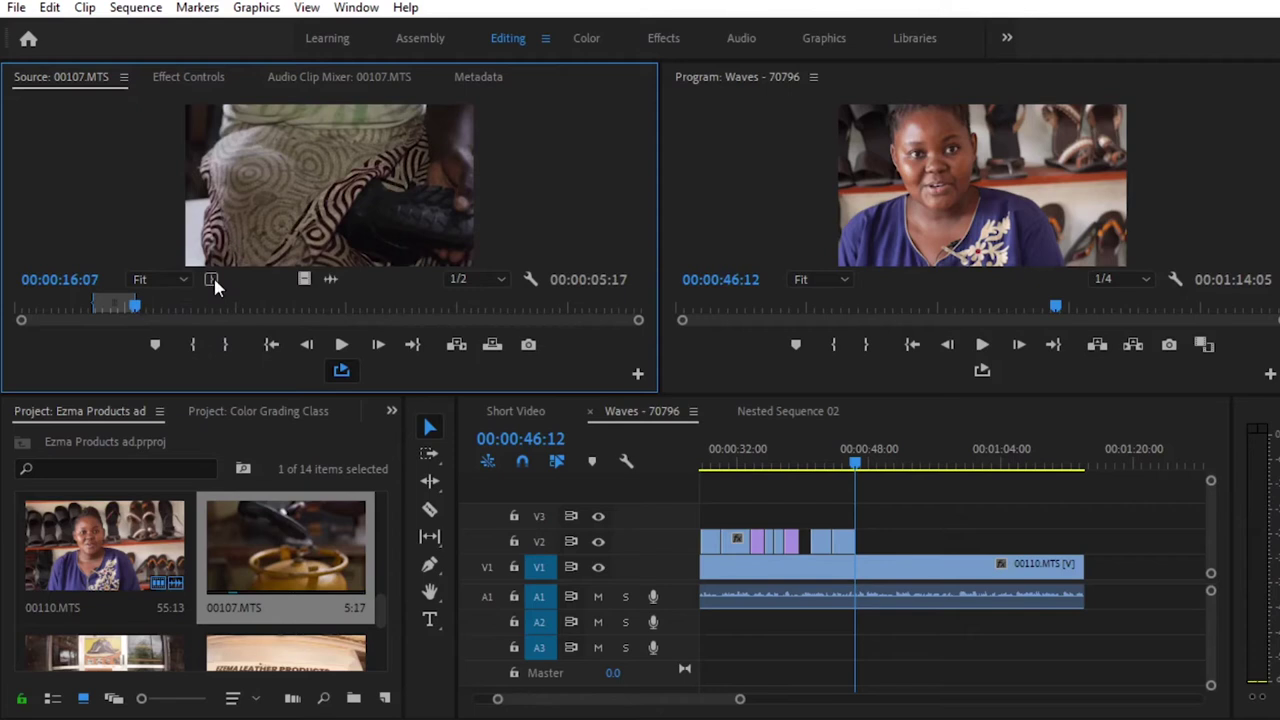
drag(305, 280, 870, 541)
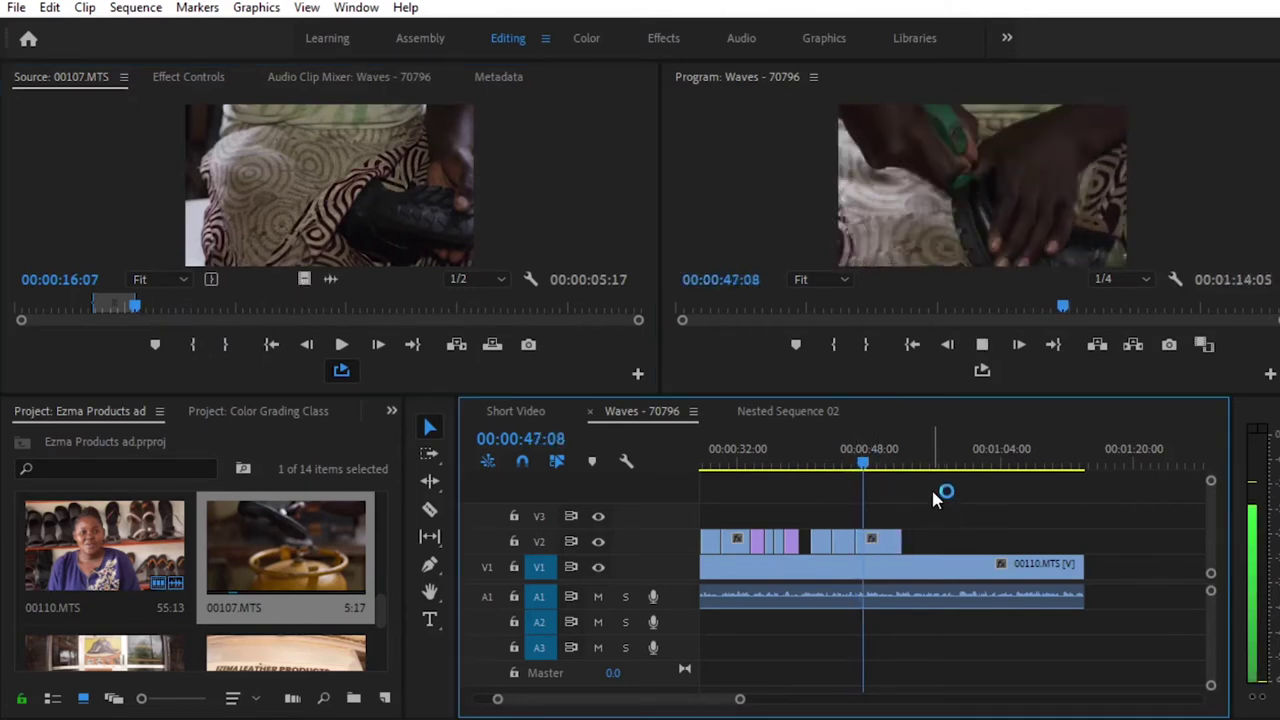
key(space)
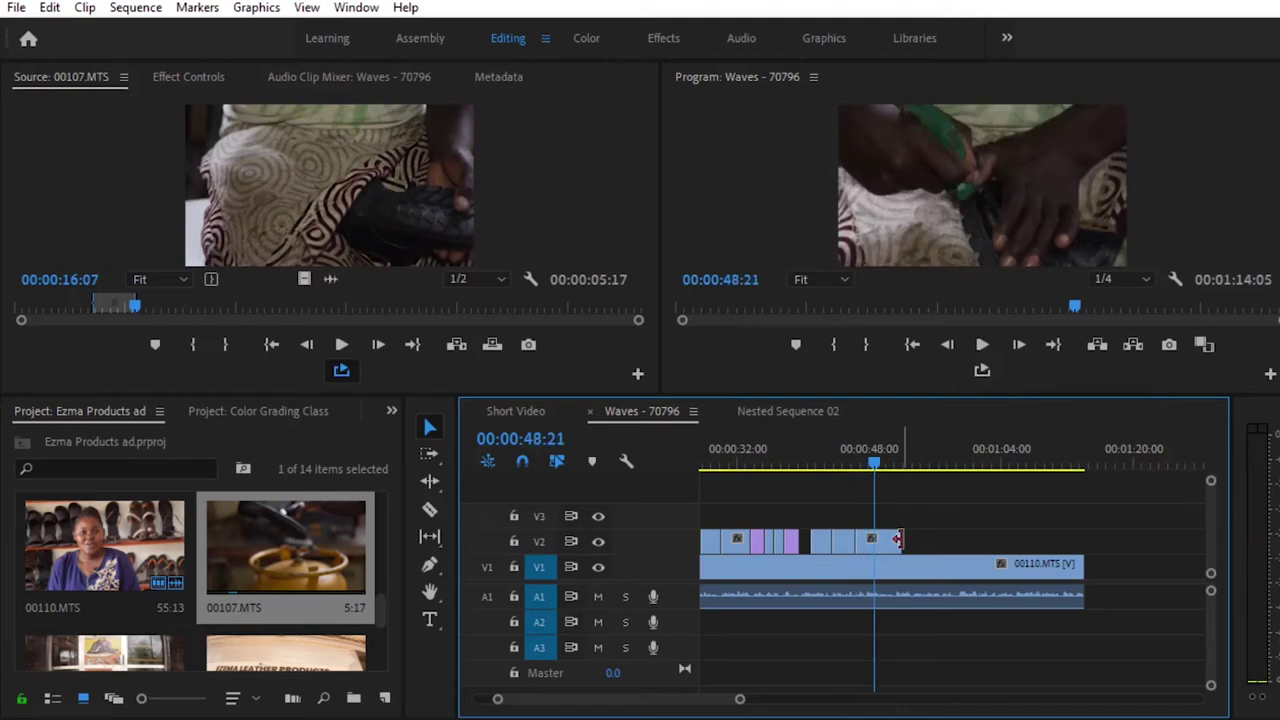
drag(873, 468, 820, 474)
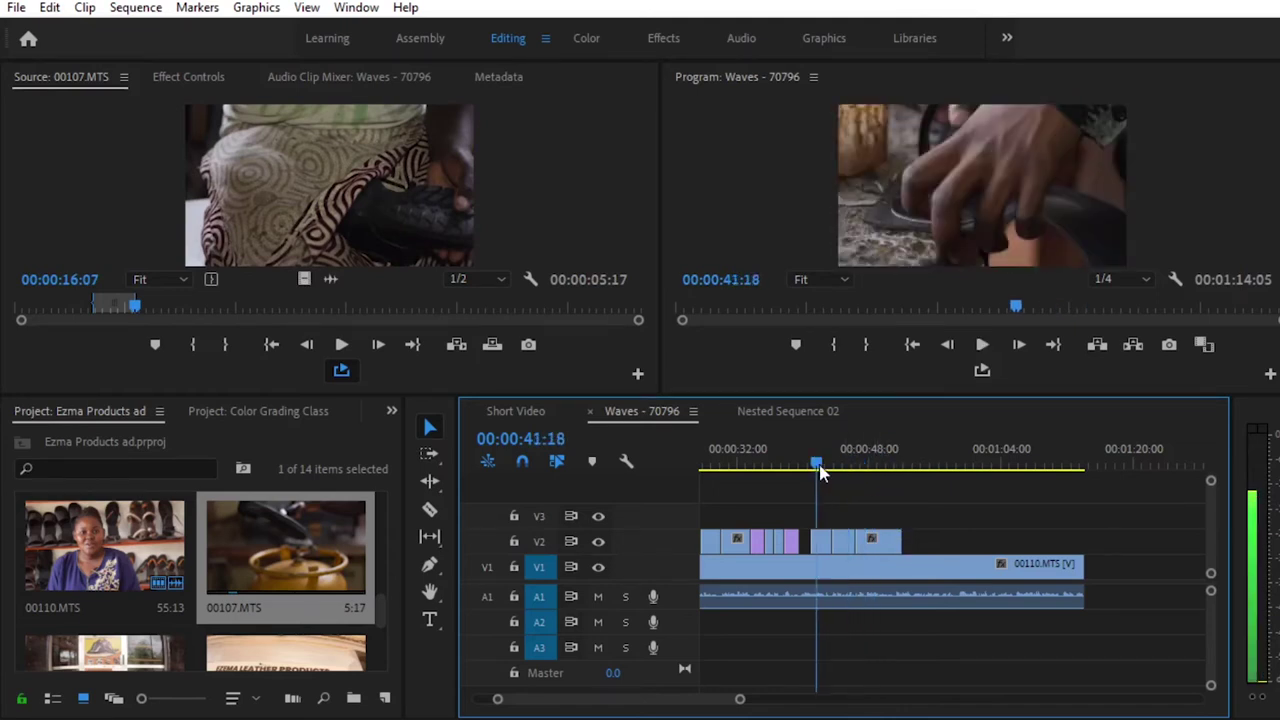
Delete the 00106 clip from V2 and ripple-delete the gap it leaves
drag(820, 474, 803, 464)
key(space)
key(space)
drag(740, 699, 652, 699)
drag(1008, 546, 1002, 560)
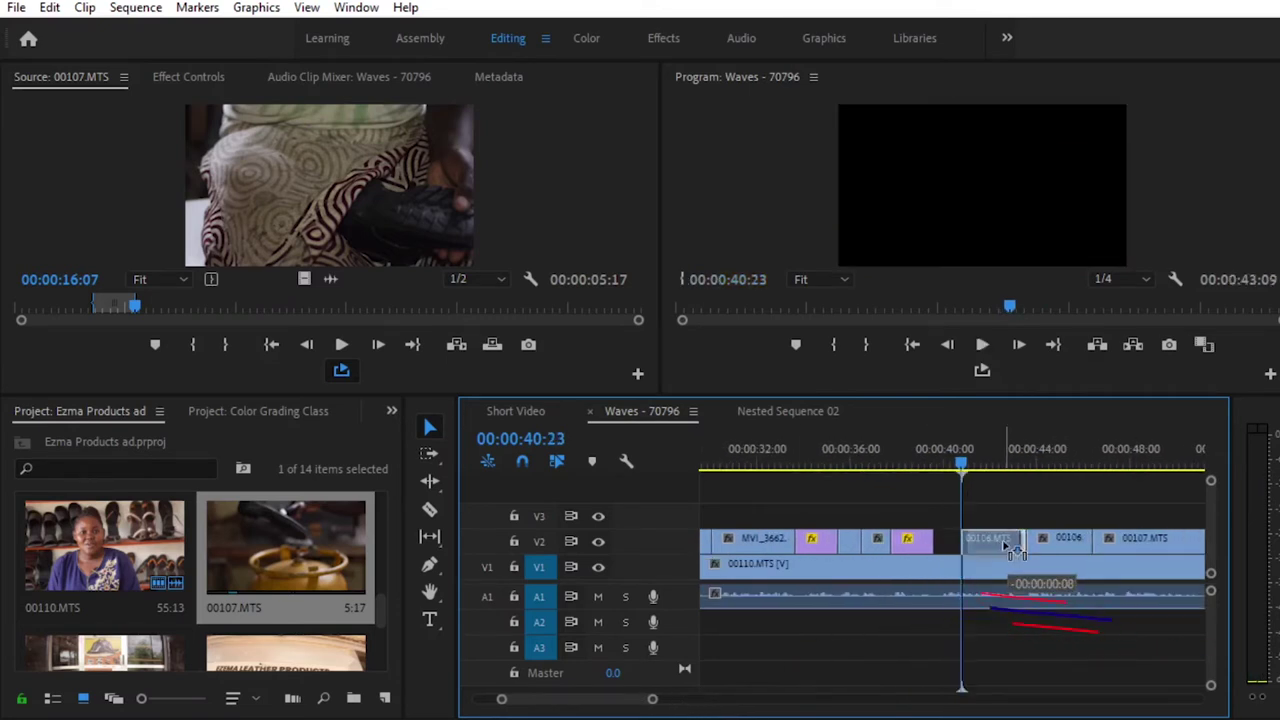
key(space)
key(Delete)
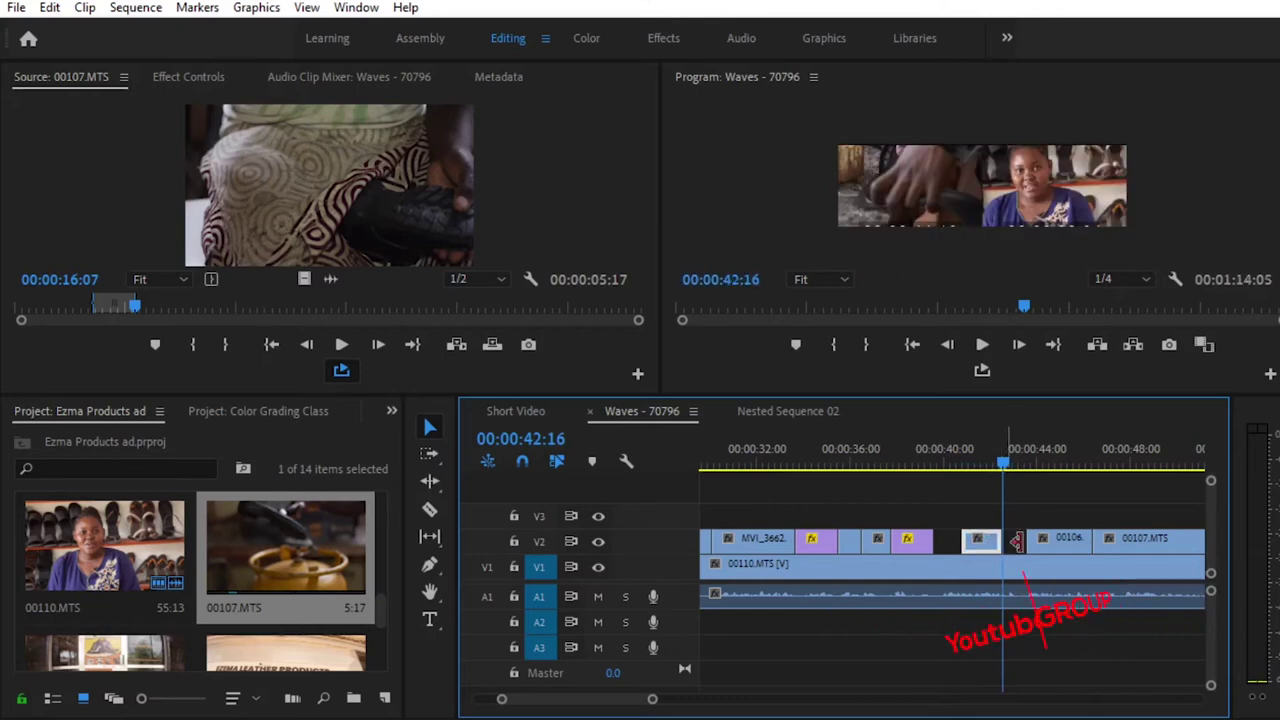
right_click(1022, 556)
click(1030, 556)
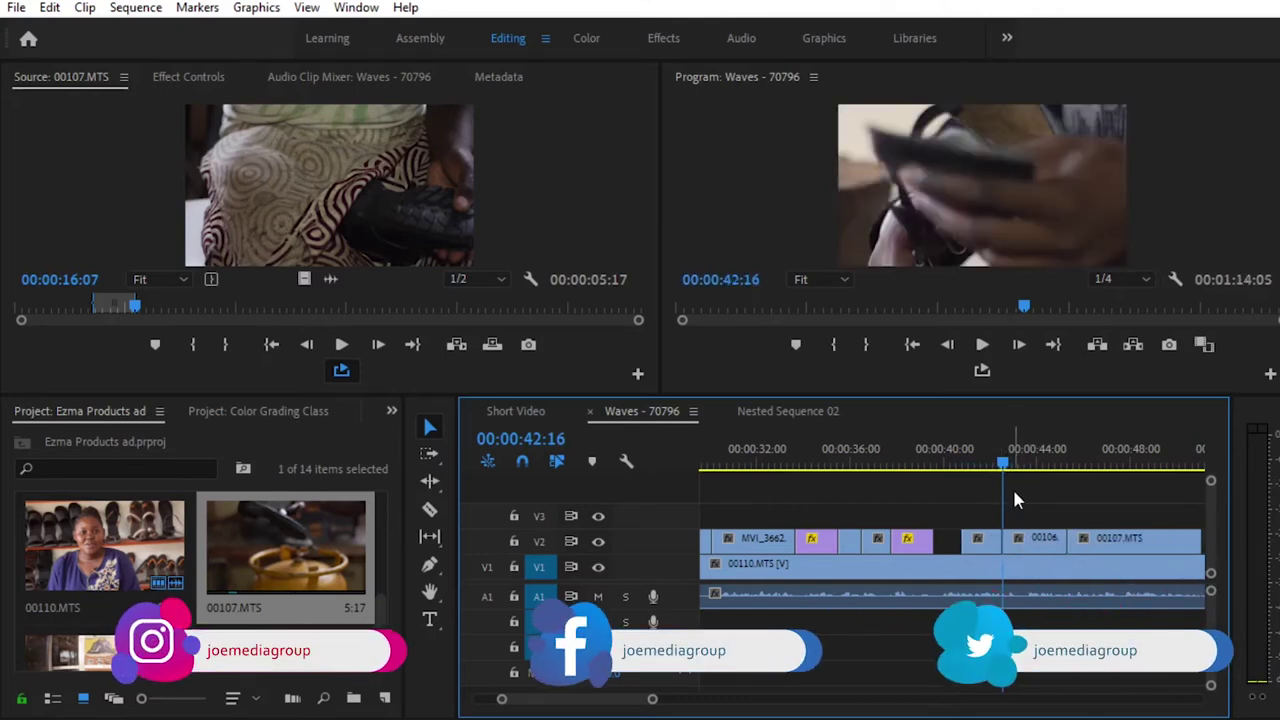
key(space)
key(space)
Trim the end of a V2 clip and ripple-delete the resulting gap
drag(1016, 537, 1013, 550)
right_click(1013, 550)
click(1060, 555)
click(1005, 470)
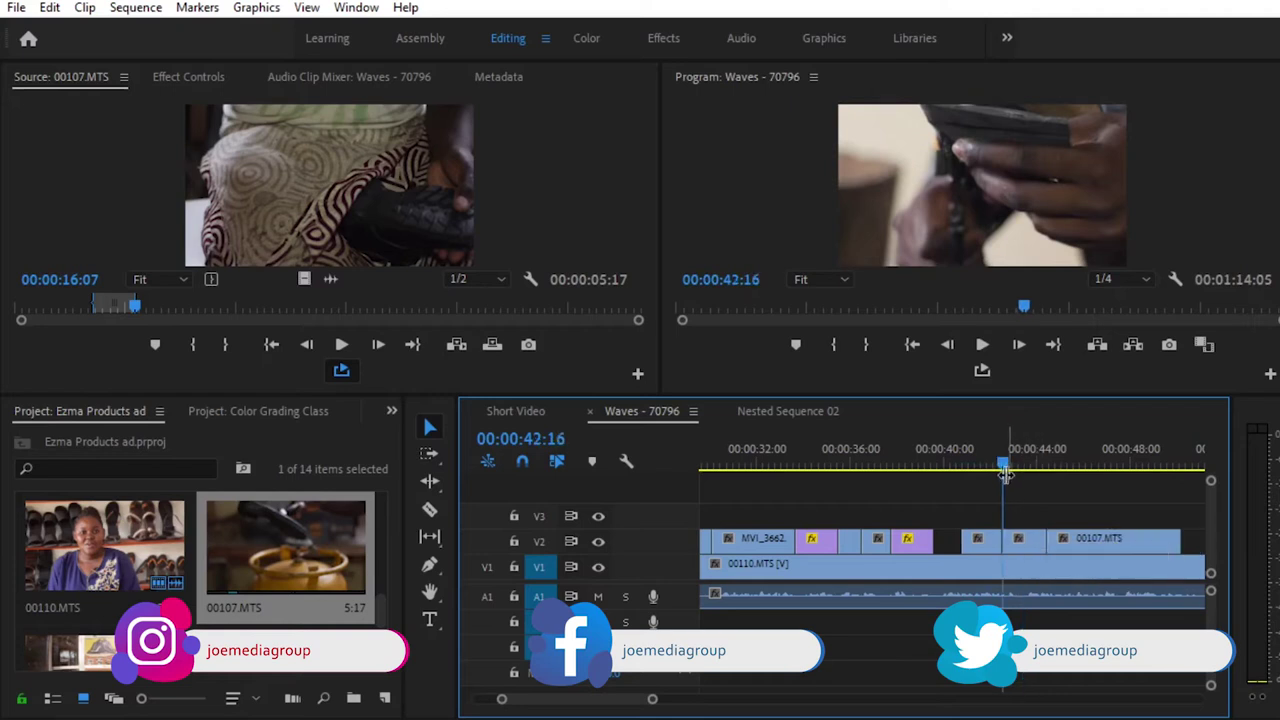
click(998, 470)
key(space)
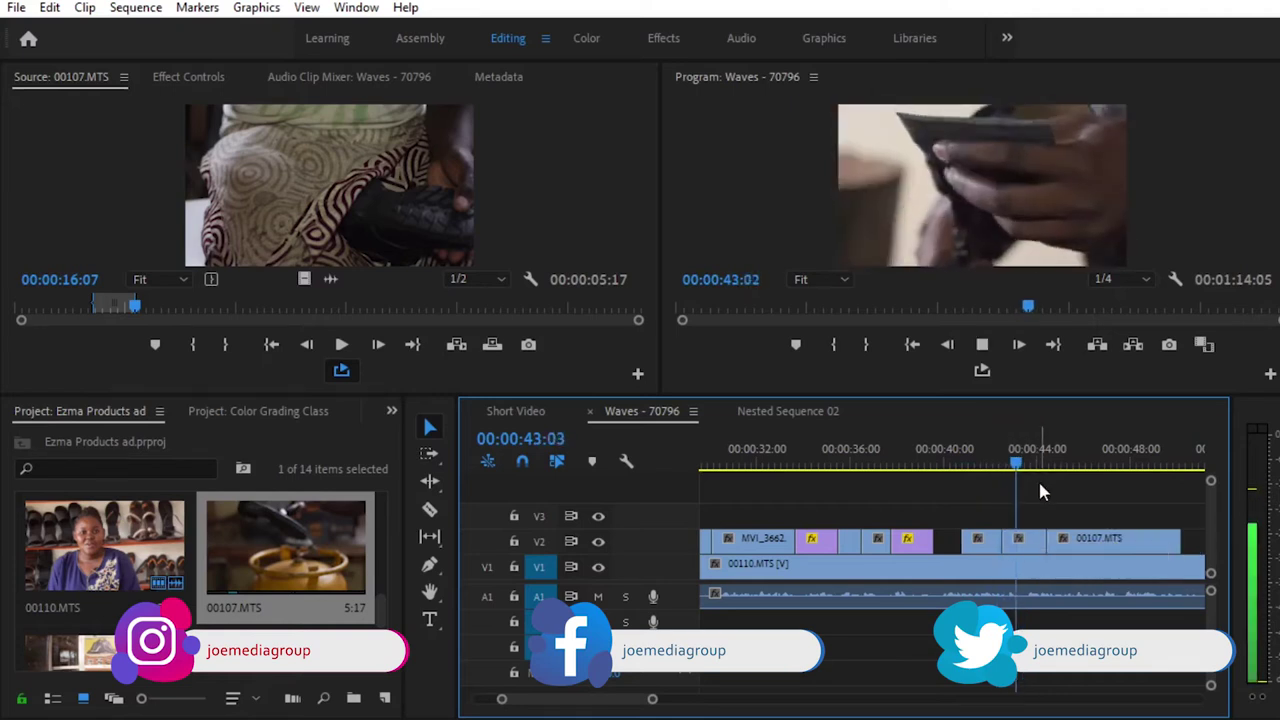
key(space)
Trim the V2 clip to 43:22, close the gap, end 00107 at 45:28, and save
key(space)
key(Left)
key(Left)
key(Left)
key(Left)
drag(1040, 541, 1038, 540)
right_click(1065, 551)
click(1080, 553)
key(space)
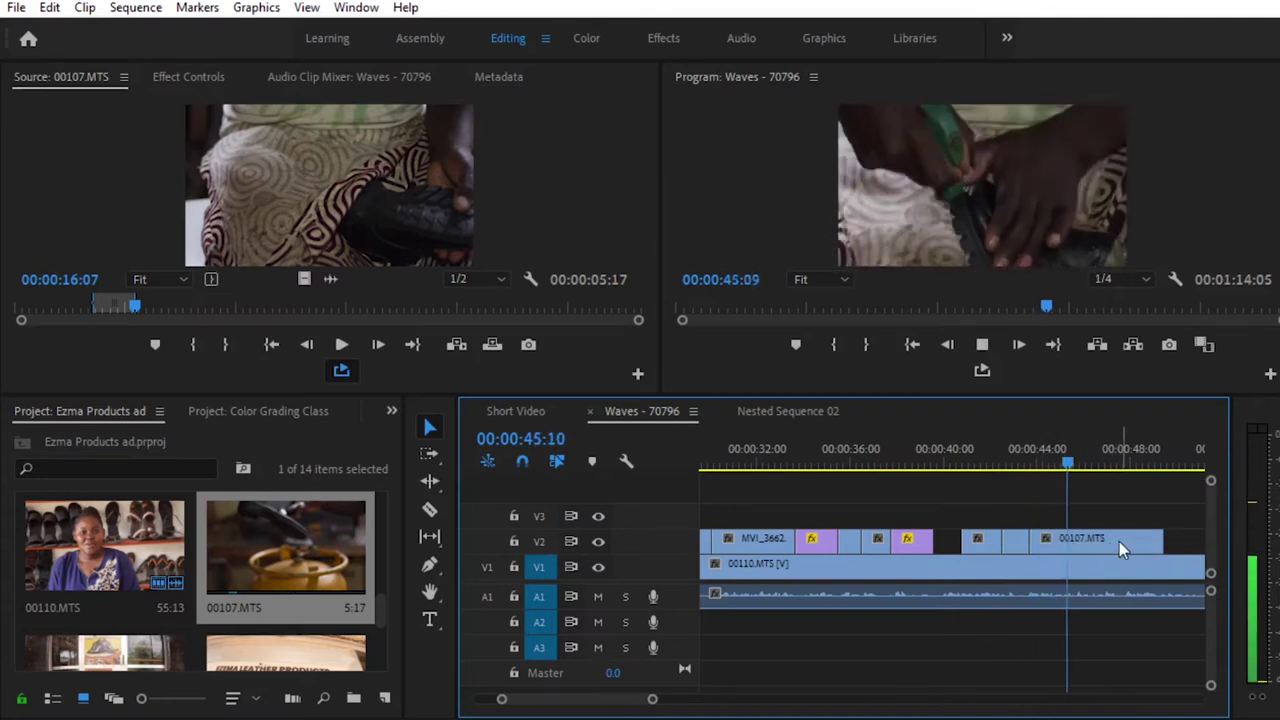
key(space)
drag(1146, 544, 1082, 543)
key(ctrl+s)
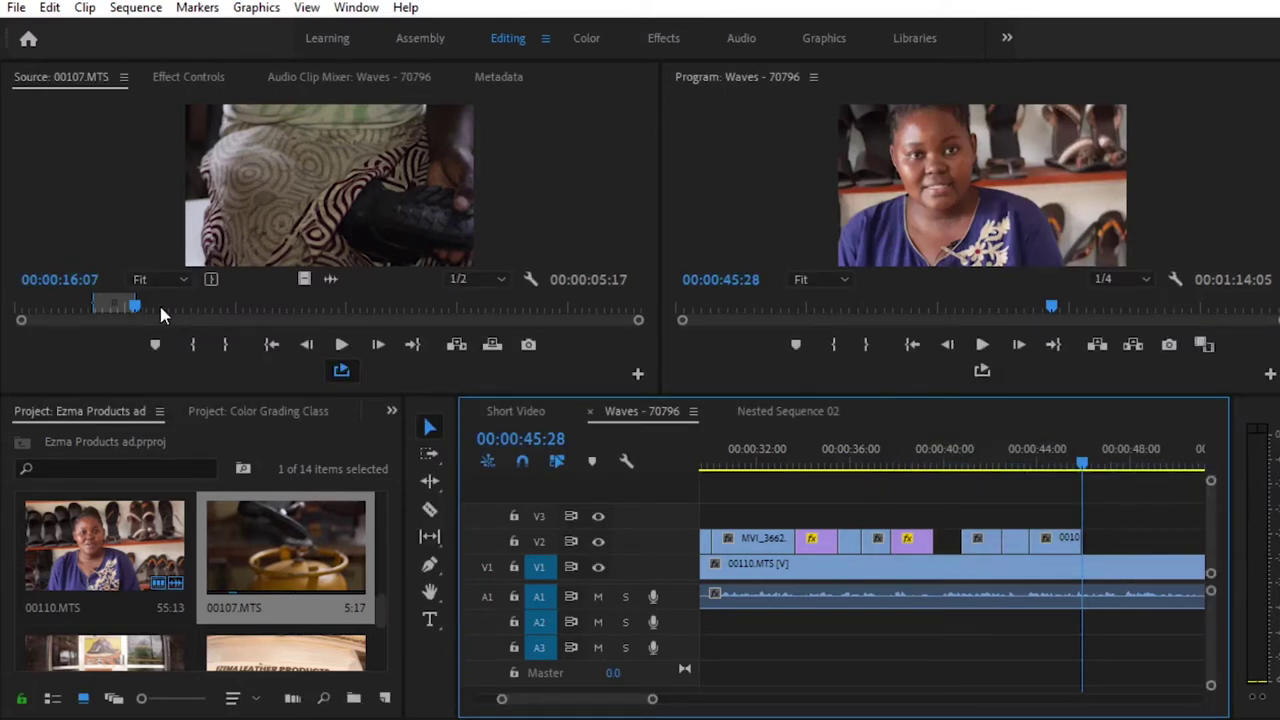
Mark a 2:20 gas-cylinder shot in 00107.MTS with In and Out points
click(148, 247)
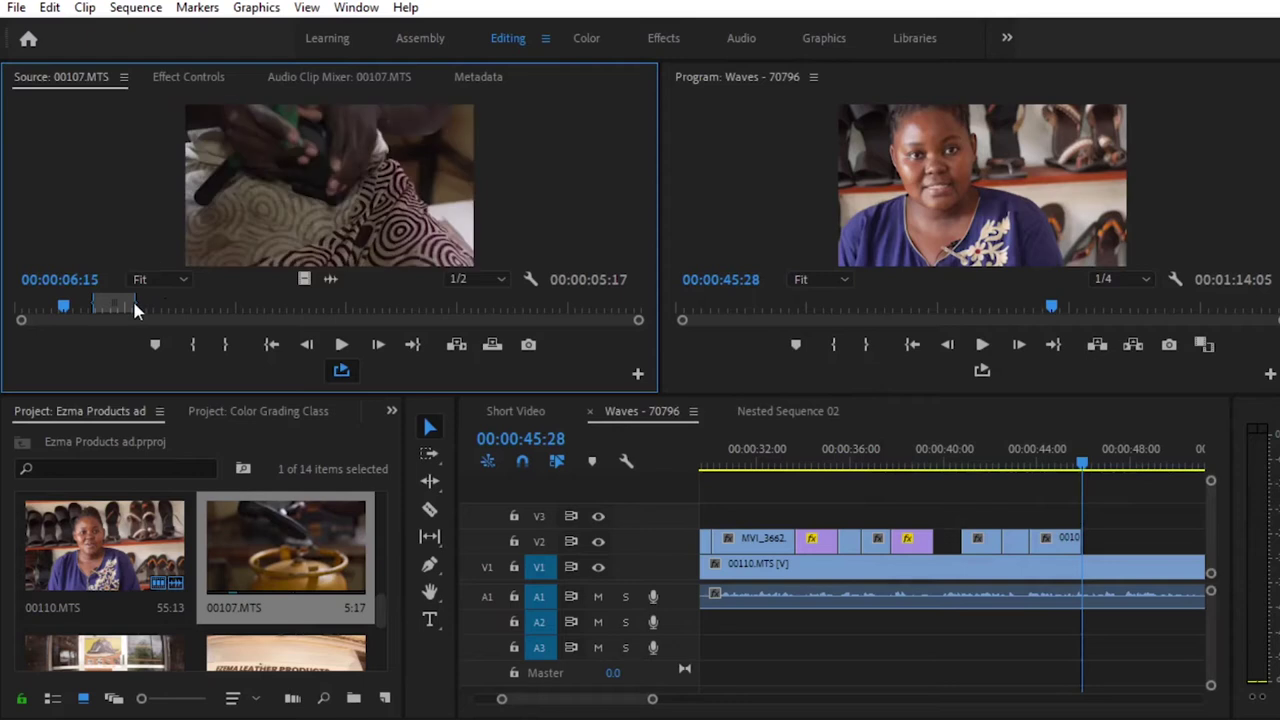
mouse_move(175, 298)
mouse_down()
mouse_move(545, 320)
mouse_move(252, 304)
mouse_up()
click(193, 344)
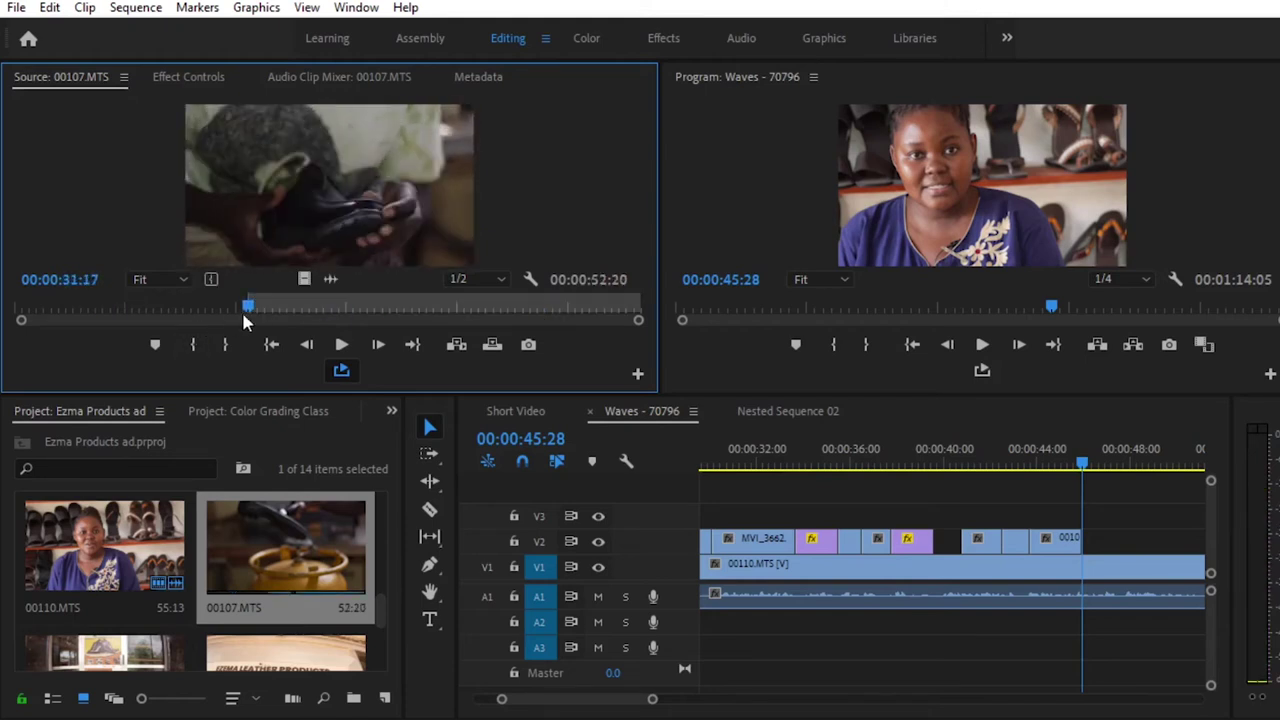
key(space)
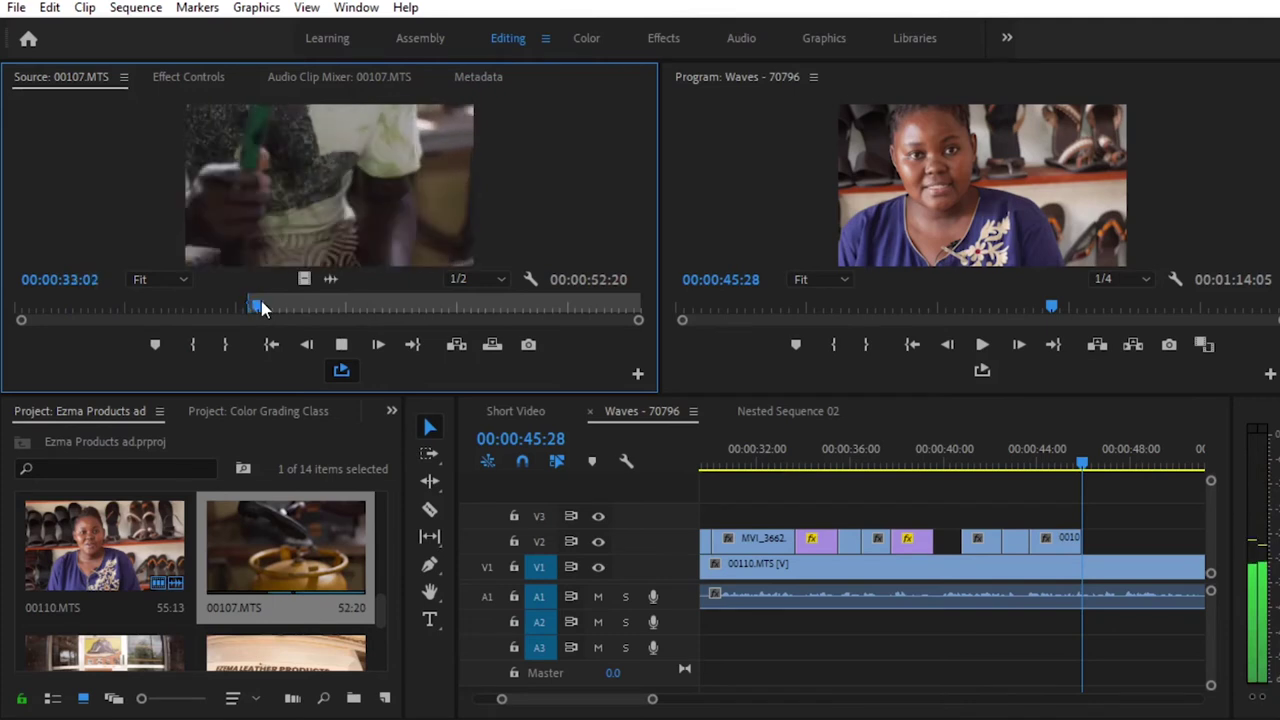
click(265, 306)
drag(266, 308, 363, 310)
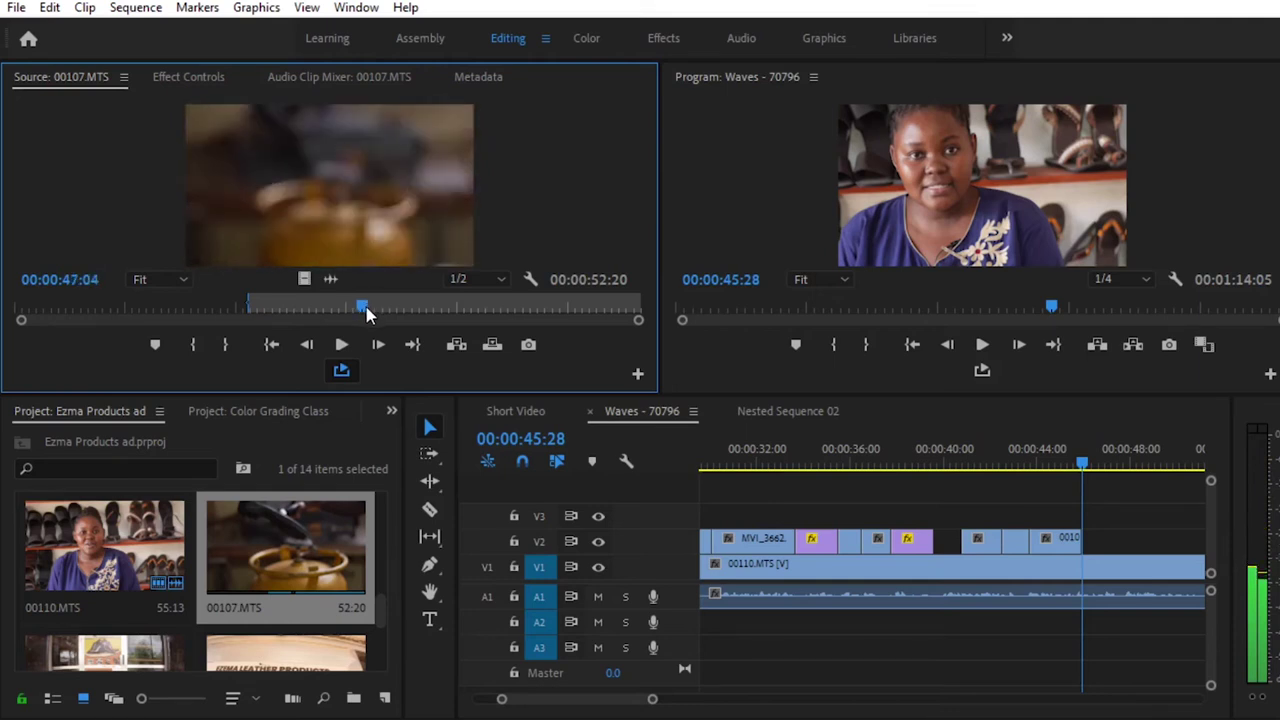
key(space)
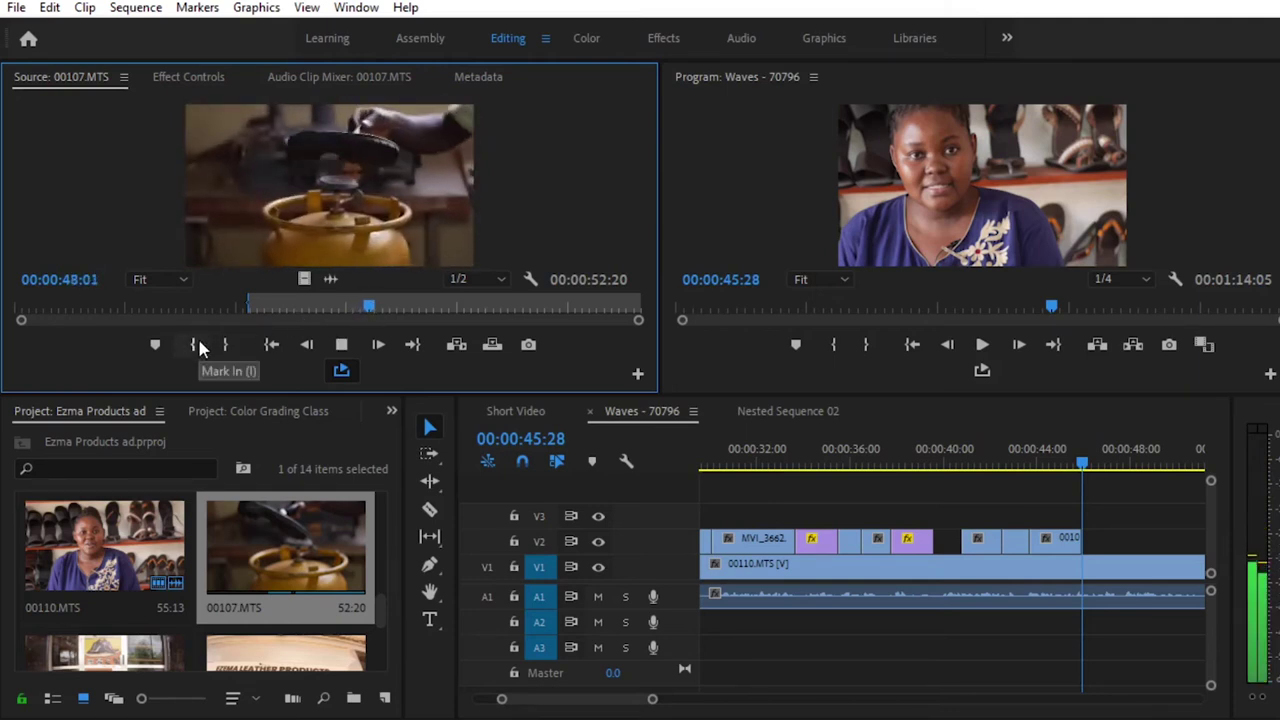
click(197, 344)
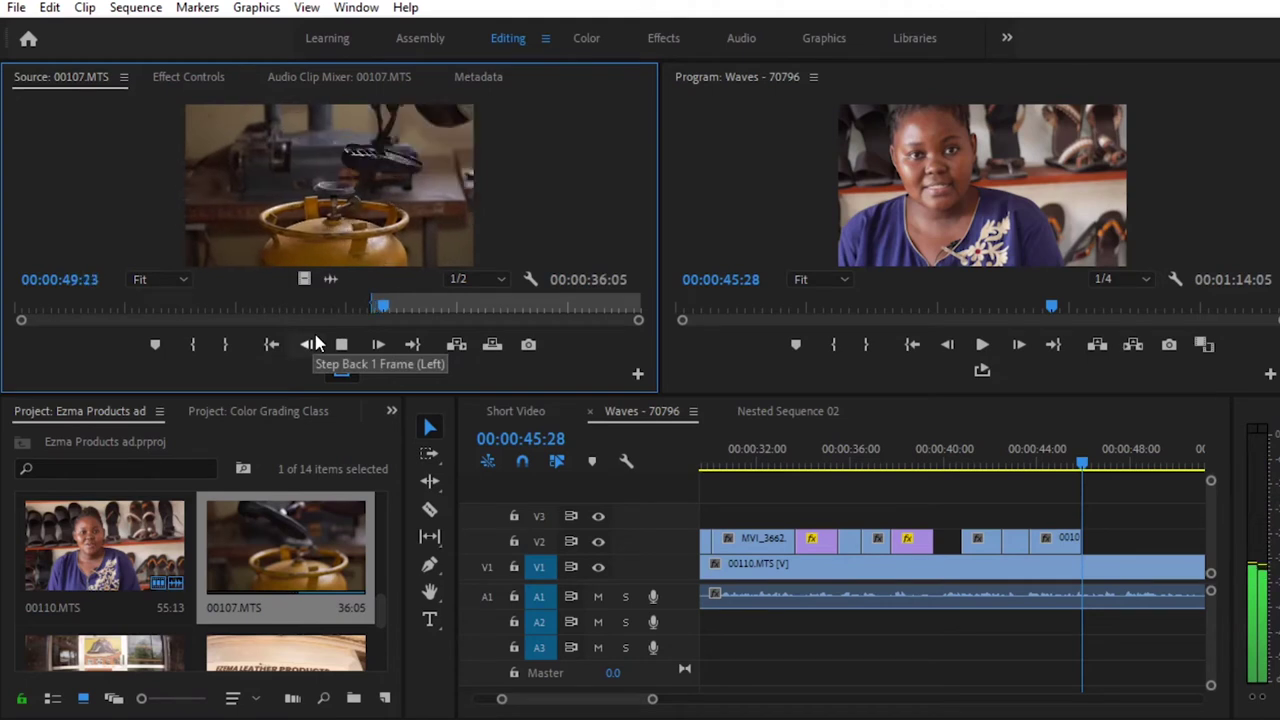
click(225, 344)
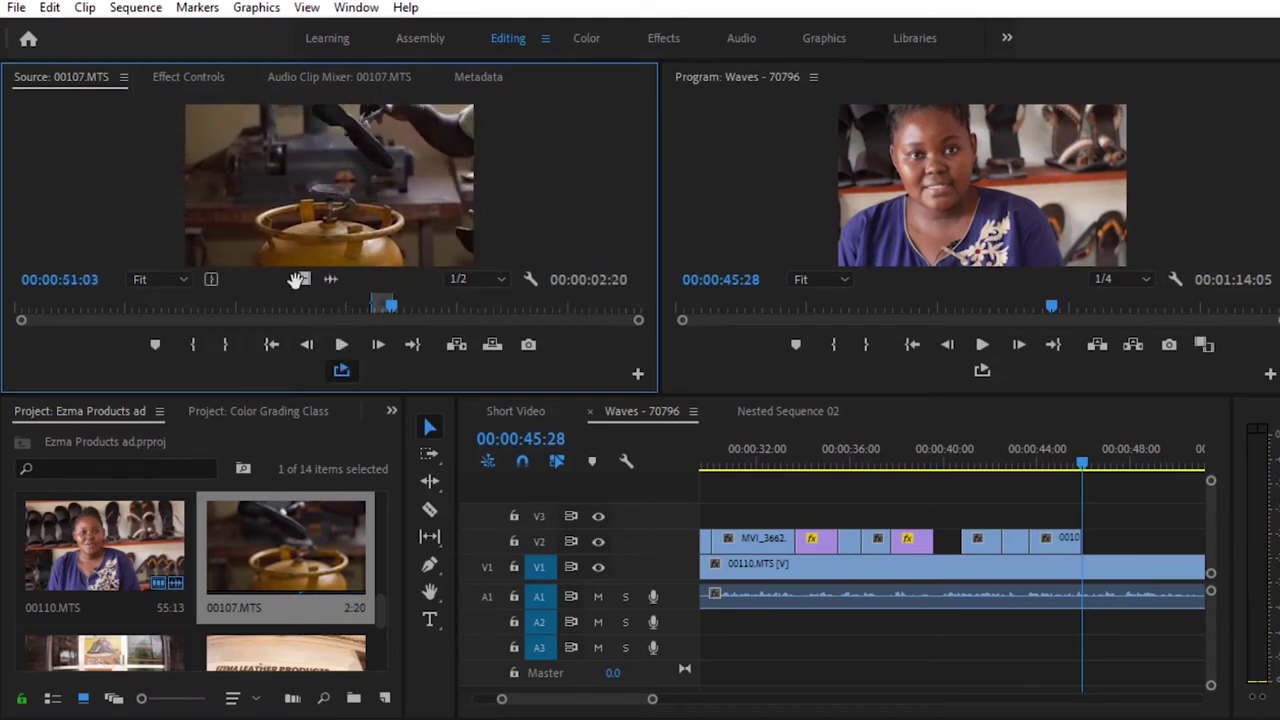
Place the gas-cylinder shot at the end of the V2 B-roll, trim it to 47:20, and save
drag(304, 279, 1092, 540)
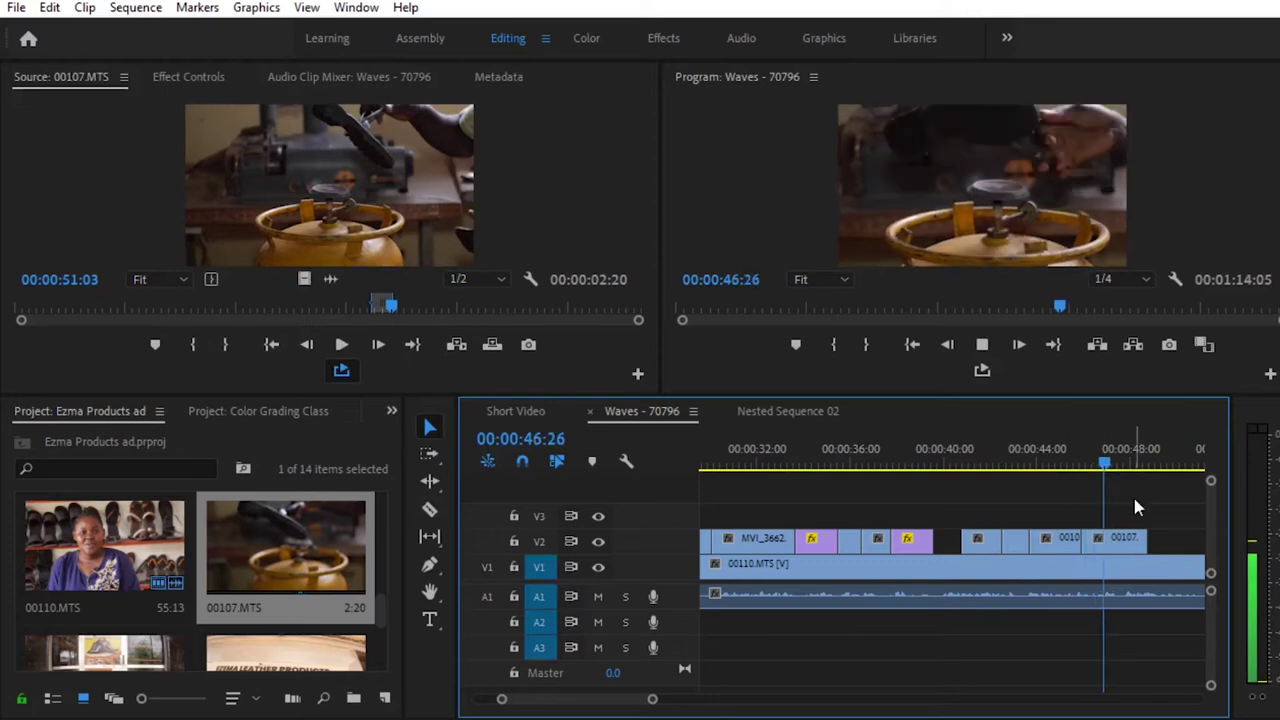
key(space)
key(space)
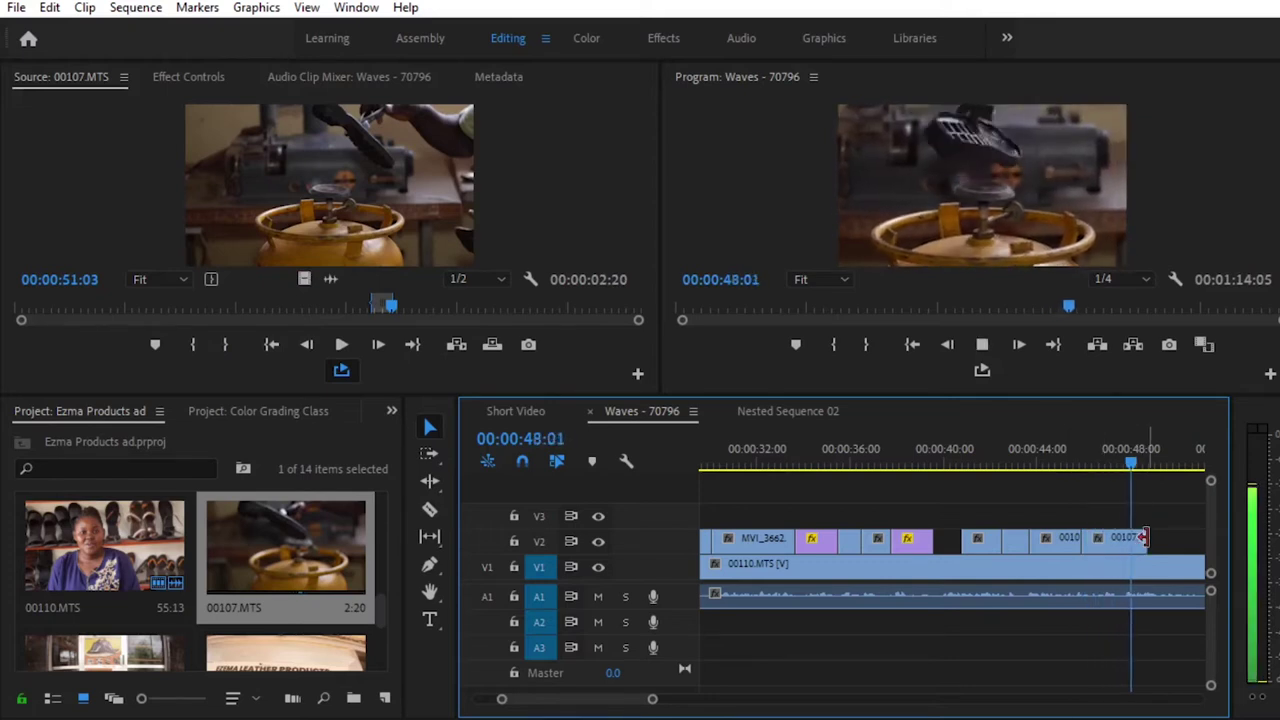
key(space)
drag(1148, 466, 1118, 468)
key(space)
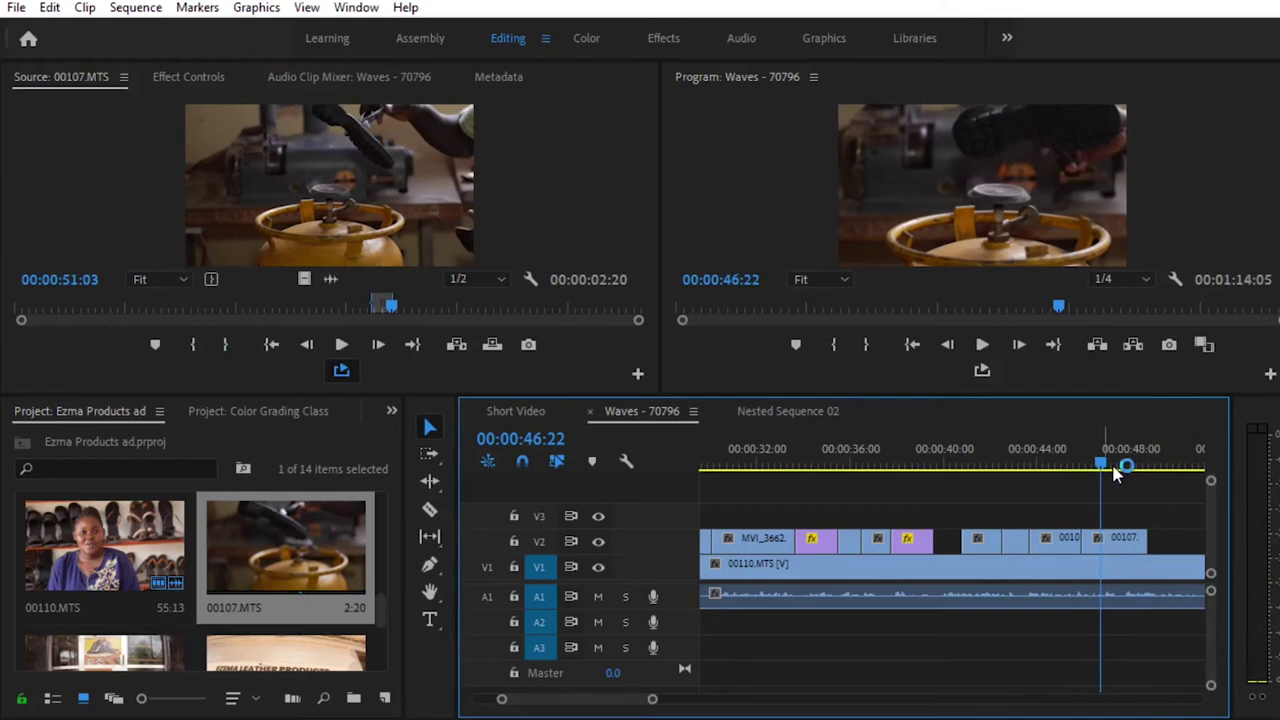
key(space)
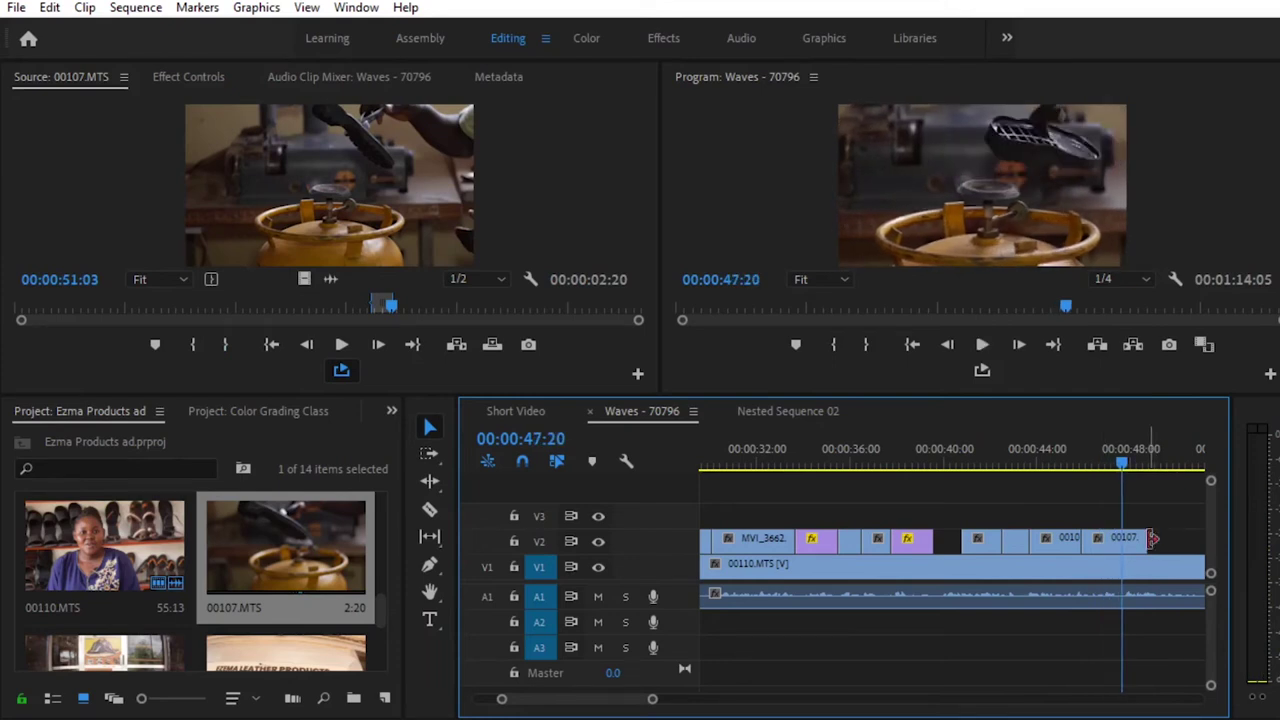
drag(1152, 538, 1122, 538)
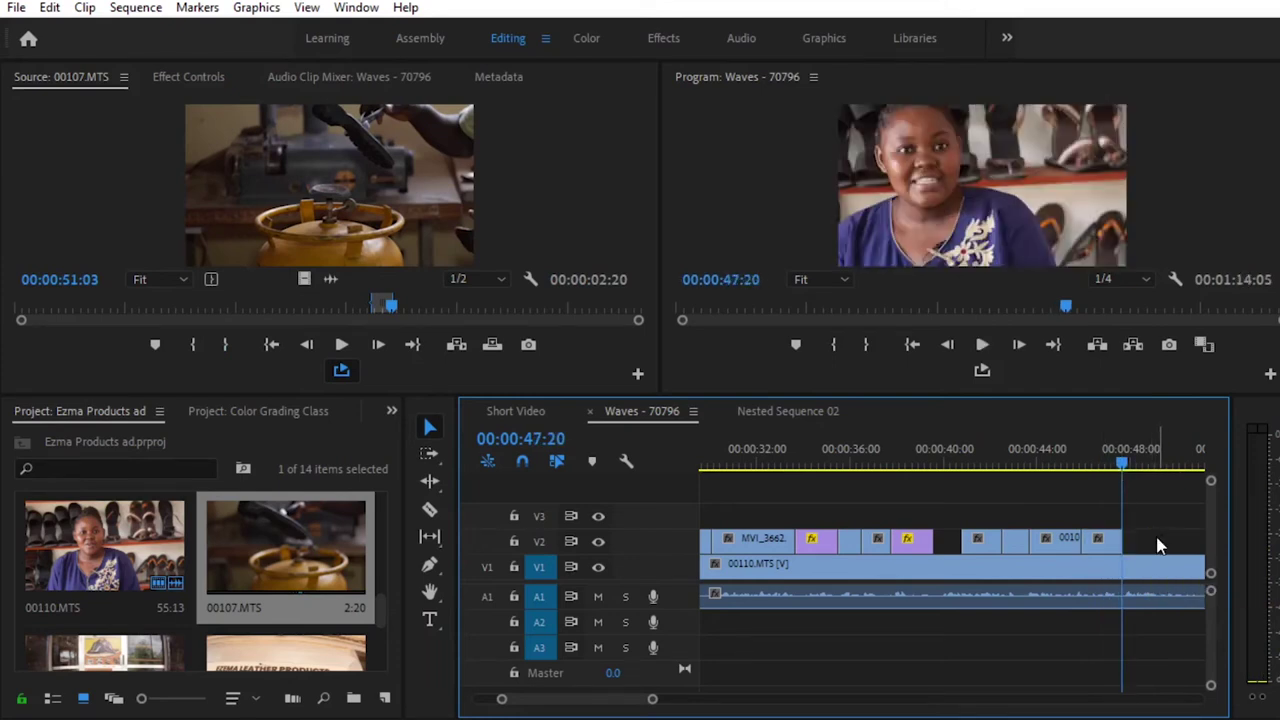
key(ctrl+s)
key(space)
key(space)
Zoom the timeline out and park the playhead at 48:10 near the end of the B-roll
drag(646, 698, 700, 698)
key(space)
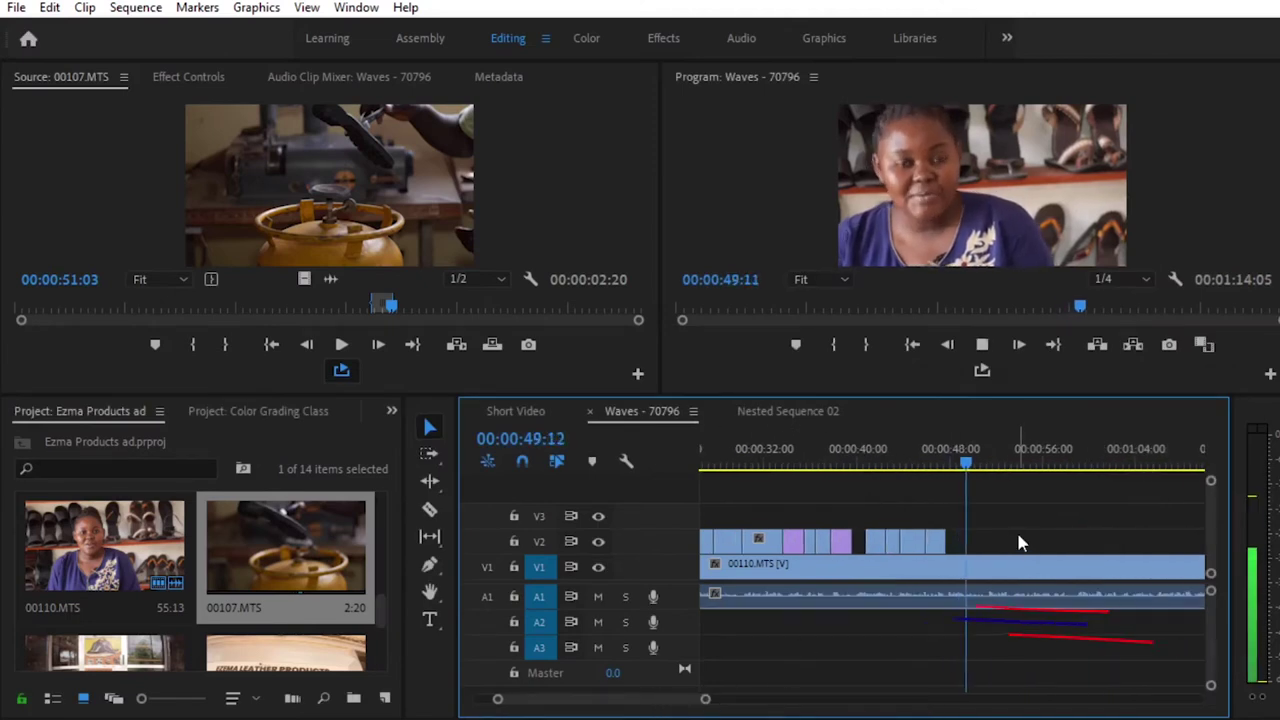
click(984, 466)
drag(984, 472, 958, 477)
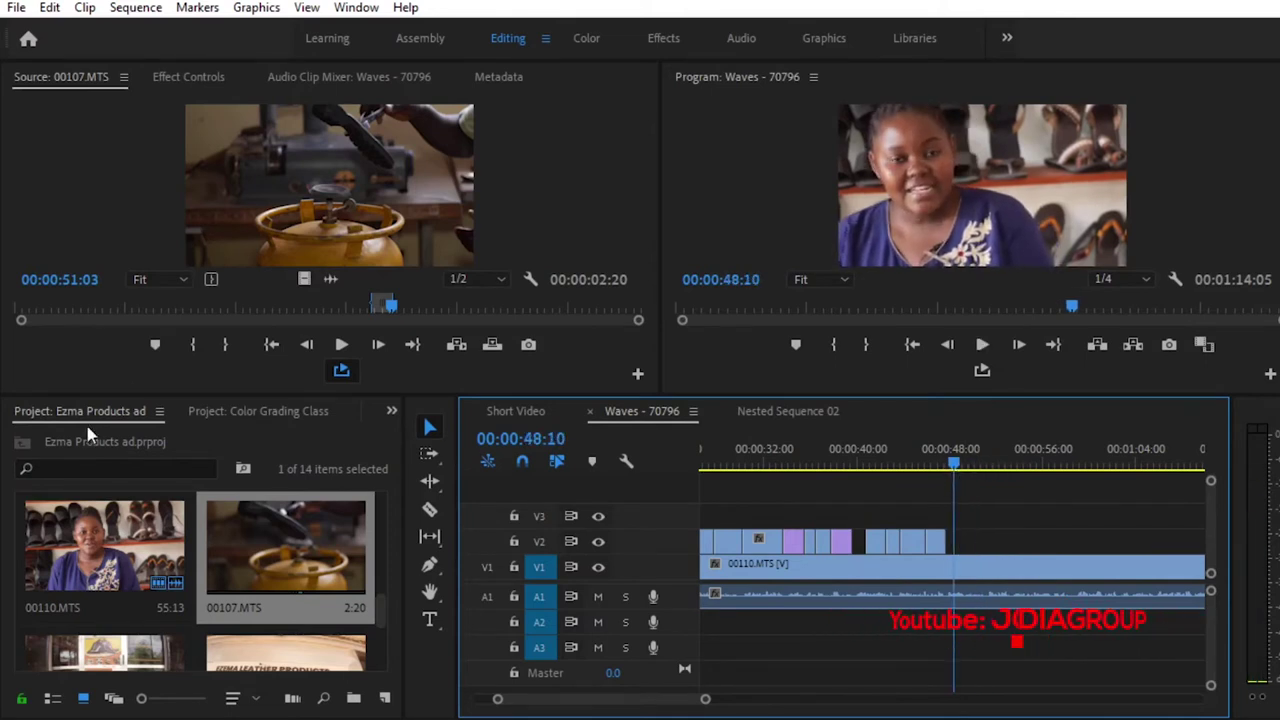
scroll(185, 593, down, 3)
scroll(313, 551, up, 2)
scroll(313, 551, up, 3)
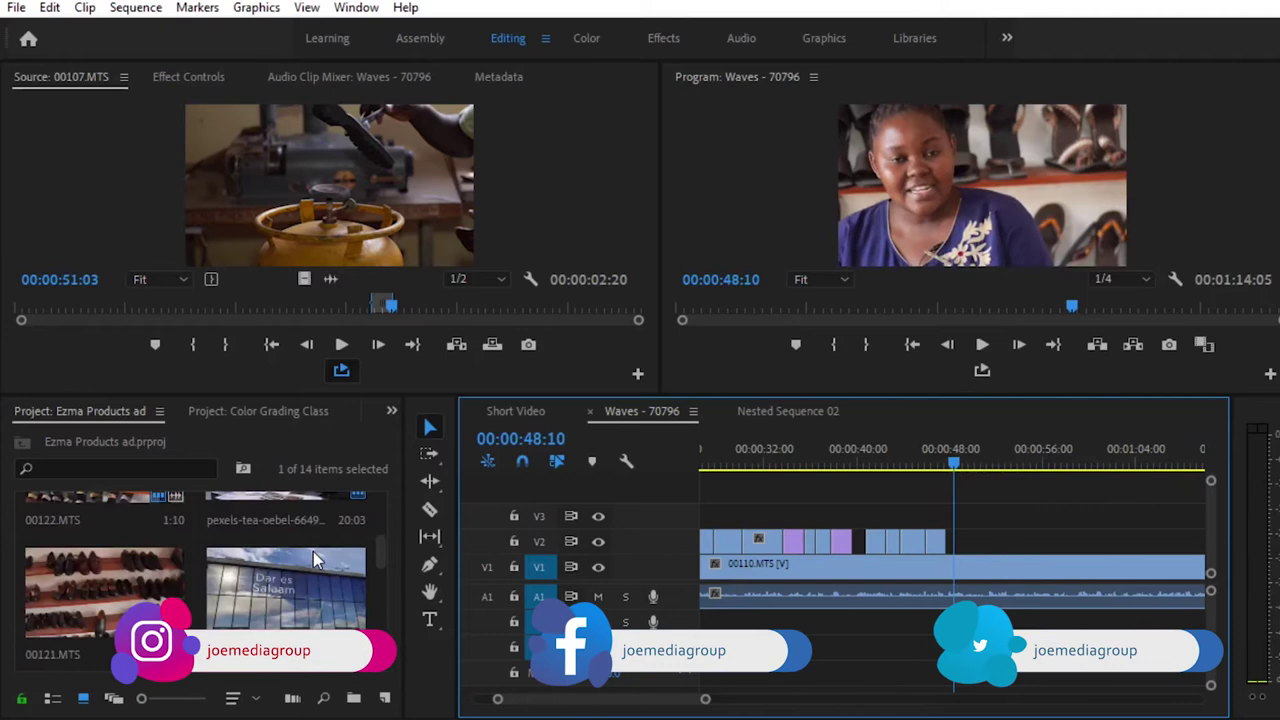
Load the Dar es Salaam airplane-landing clip and mark In at 02:00 and Out at 05:23
double_click(296, 604)
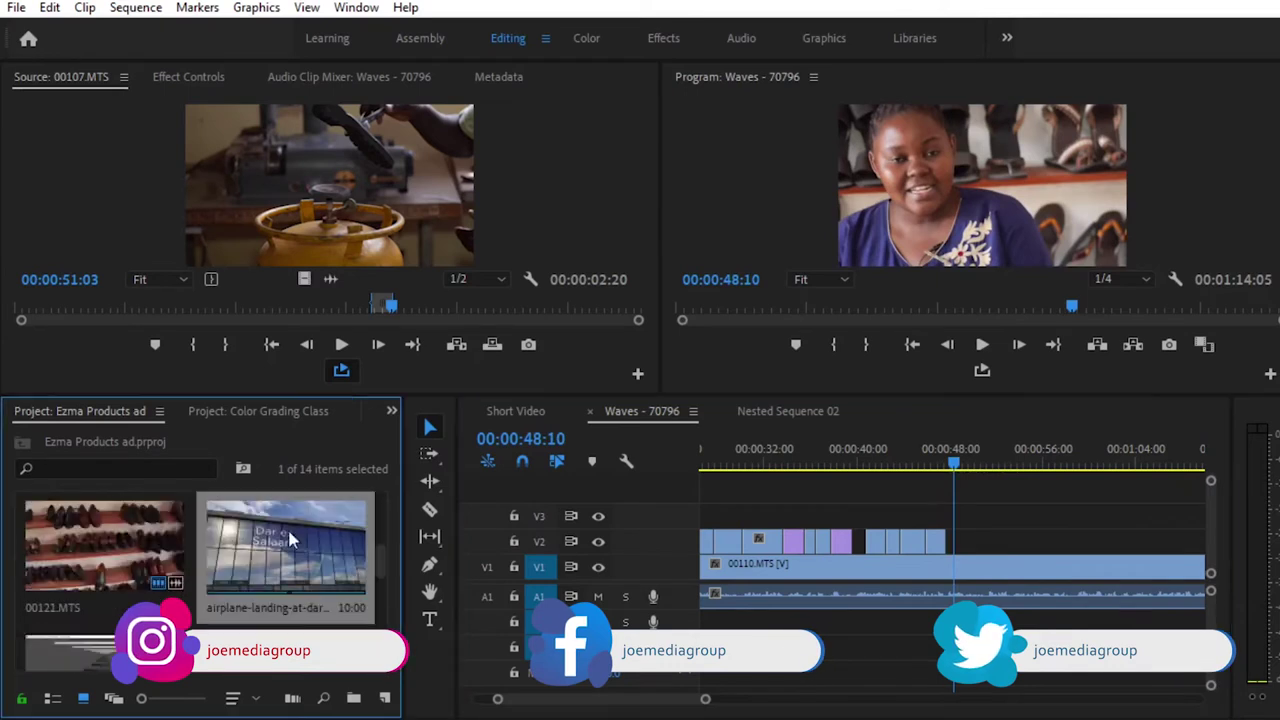
click(333, 316)
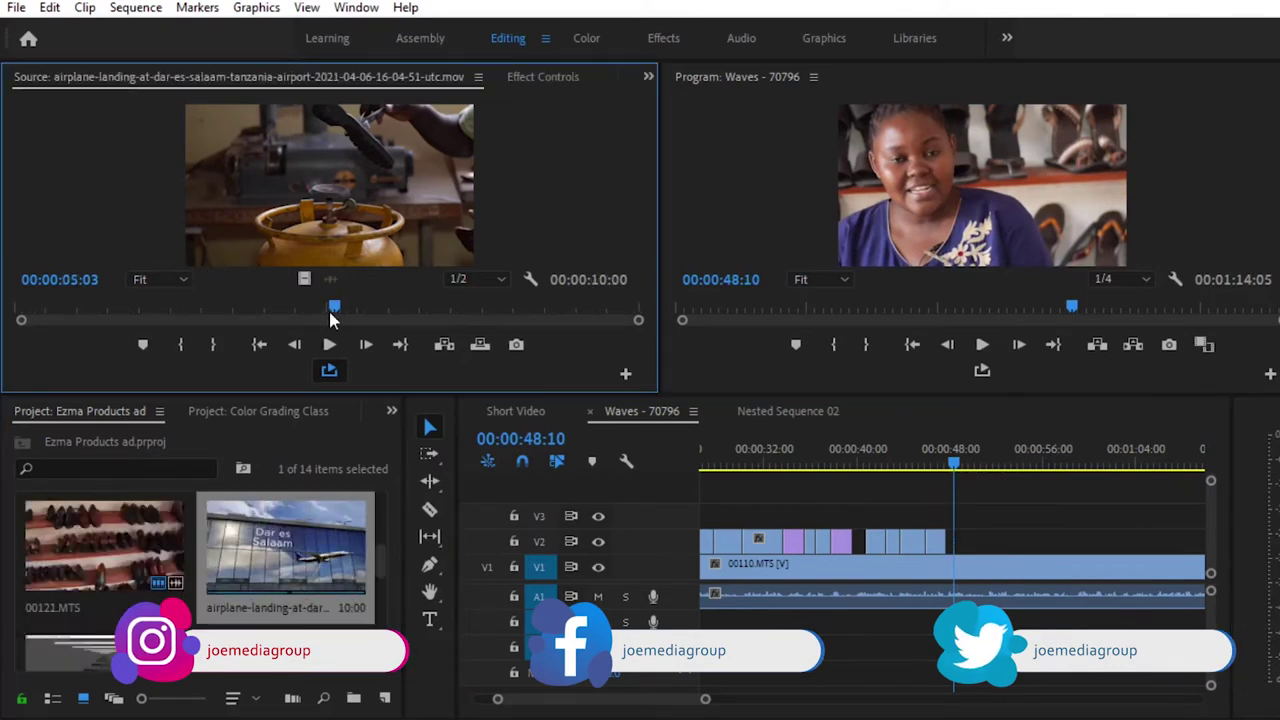
click(214, 308)
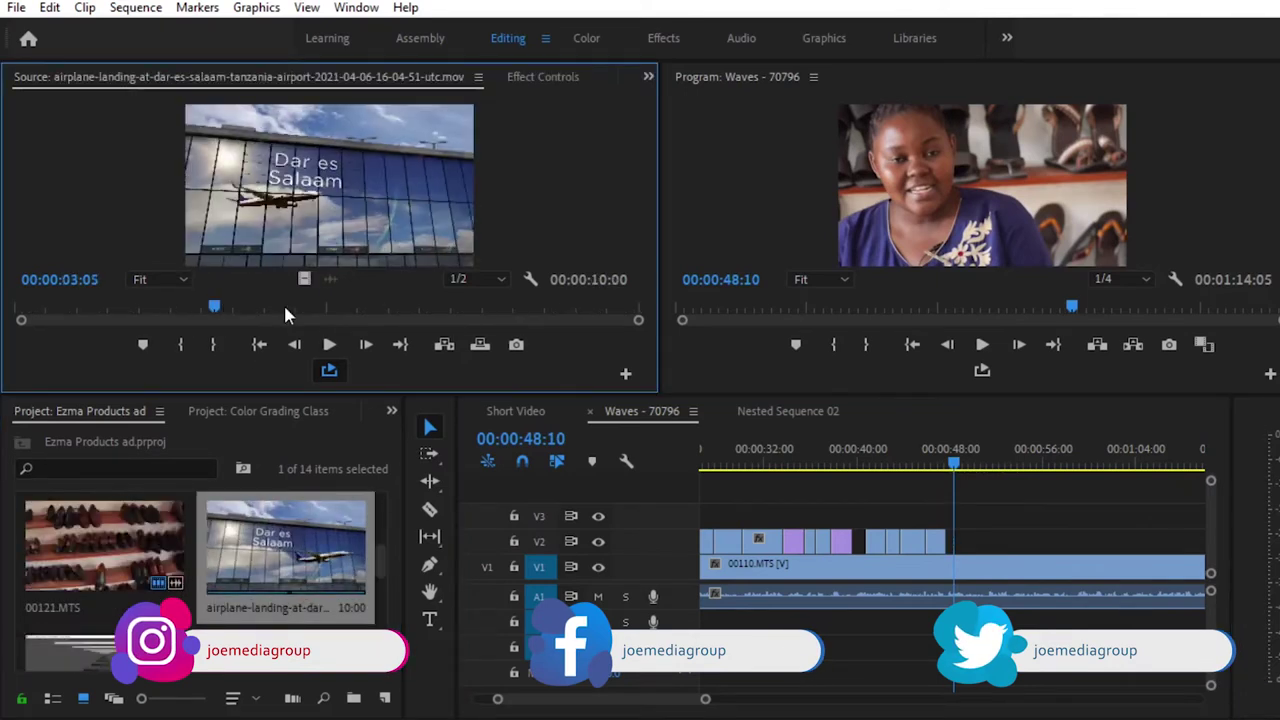
click(139, 307)
click(182, 344)
click(174, 309)
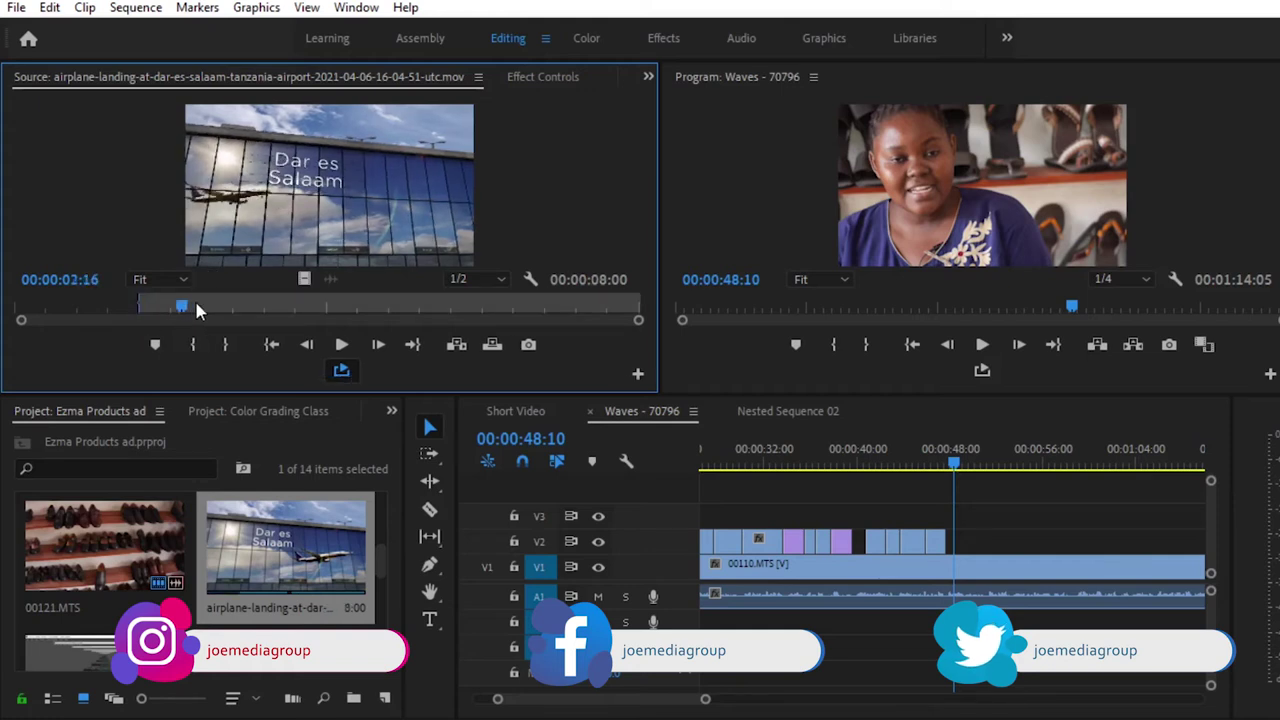
drag(194, 304, 385, 304)
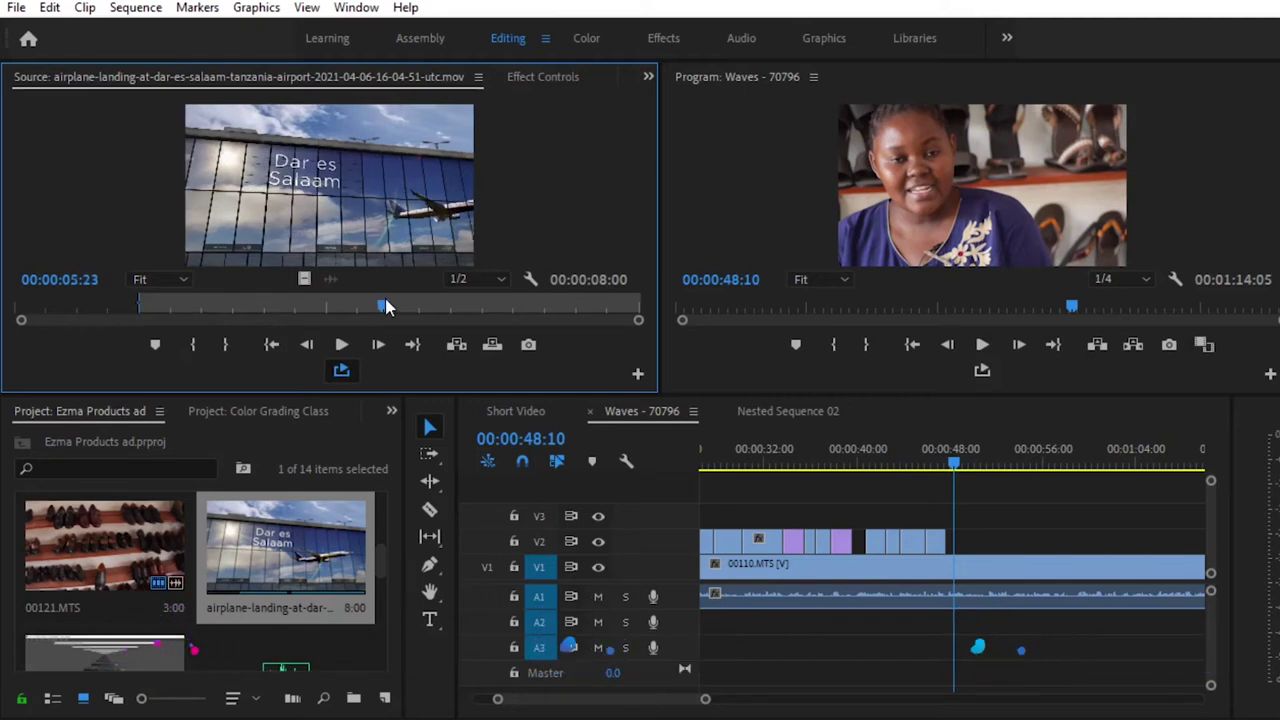
key(o)
Add the airplane clip to V2 after the B-roll, scale it down to 49, then load 00121.MTS
drag(330, 185, 966, 541)
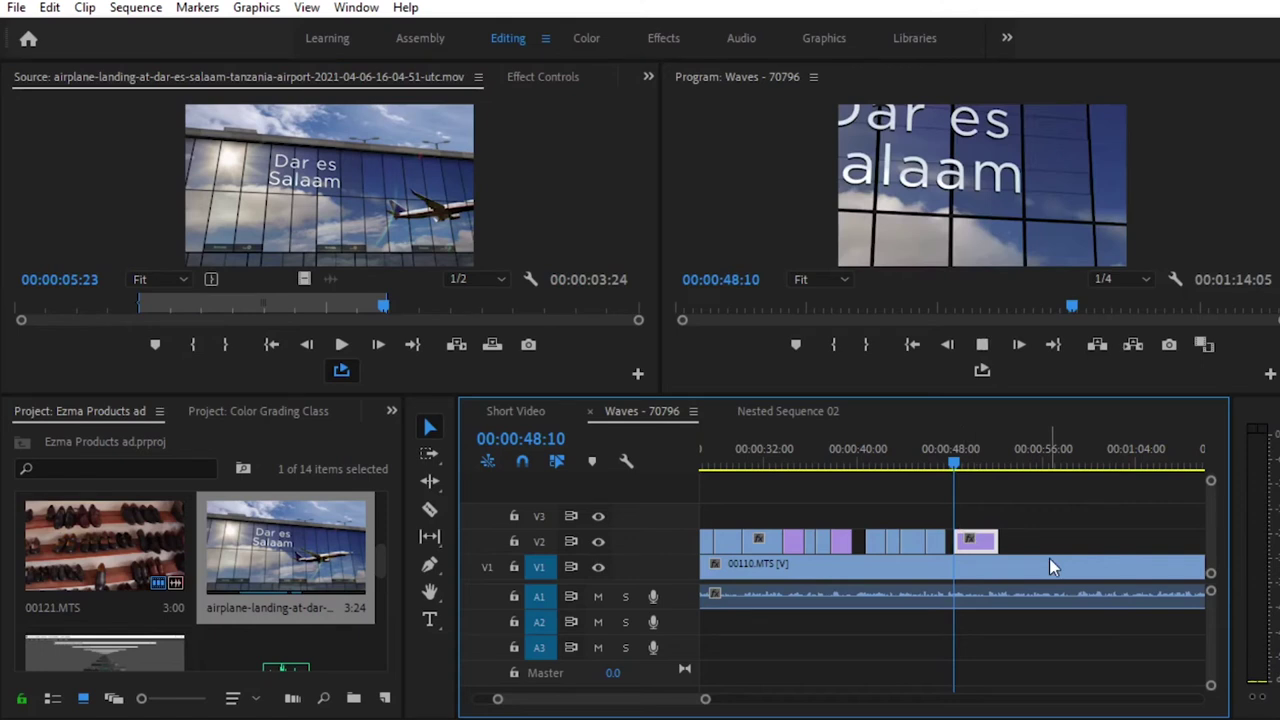
key(space)
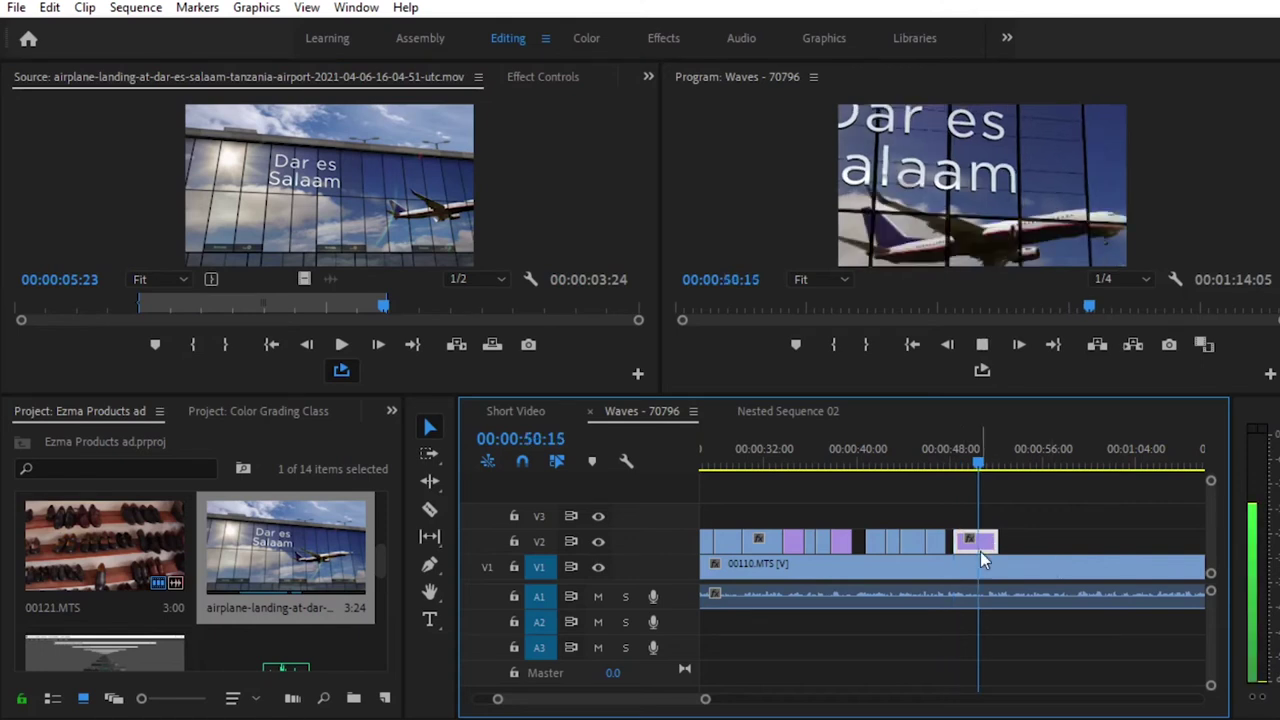
click(545, 76)
drag(257, 202, 243, 202)
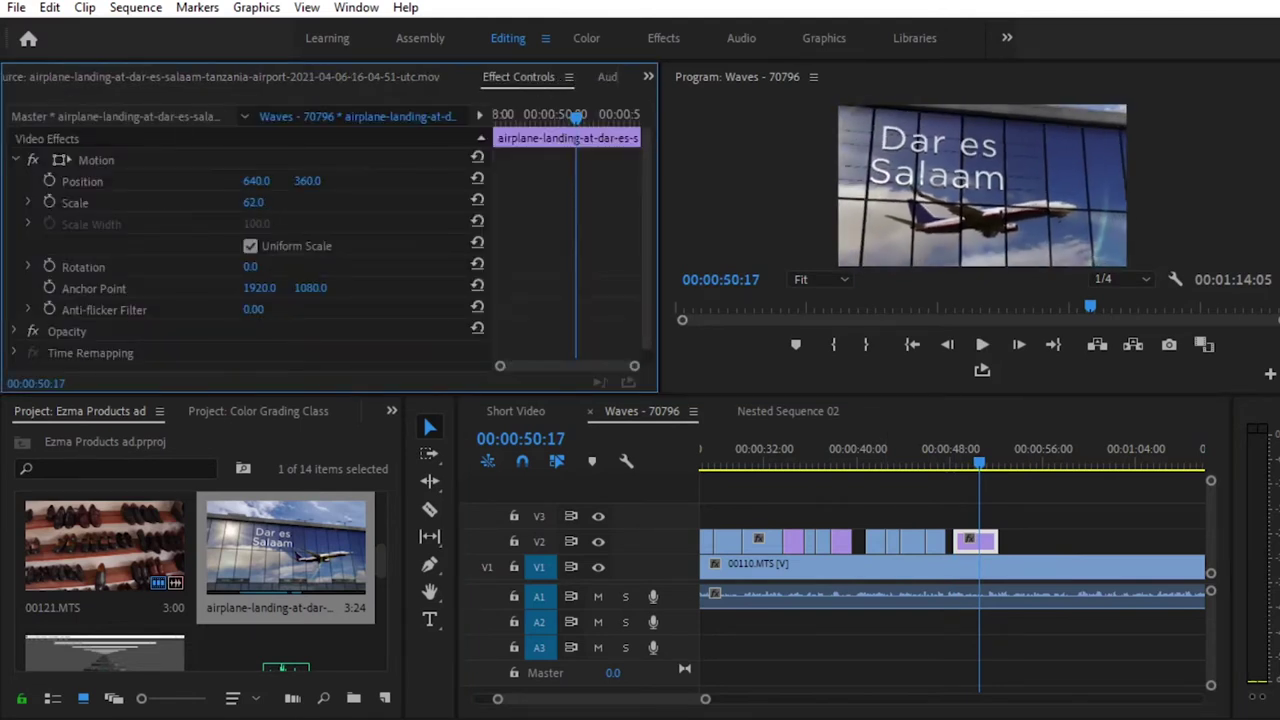
click(1013, 473)
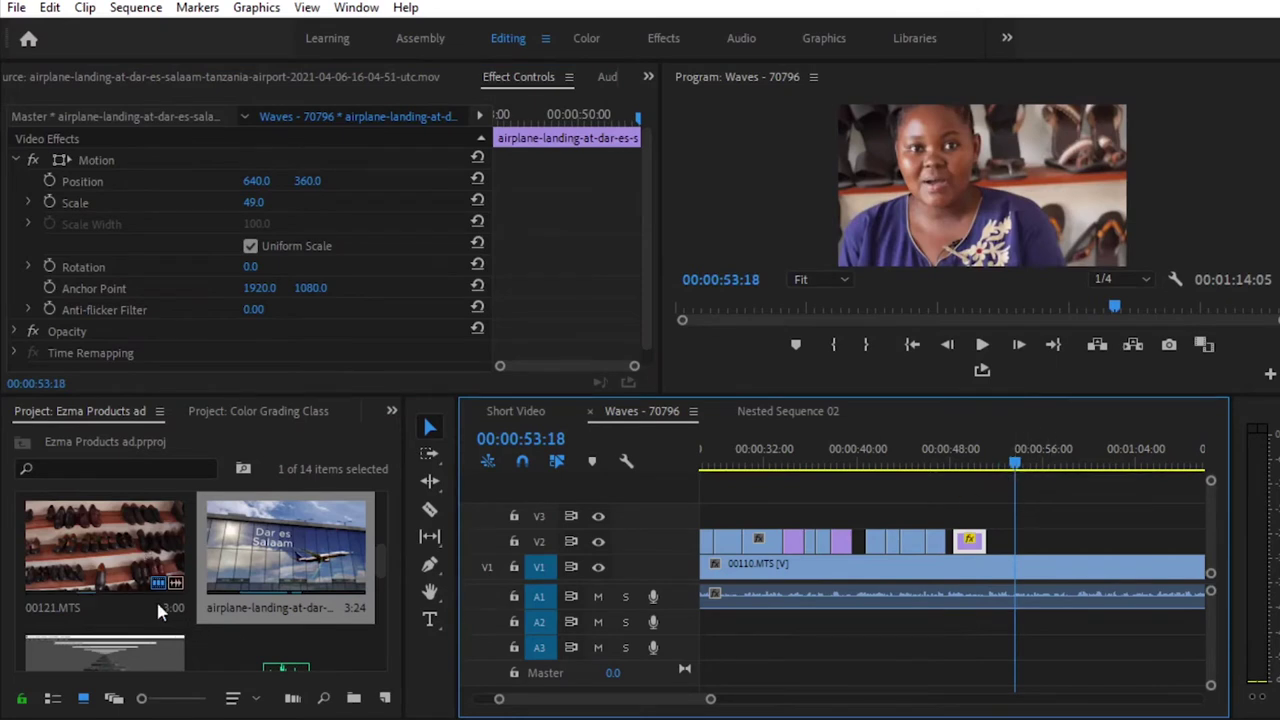
double_click(117, 515)
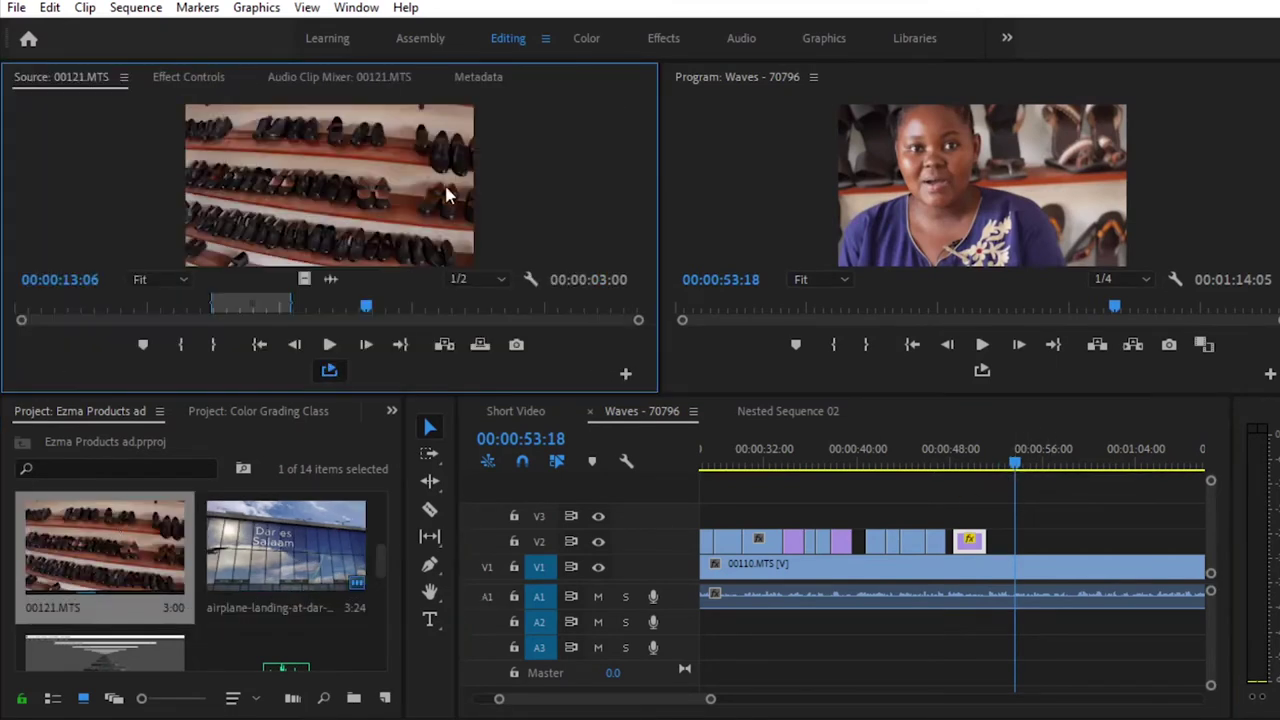
Mark 00121.MTS from 00:00:19:00 to 00:00:22:18 and drop the video-only shoe shot on V2 at 00:00:53:18
drag(373, 305, 451, 307)
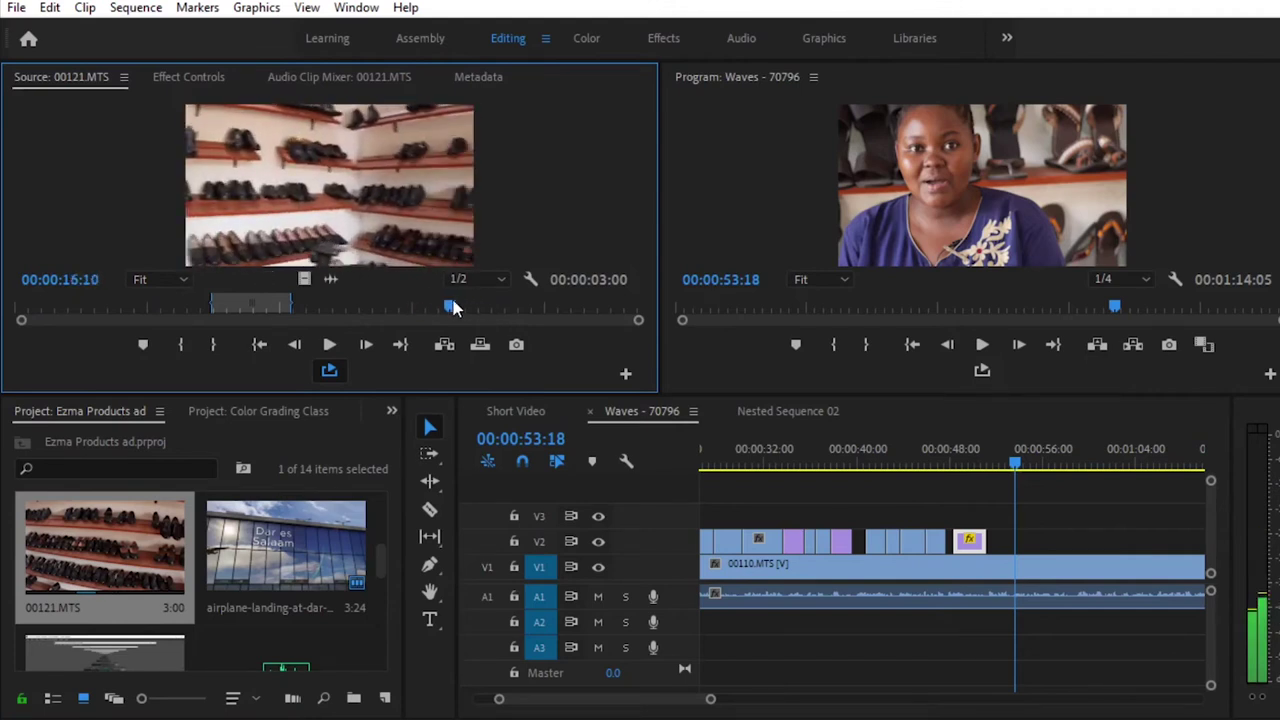
click(180, 344)
drag(451, 309, 518, 307)
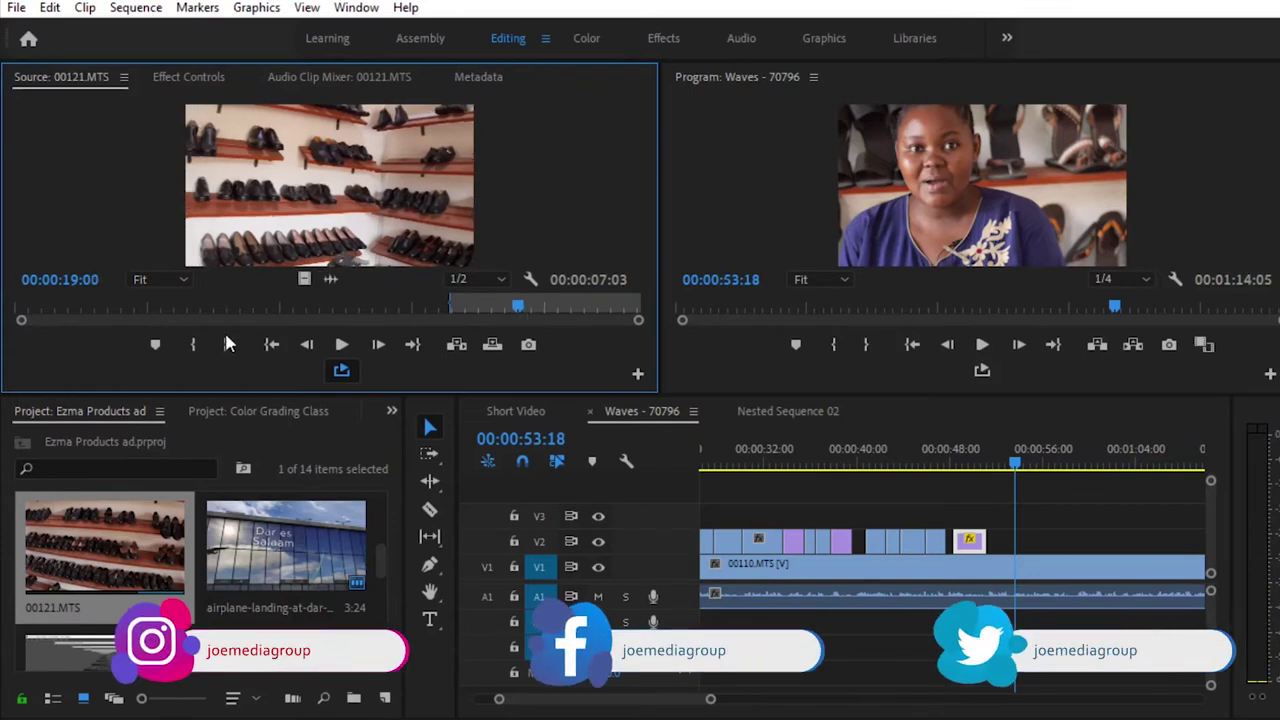
click(196, 342)
drag(520, 310, 616, 308)
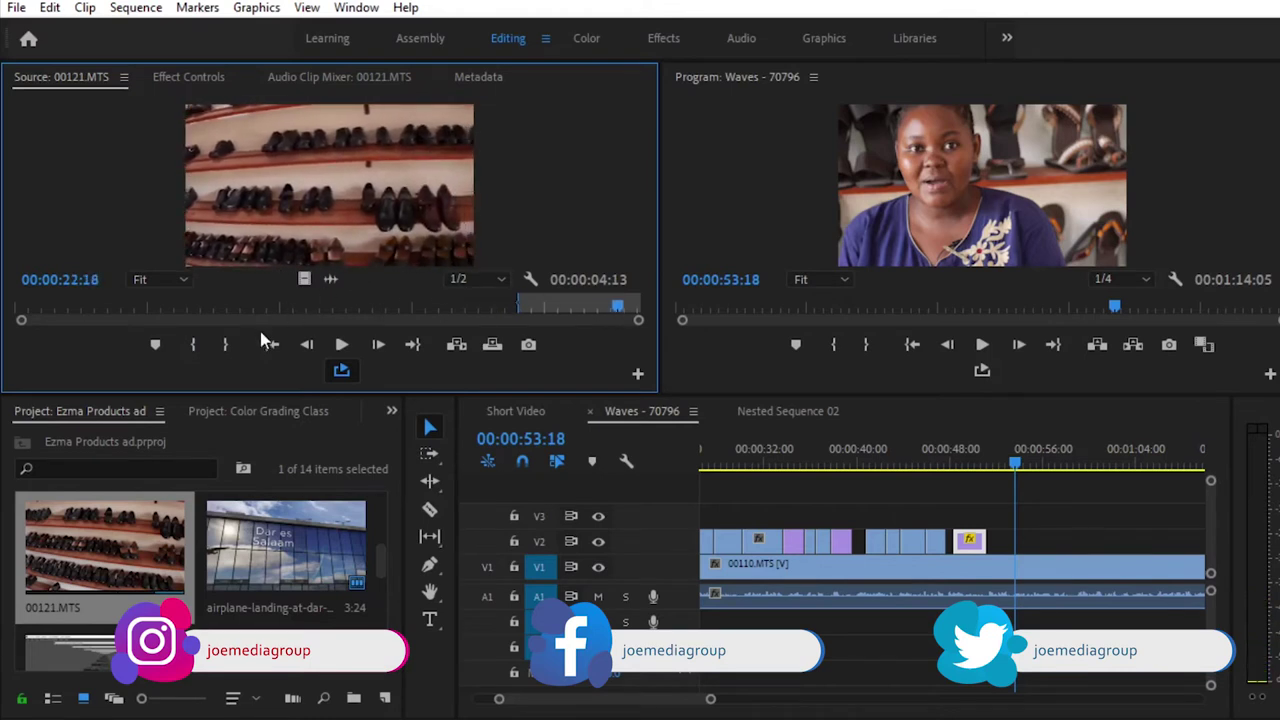
click(228, 343)
drag(302, 280, 1020, 540)
key(space)
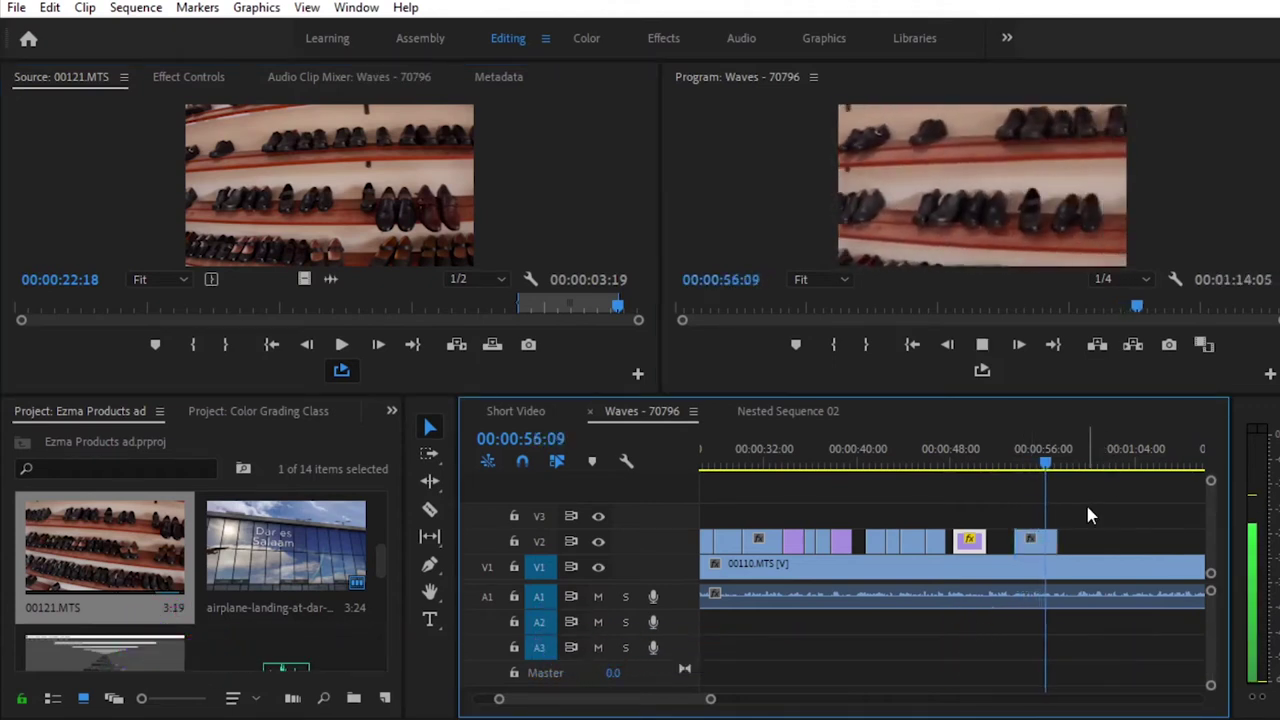
key(space)
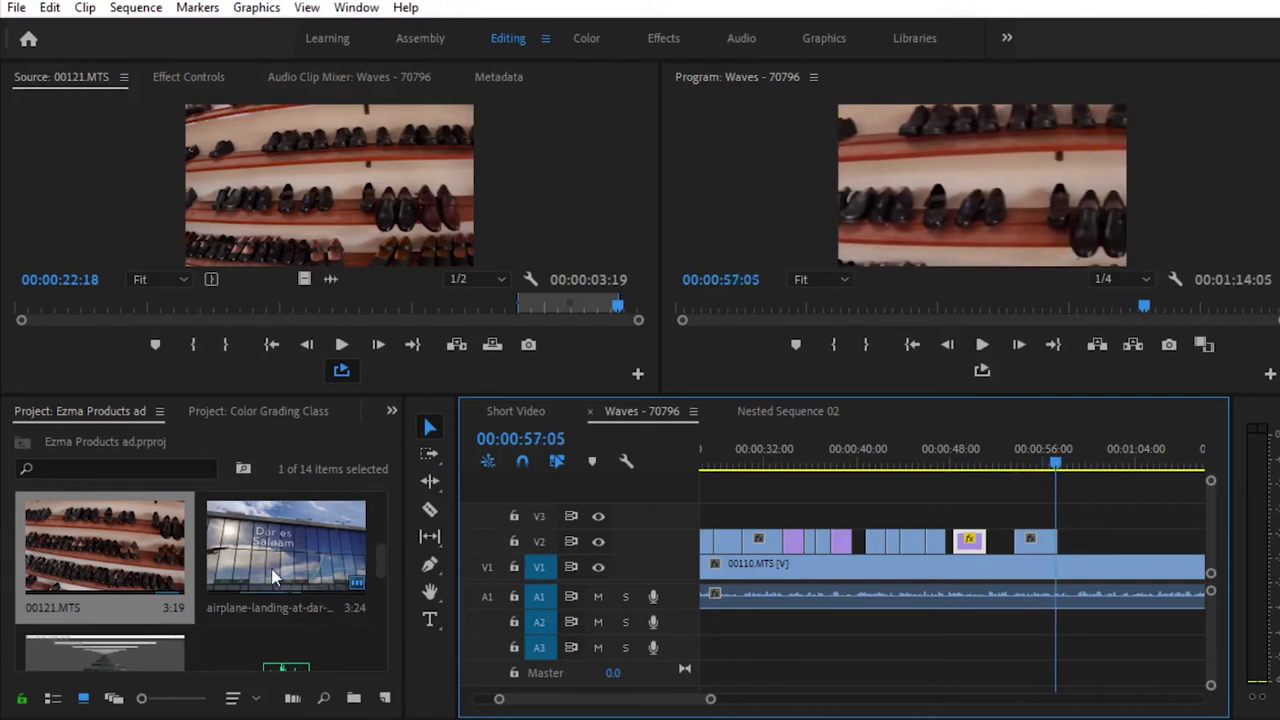
Load 00122.MTS, mark a 1:08 sandal-shelf shot, and place its video only on V2 at 00:00:57:05
scroll(175, 558, down, 6)
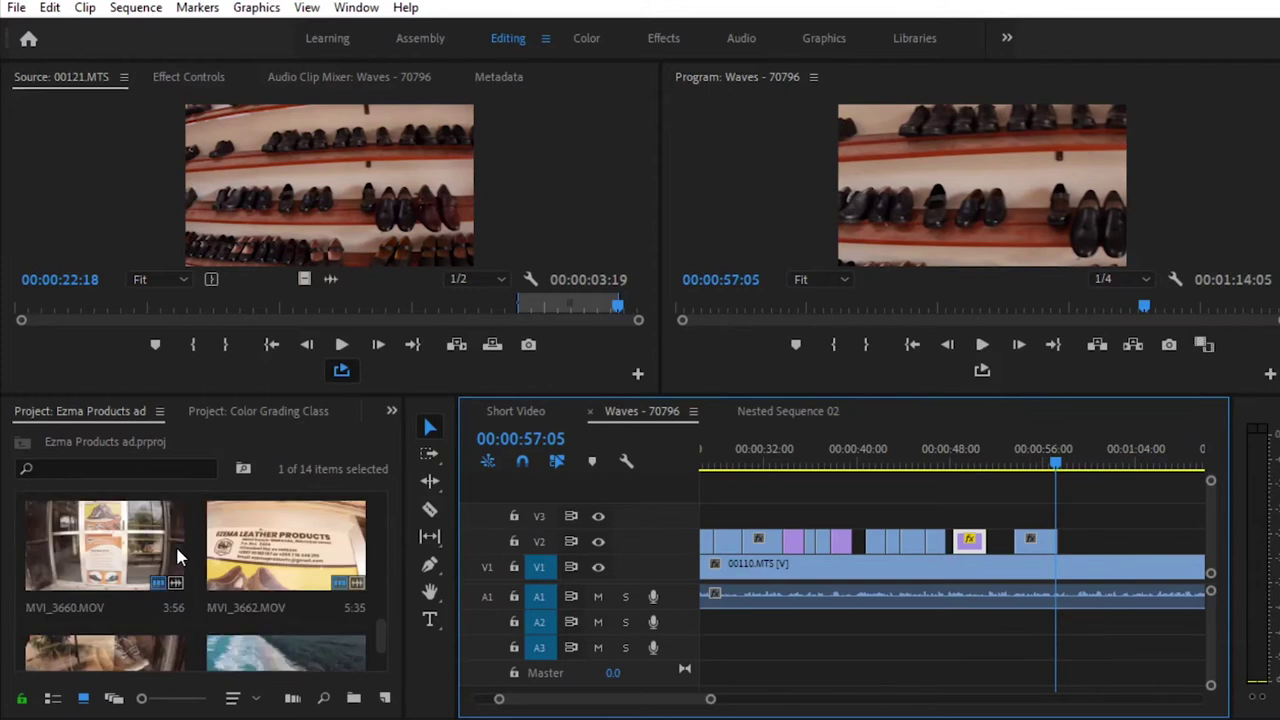
scroll(175, 558, up, 3)
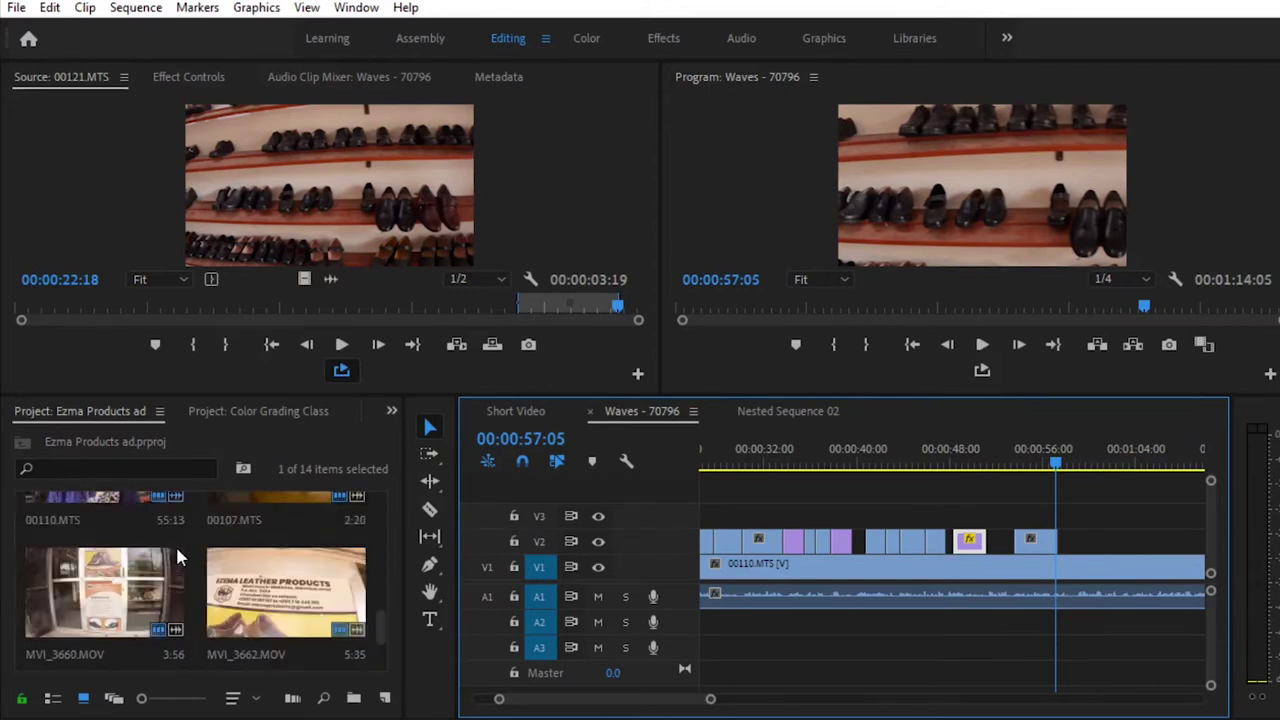
scroll(283, 591, up, 1)
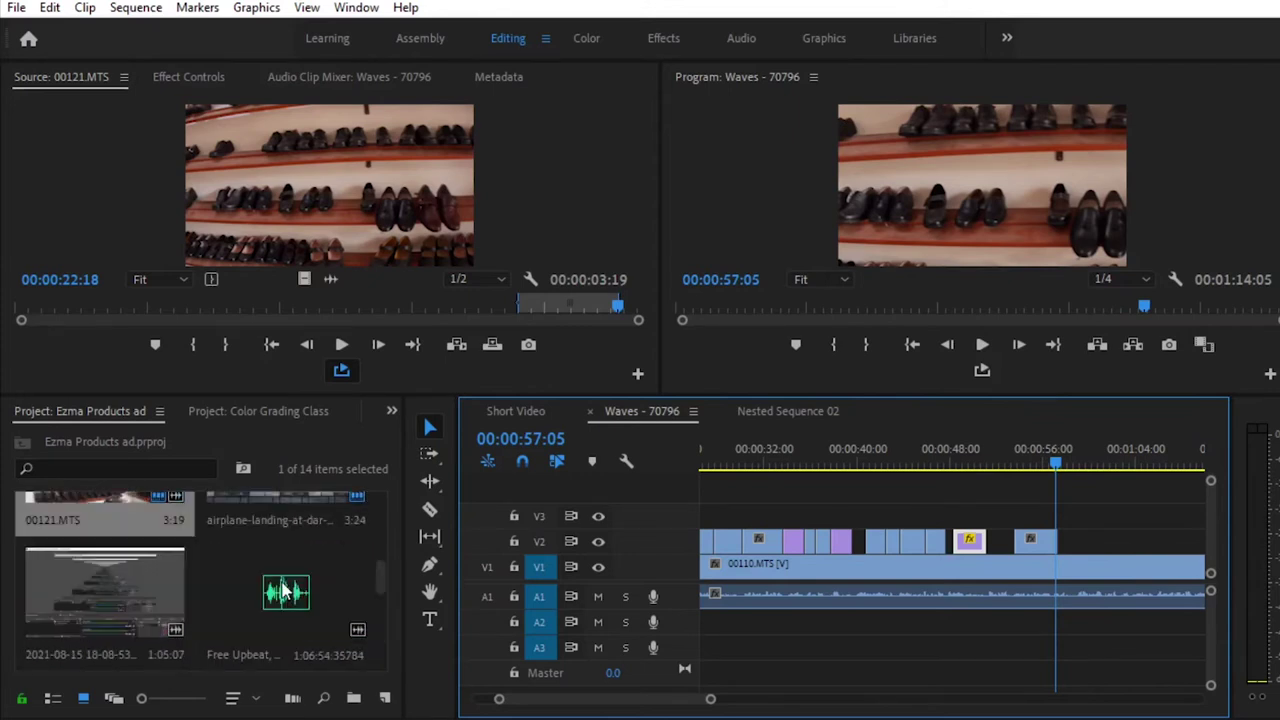
scroll(283, 591, down, 2)
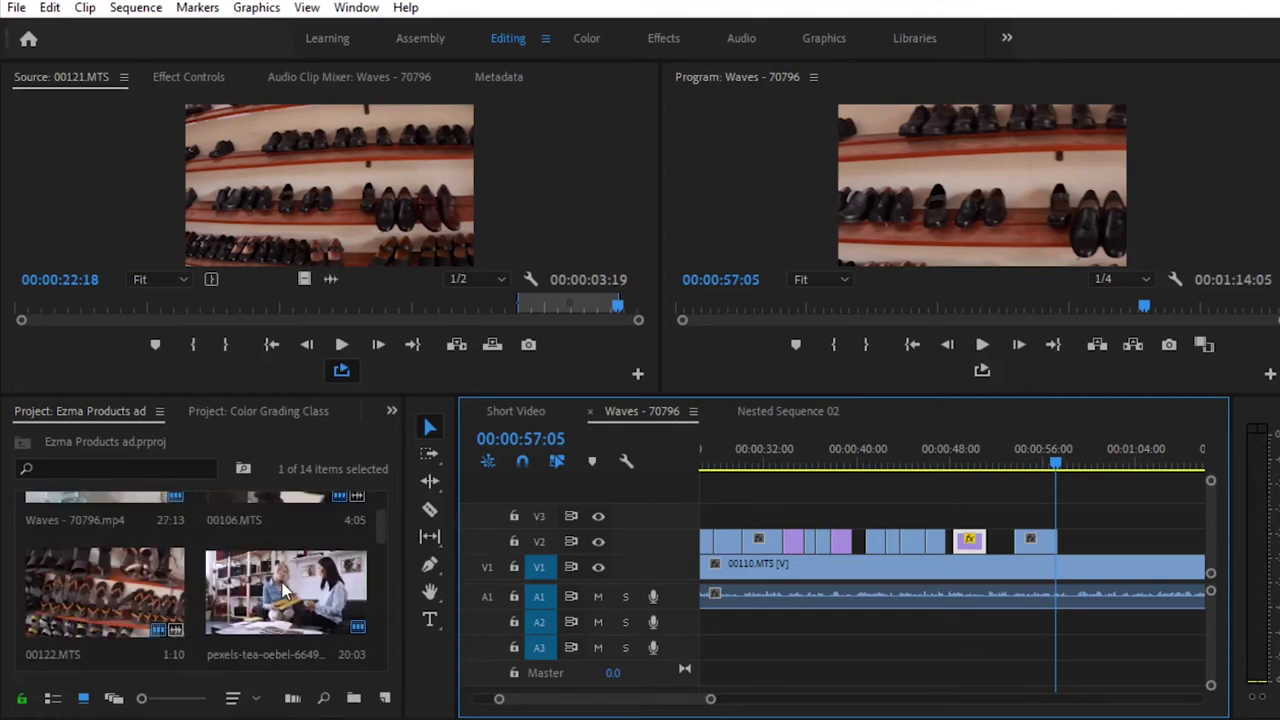
double_click(93, 562)
drag(508, 312, 252, 308)
click(180, 344)
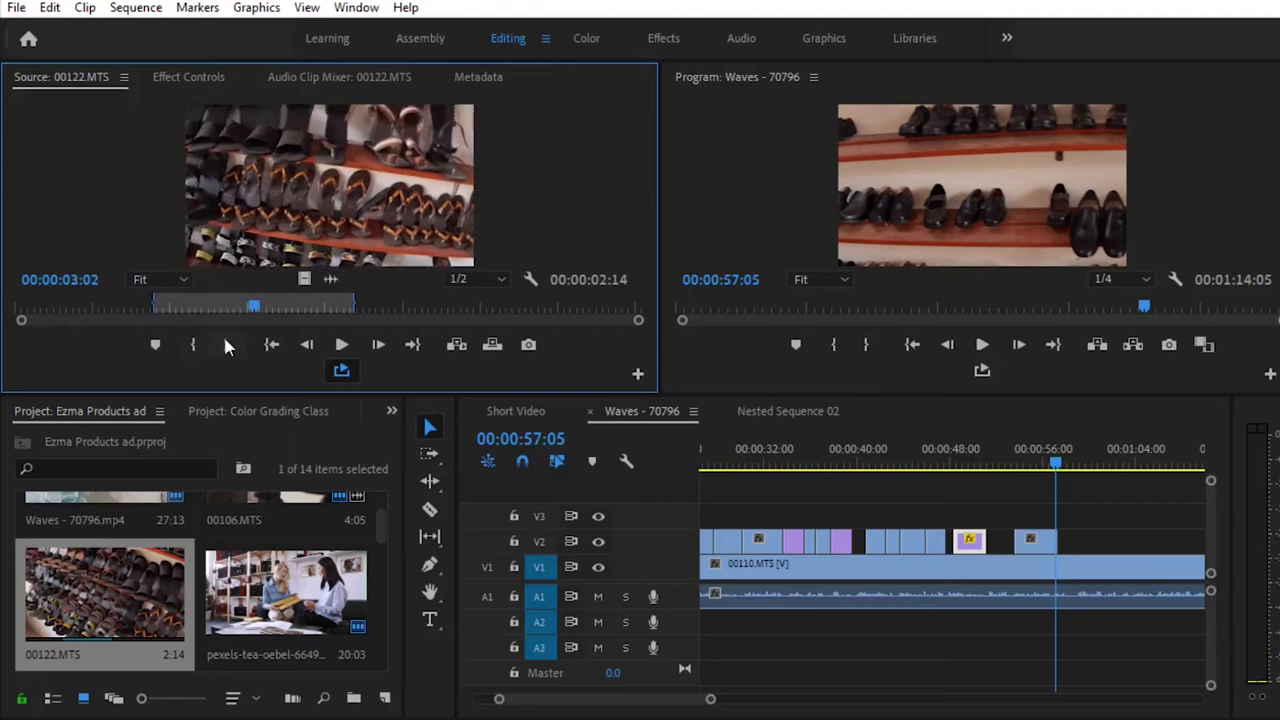
click(227, 344)
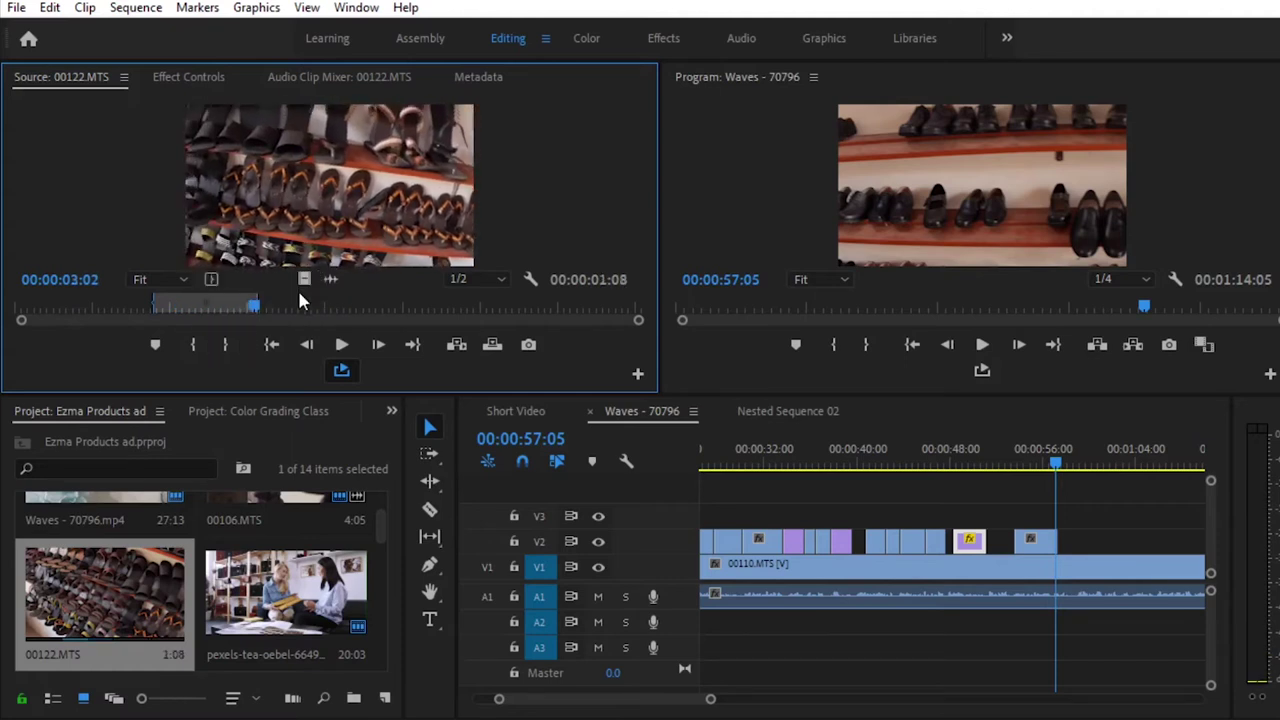
drag(304, 279, 1084, 543)
key(space)
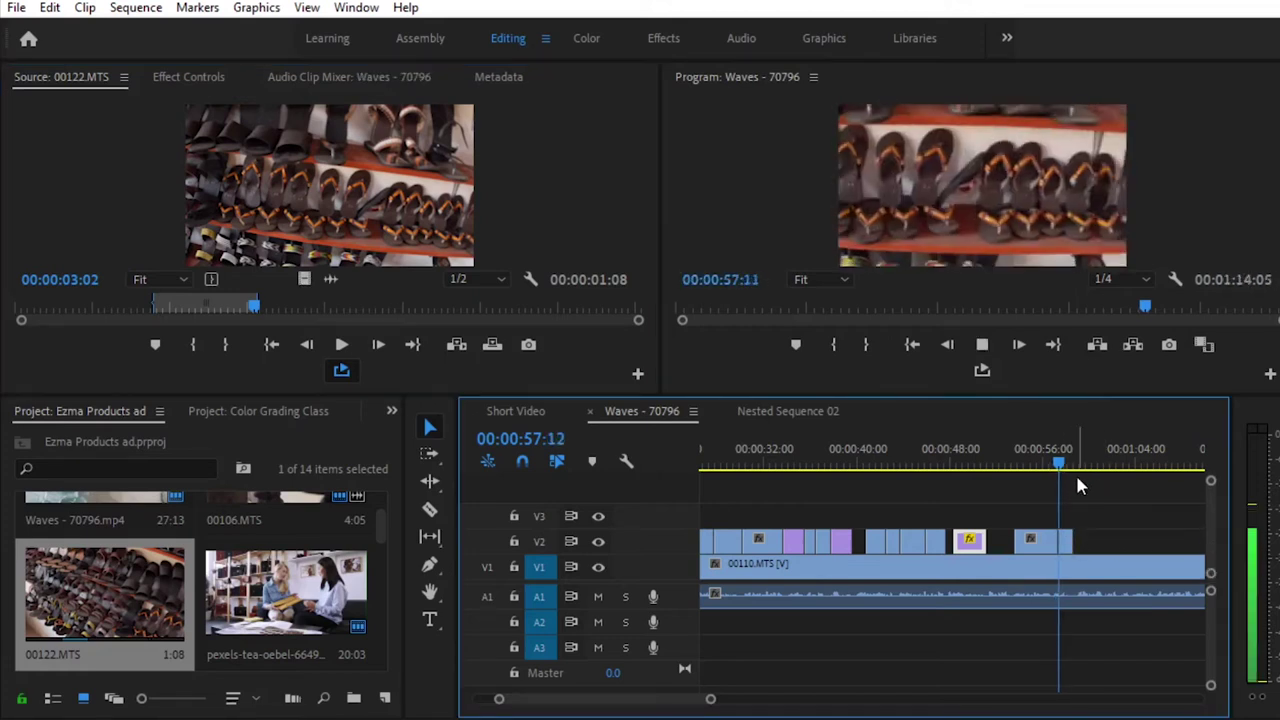
key(space)
Save the project and replay the sequence from about 00:00:52:14 to review the new clips
key(ctrl+s)
click(1003, 468)
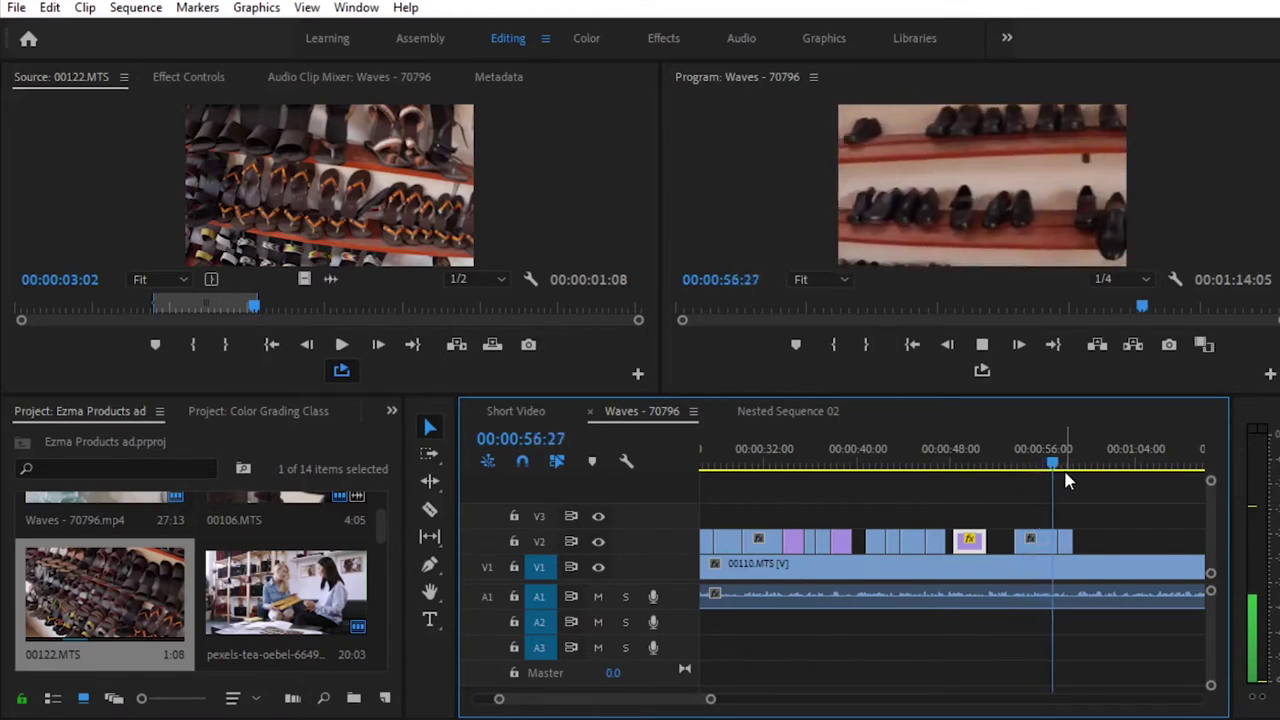
key(space)
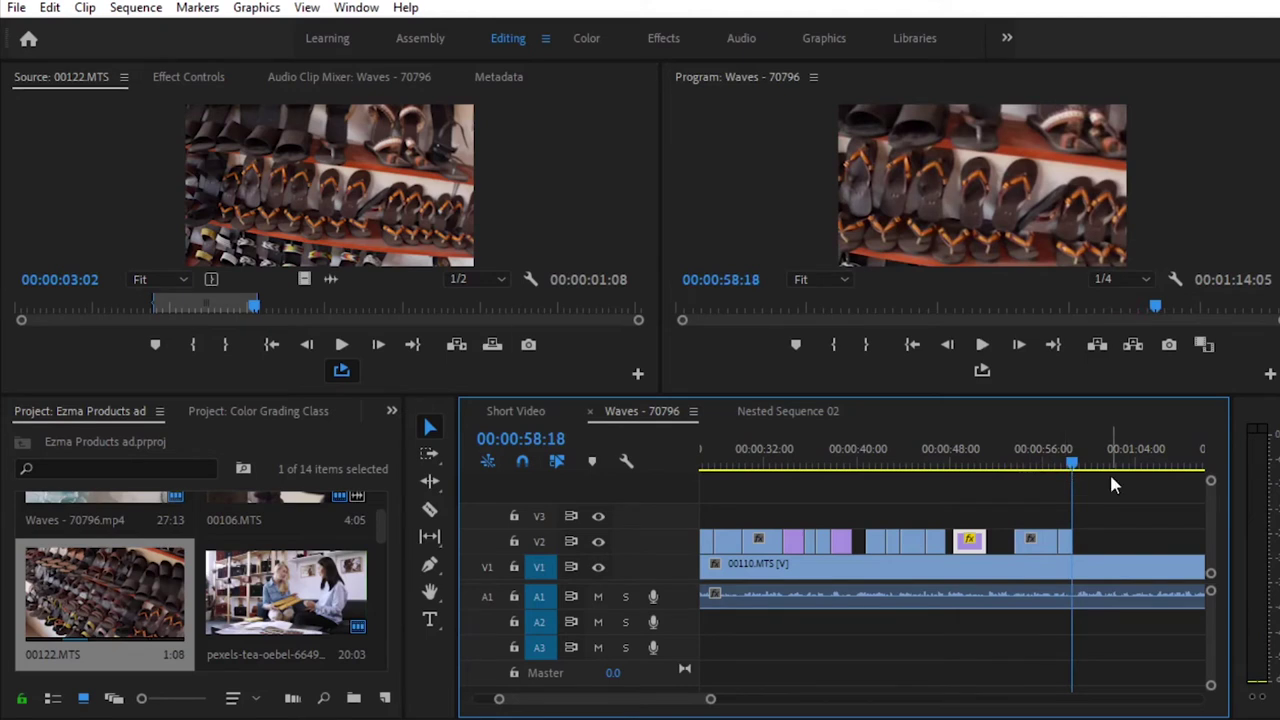
drag(660, 703, 677, 703)
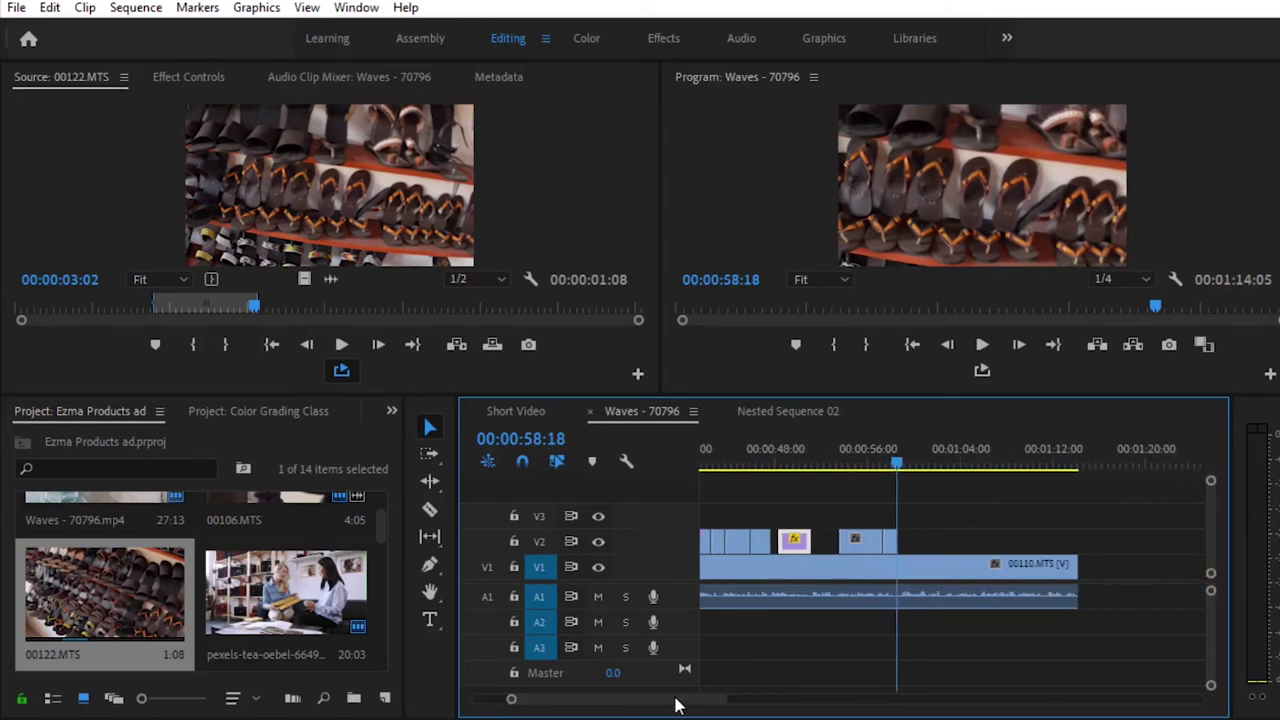
key(space)
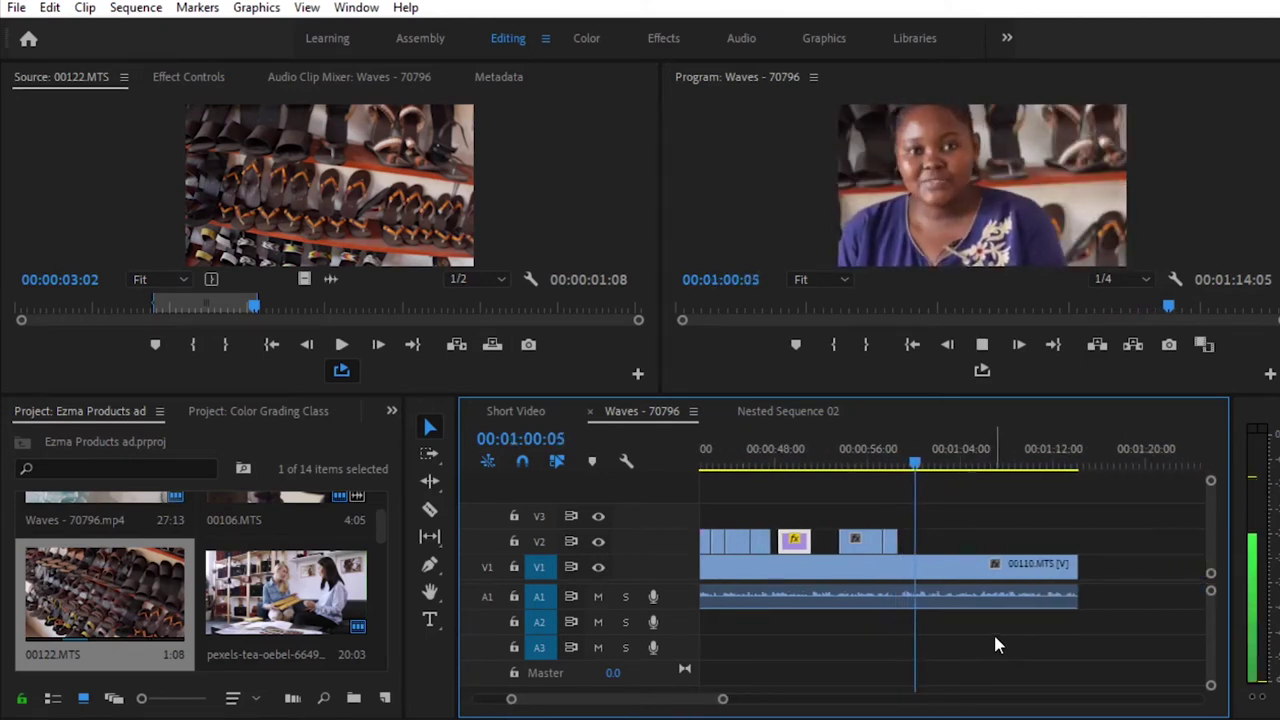
key(space)
key(ctrl+s)
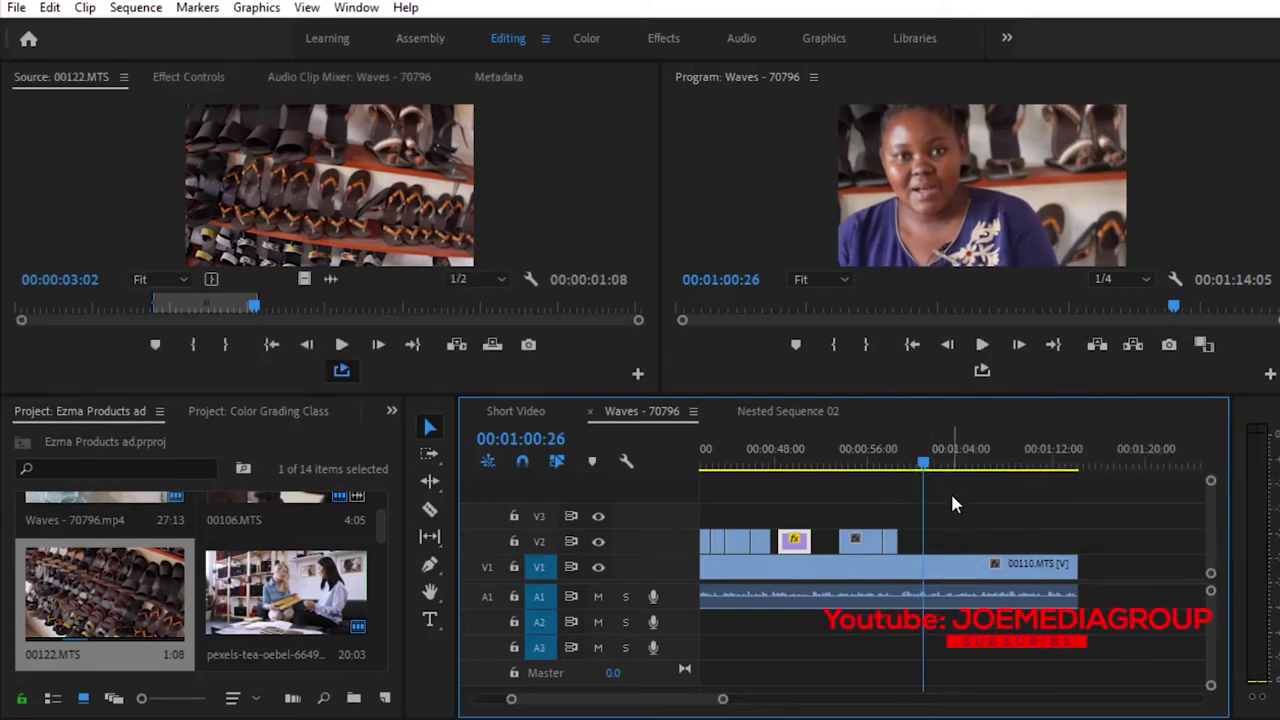
key(space)
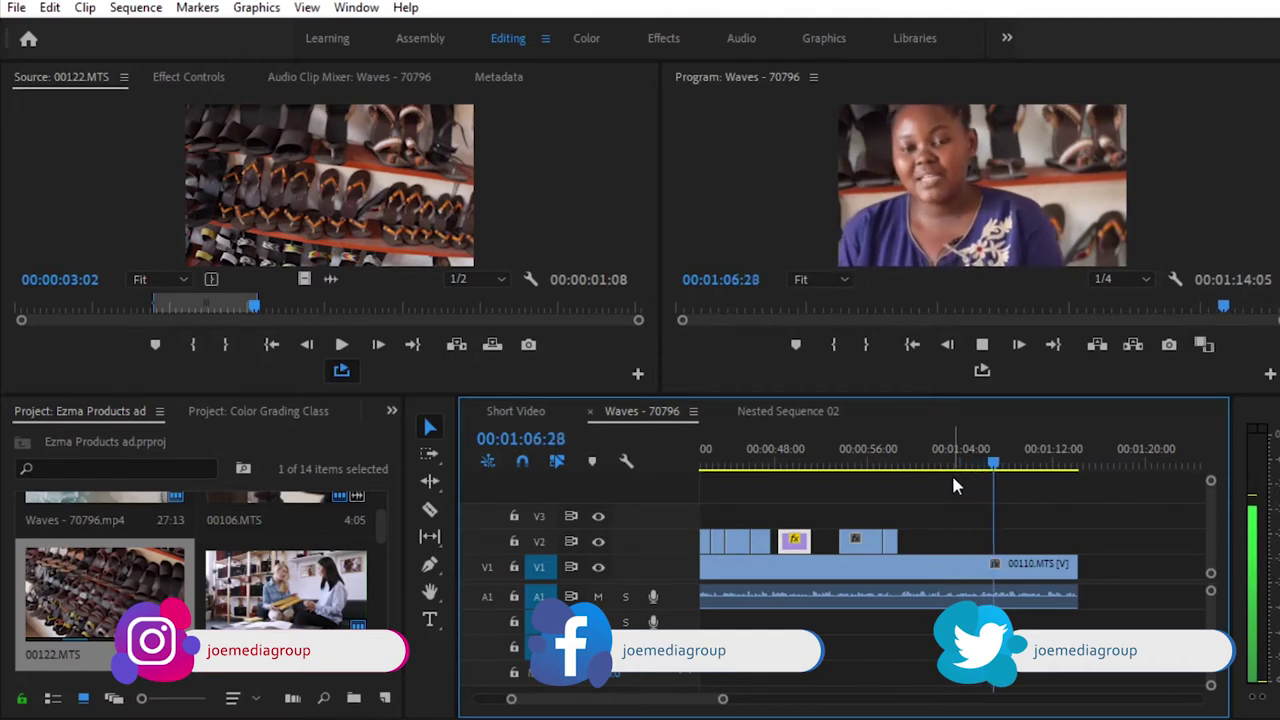
click(1006, 460)
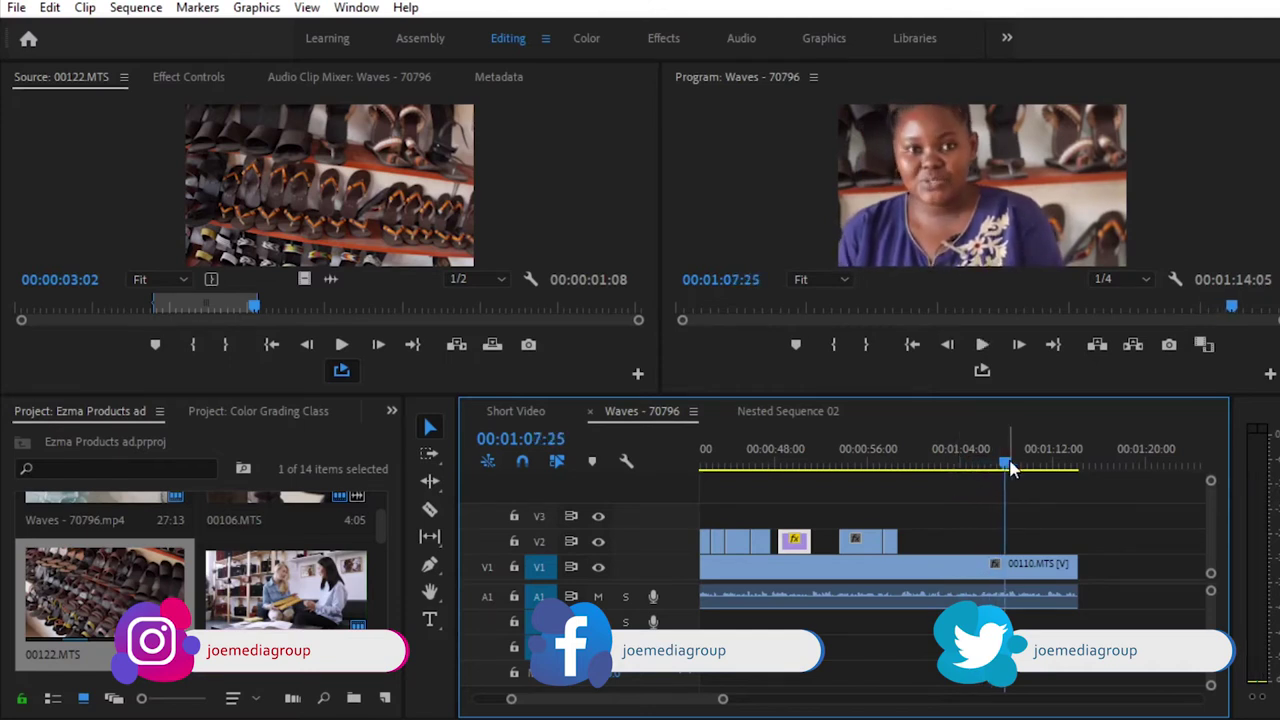
scroll(268, 580, down, 5)
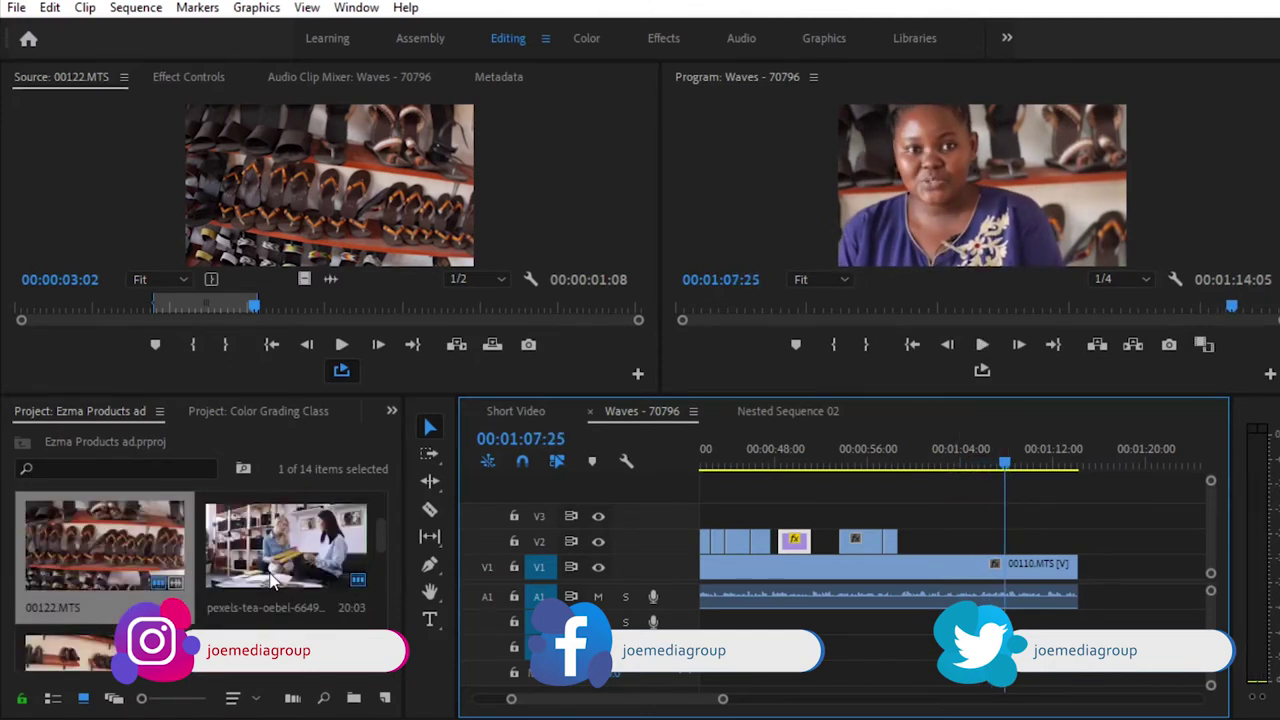
scroll(275, 580, up, 6)
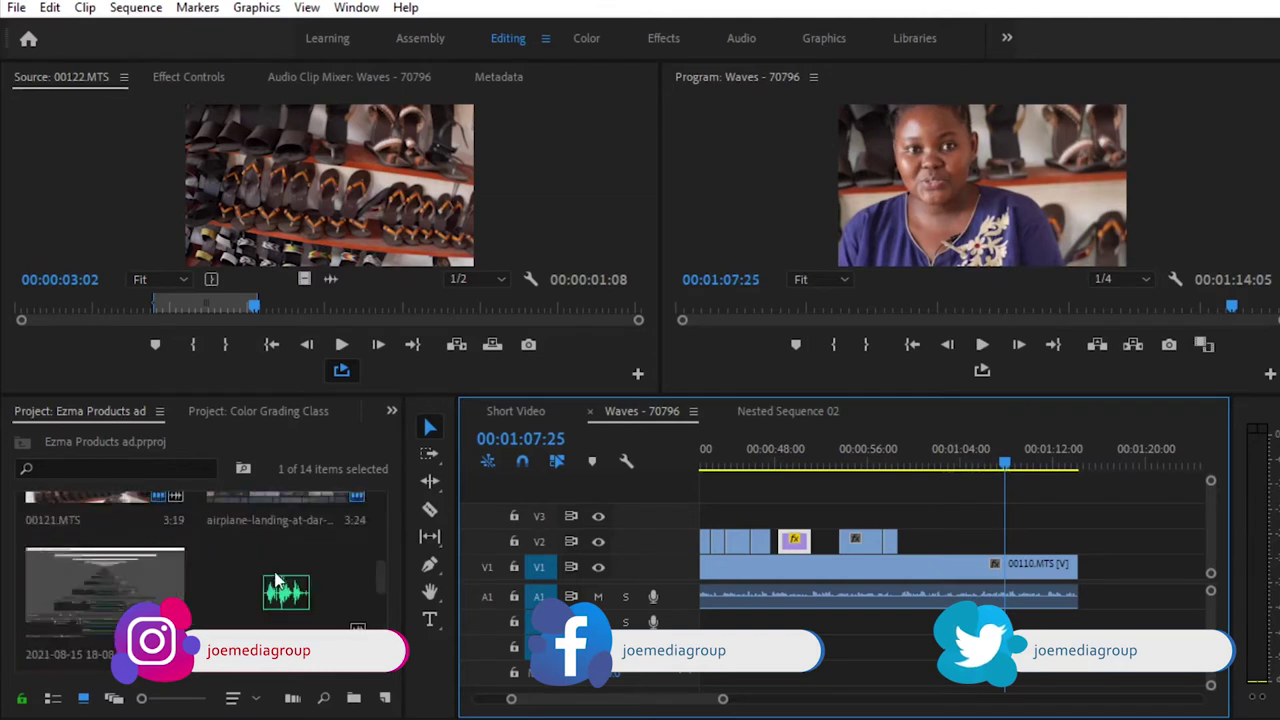
scroll(278, 580, down, 5)
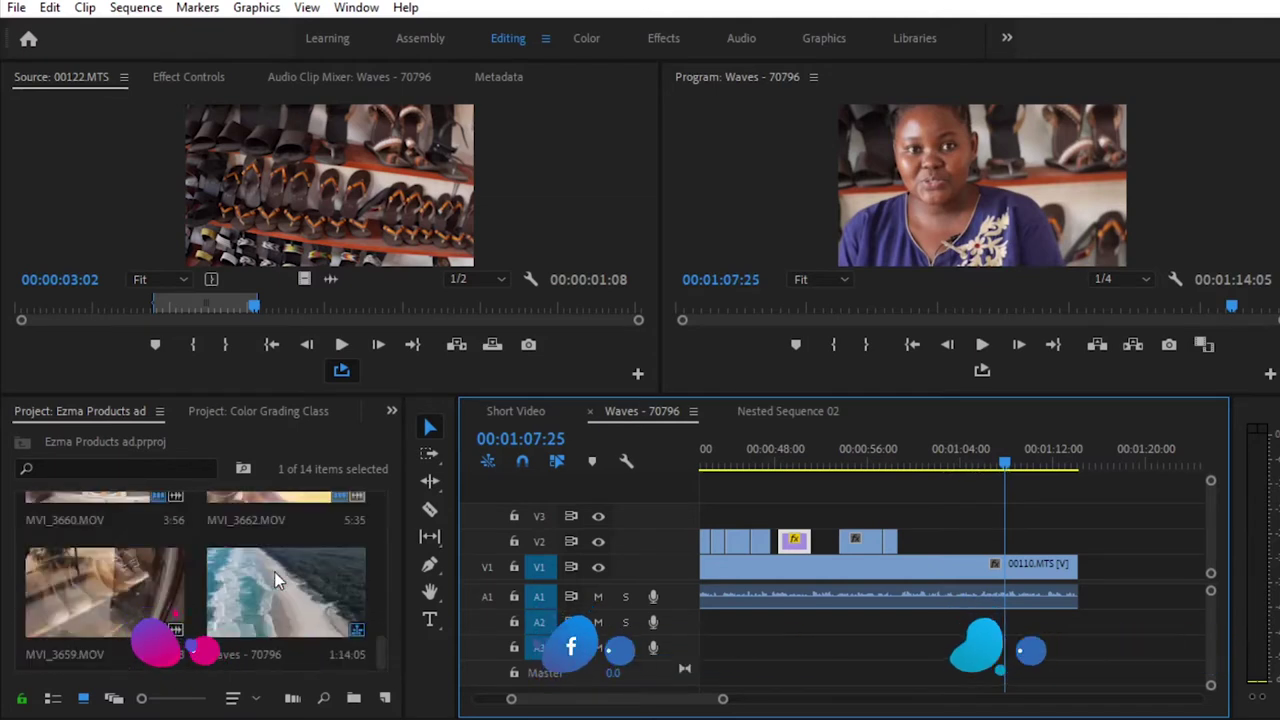
scroll(273, 567, up, 3)
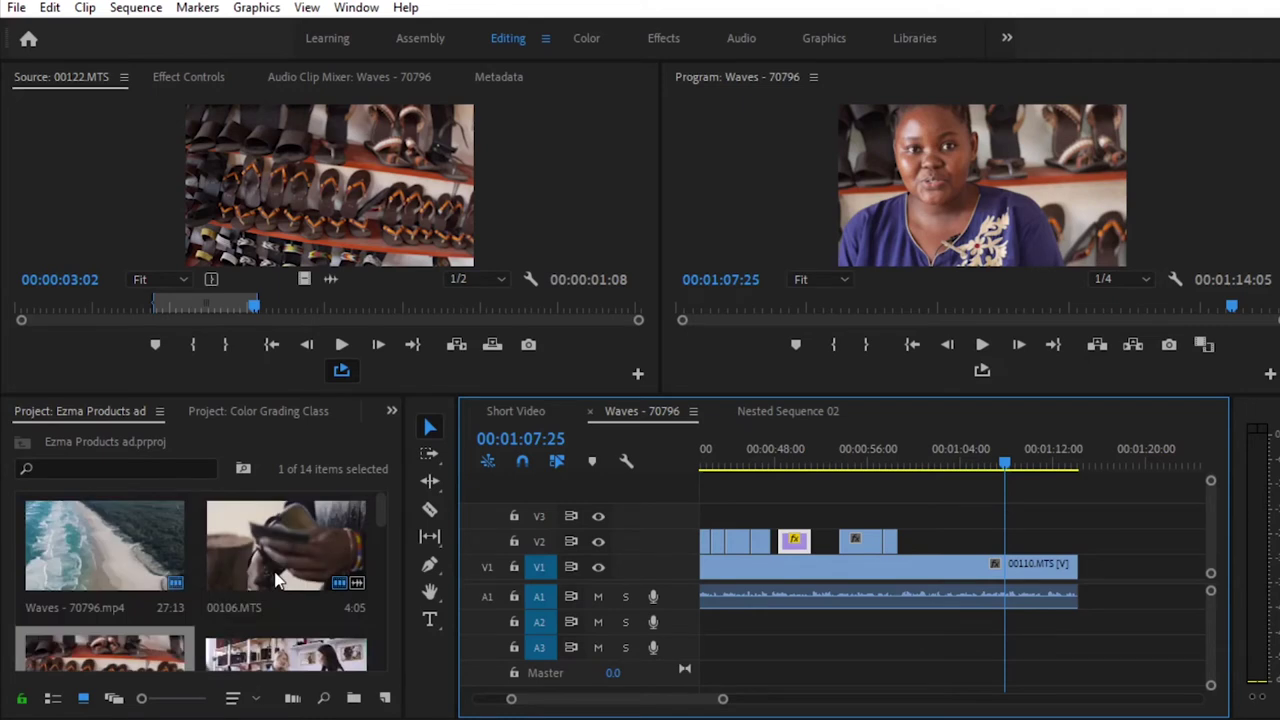
scroll(277, 580, down, 8)
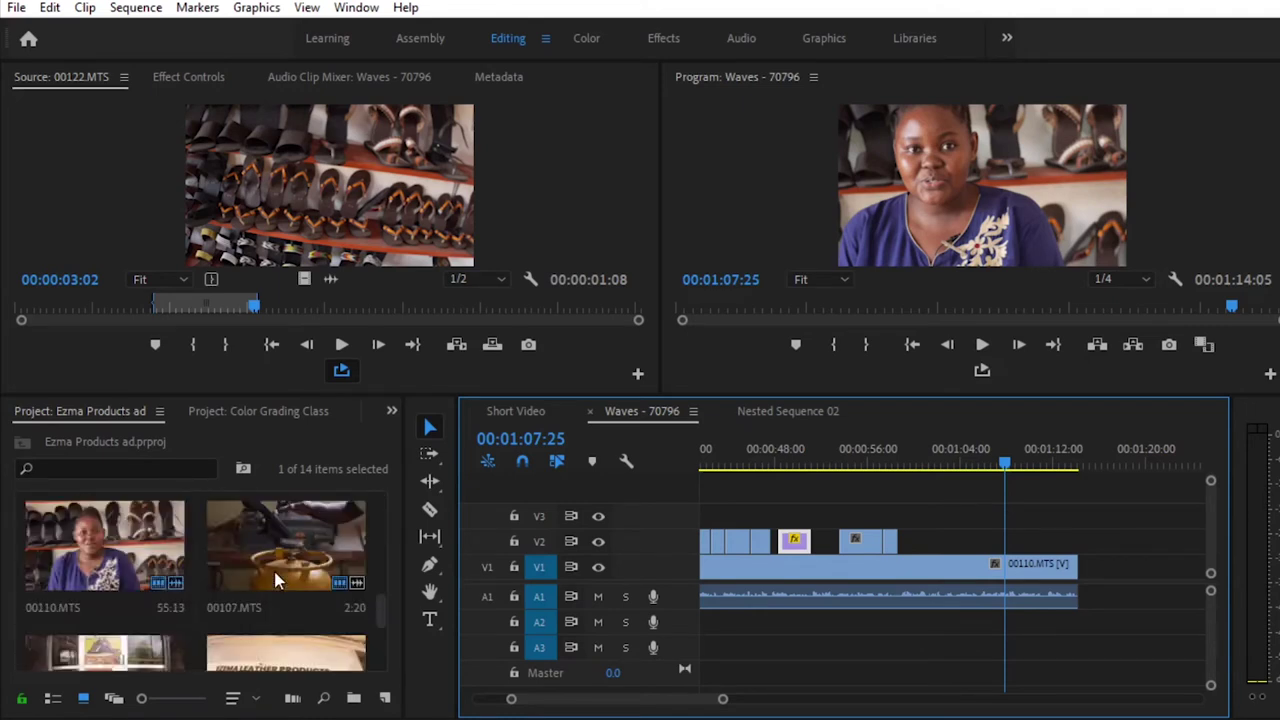
scroll(274, 571, up, 4)
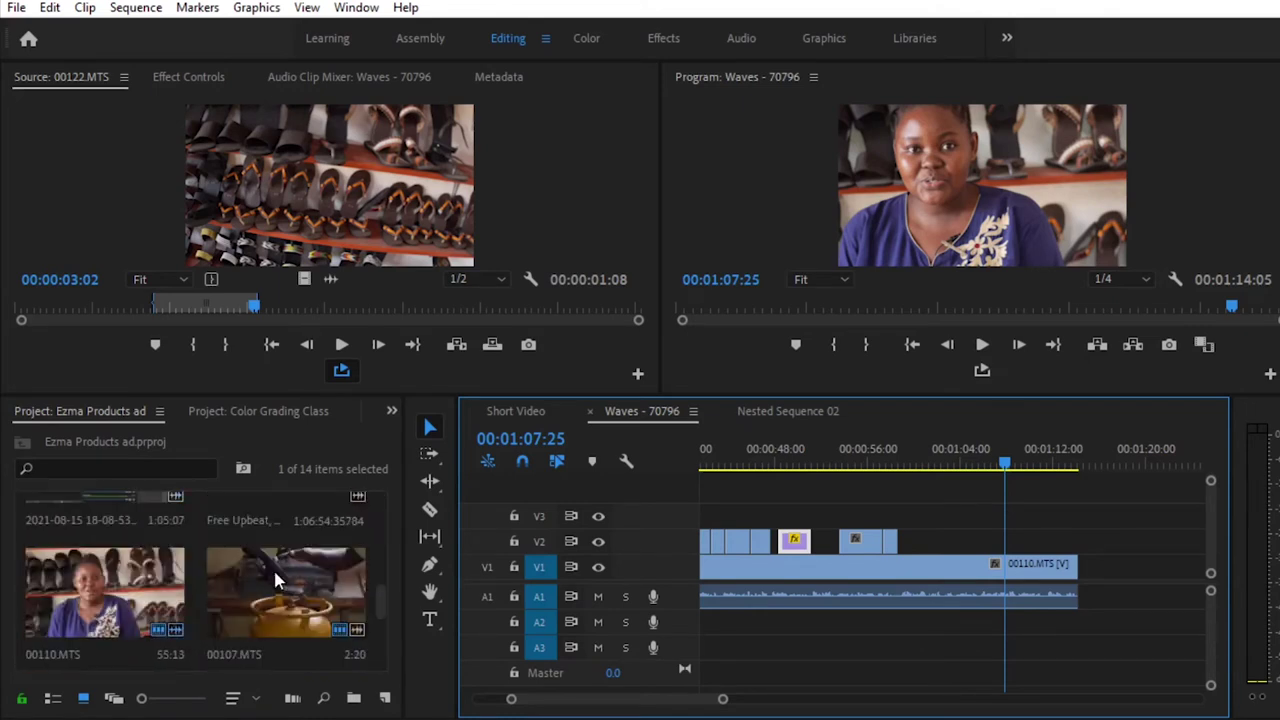
scroll(228, 568, up, 3)
scroll(194, 568, down, 1)
click(117, 578)
Load the Instagram screen recording and mark a 00:00:14:03 span starting at the profile view
double_click(117, 578)
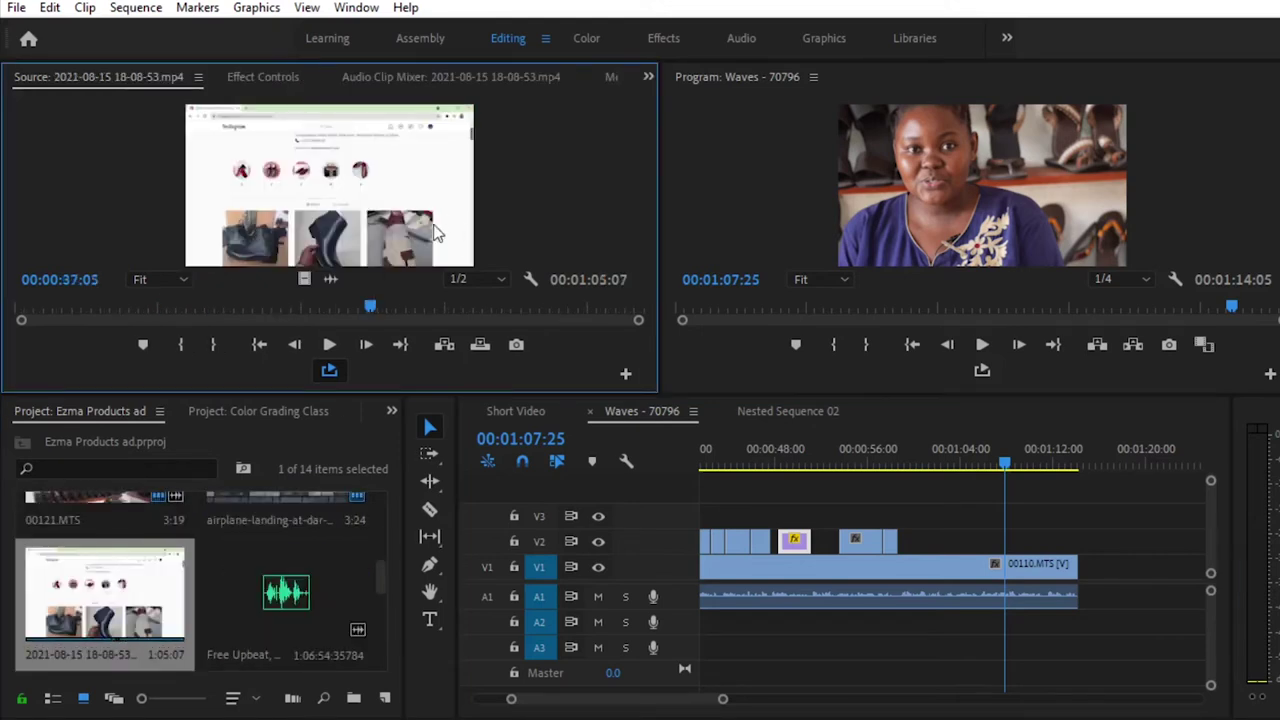
drag(310, 307, 253, 305)
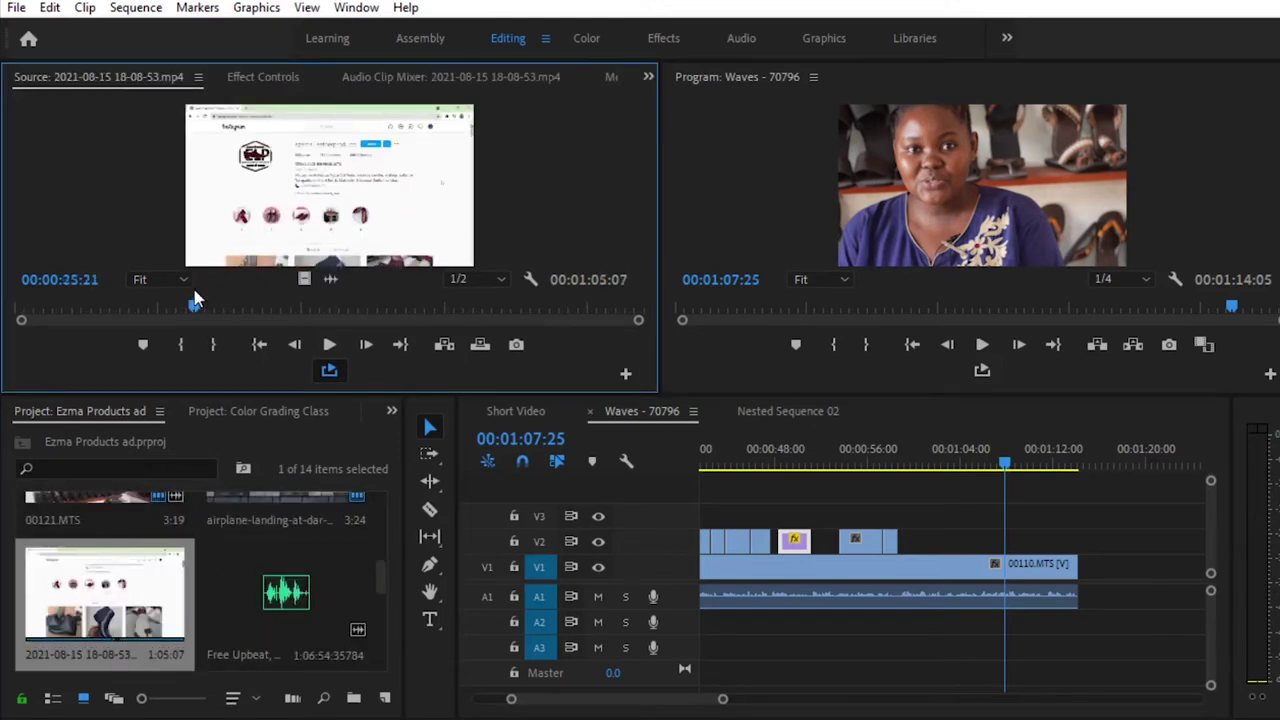
drag(194, 305, 133, 308)
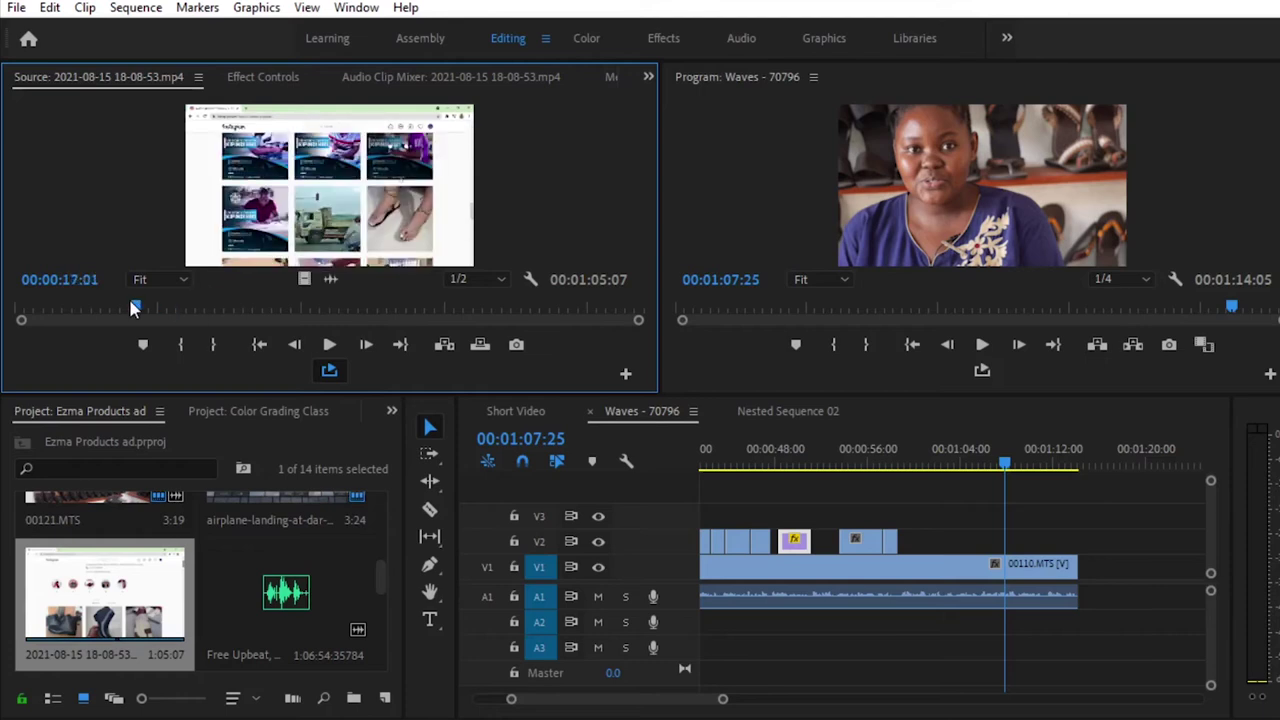
drag(112, 314, 50, 310)
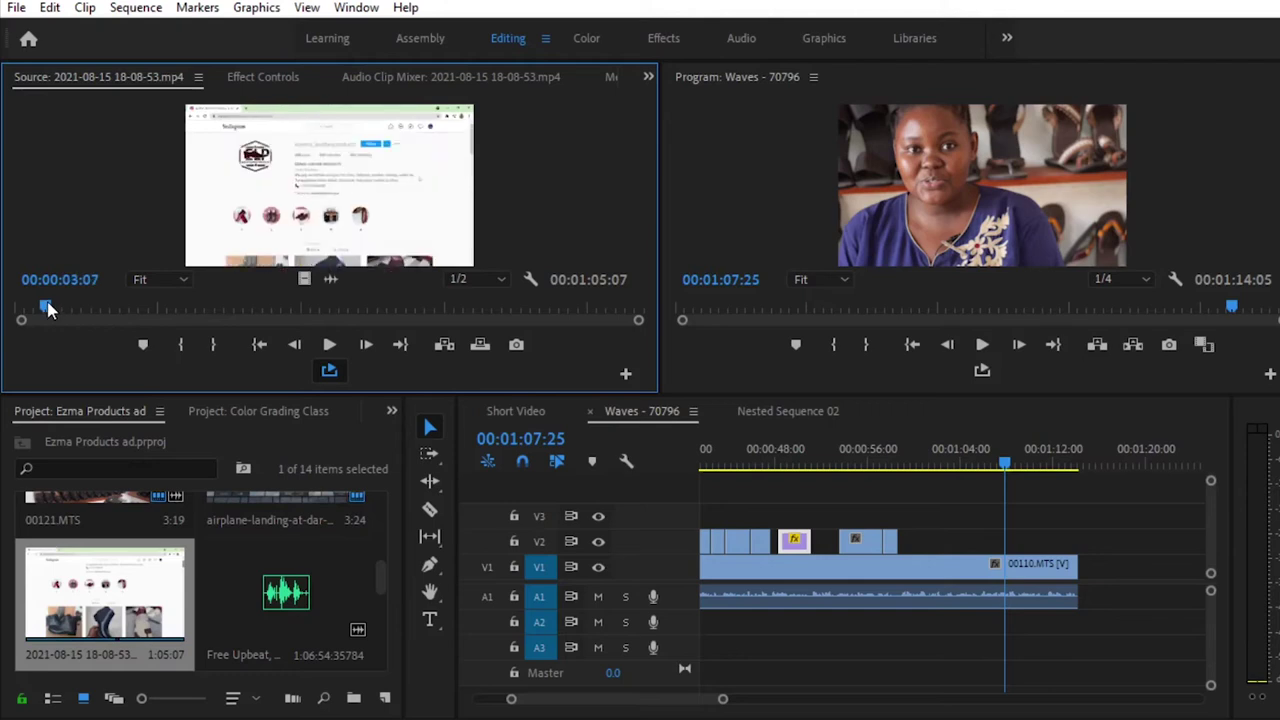
click(177, 344)
drag(52, 308, 202, 311)
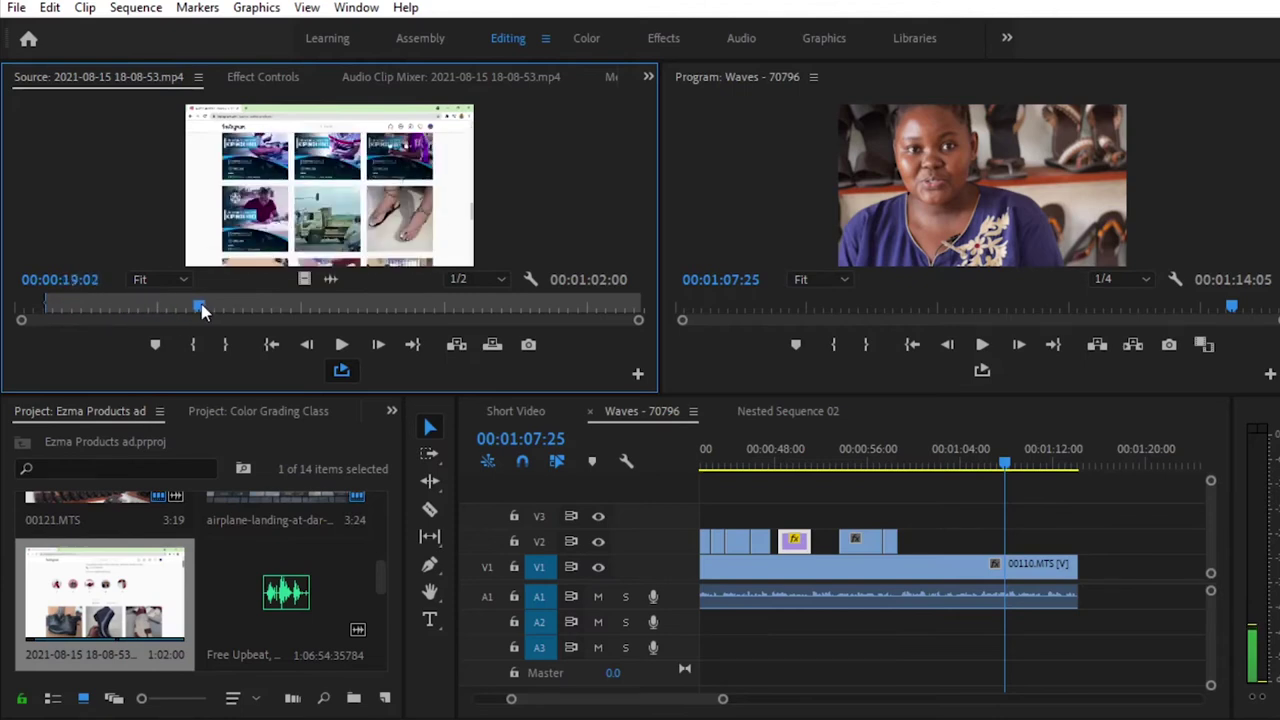
click(229, 344)
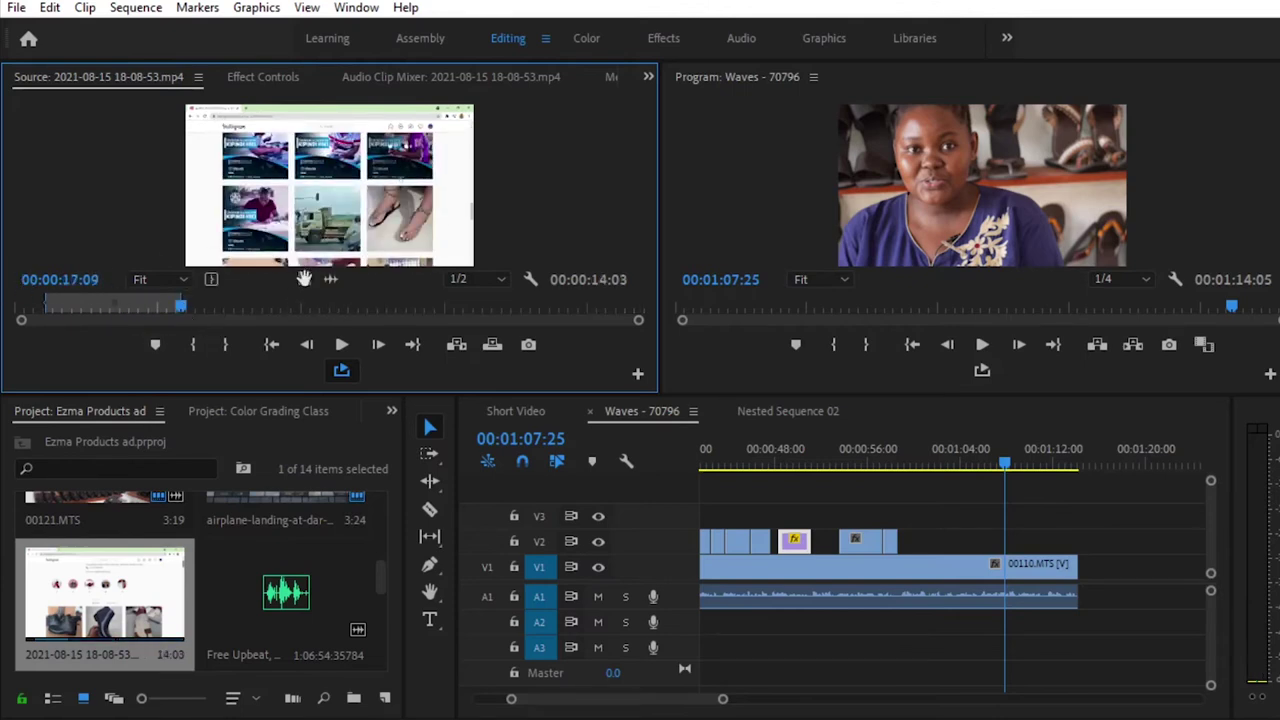
Drop the excerpt video-only on V2 near 01:07:25, preview it, and select the clip
drag(304, 279, 1017, 538)
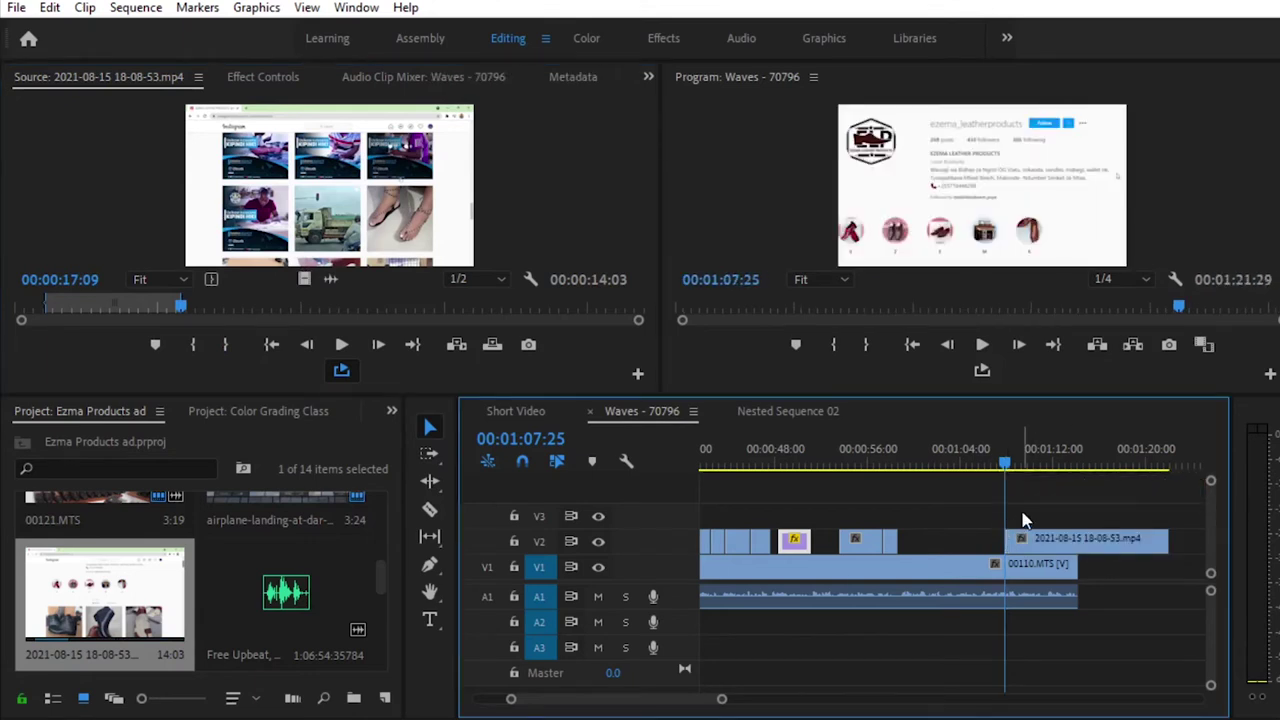
key(space)
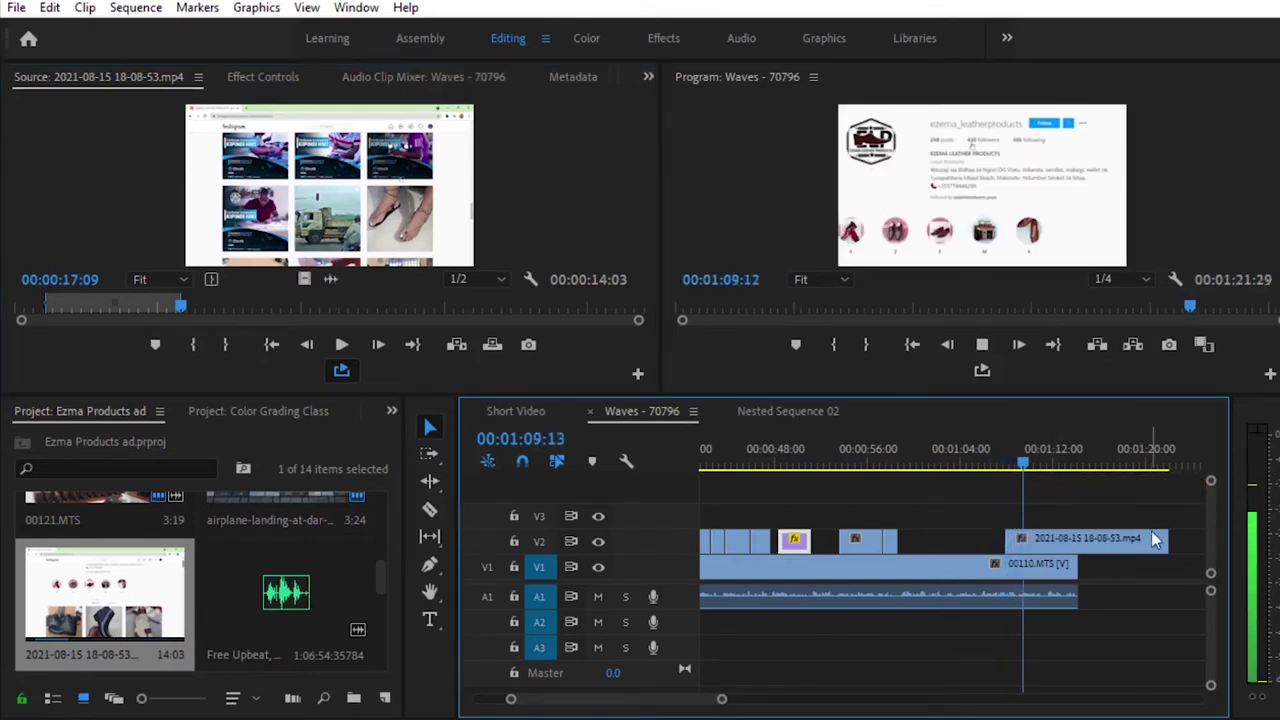
key(space)
click(1077, 541)
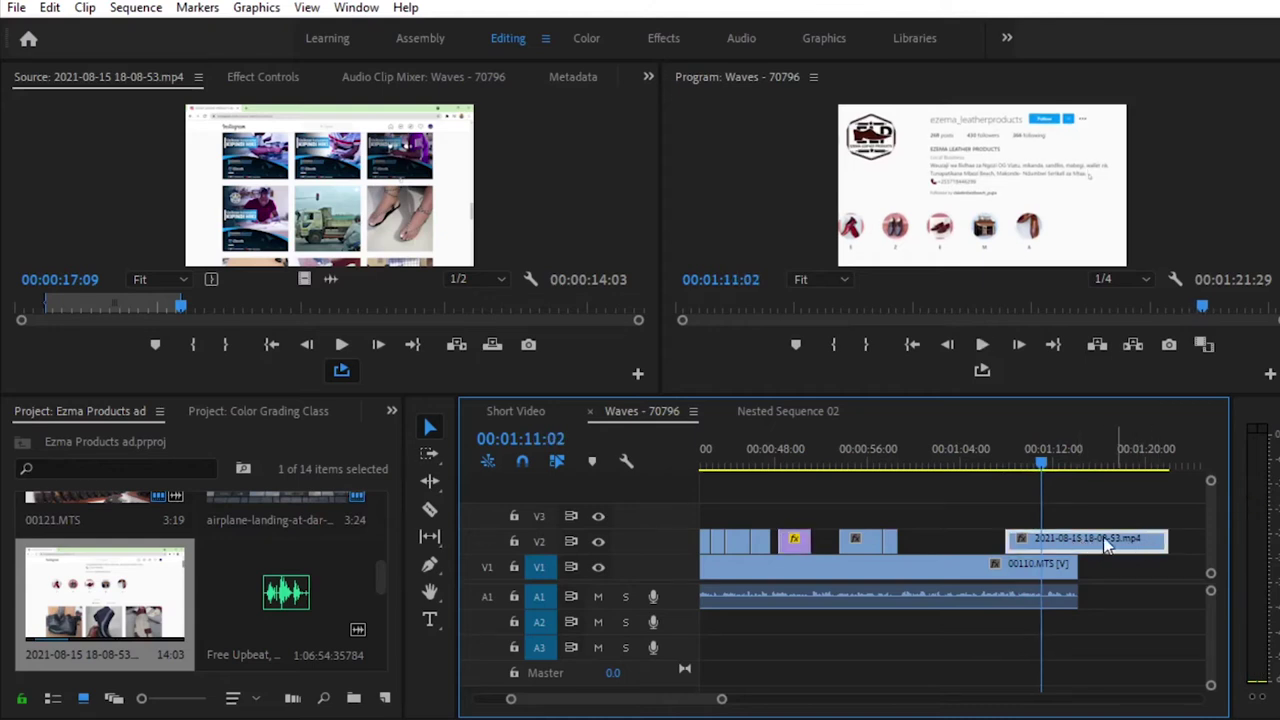
Set the Instagram clip's speed to 300% in Speed/Duration
right_click(1095, 536)
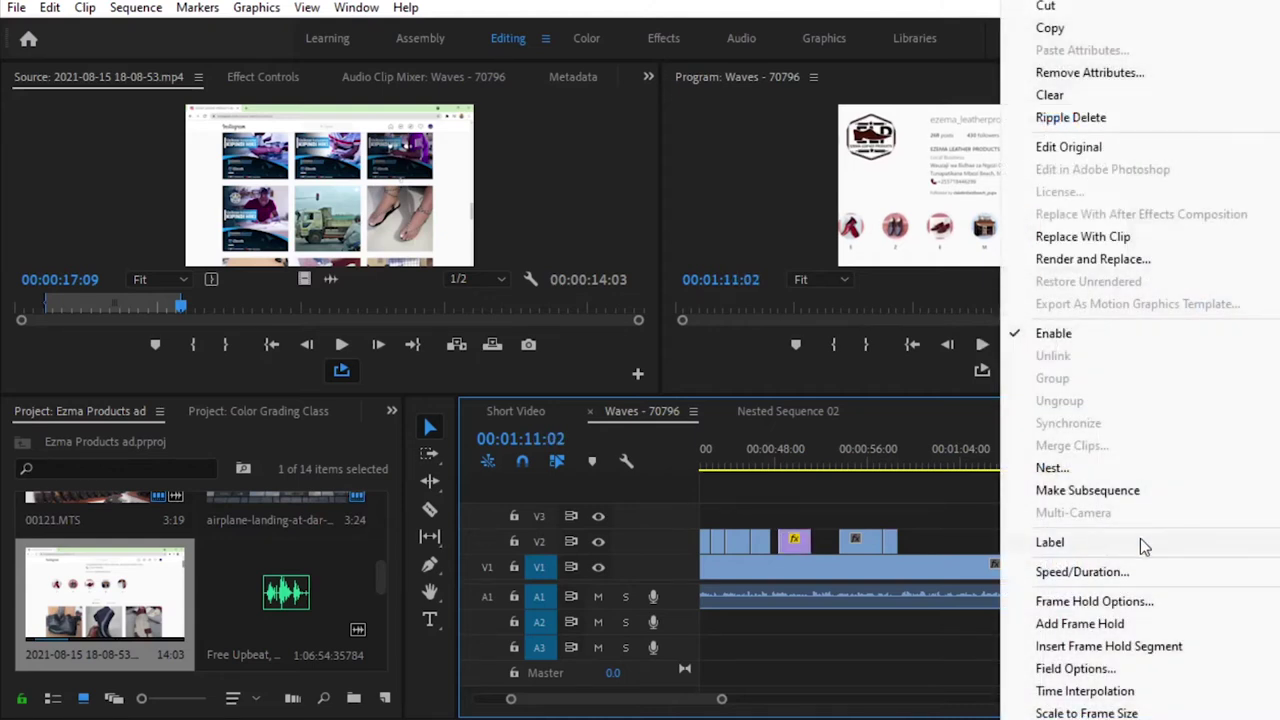
click(1082, 572)
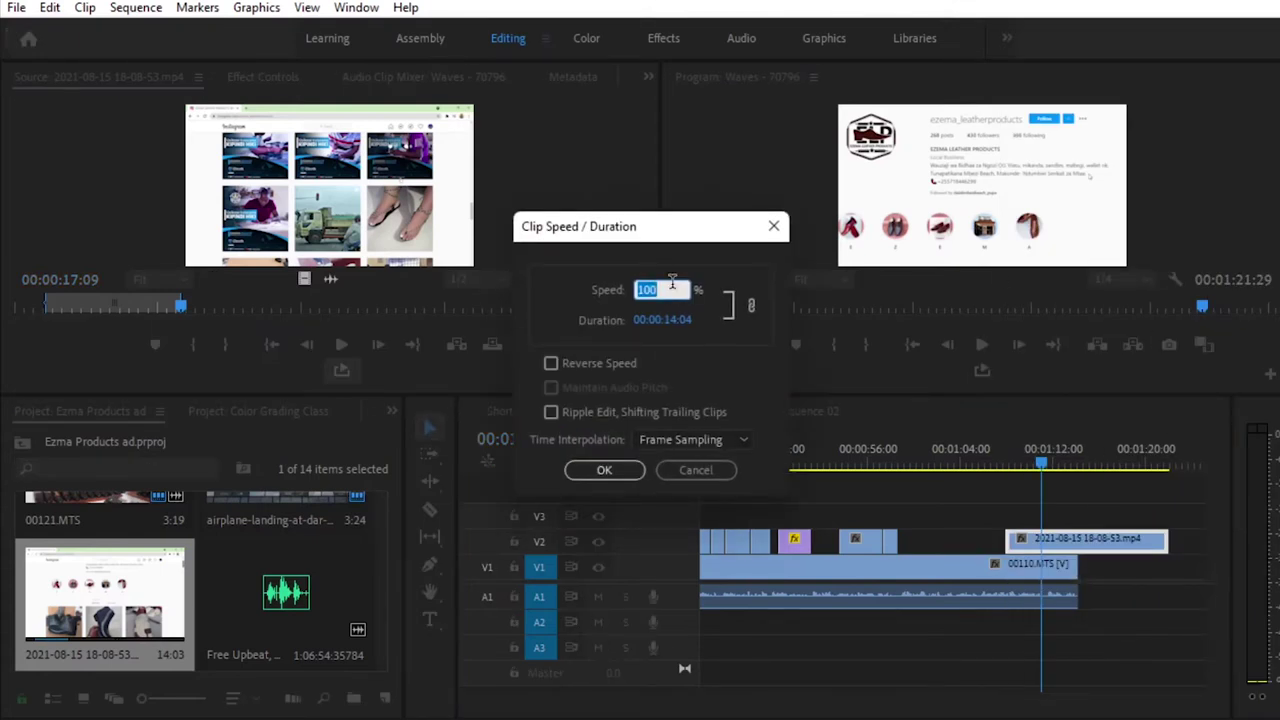
text(2)
key(BackSpace)
text(300)
click(604, 470)
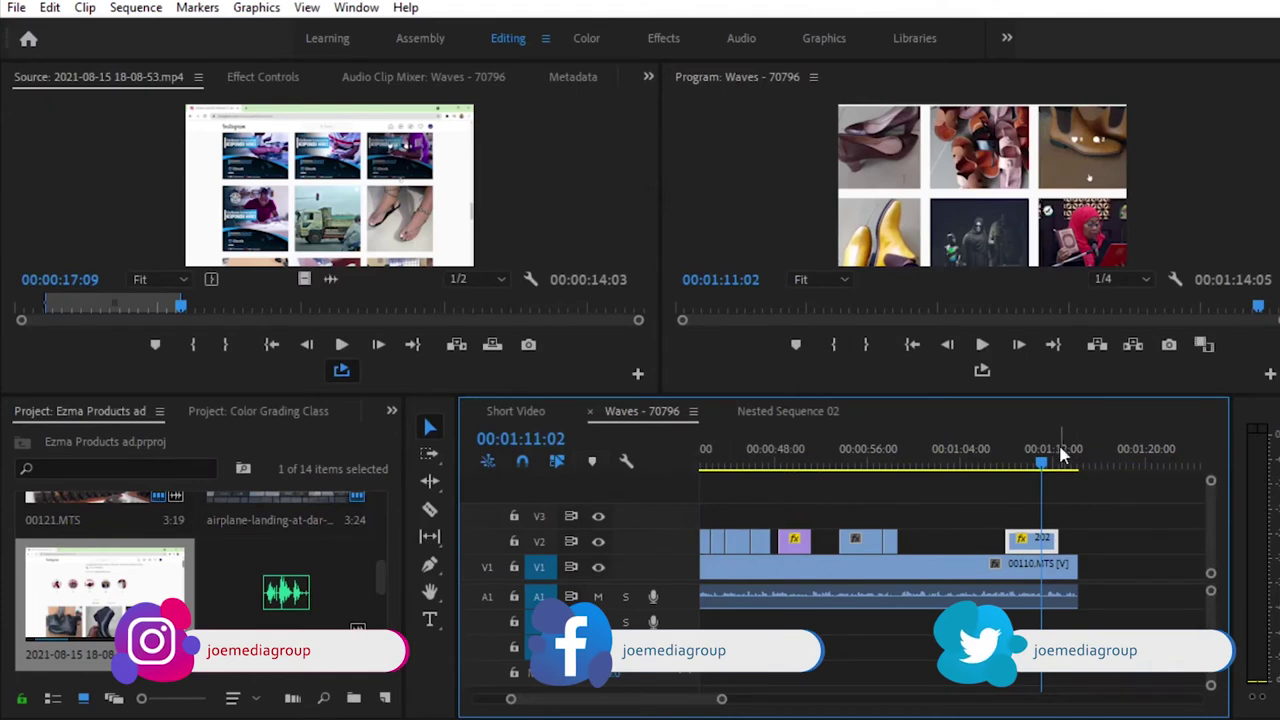
Raise the clip's speed to 500%, shortening it to 00:00:02:24, and play back that section
right_click(1037, 541)
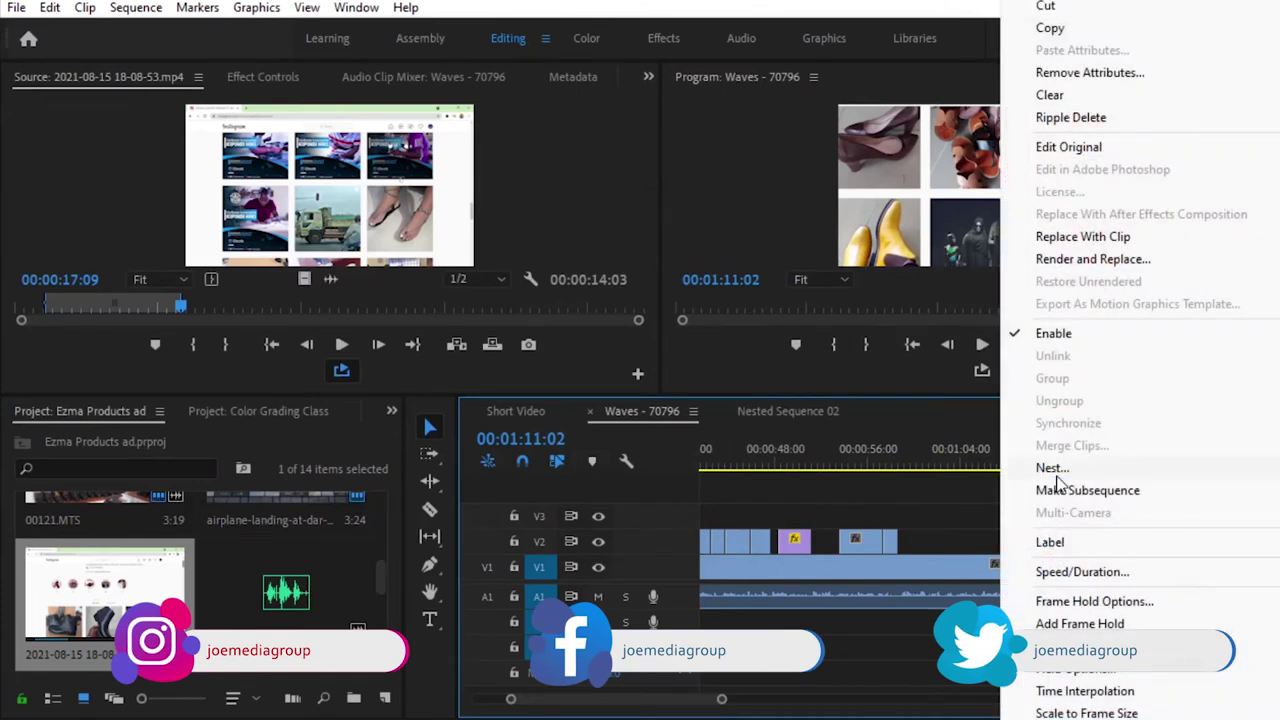
click(1083, 575)
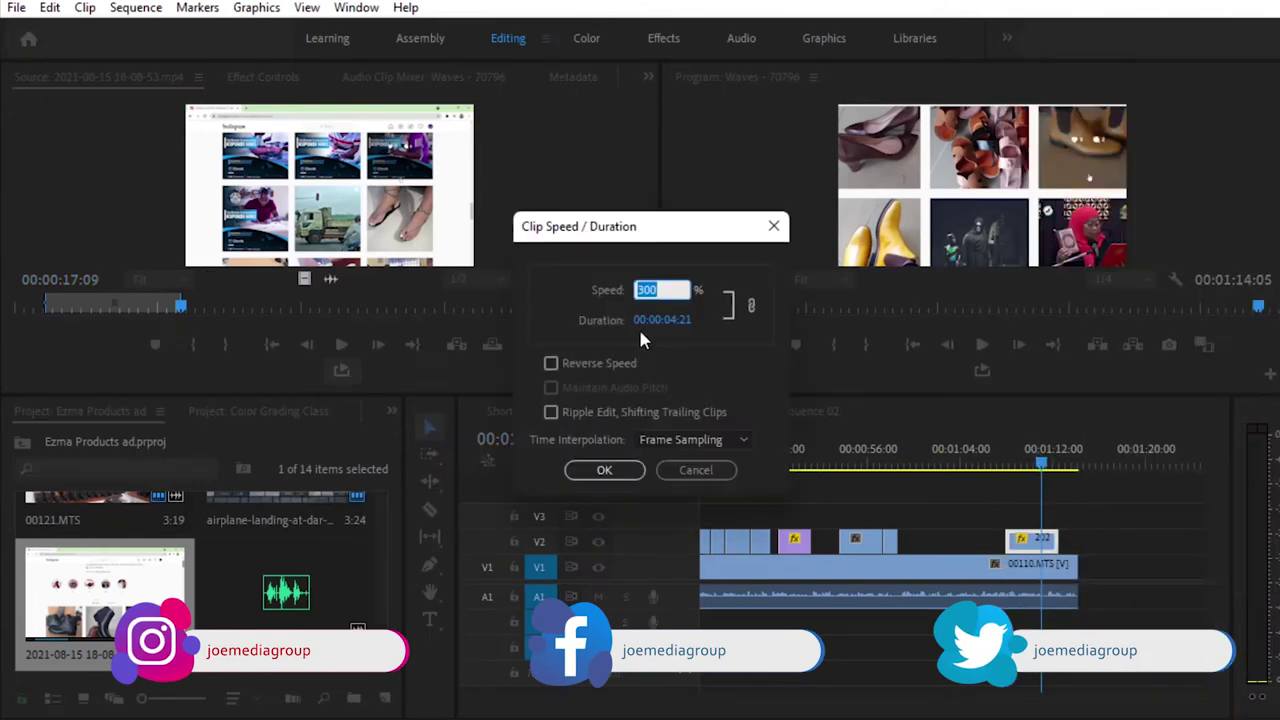
text(5)
click(605, 469)
drag(1042, 465, 1007, 466)
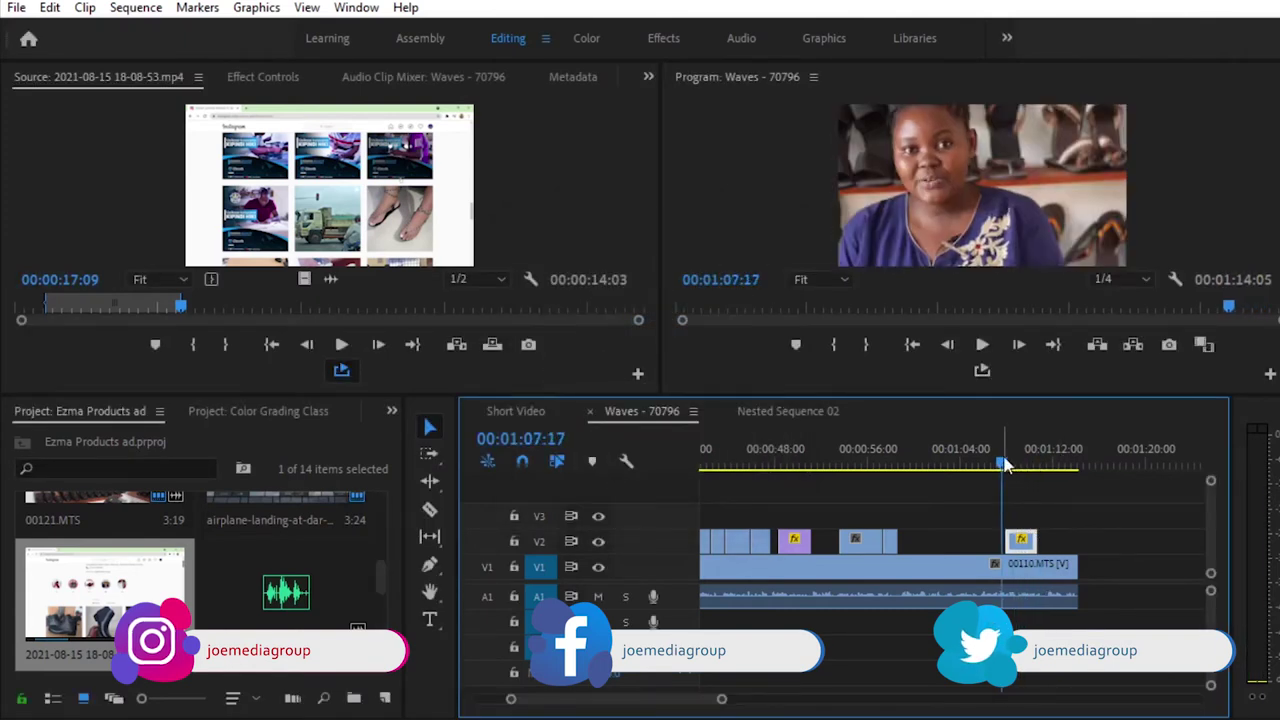
key(space)
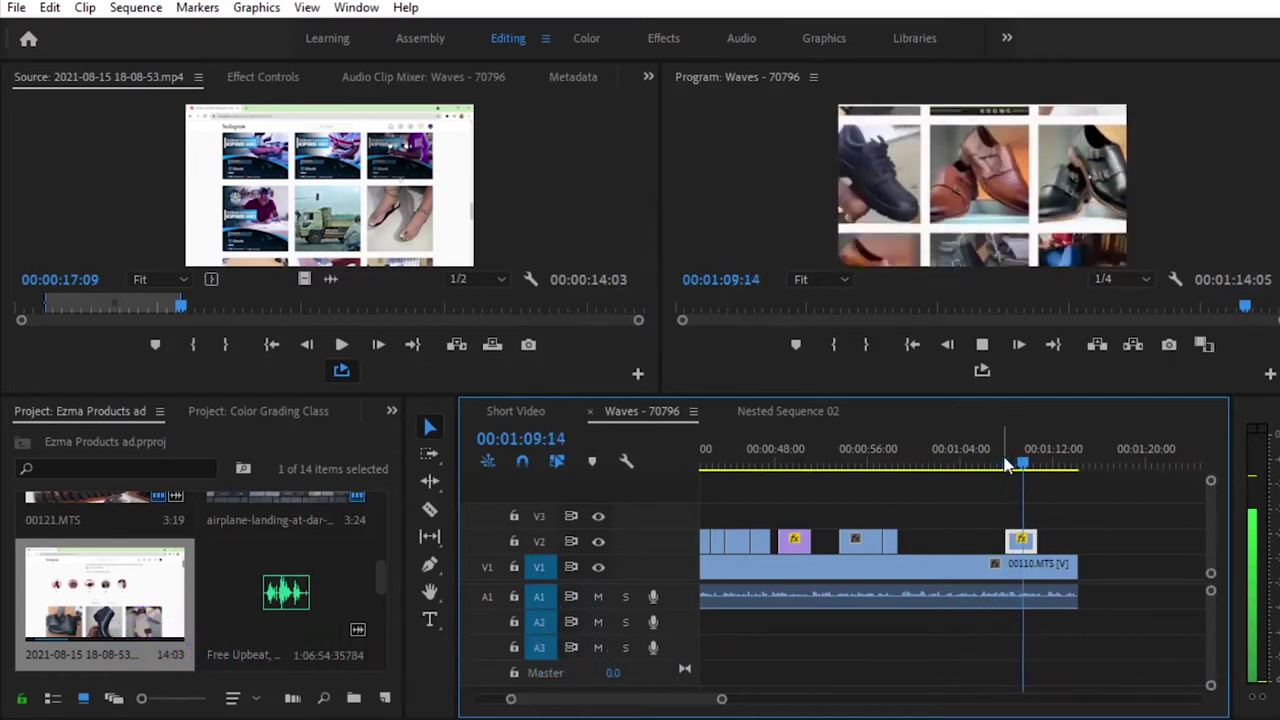
key(space)
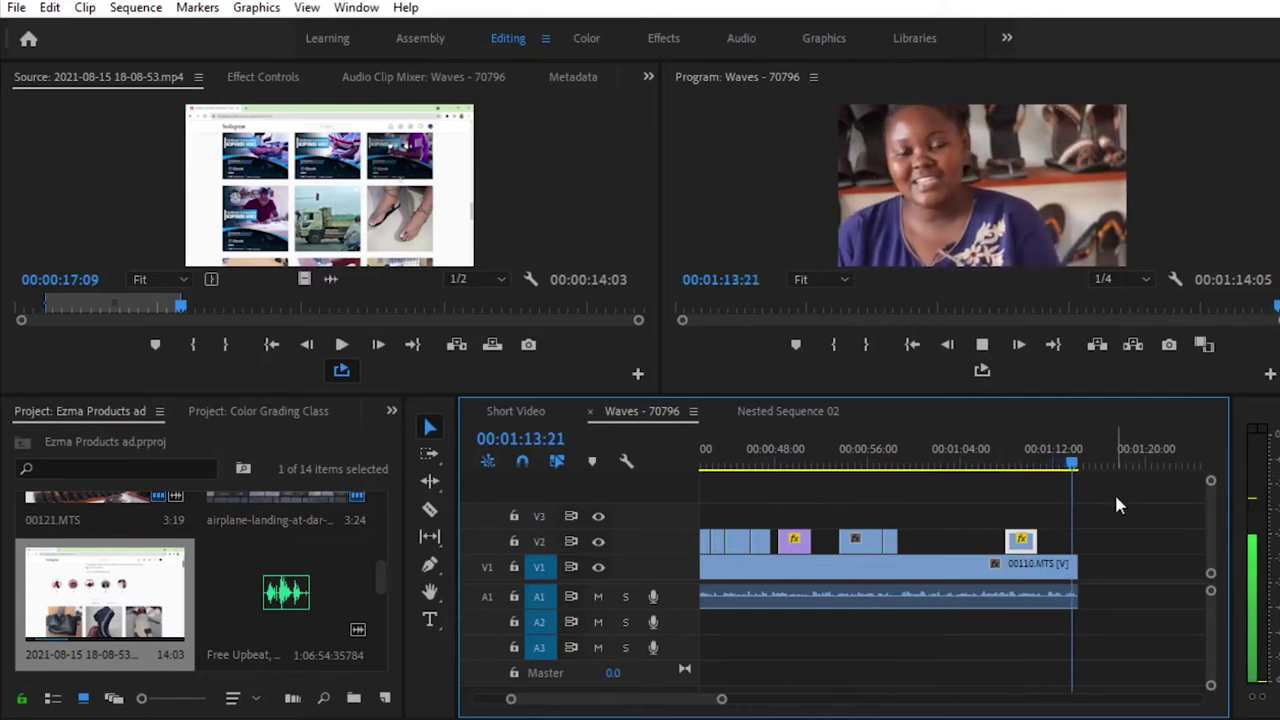
key(space)
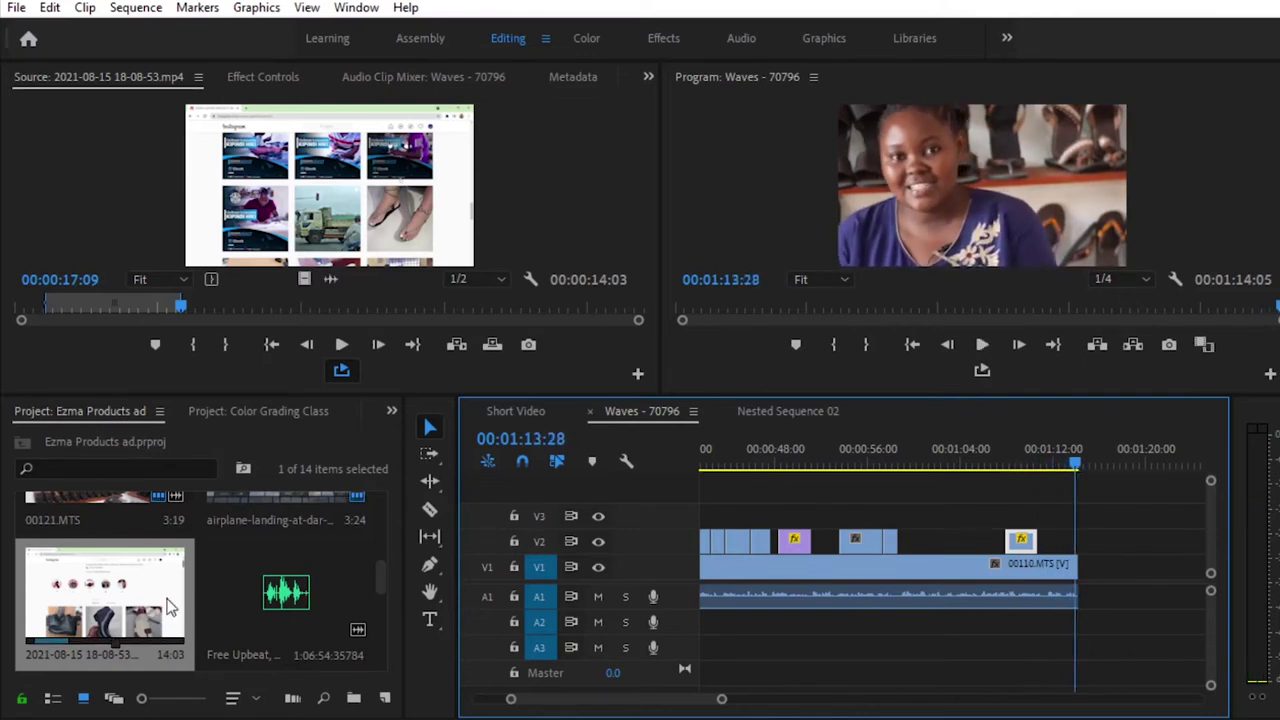
Load MVI_3662.MOV and mark In and Out around the Ezma Leather Products signboard shot
scroll(170, 605, up, 2)
scroll(238, 568, up, 1)
scroll(252, 568, down, 5)
scroll(252, 565, up, 1)
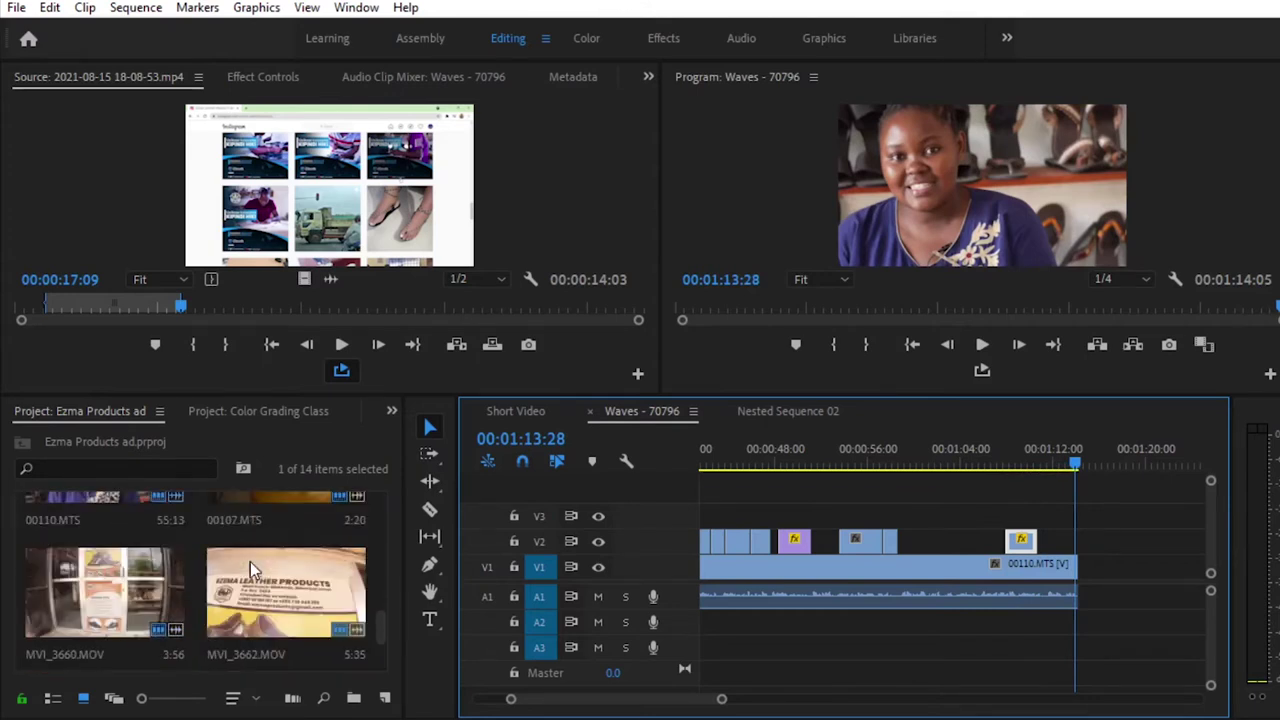
double_click(253, 562)
drag(306, 312, 489, 286)
click(489, 281)
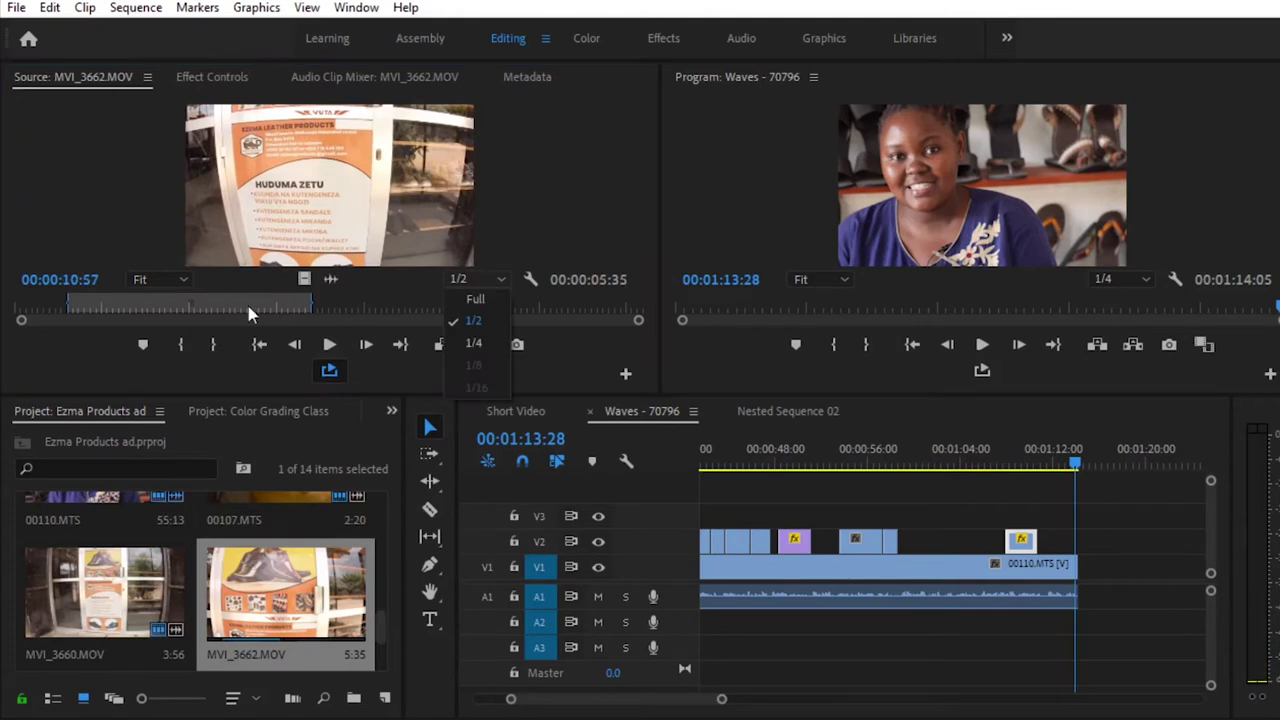
click(191, 345)
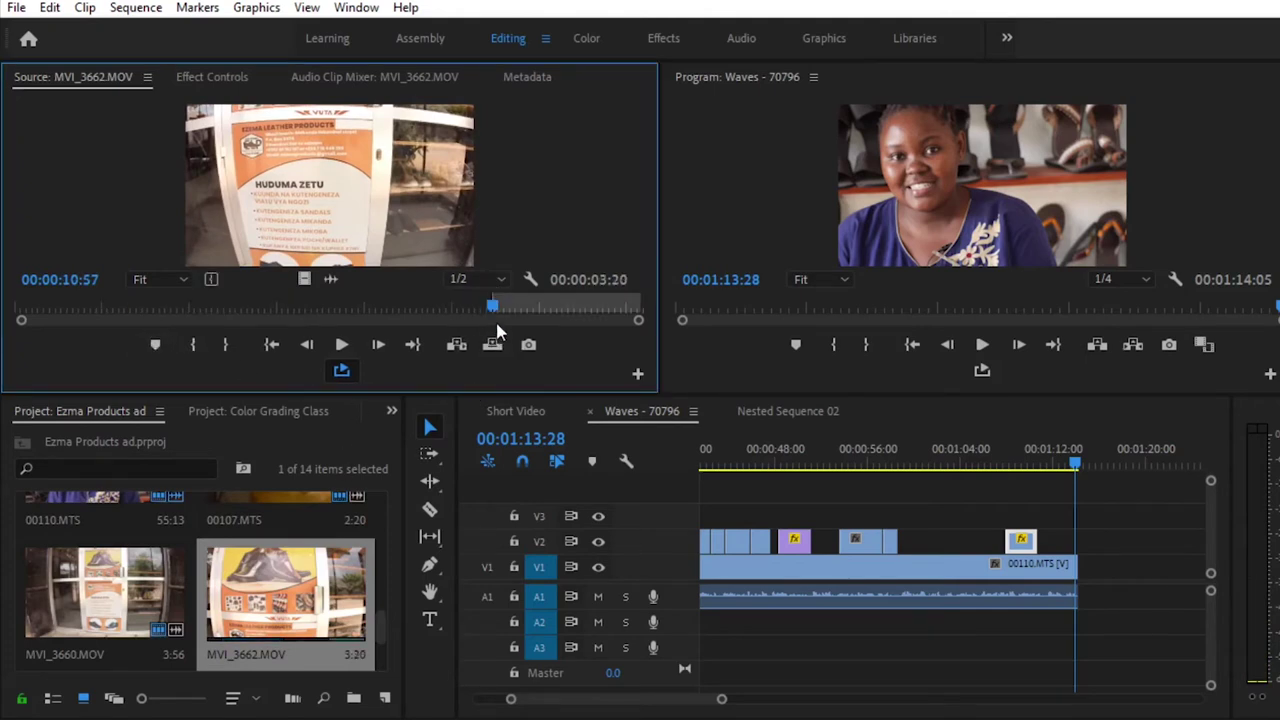
drag(495, 313, 622, 312)
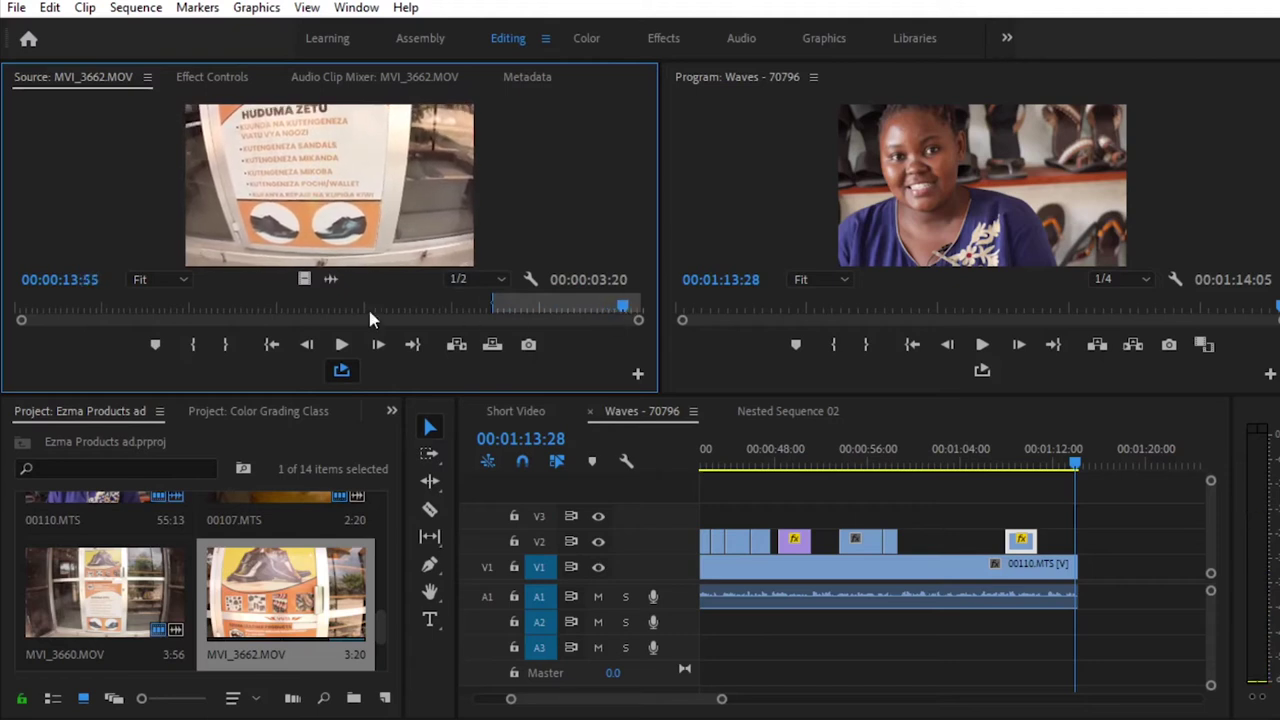
click(234, 344)
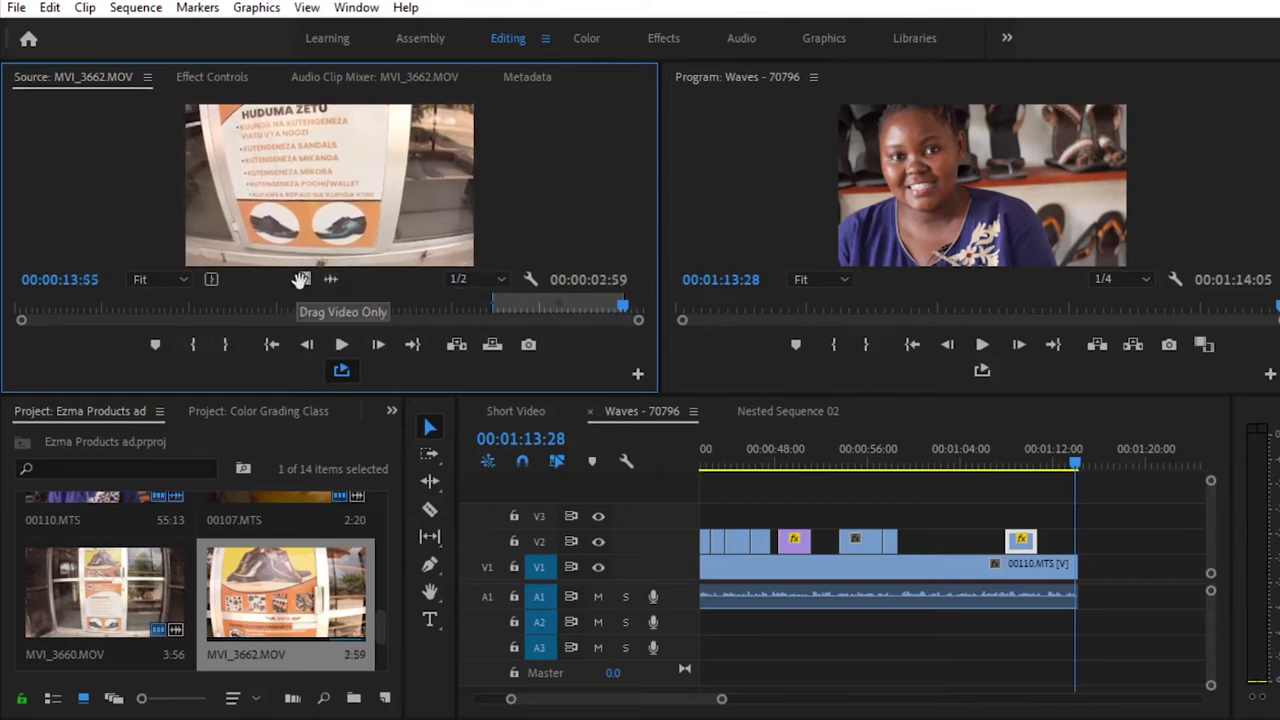
Place the 00:00:02:59 signboard shot on V2 after the sped-up clip and check its edges
drag(1040, 450, 1050, 539)
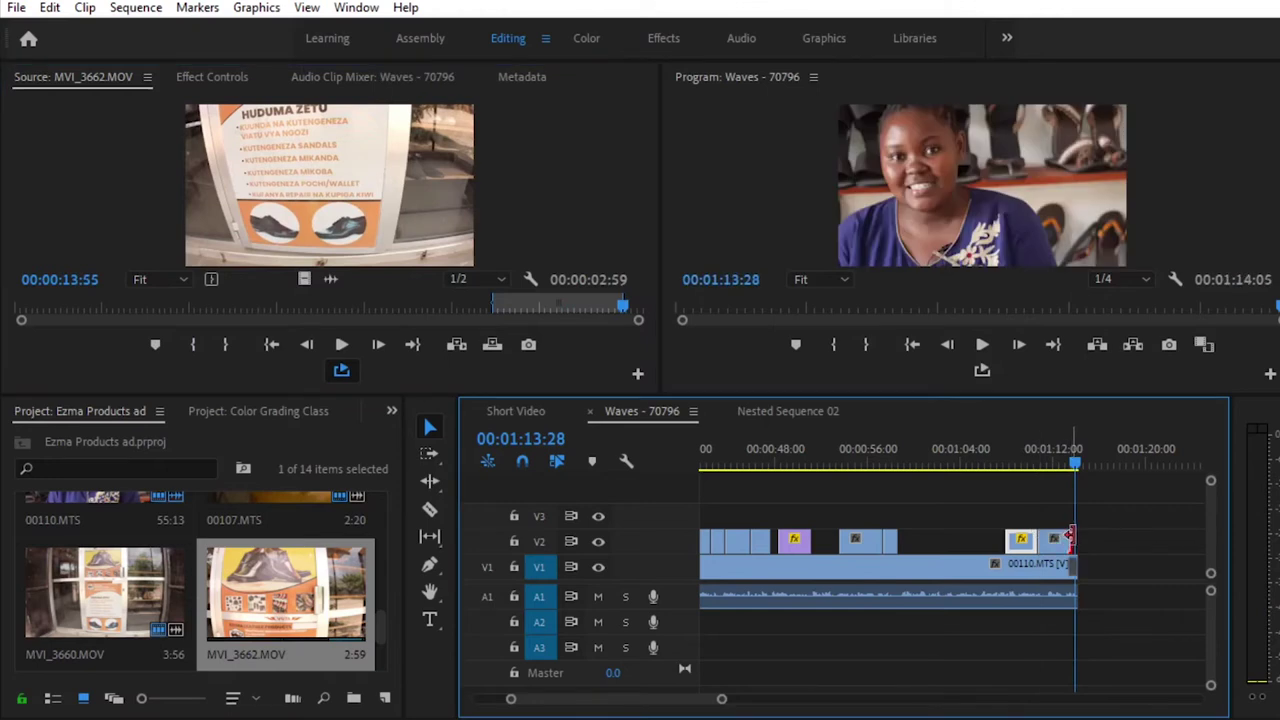
click(1083, 465)
click(1044, 466)
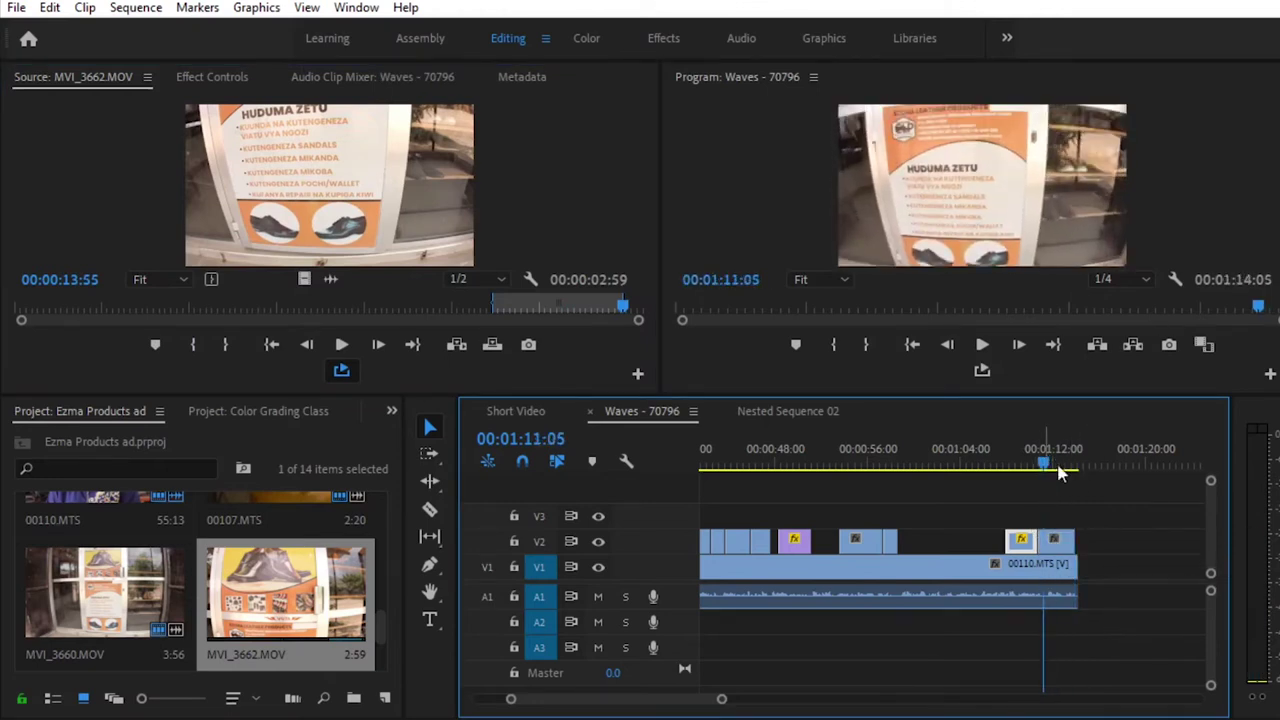
click(1073, 540)
drag(1050, 465, 1000, 467)
Play the ad's ending on the signboard shot and save the project
key(space)
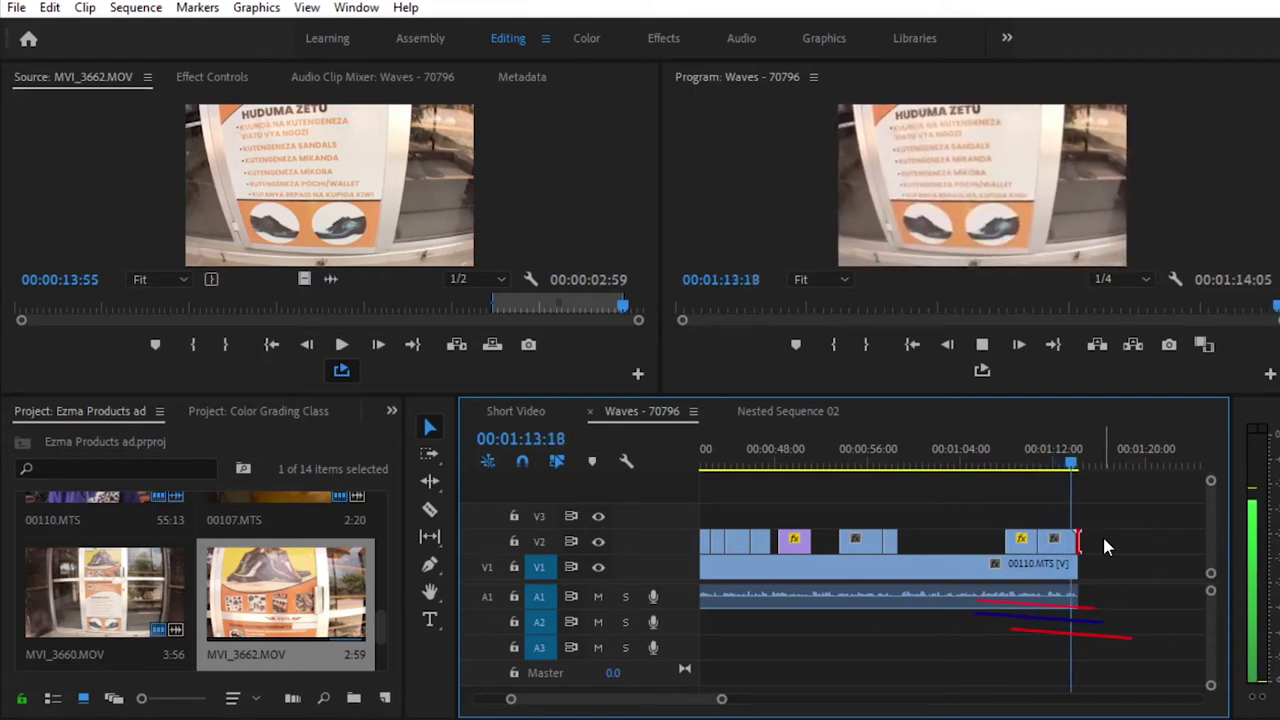
key(ctrl+s)
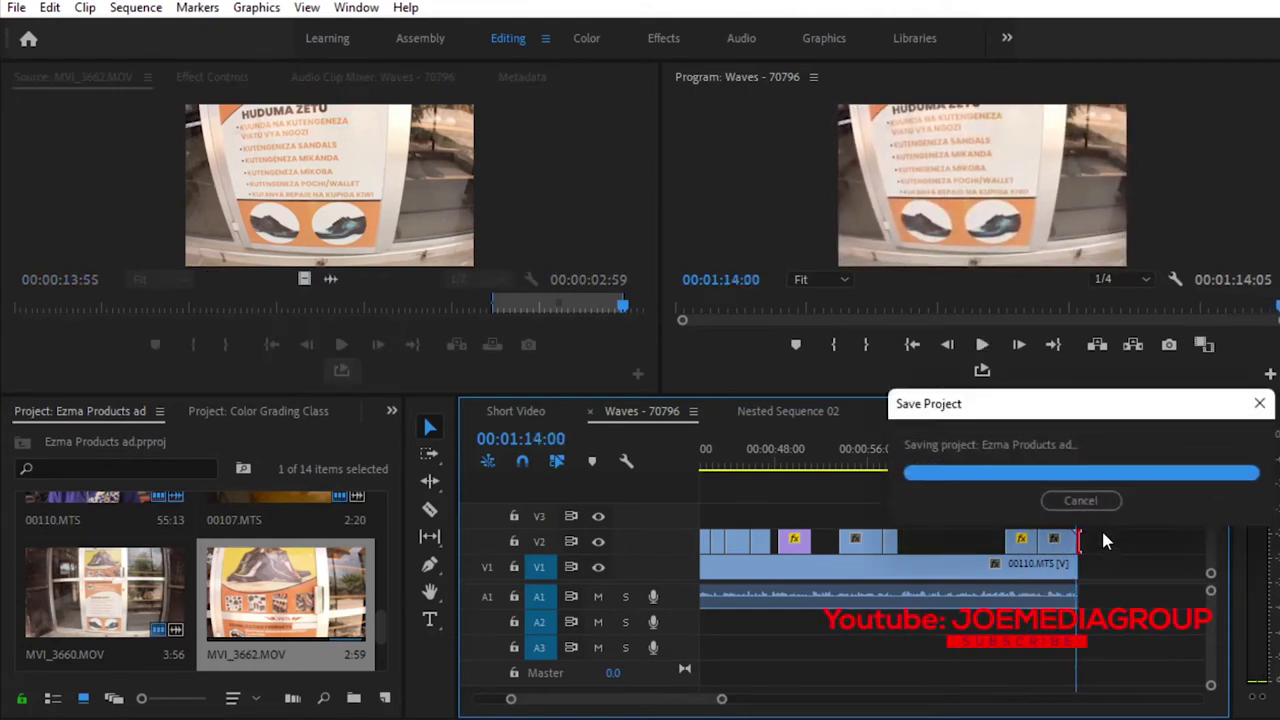
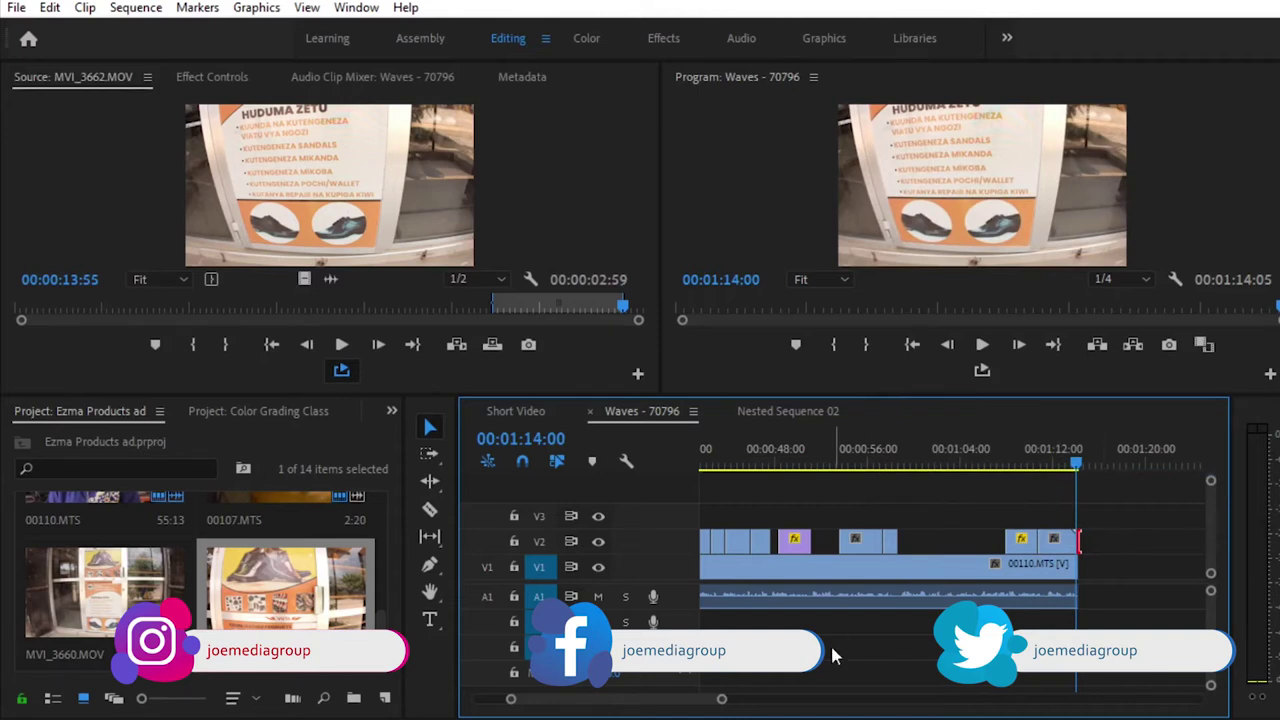
Zoom in at 00:00:23, play that stretch, and select the first V2 clip there
drag(722, 699, 816, 699)
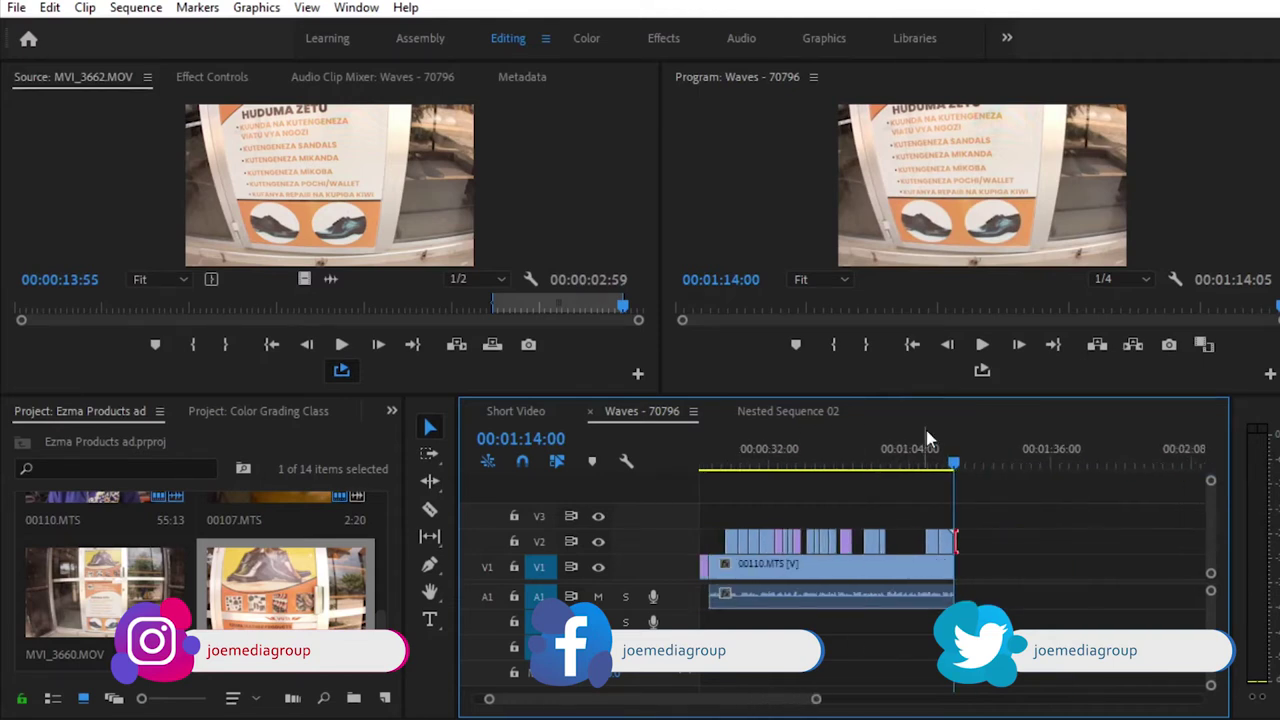
drag(957, 465, 731, 466)
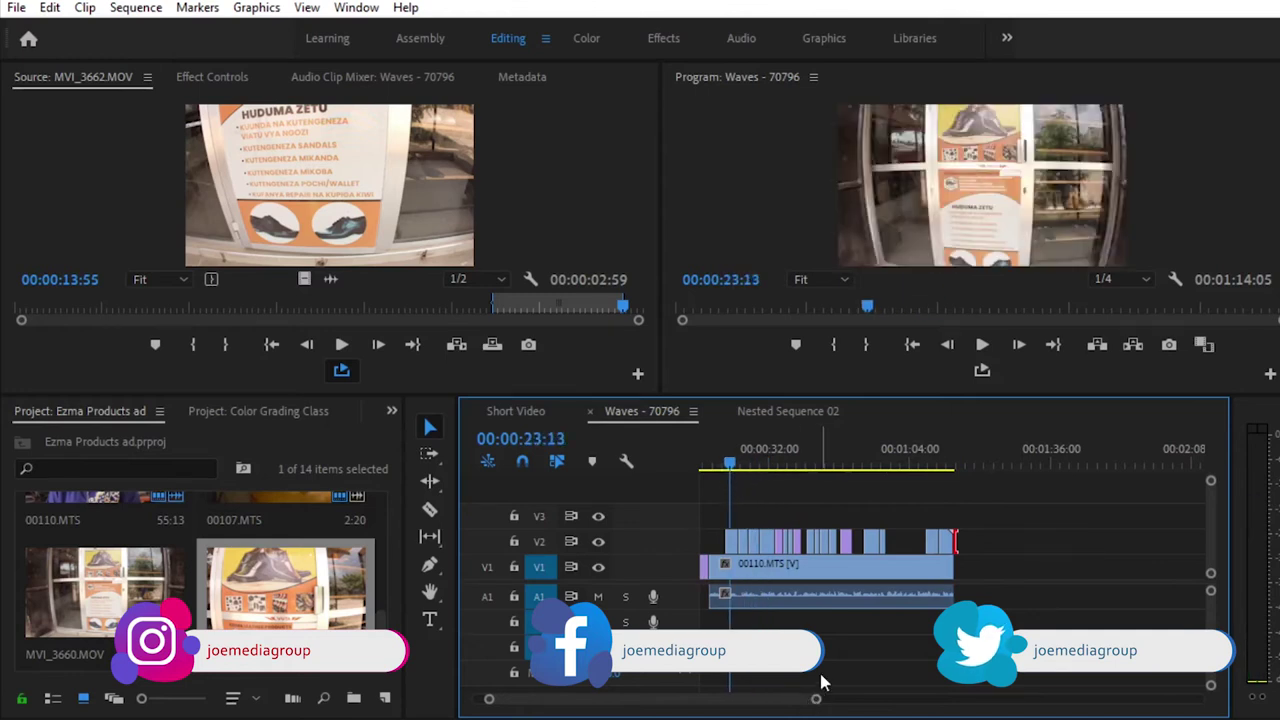
key(space)
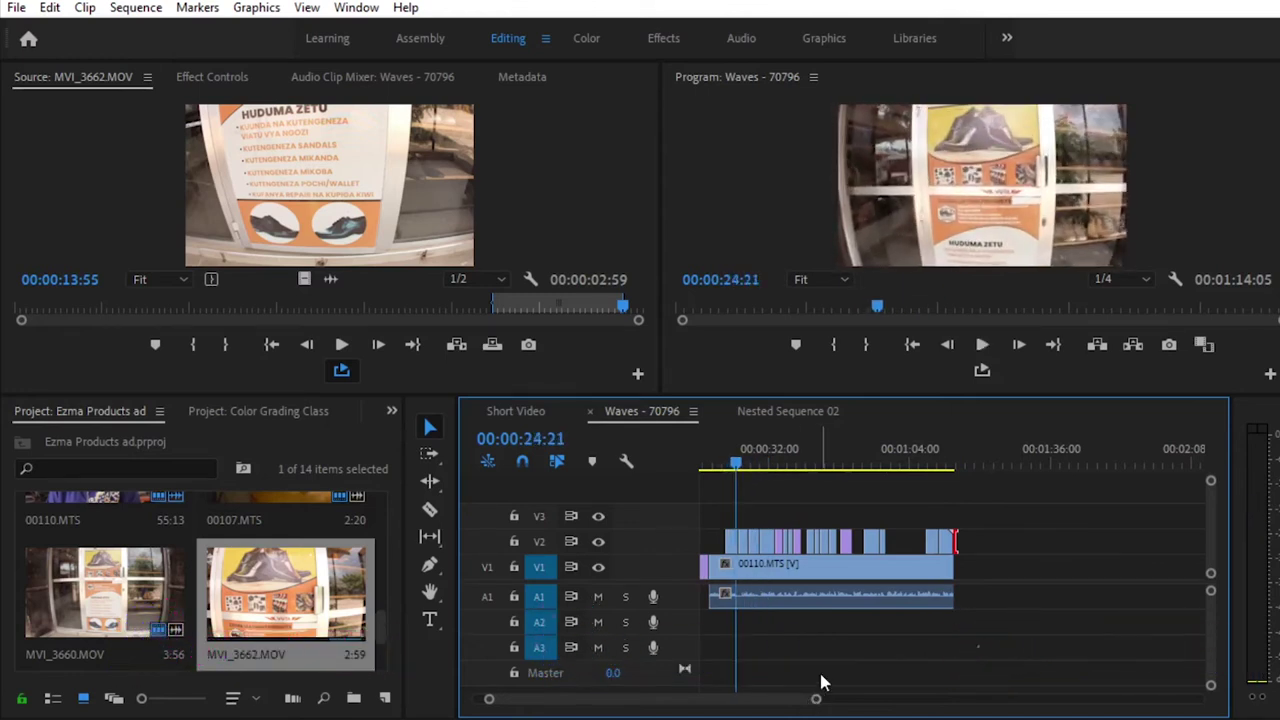
drag(815, 702, 712, 700)
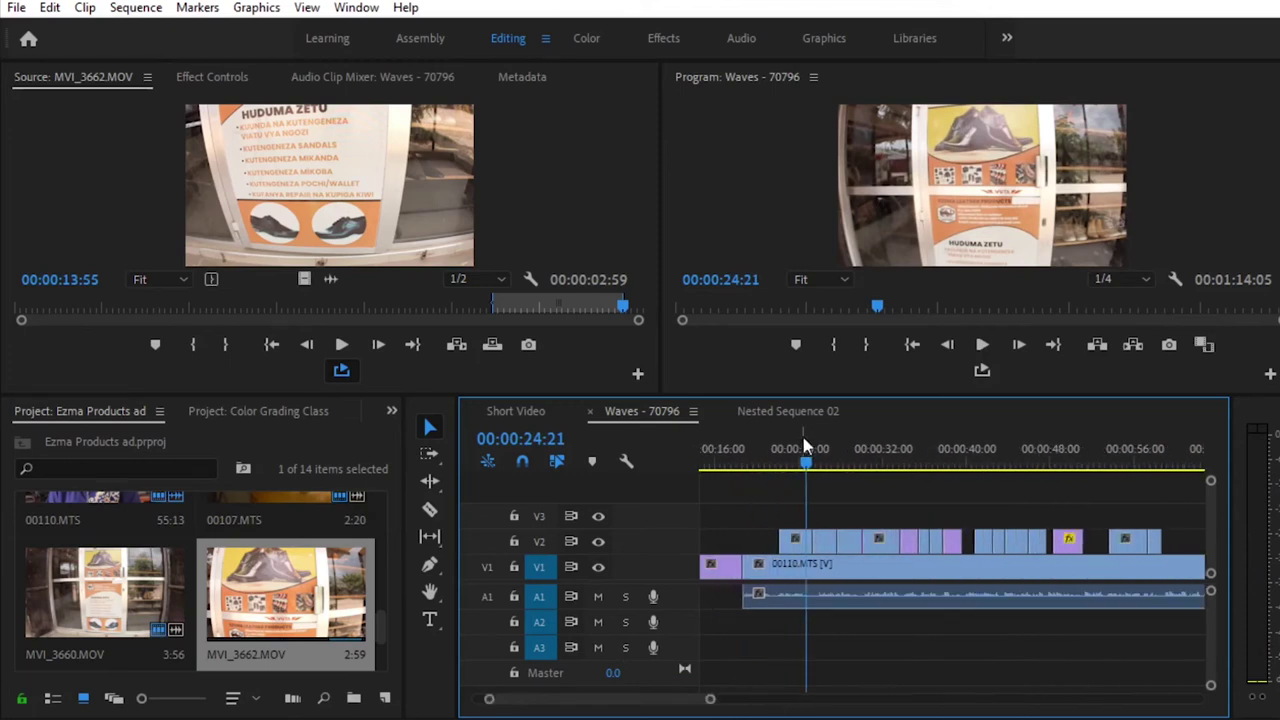
click(790, 465)
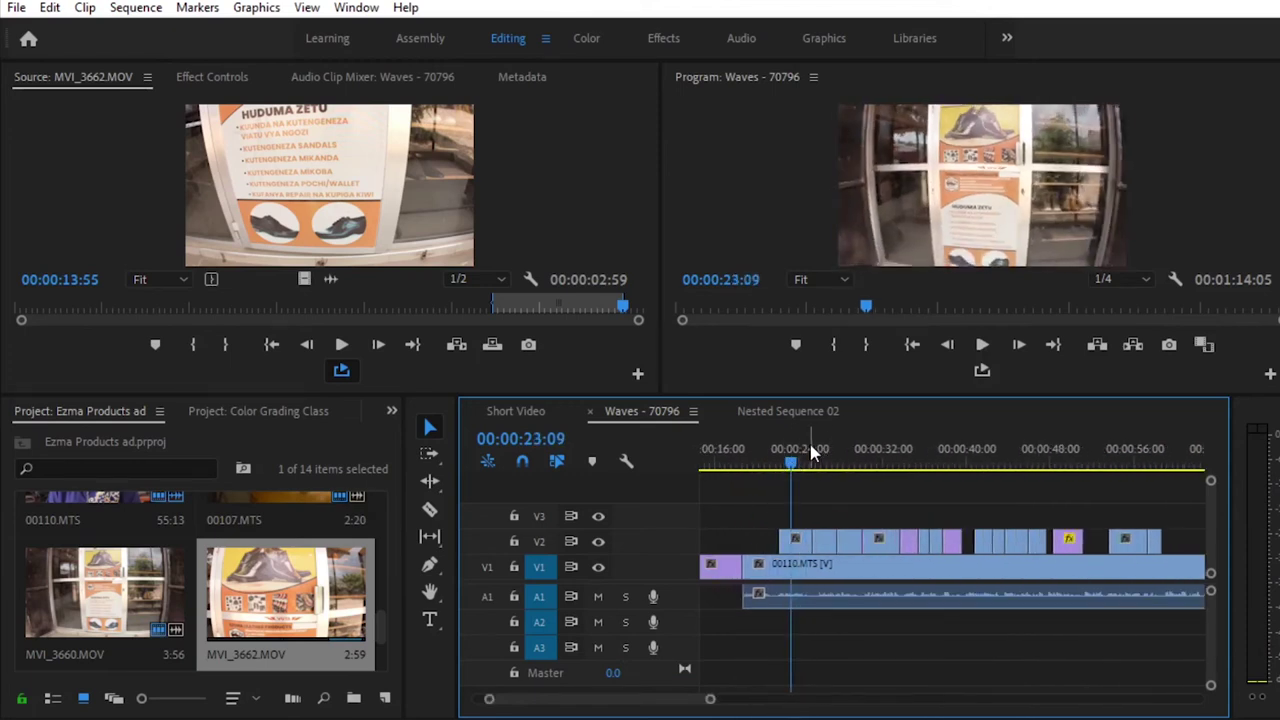
click(798, 544)
click(391, 411)
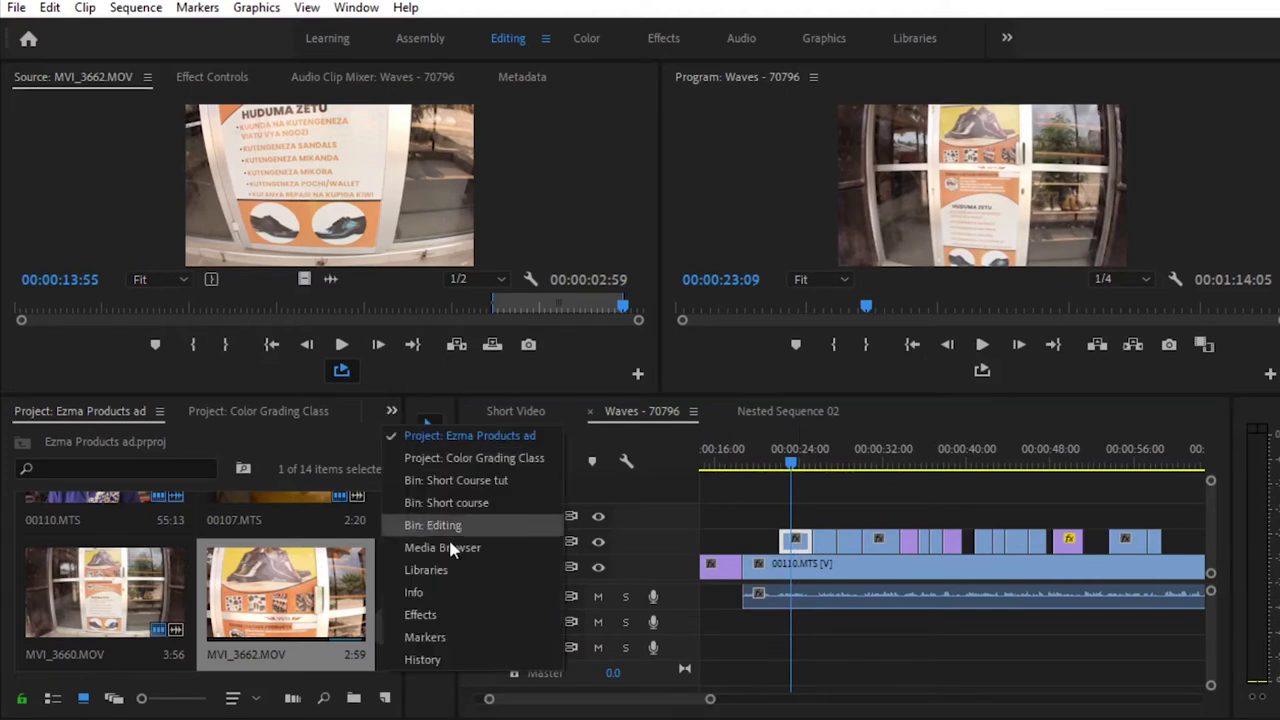
Search the effects for 'war' and apply Warp Stabilizer to the V2 clip at 00:00:23
click(420, 612)
click(107, 438)
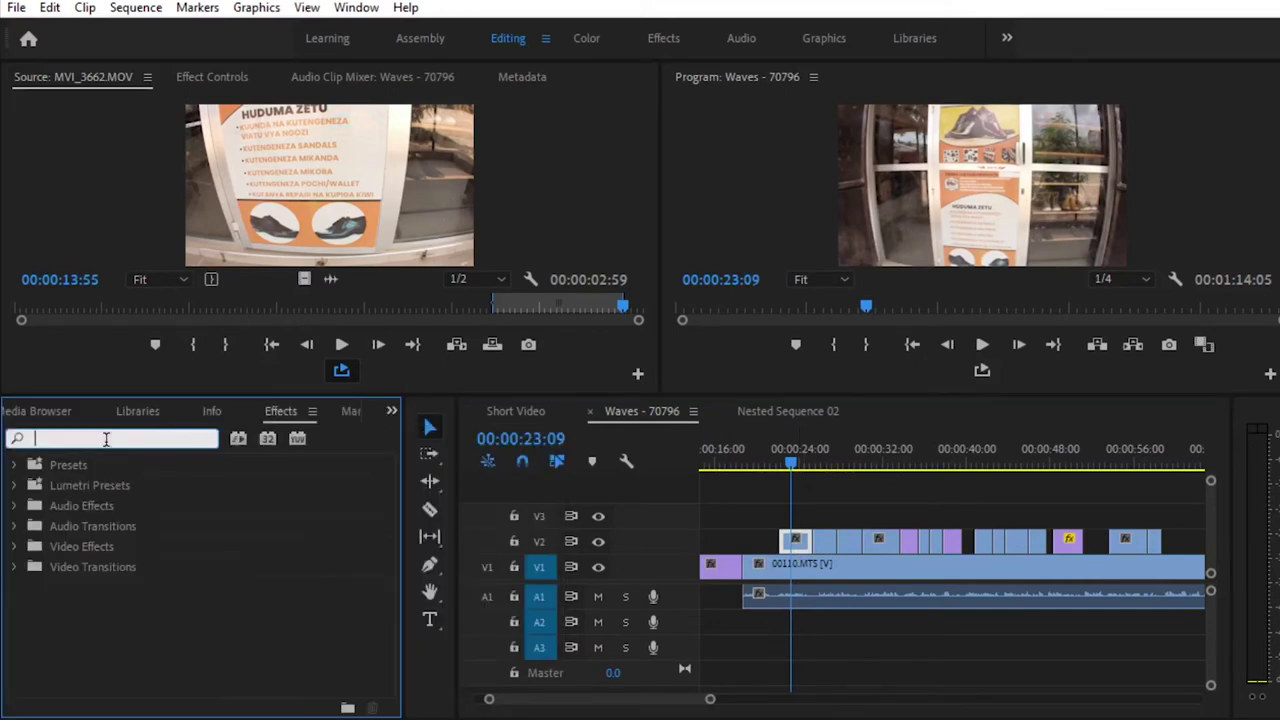
text(warp)
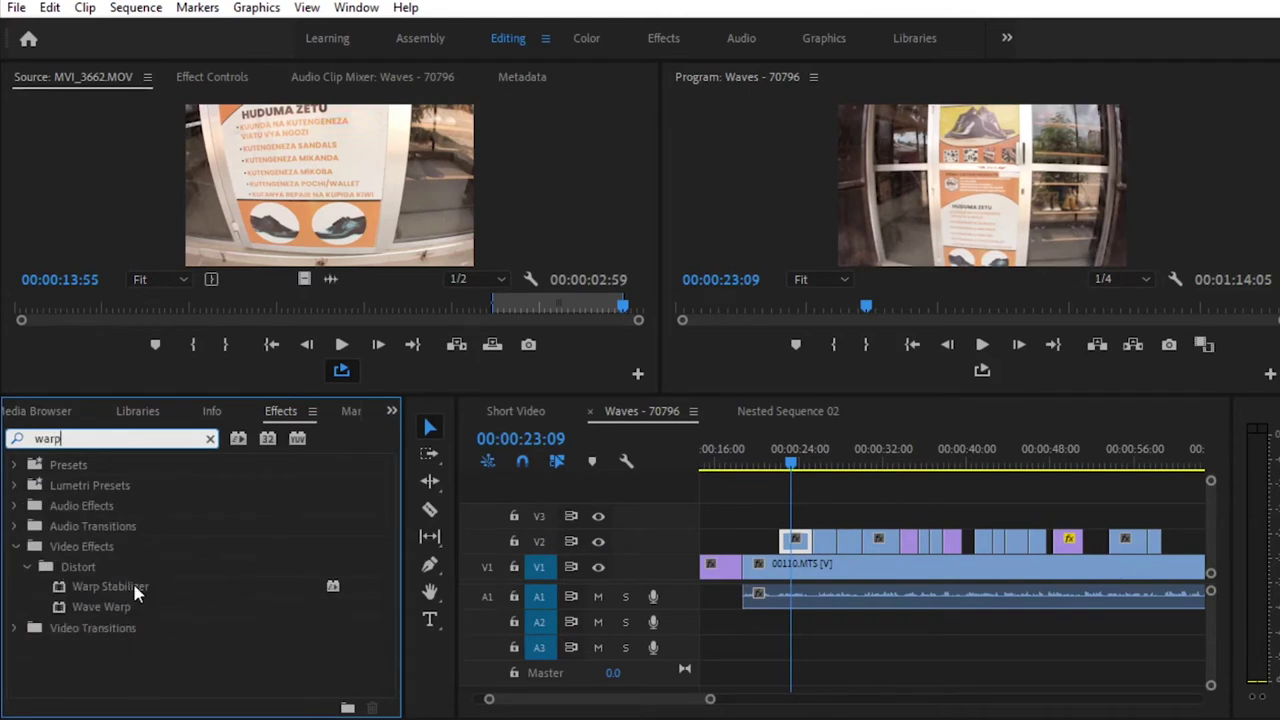
drag(134, 587, 795, 543)
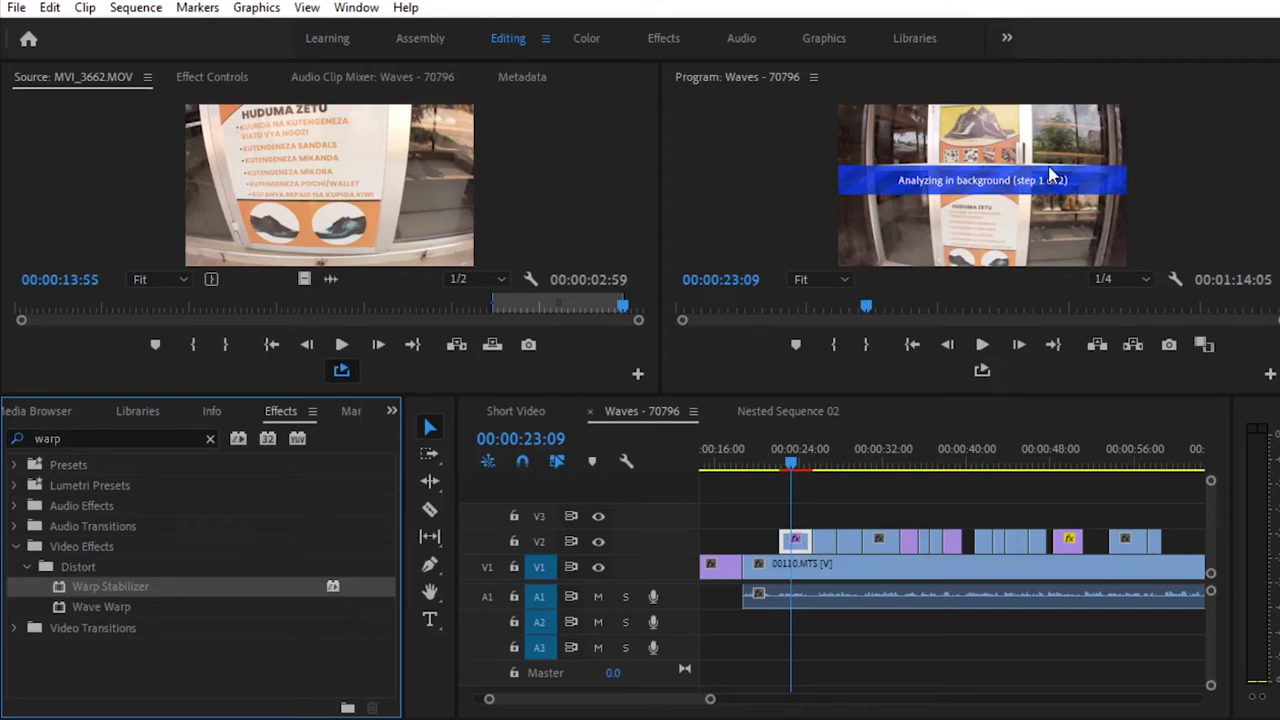
Check the Warp Stabilizer settings, play back the stabilized clip, and return to the Project panel
click(208, 78)
drag(648, 184, 637, 262)
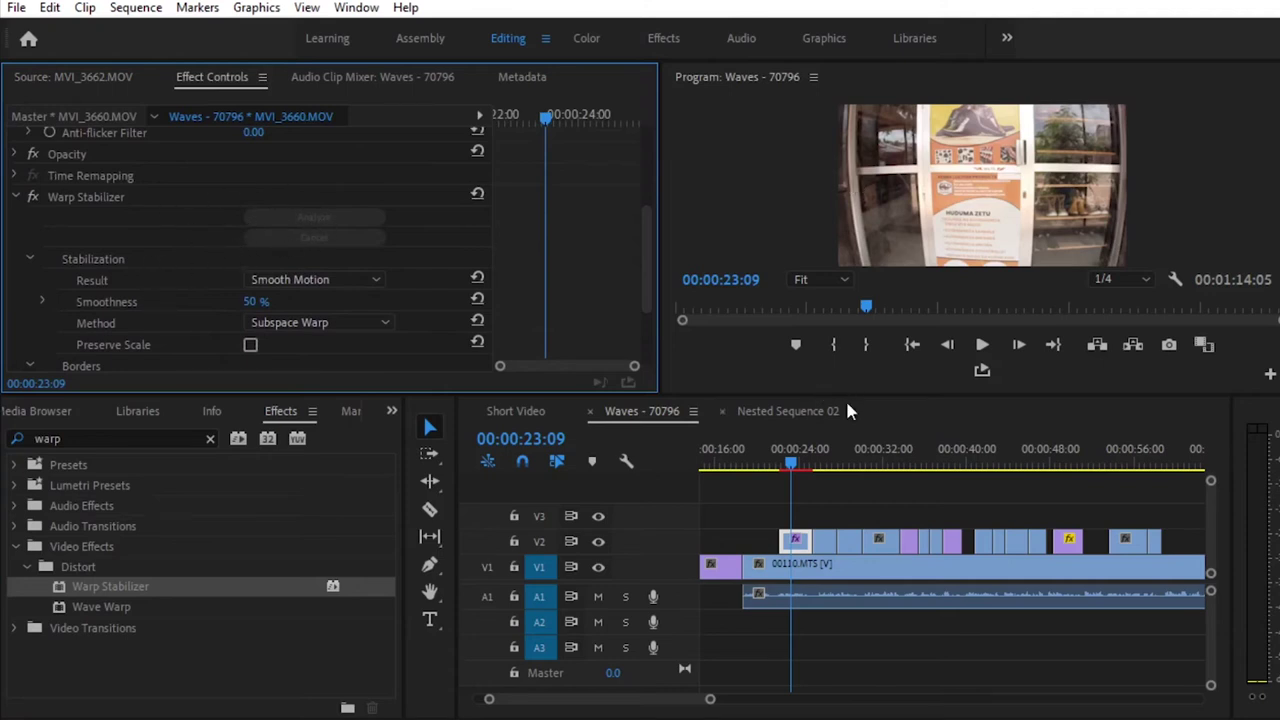
drag(792, 472, 776, 470)
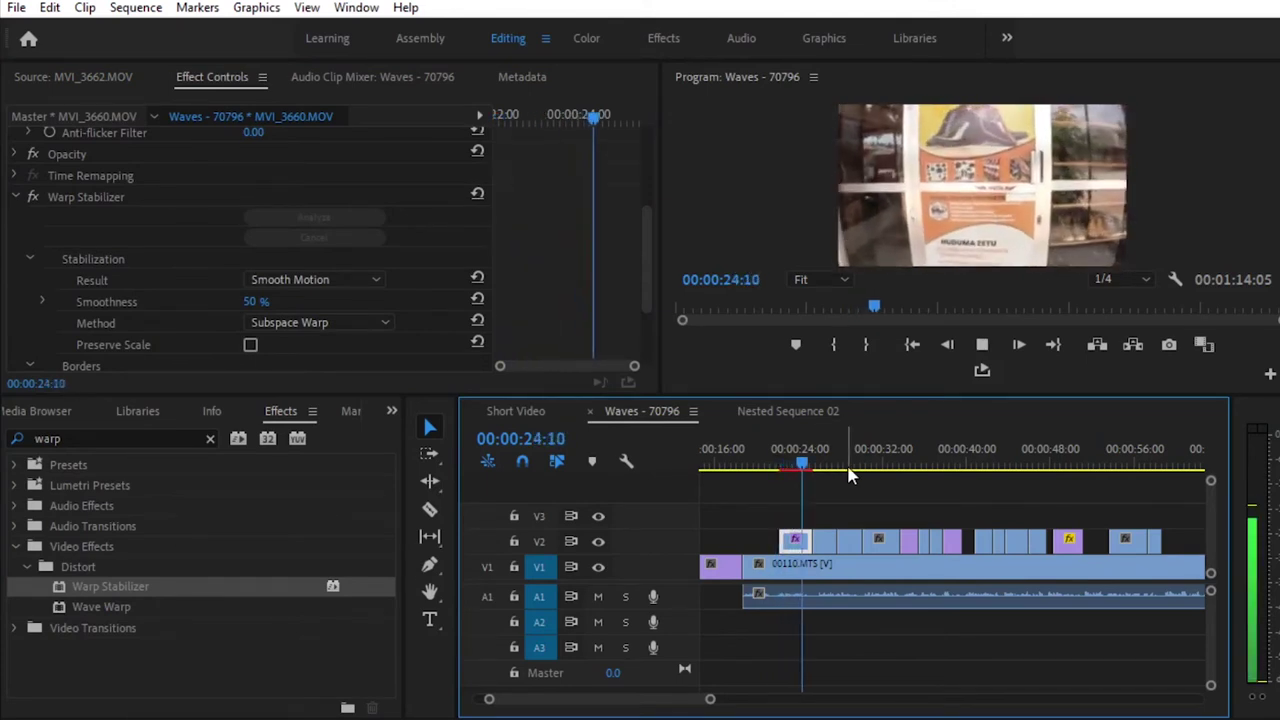
key(space)
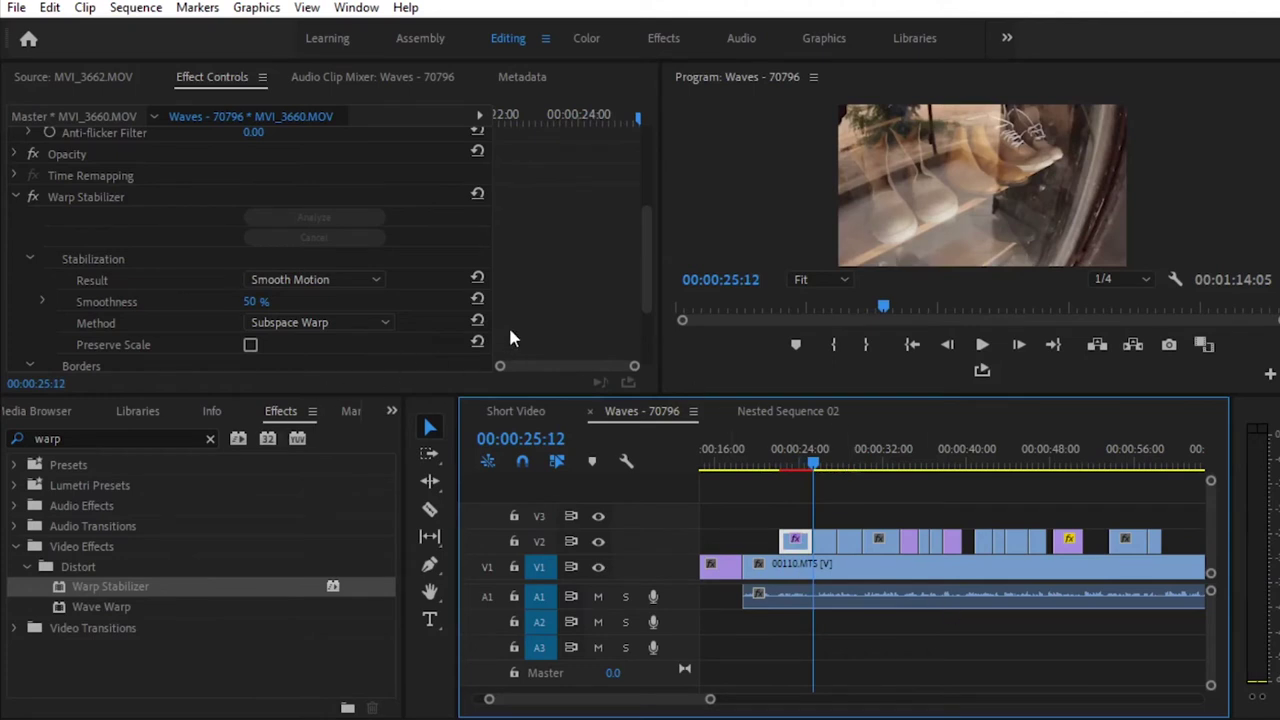
click(392, 412)
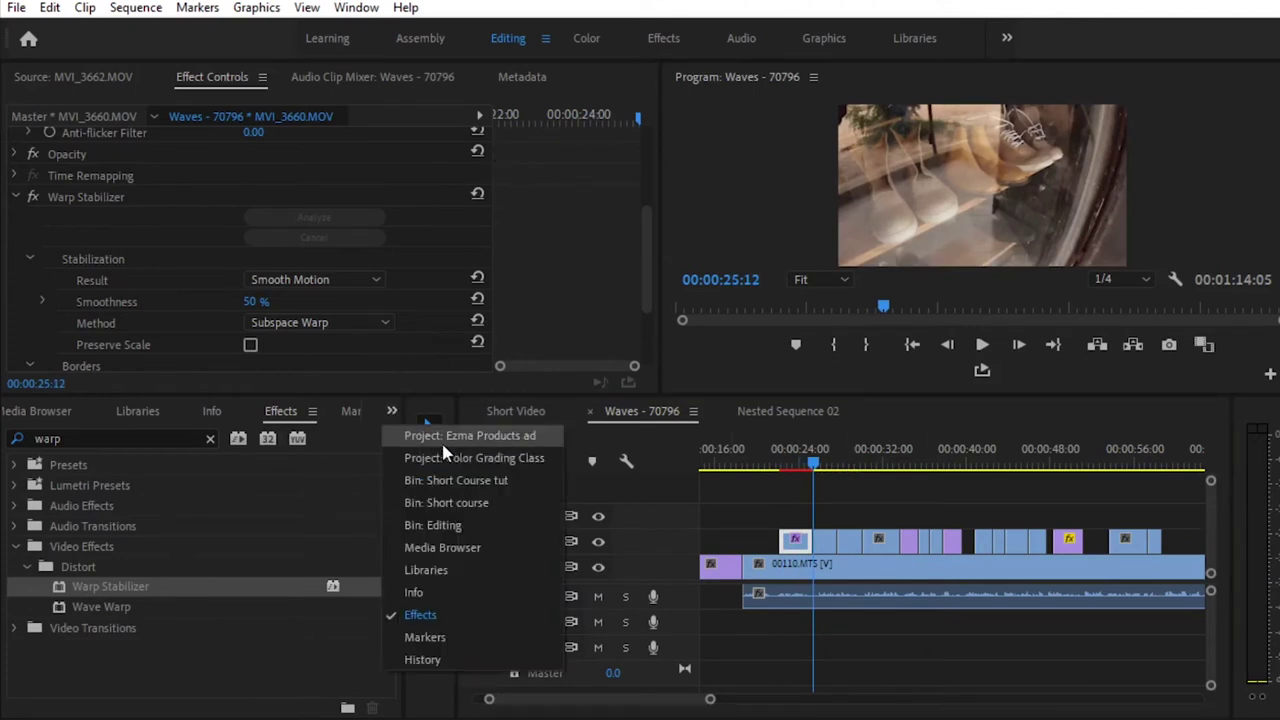
click(444, 444)
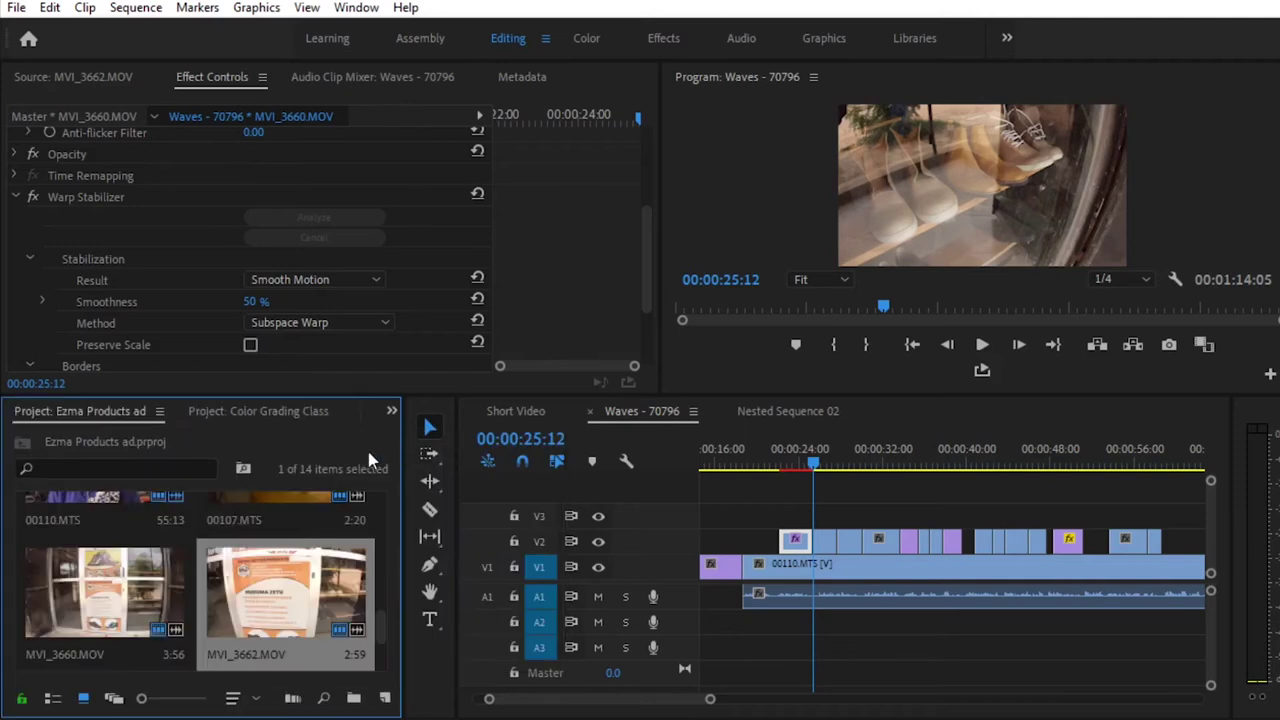
Load MVI_3660 into the Source monitor and play the original shaky footage
double_click(137, 592)
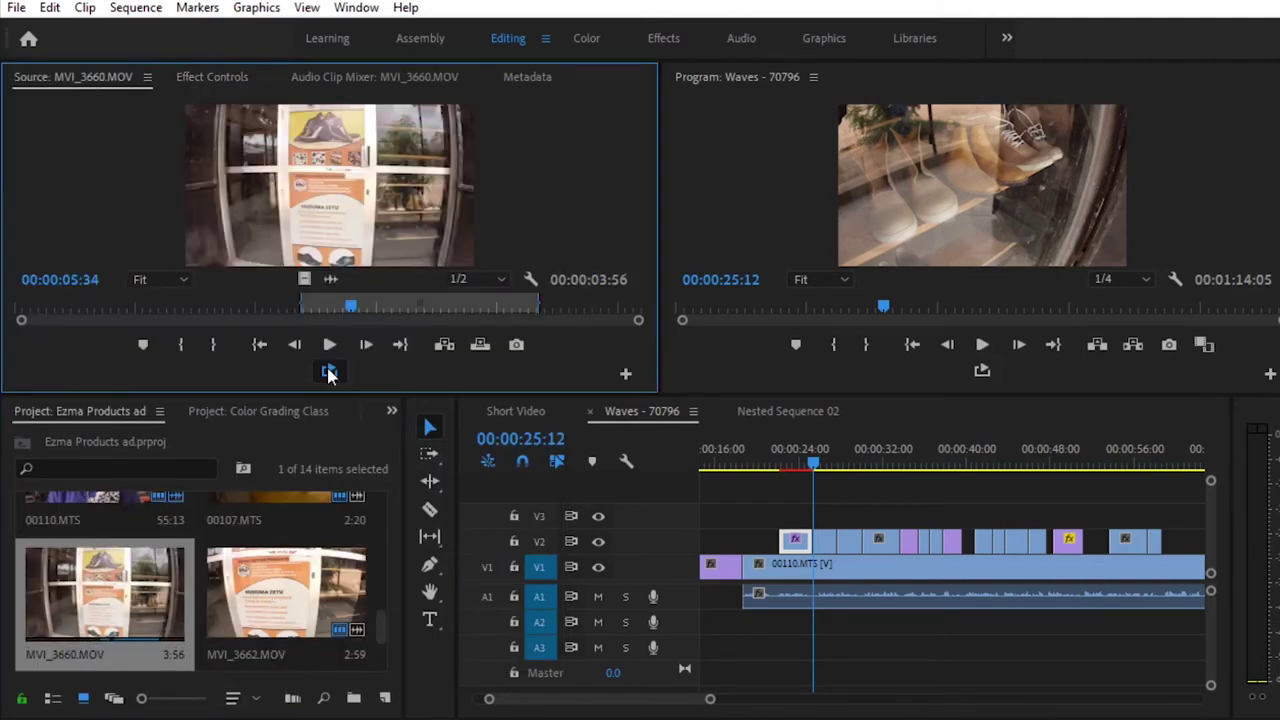
drag(350, 309, 308, 305)
key(space)
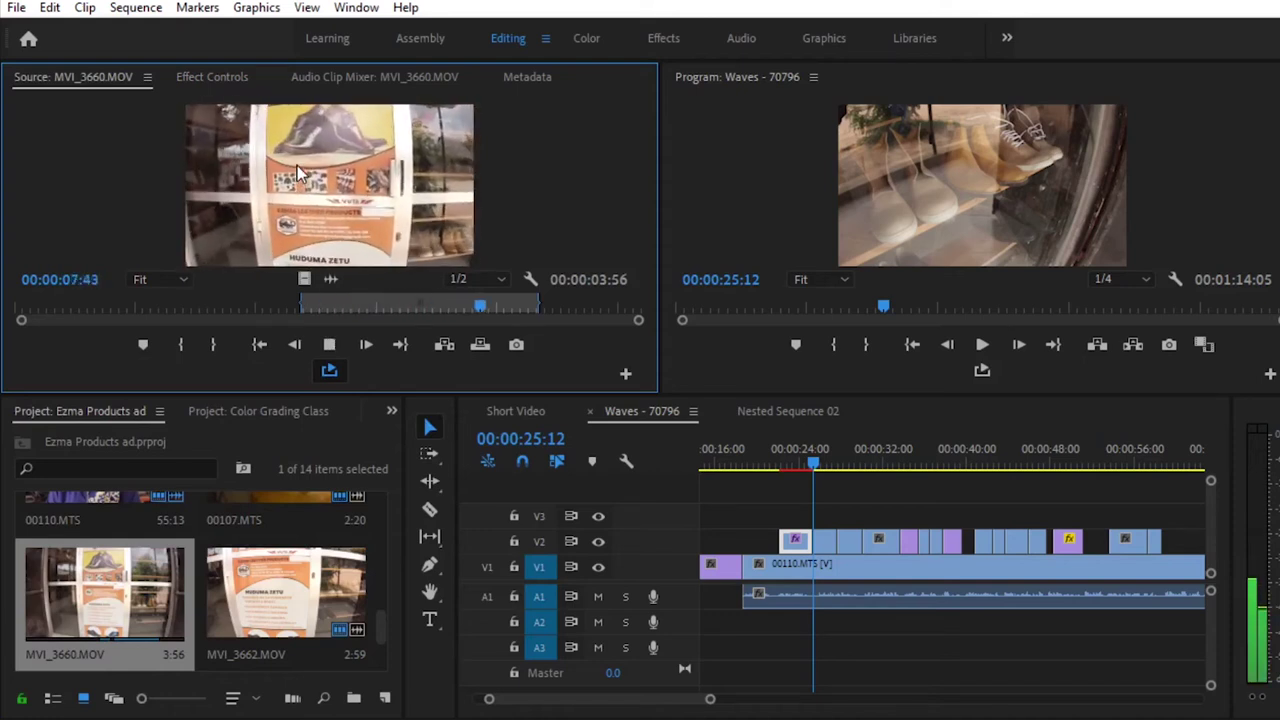
key(space)
Replay the sequence from about 00:00:21 to compare the stabilized version
drag(815, 462, 779, 463)
key(space)
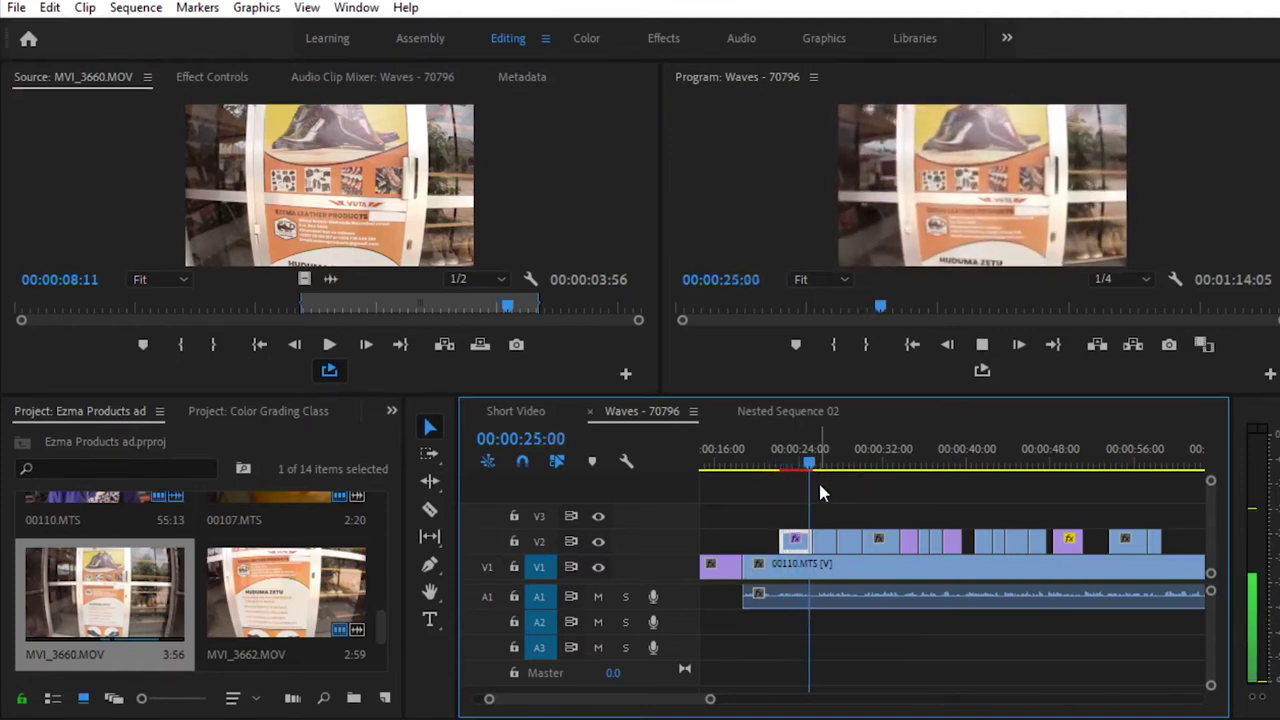
key(space)
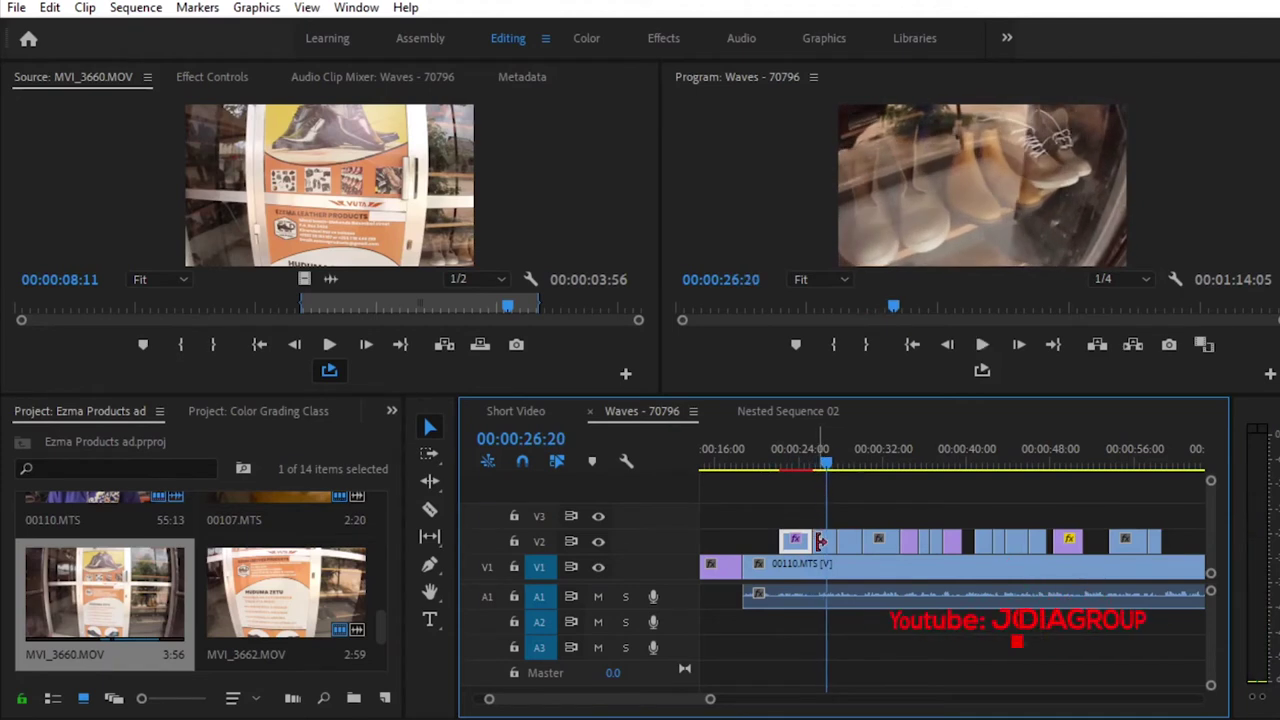
click(391, 411)
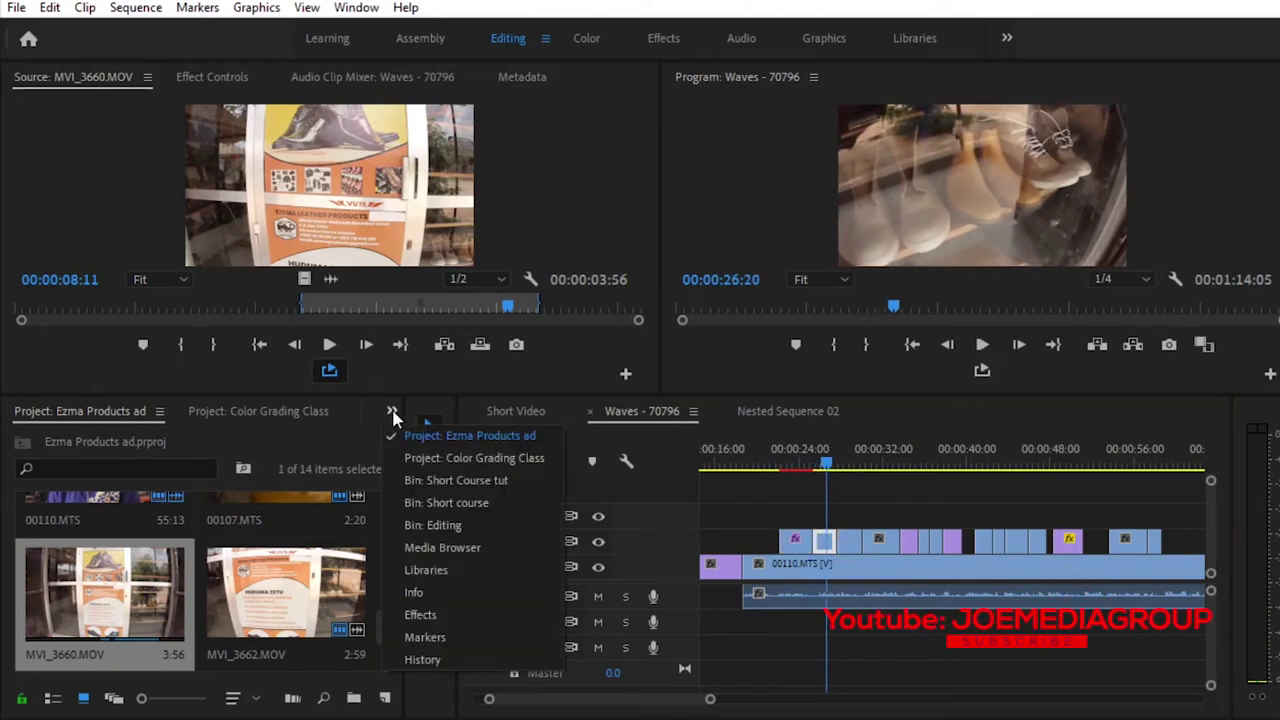
click(416, 612)
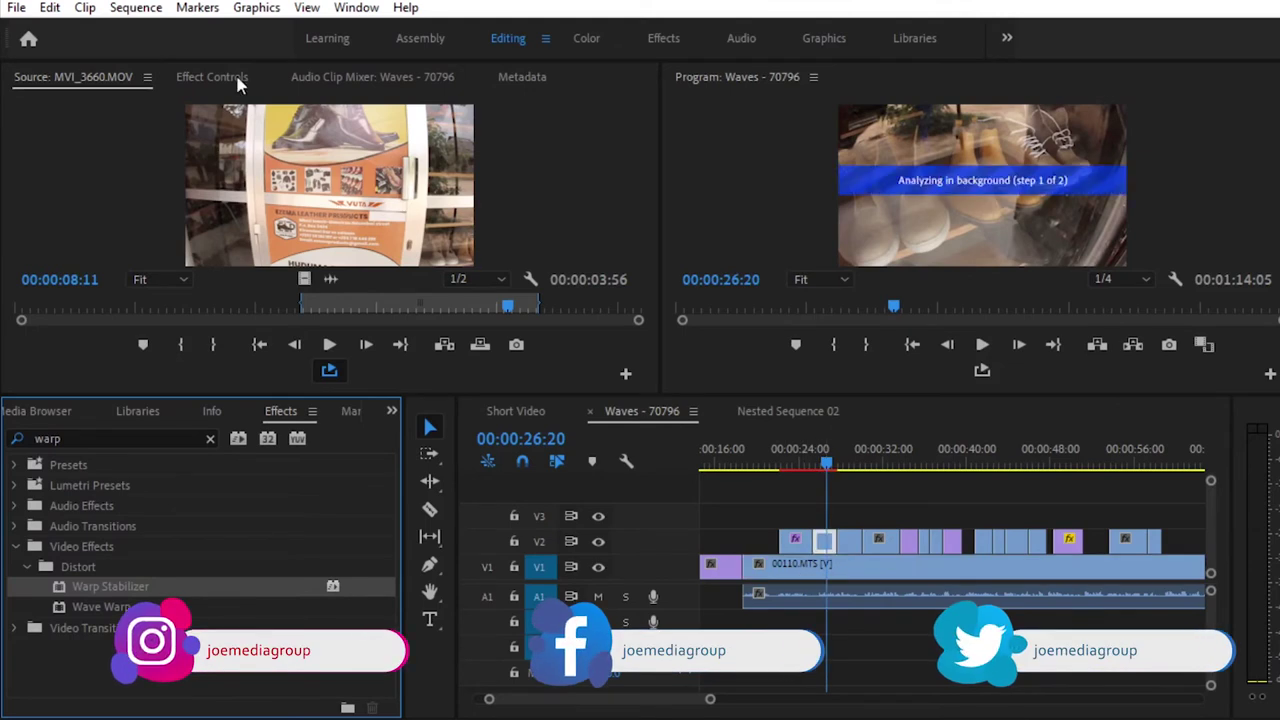
Review MVI_3659's Warp Stabilizer settings and play it back from about 00:00:25
click(204, 80)
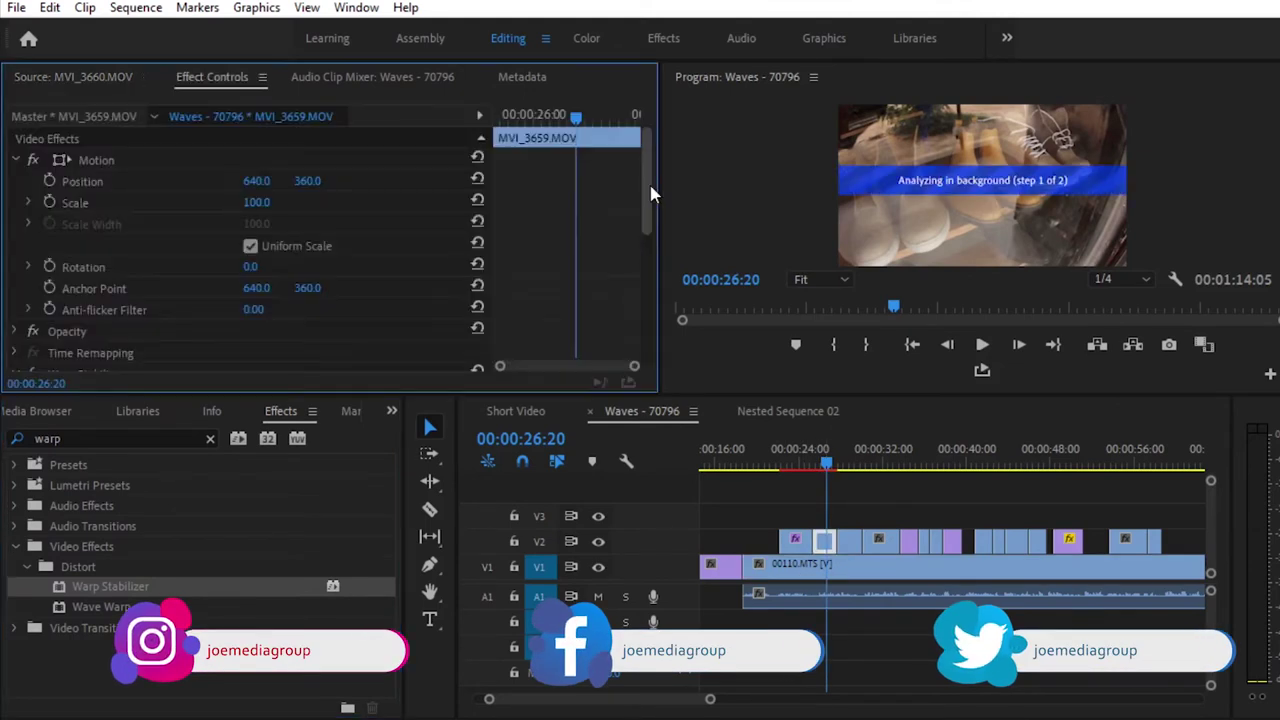
scroll(642, 248, down, 5)
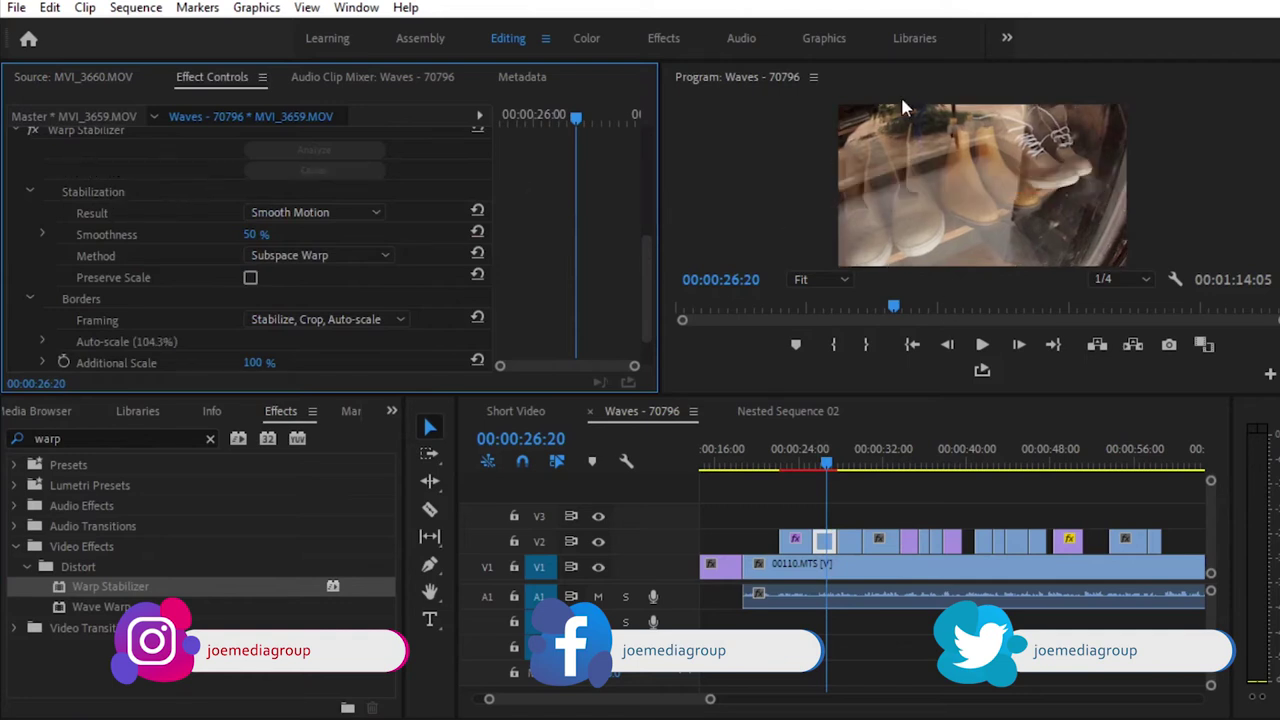
drag(822, 462, 808, 462)
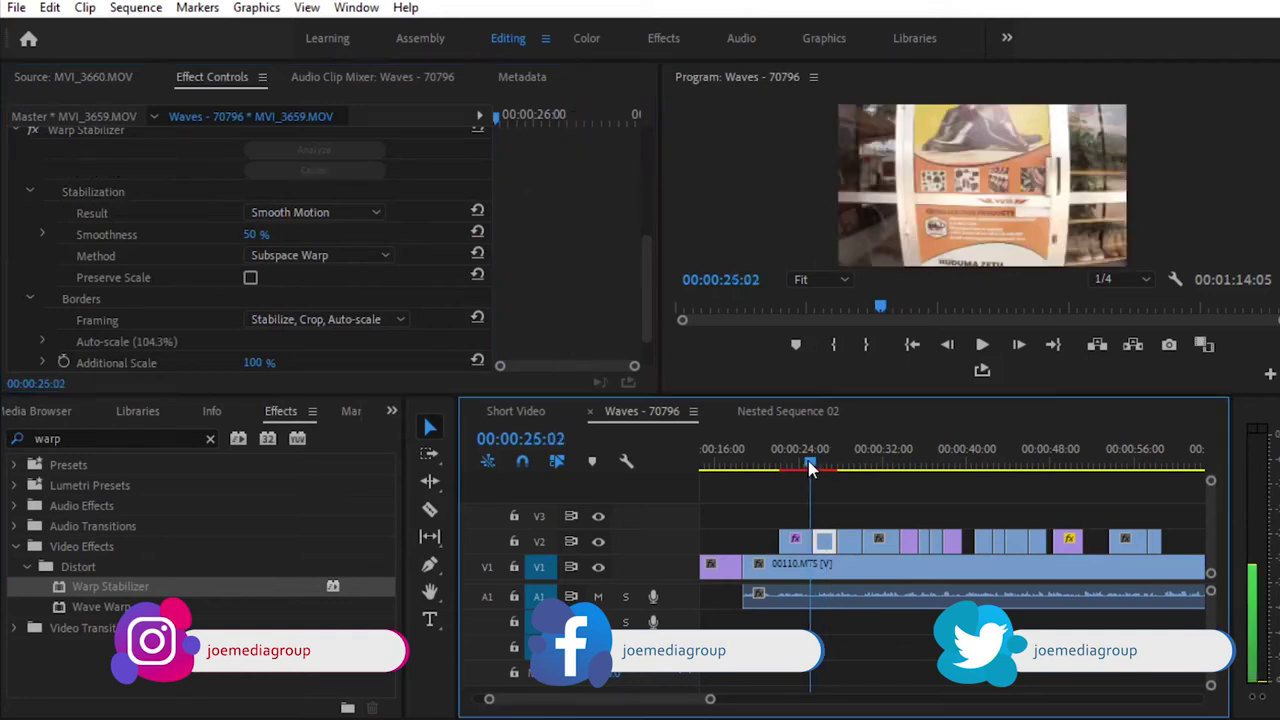
key(space)
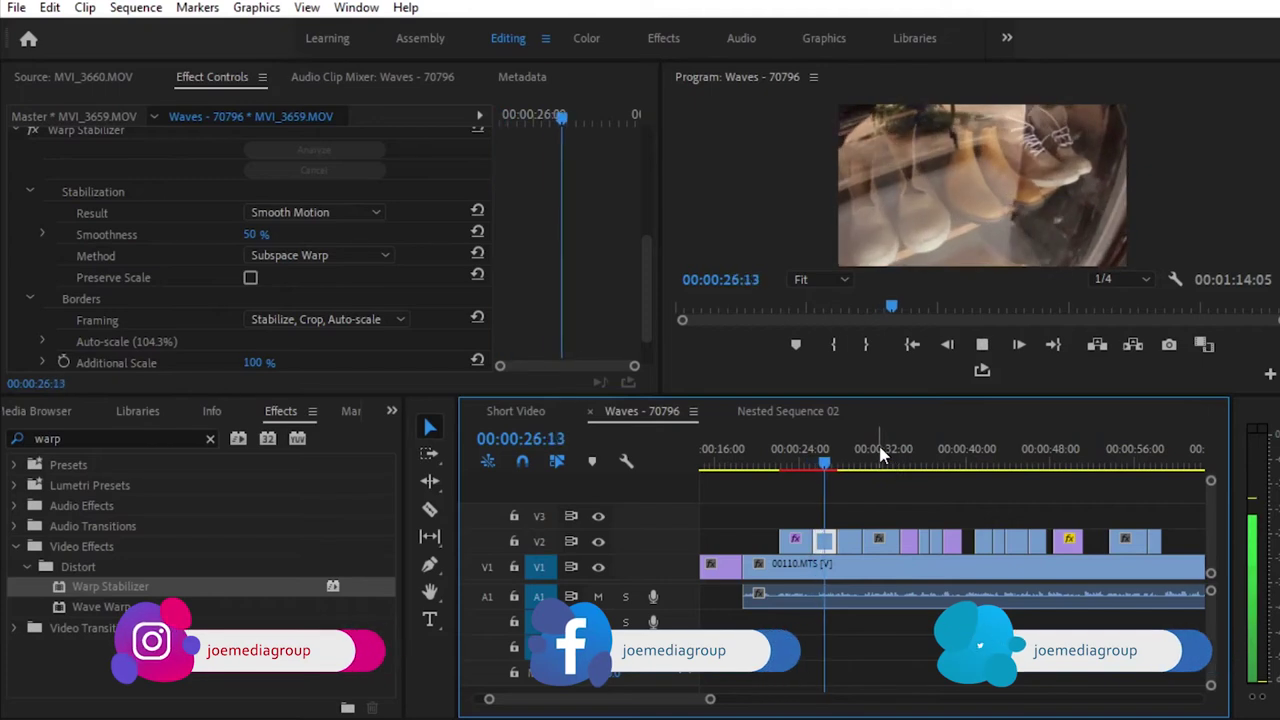
key(space)
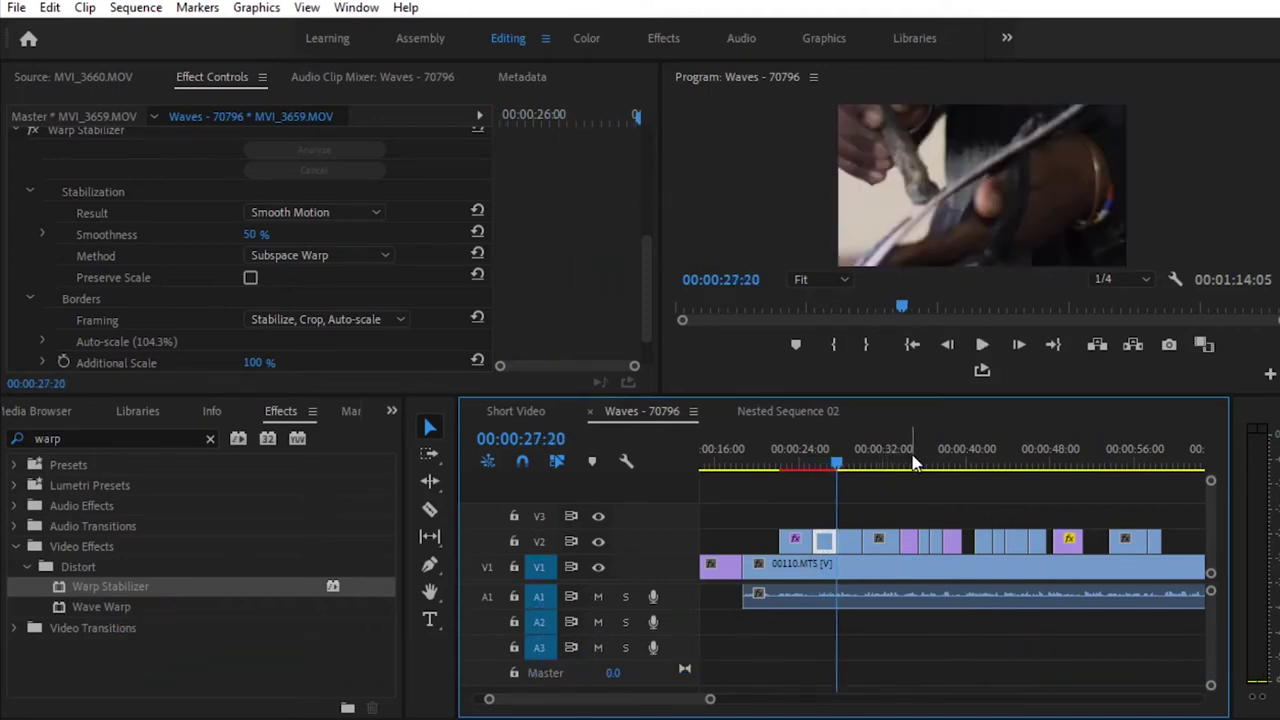
key(space)
Replay the 00:00:30–00:00:32 section, then select the MVI_3662 clip on V2
click(867, 463)
key(space)
click(875, 463)
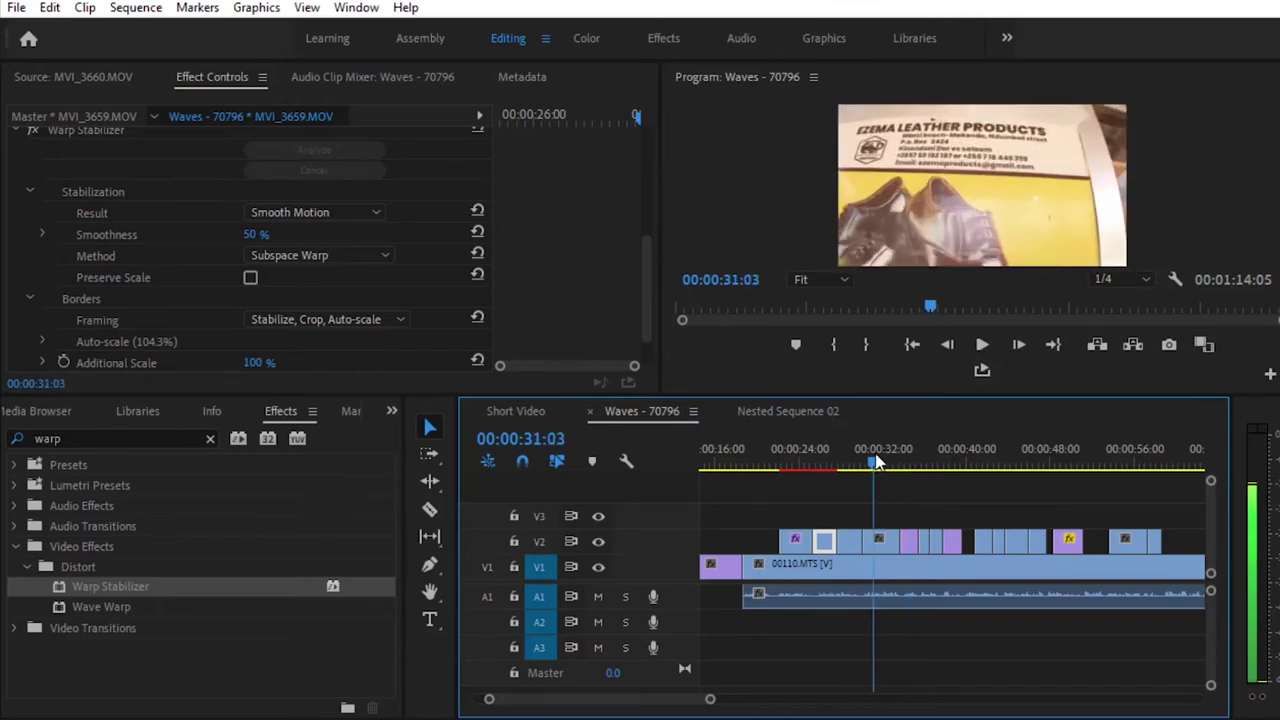
key(space)
click(866, 463)
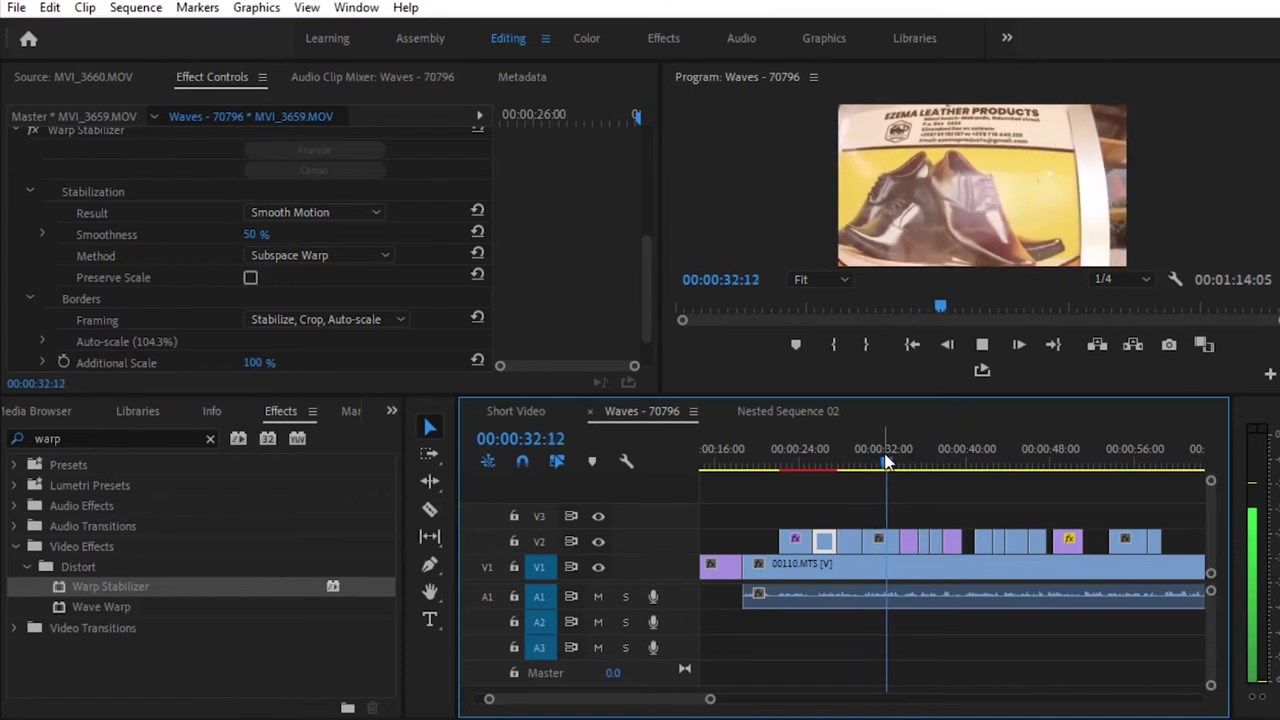
key(space)
click(885, 549)
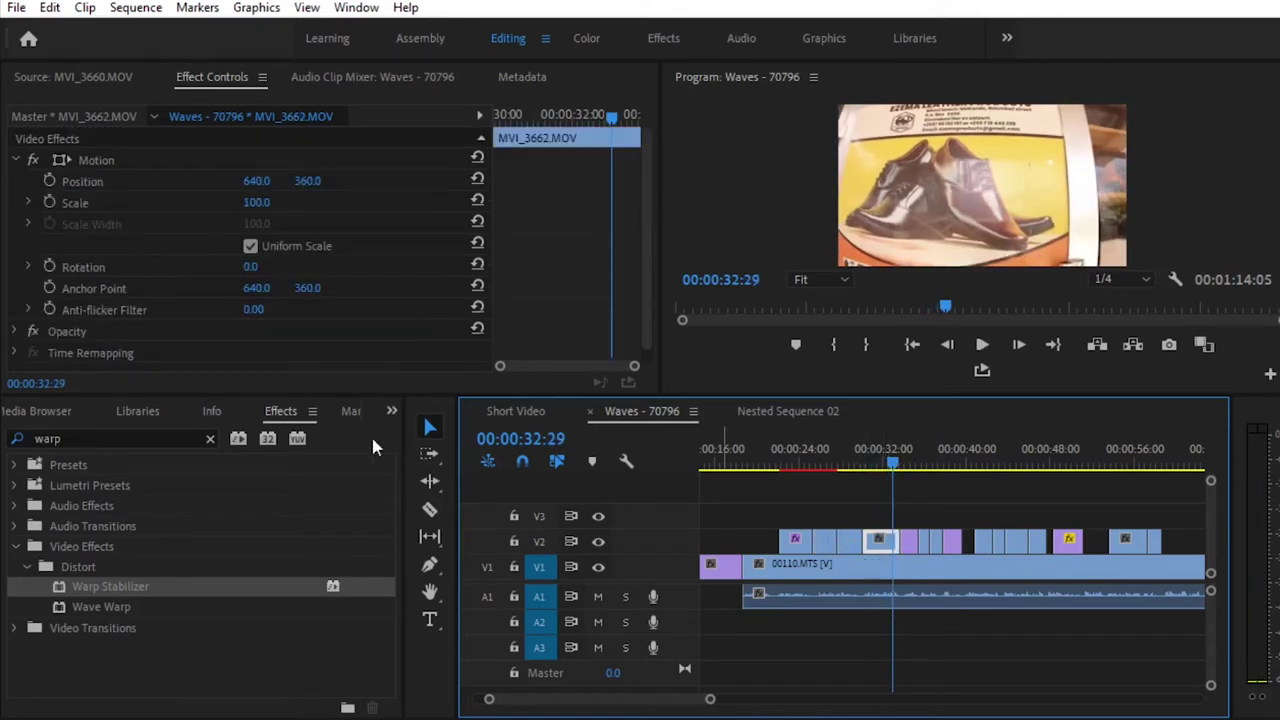
Stabilize MVI_3662, then try Warp Stabilizer on the short 00121.MTS clip at 36:02
drag(140, 594, 882, 545)
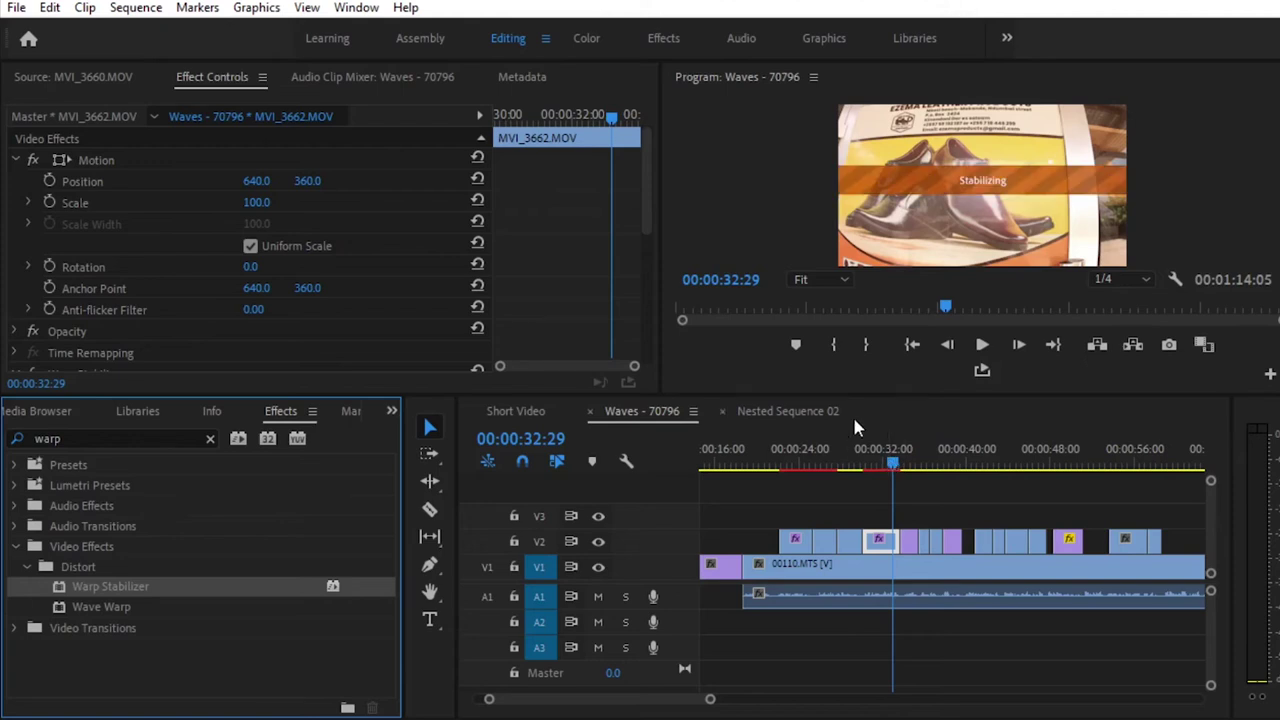
drag(892, 462, 924, 464)
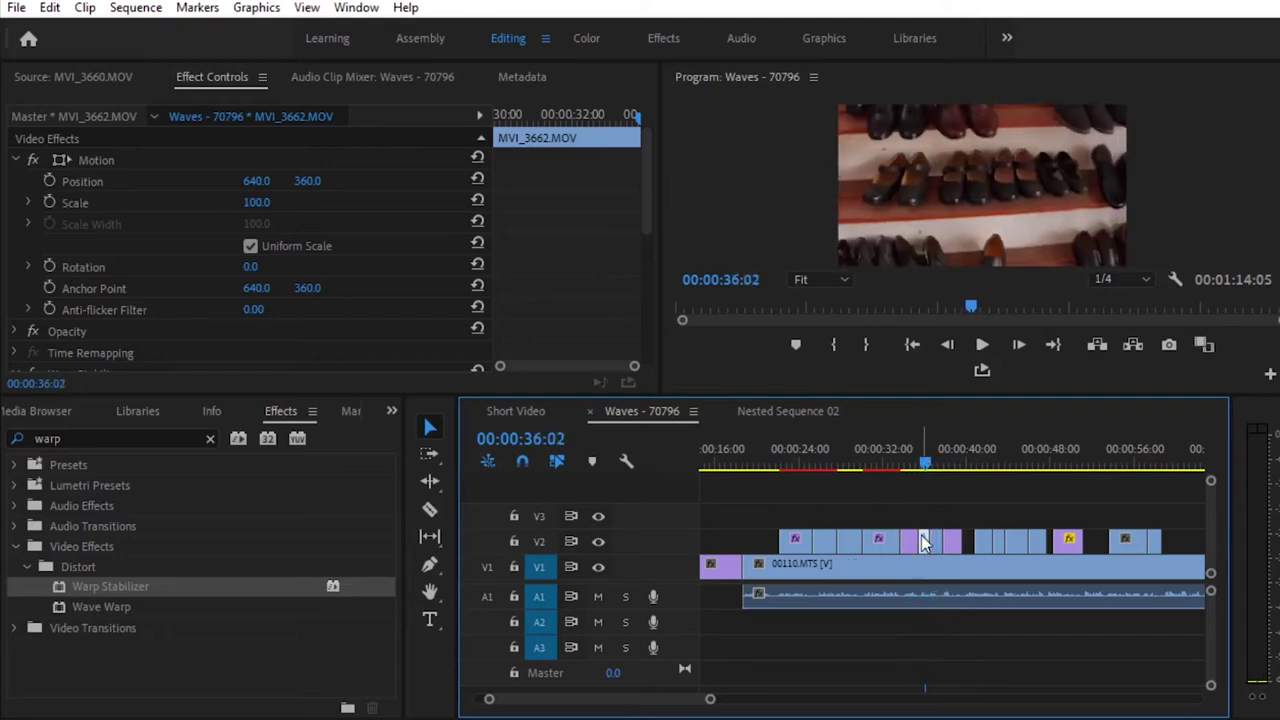
click(924, 542)
drag(177, 585, 926, 545)
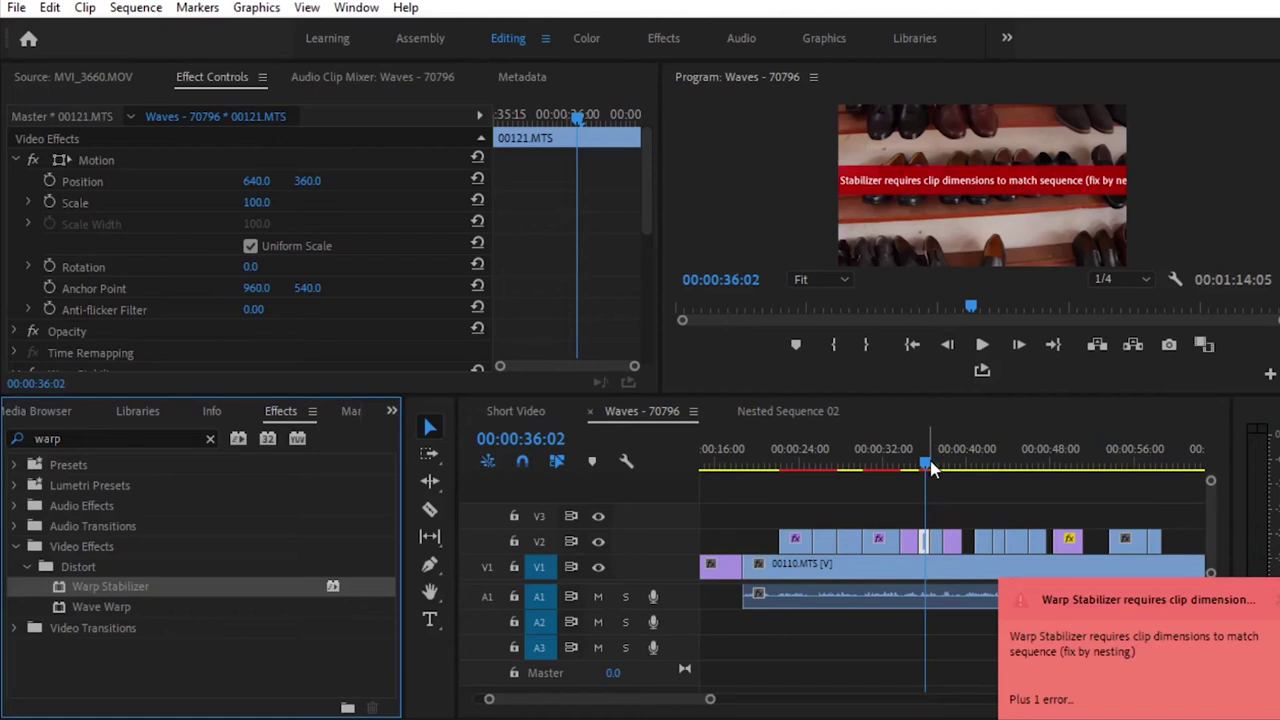
Dismiss the error, undo, nest 00121.MTS as Nested Sequence 01, and stabilize the nest
click(1276, 604)
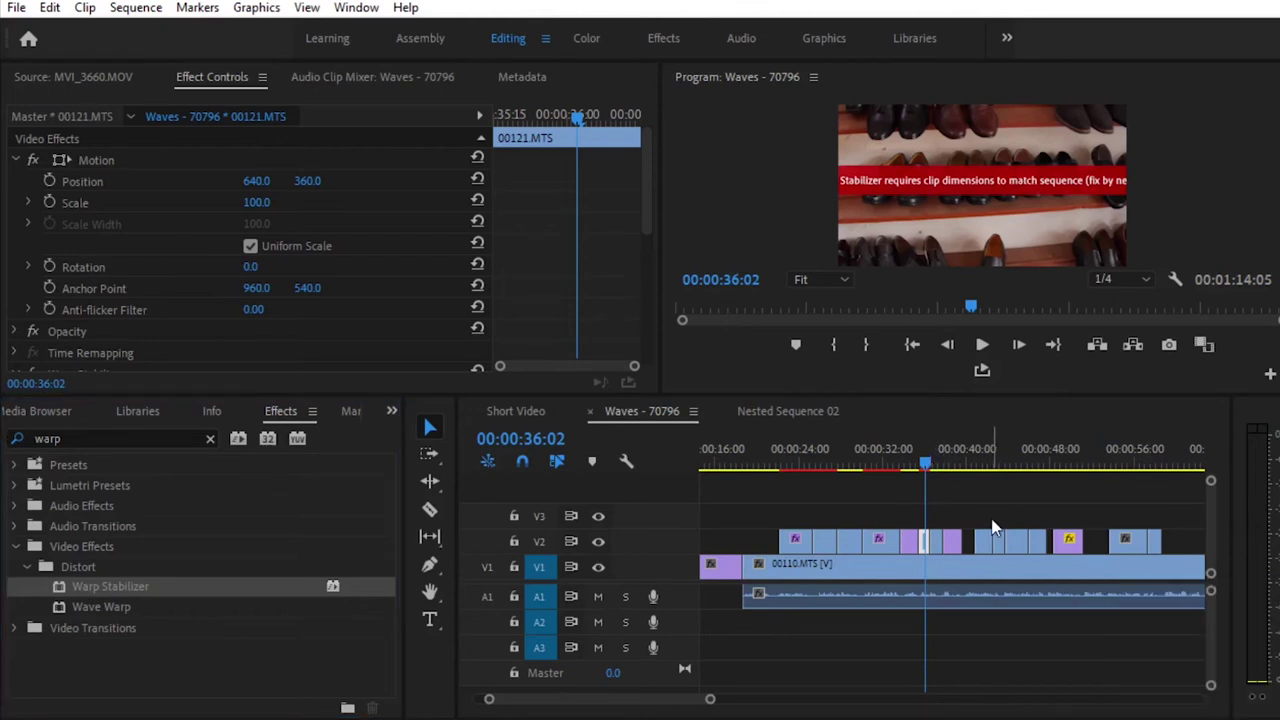
key(ctrl+z)
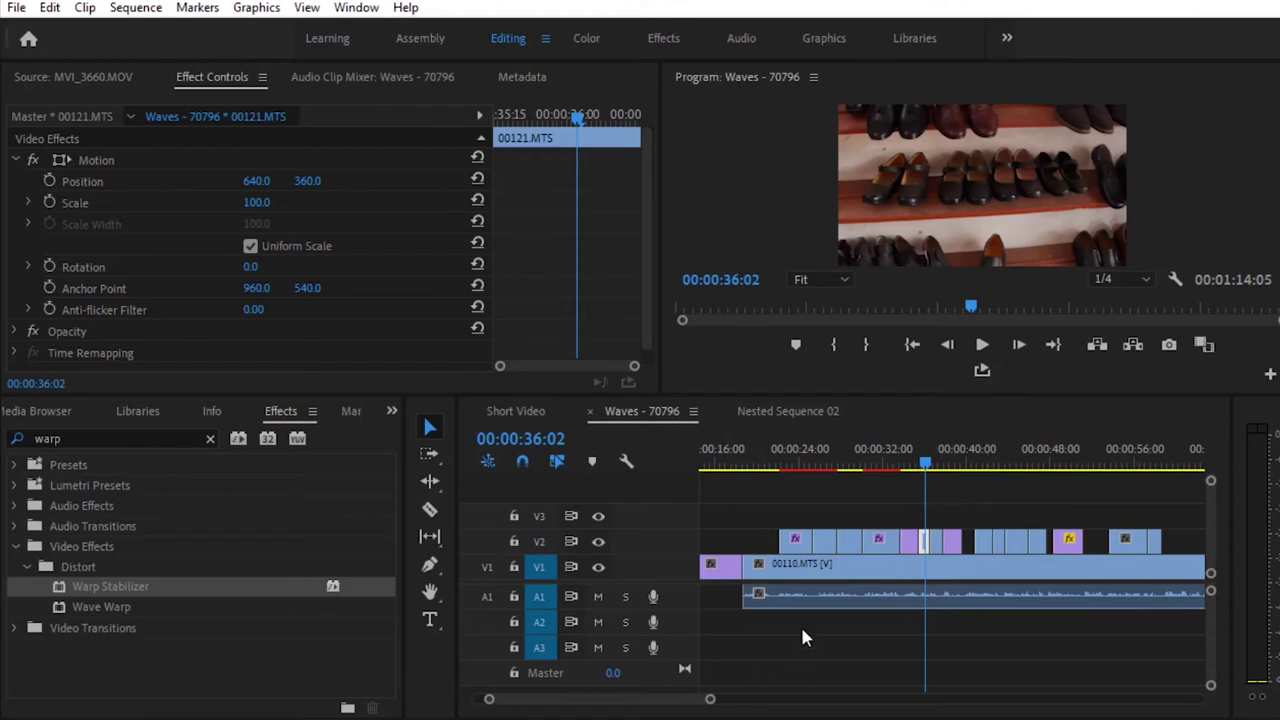
right_click(926, 544)
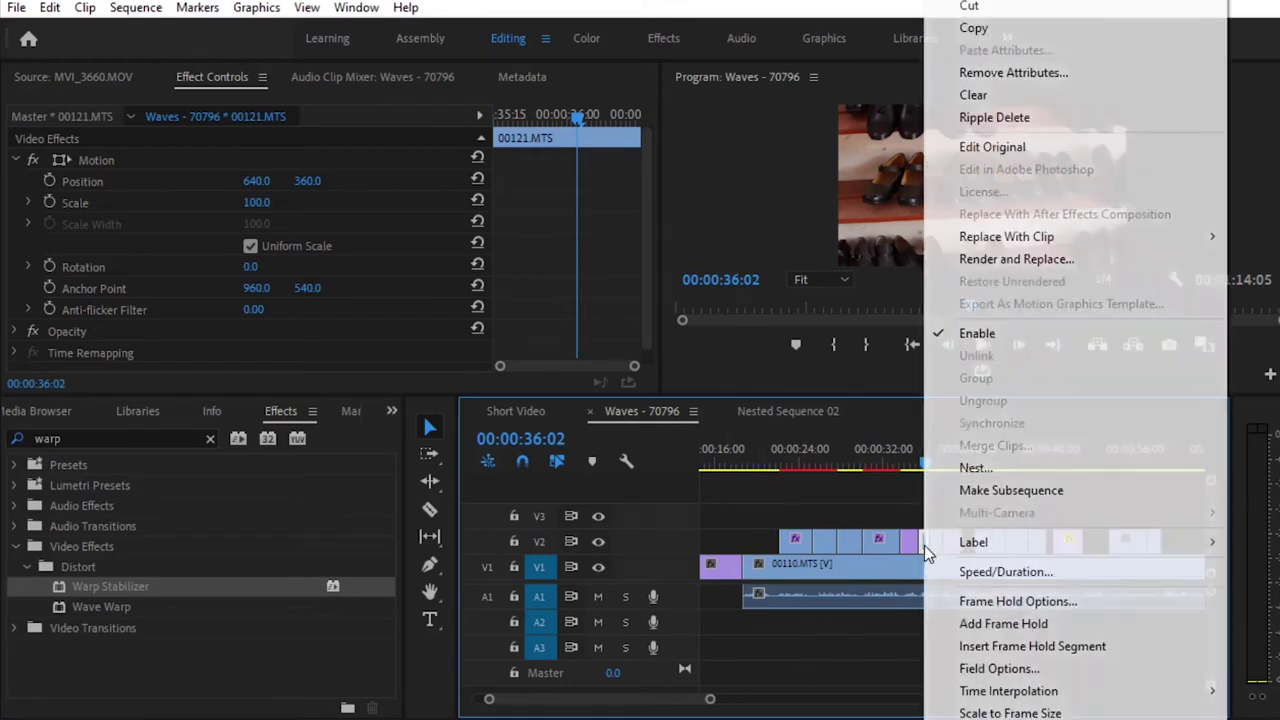
click(976, 467)
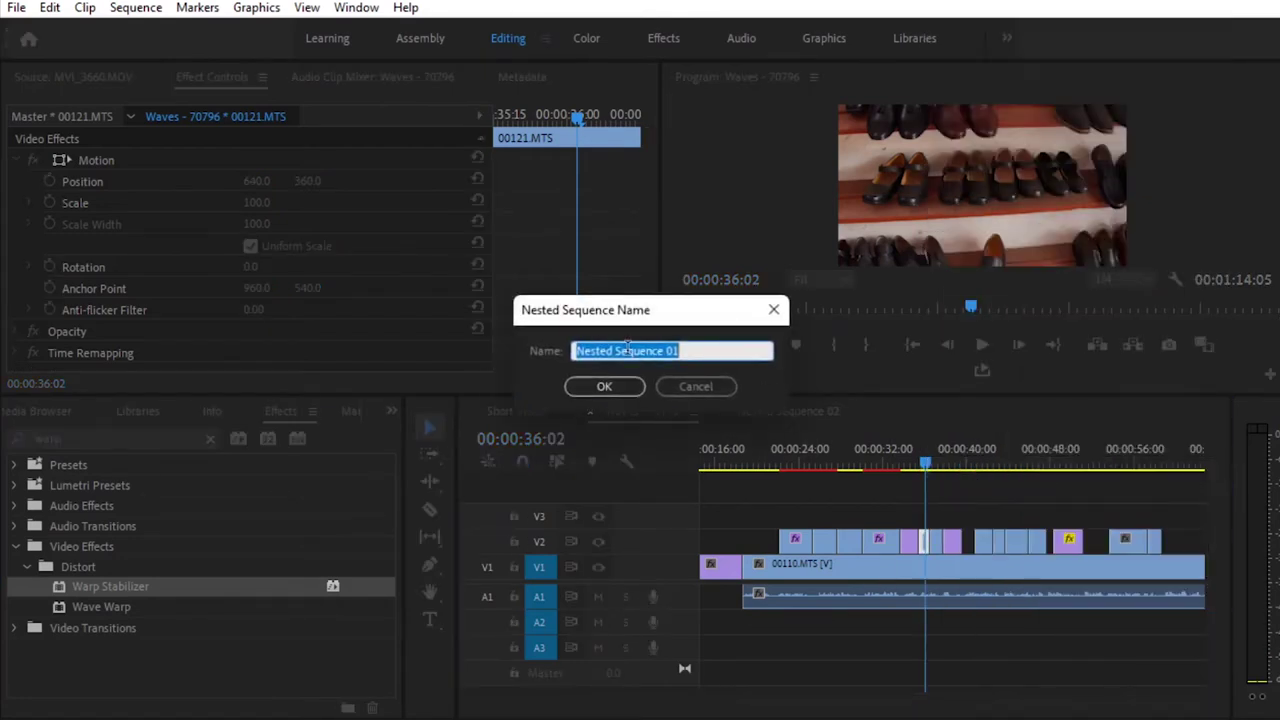
click(590, 386)
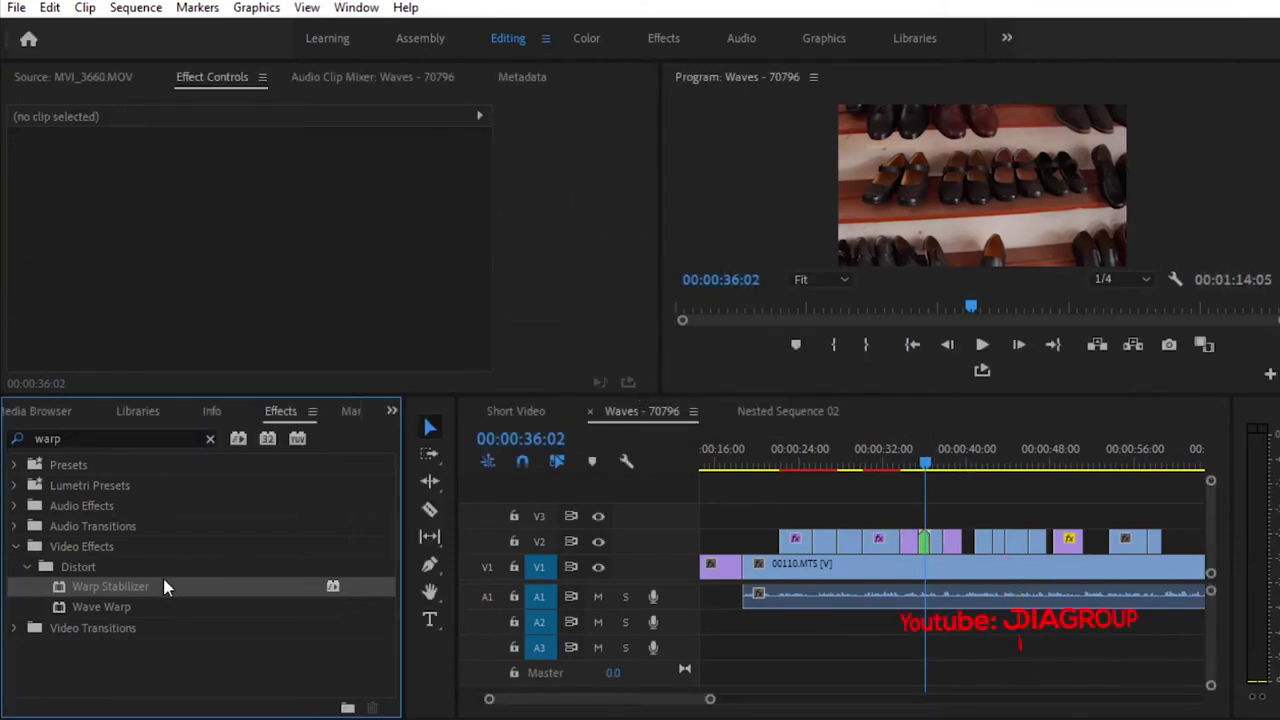
drag(151, 584, 924, 546)
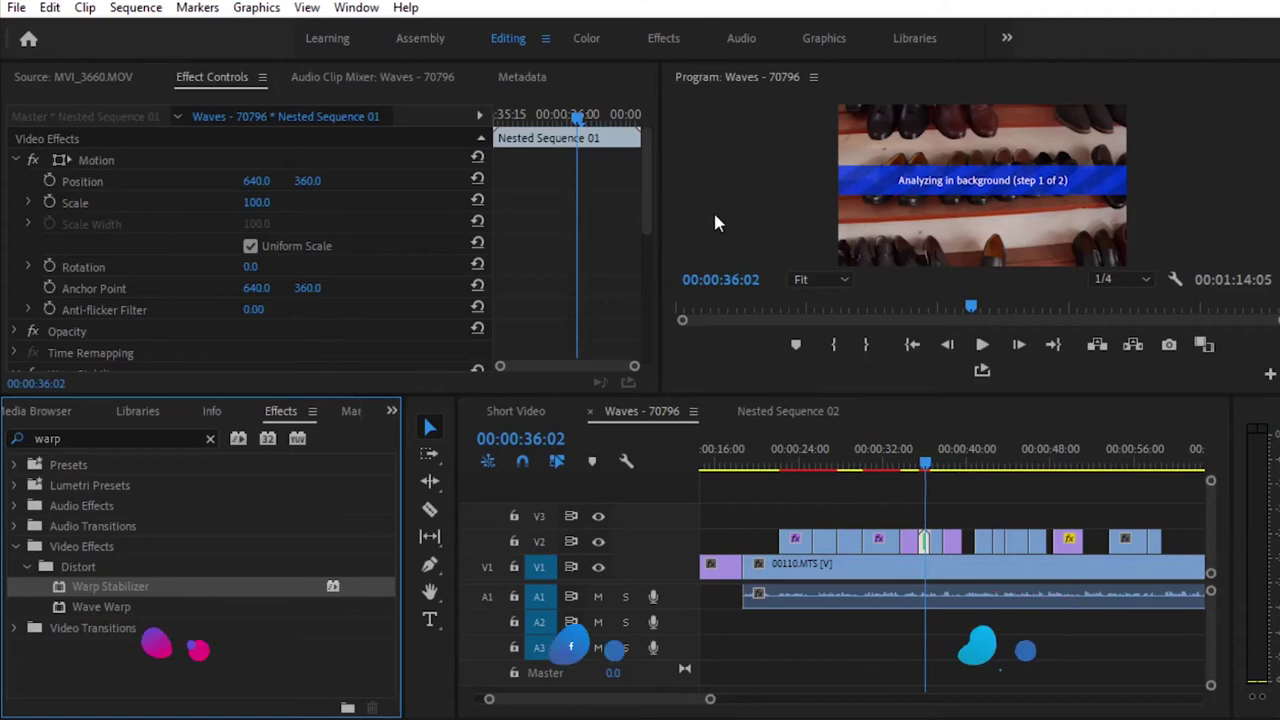
scroll(711, 700, up, 4)
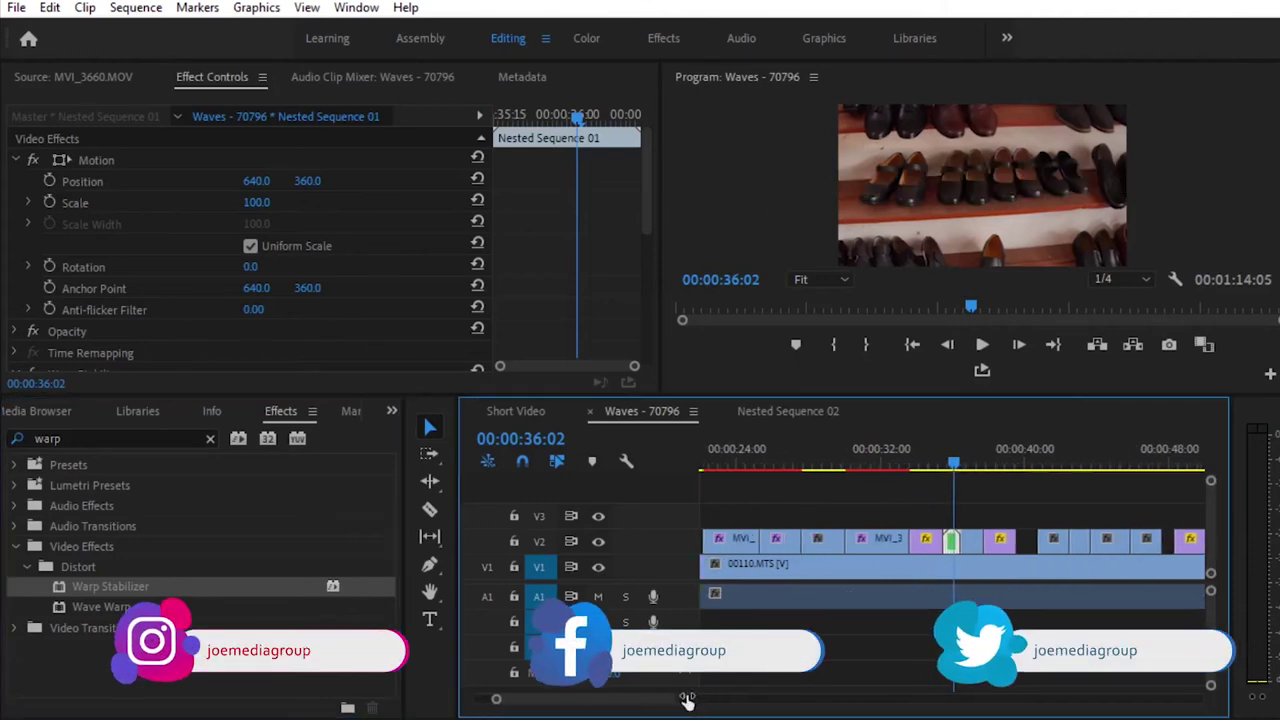
Apply Warp Stabilizer to 00122.MTS at 37:04 and nest it as Nested Sequence 02
click(997, 462)
click(991, 541)
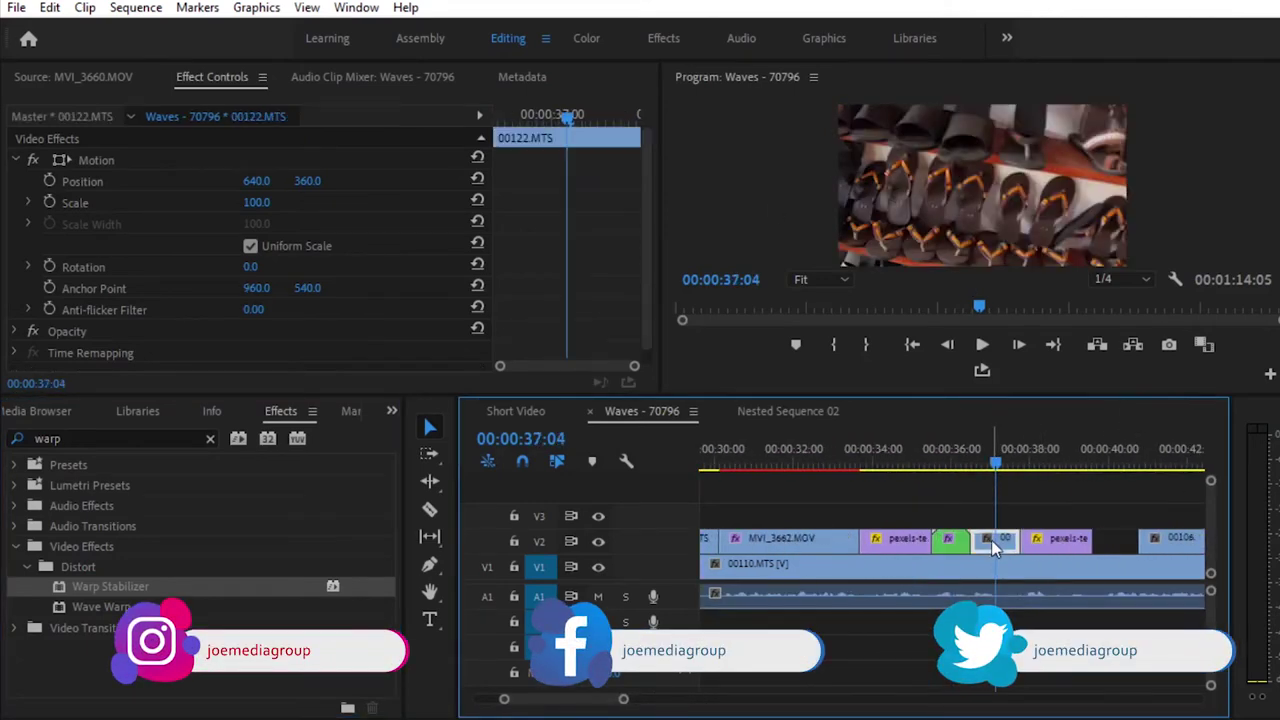
drag(166, 588, 1003, 548)
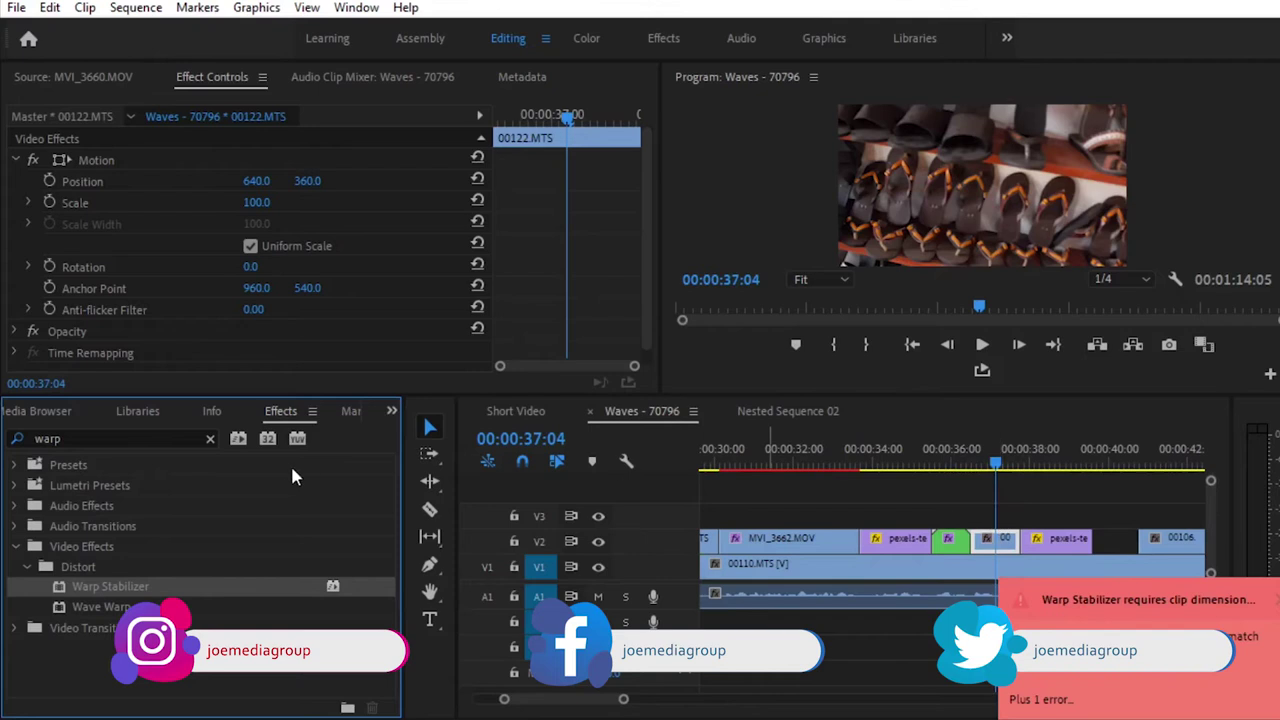
right_click(995, 545)
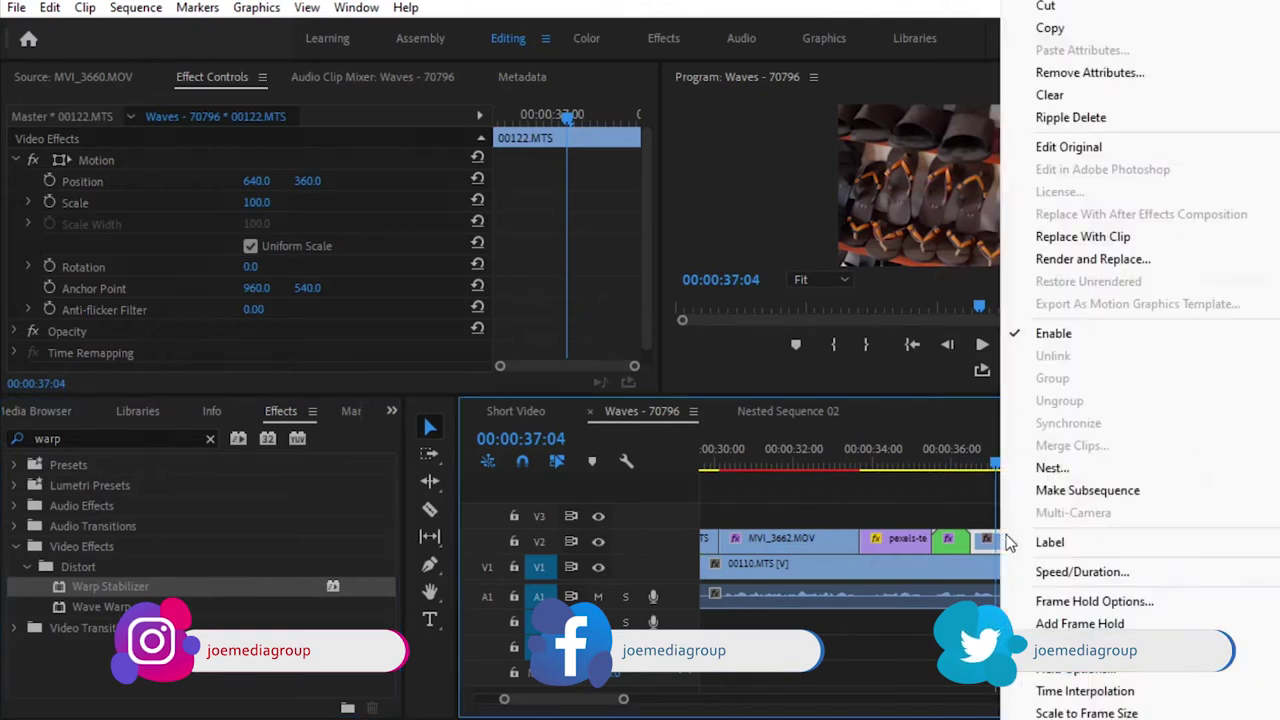
click(1058, 470)
click(604, 386)
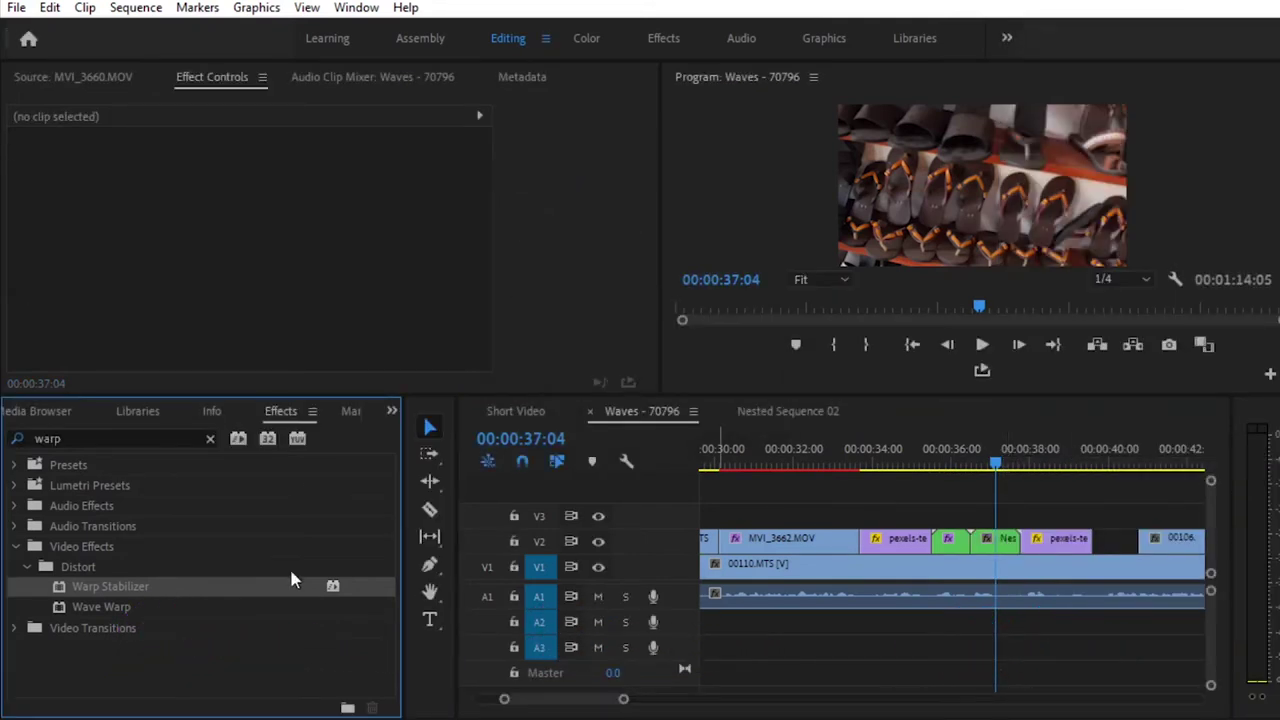
Select Nested Sequence 02 and scrub from 37:06 onward to review the stabilized shot
click(993, 543)
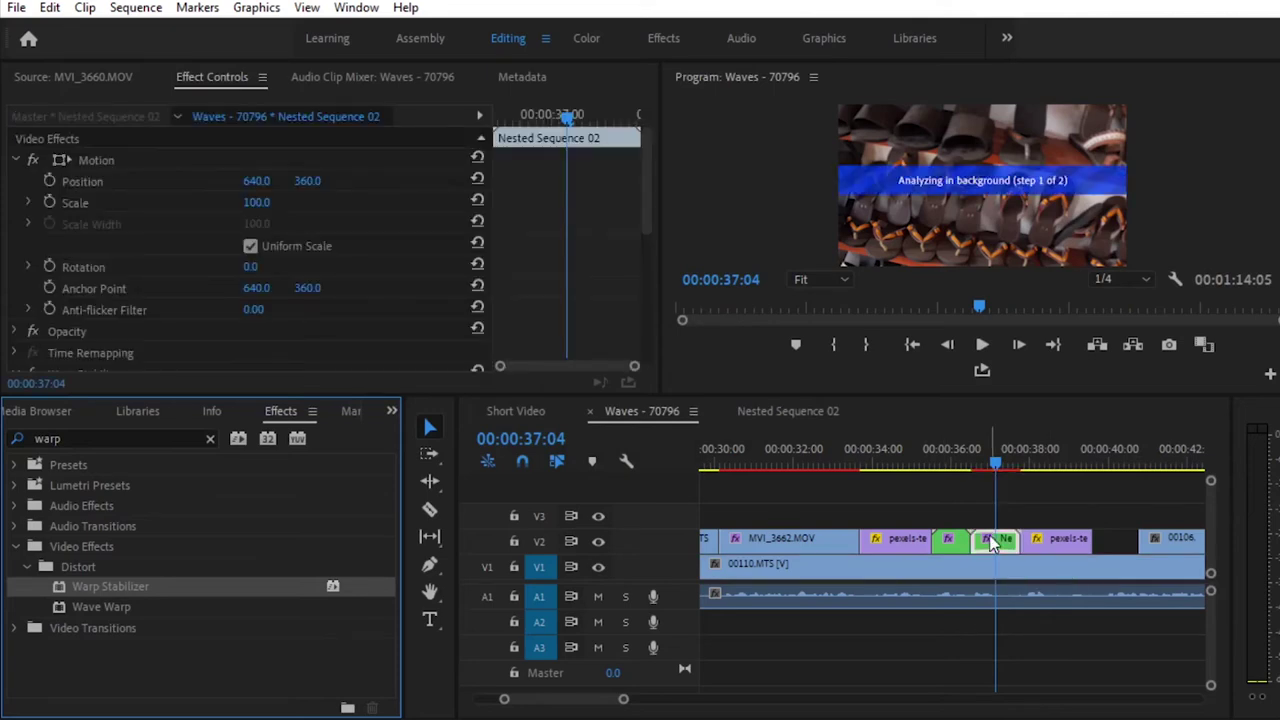
drag(623, 699, 672, 699)
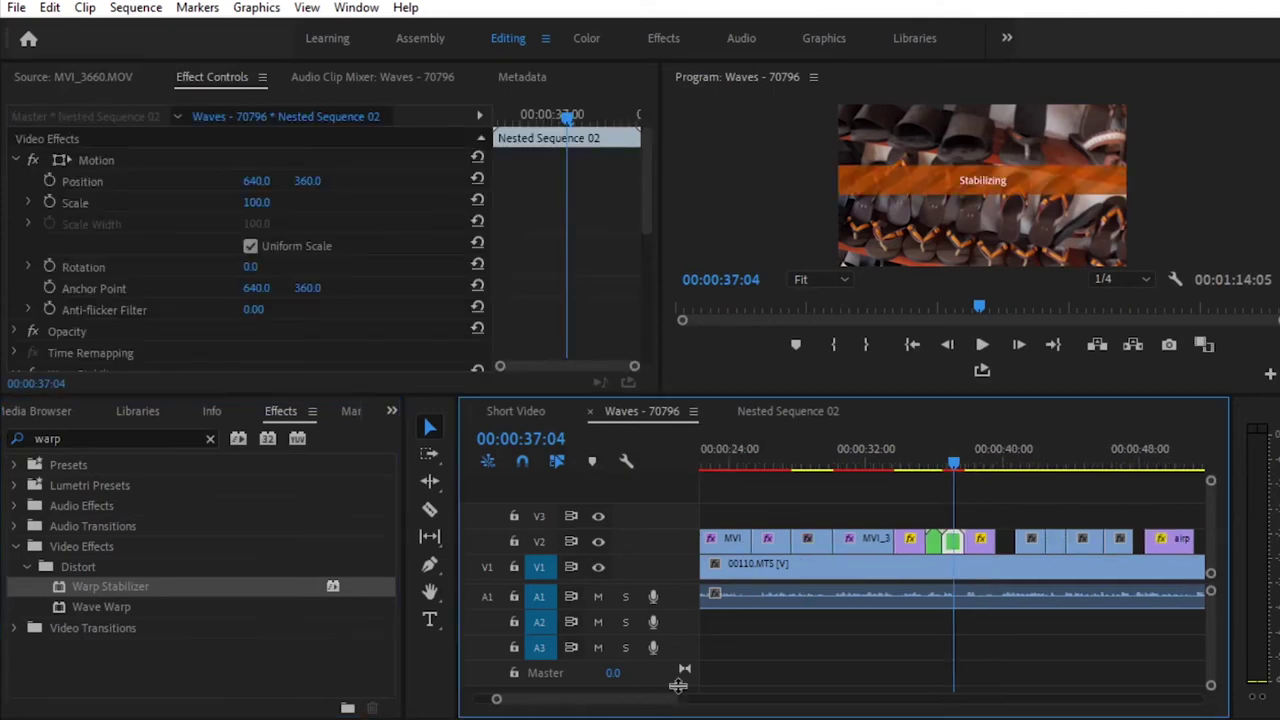
click(966, 463)
drag(966, 463, 956, 463)
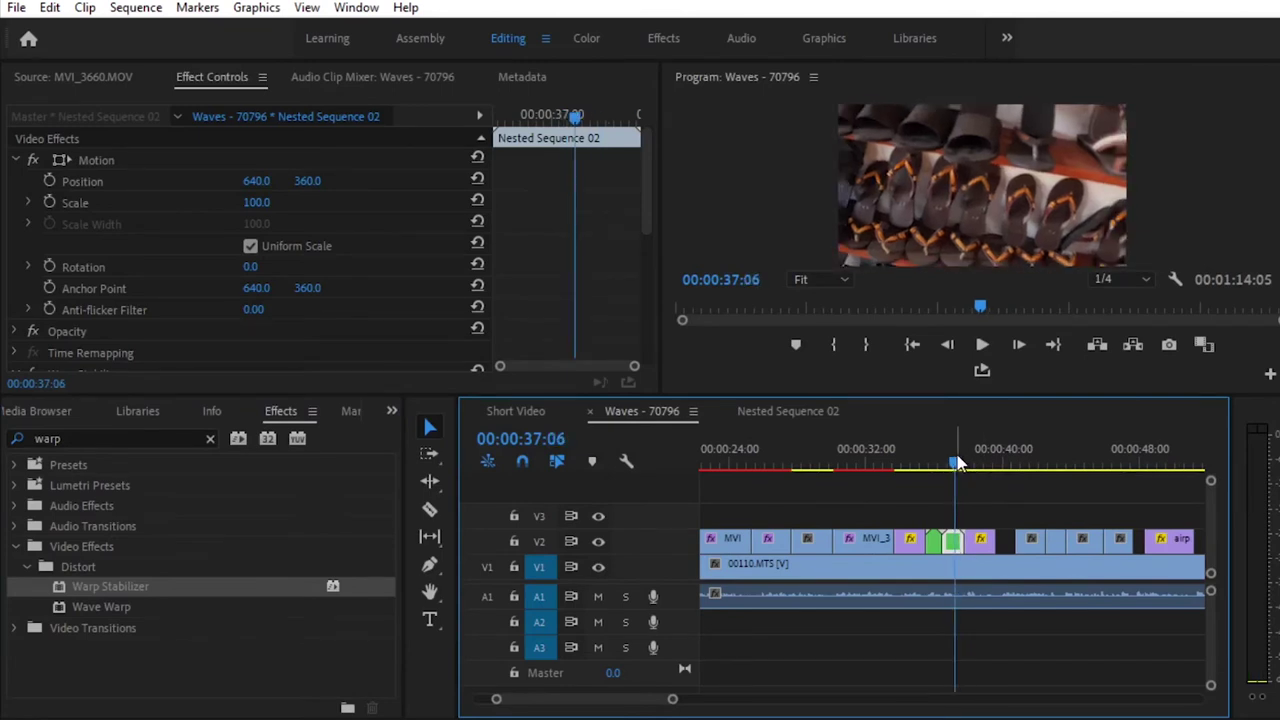
drag(956, 463, 1181, 467)
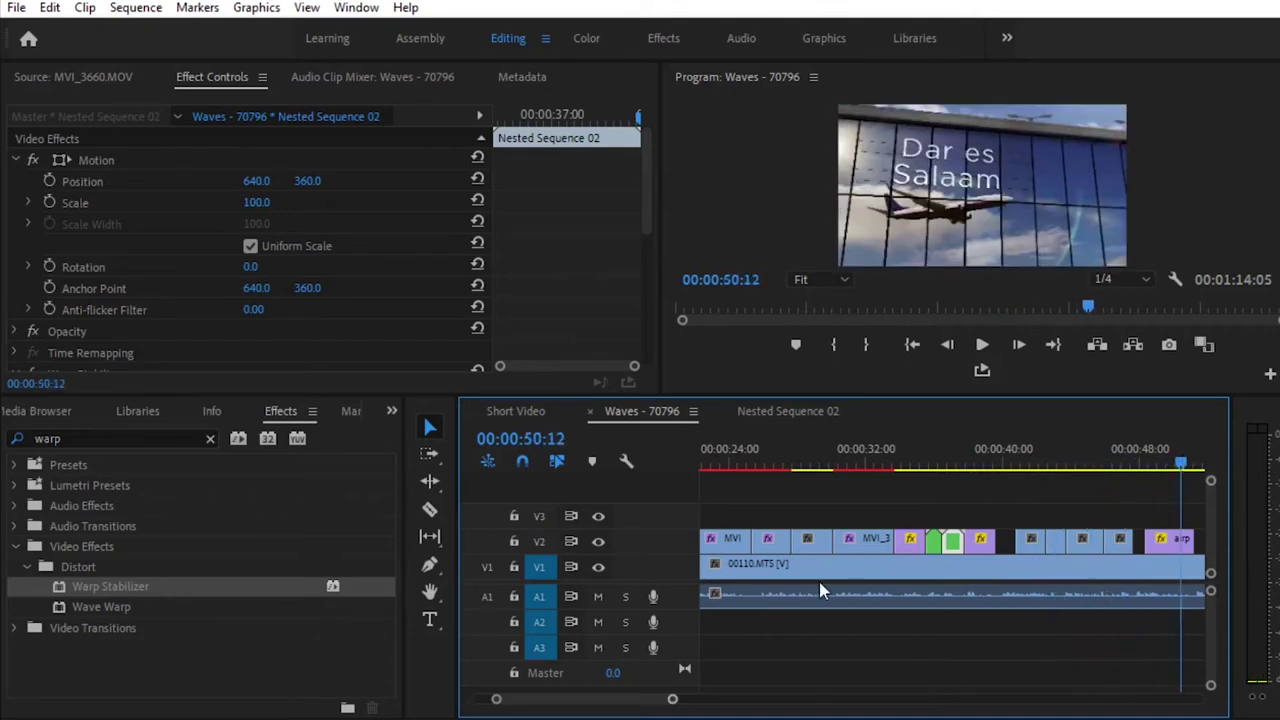
drag(674, 701, 730, 701)
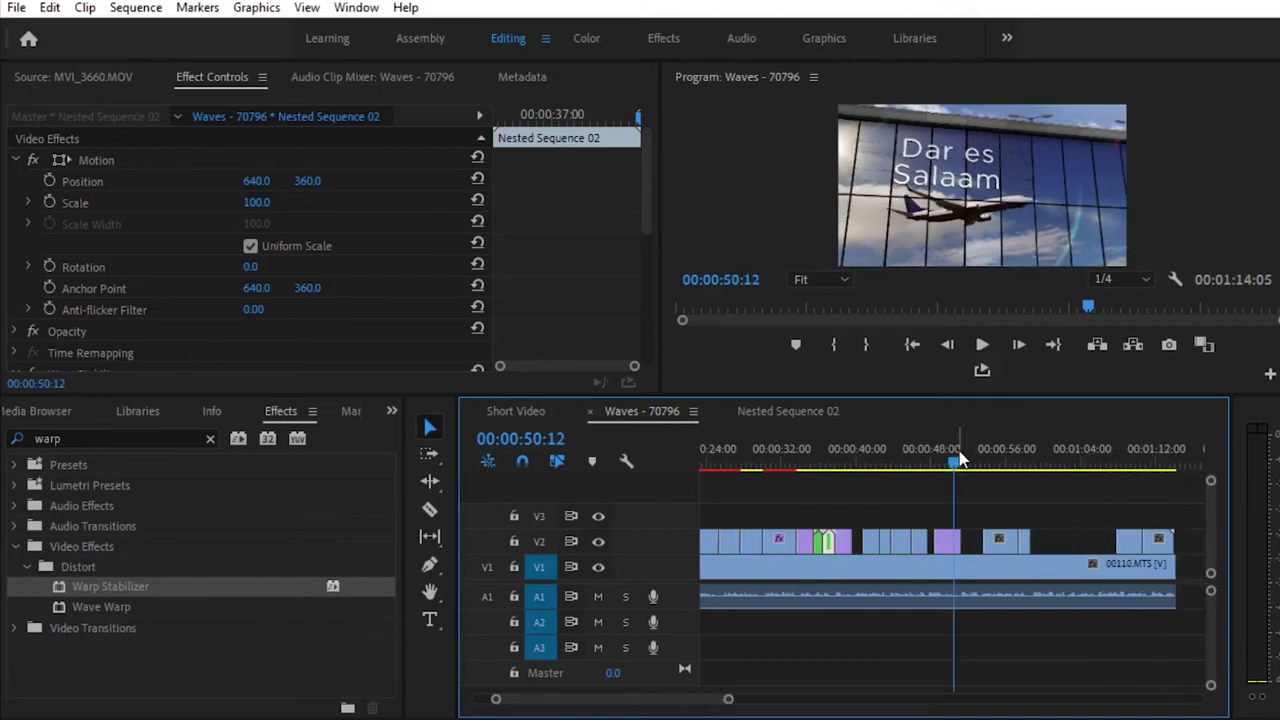
Apply Warp Stabilizer to 00121.MTS at 55:25, then clear the errors in the Events log
drag(958, 460, 1004, 466)
click(1004, 541)
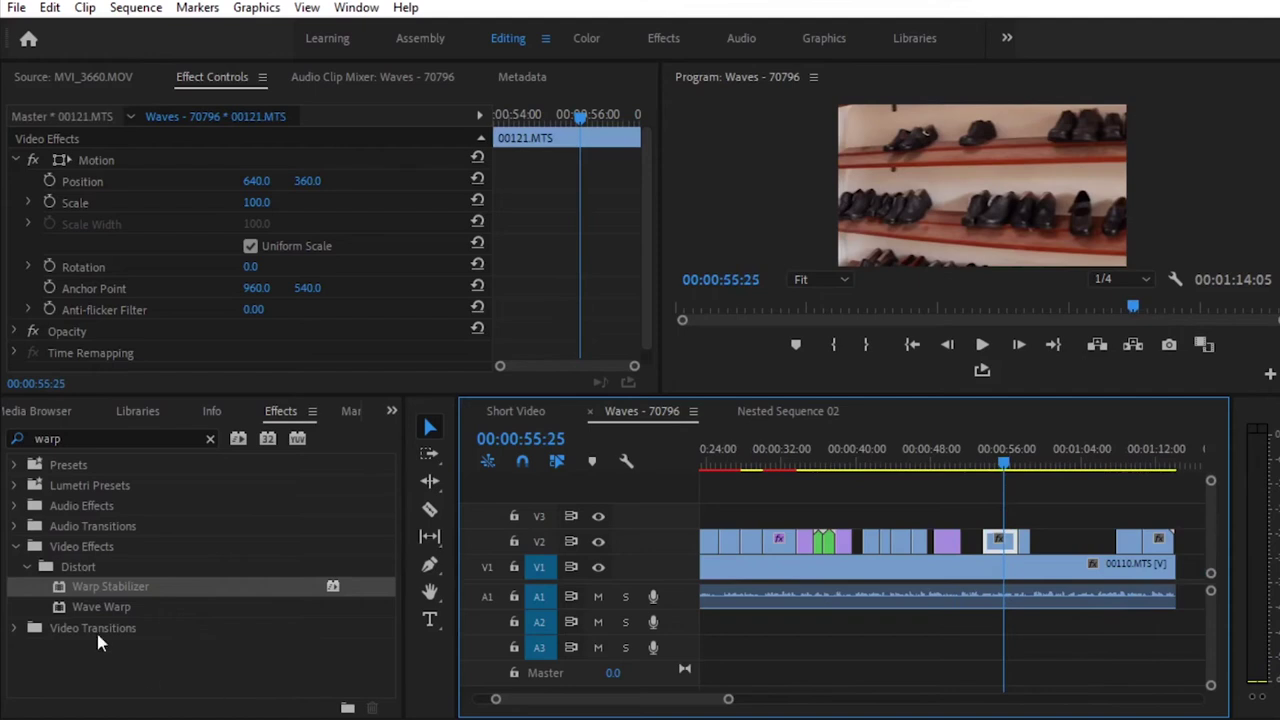
drag(146, 590, 995, 538)
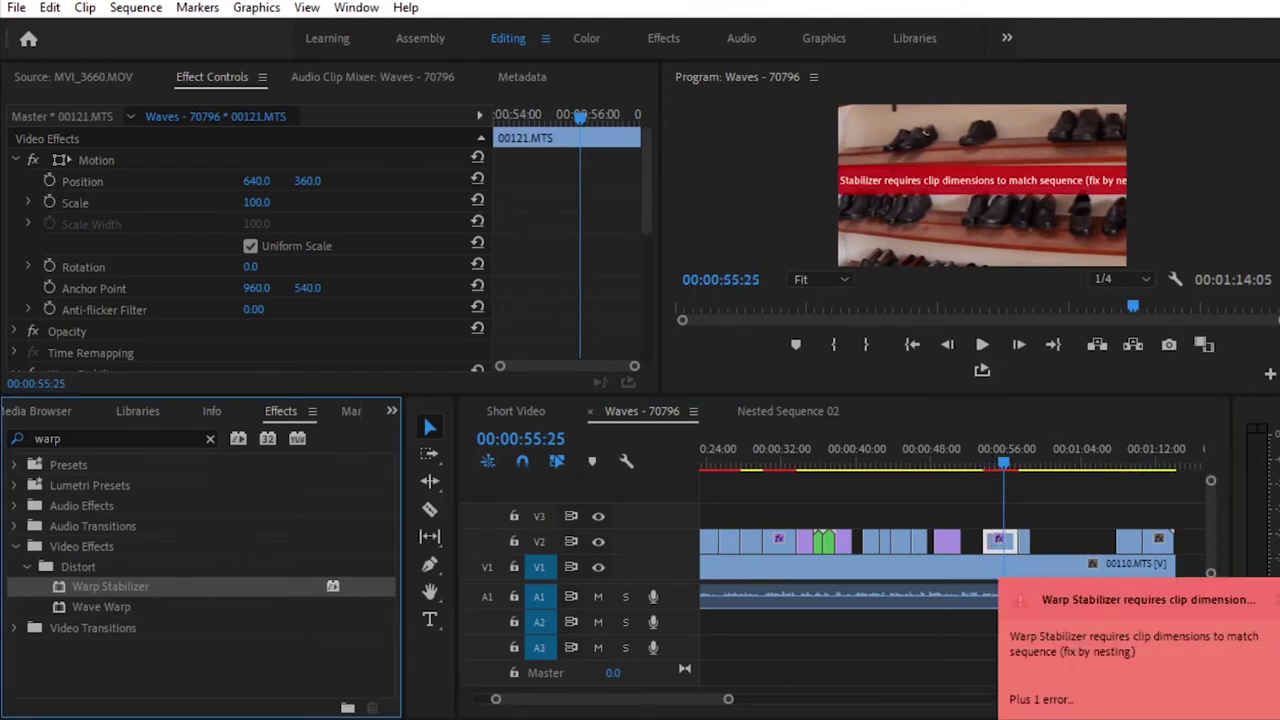
click(1132, 600)
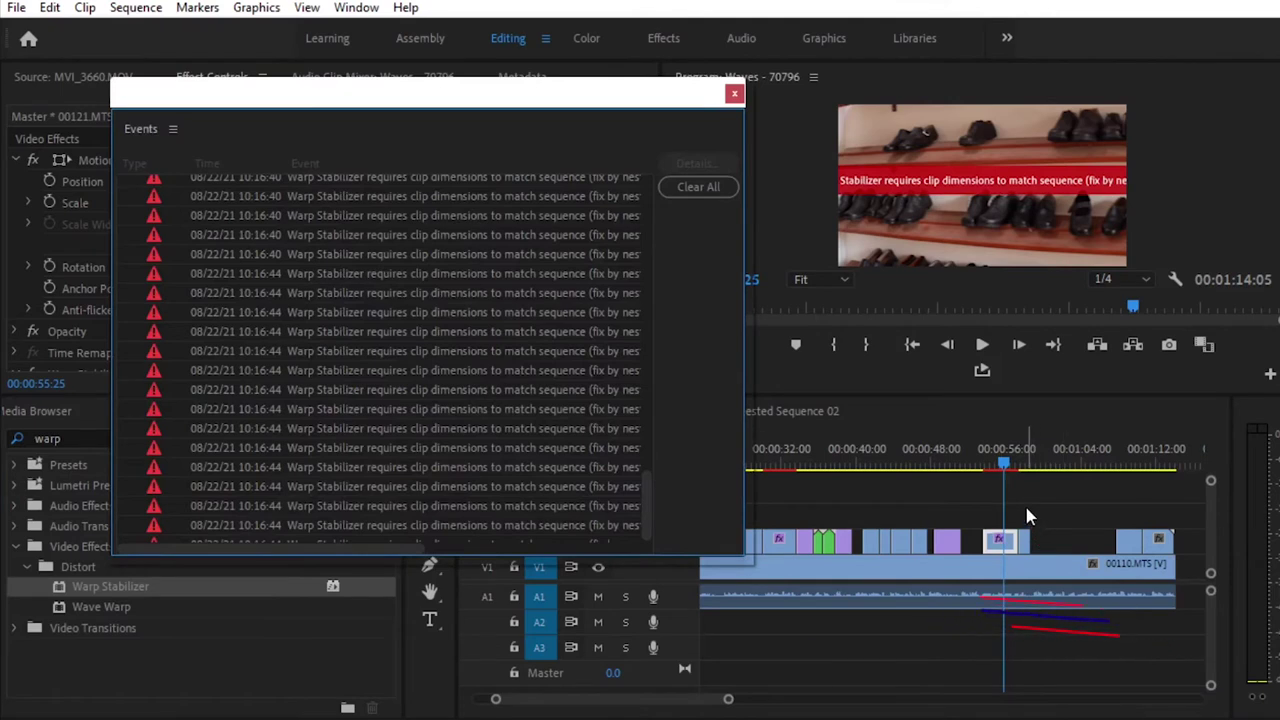
click(698, 187)
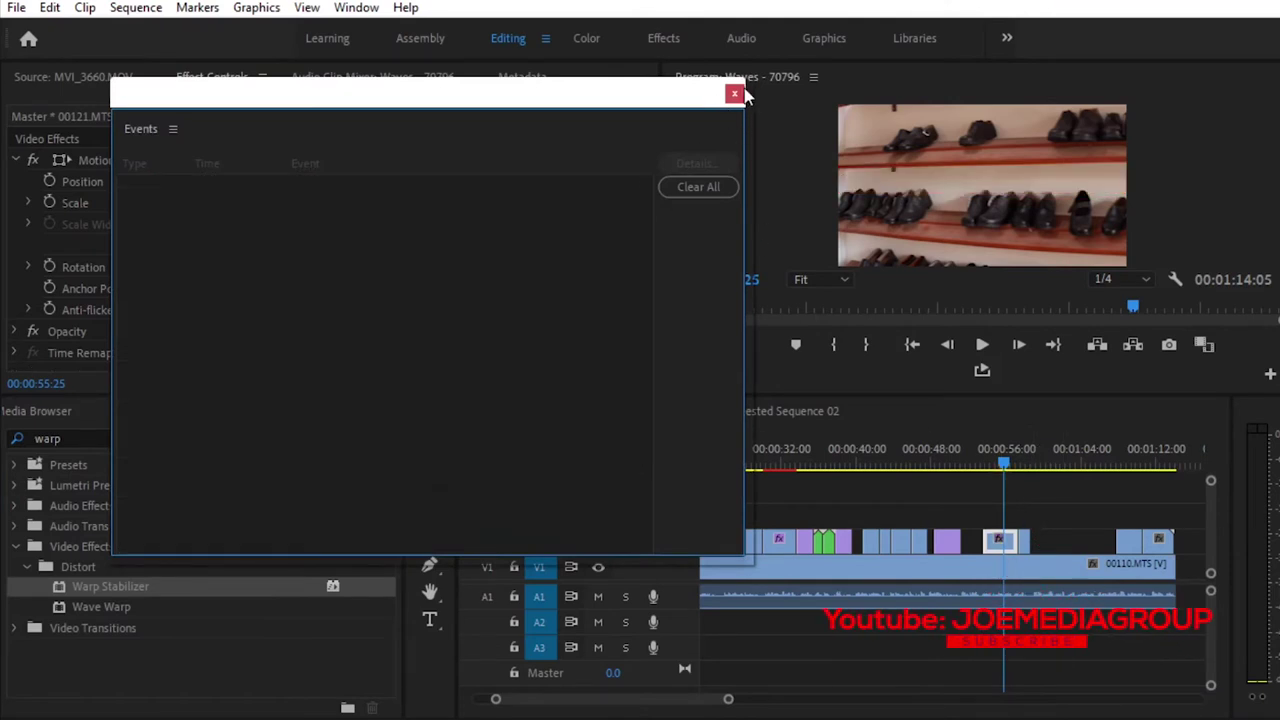
click(734, 93)
Open and dismiss the 00121.MTS context and effect menus without making changes
right_click(988, 541)
key(Escape)
click(990, 541)
click(998, 540)
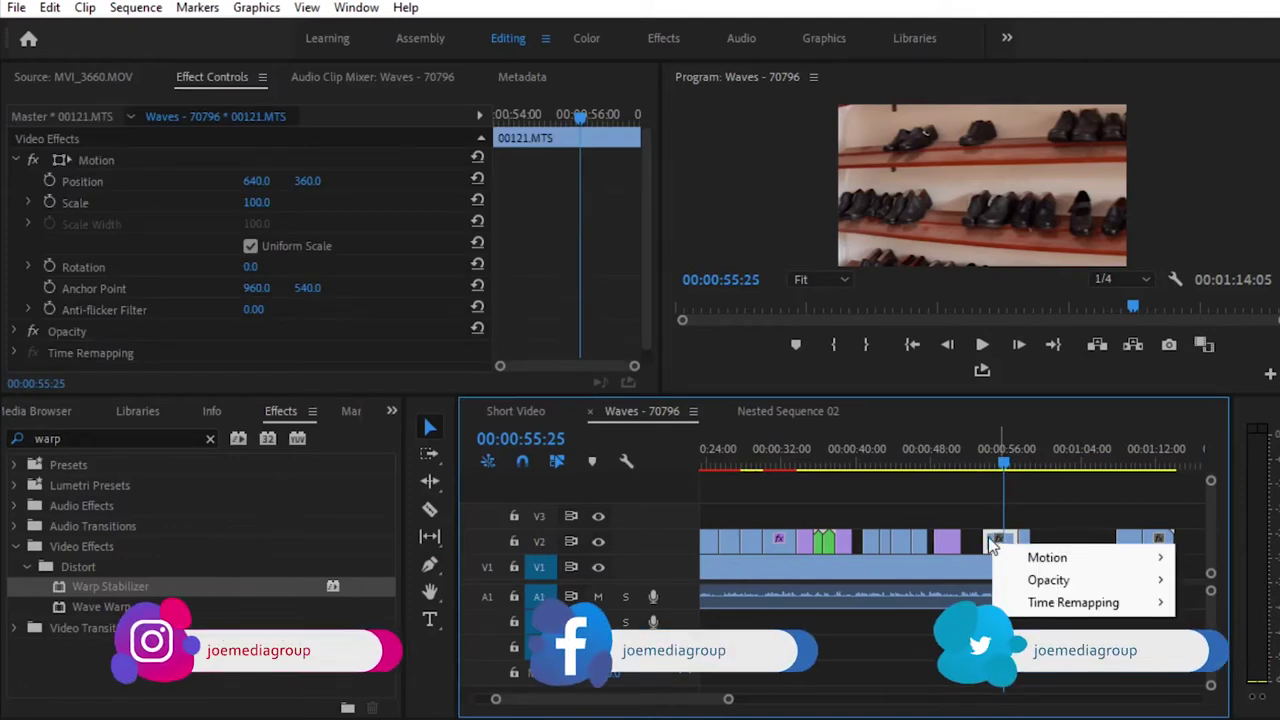
key(Escape)
click(988, 555)
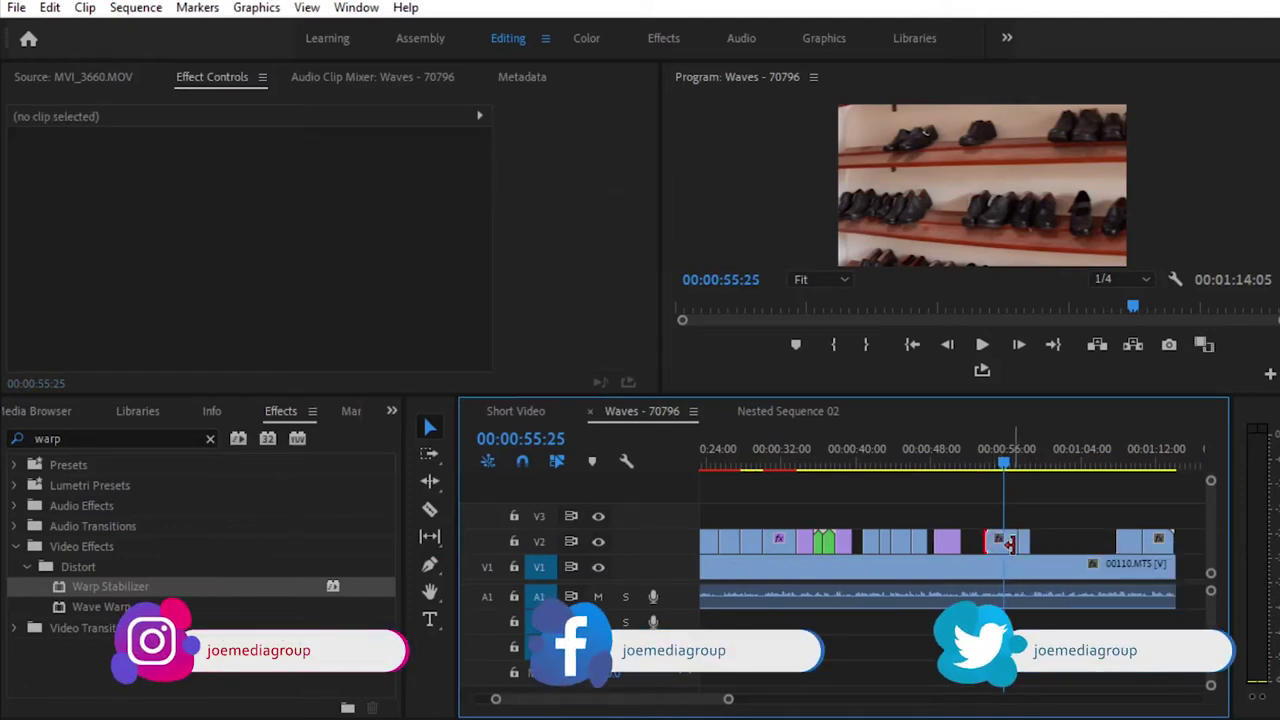
drag(730, 703, 662, 700)
Nest 00121.MTS as Nested Sequence 03, stabilize it, then apply Warp Stabilizer to 00122.MTS
click(963, 545)
right_click(959, 541)
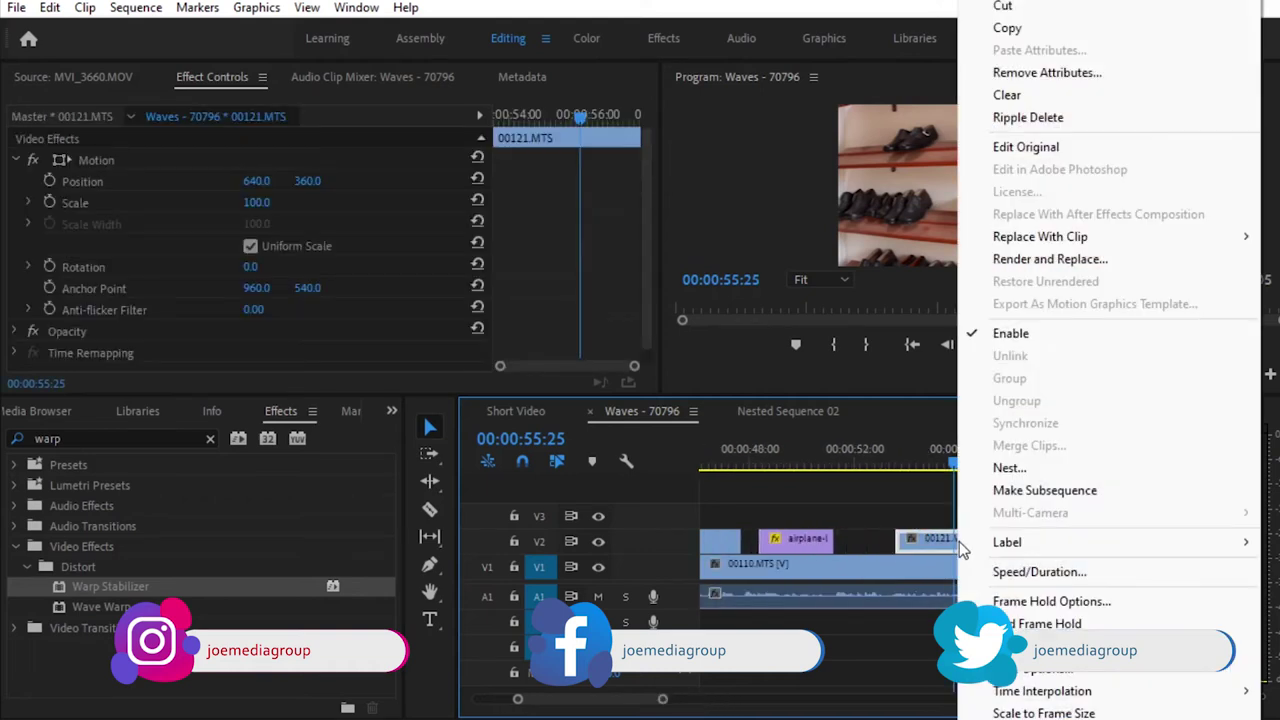
click(1023, 469)
click(606, 389)
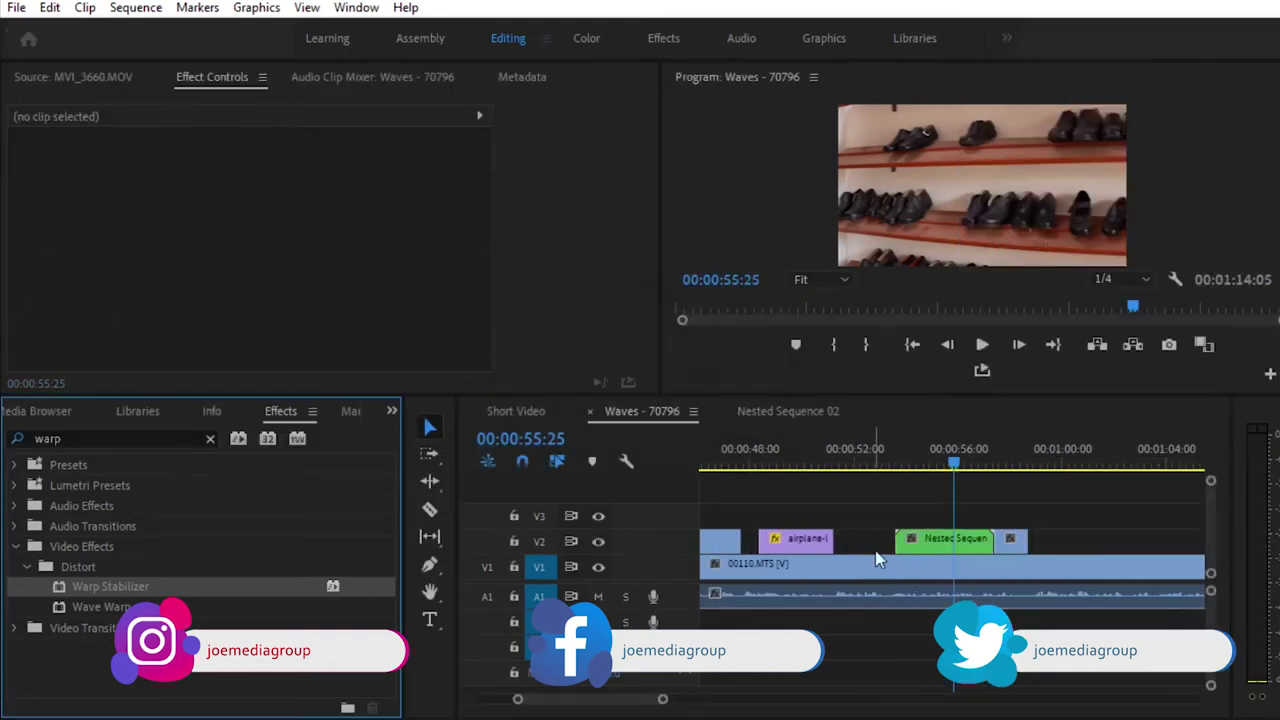
drag(206, 586, 950, 550)
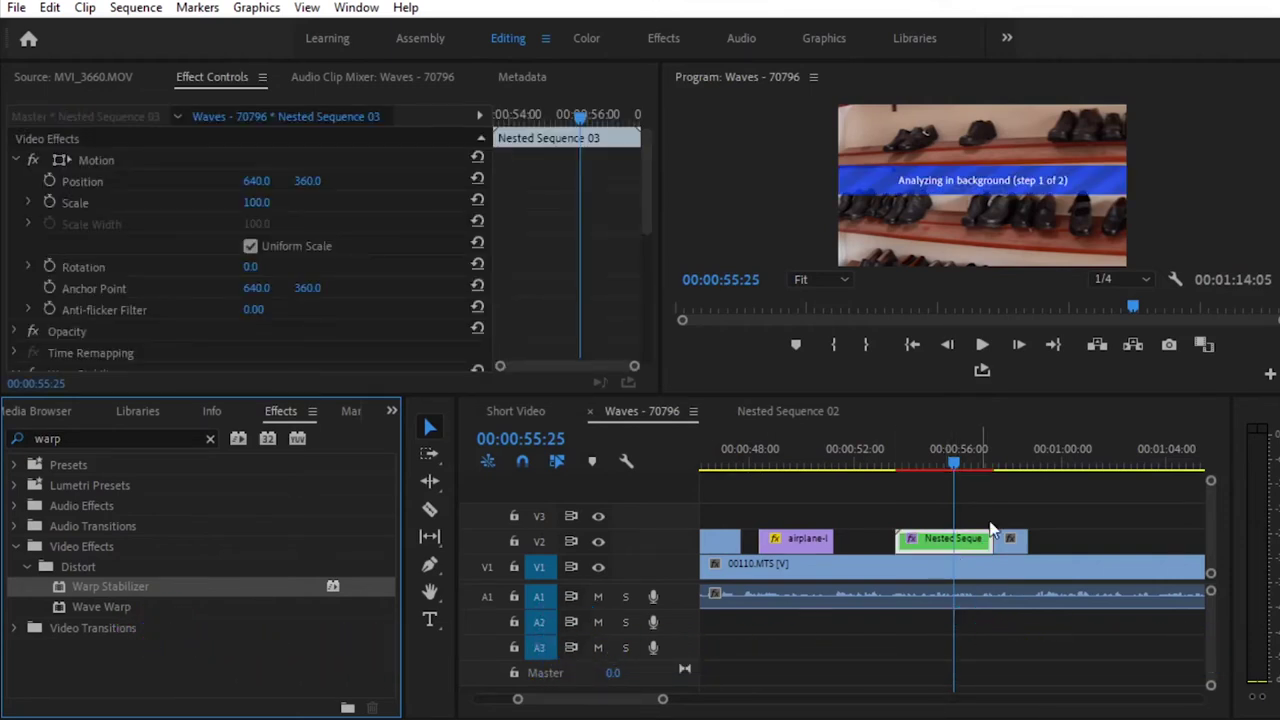
click(1019, 461)
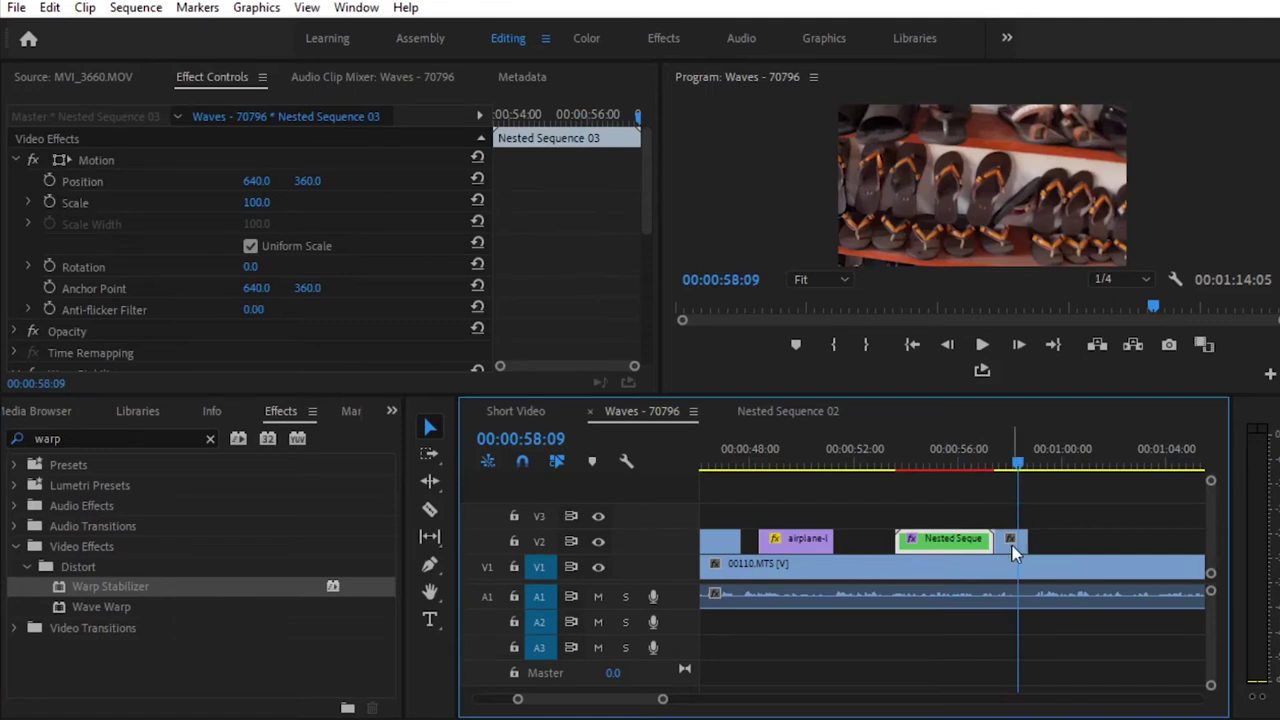
drag(1013, 553, 1013, 553)
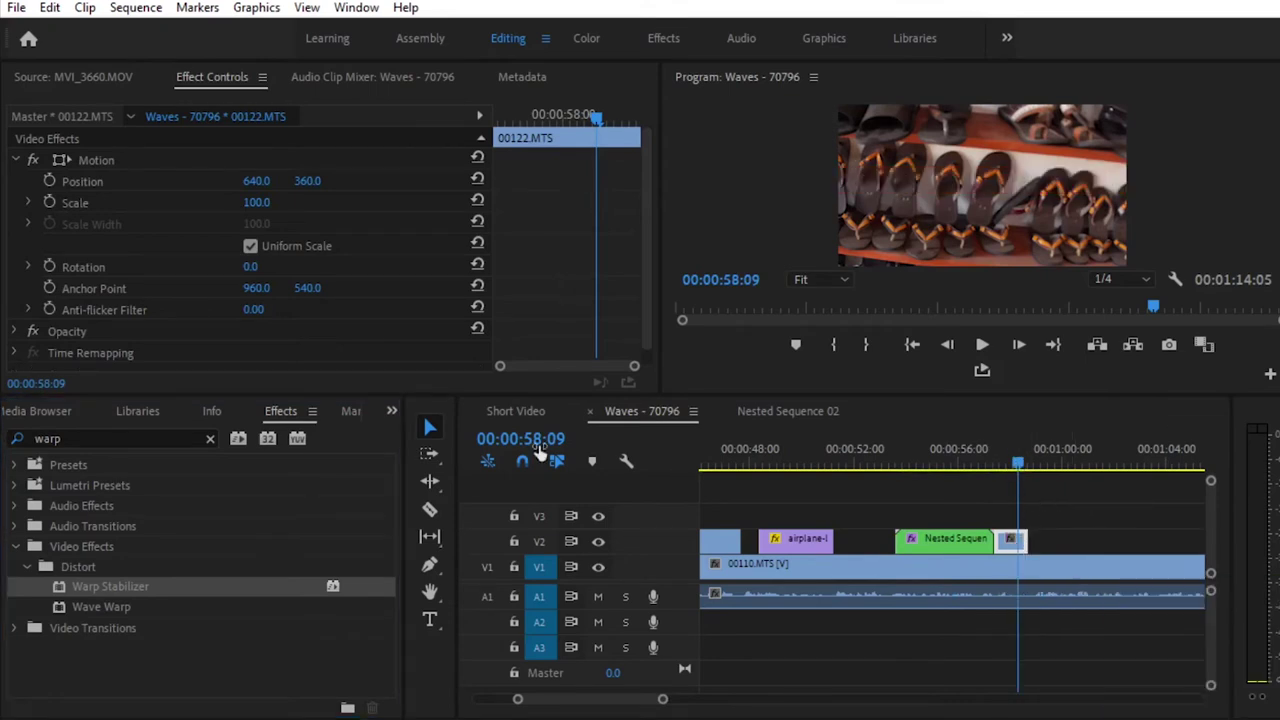
Nest the short clip as Nested Sequence 04 and scrub through it from about 54 seconds
right_click(1013, 550)
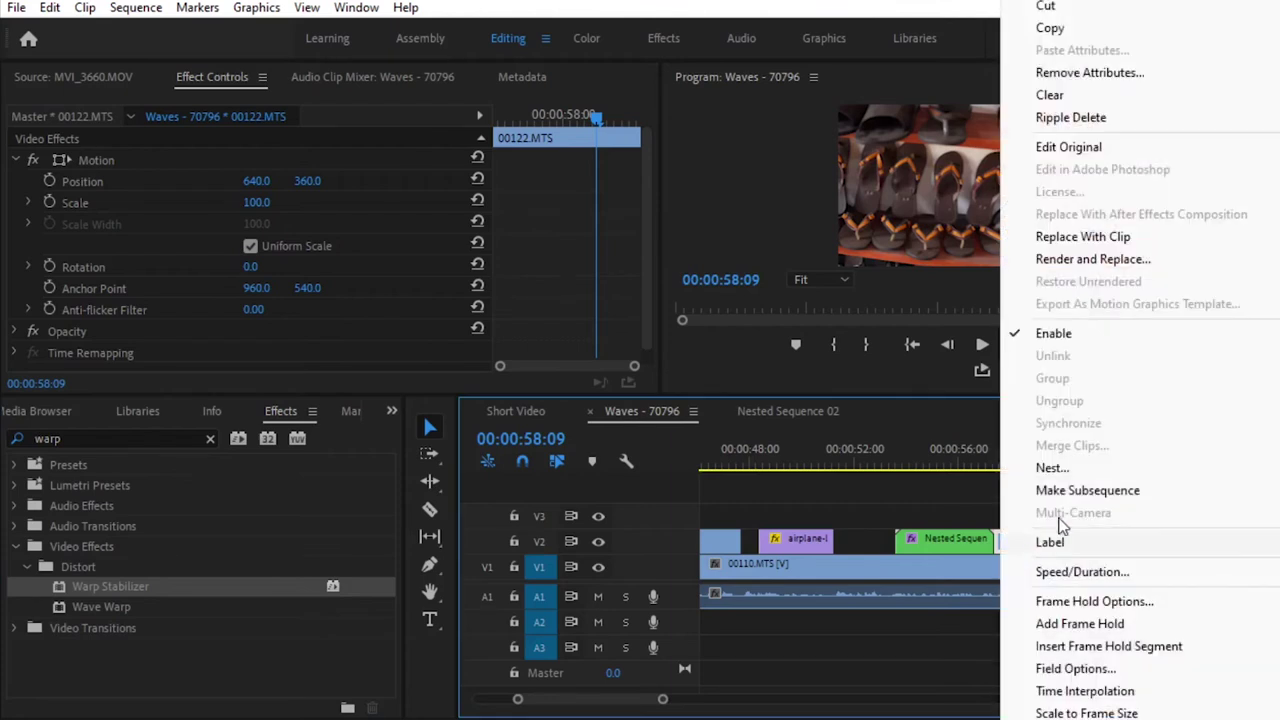
click(1080, 466)
click(610, 387)
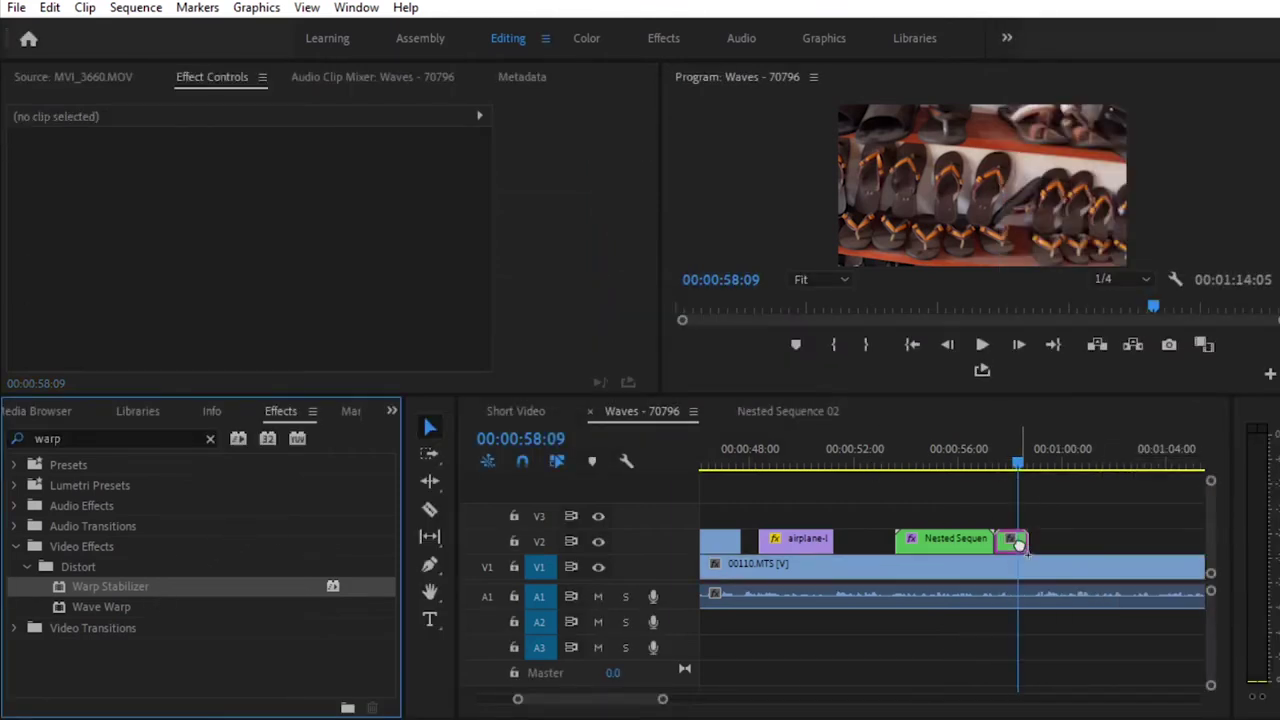
click(990, 540)
click(932, 460)
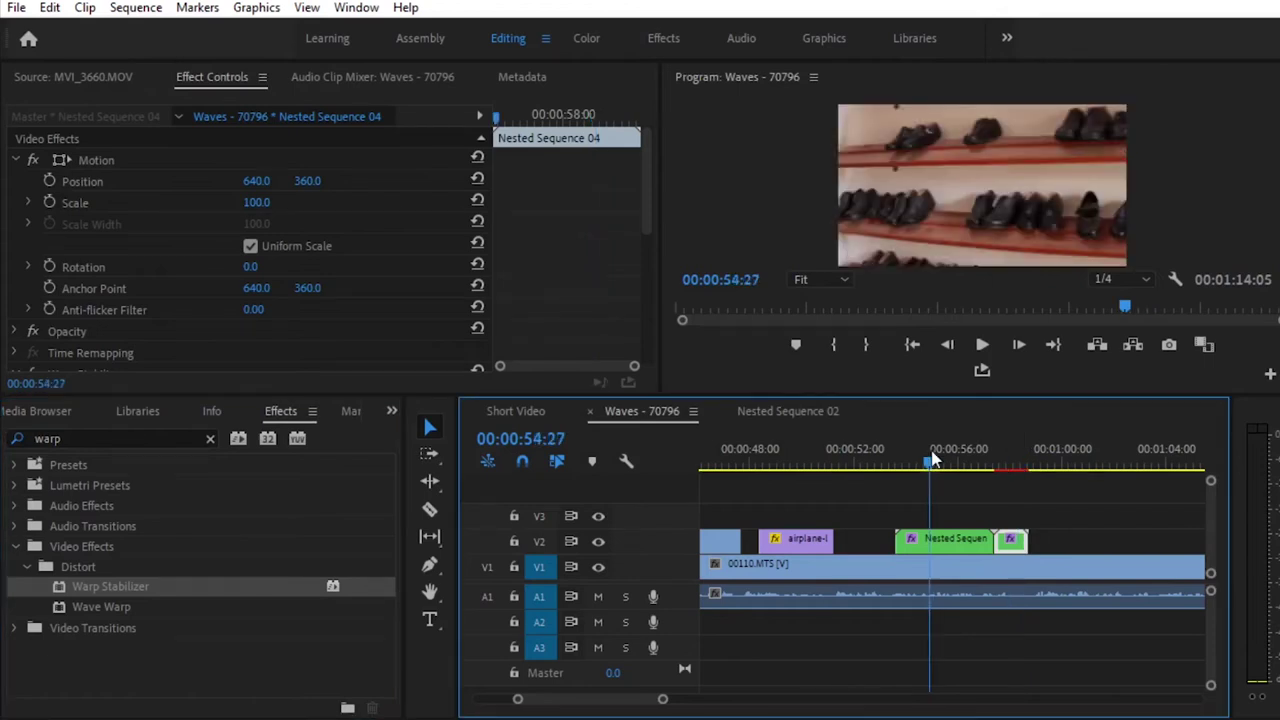
drag(932, 460, 1018, 455)
Apply Warp Stabilizer to the final V2 clip, MVI_3662.MOV, near the sequence end
key(minus)
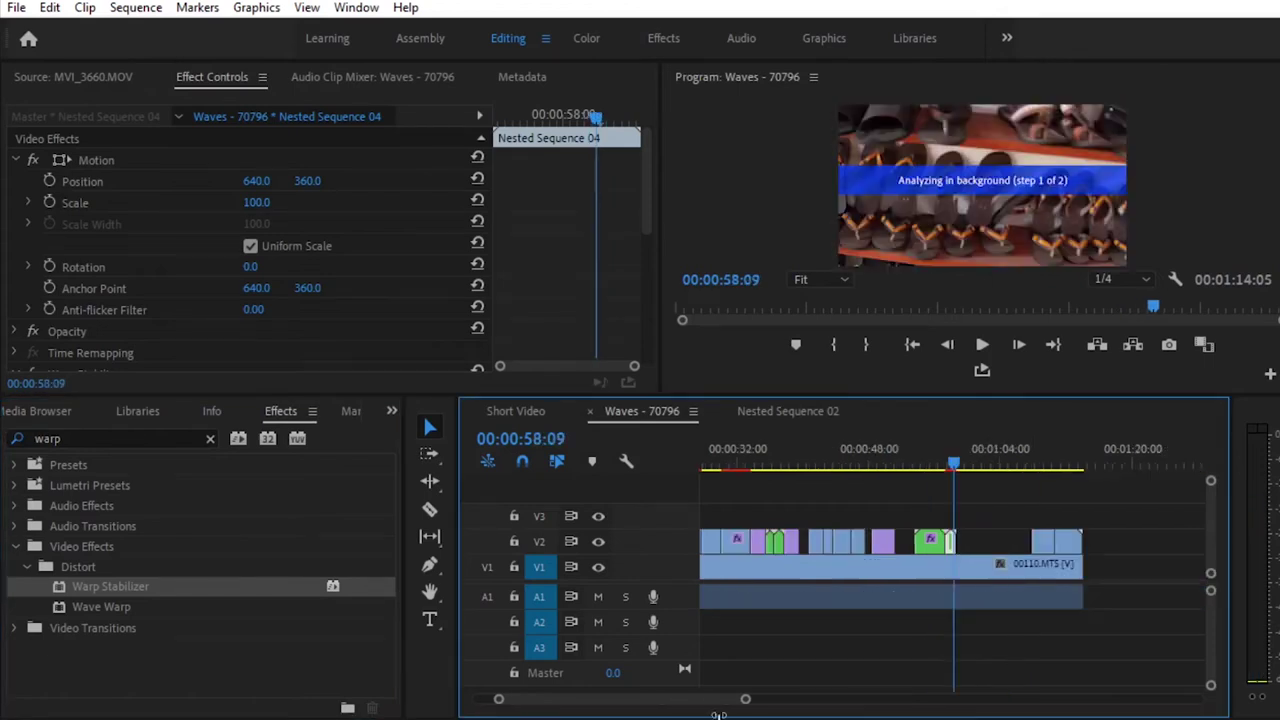
click(1040, 460)
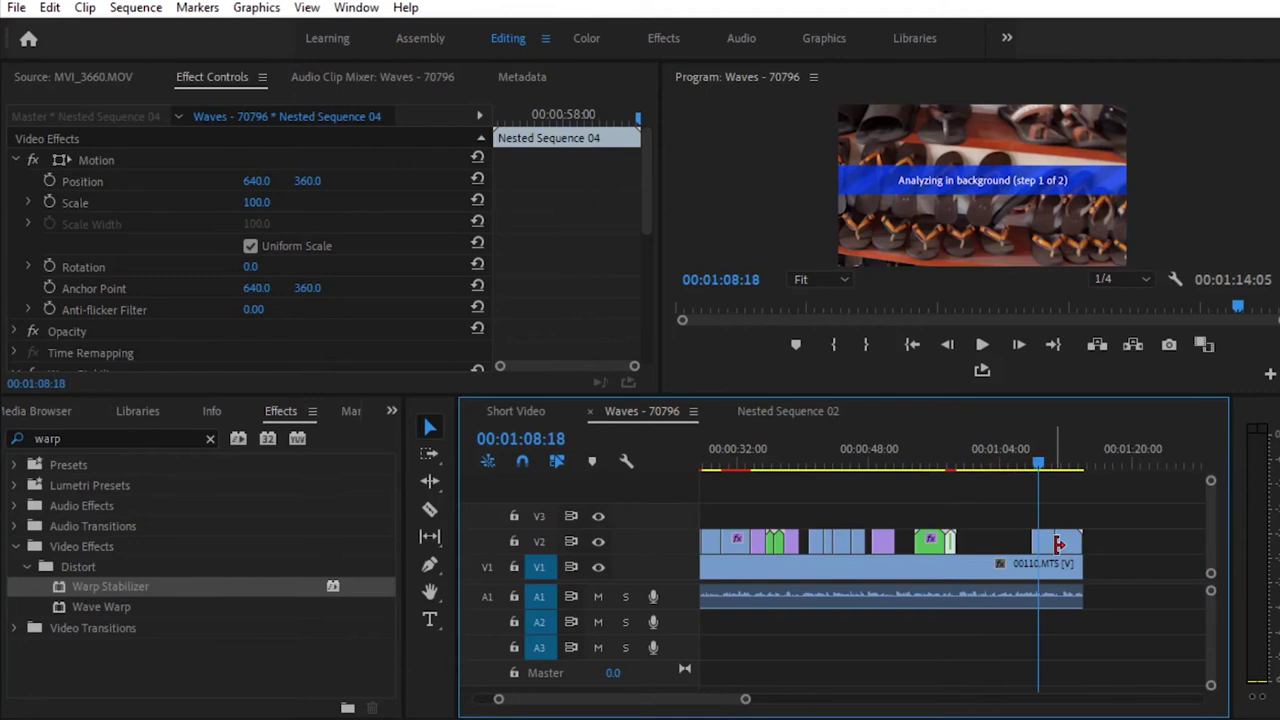
drag(1087, 468, 1065, 520)
click(1062, 543)
drag(160, 588, 1060, 541)
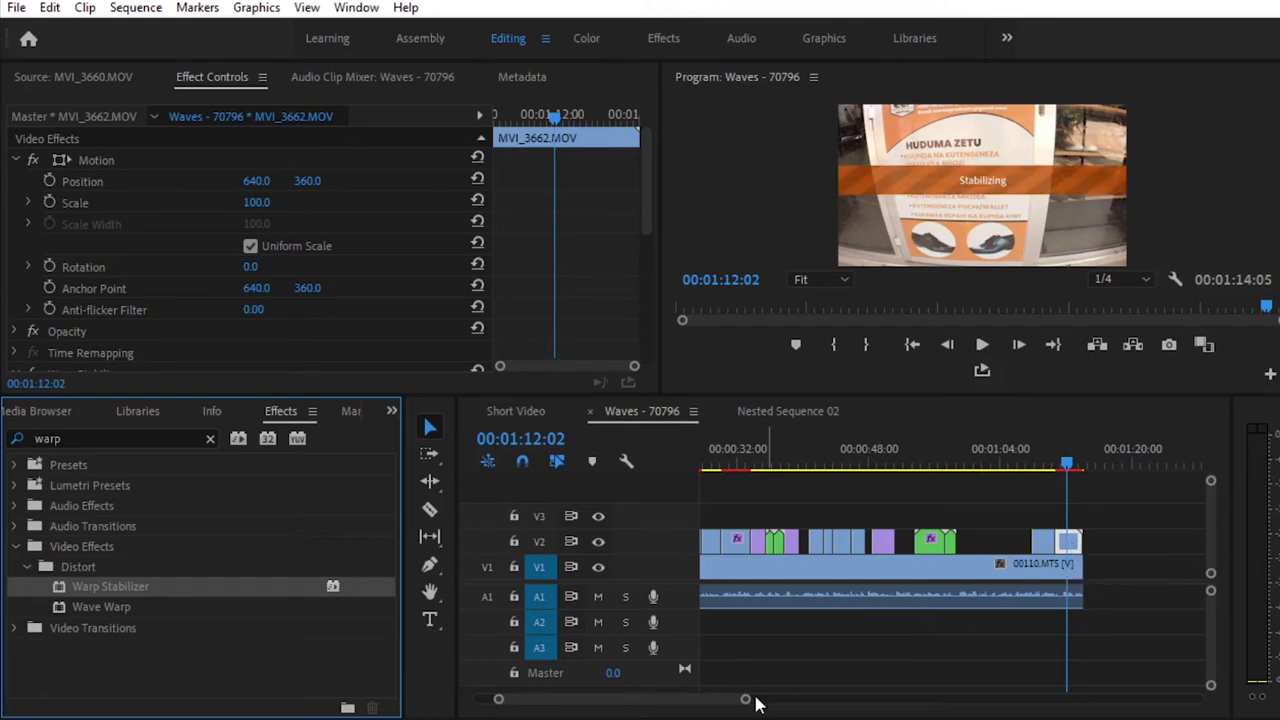
Park the playhead near 00:00:19 on the cut from the Waves clip into 00110.MTS
drag(750, 702, 802, 704)
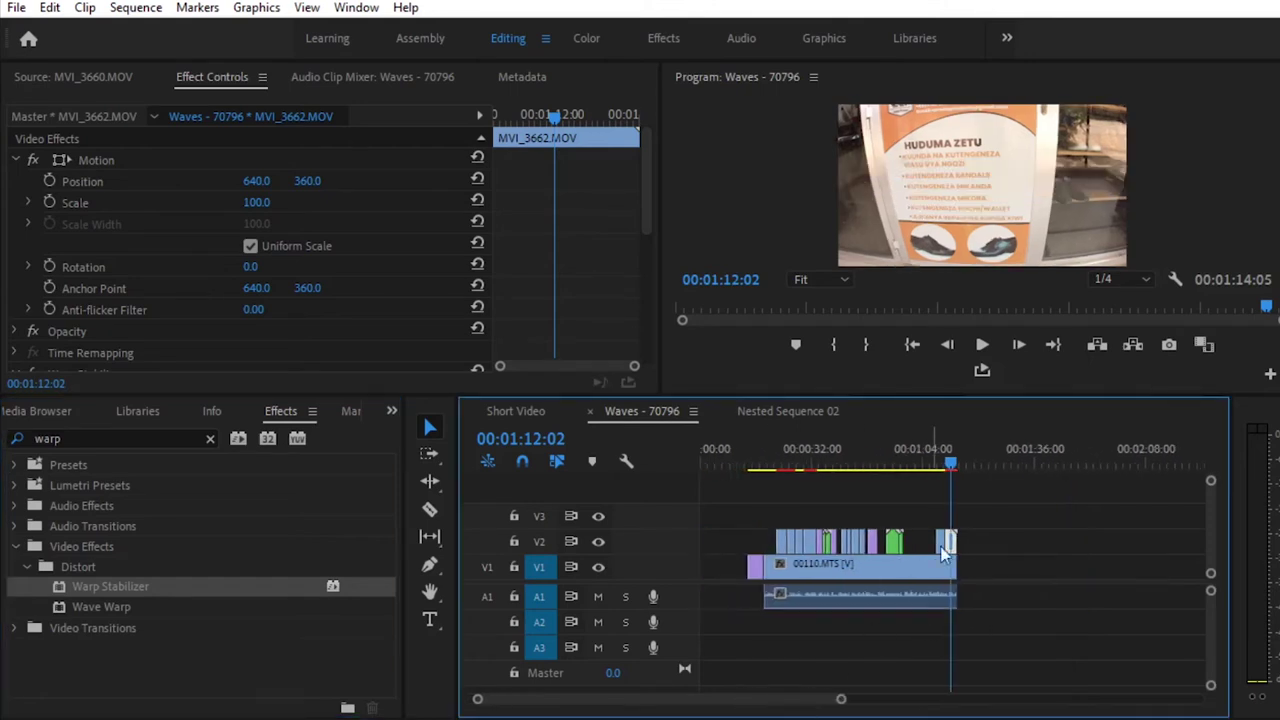
drag(970, 466, 772, 474)
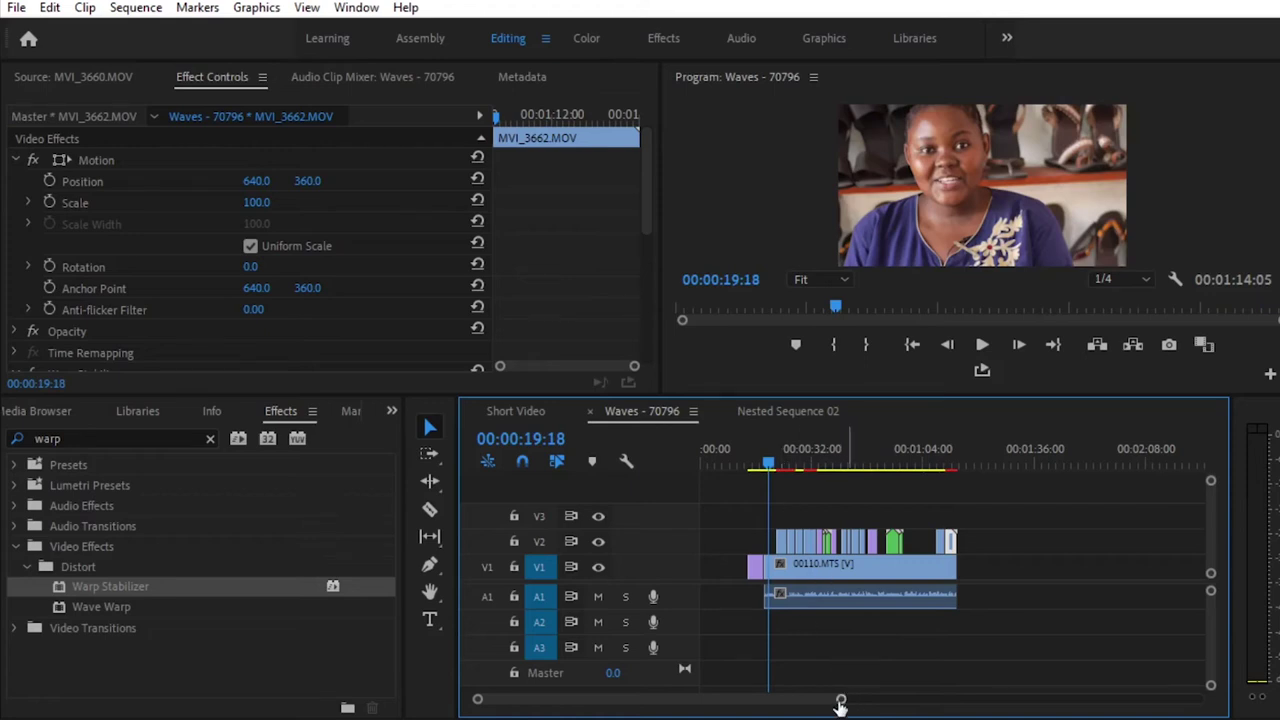
drag(841, 699, 790, 697)
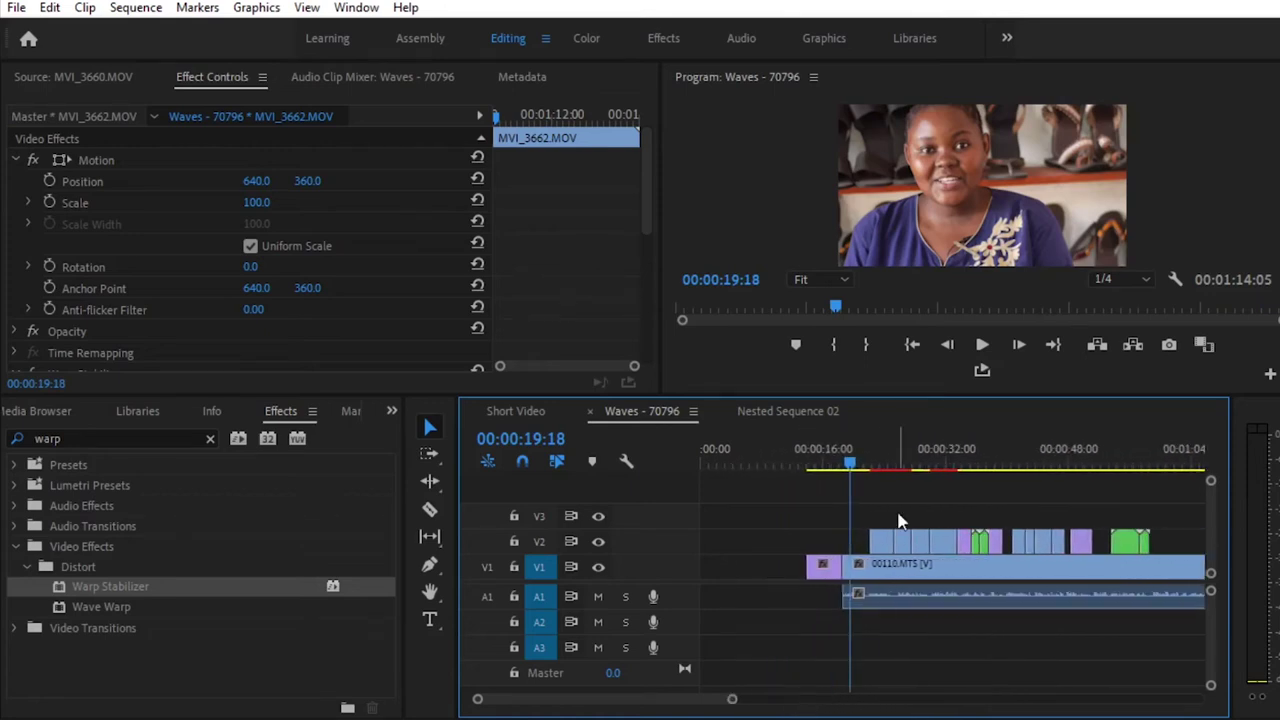
drag(855, 463, 838, 467)
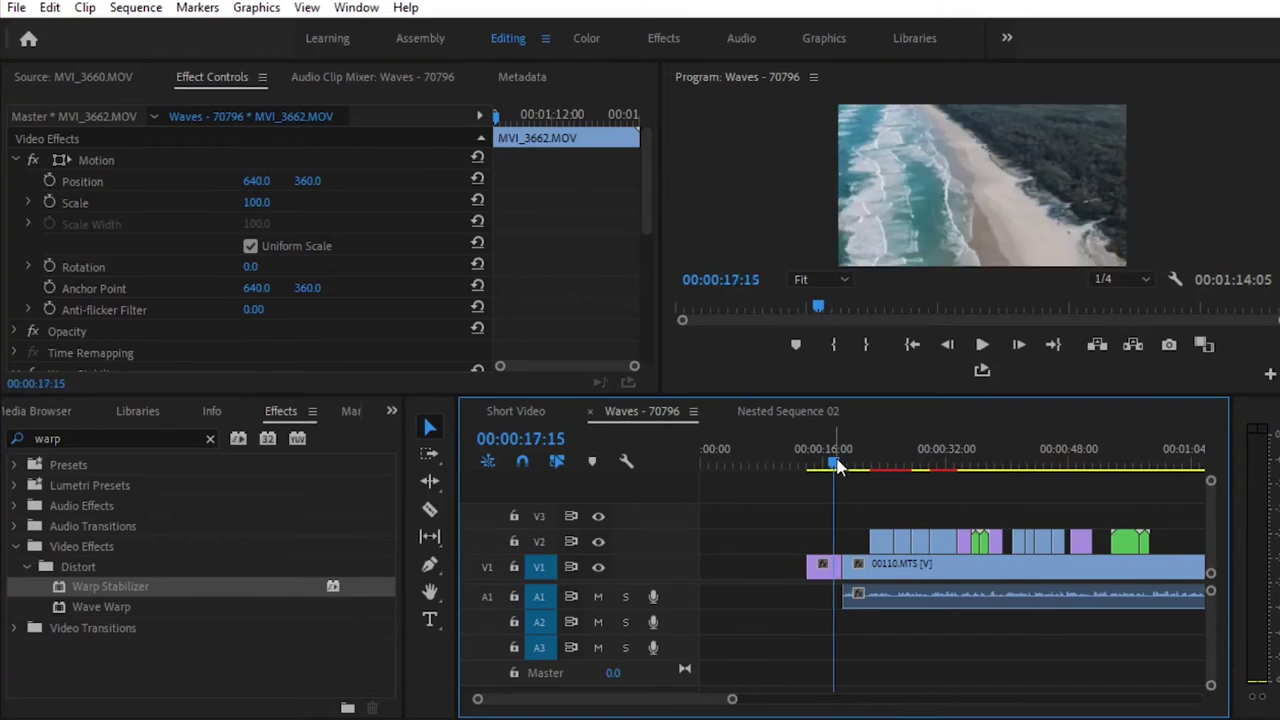
drag(838, 467, 842, 467)
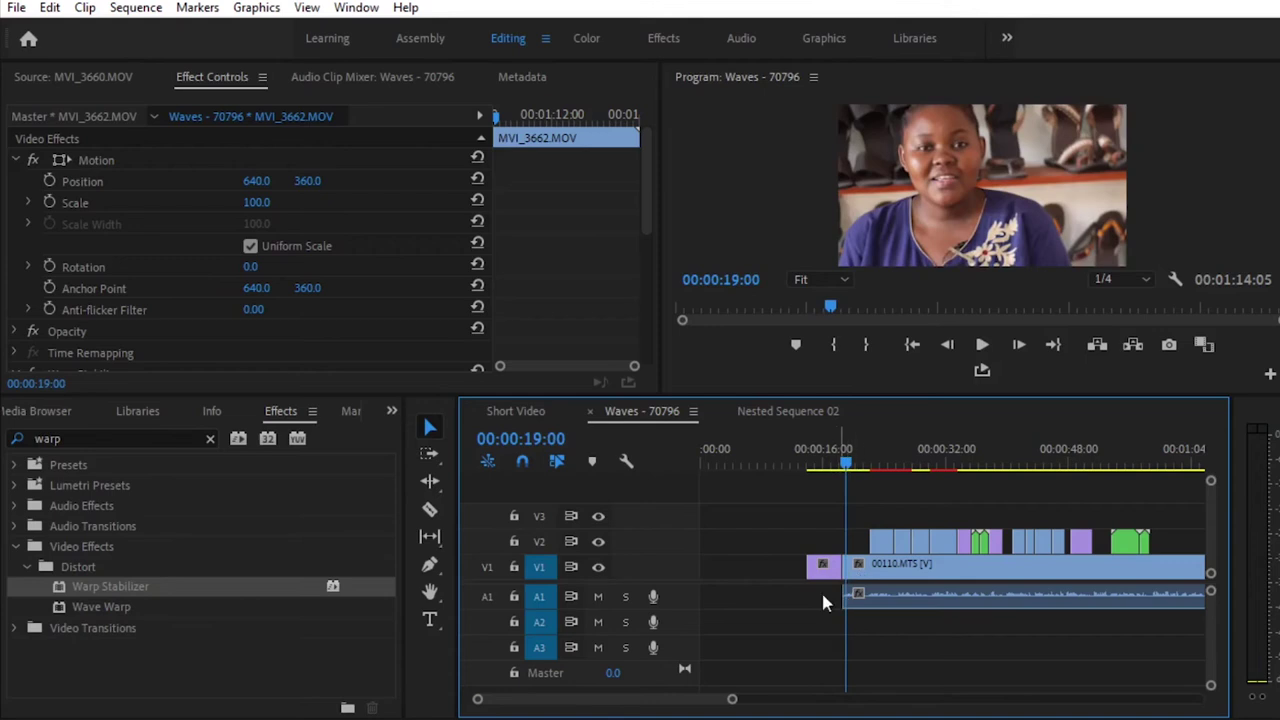
drag(733, 701, 657, 700)
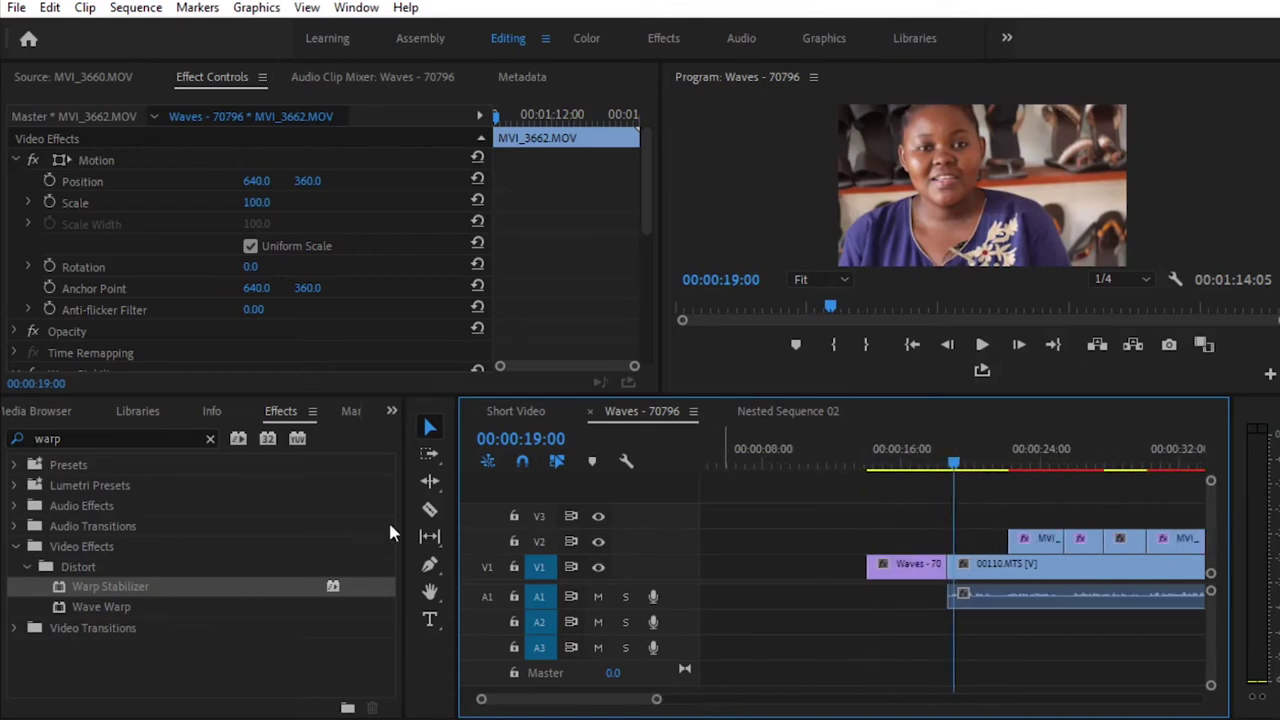
Search 'diss' in Effects and place Cross Dissolve on the opening V1 cut, previewing it
click(118, 438)
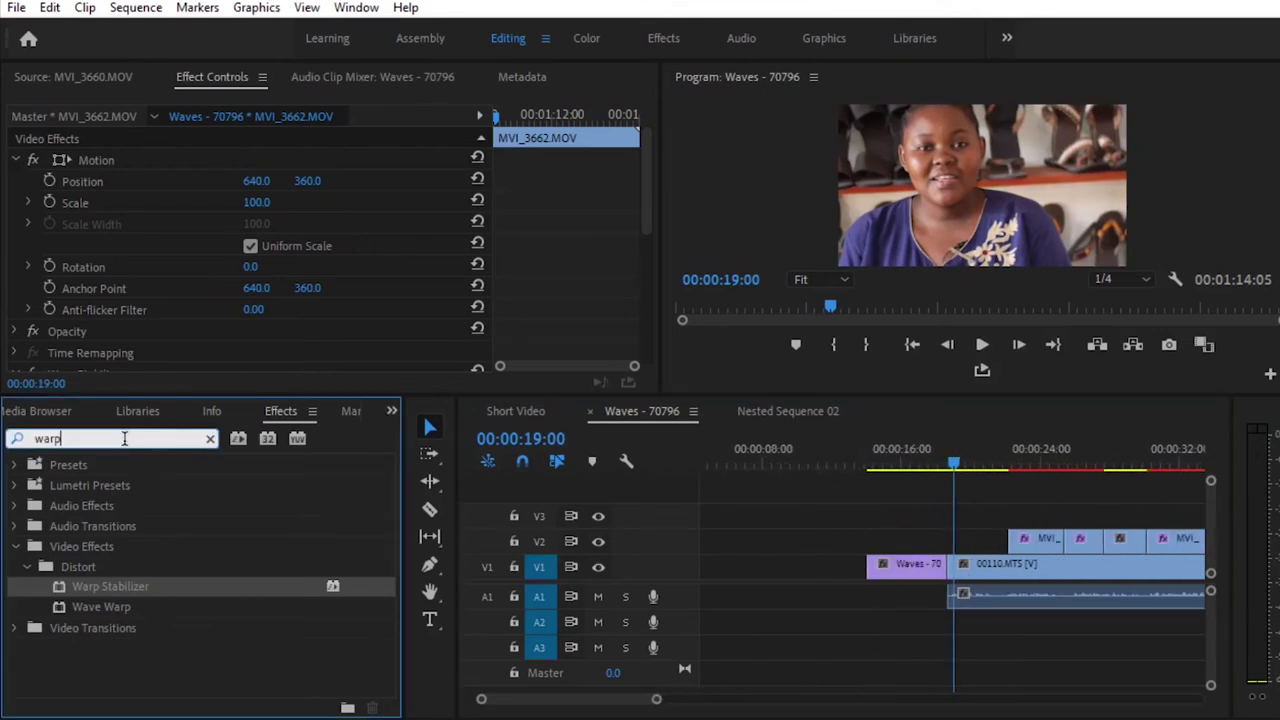
key(BackSpace)
key(BackSpace)
key(BackSpace)
key(BackSpace)
text(diss)
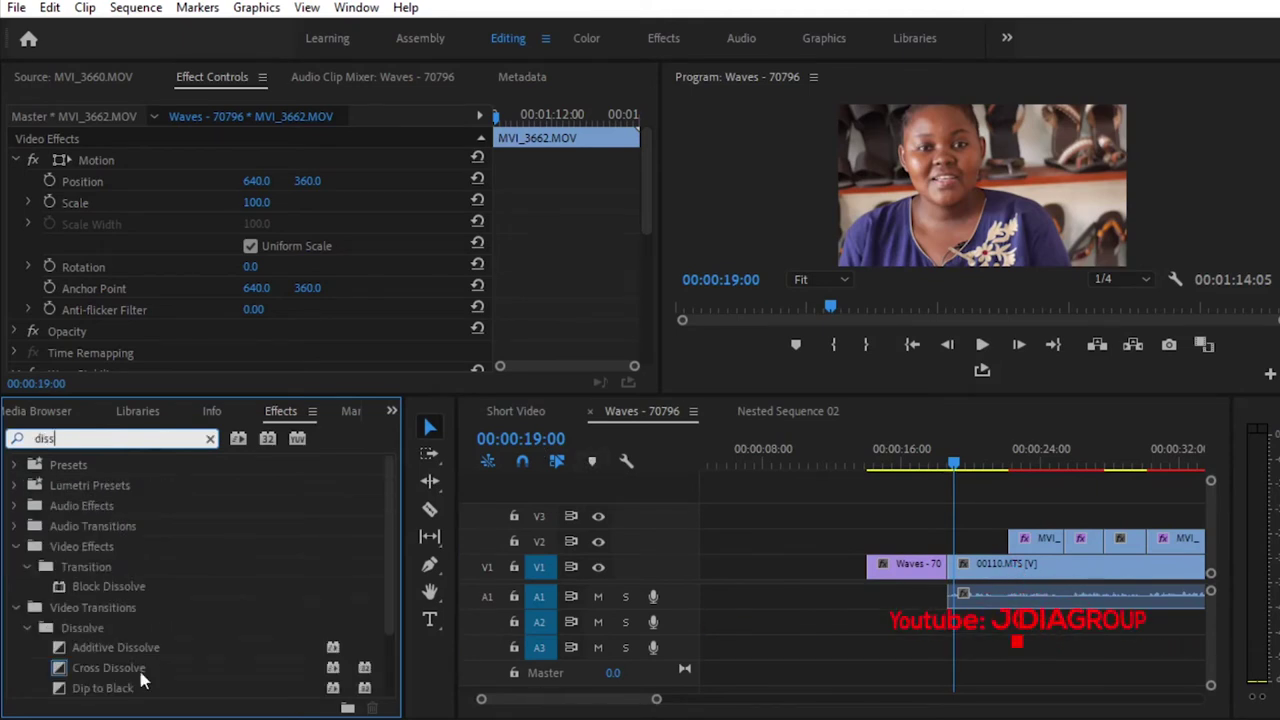
scroll(141, 670, down, 2)
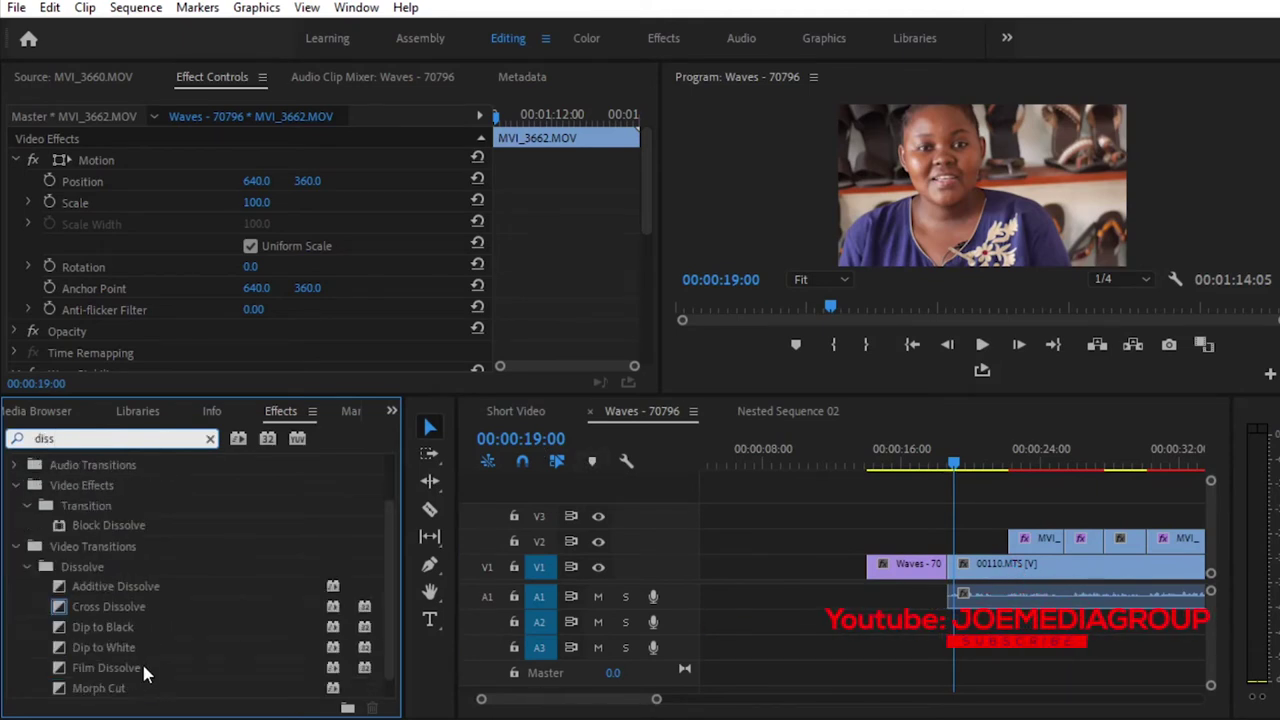
click(137, 604)
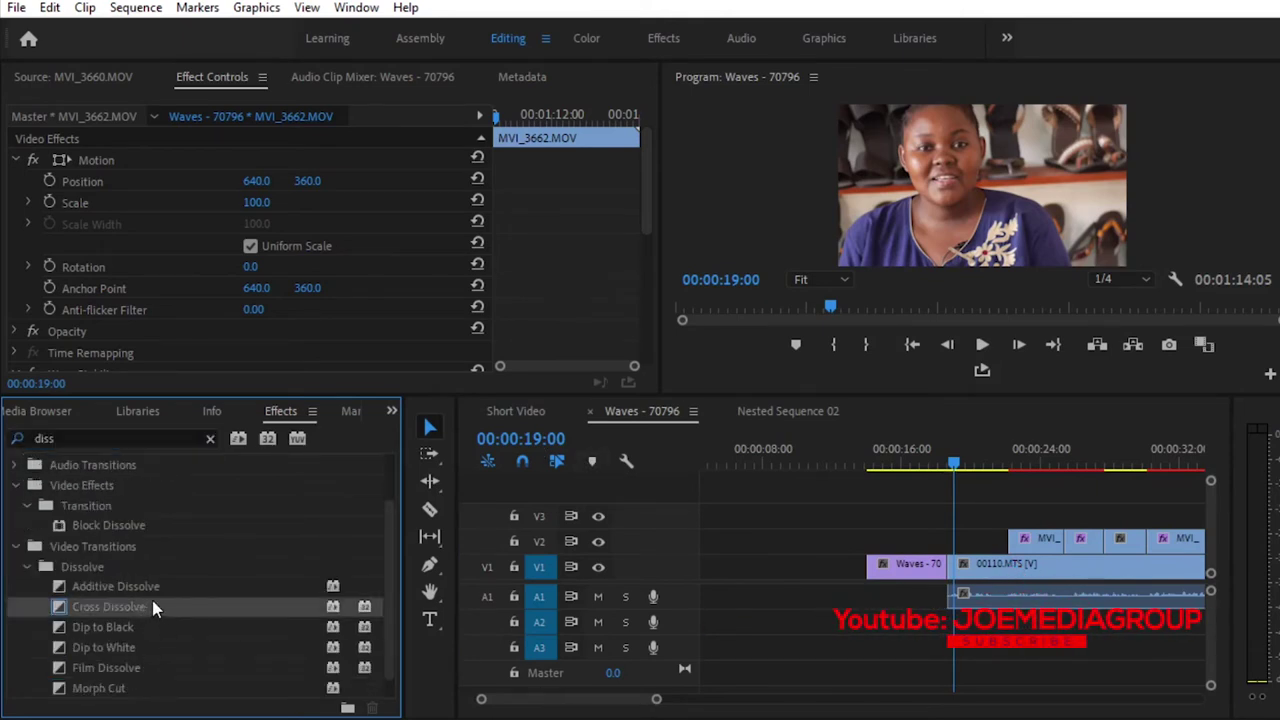
drag(149, 610, 950, 566)
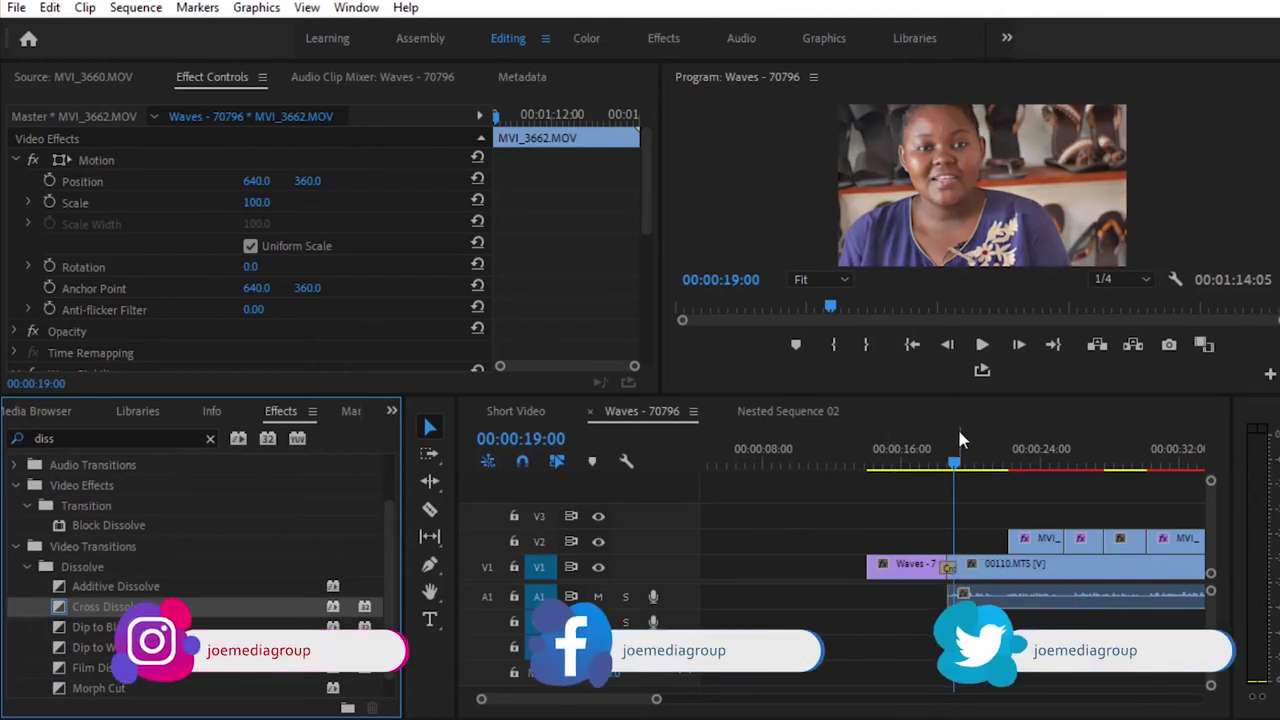
drag(950, 460, 935, 460)
key(space)
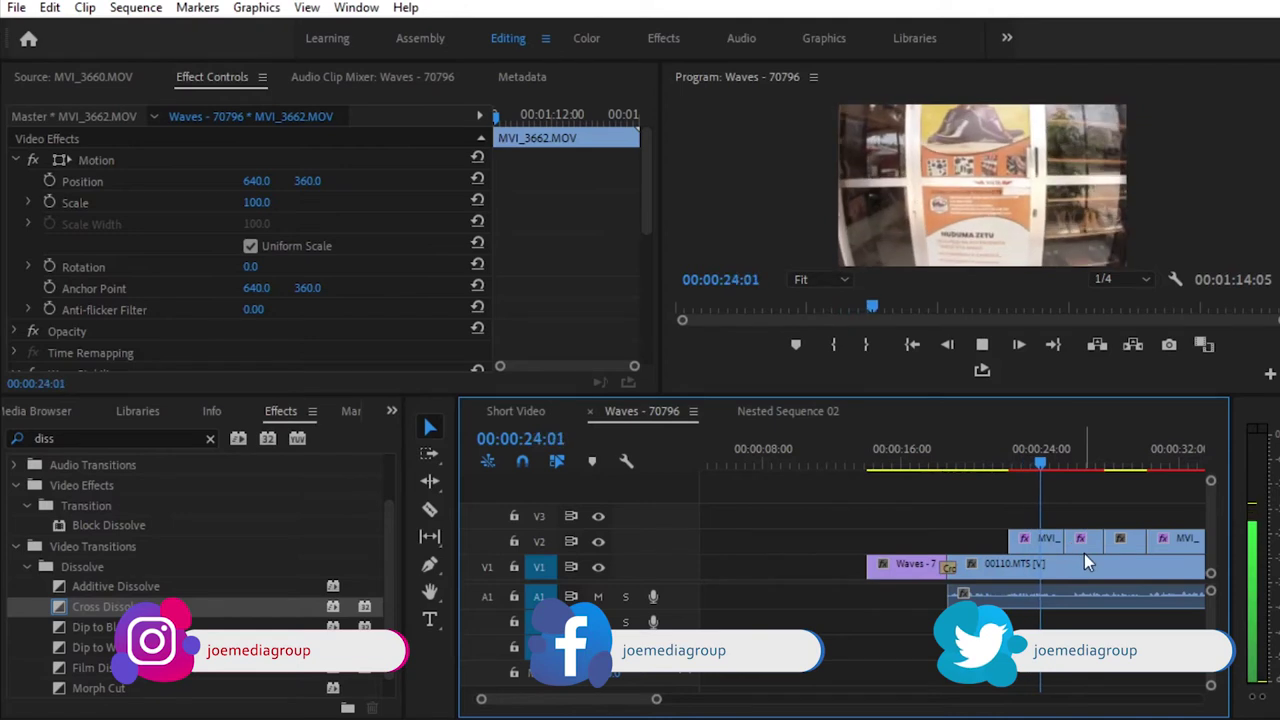
key(space)
Add a Cross Dissolve to the V2 cut near 25 seconds and play it back
drag(104, 606, 1076, 553)
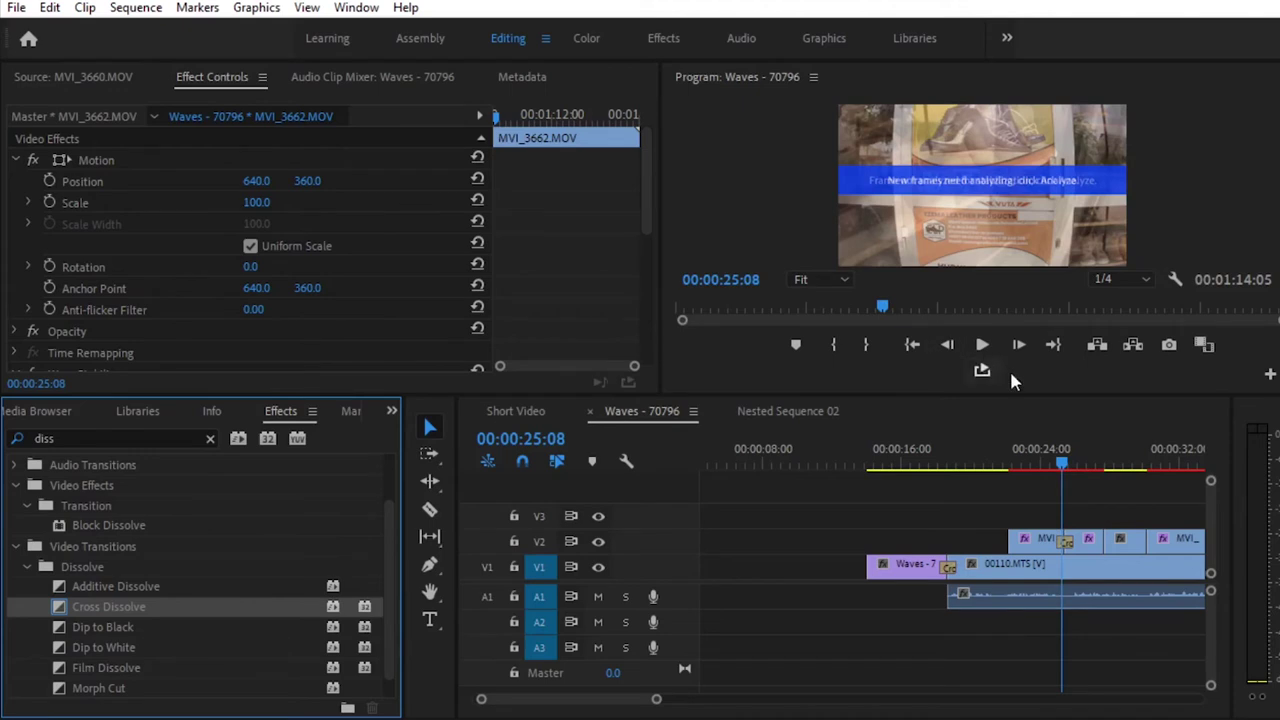
drag(1061, 463, 1065, 462)
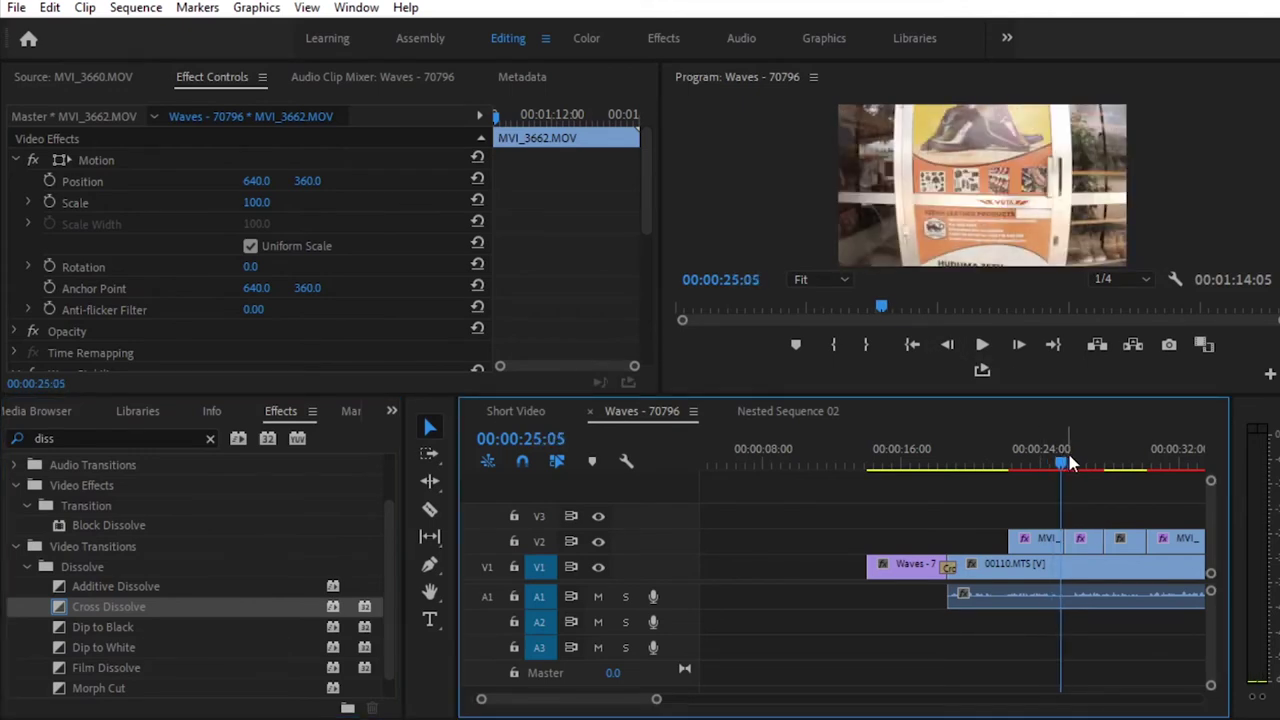
key(space)
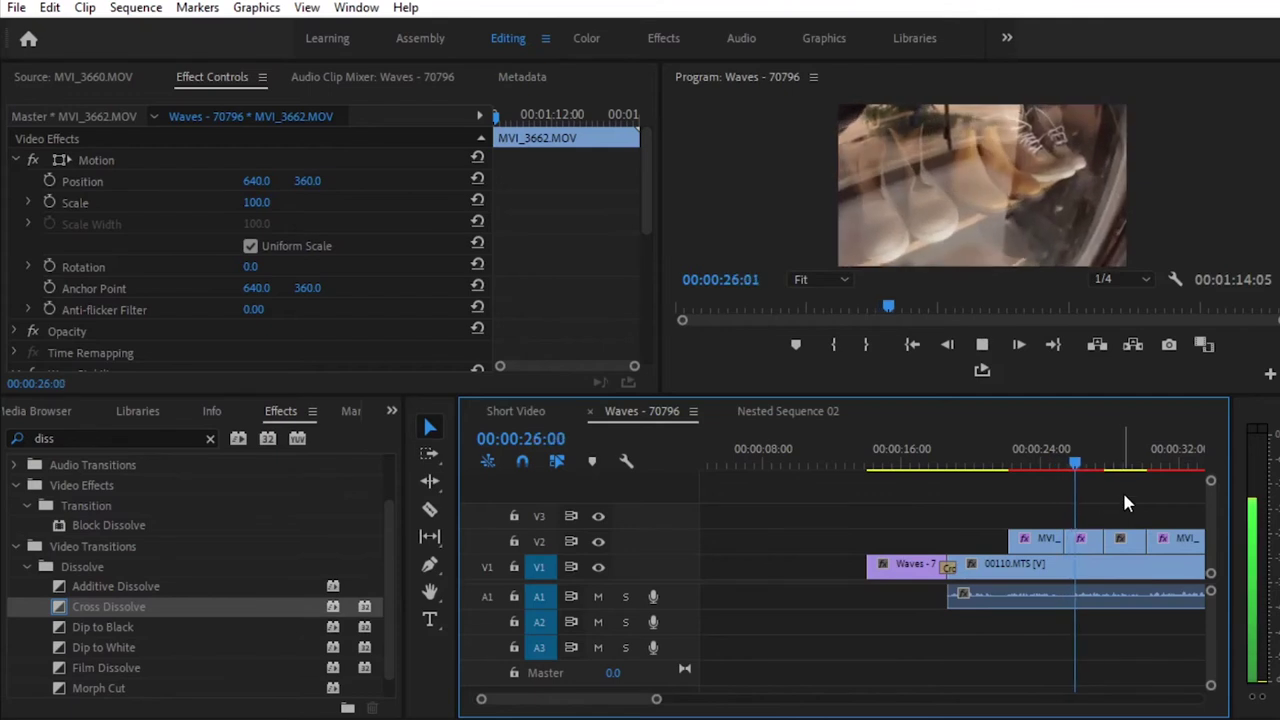
drag(656, 699, 685, 700)
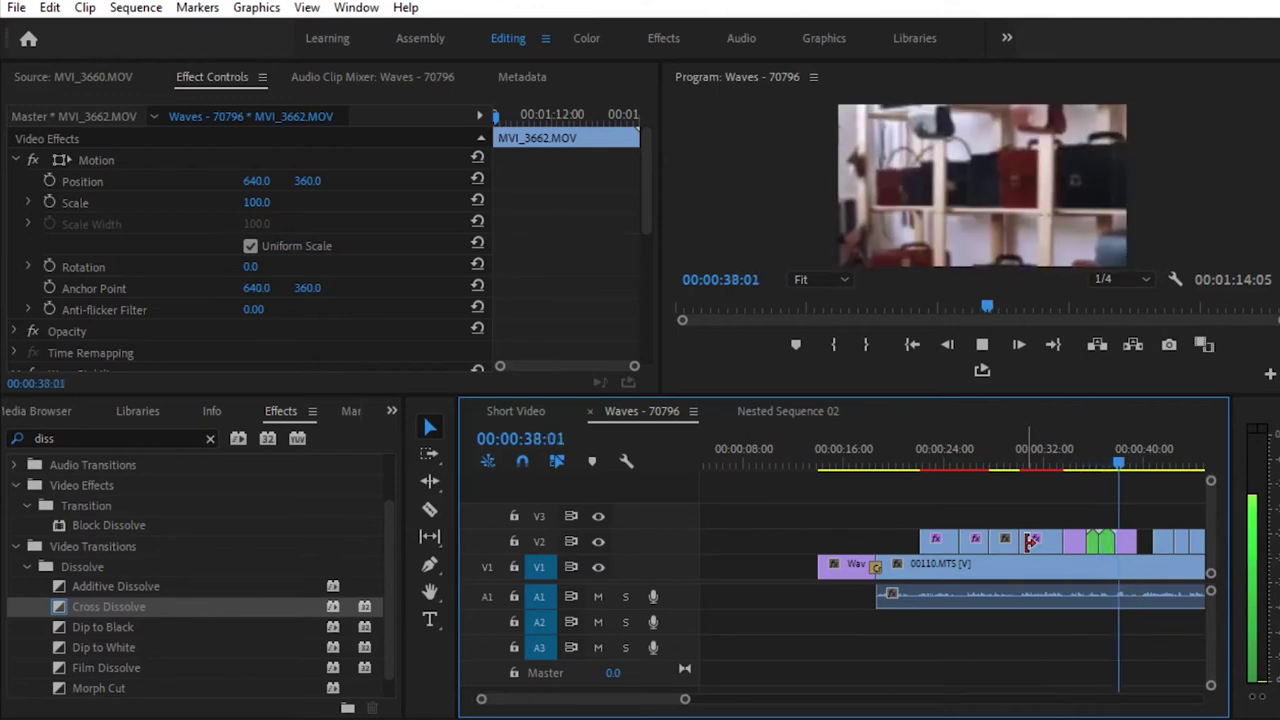
key(space)
drag(684, 702, 737, 706)
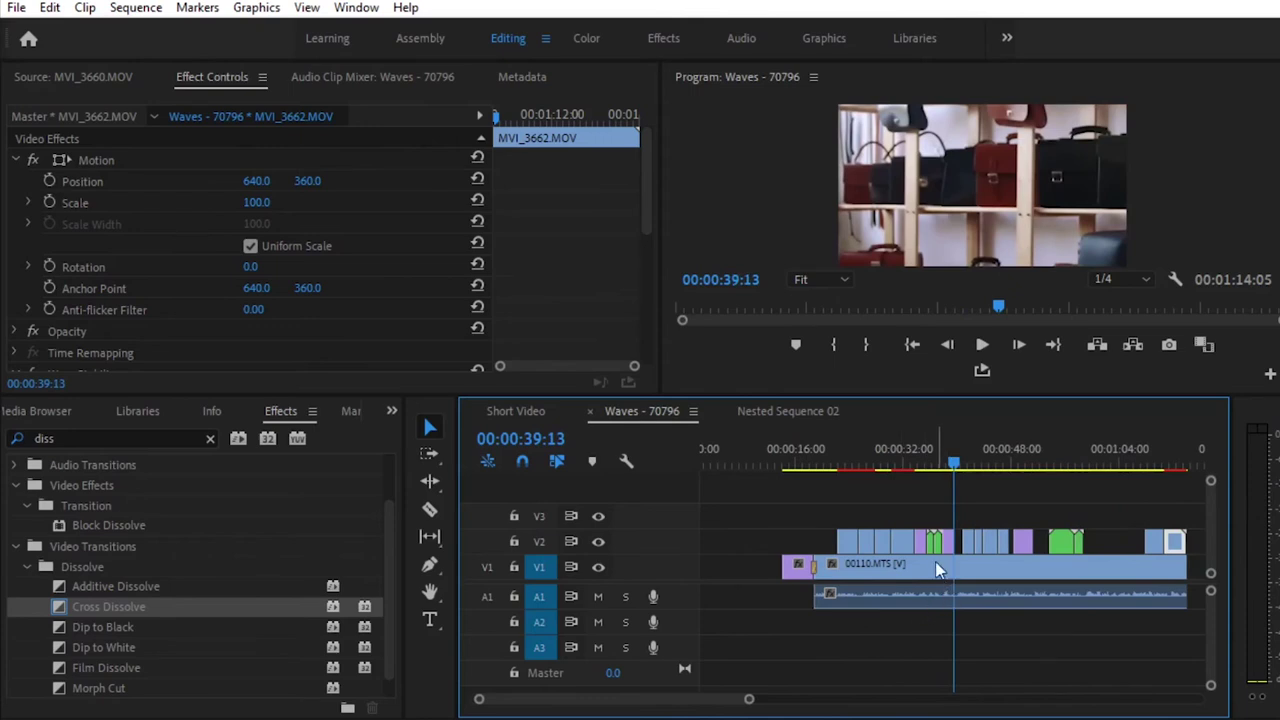
drag(749, 700, 664, 698)
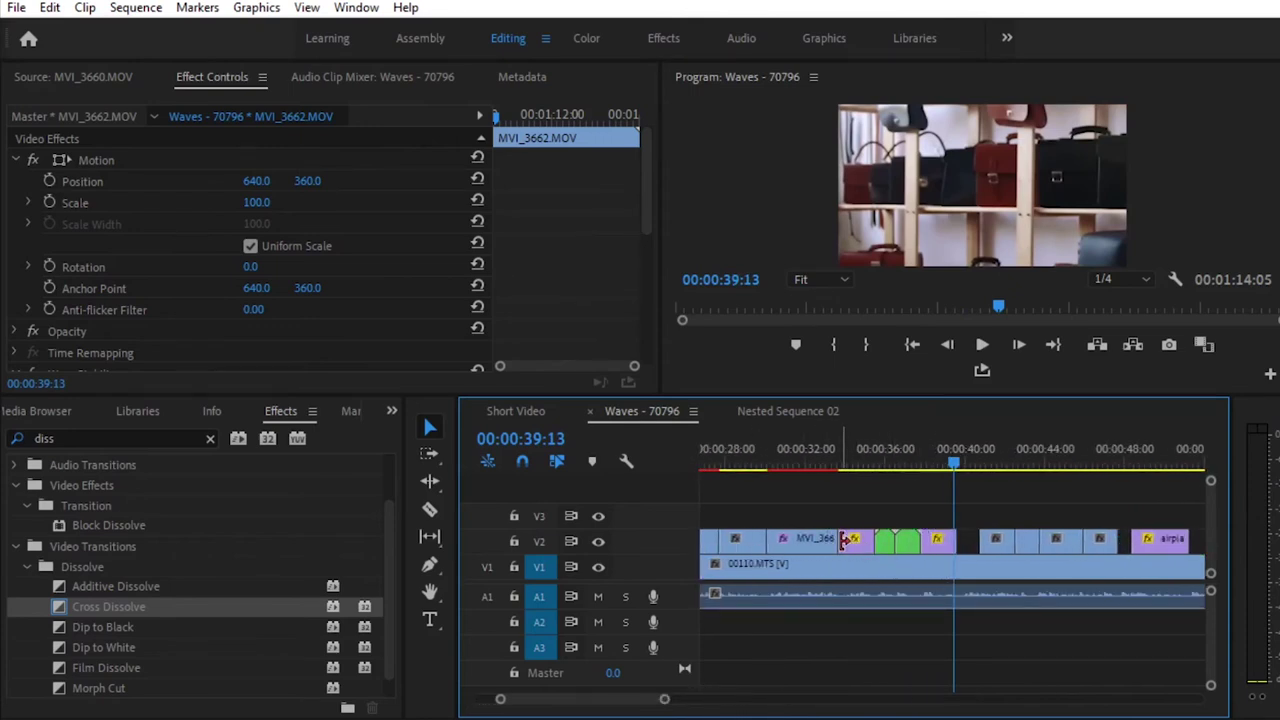
Apply the default transition at the V2 cut near 35 seconds and review it from 32 seconds
right_click(843, 540)
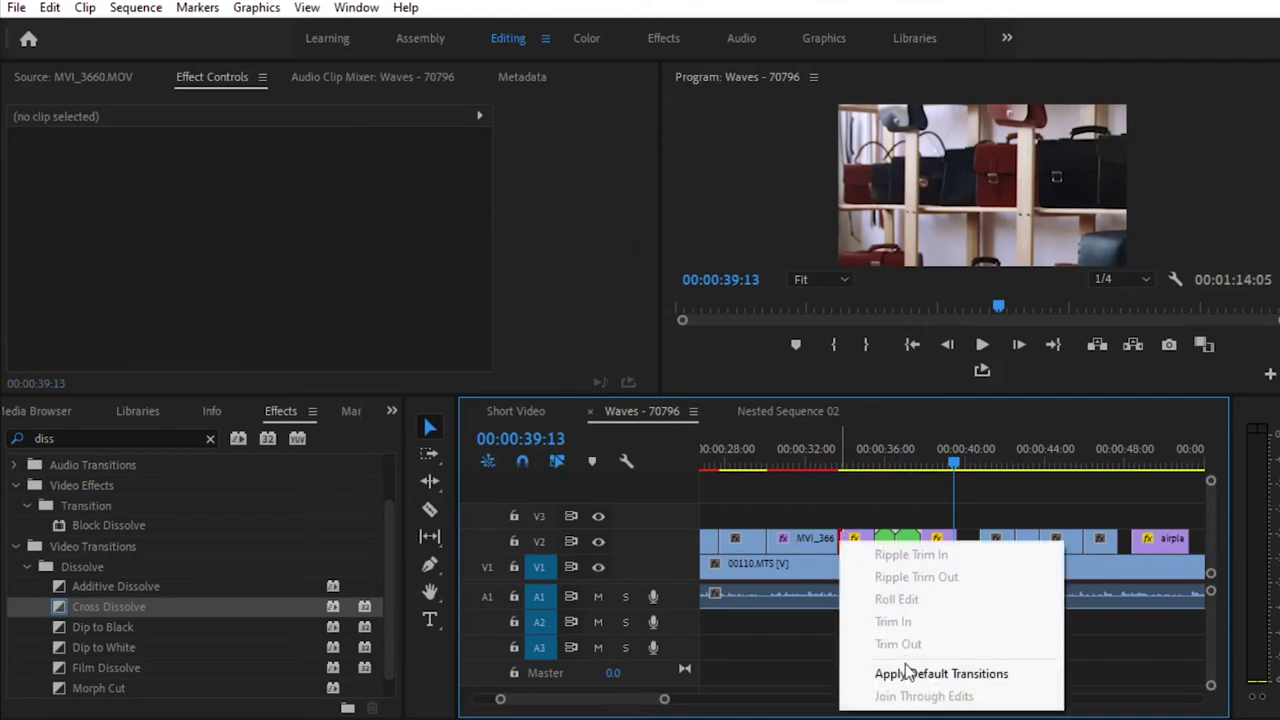
click(907, 673)
click(806, 458)
key(space)
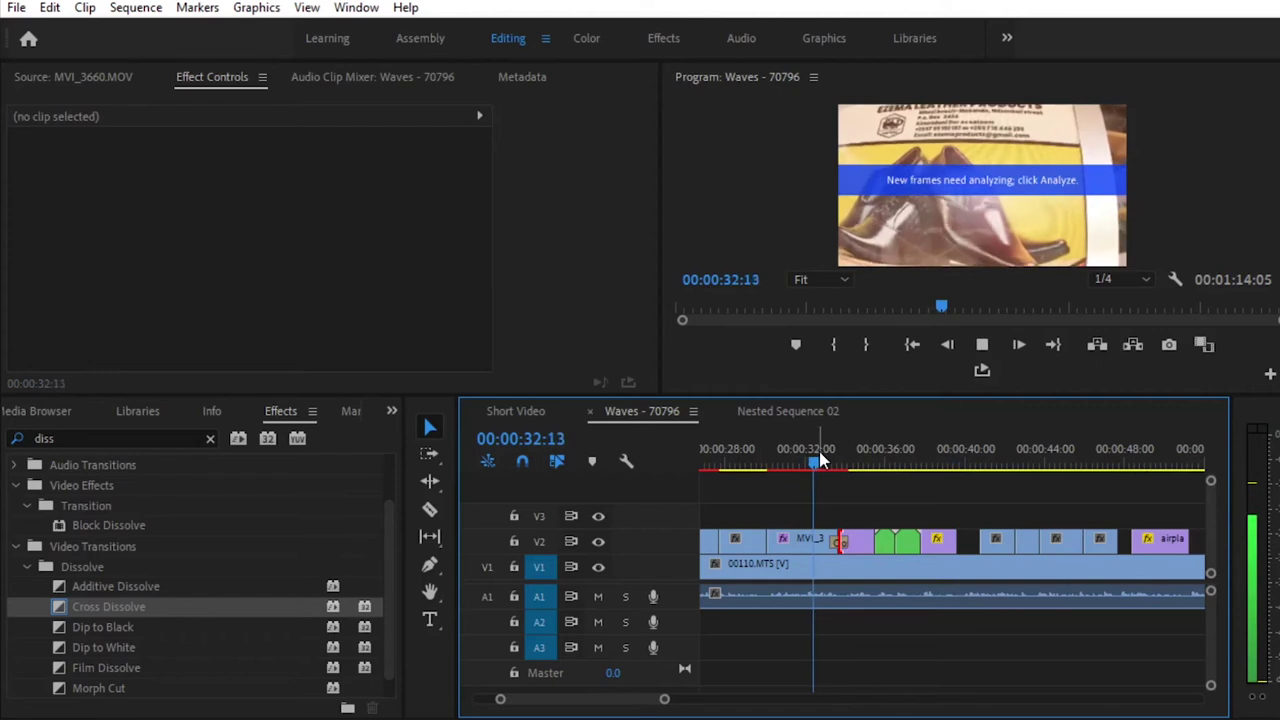
key(space)
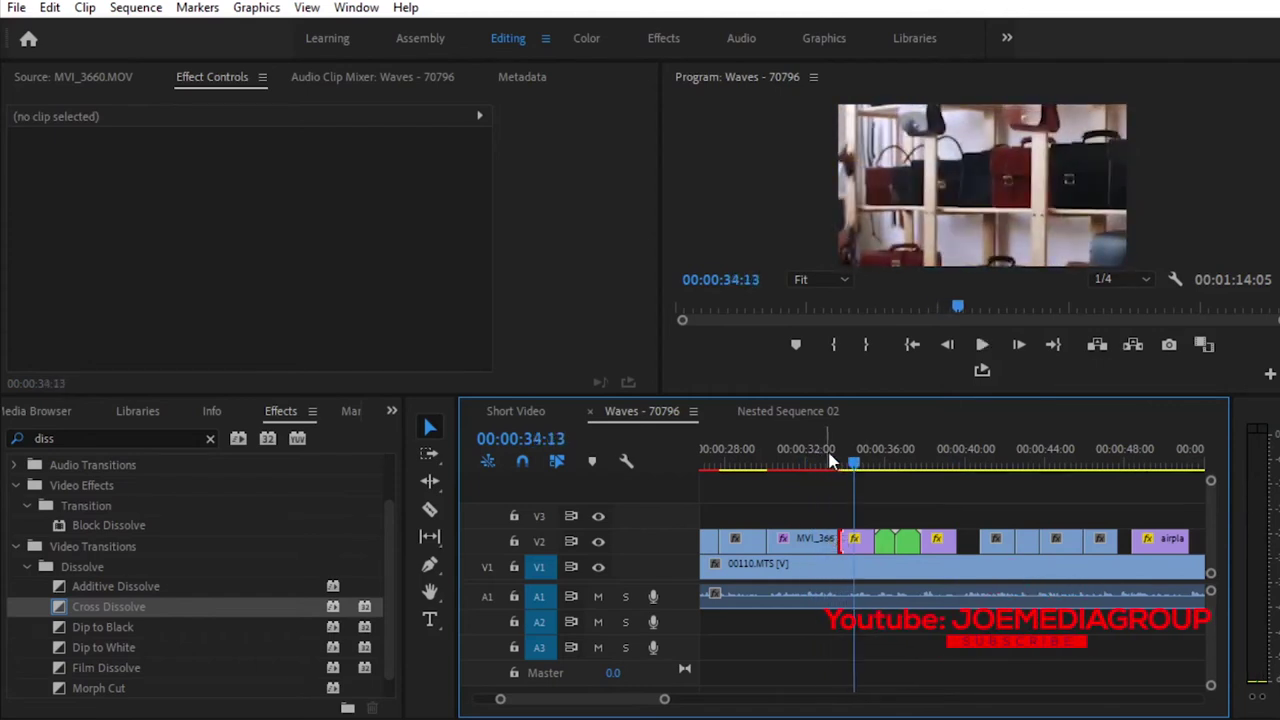
Add the default transition at the start of the Waves clip
click(945, 465)
drag(927, 476, 1133, 495)
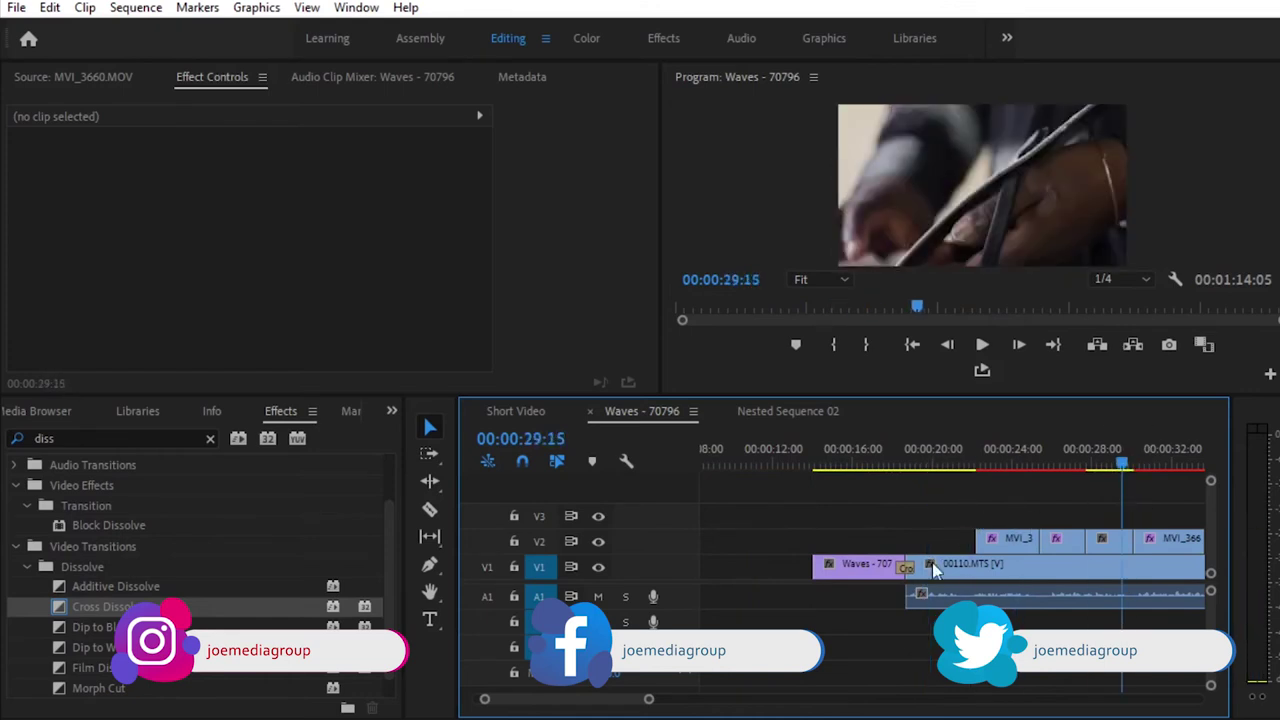
right_click(820, 567)
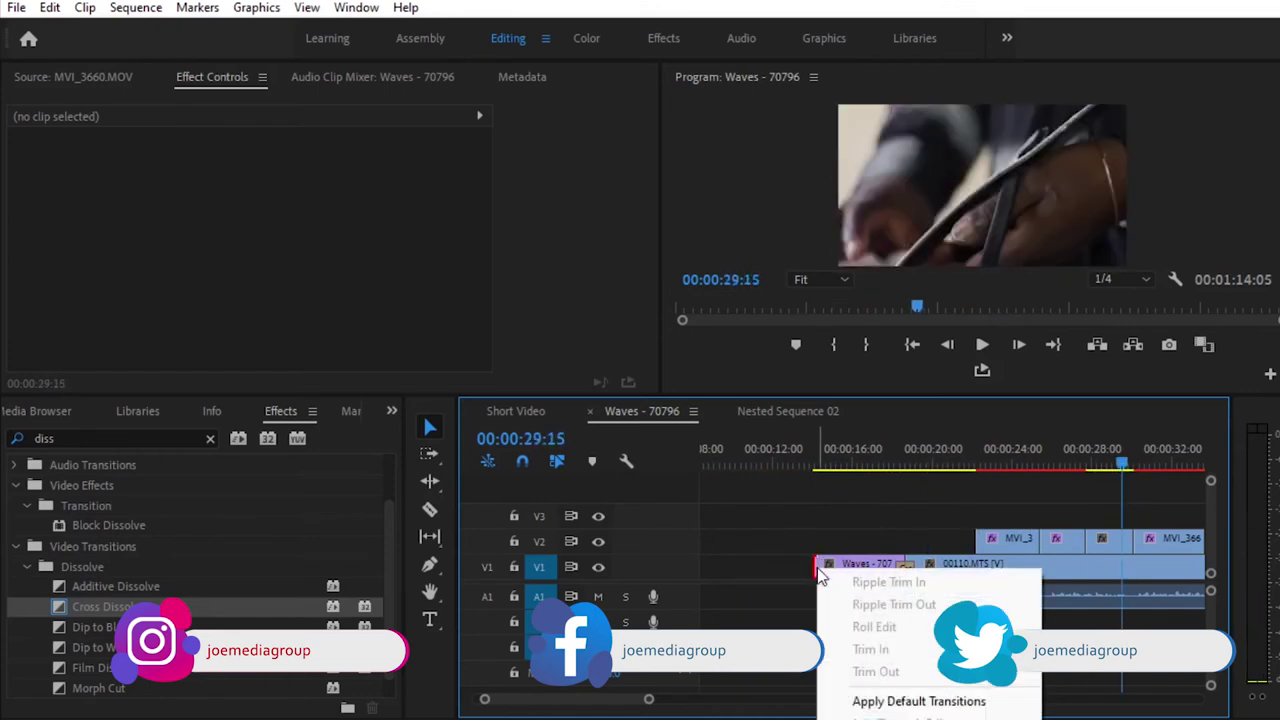
click(880, 702)
Add default transitions at the ends of the last V2 clip and the V1 clip
drag(663, 700, 800, 701)
right_click(1022, 562)
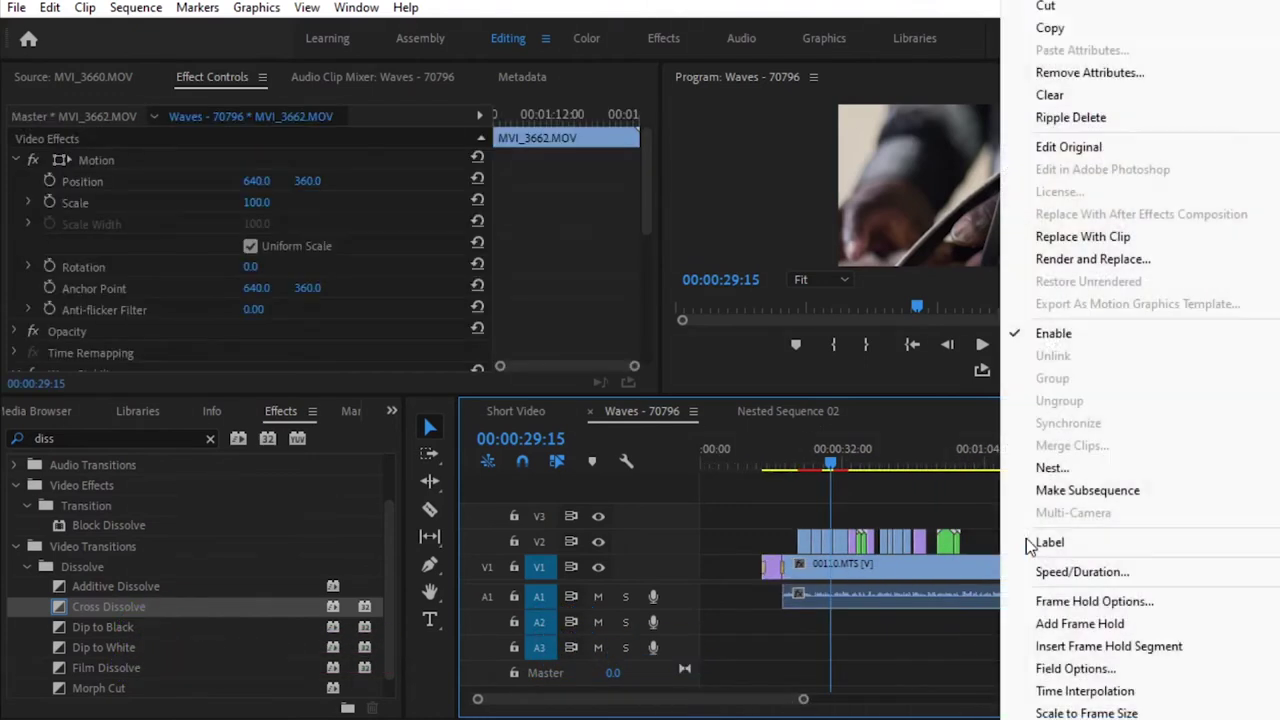
key(Escape)
click(1025, 541)
right_click(1030, 543)
click(1107, 672)
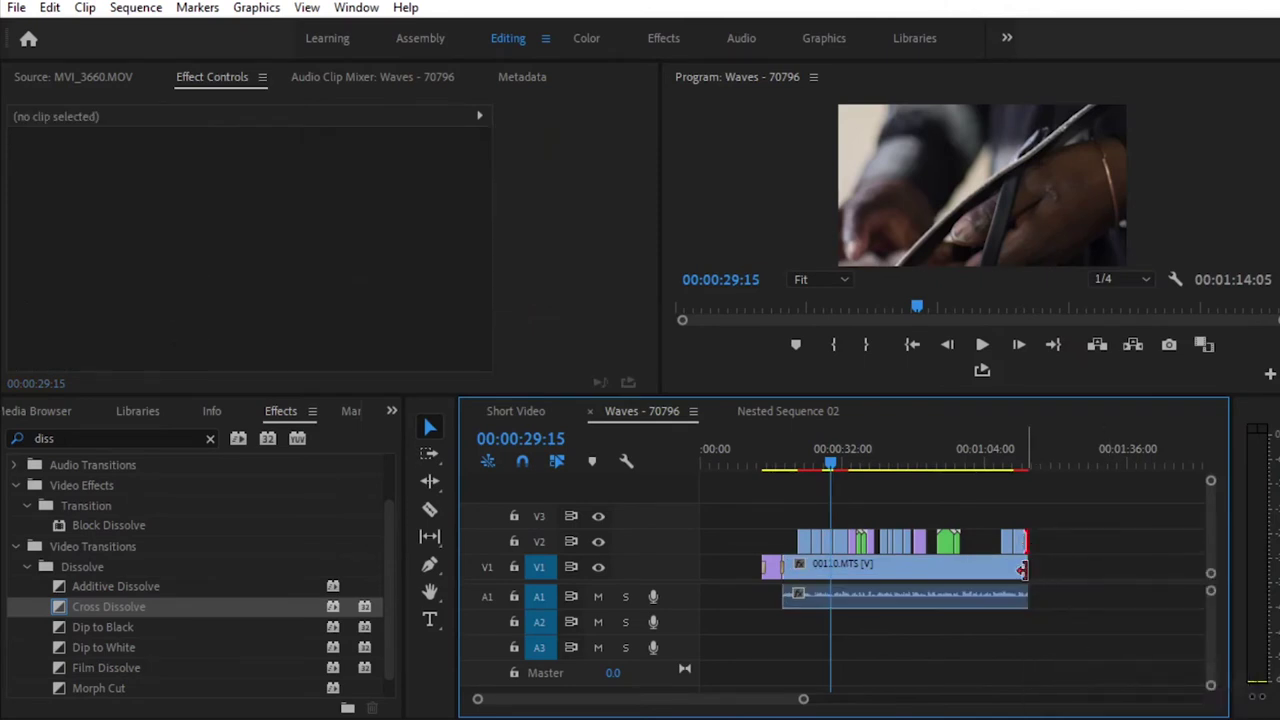
right_click(1027, 575)
click(1090, 535)
Play the sequence from near its end to review the fade-out
click(1016, 466)
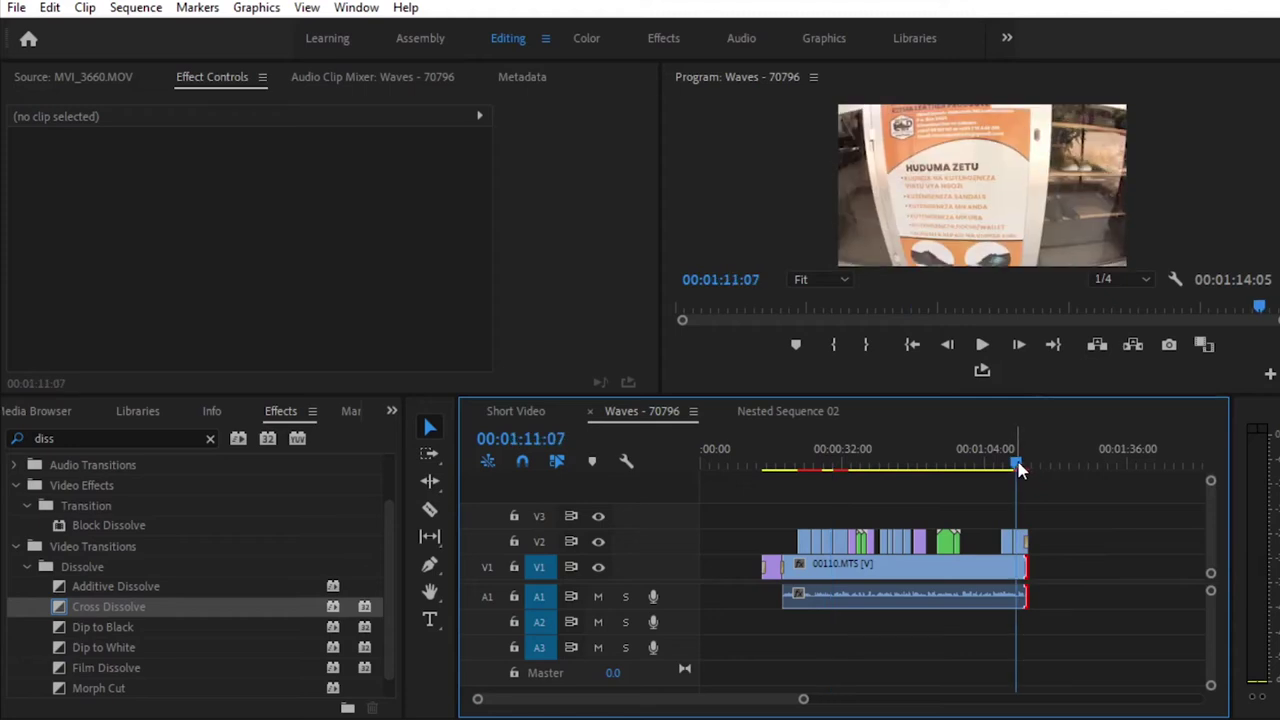
drag(803, 700, 737, 694)
key(space)
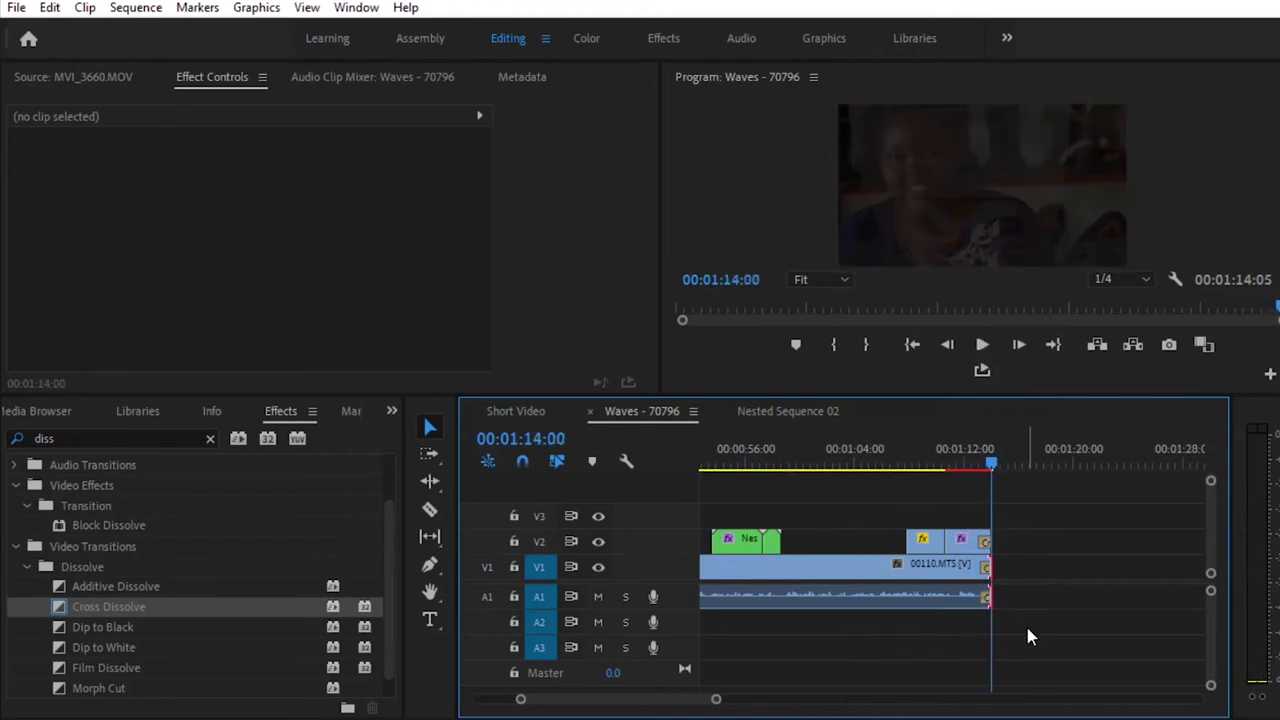
Save the Ezma Products ad project with Ctrl+S
key(ctrl+s)
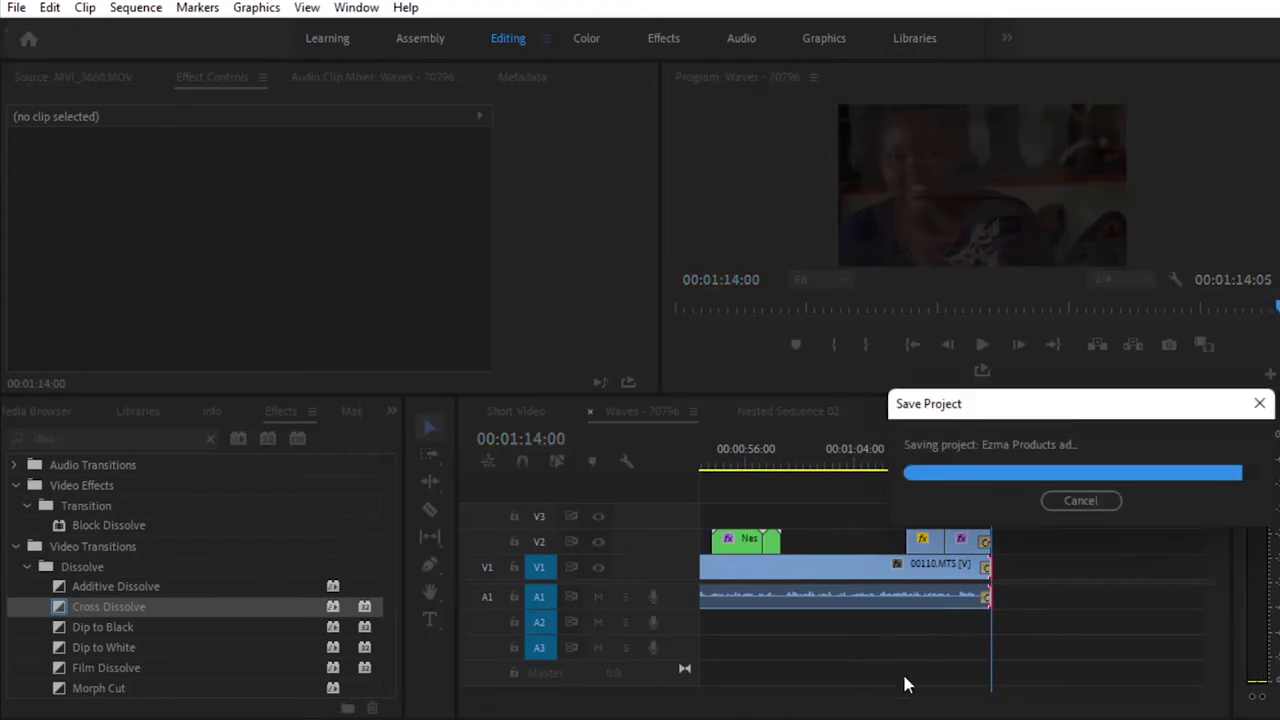
drag(720, 702, 809, 703)
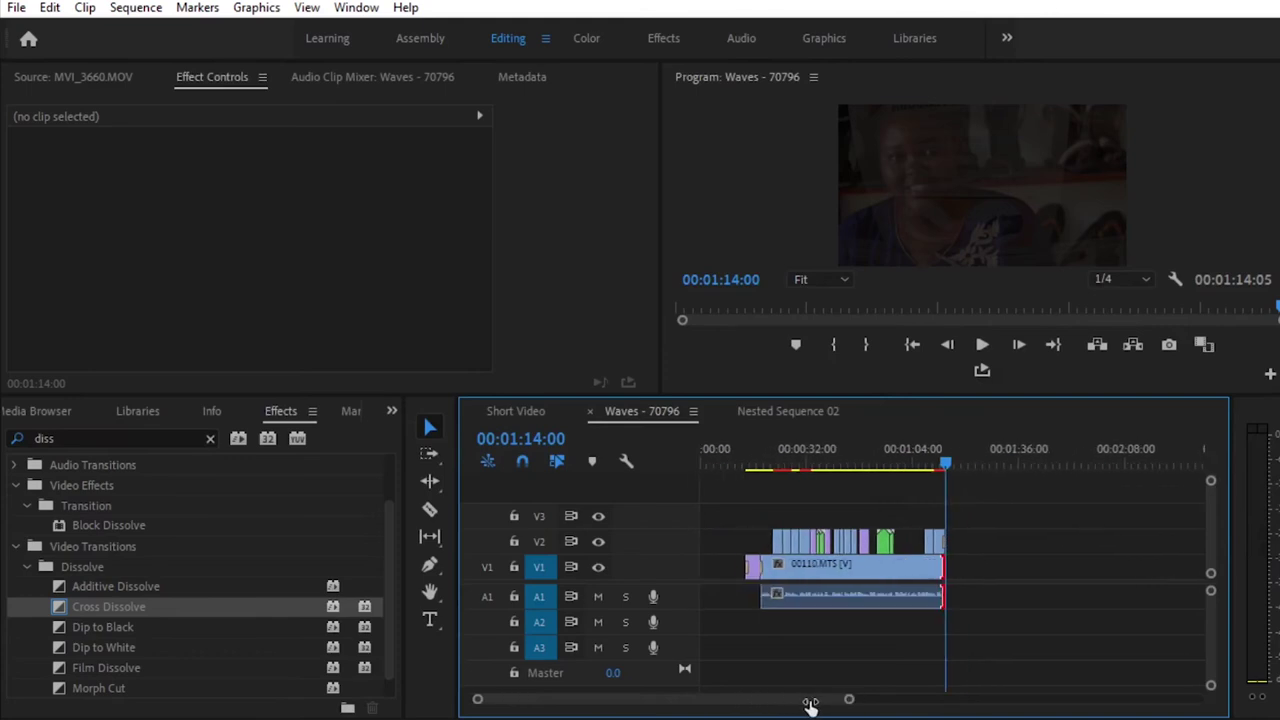
drag(951, 466, 815, 479)
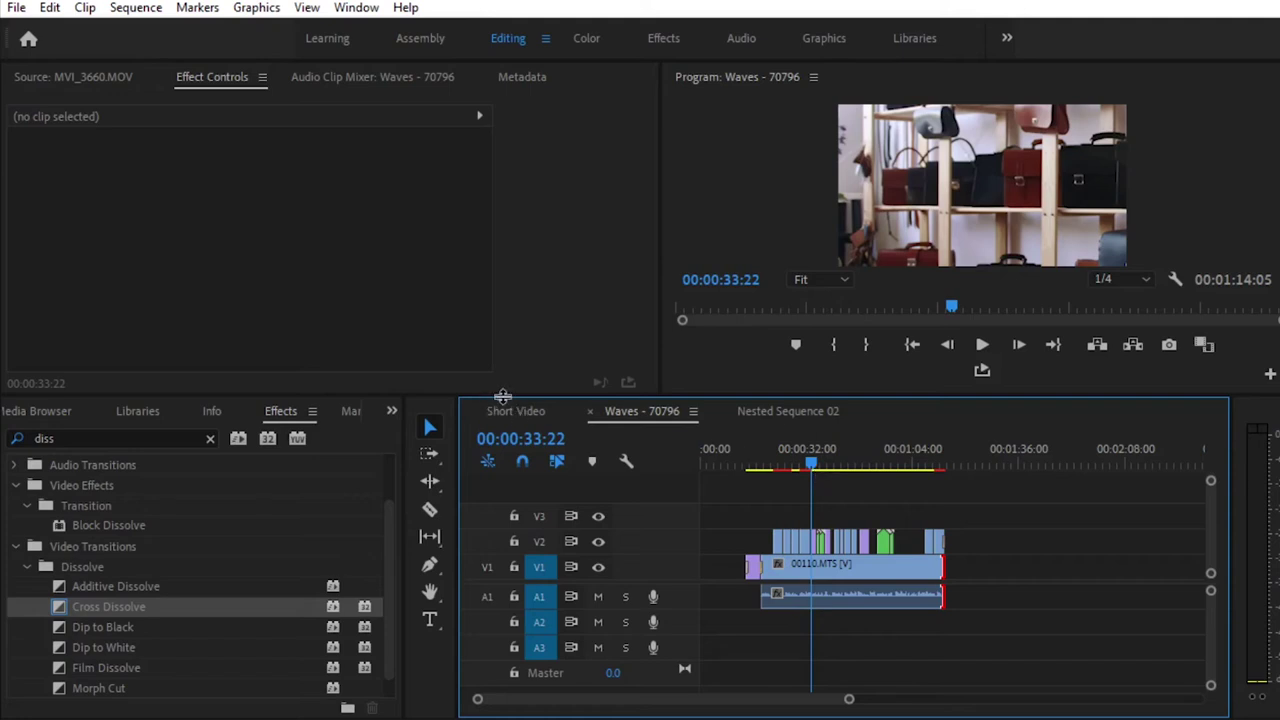
click(515, 410)
drag(1008, 464, 854, 453)
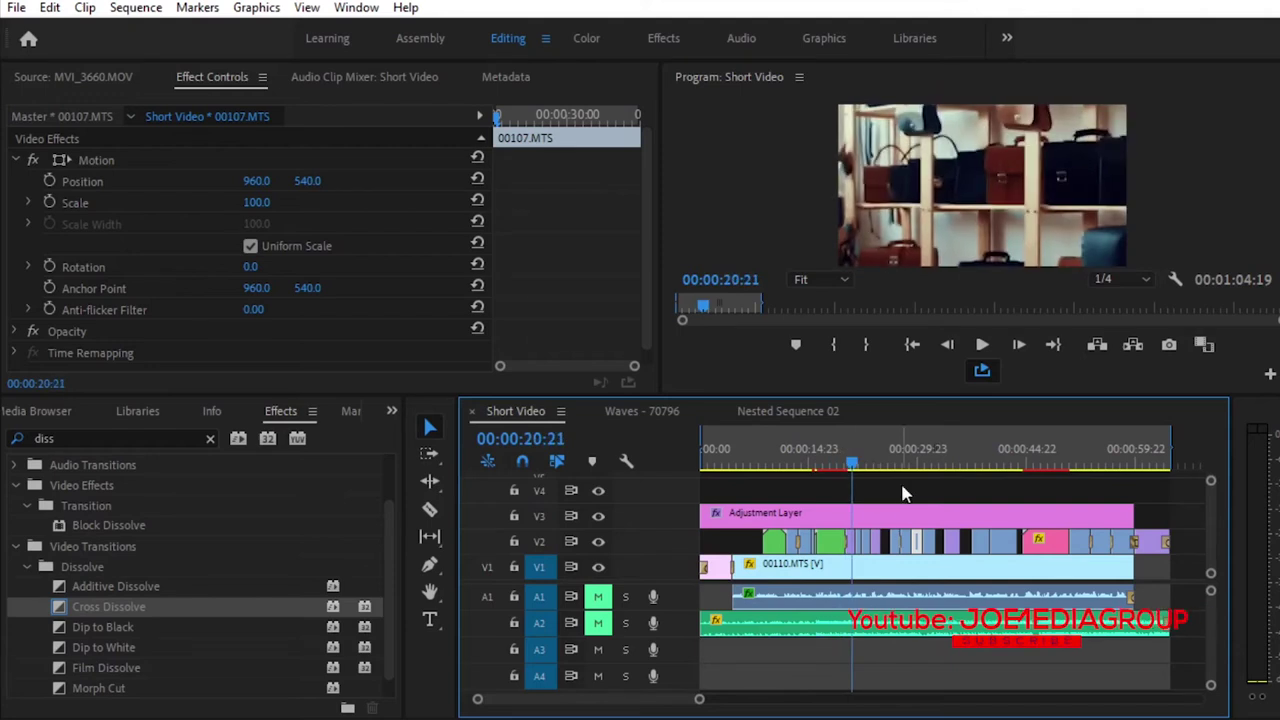
click(643, 411)
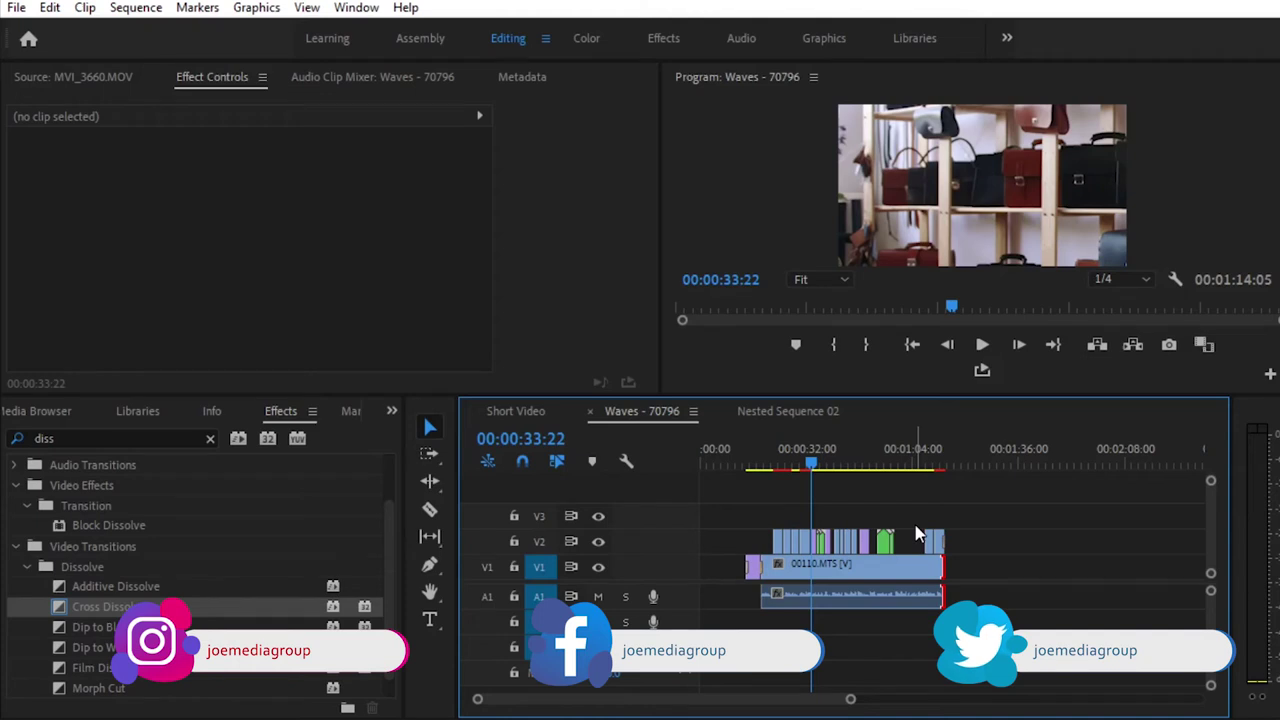
click(874, 575)
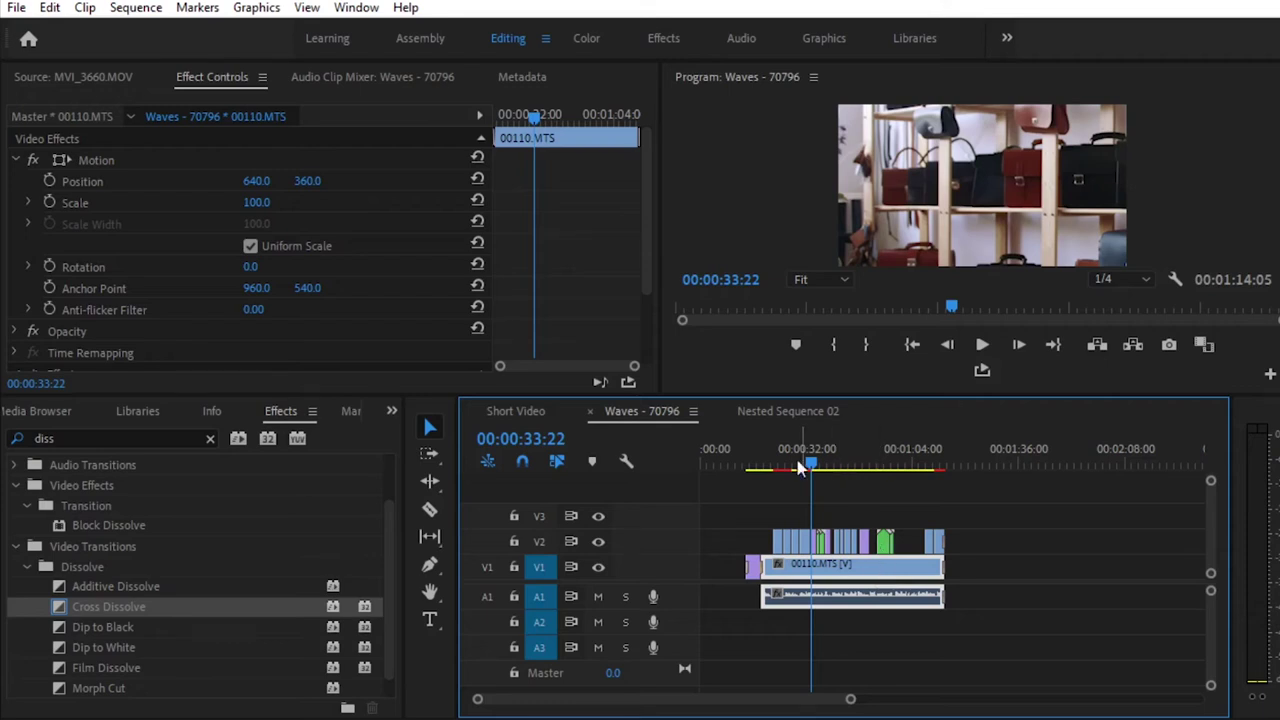
Set In and Out points on the ruler so the marked range covers the clips
right_click(748, 470)
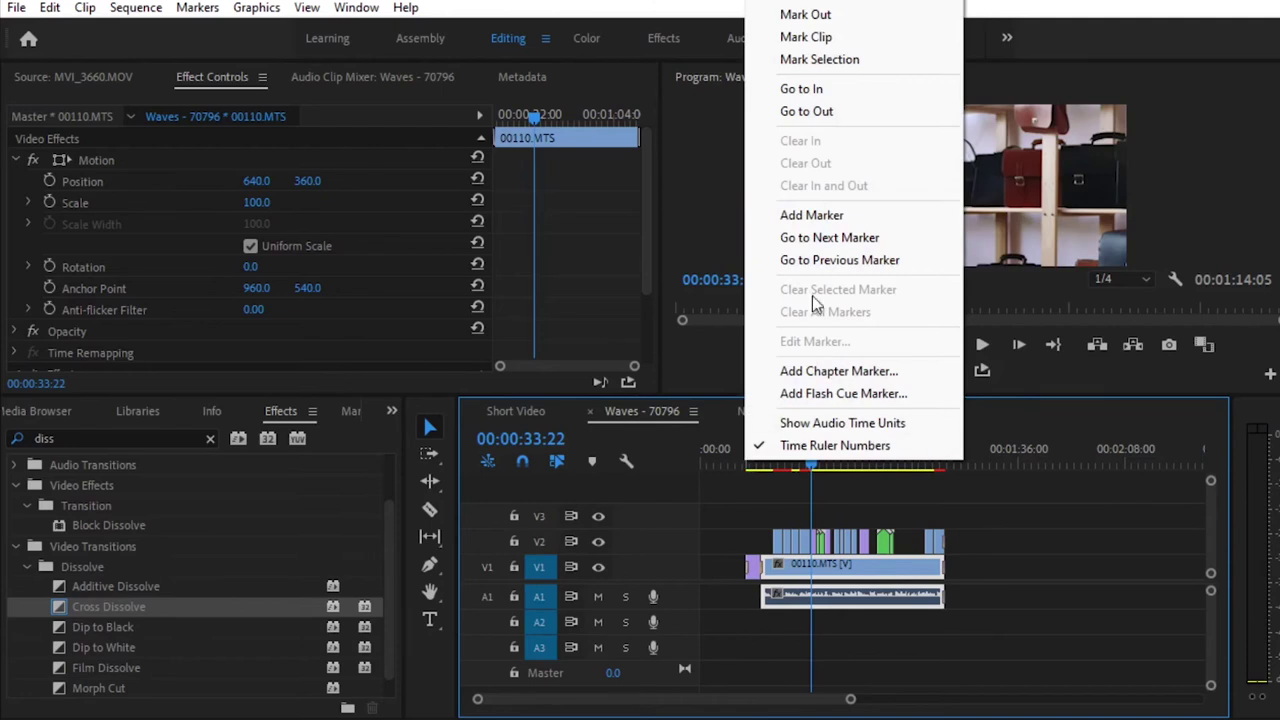
click(816, 14)
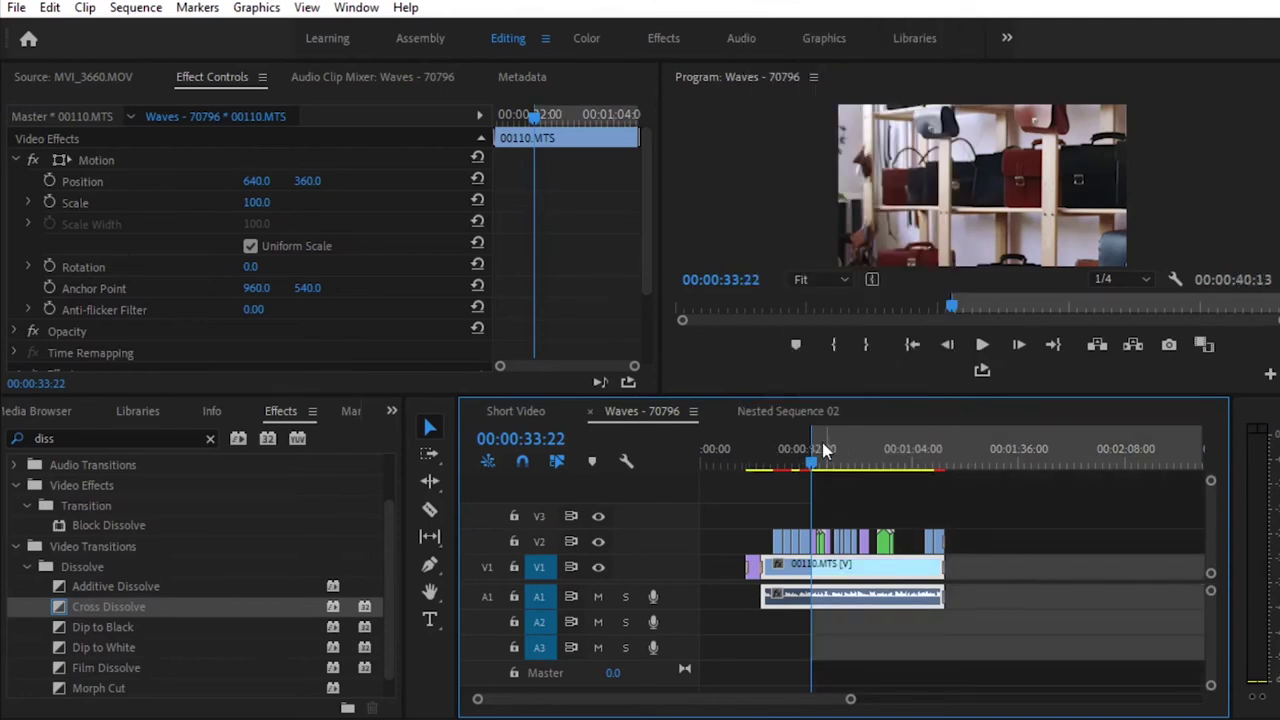
drag(810, 445, 745, 447)
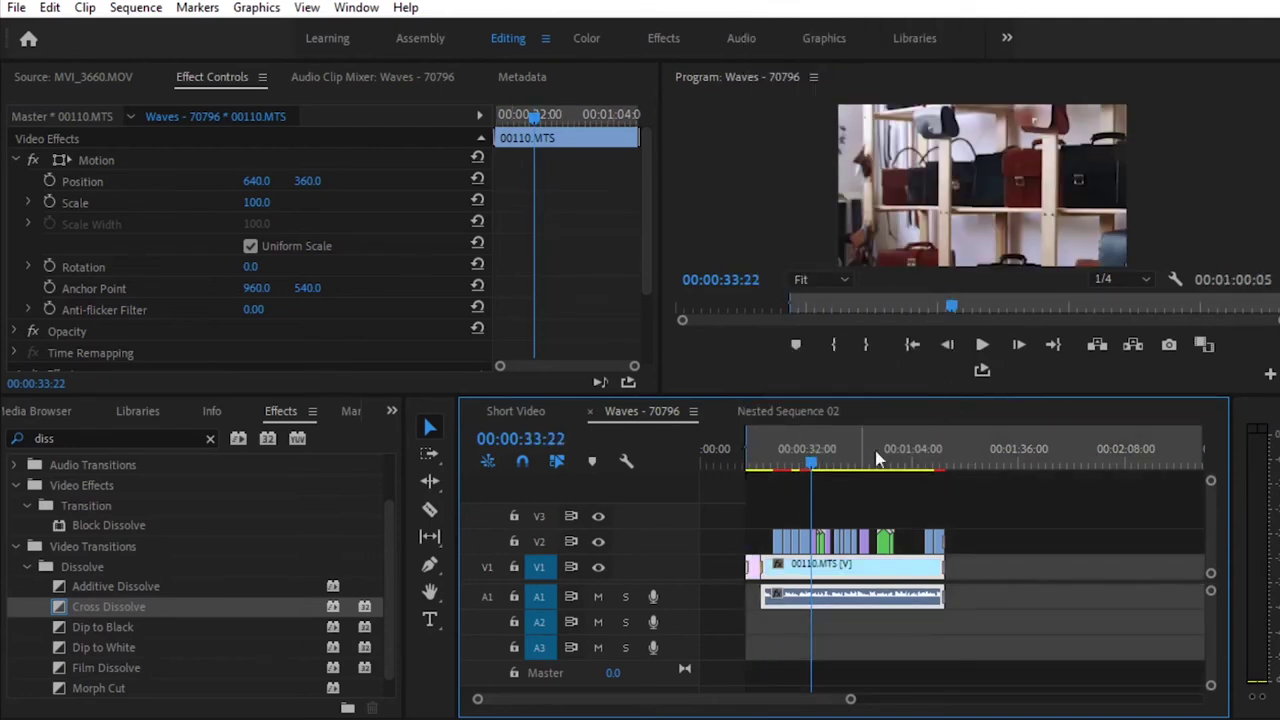
right_click(940, 447)
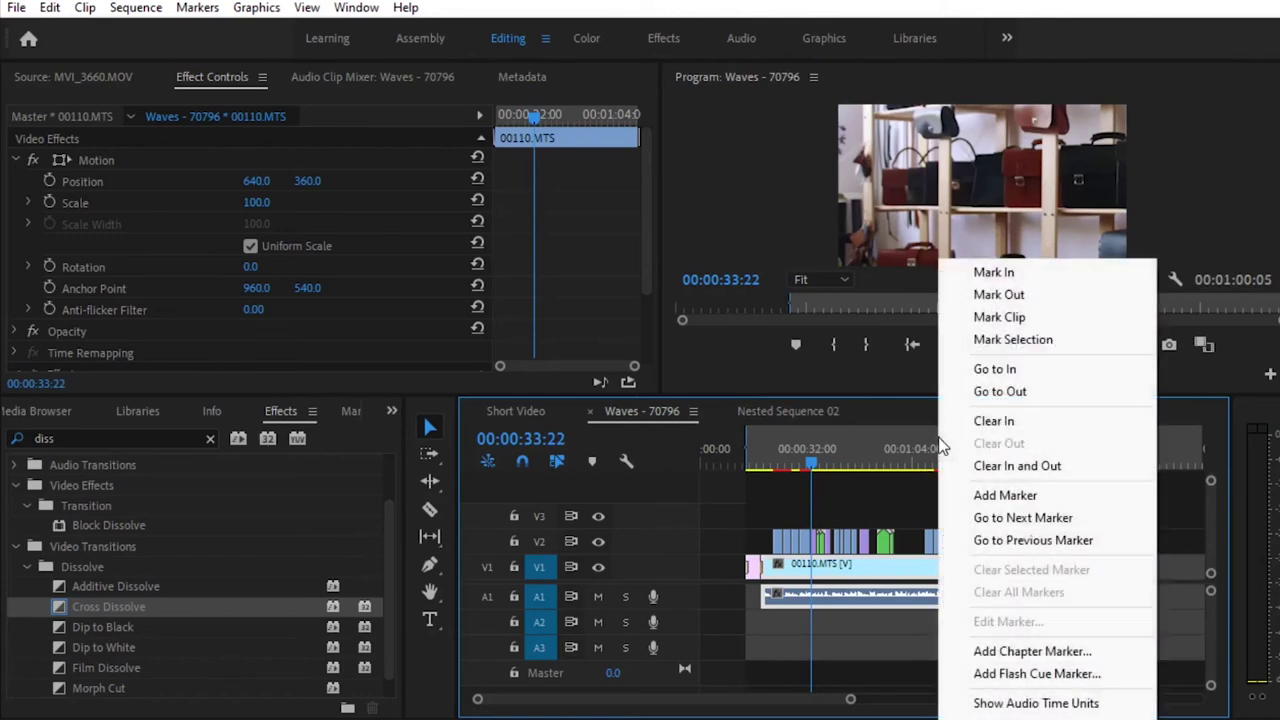
click(1000, 317)
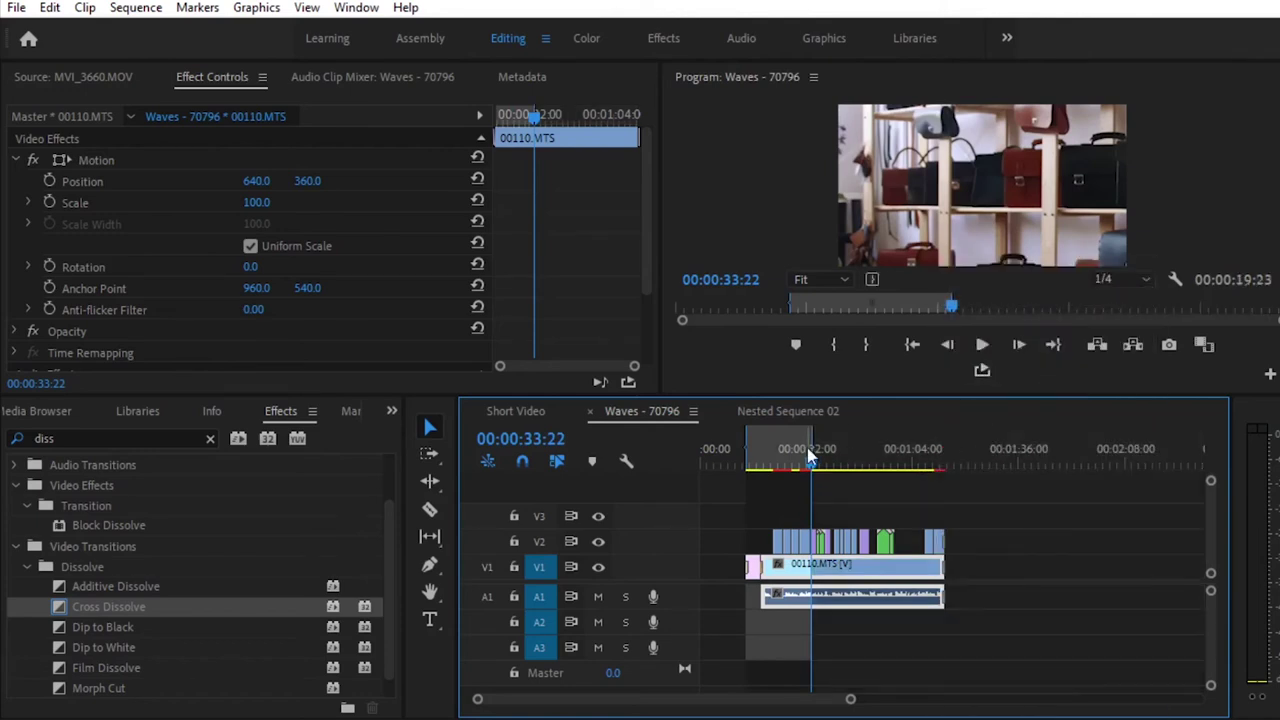
drag(815, 445, 945, 447)
mouse_move(818, 465)
mouse_down()
mouse_move(764, 462)
mouse_move(823, 462)
mouse_move(798, 463)
mouse_up()
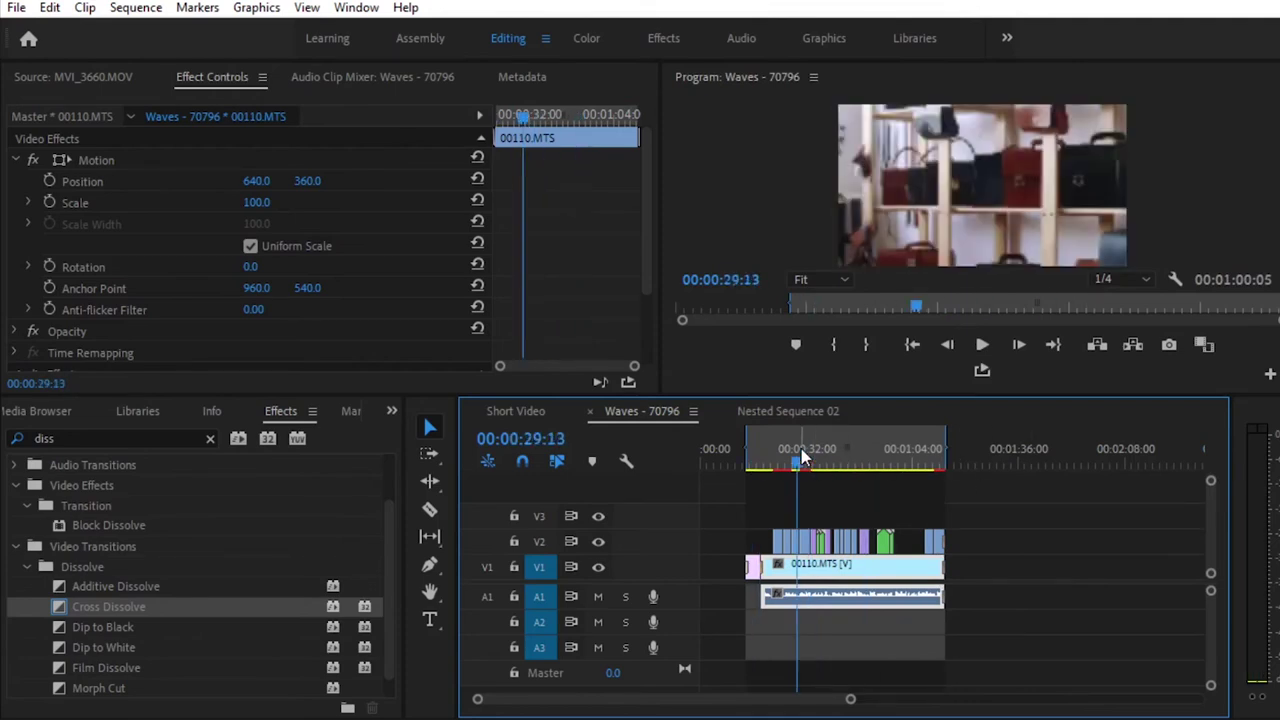
Save the project with Ctrl+S and list the panels grouped with Effects
key(ctrl+s)
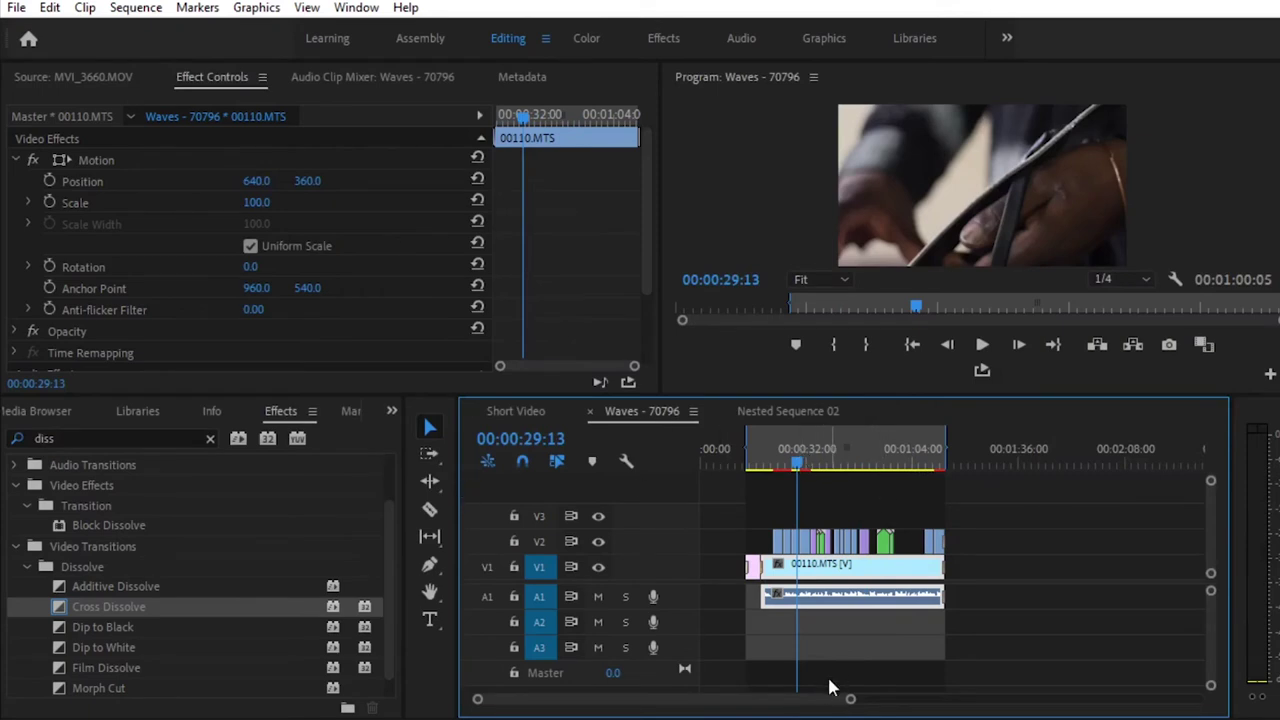
drag(849, 703, 777, 700)
click(392, 411)
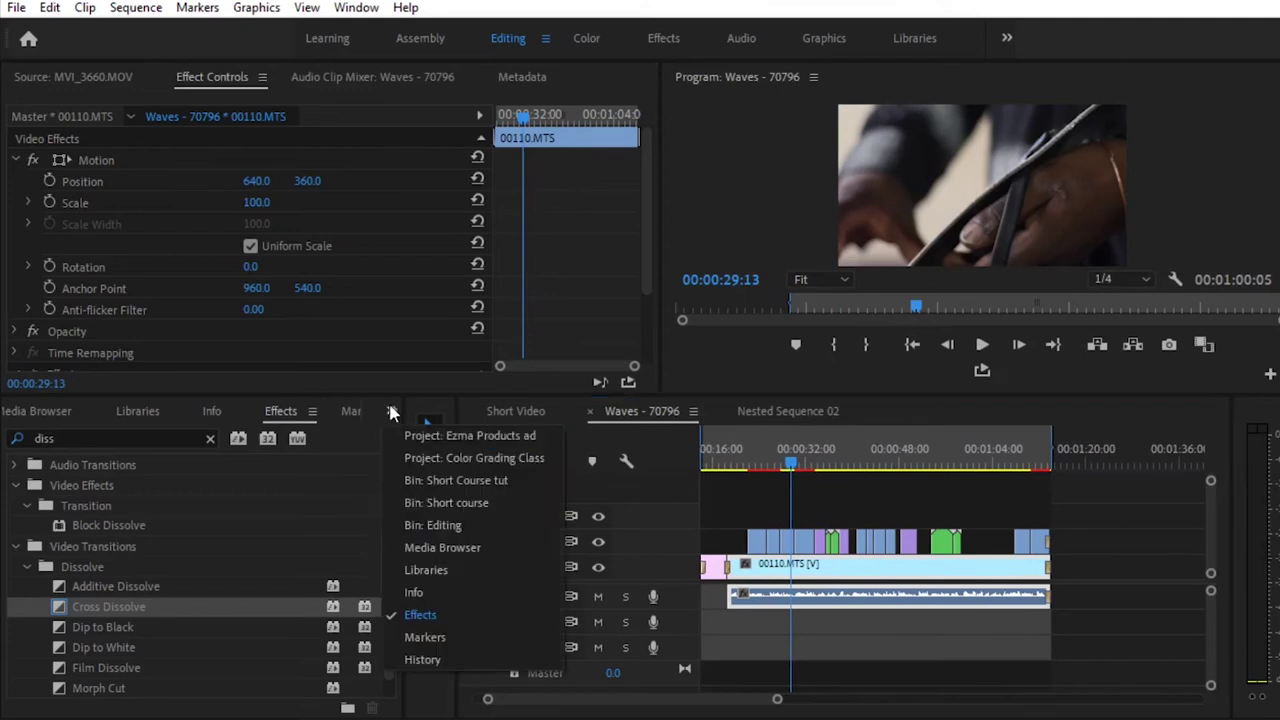
Show the Ezma Products ad project contents and load the Free Upbeat music as source
click(483, 437)
scroll(276, 568, up, 3)
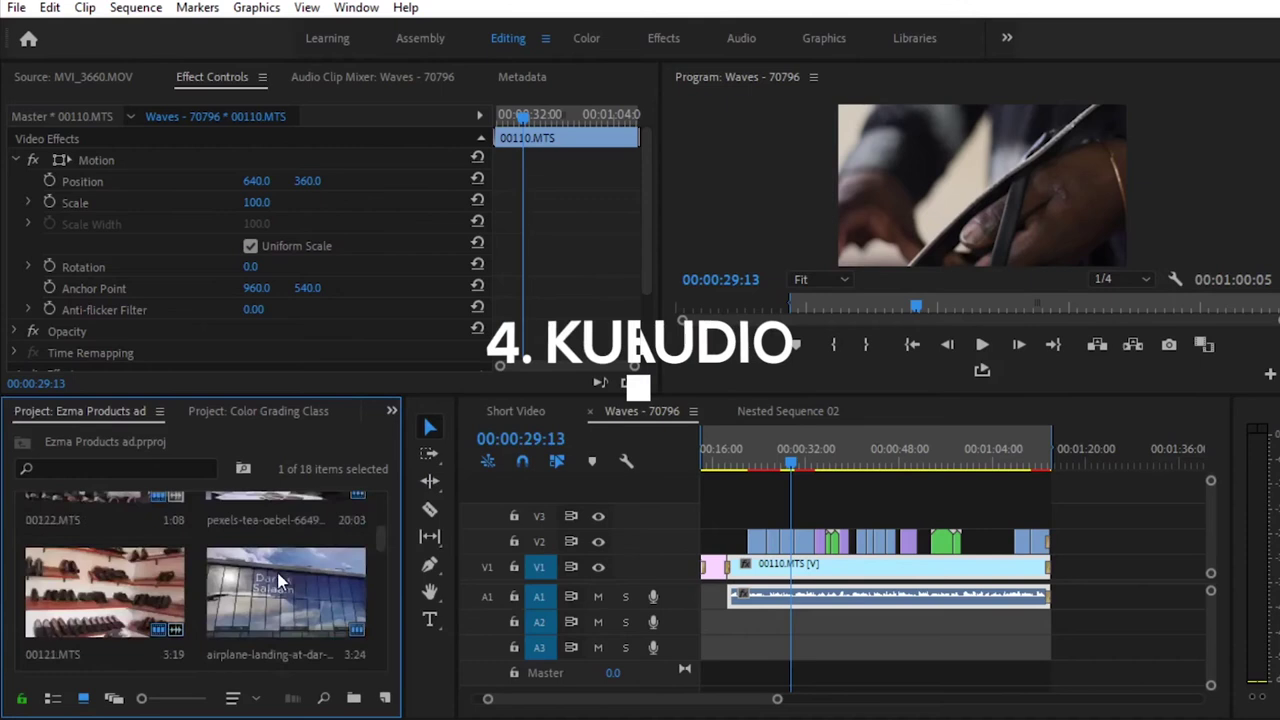
scroll(280, 580, down, 10)
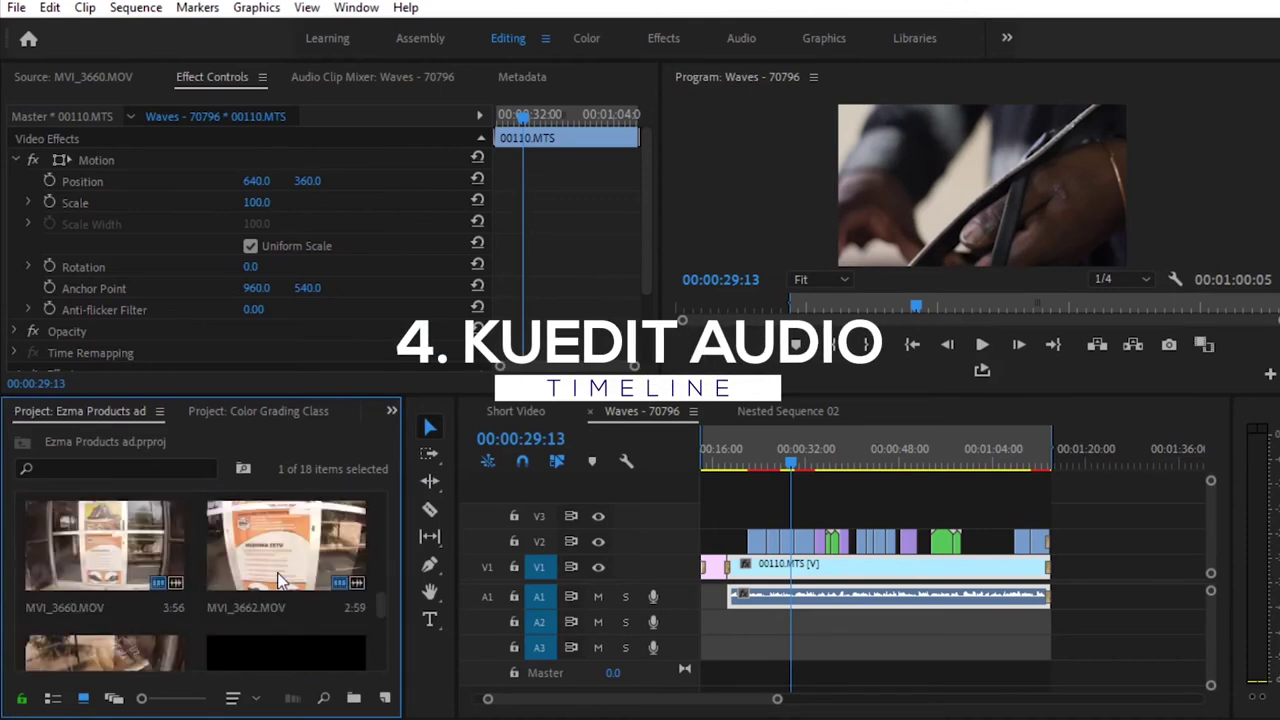
double_click(278, 580)
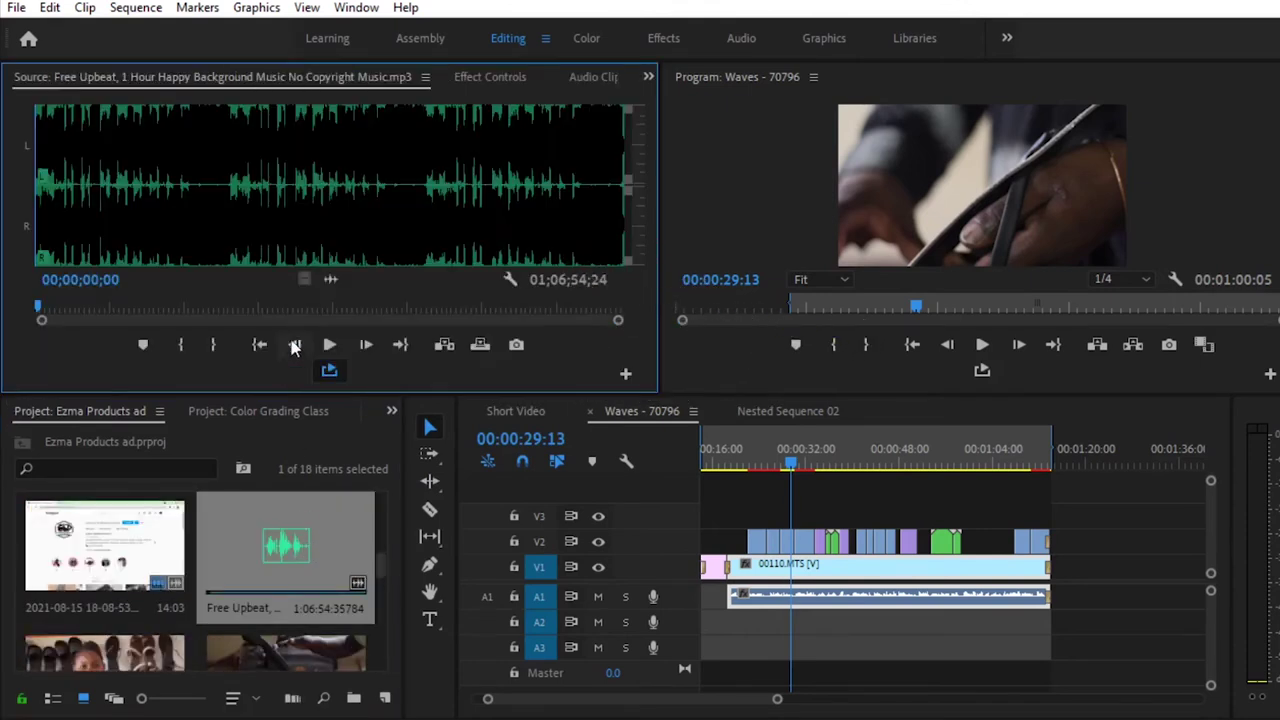
Audition the Free Upbeat music about 30 minutes in, then switch to Short Video
key(space)
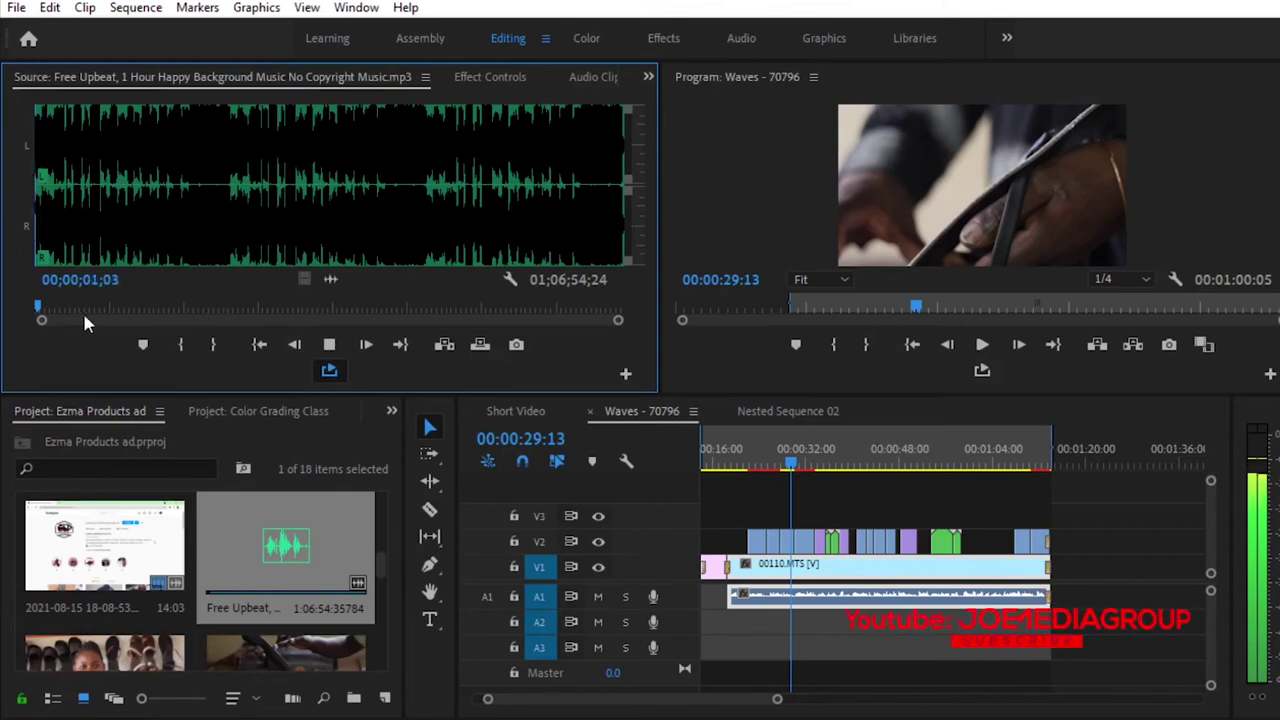
drag(80, 312, 333, 313)
key(space)
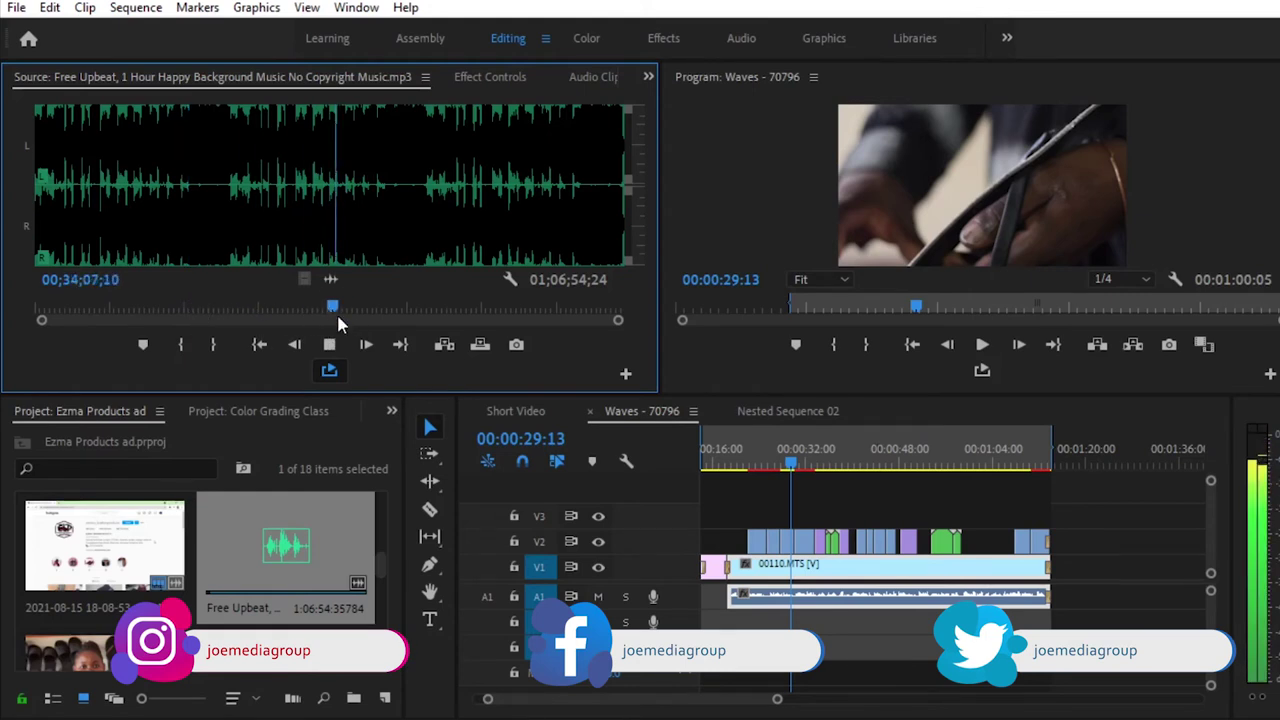
key(space)
click(521, 414)
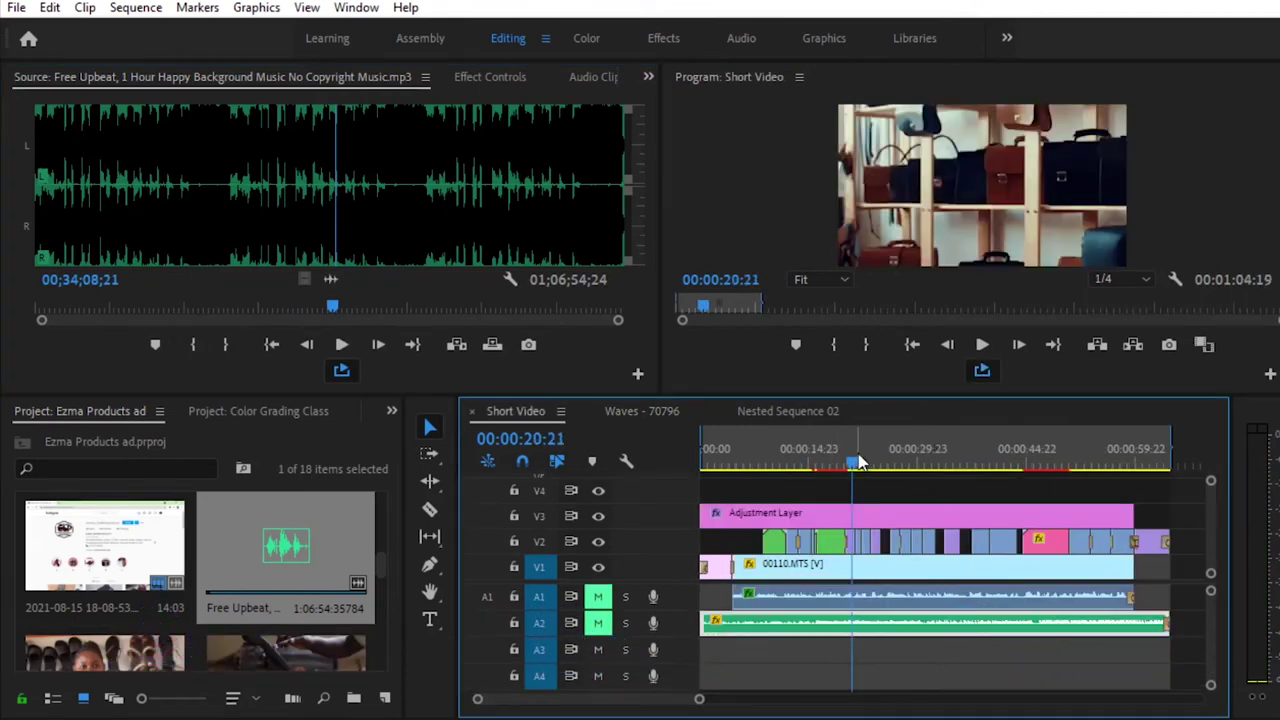
Unmute Short Video's A2 music track and play the sequence from the beginning
key(Home)
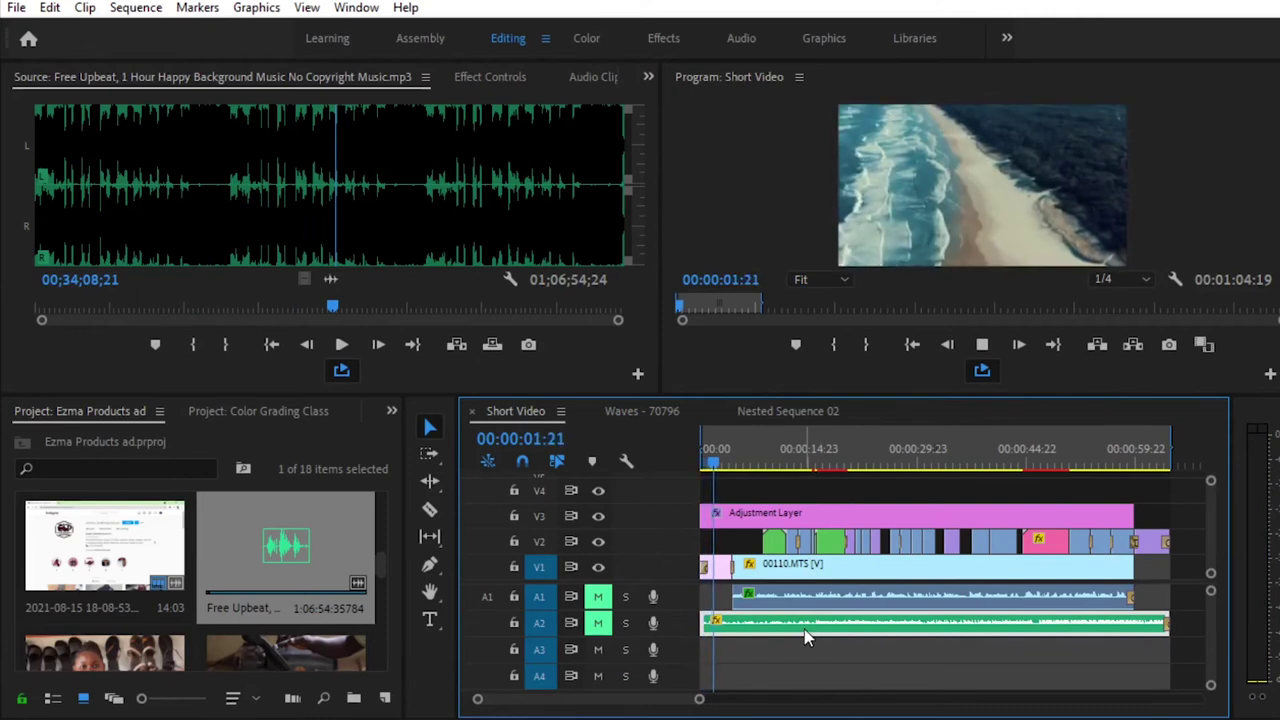
key(space)
click(598, 623)
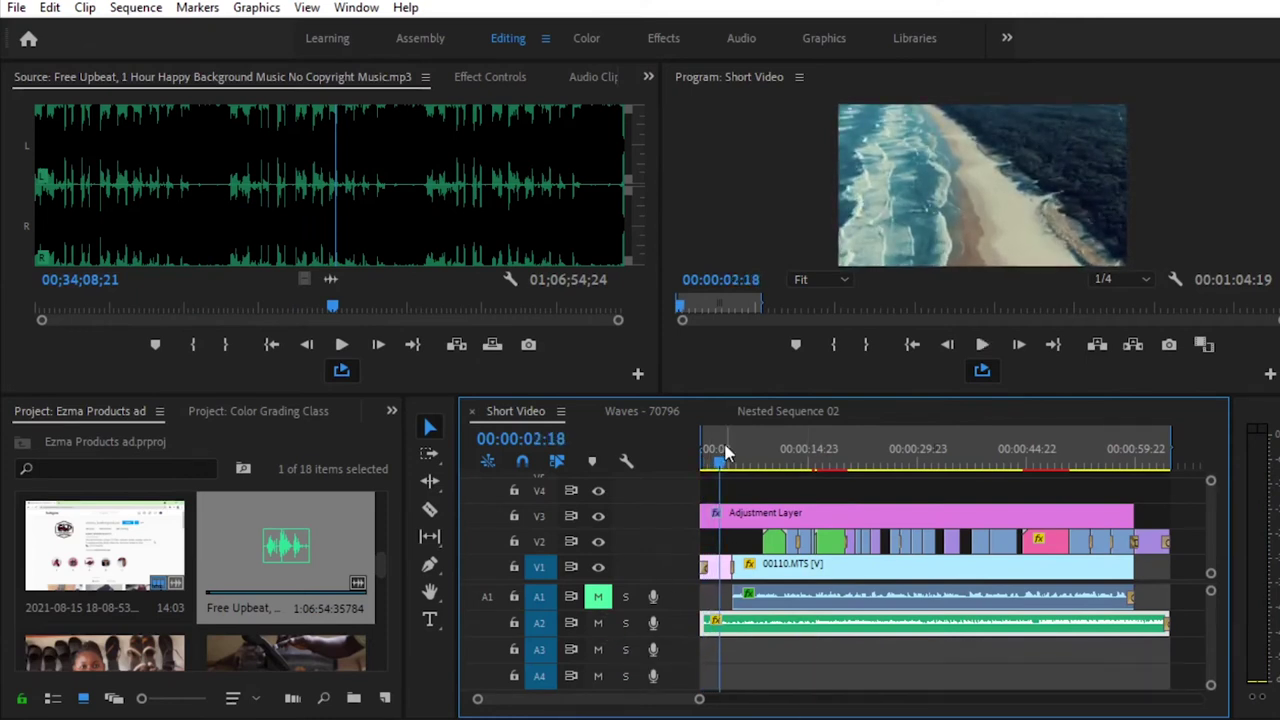
key(Home)
key(space)
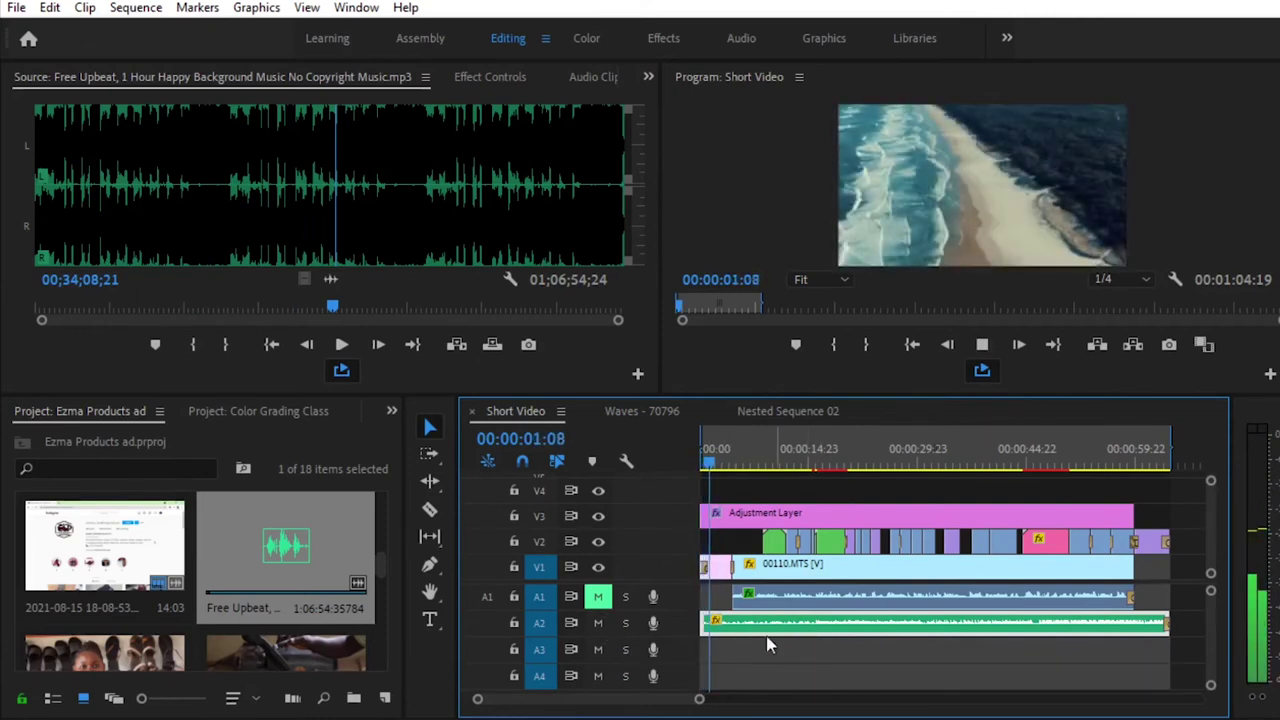
drag(698, 703, 597, 699)
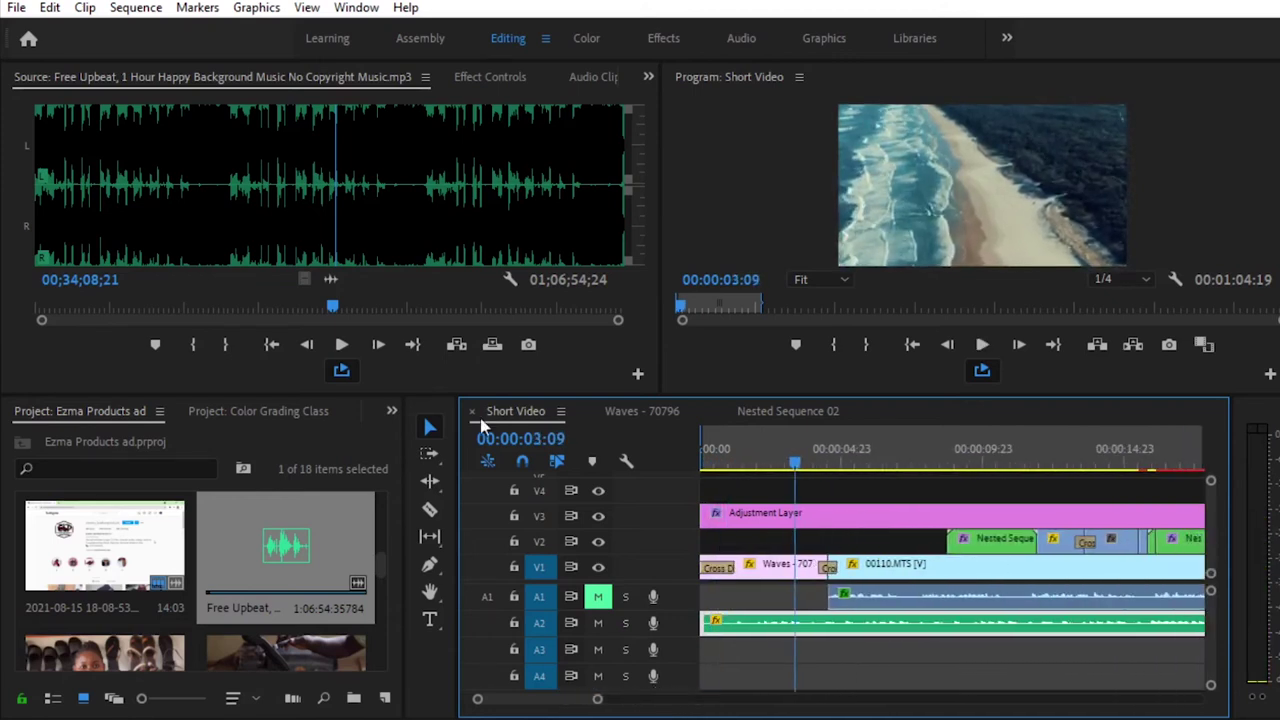
Mark the Free Upbeat music's In point at 00;37;08;05, then return to Waves - 70796
click(335, 311)
click(358, 311)
mouse_move(366, 322)
mouse_down()
mouse_move(416, 311)
mouse_move(374, 330)
mouse_move(360, 314)
mouse_move(371, 313)
mouse_move(370, 334)
mouse_move(374, 312)
mouse_move(352, 317)
mouse_move(363, 318)
mouse_up()
key(space)
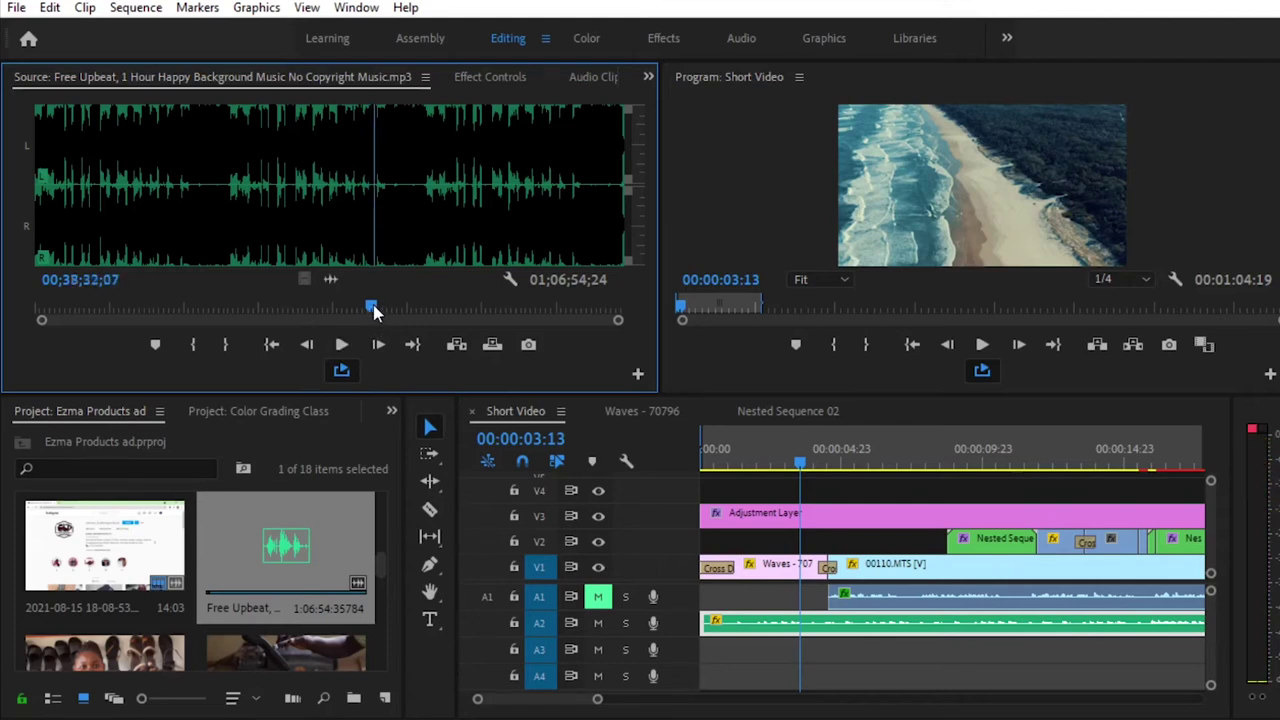
key(space)
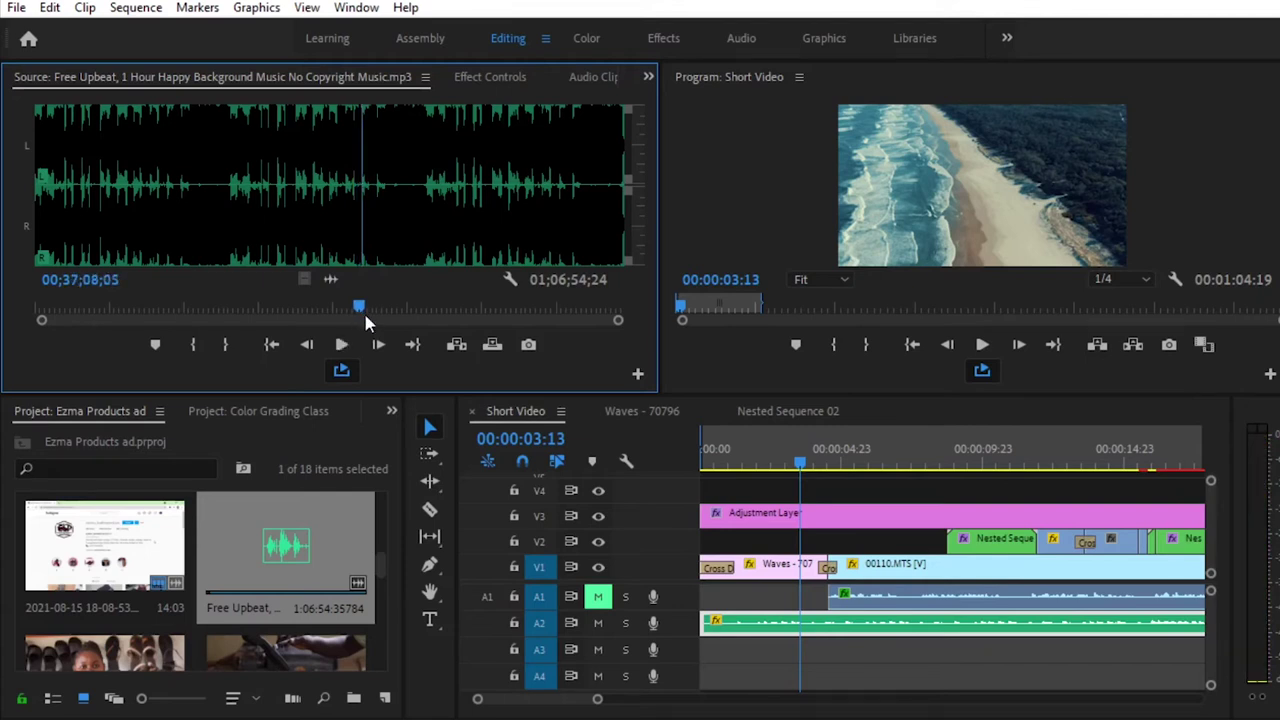
click(197, 344)
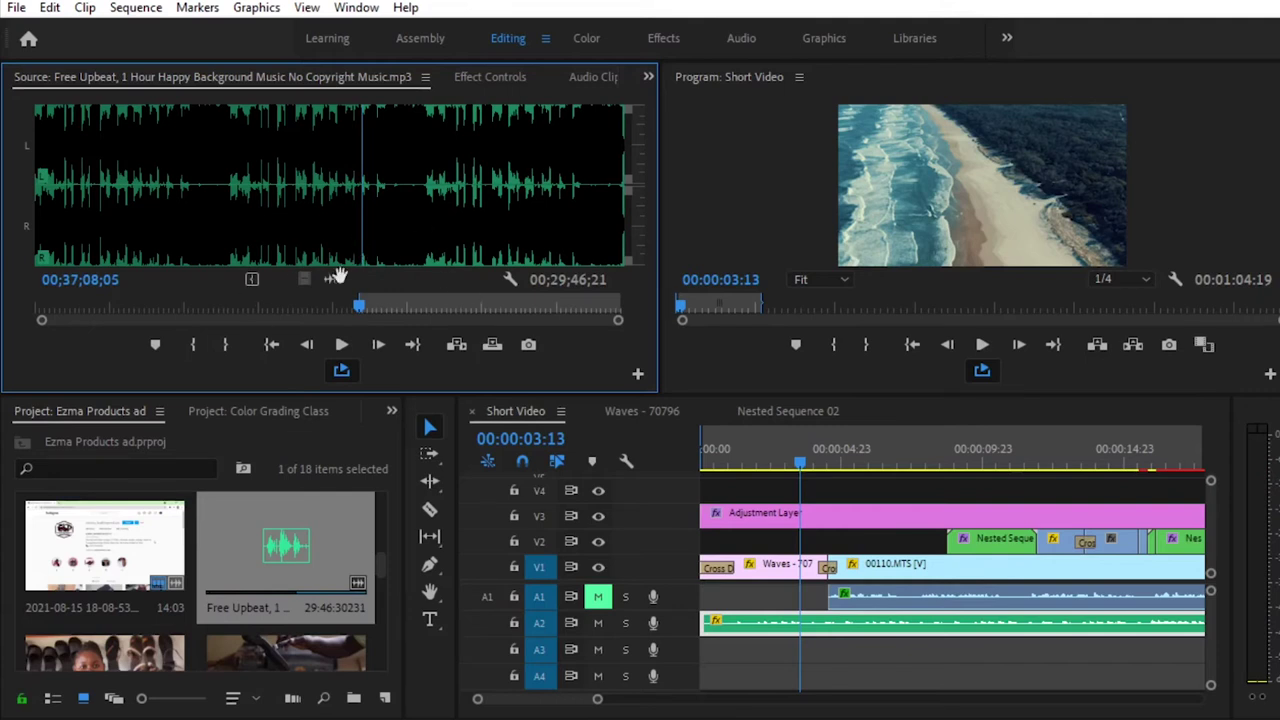
click(641, 411)
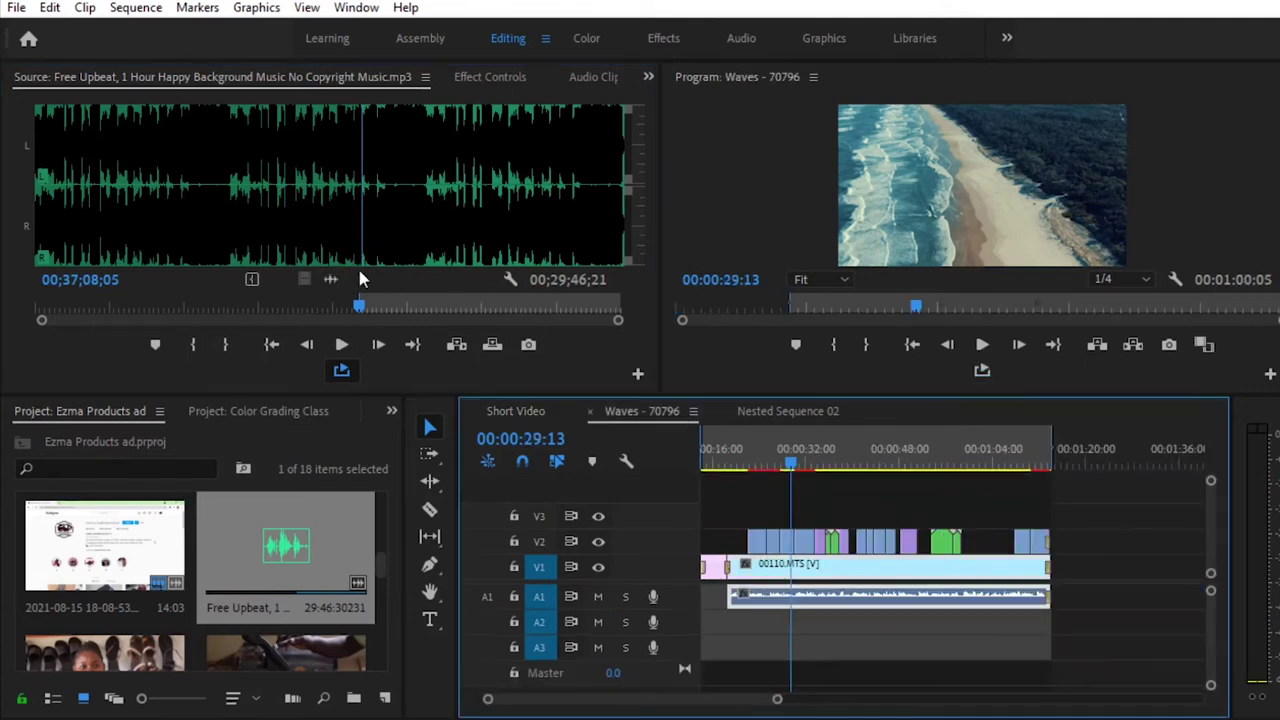
mouse_move(332, 278)
mouse_down()
mouse_move(409, 383)
mouse_move(794, 617)
mouse_move(714, 600)
mouse_move(720, 636)
mouse_move(694, 623)
mouse_move(817, 634)
mouse_move(788, 630)
mouse_up()
mouse_move(871, 465)
mouse_down()
mouse_move(786, 466)
mouse_move(786, 434)
mouse_up()
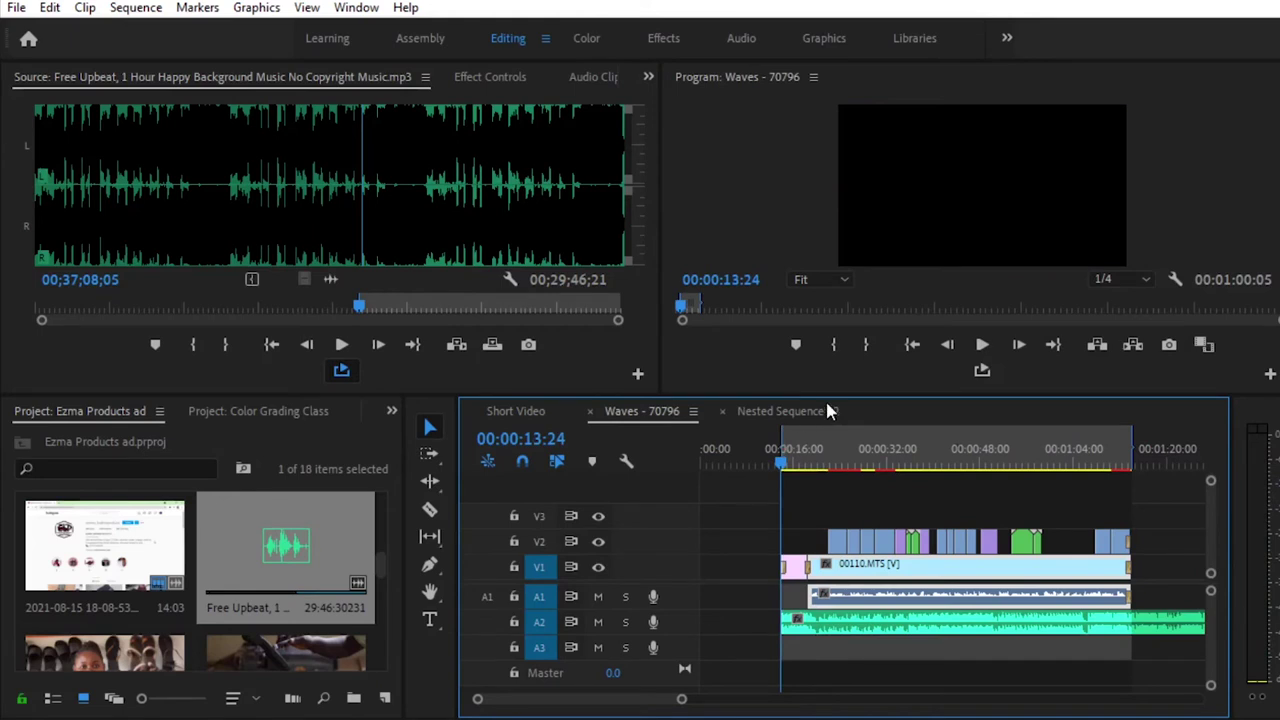
key(space)
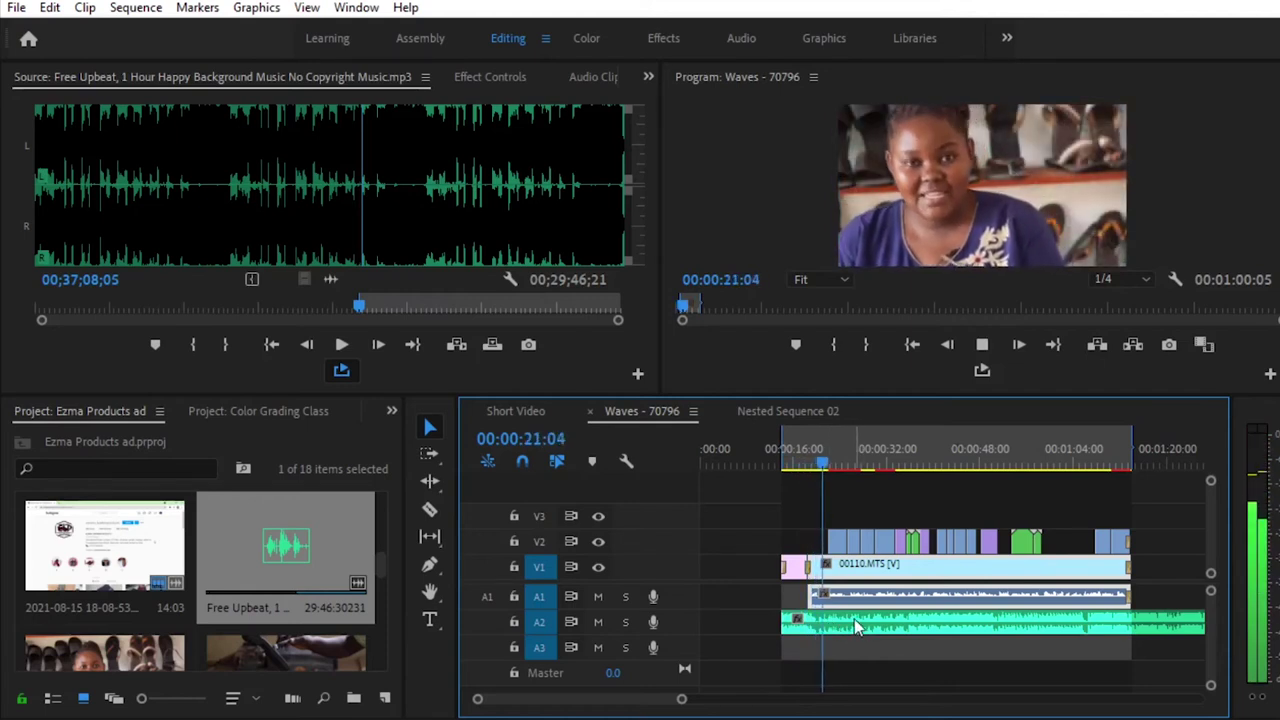
key(space)
Razor the A2 music, delete its first part and move the rest to the sequence start
click(428, 510)
drag(680, 700, 587, 699)
click(430, 511)
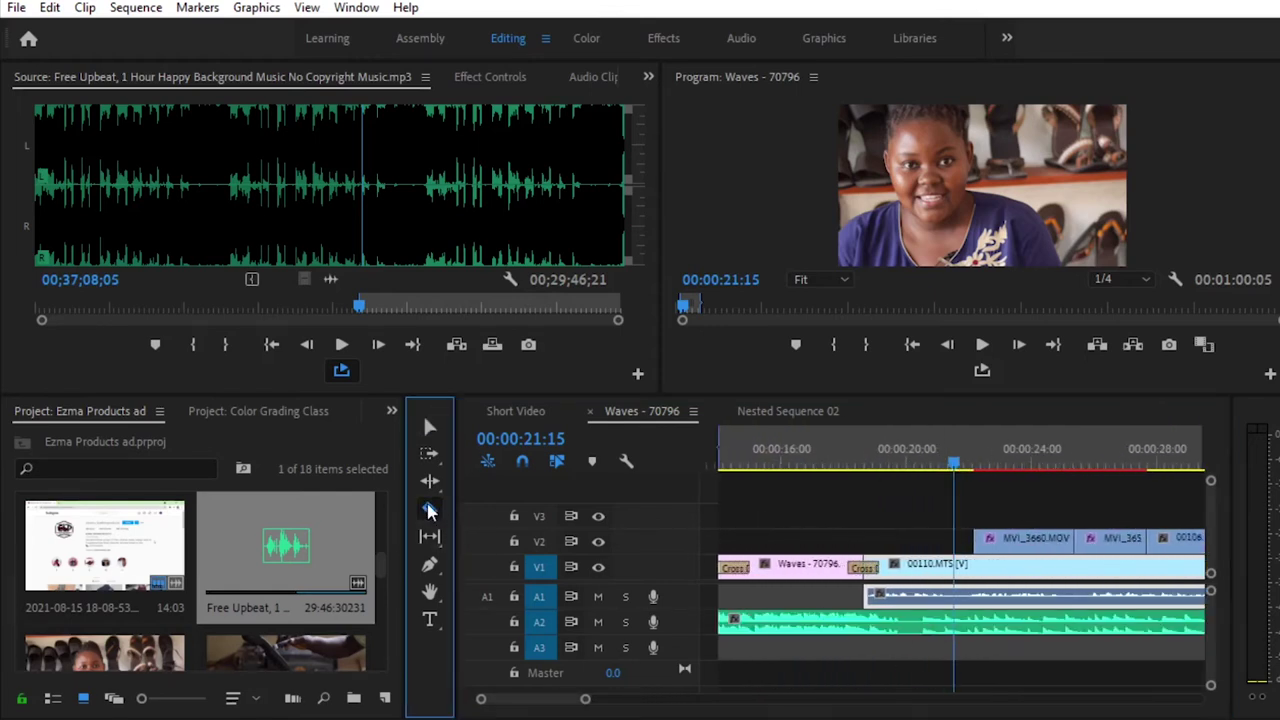
click(912, 625)
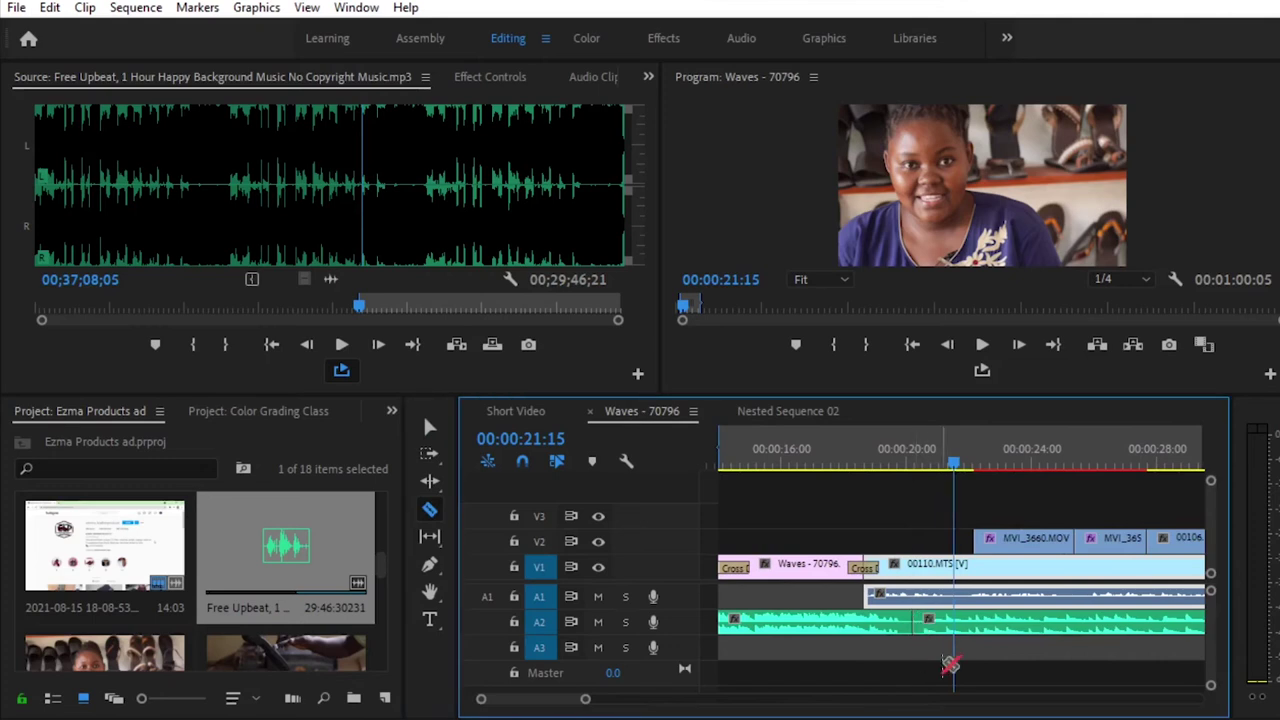
key(v)
click(853, 626)
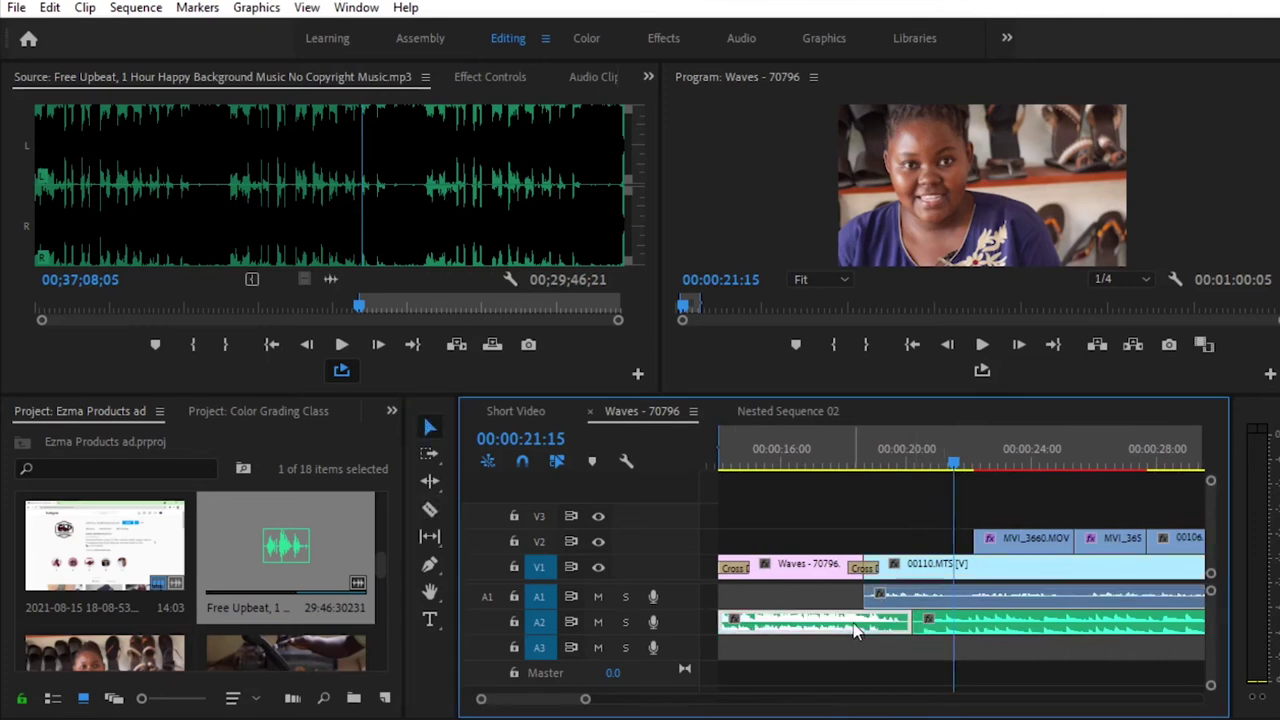
key(Delete)
drag(993, 642, 780, 645)
drag(588, 698, 698, 698)
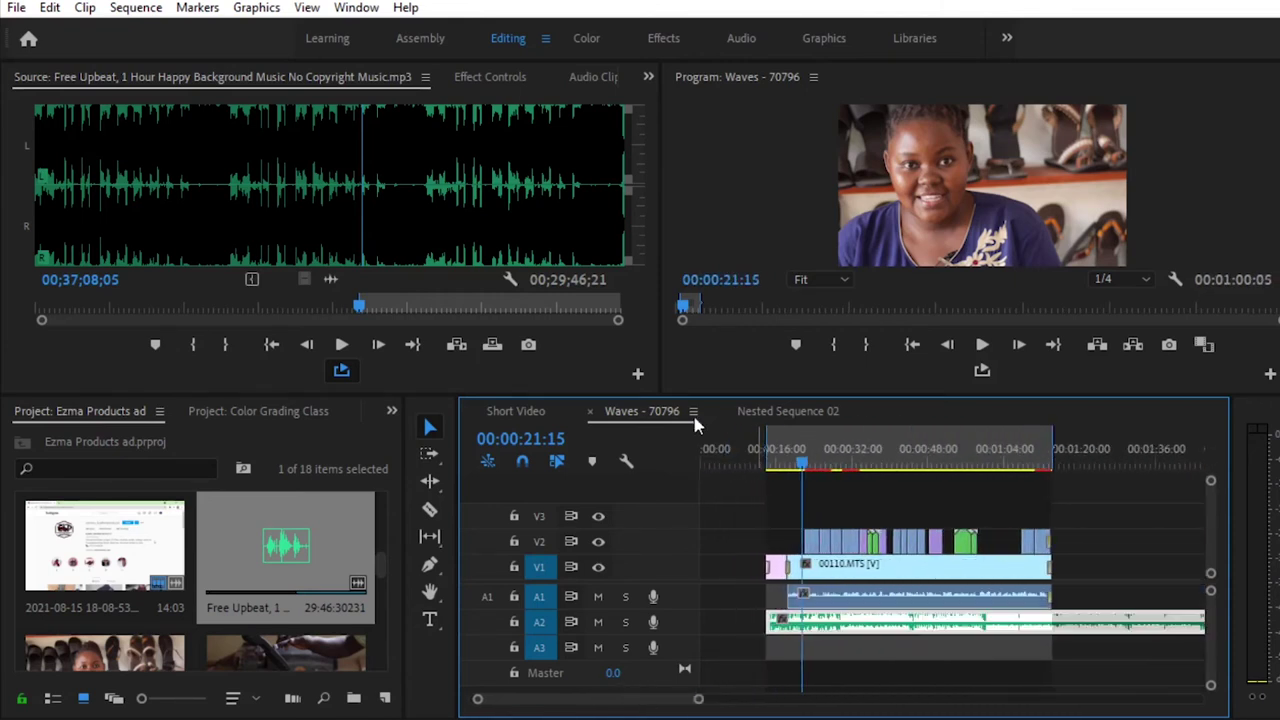
Split the A2 music where the video ends and move the leftover tail past the end
click(430, 509)
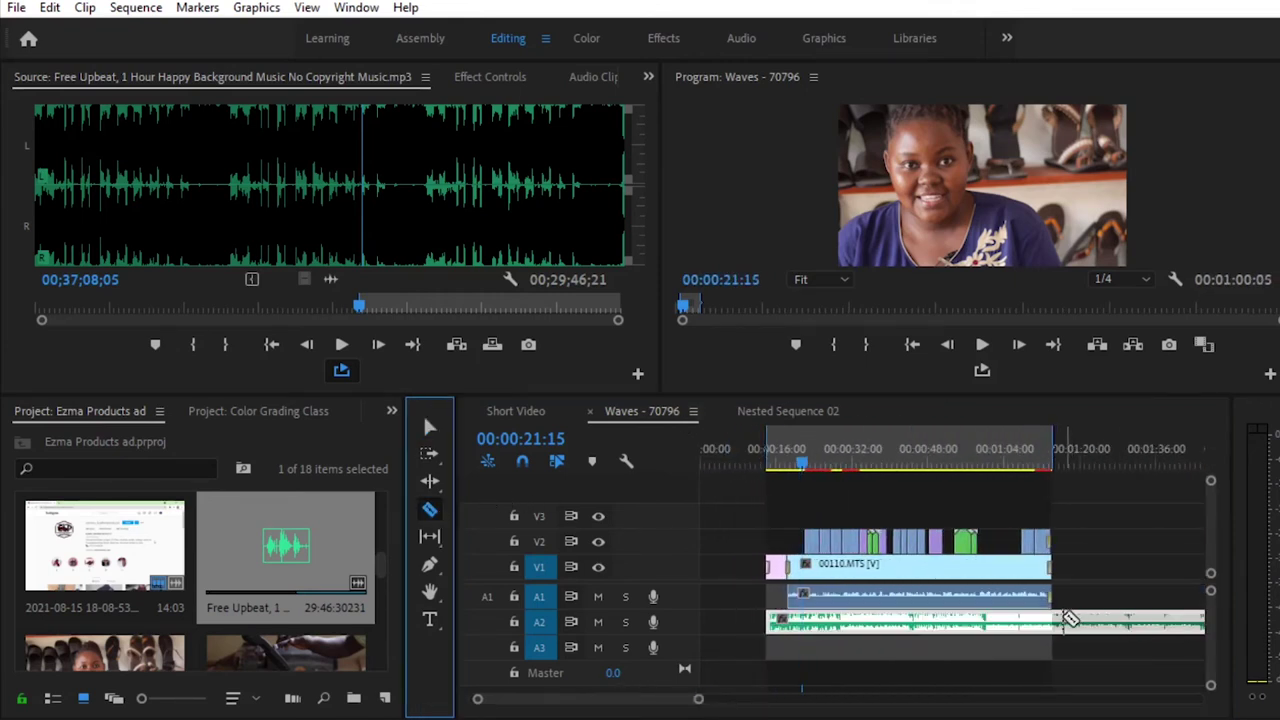
click(1062, 623)
key(v)
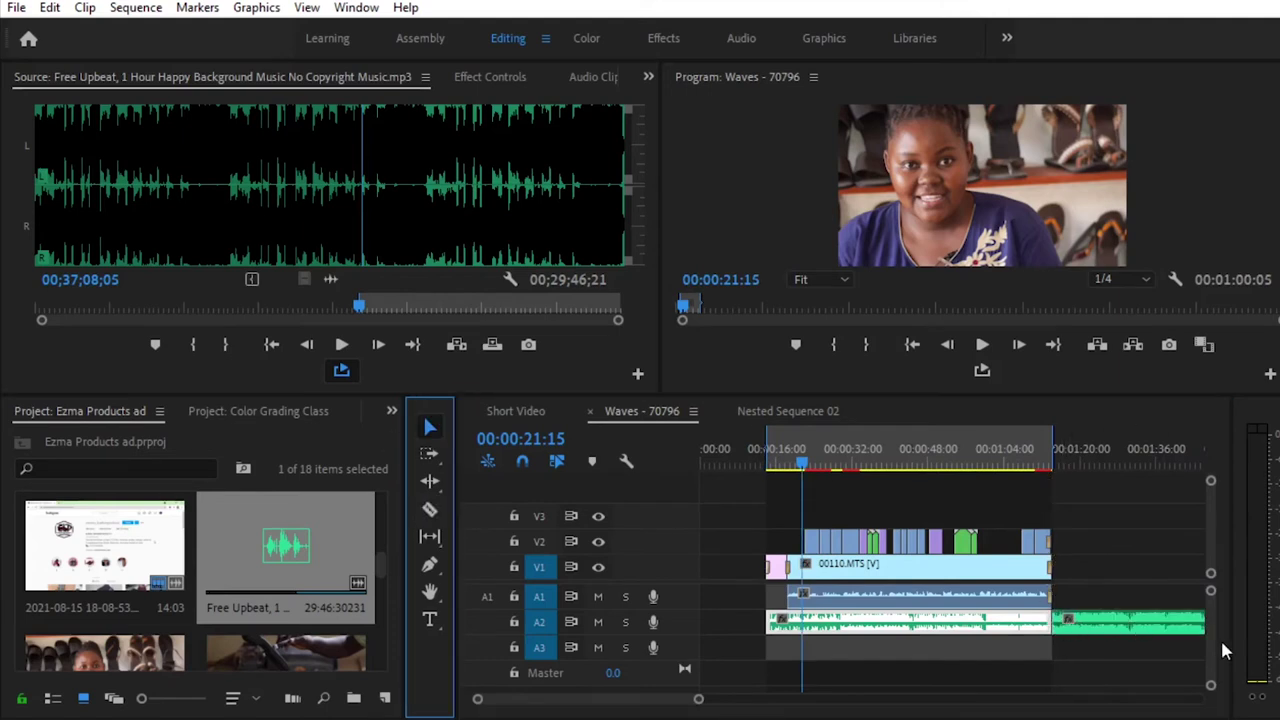
drag(1092, 623, 1143, 623)
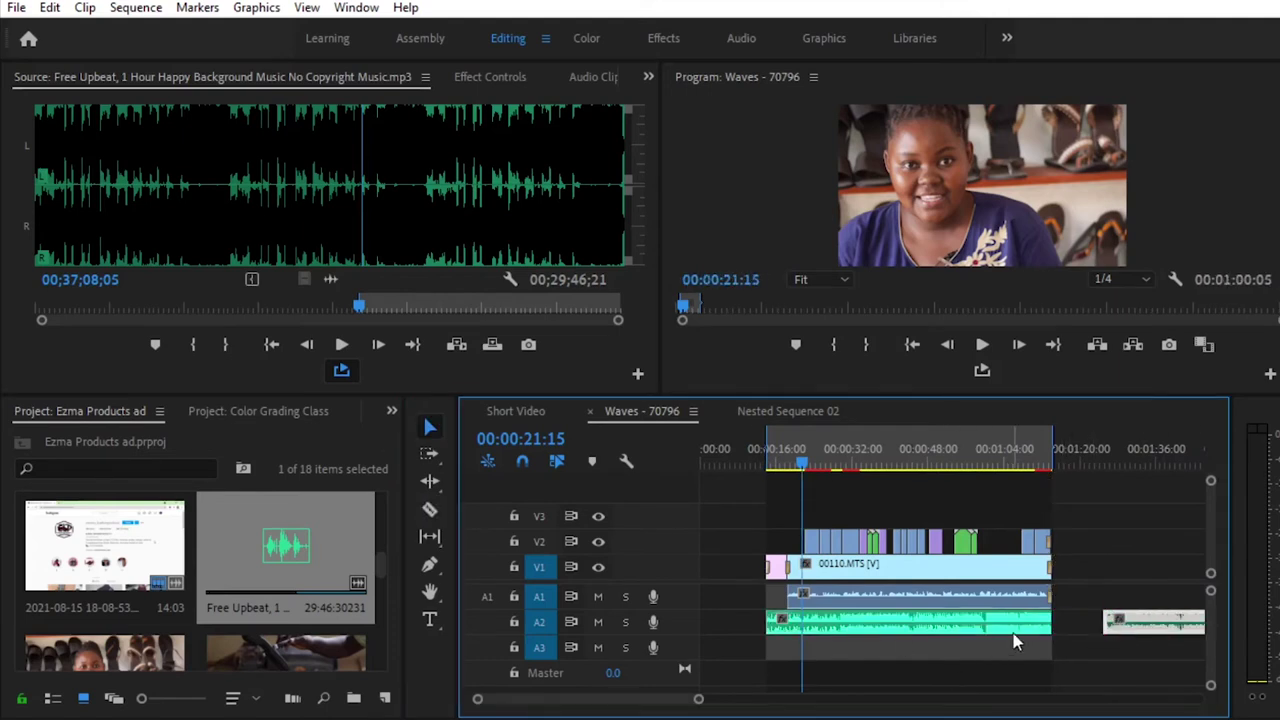
Save the project and play back the edited sequence from near the start
key(ctrl+s)
click(781, 466)
drag(781, 466, 768, 466)
key(space)
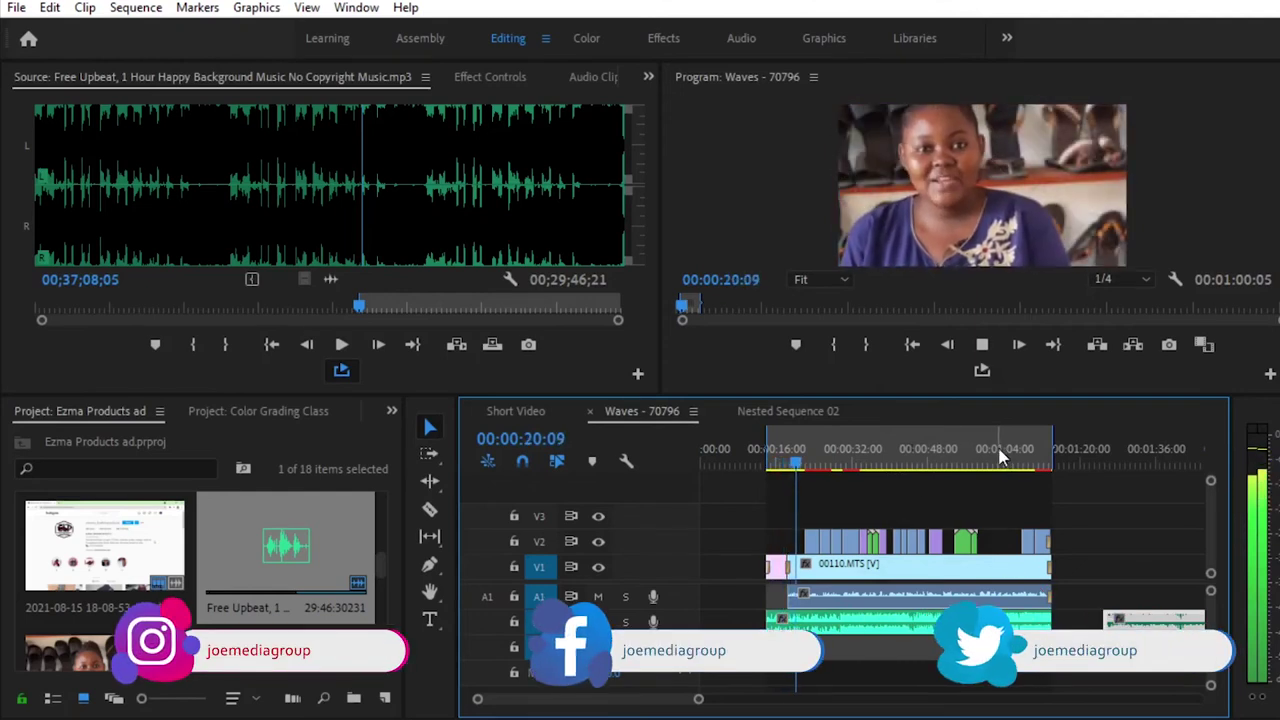
key(space)
Scale the 00110.MTS interview clip down to 70 in Effect Controls and check the framing
click(897, 575)
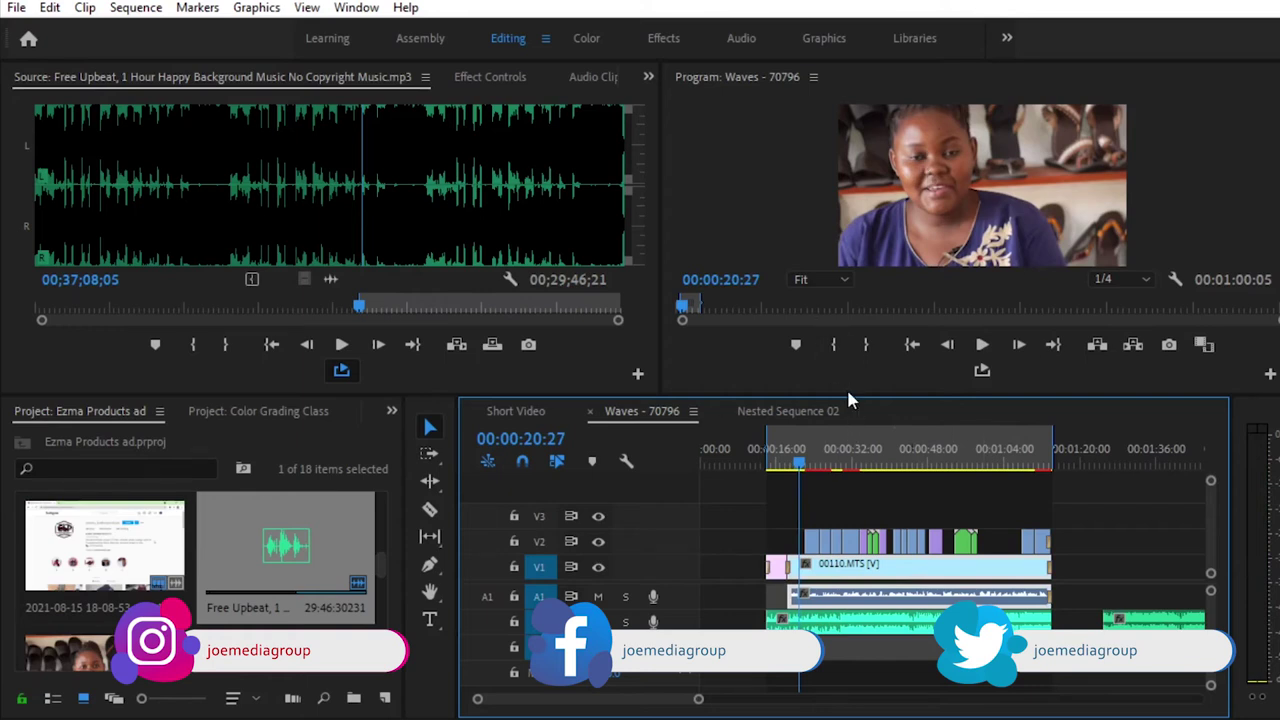
drag(841, 394, 810, 467)
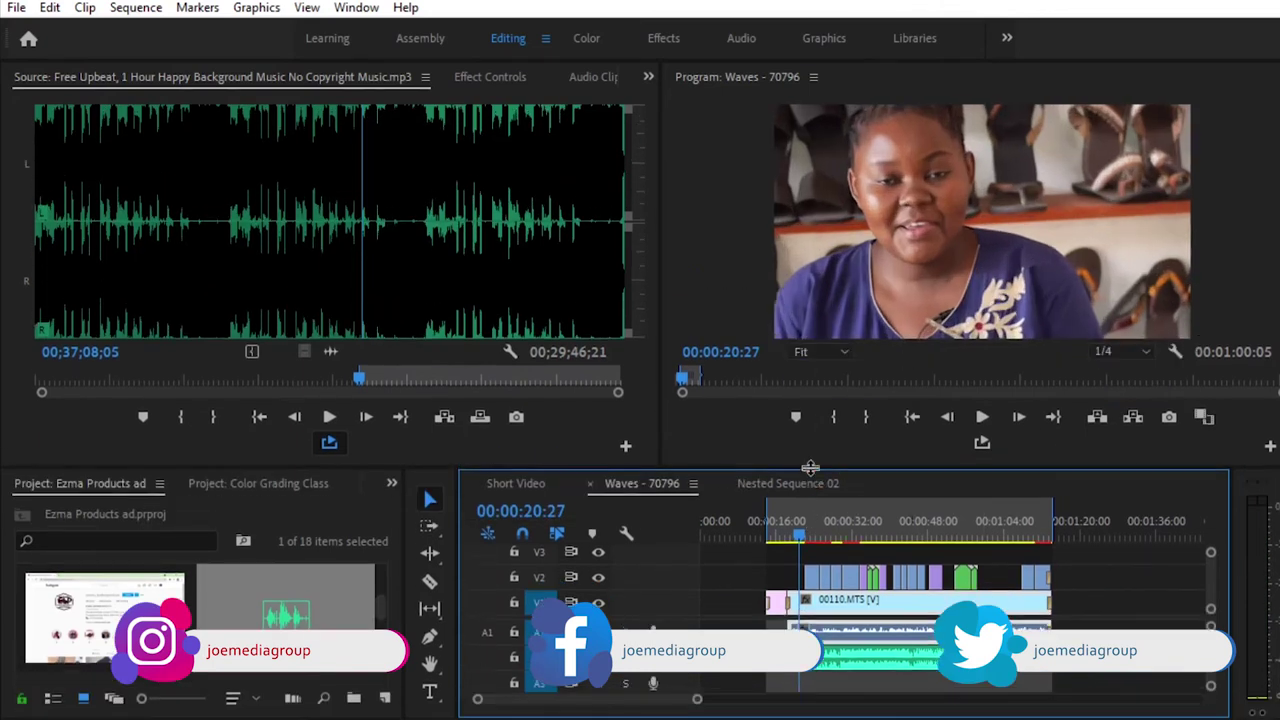
click(482, 79)
drag(253, 202, 222, 202)
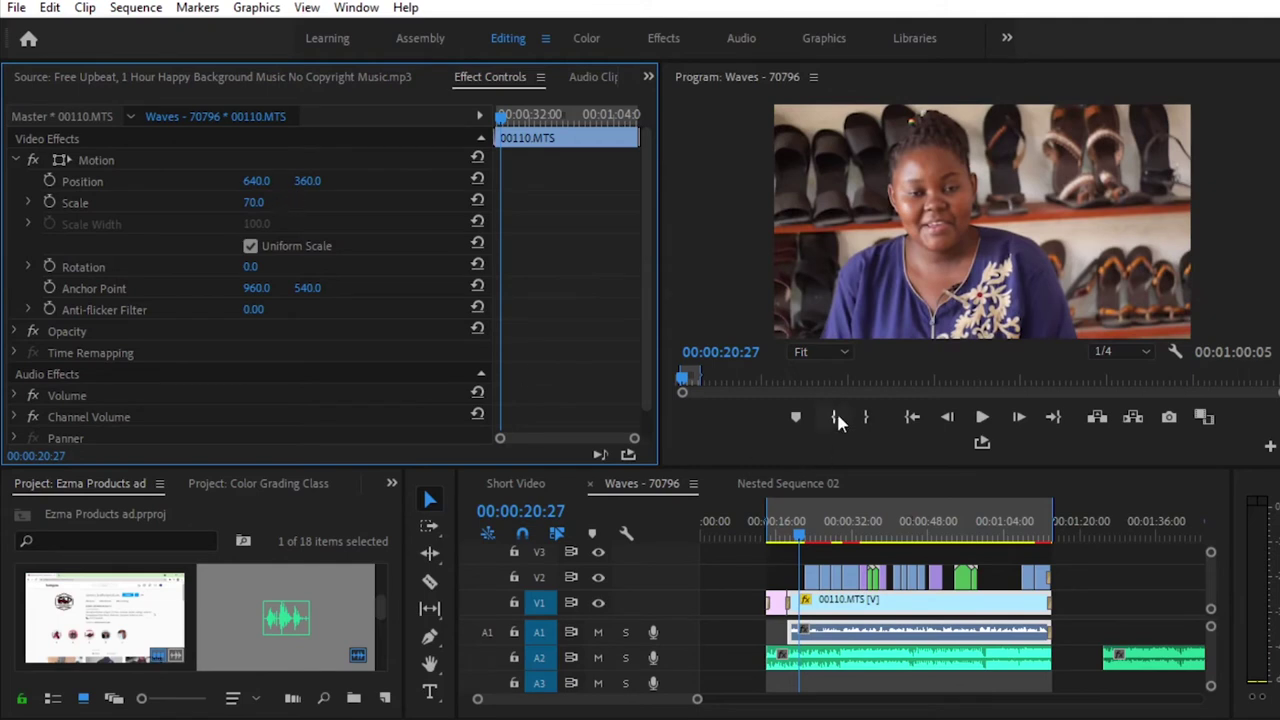
key(space)
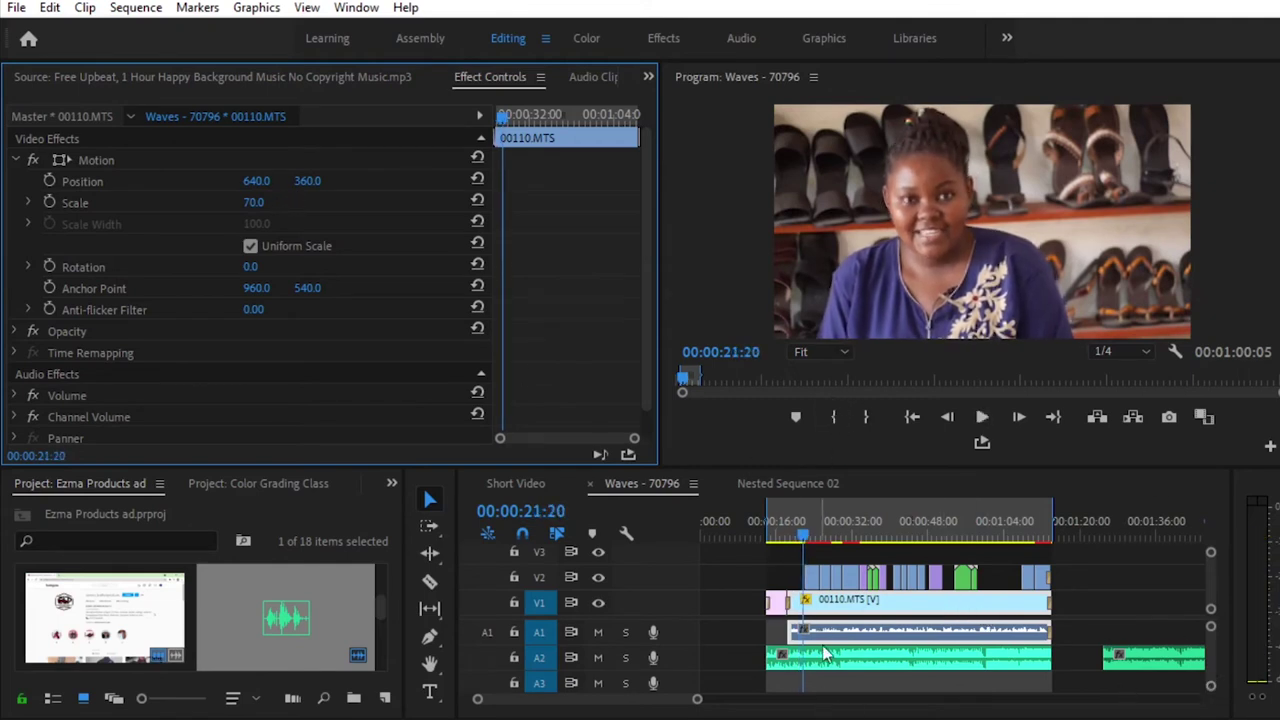
Mute music track A2 in the Waves sequence
drag(457, 562, 293, 562)
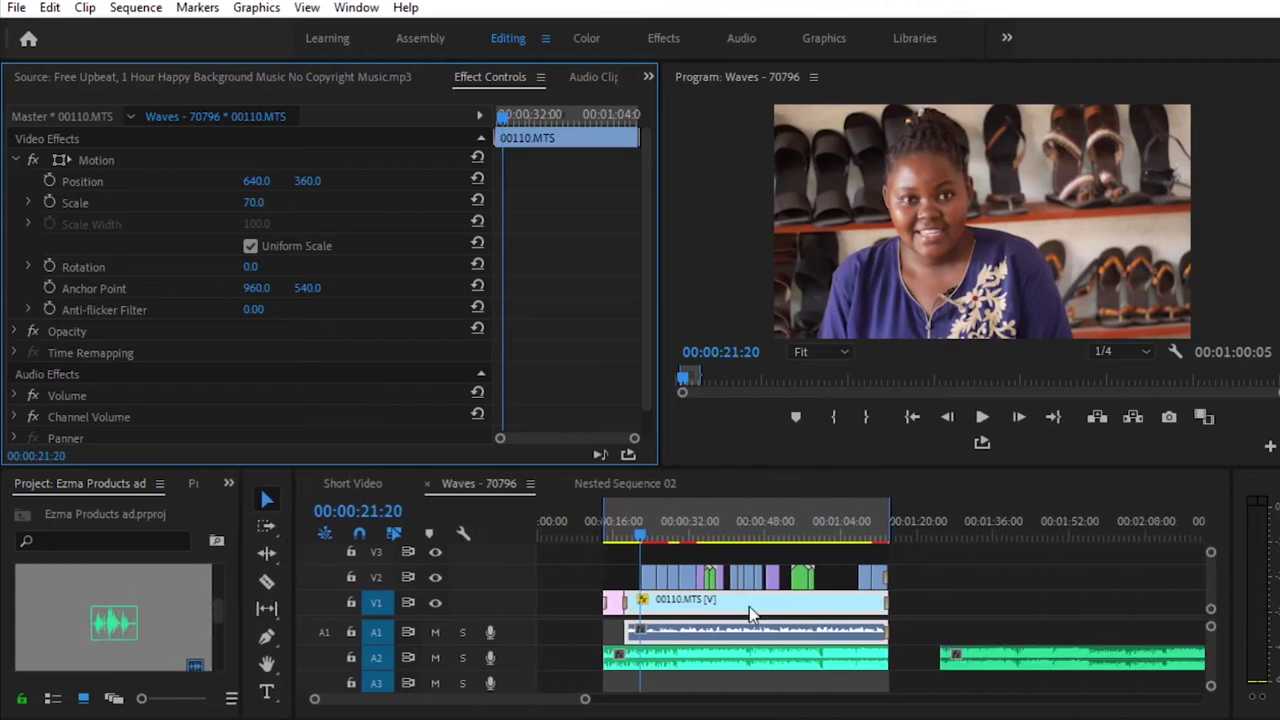
click(435, 658)
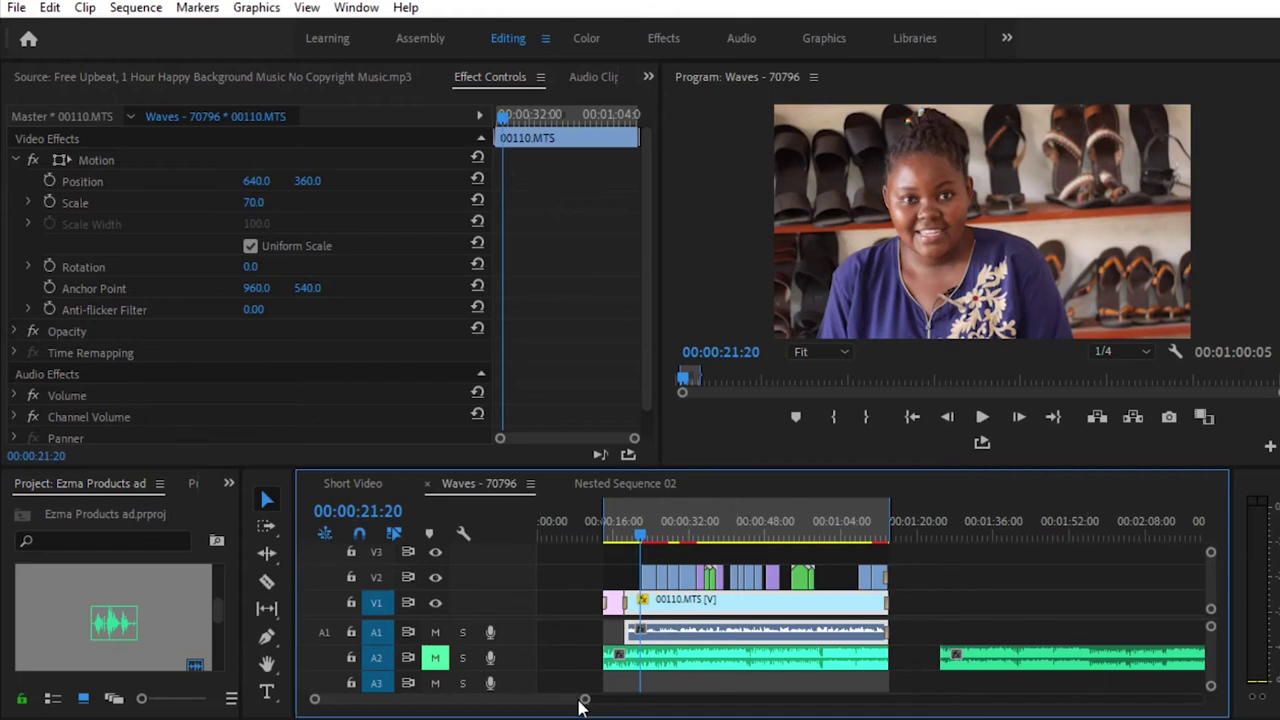
drag(587, 704, 650, 705)
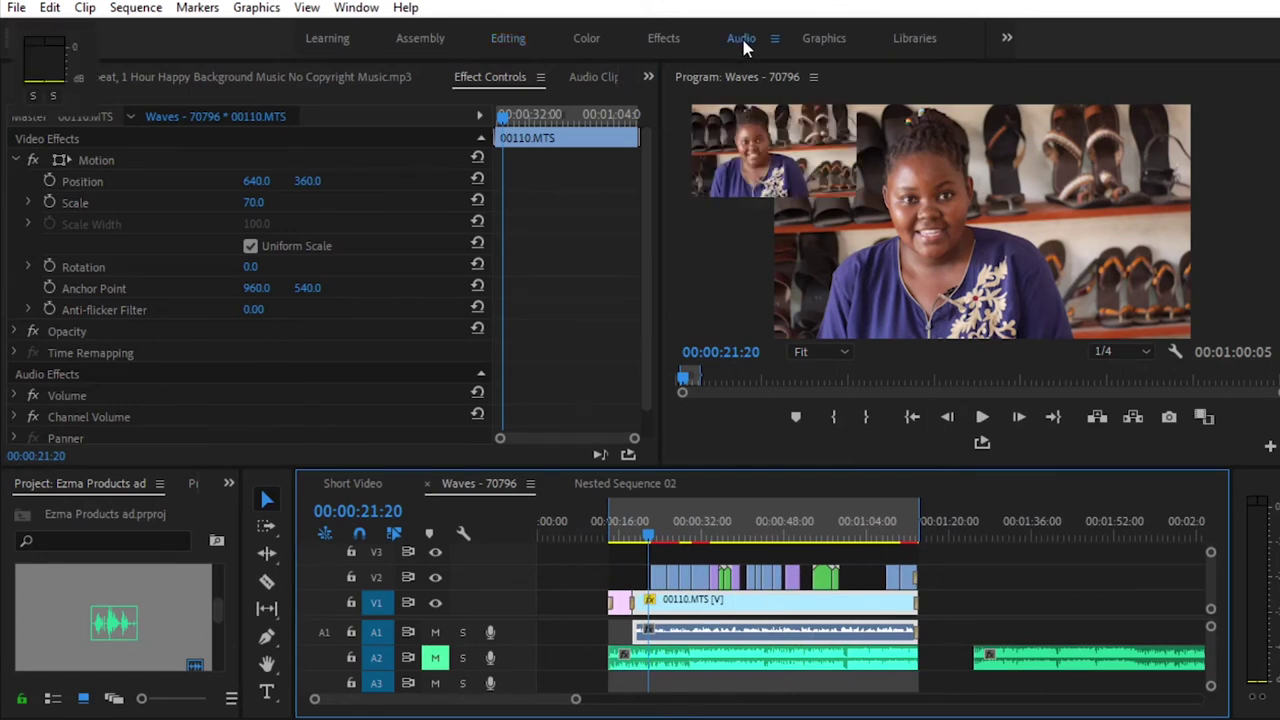
In the Audio workspace, tag the 00110.MTS audio as Dialogue and show Repair options
click(741, 40)
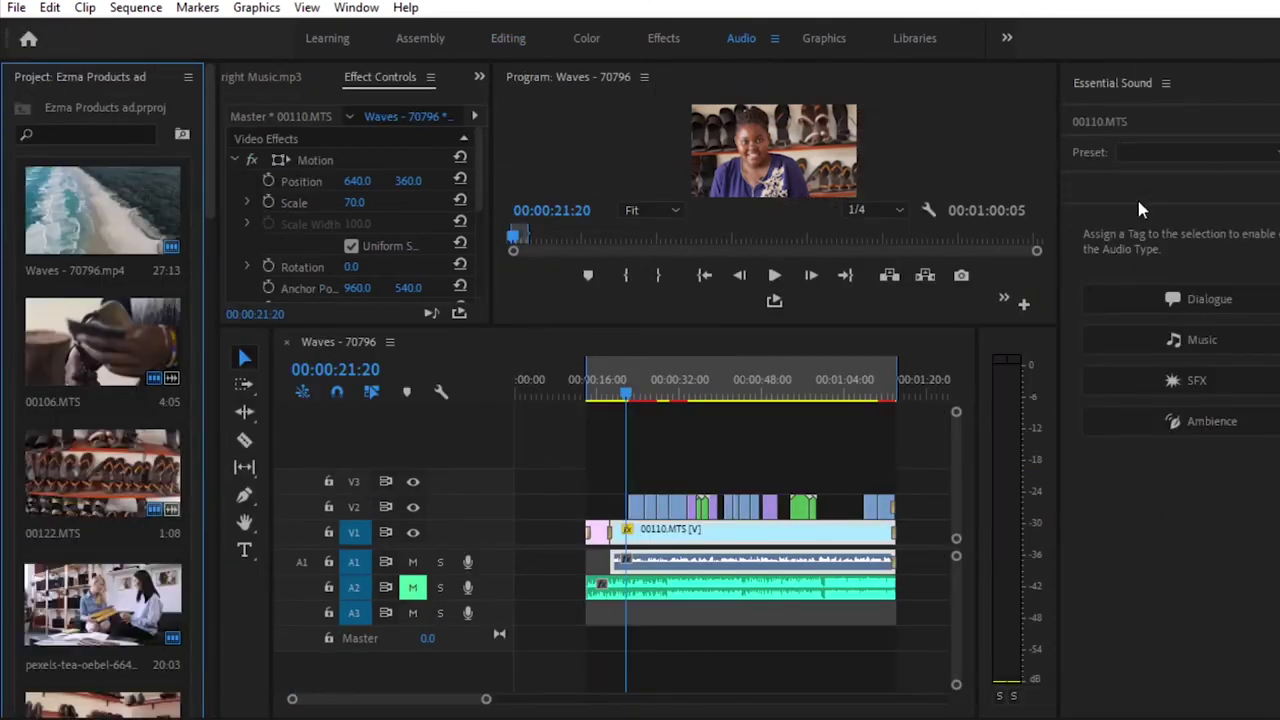
click(1202, 300)
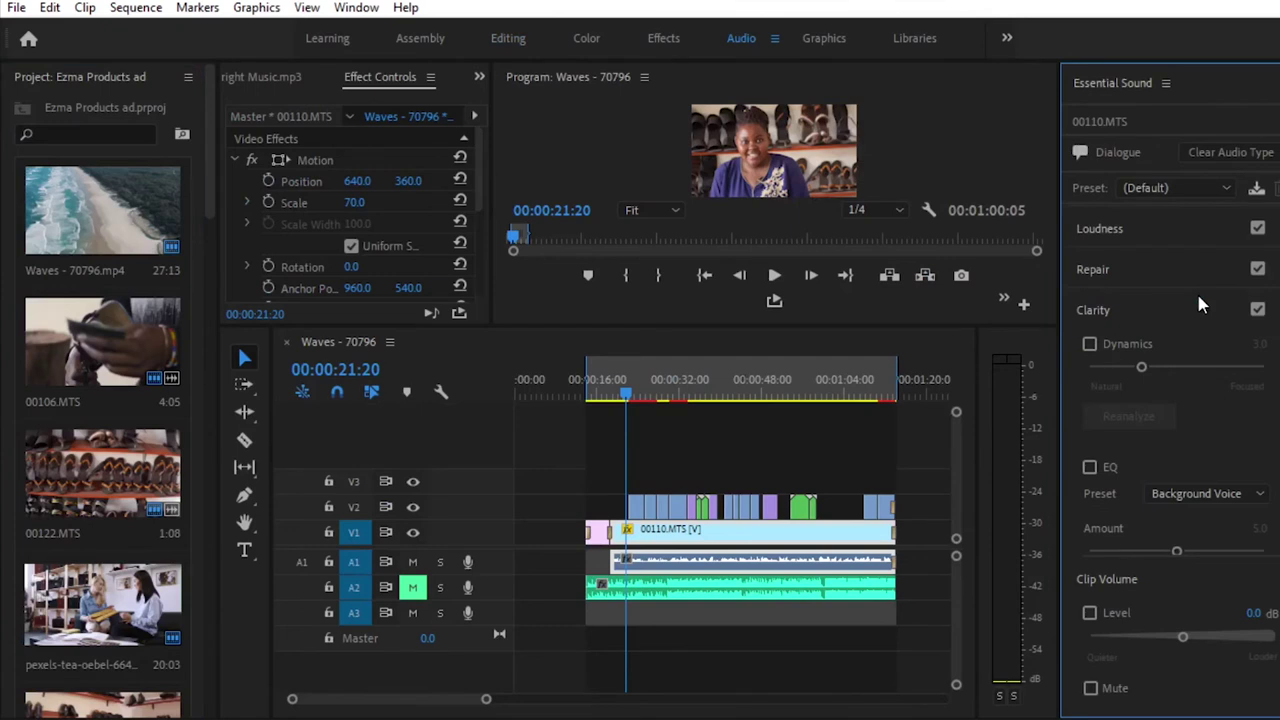
click(1096, 274)
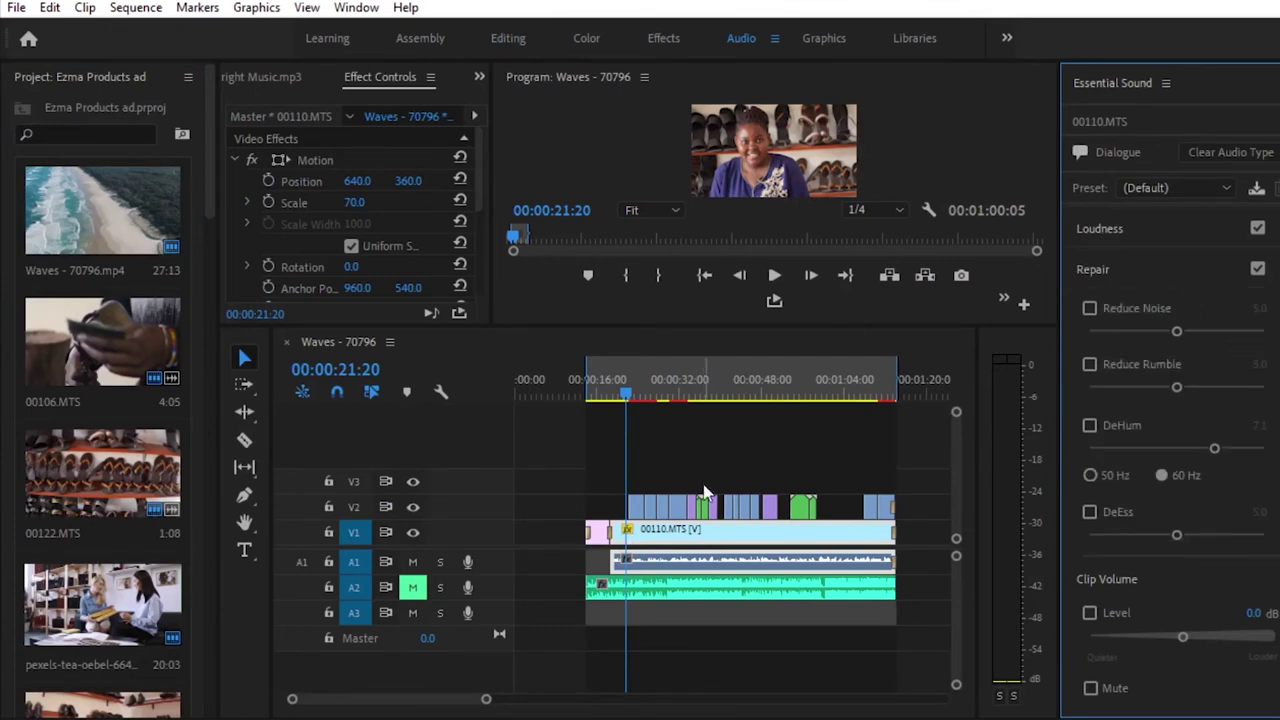
Enable Reduce Noise and set its amount to 3, listening to the result
click(1090, 310)
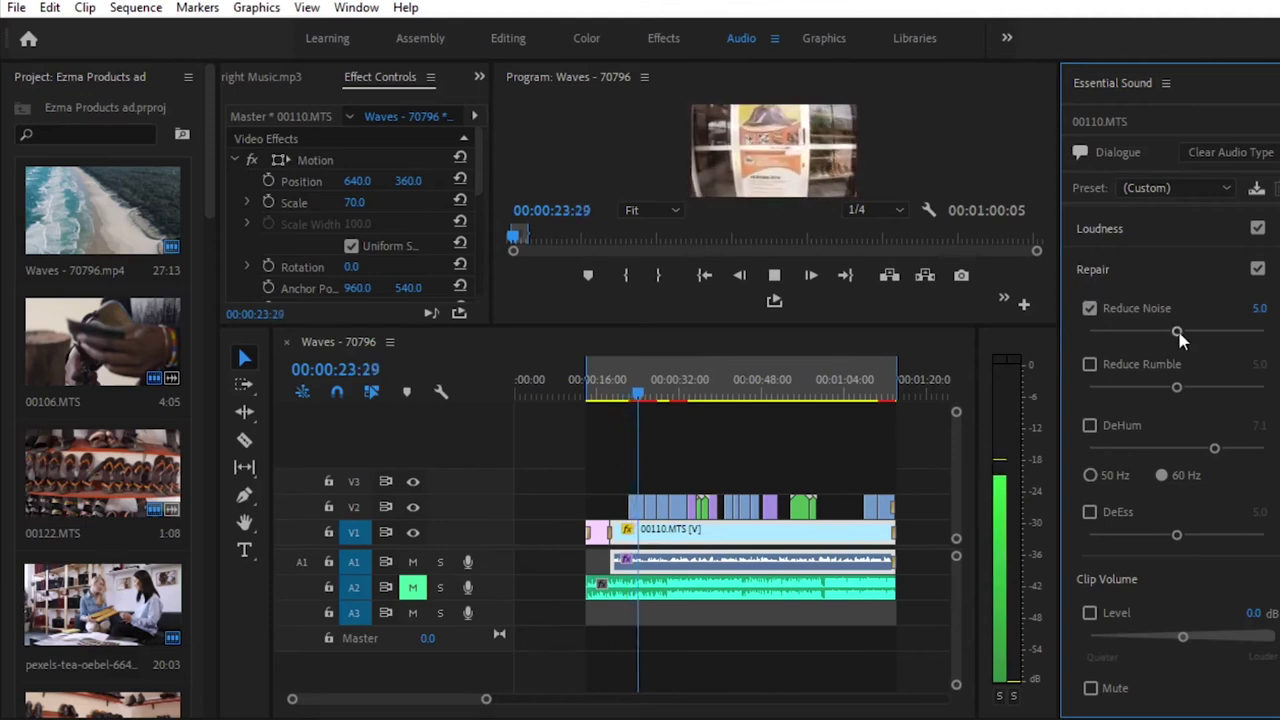
key(space)
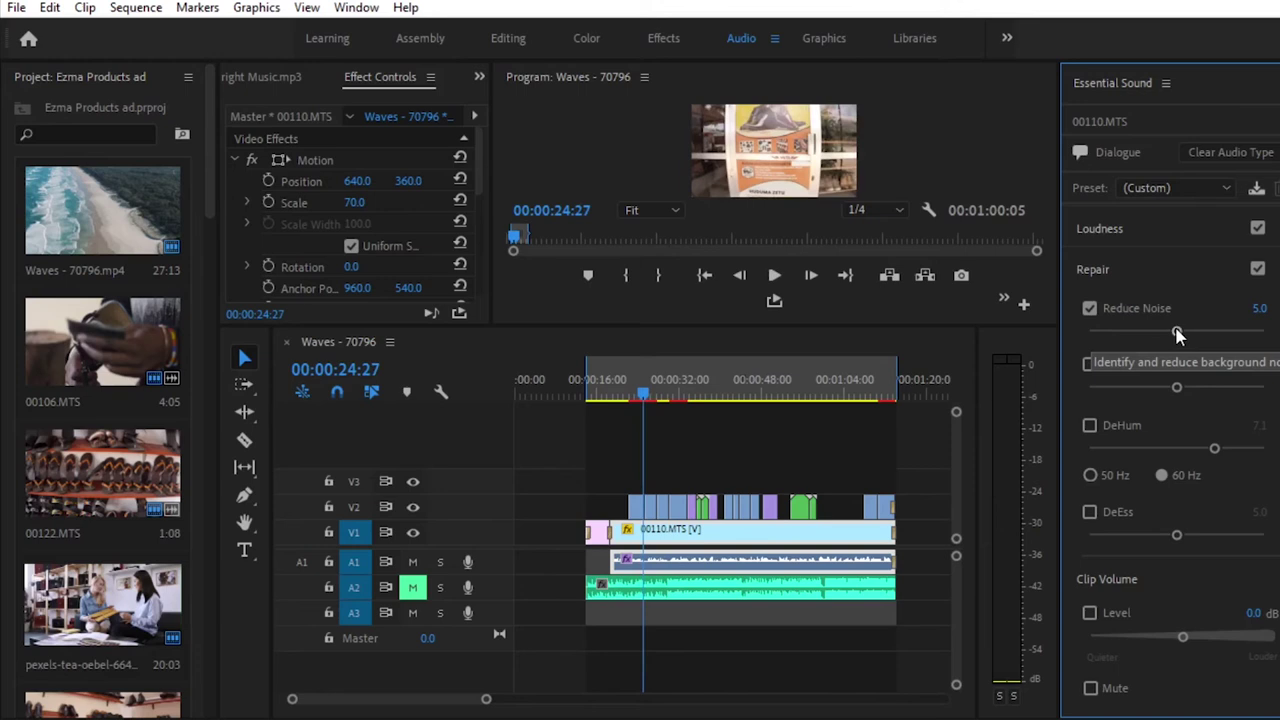
drag(1177, 334, 1143, 336)
key(space)
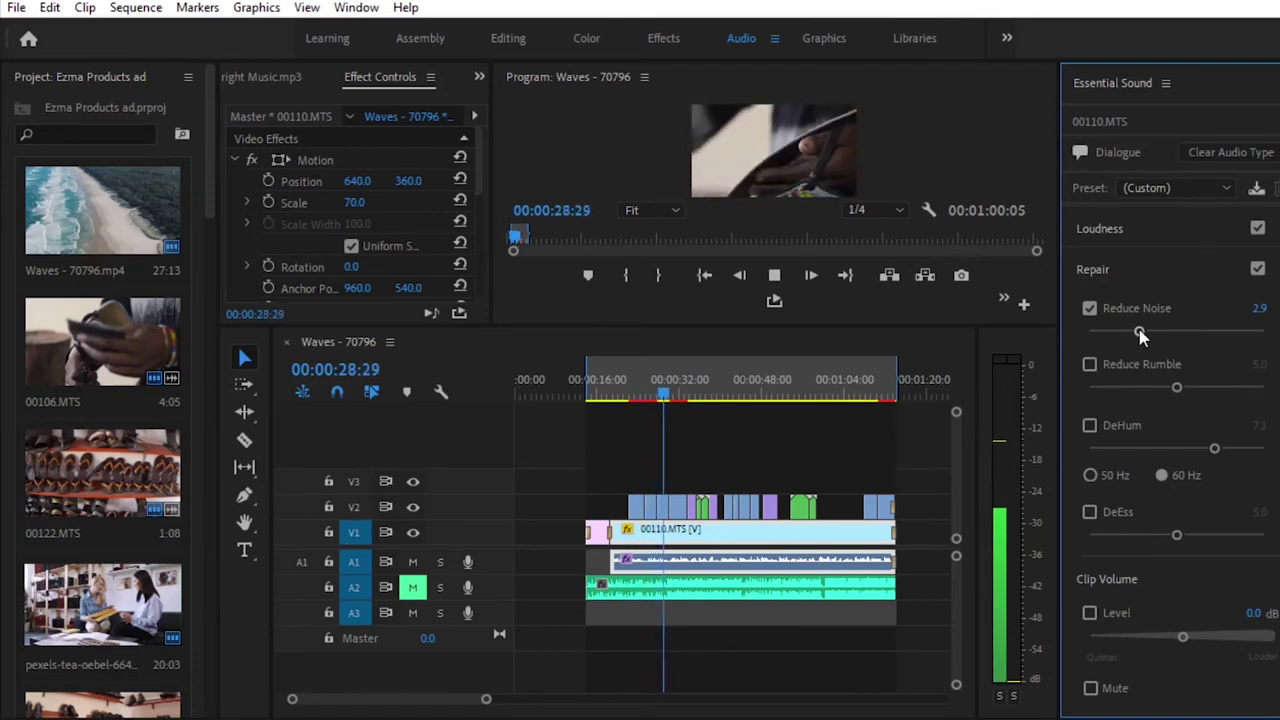
key(space)
click(1261, 310)
text(3)
click(1205, 280)
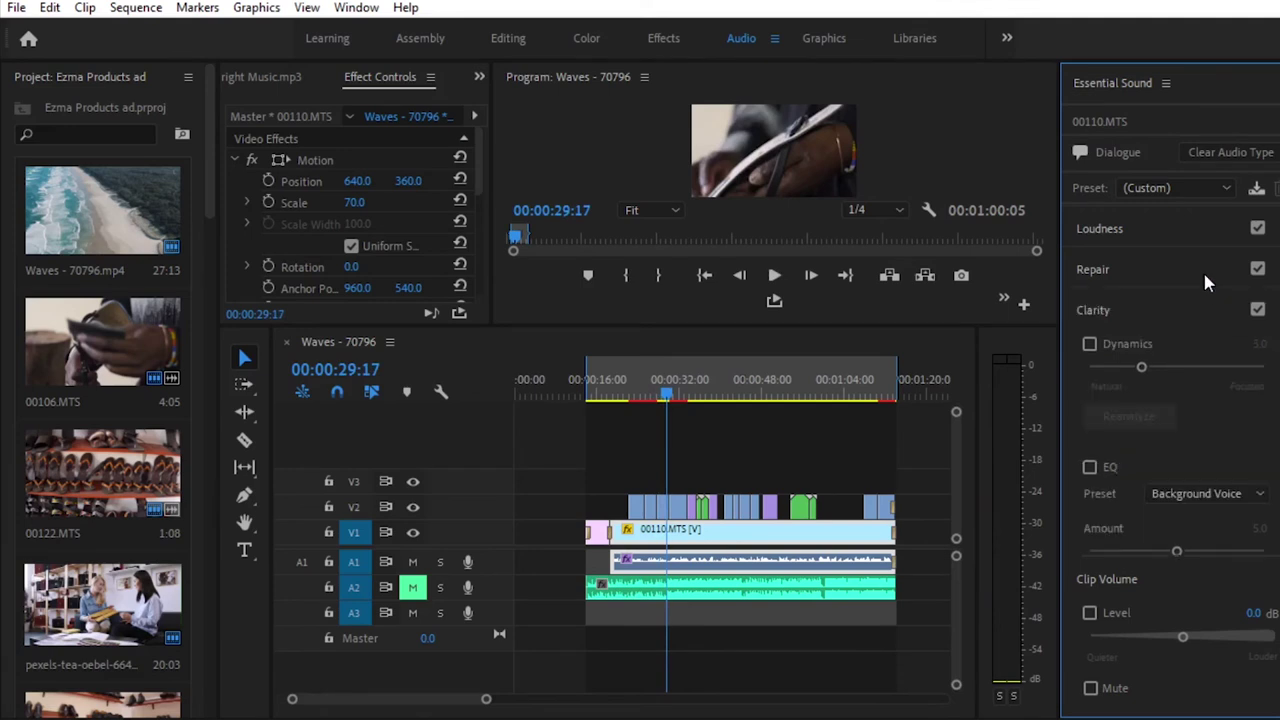
Enable Dynamics under Clarity and set its amount to 5, checking it by playback
click(727, 541)
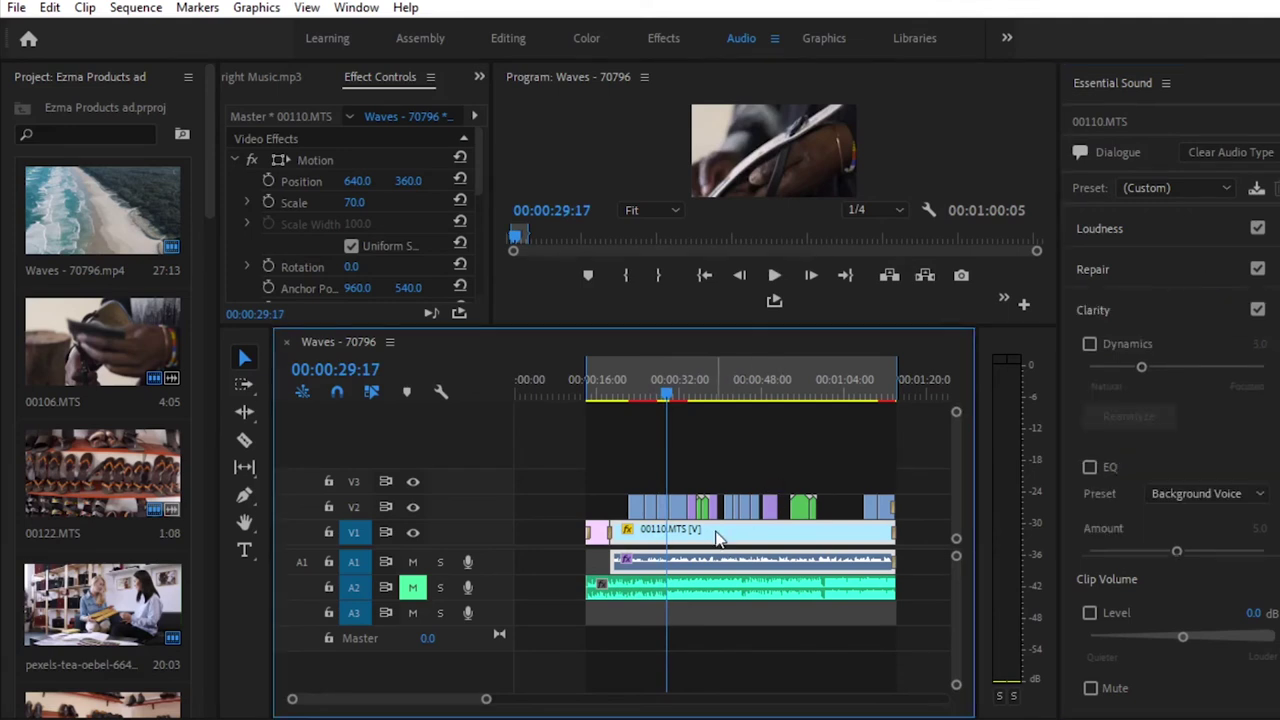
click(1090, 345)
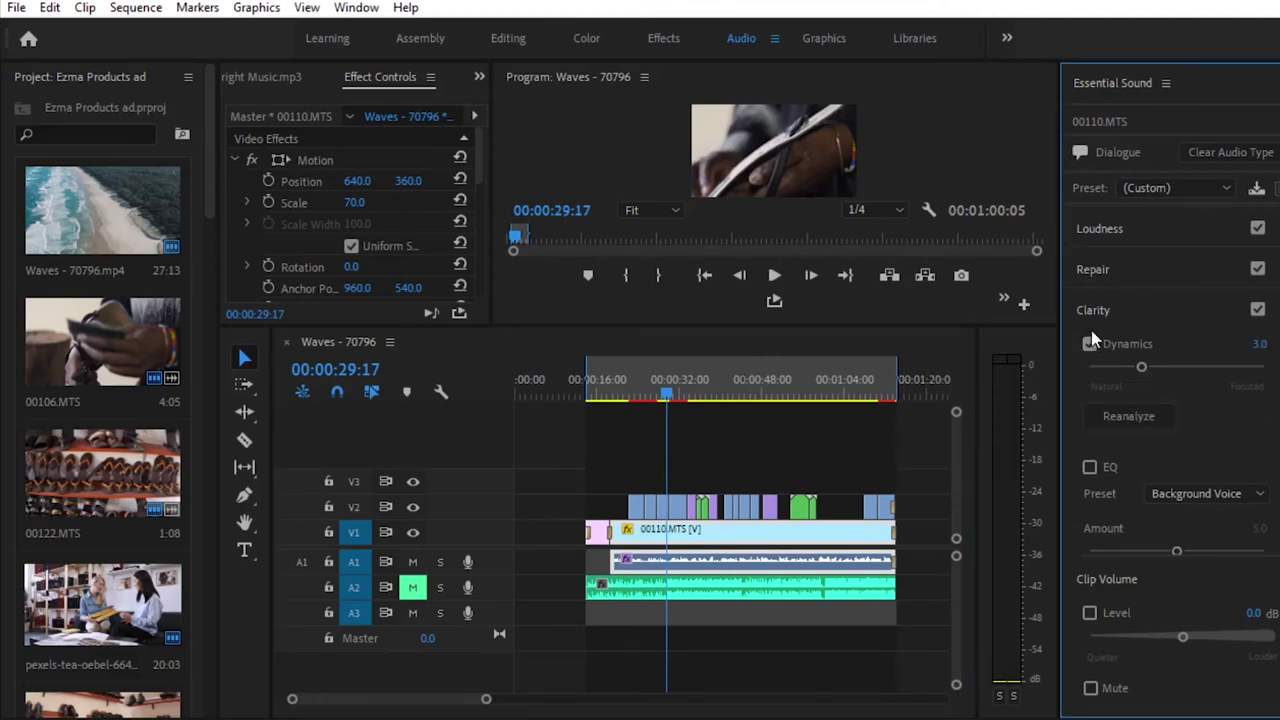
key(space)
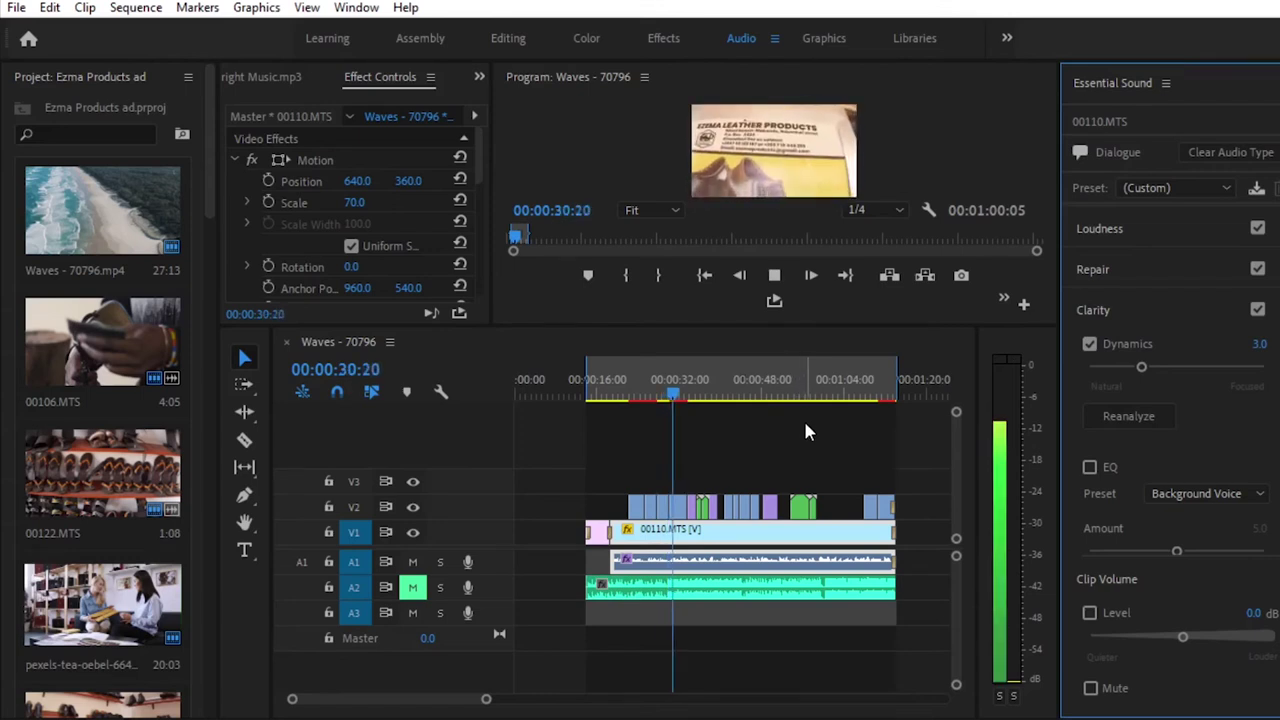
key(space)
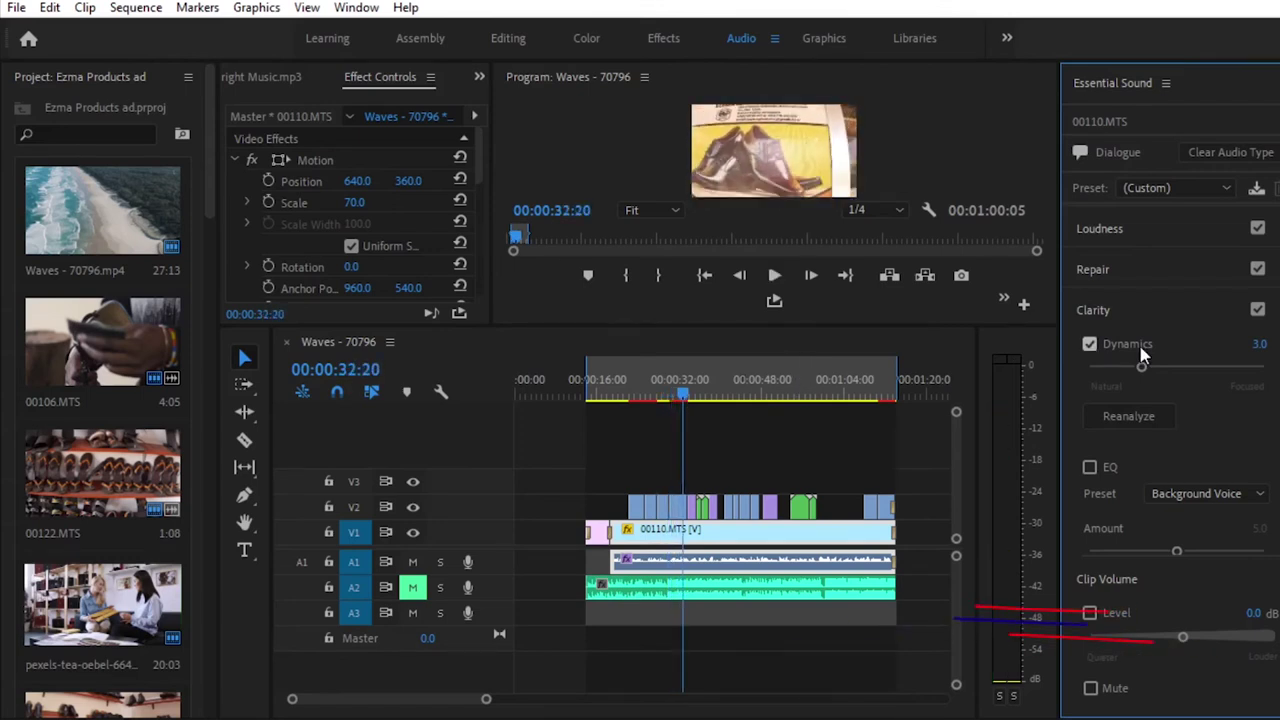
click(1258, 343)
text(5)
click(1151, 310)
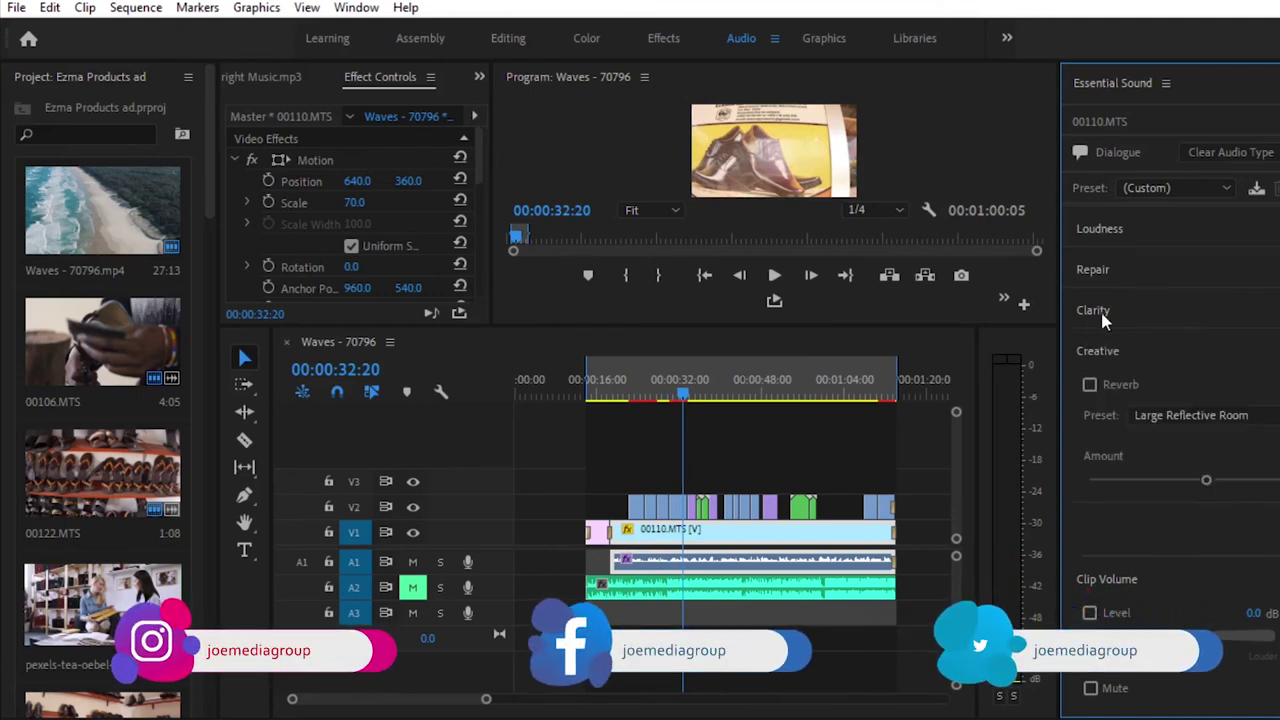
click(1152, 306)
key(space)
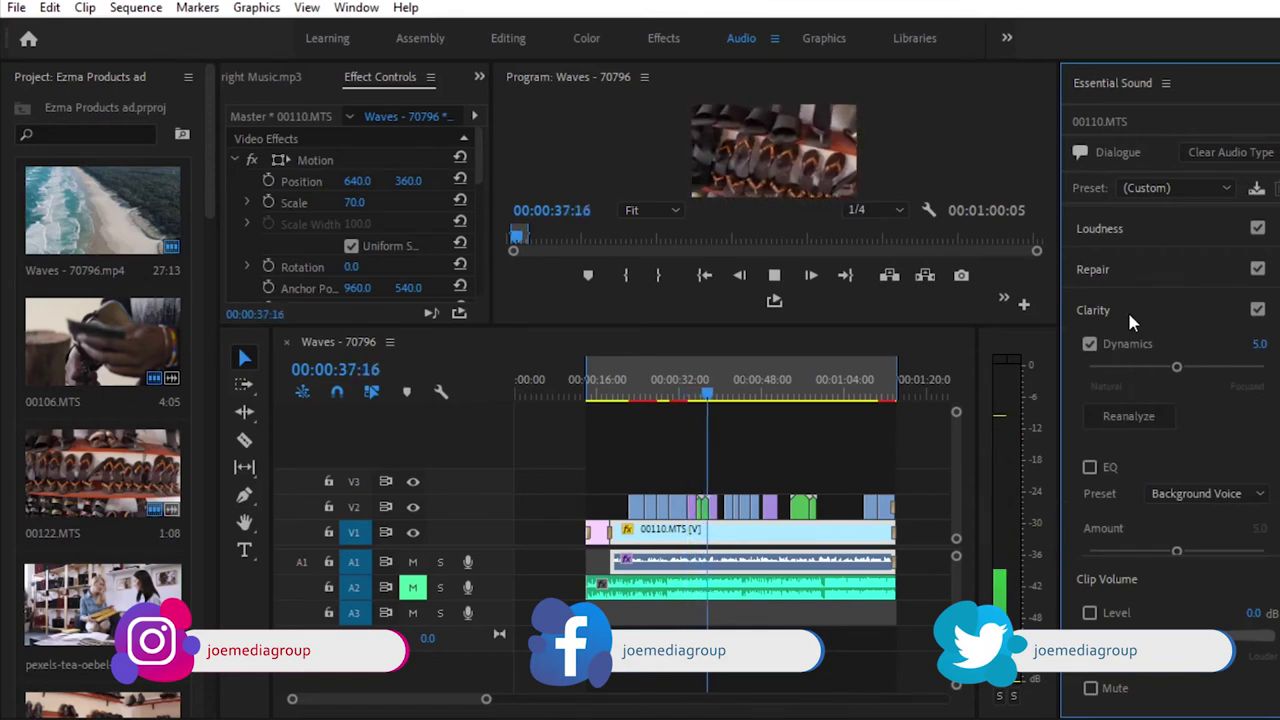
key(space)
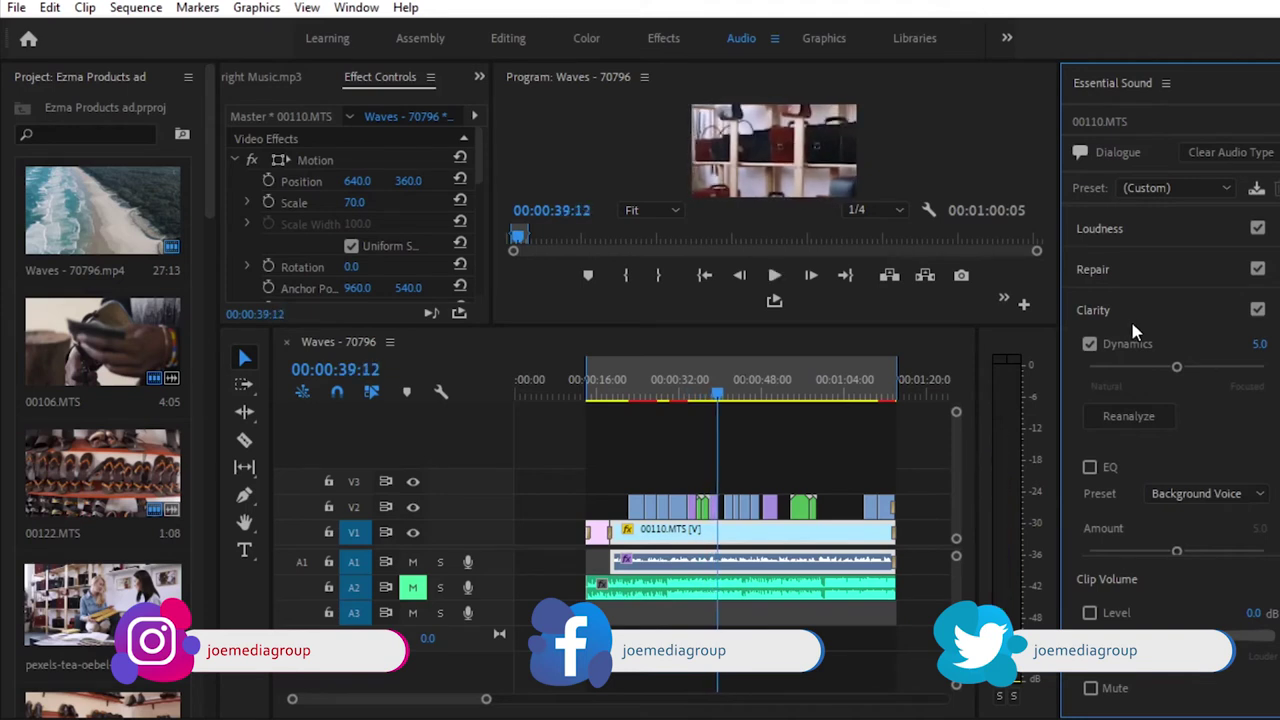
Enable the Background Voice EQ for the dialogue clip and save the project
click(1090, 468)
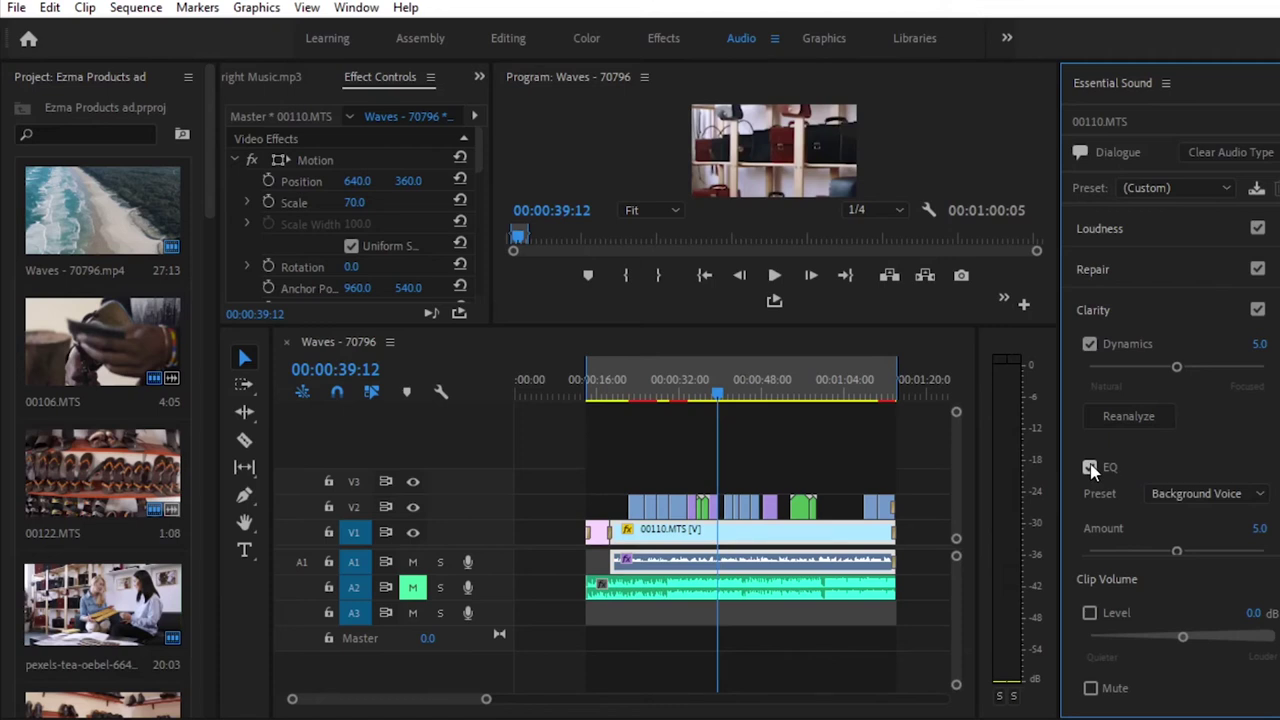
click(1090, 467)
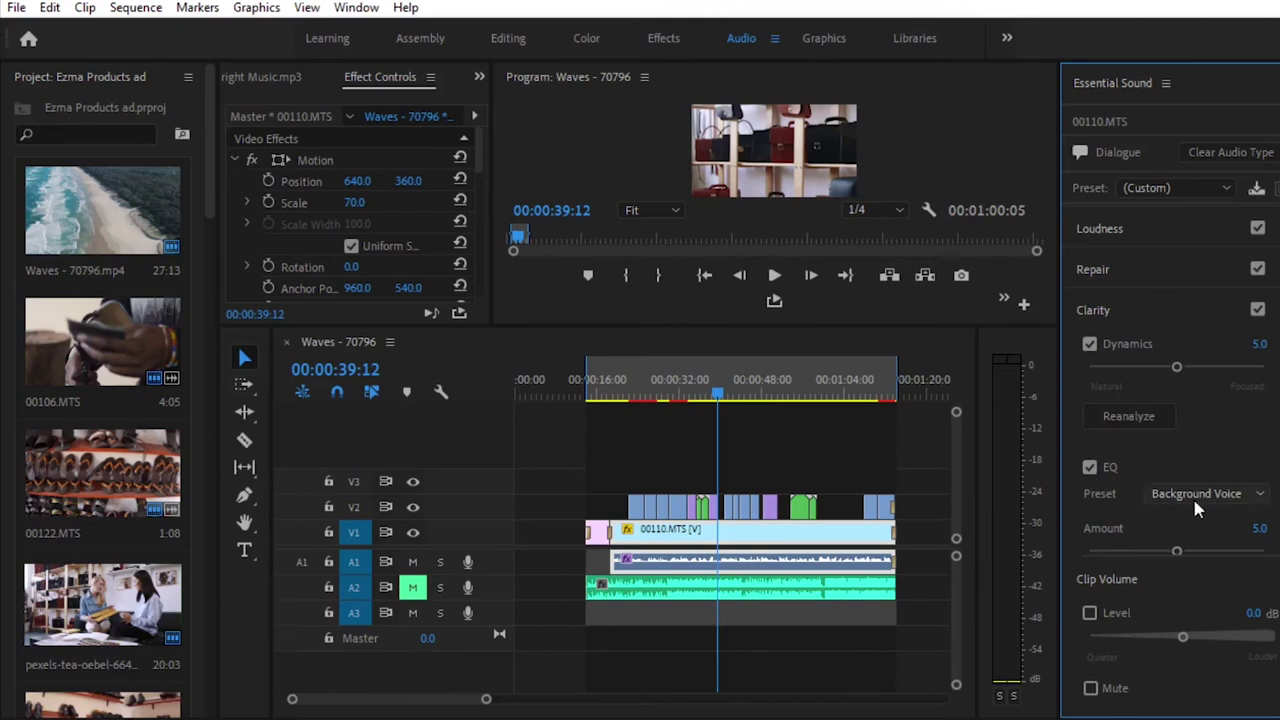
key(ctrl+s)
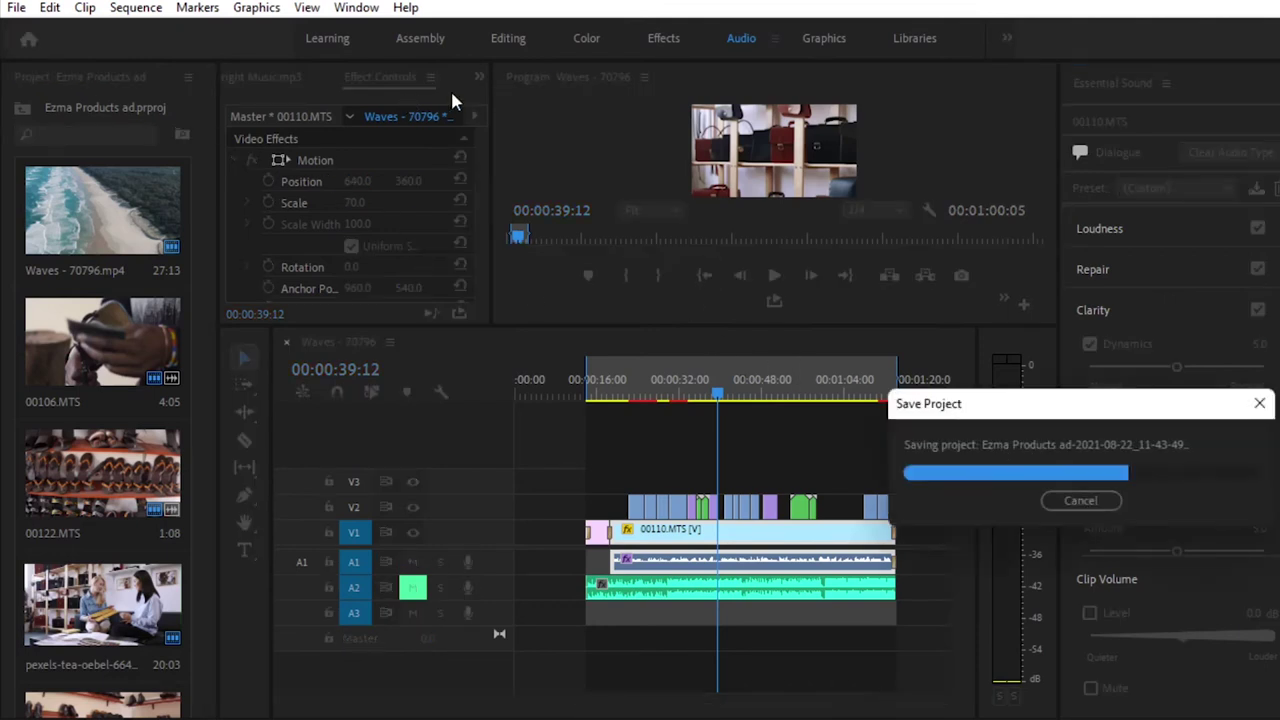
drag(359, 327, 359, 474)
Cut the dialogue Graphic Equalizer's >16kHz band to -24 dB and audition it
drag(478, 209, 483, 377)
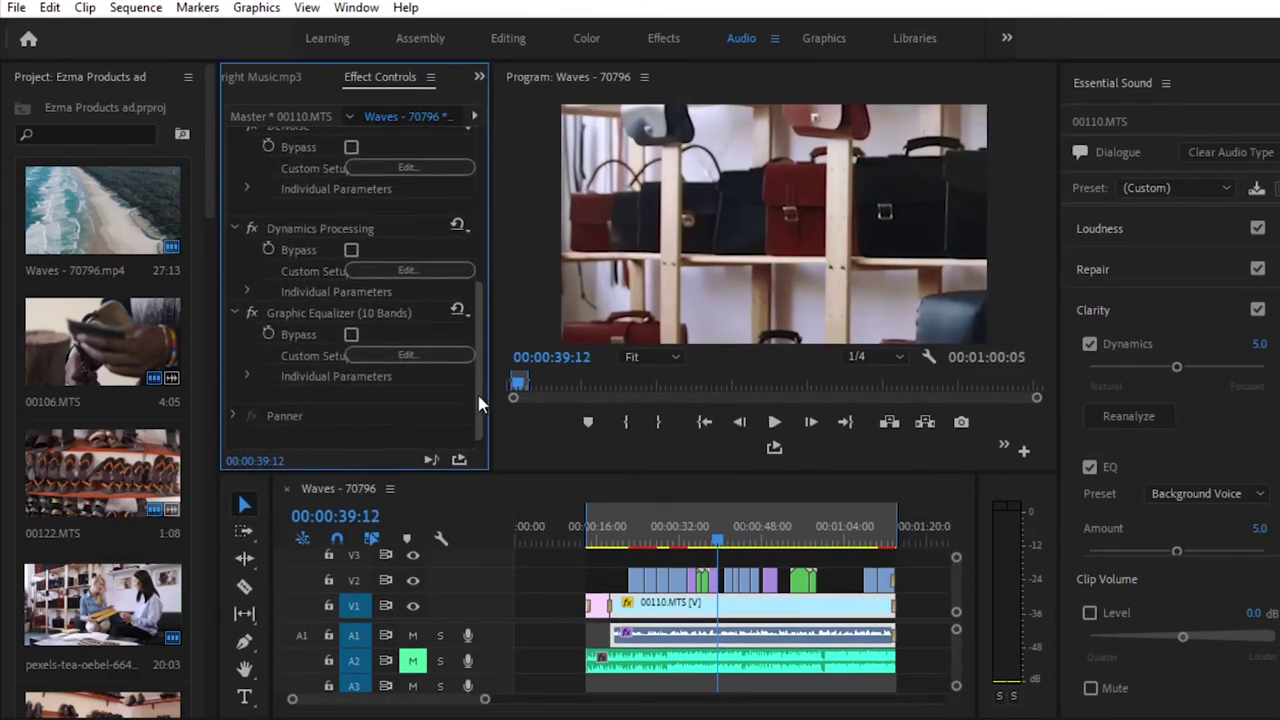
click(410, 357)
drag(748, 180, 528, 98)
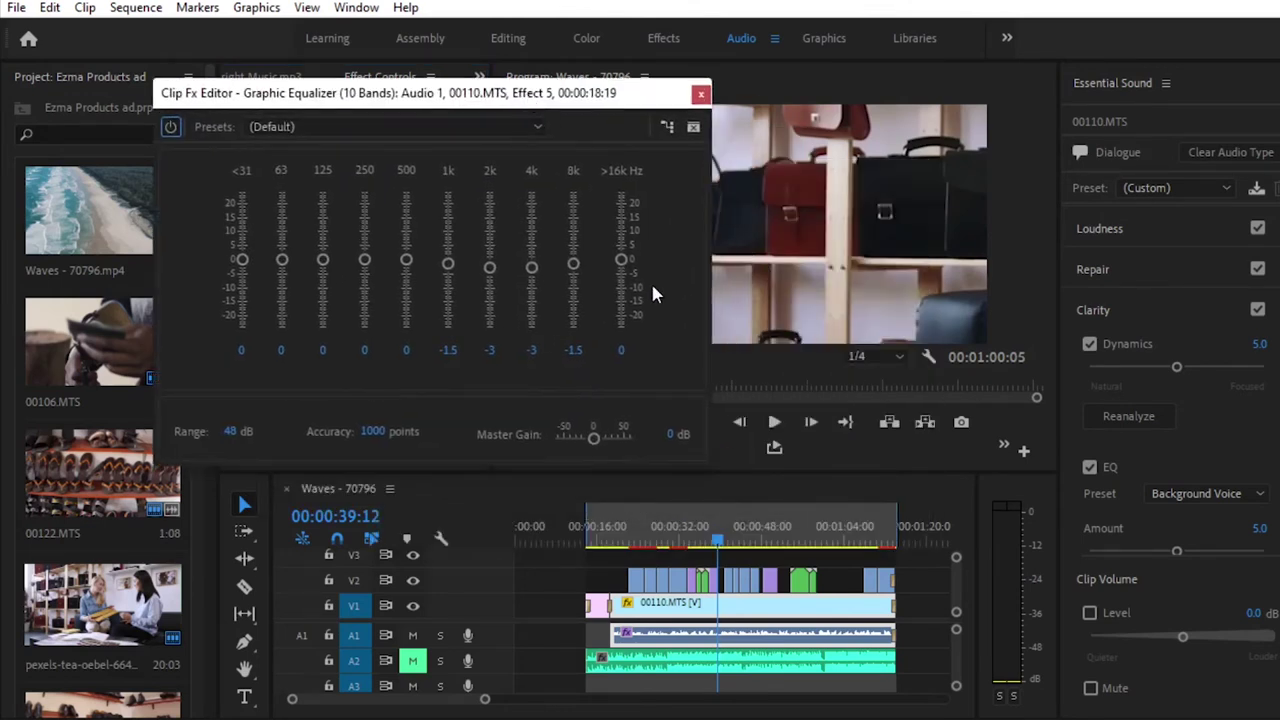
drag(622, 262, 615, 355)
key(space)
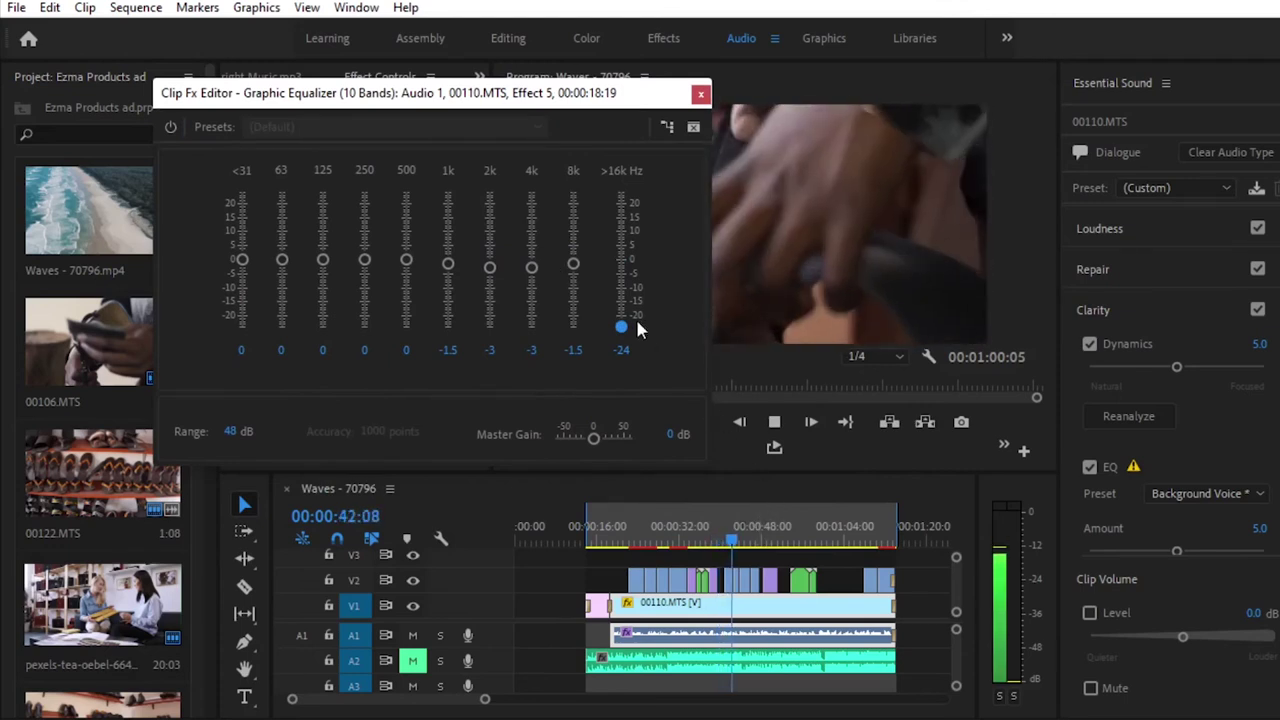
key(space)
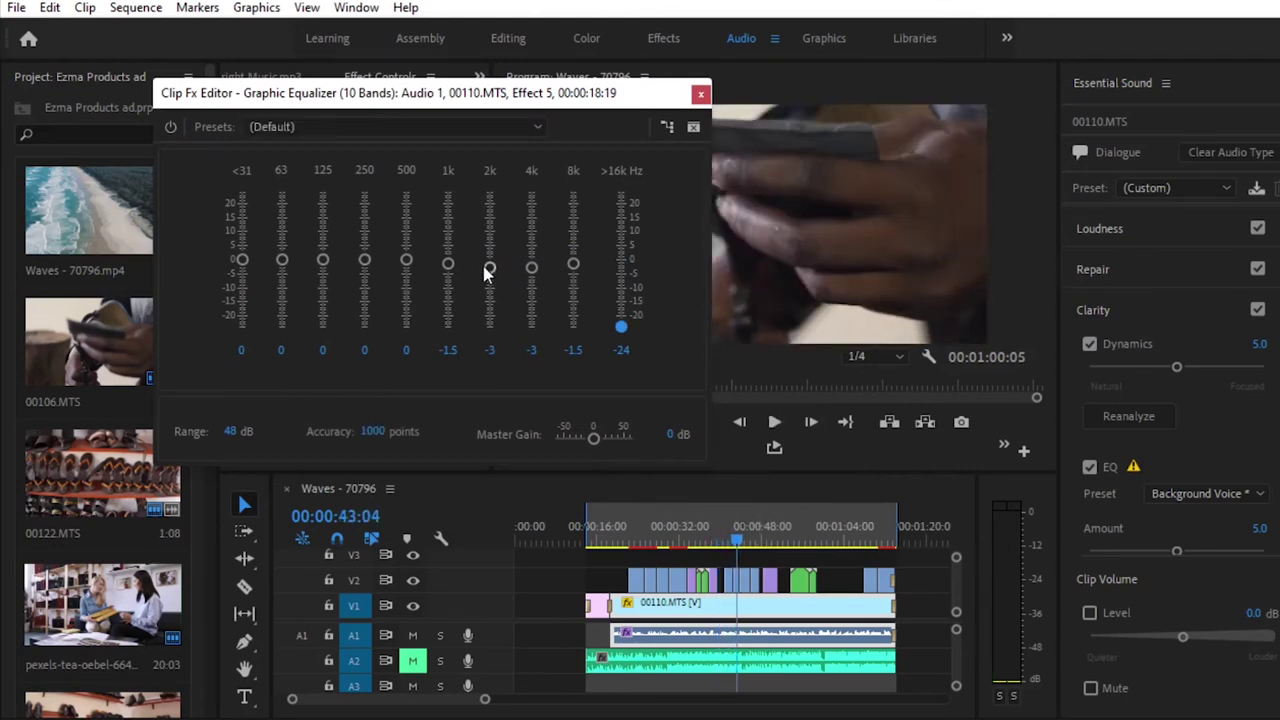
Set the equalizer's 2k band to -10 dB, auditioning the change
click(490, 194)
key(space)
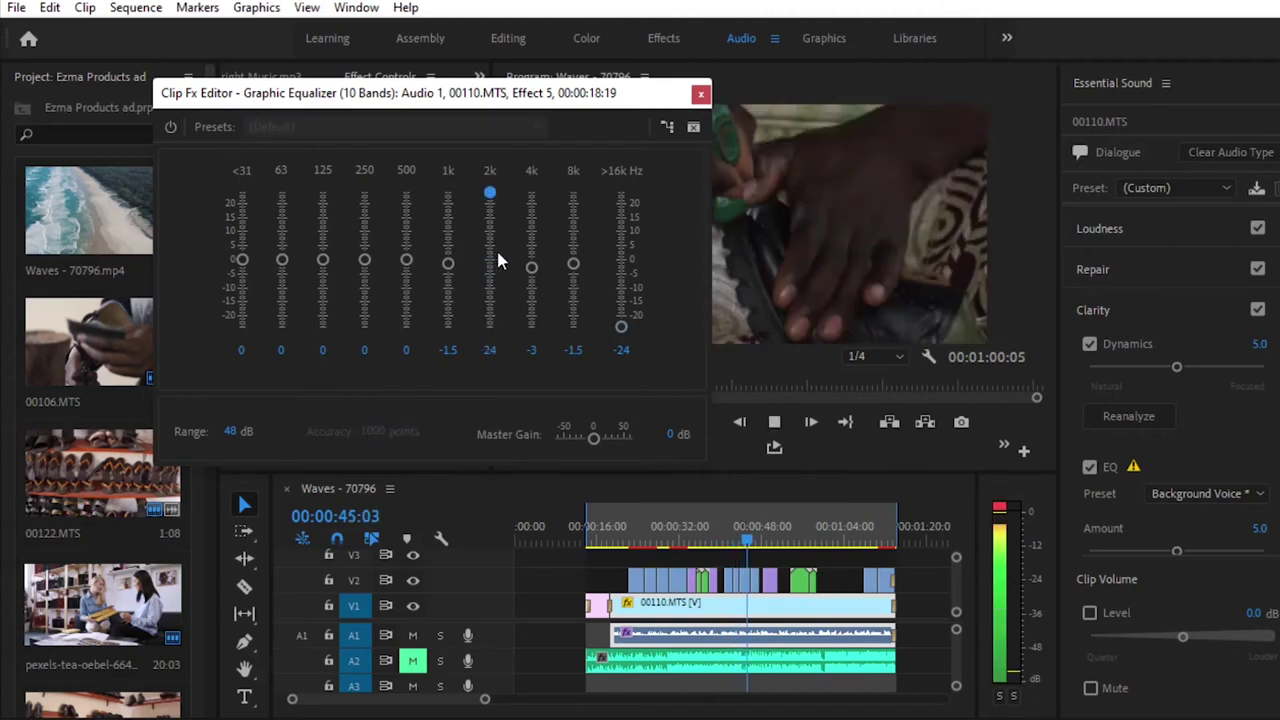
key(space)
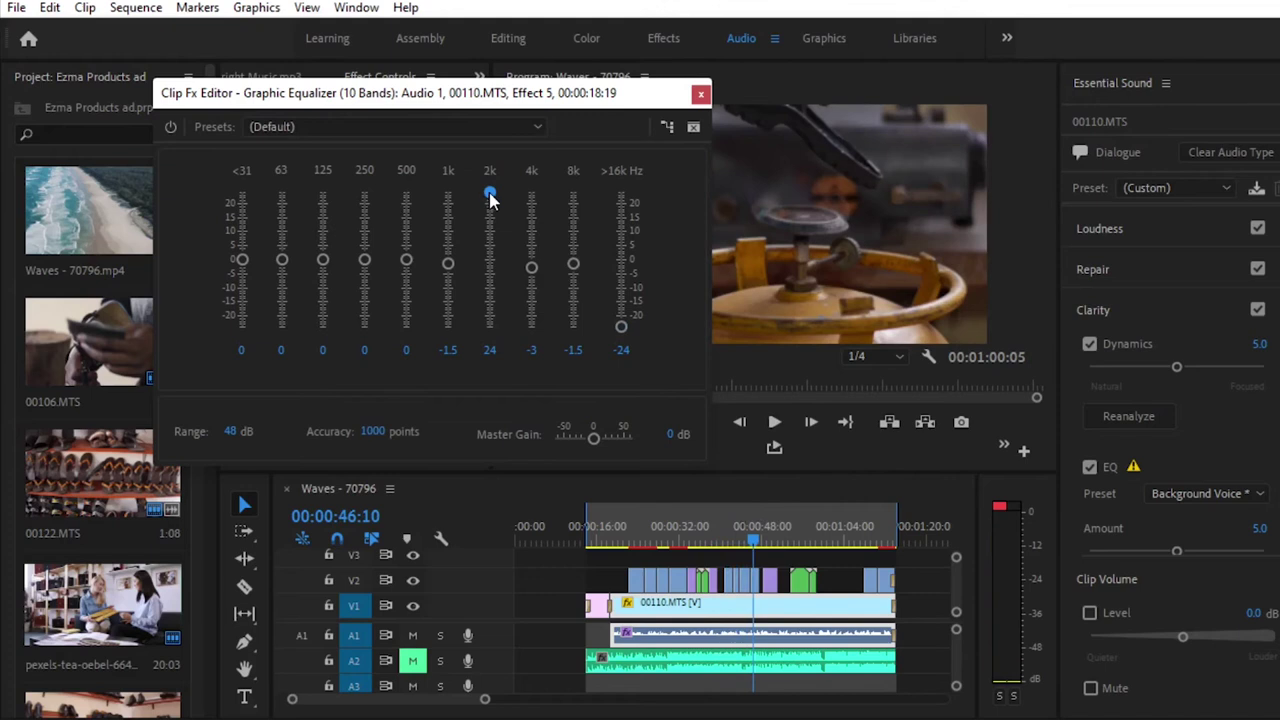
drag(489, 201, 500, 276)
click(492, 351)
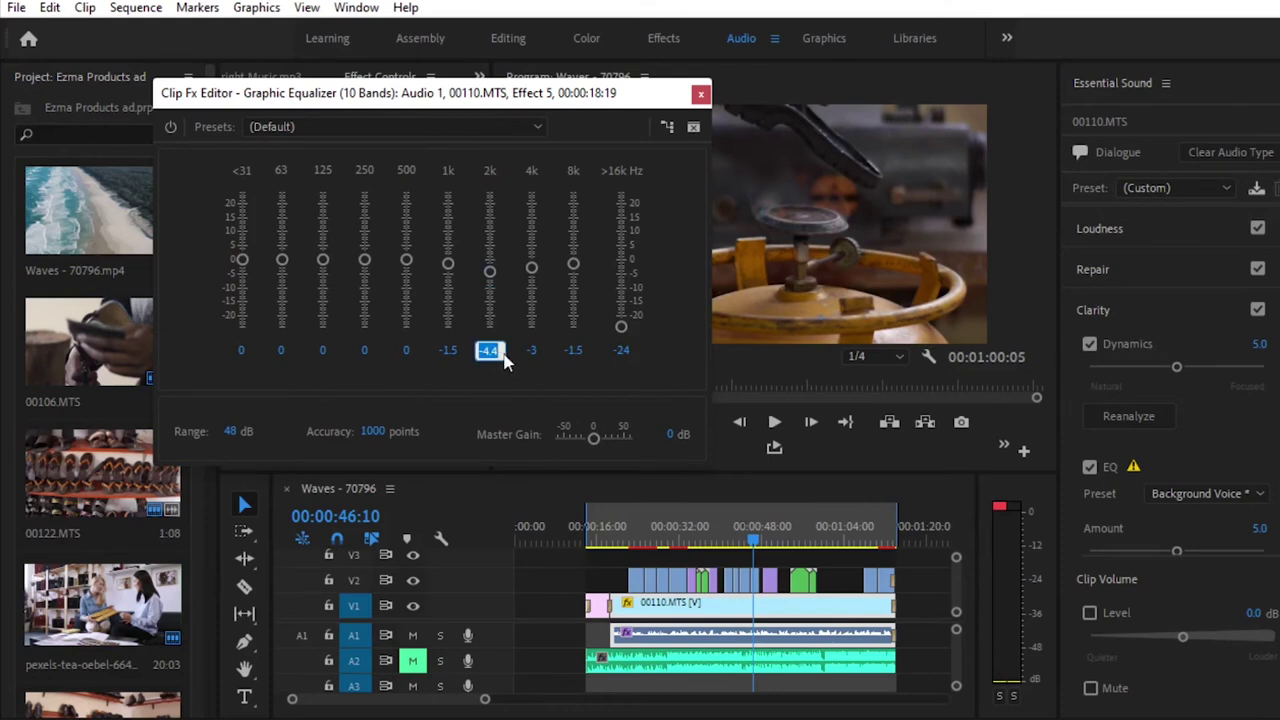
text(101)
key(Return)
key(space)
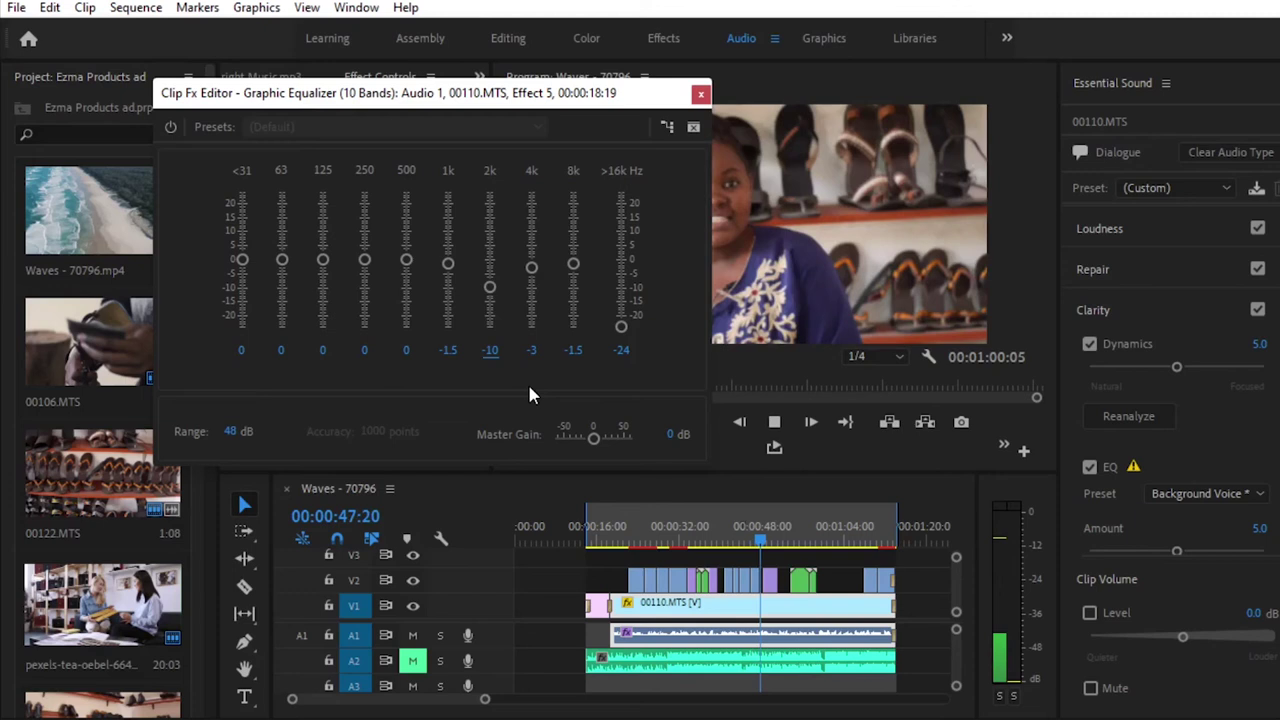
key(space)
Boost the lowest bands to 4 dB at <31 Hz and 1.8 dB at 63 Hz
drag(240, 261, 283, 258)
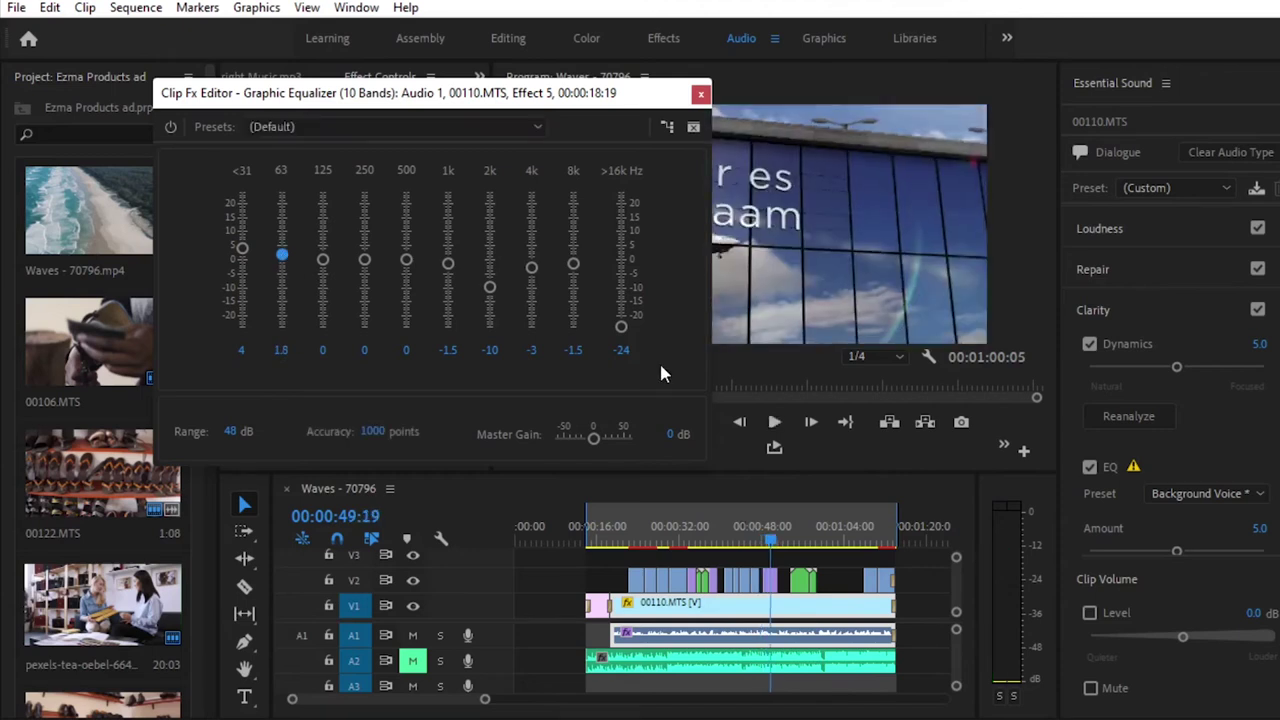
click(701, 96)
key(space)
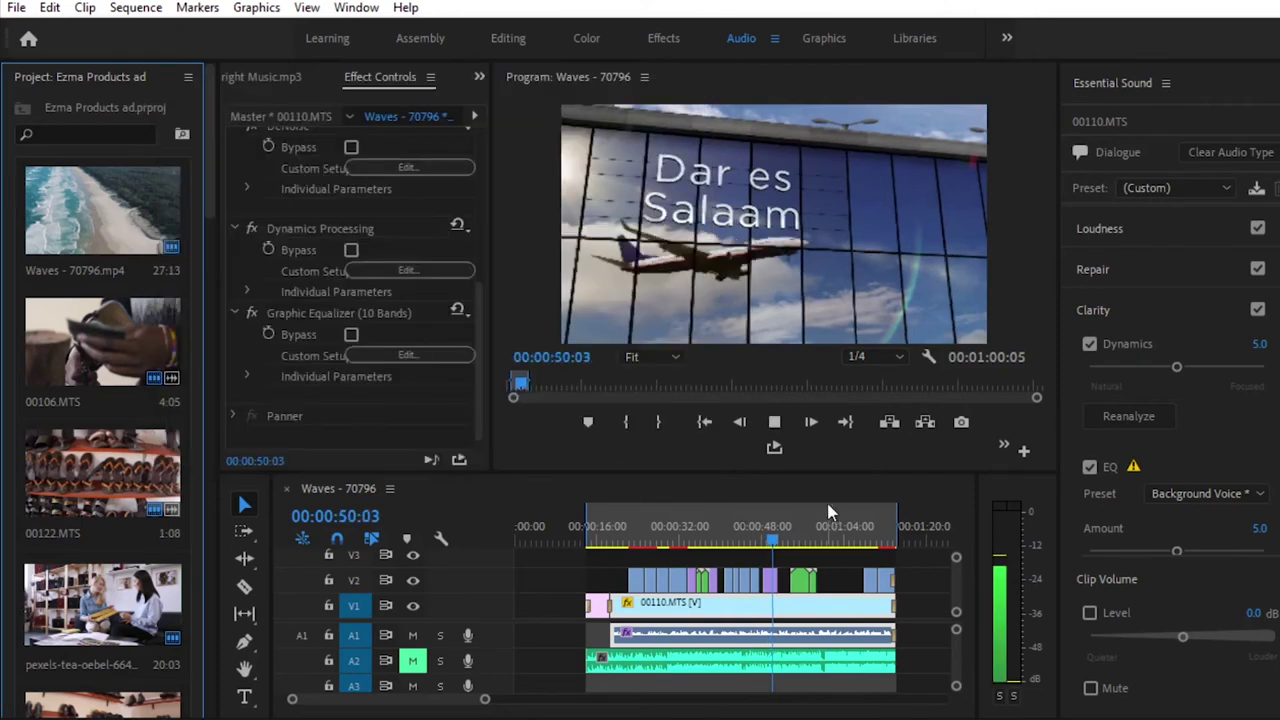
In the Effects workspace, find Hard Limiter with 'limi' and apply it to the 00110.MTS audio
key(space)
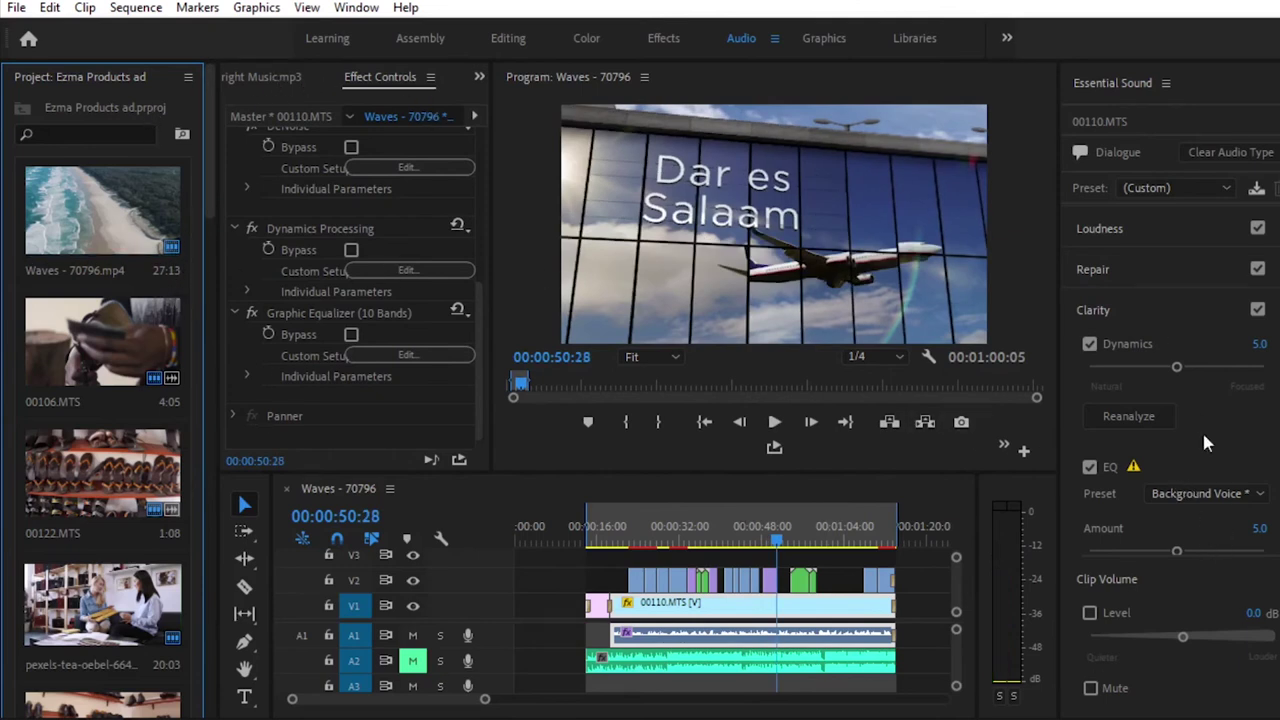
click(664, 38)
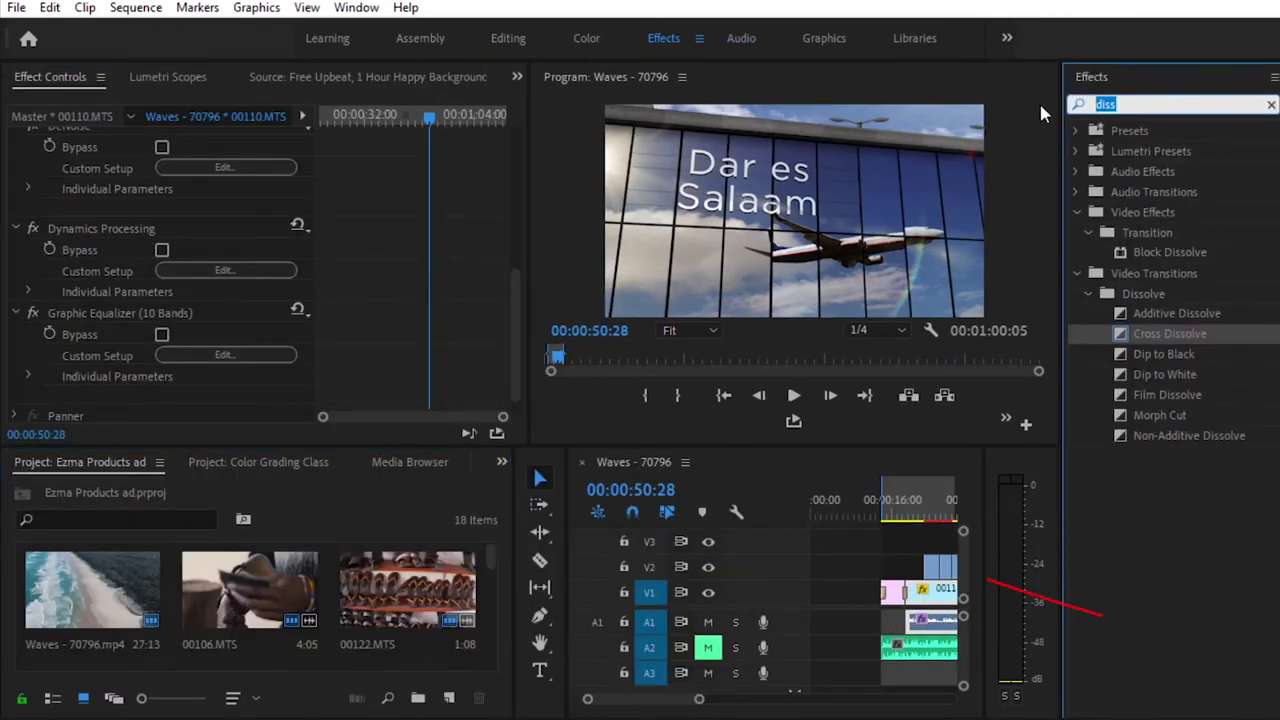
text(limi)
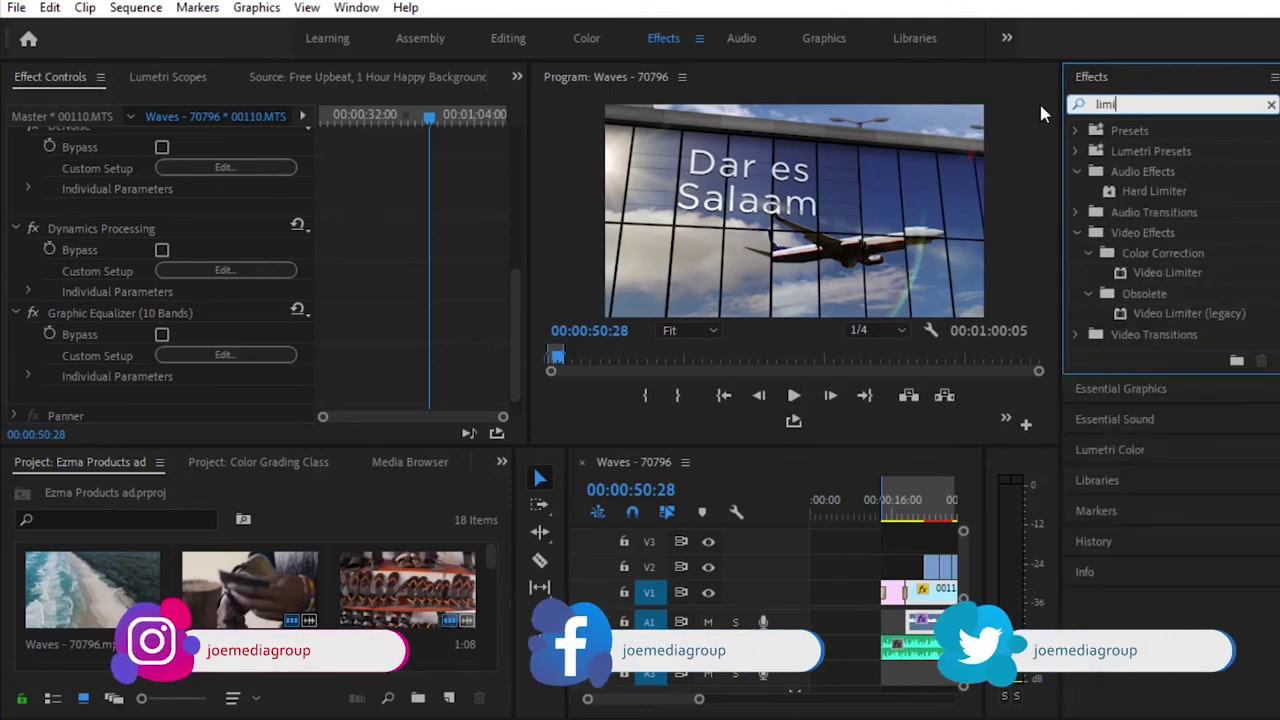
click(1150, 195)
drag(1150, 195, 928, 625)
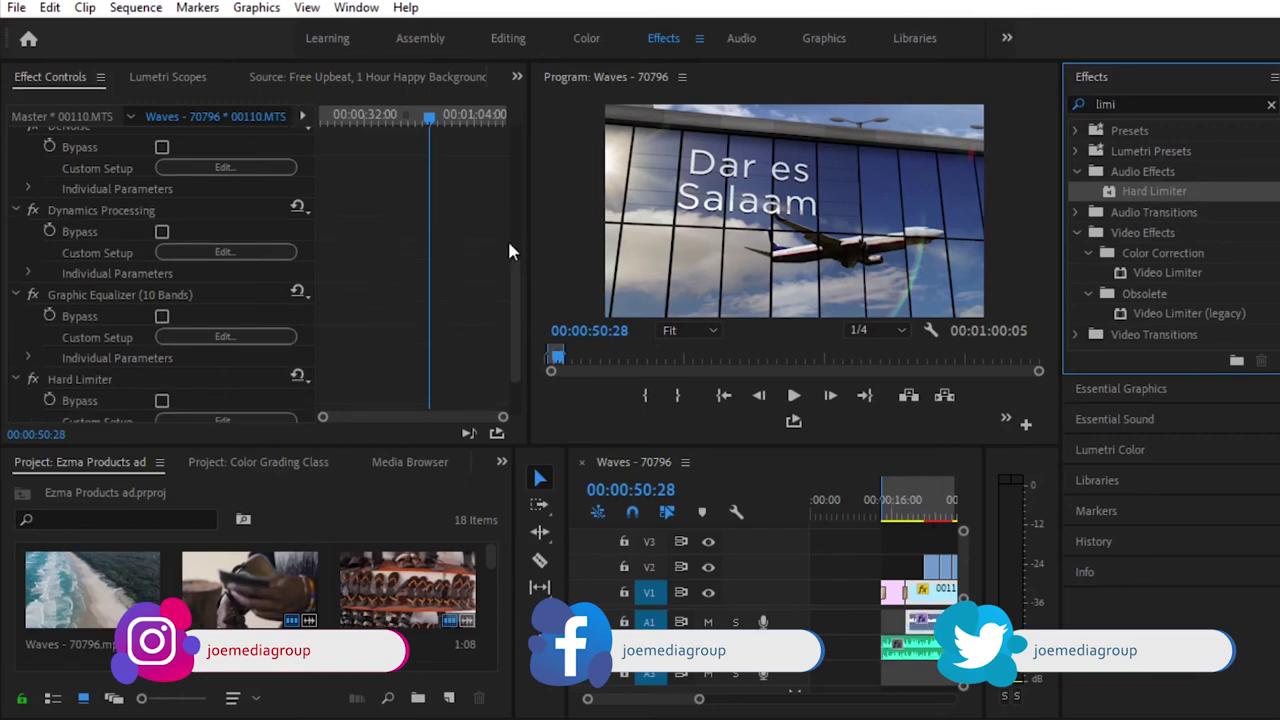
Give the Hard Limiter the Limit to -1dB preset and preview the result
scroll(510, 260, down, 2)
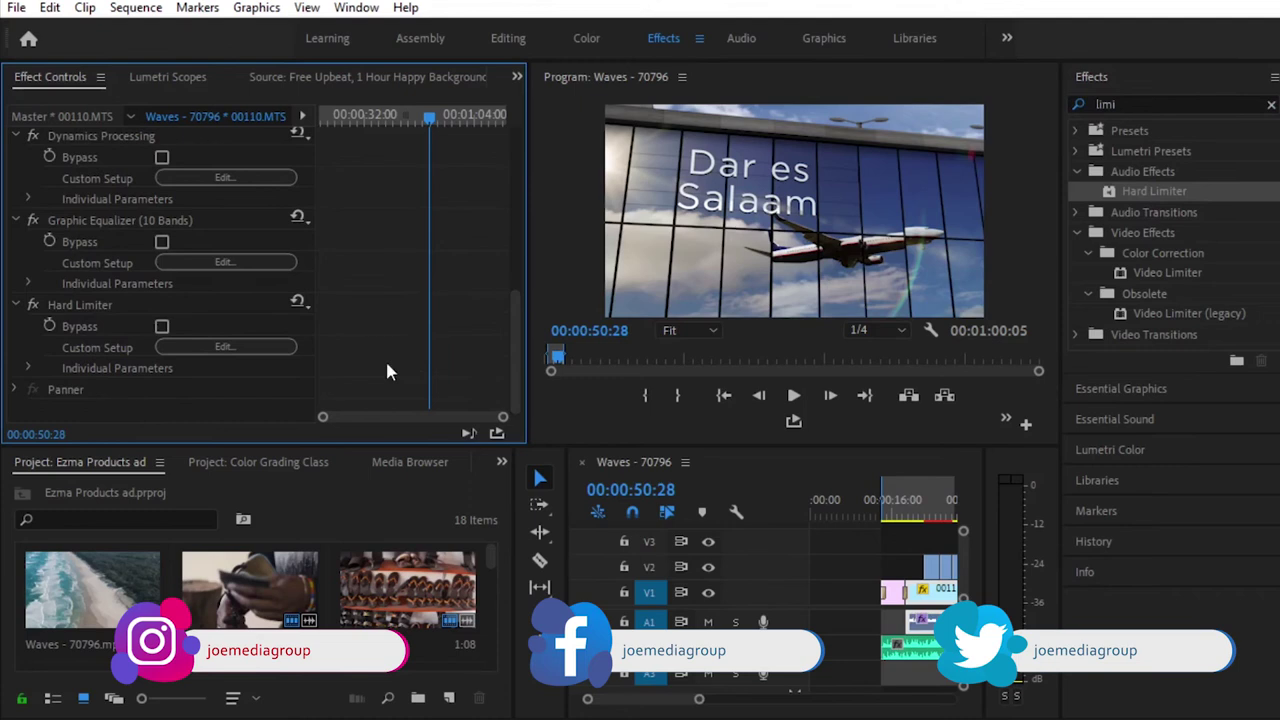
click(222, 348)
click(649, 264)
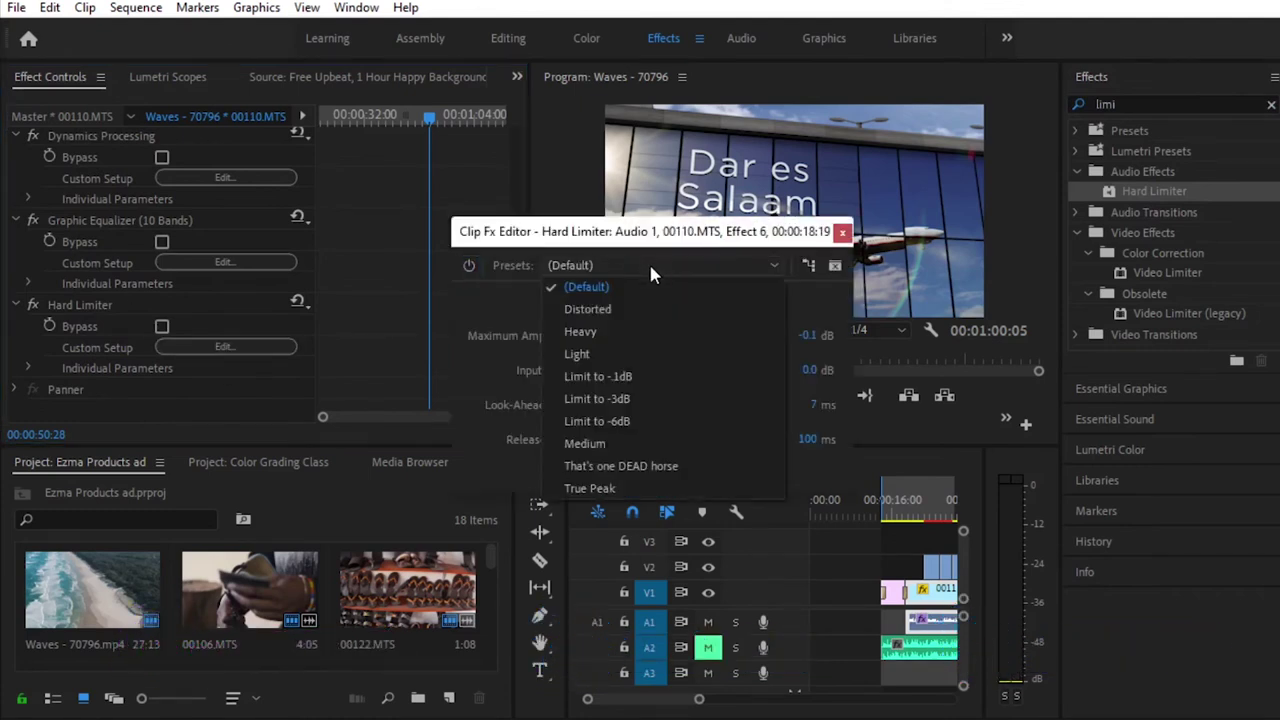
click(646, 378)
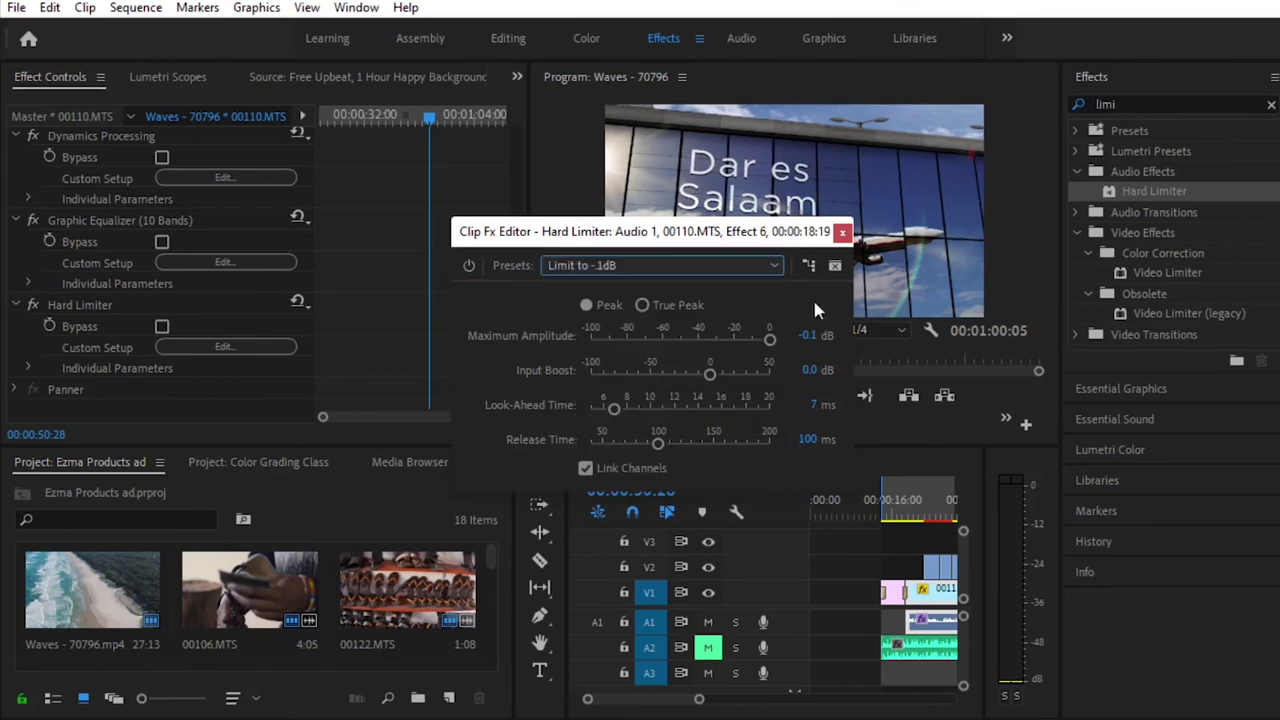
click(843, 233)
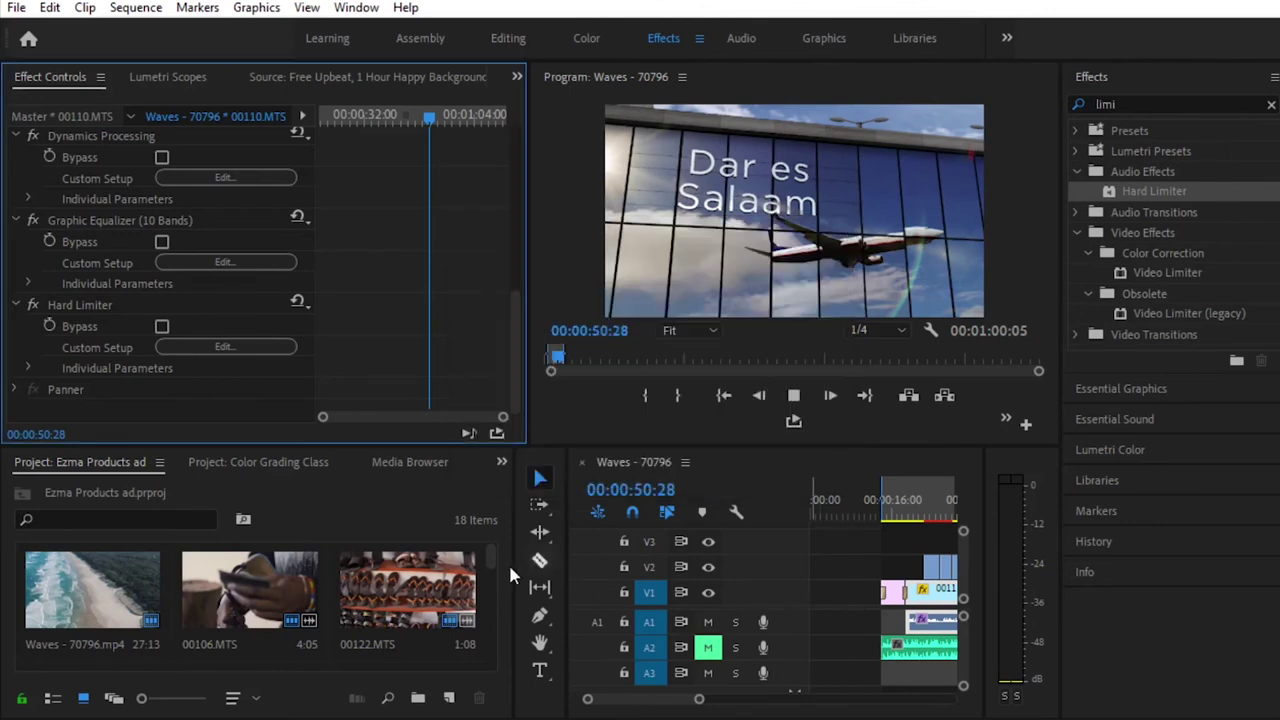
key(space)
drag(566, 566, 335, 566)
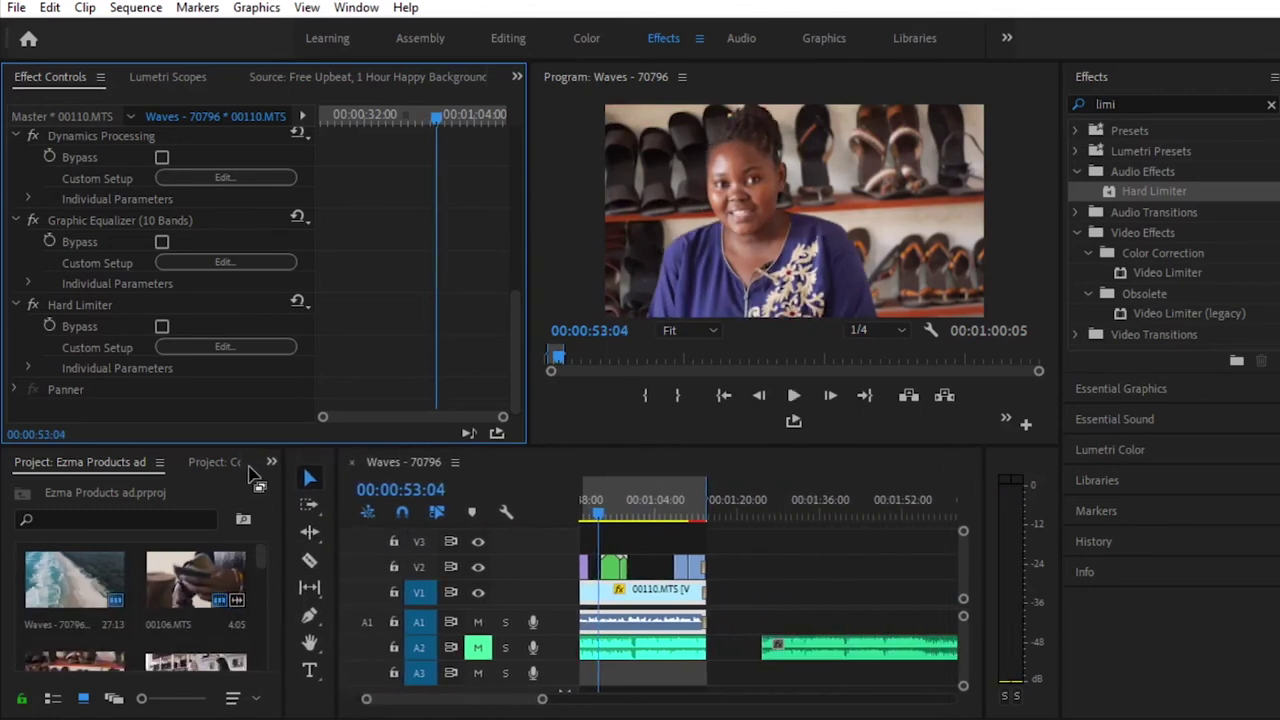
Search the Effects panel for 'fill' and play part of the sequence
click(271, 462)
click(1155, 104)
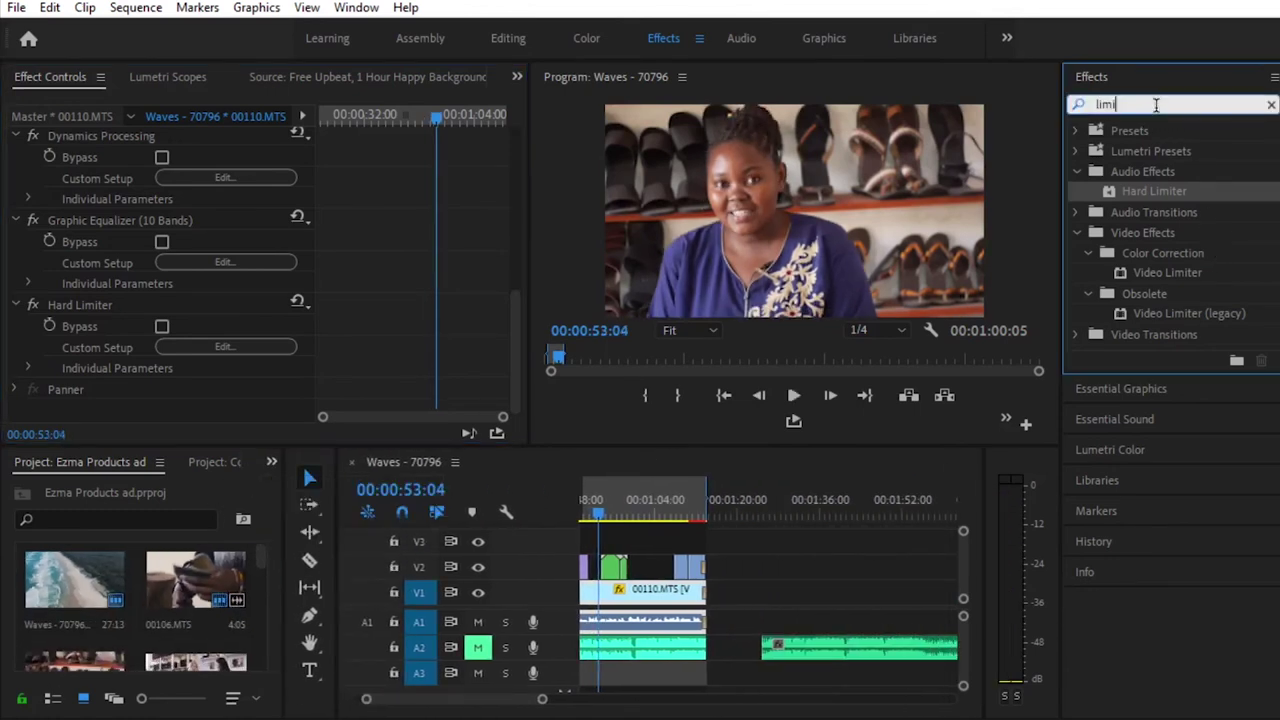
text(fill)
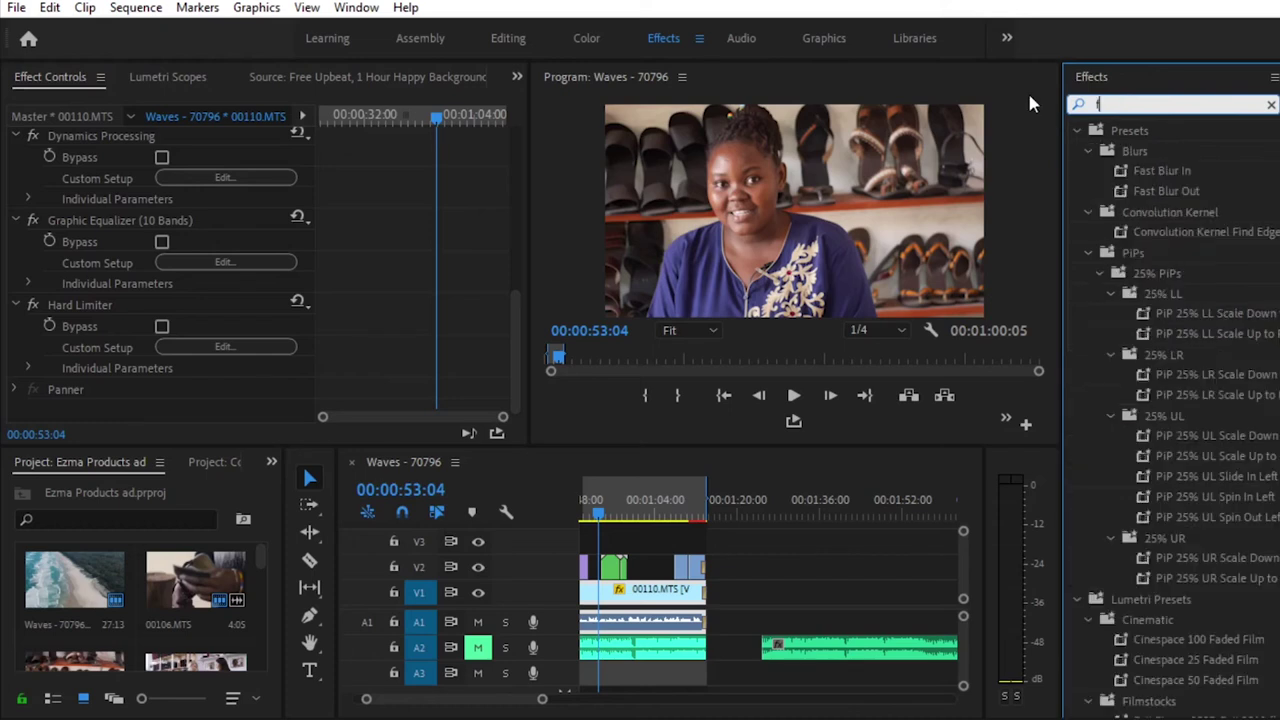
click(868, 575)
key(space)
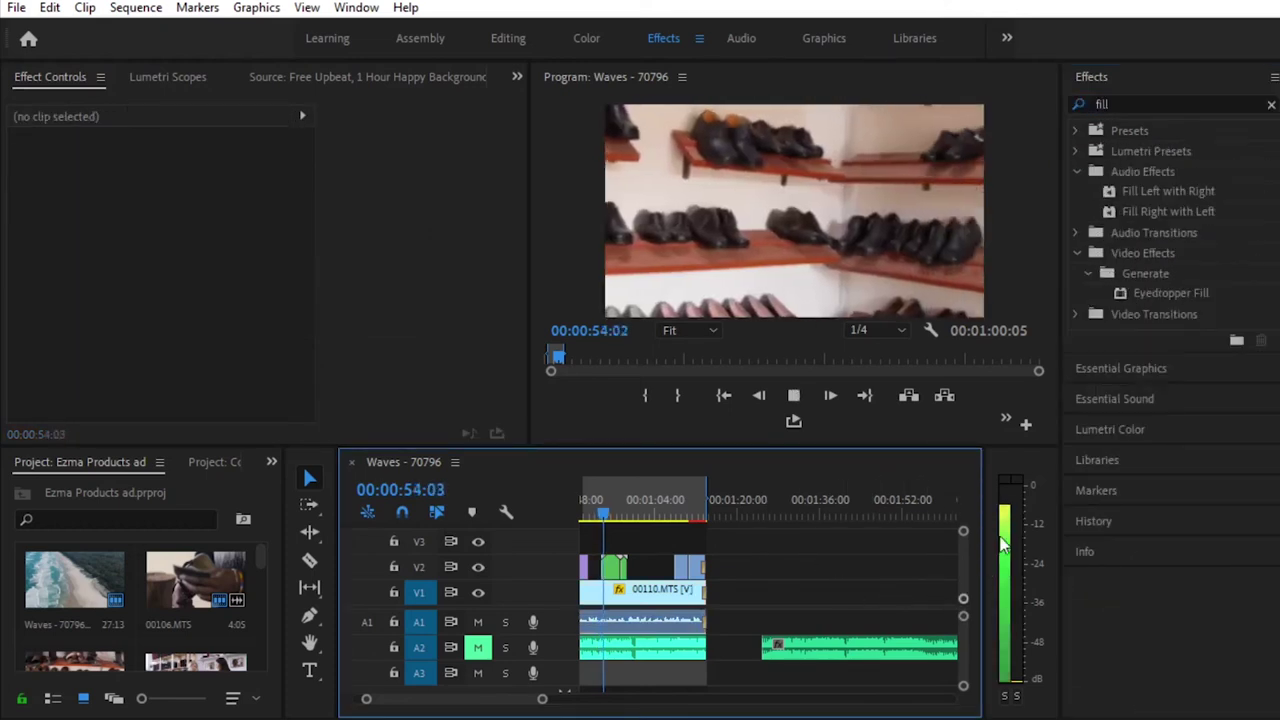
key(space)
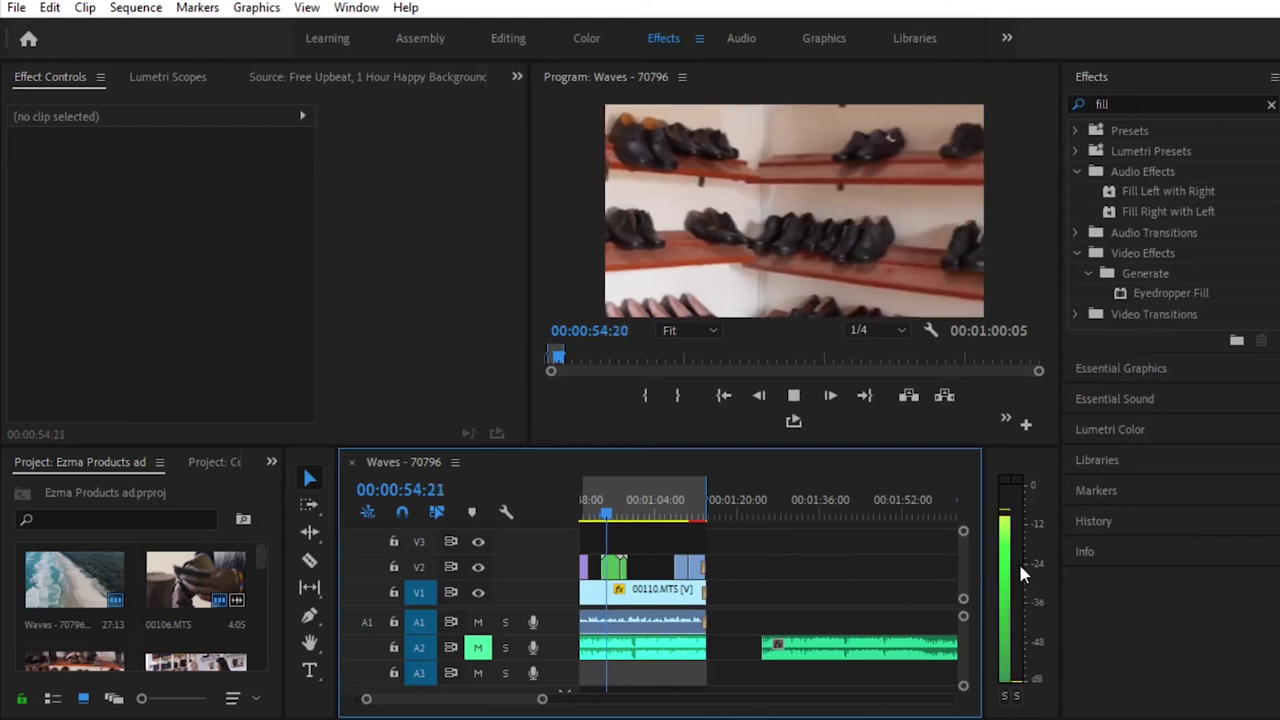
key(space)
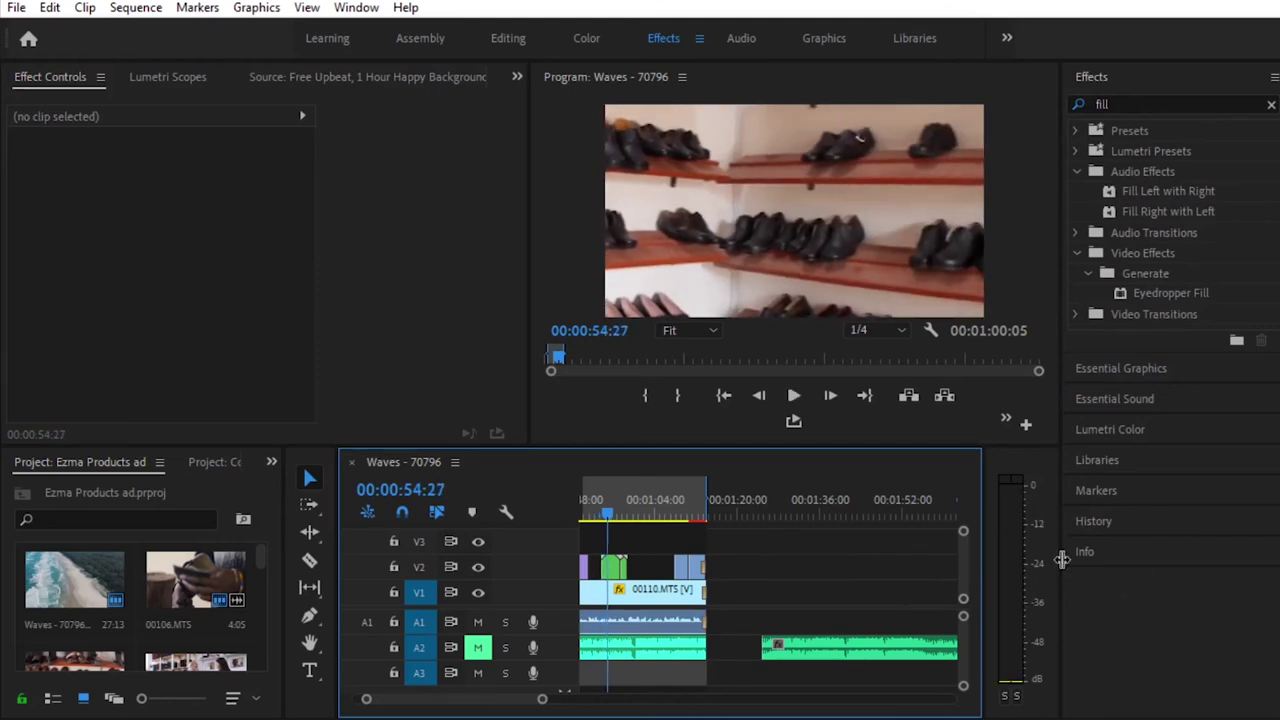
key(space)
key(space)
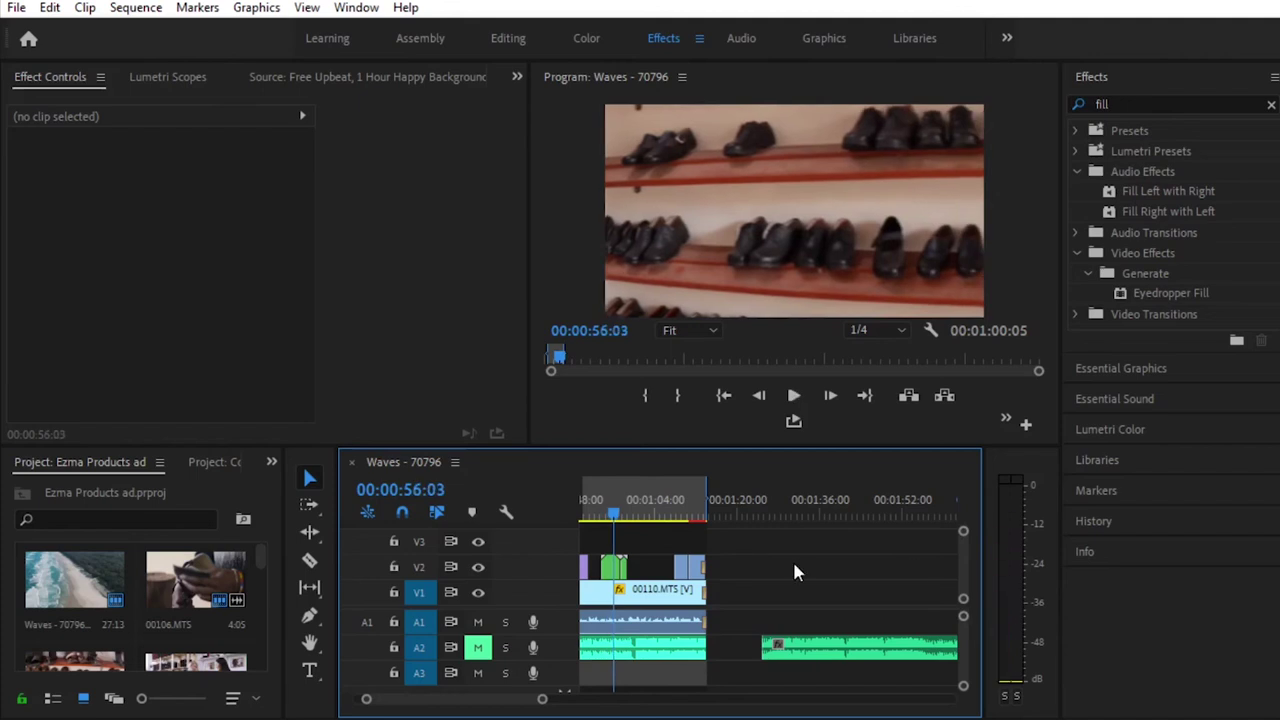
Apply Fill Right with Left to the 00110.MTS audio, fit the sequence, and select Free Upbeat
click(648, 598)
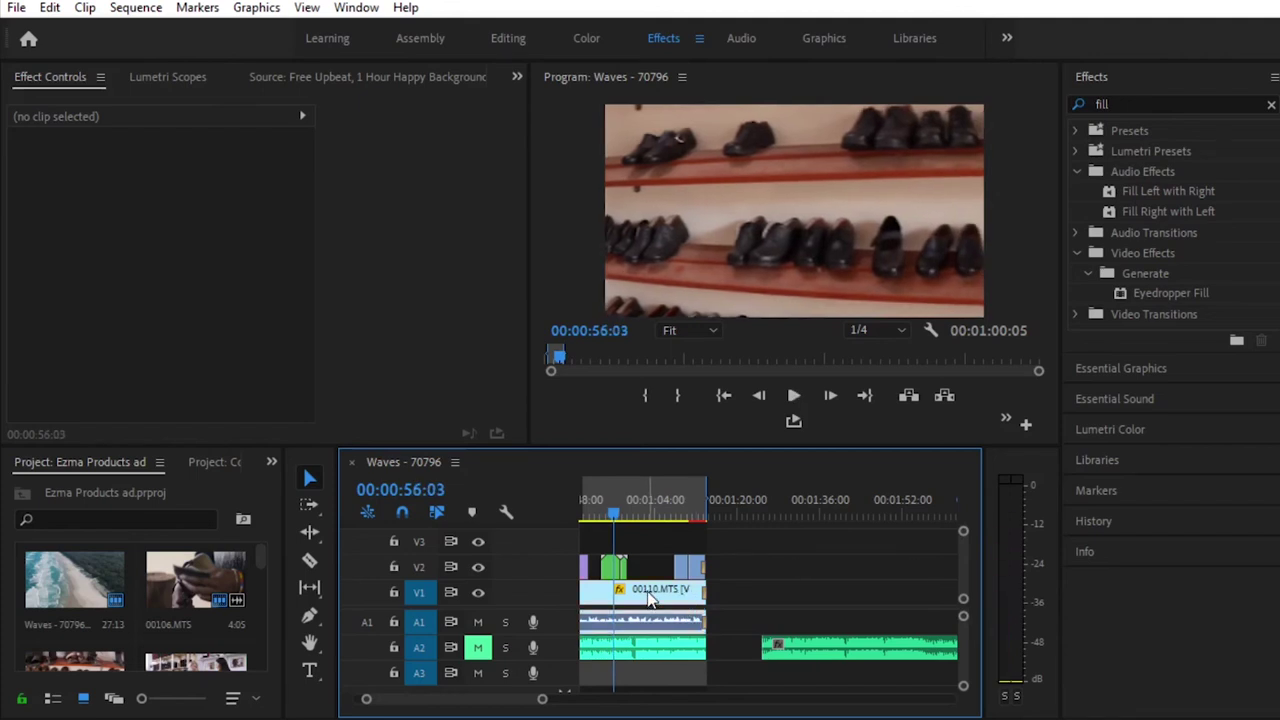
click(1173, 206)
drag(643, 601, 658, 624)
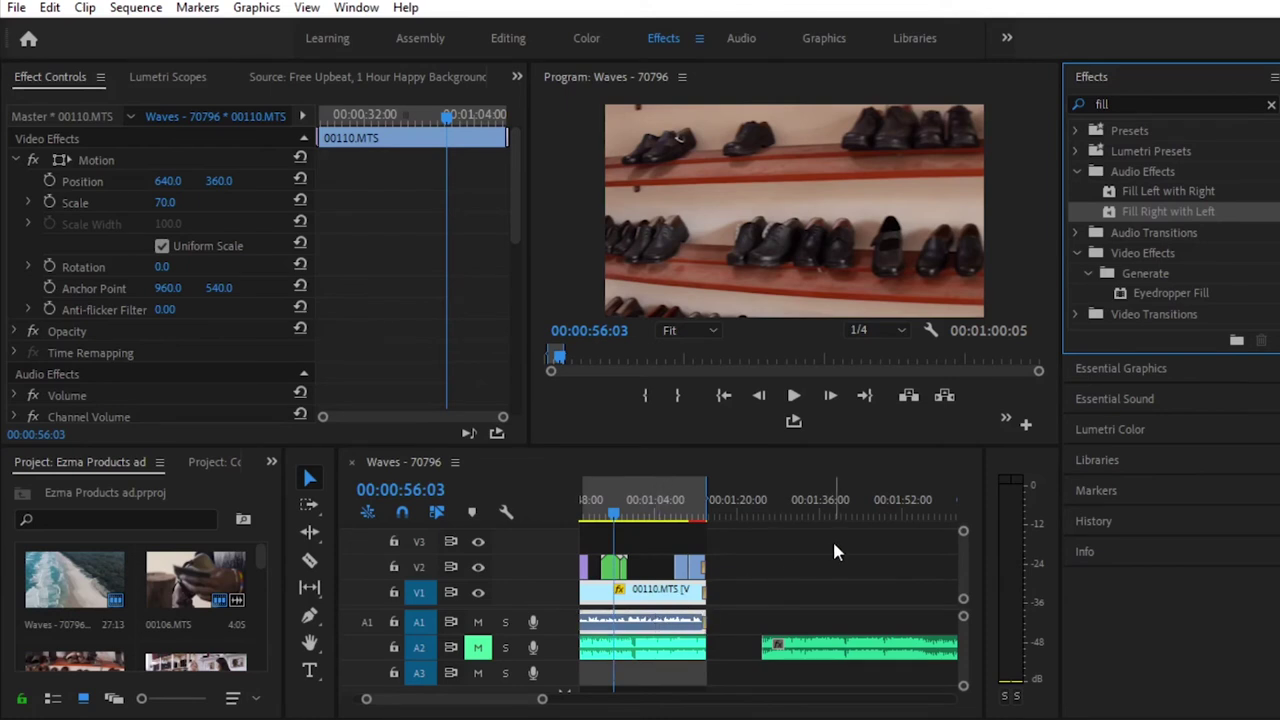
key(space)
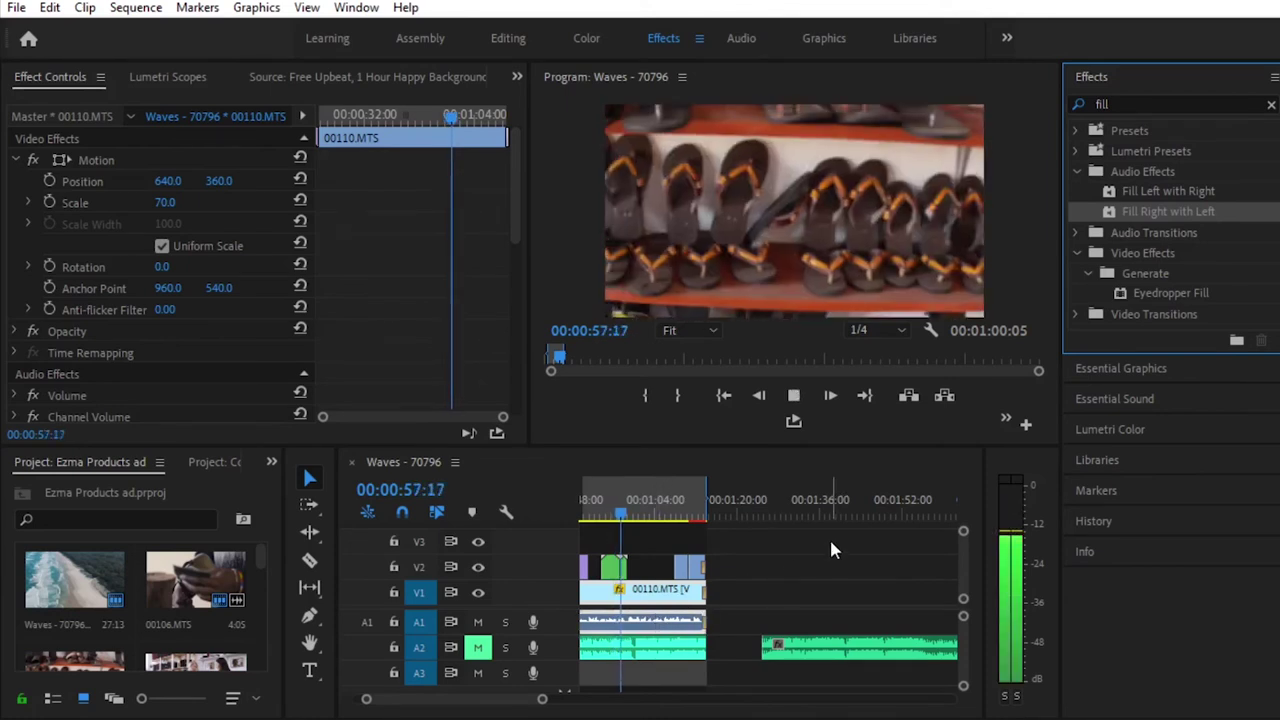
key(space)
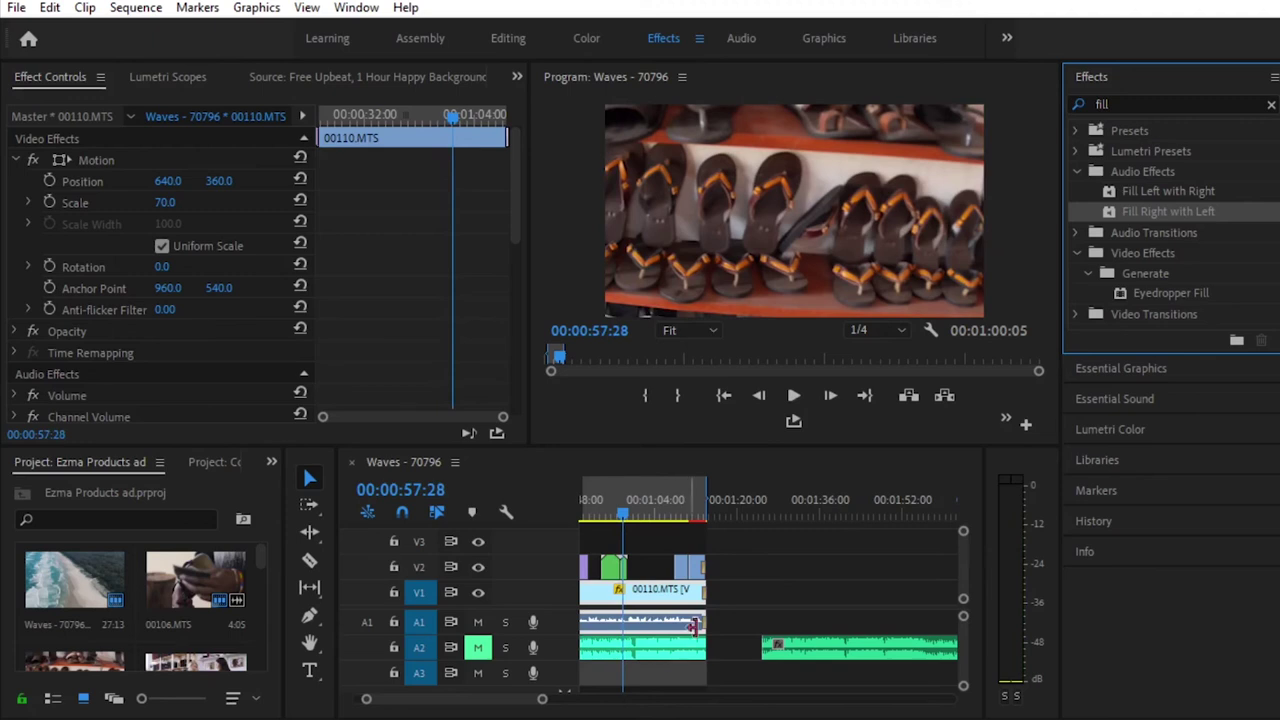
double_click(485, 700)
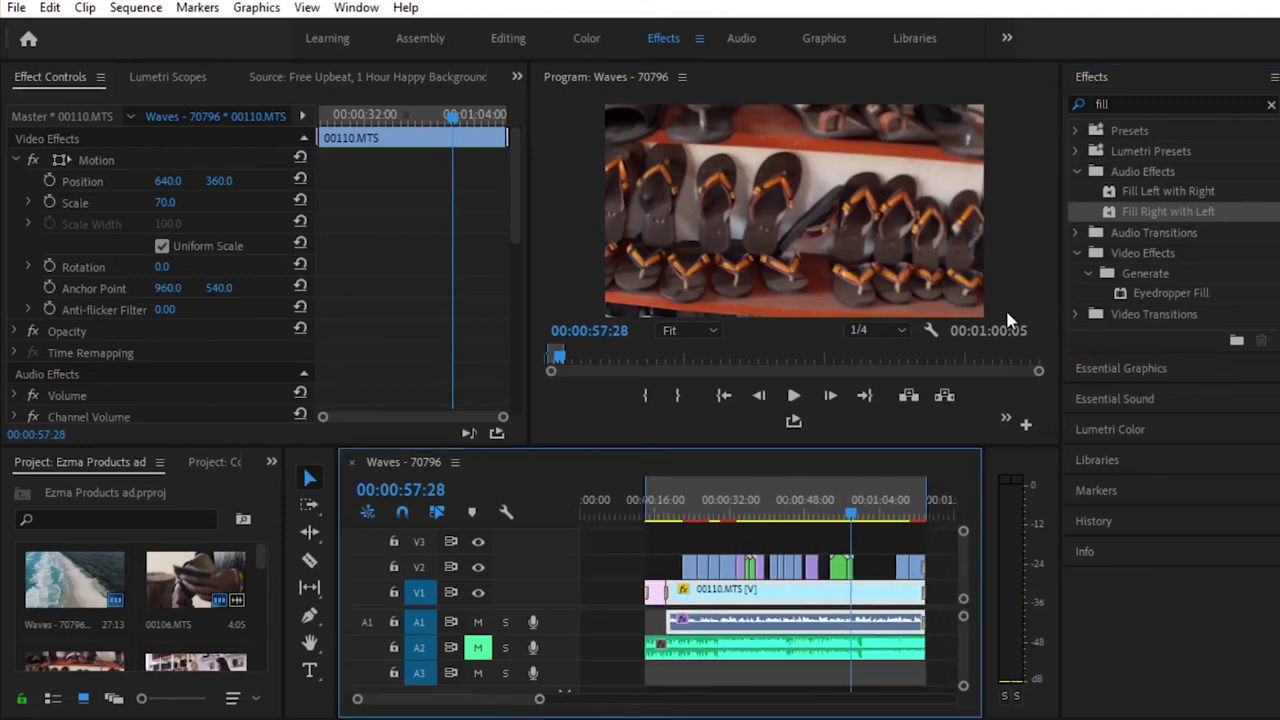
click(815, 647)
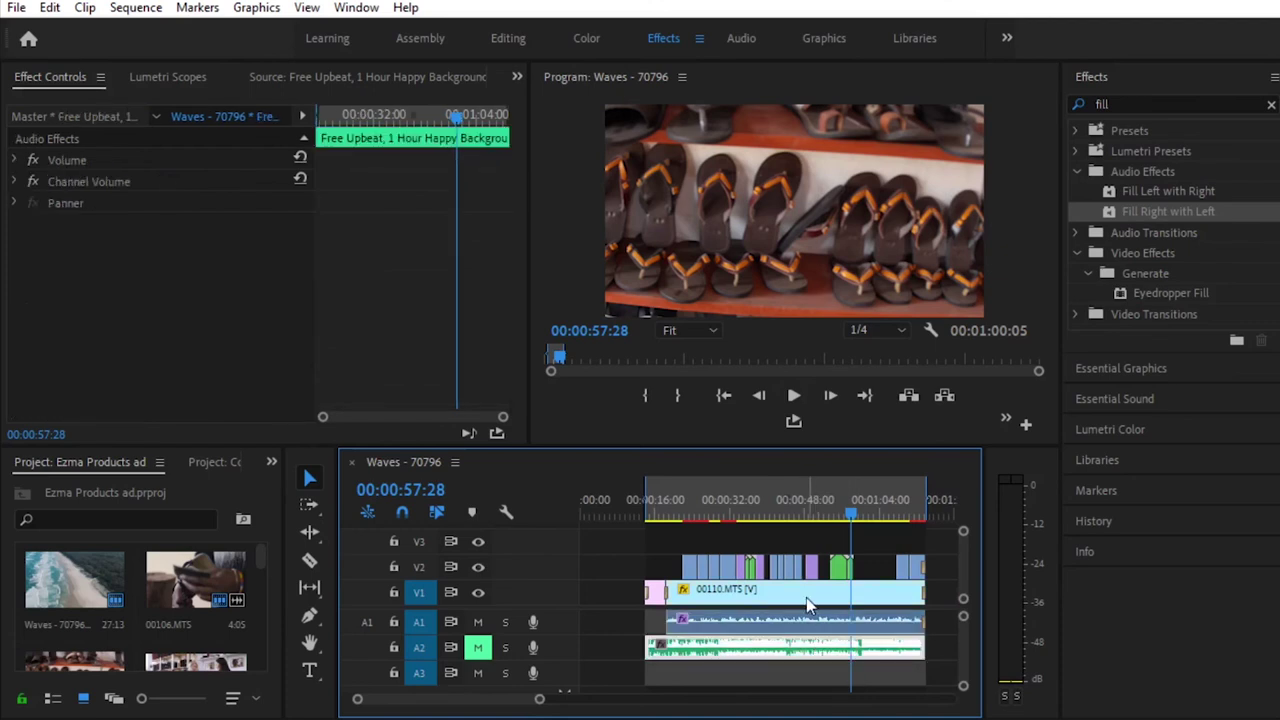
In Essential Sound, tag Free Upbeat as Music with the Balanced Background Music preset, then preview
click(743, 40)
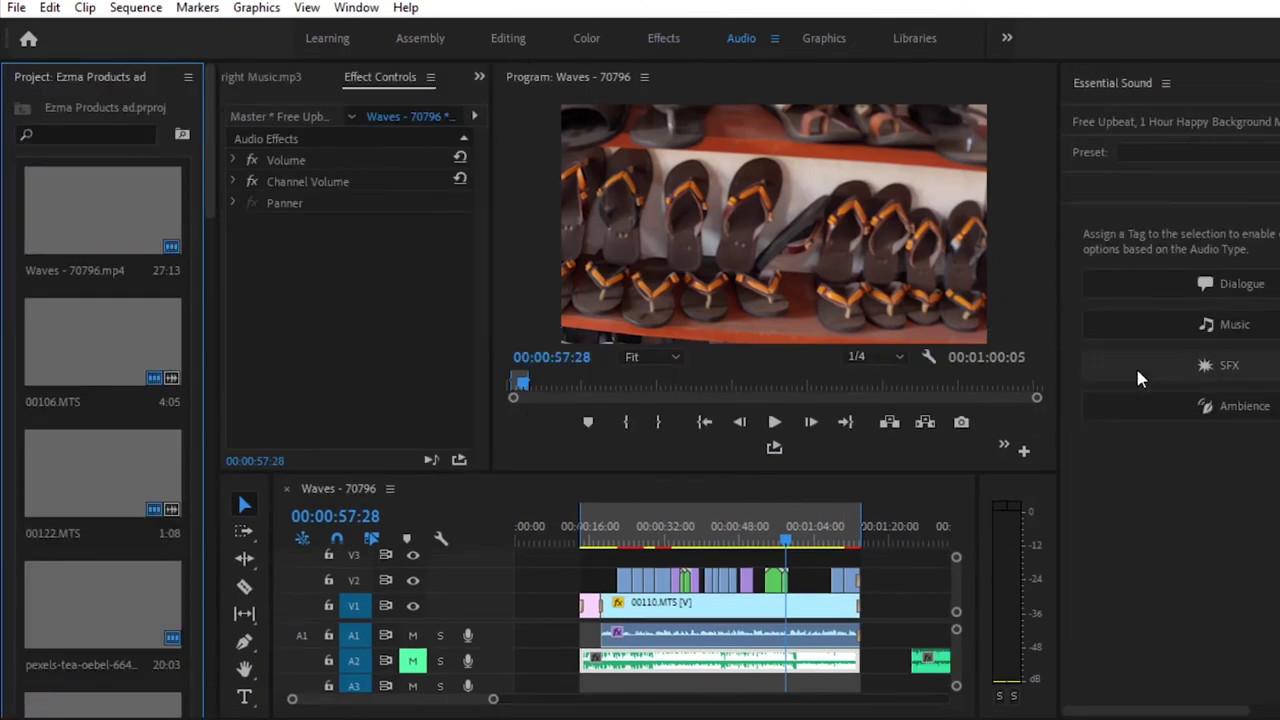
click(1214, 324)
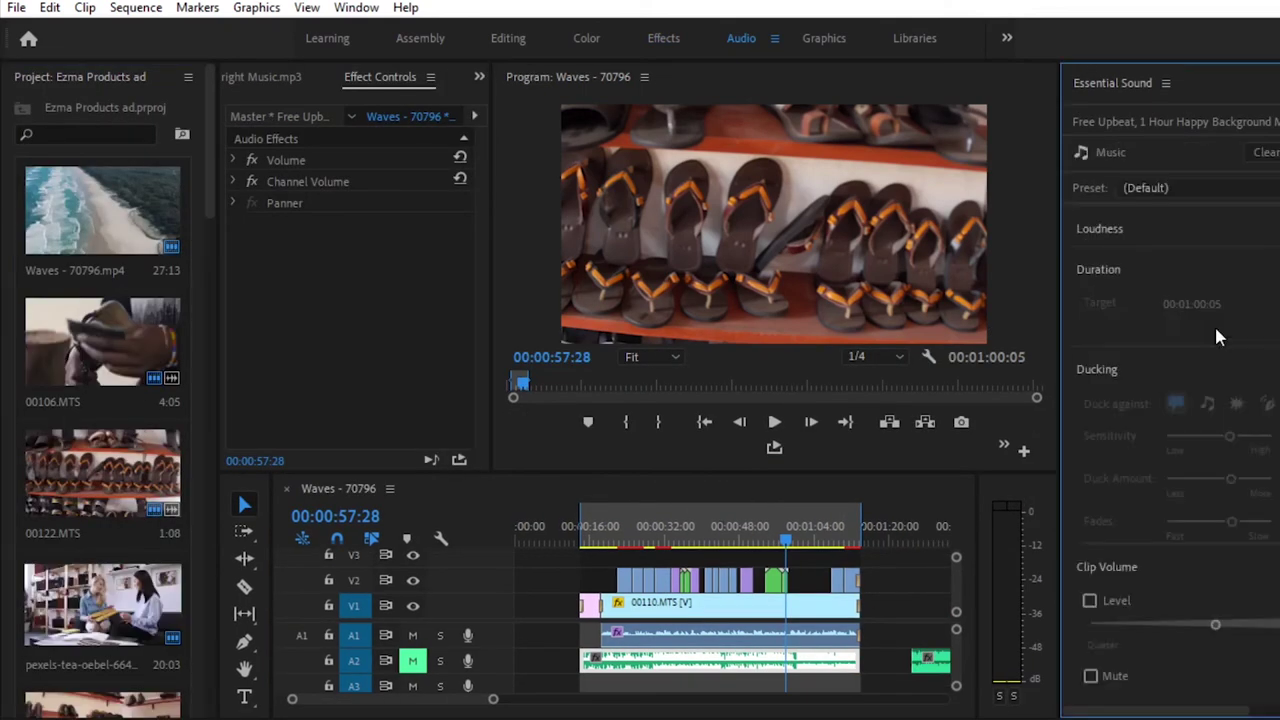
click(1188, 187)
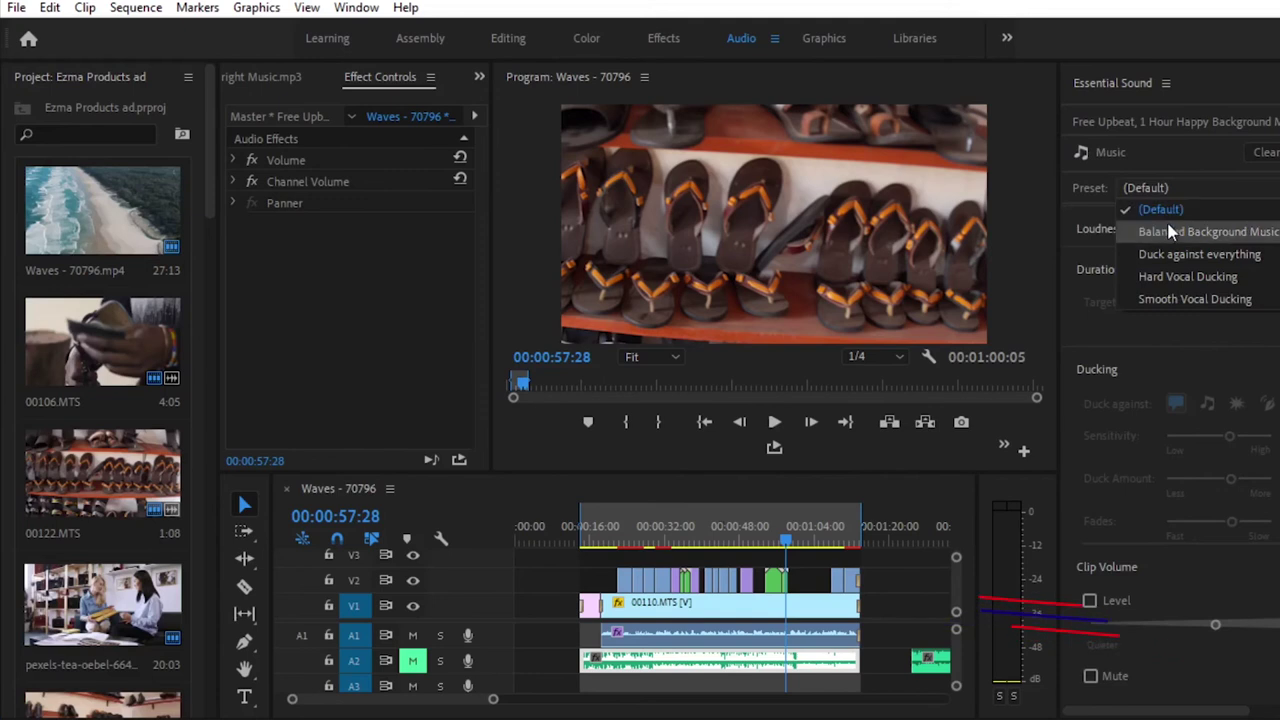
click(1230, 234)
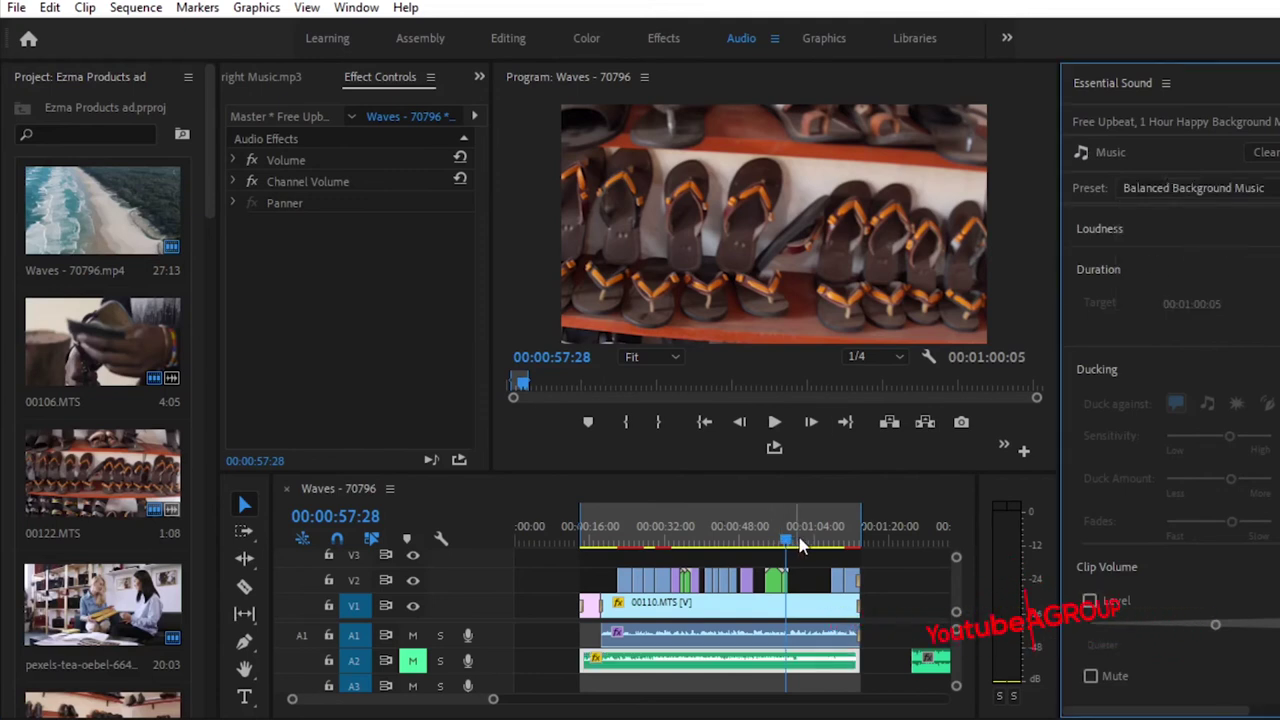
key(space)
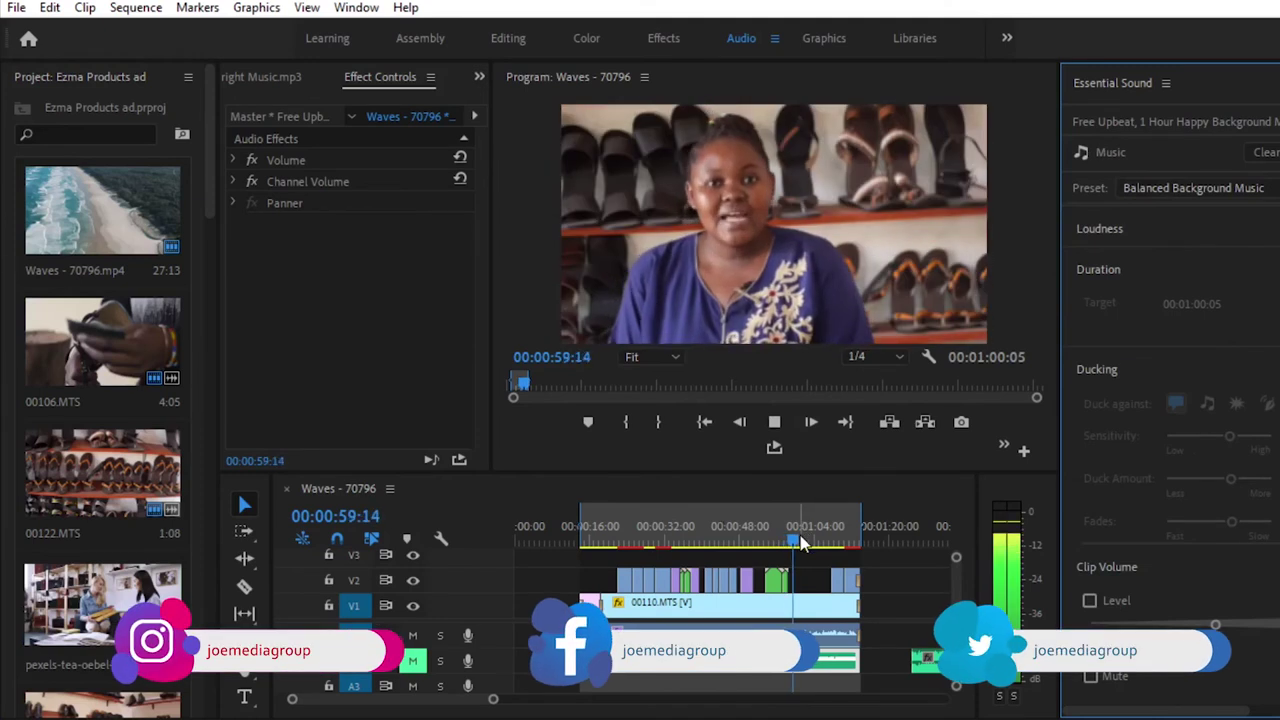
key(space)
click(414, 669)
key(space)
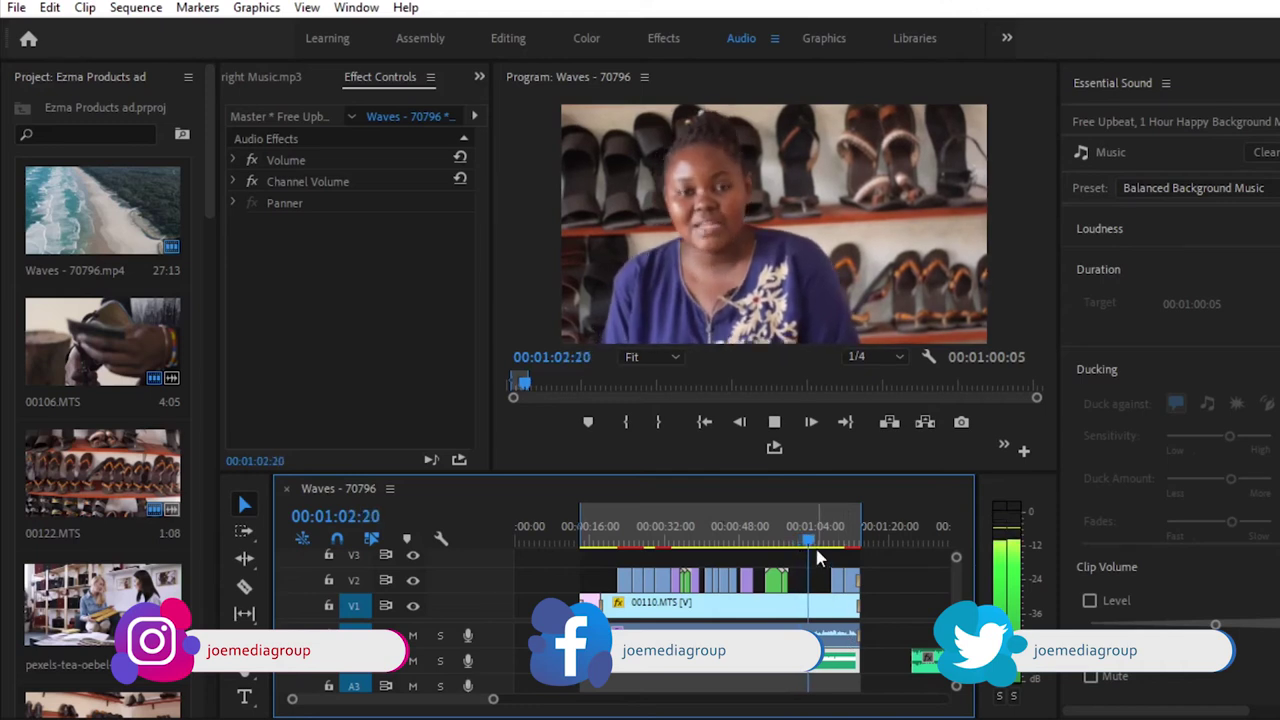
drag(551, 542, 582, 549)
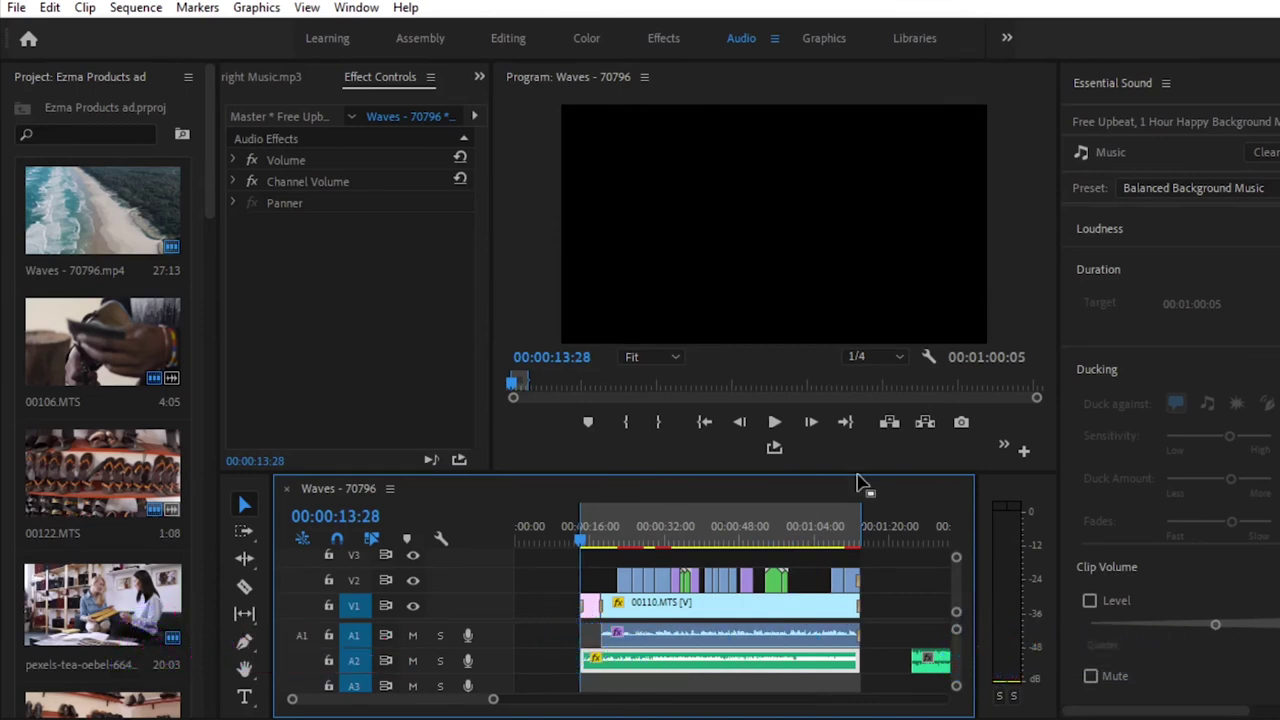
Drag the A2 music clip's volume rubber band down to about -1.62 dB and preview
drag(857, 475, 846, 227)
scroll(805, 594, up, 3)
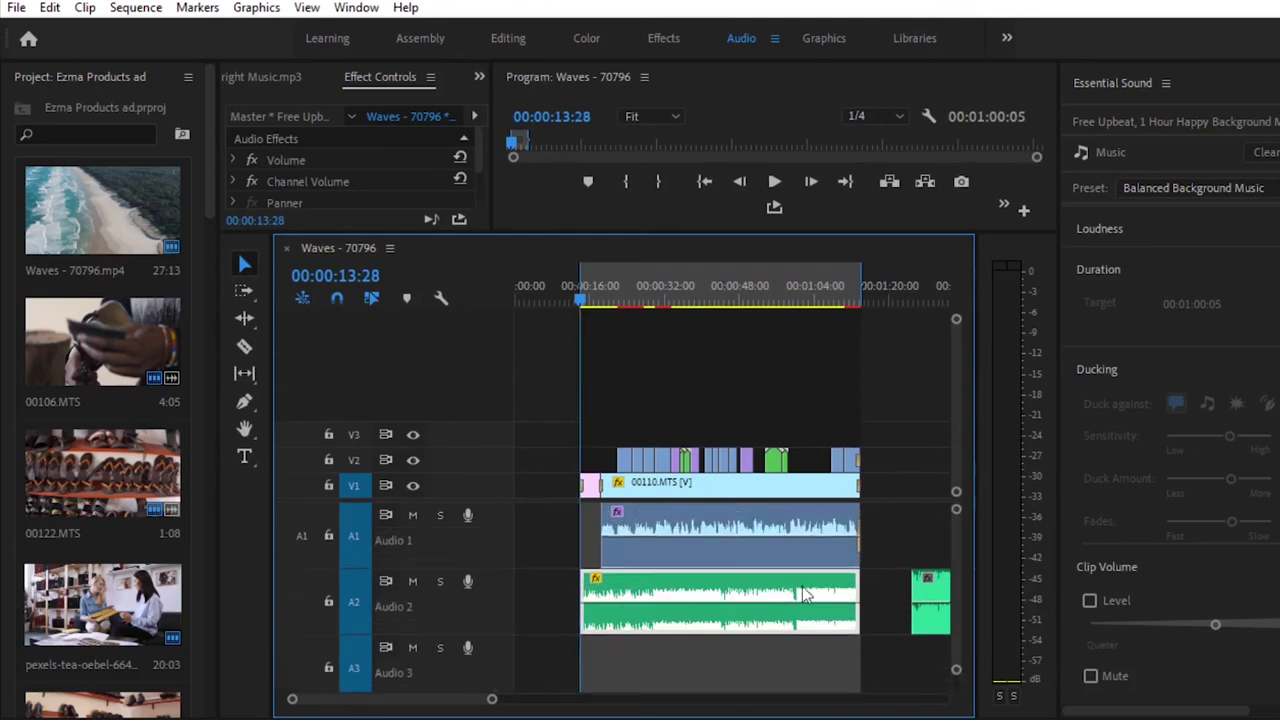
drag(722, 612, 722, 616)
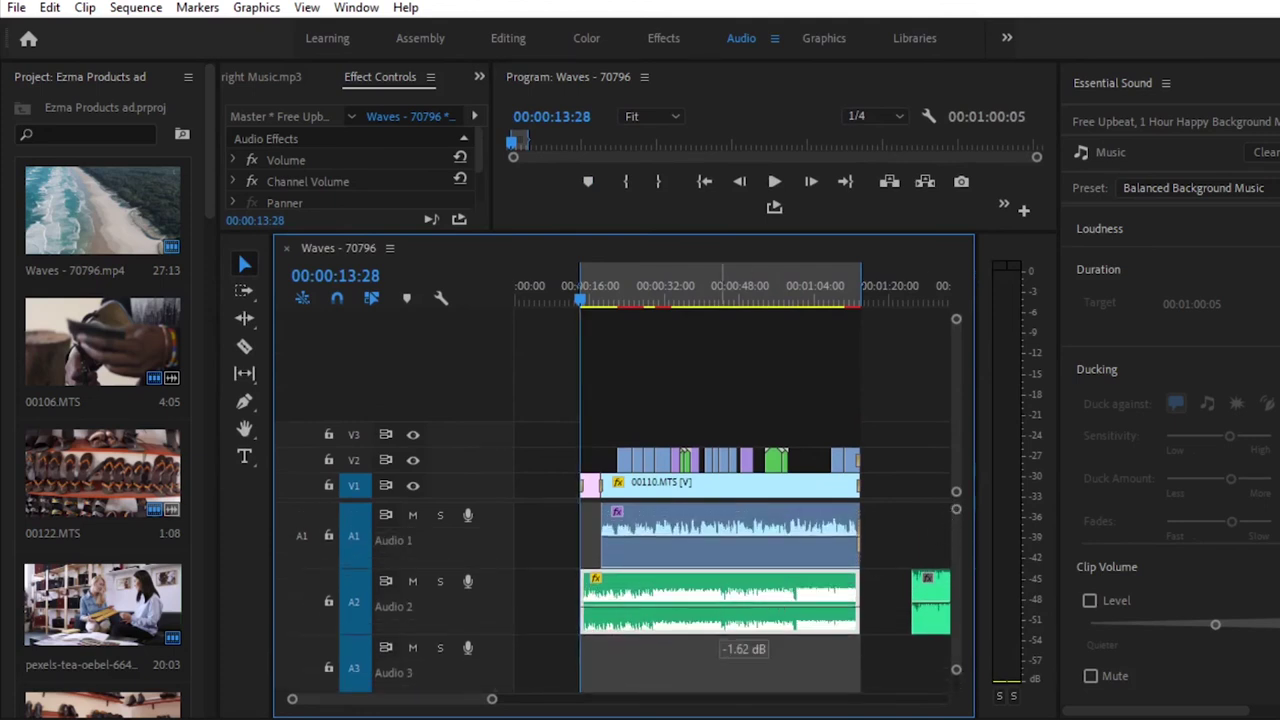
key(space)
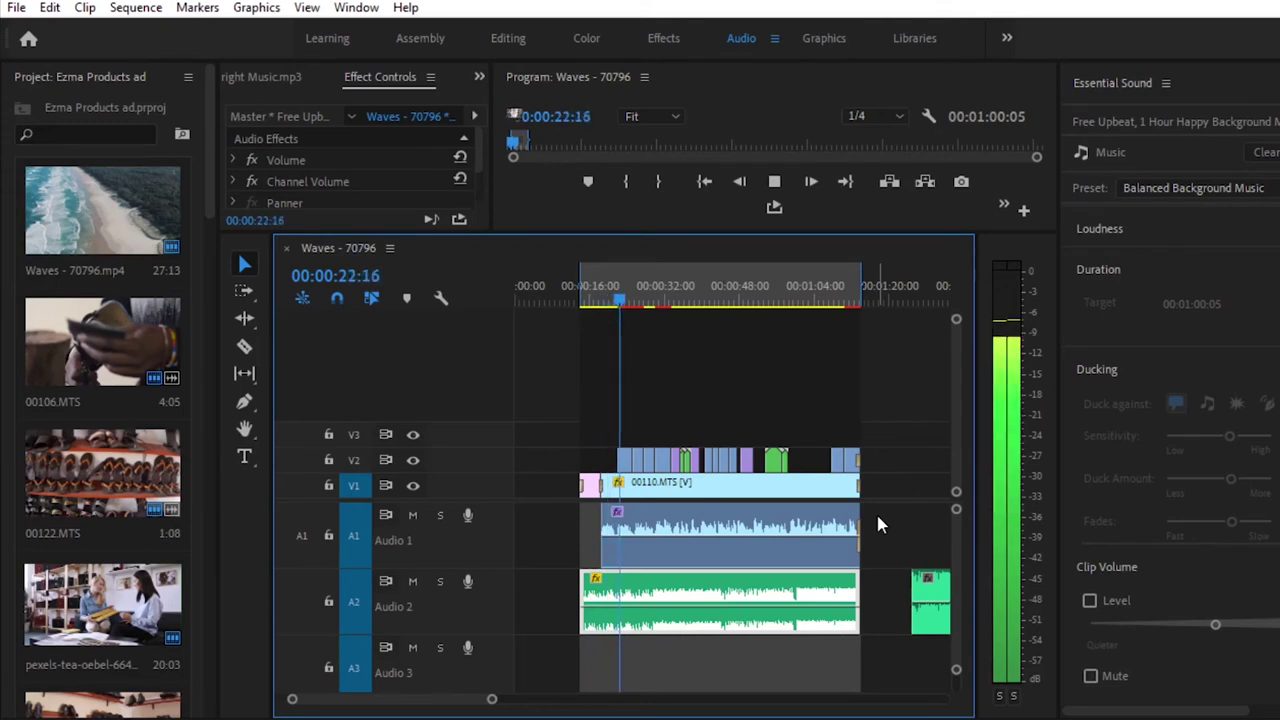
key(space)
drag(777, 235, 734, 459)
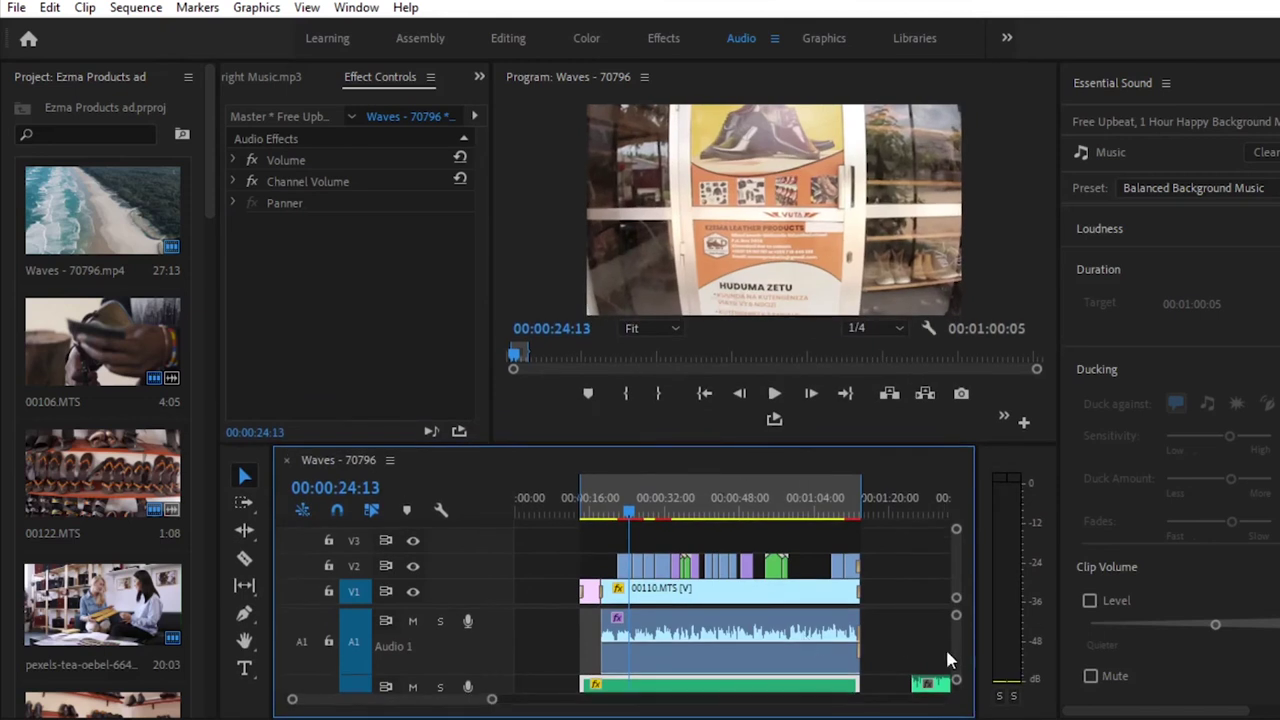
drag(958, 686, 953, 682)
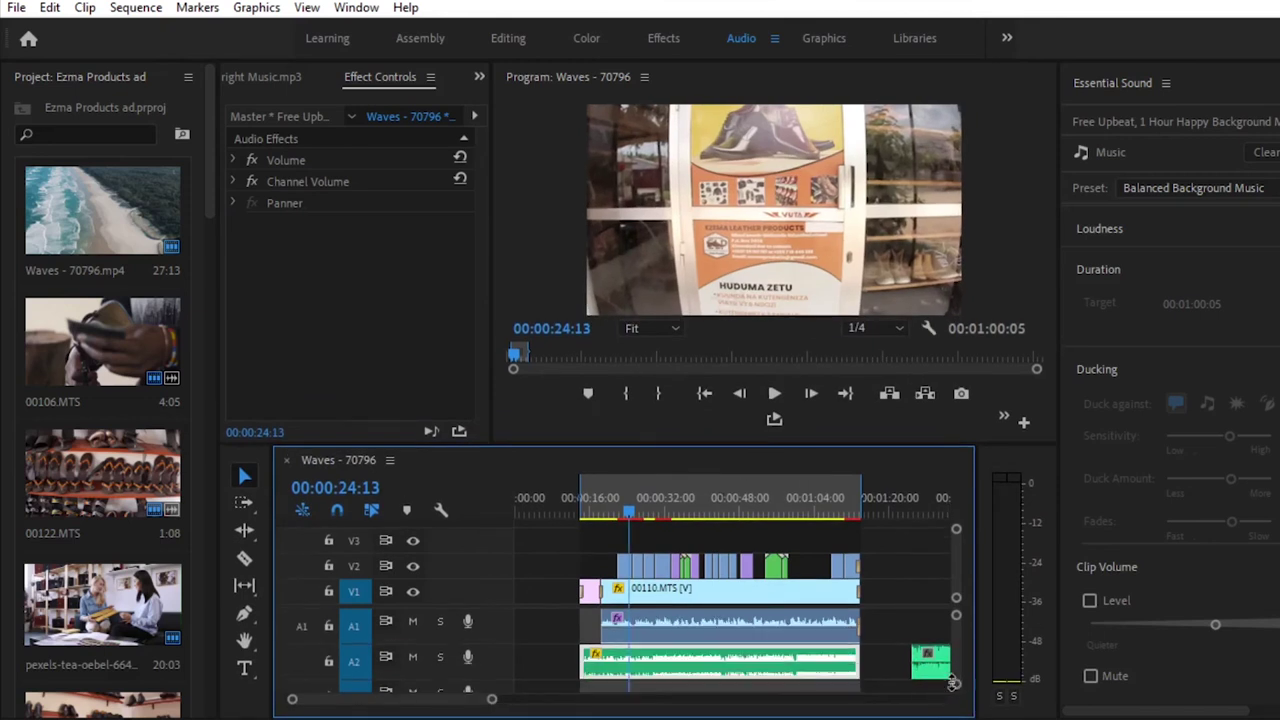
Lower the Free Upbeat clip's audio gain via Audio Gain, preview, and save with Ctrl+S
right_click(797, 670)
click(878, 576)
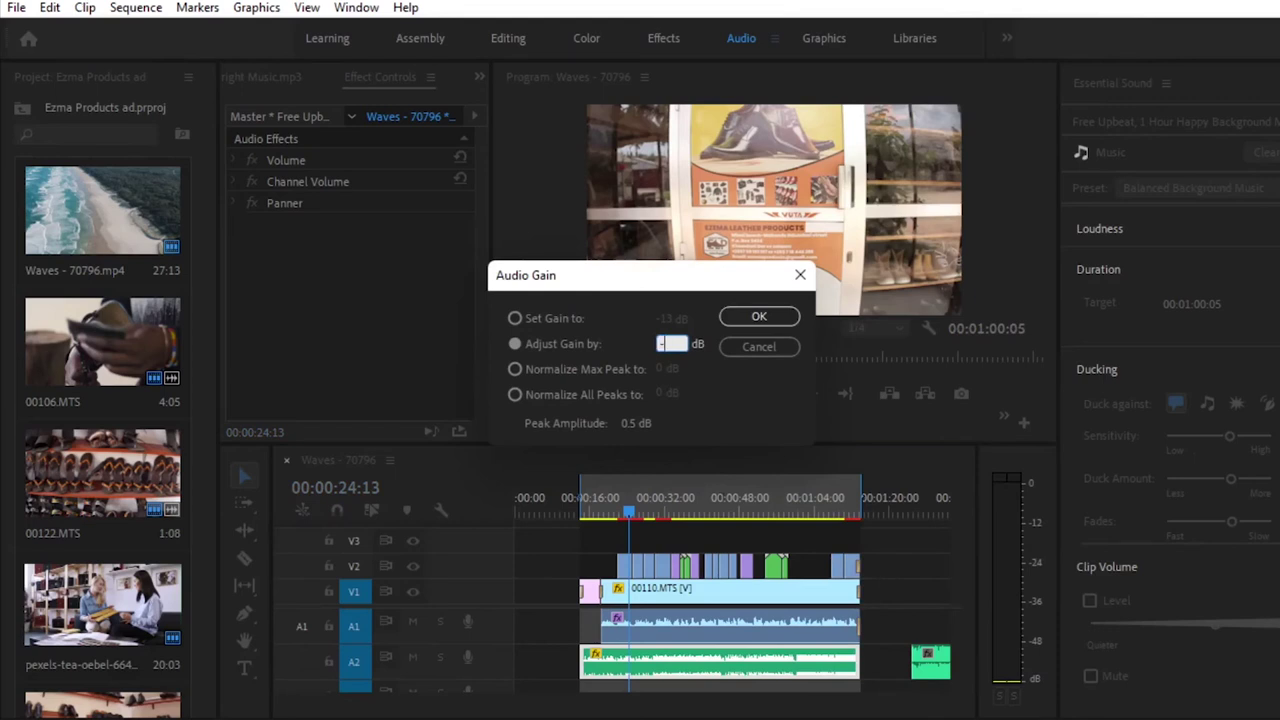
click(760, 317)
key(space)
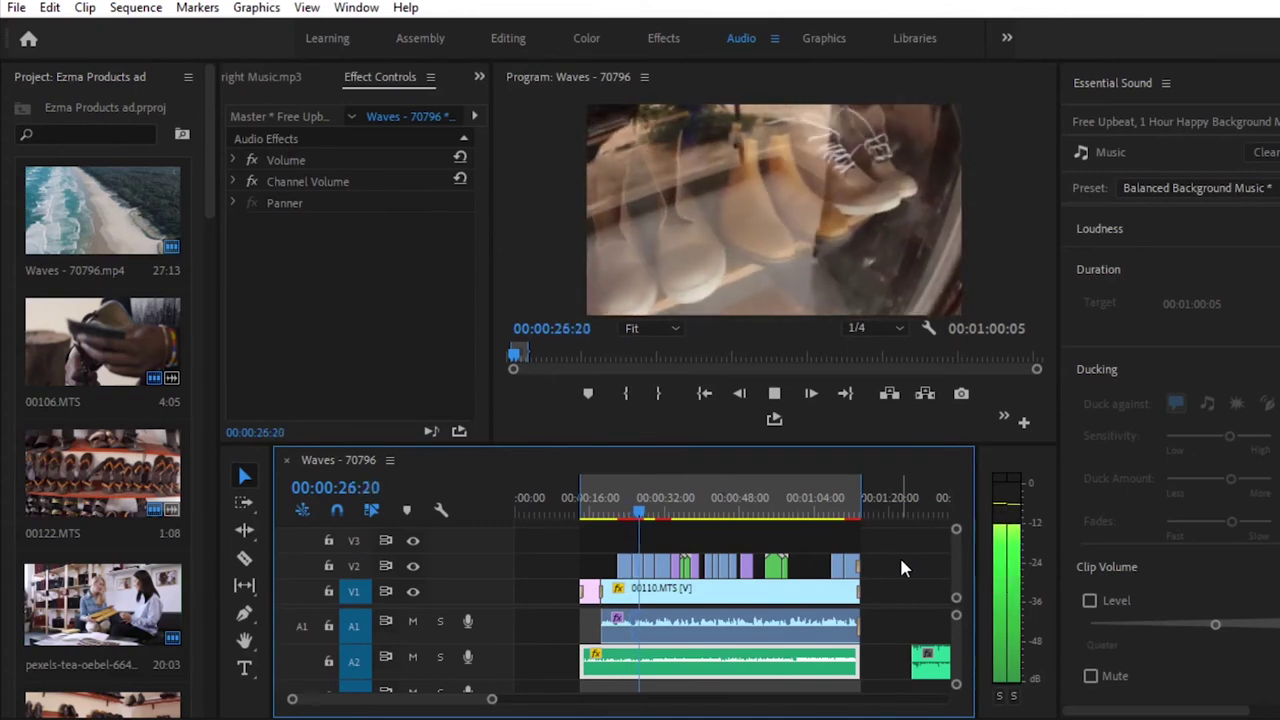
key(space)
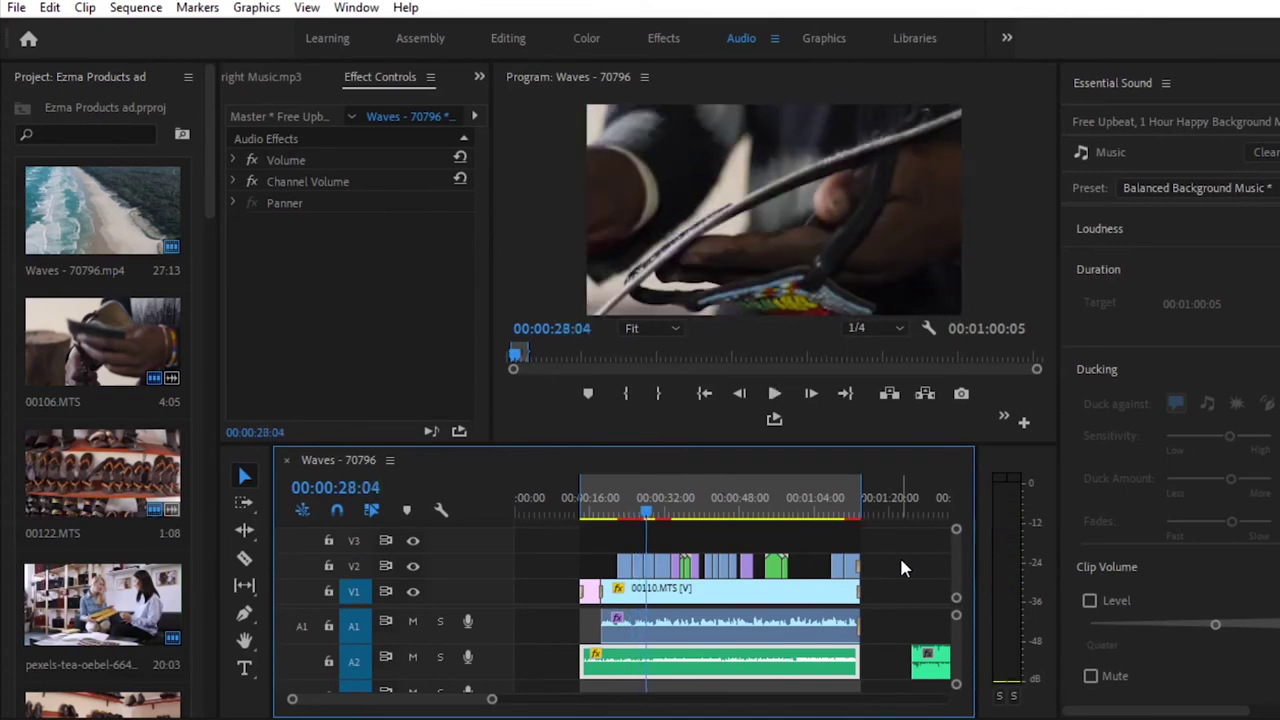
key(ctrl+s)
Enlarge the timeline and move the playhead back to about 14 seconds
drag(493, 702, 467, 698)
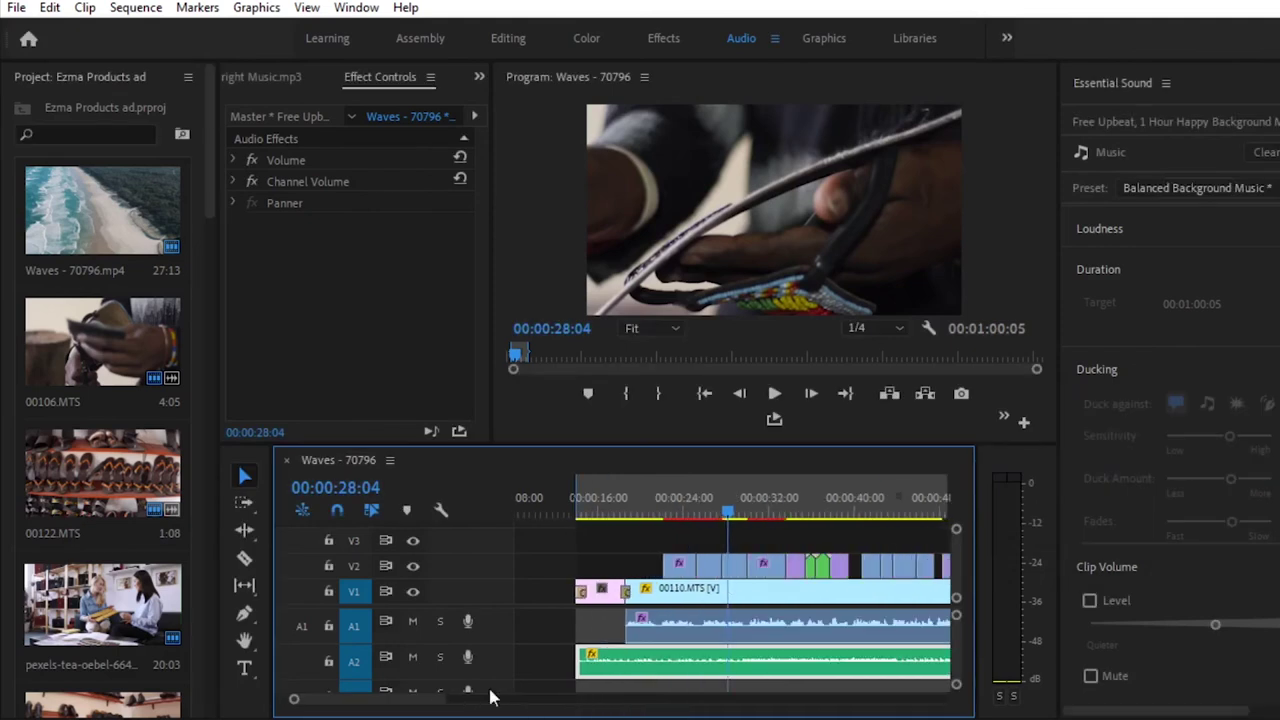
drag(814, 445, 814, 283)
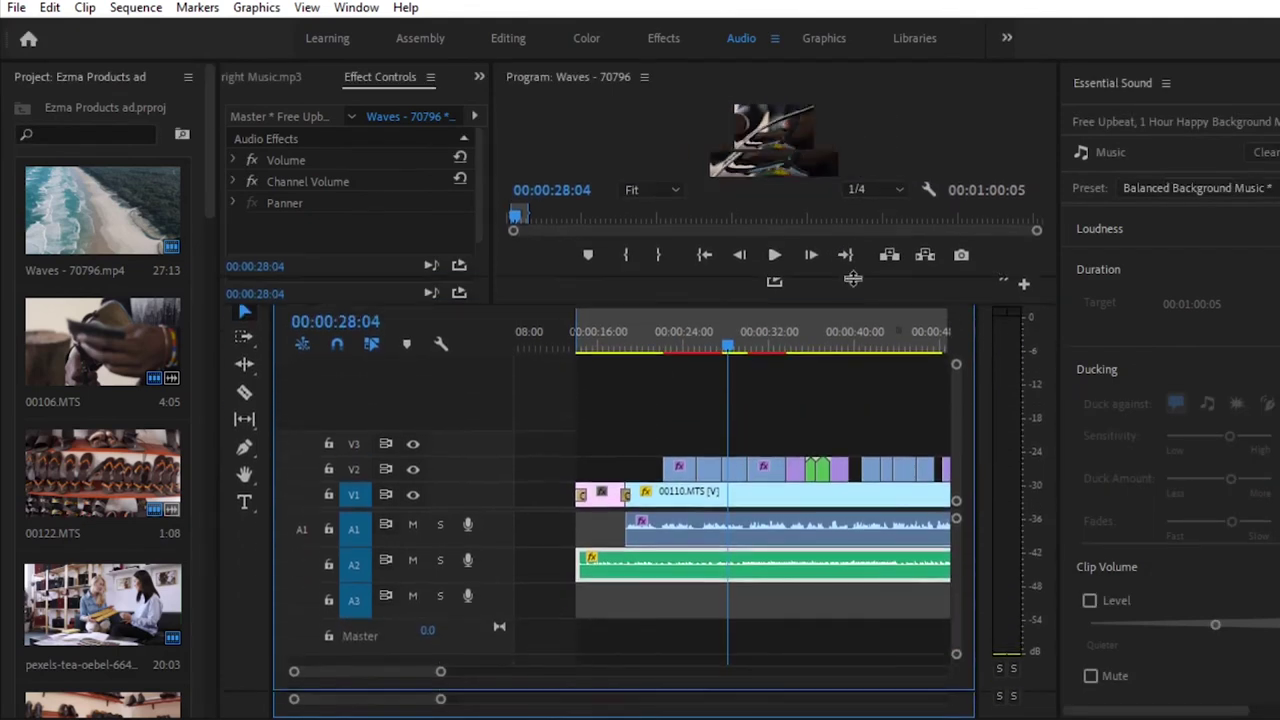
click(658, 346)
drag(660, 385, 582, 388)
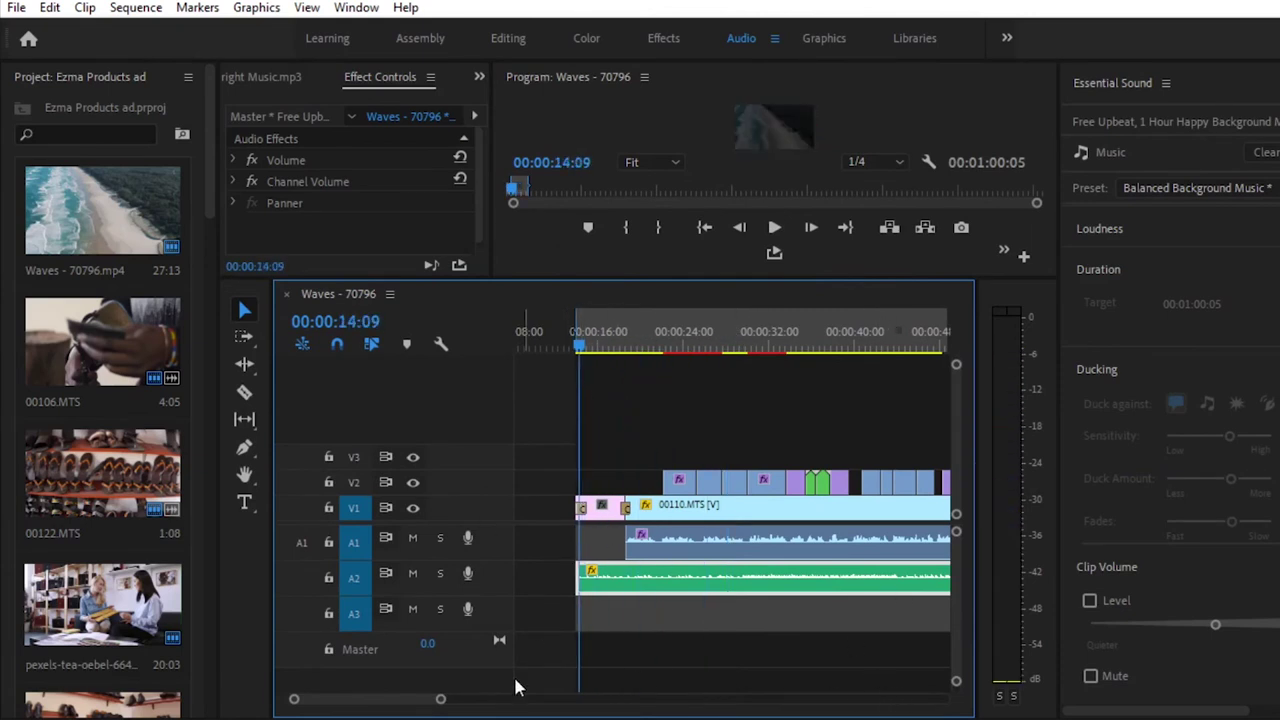
mouse_move(438, 702)
mouse_down()
mouse_move(397, 697)
mouse_move(414, 697)
mouse_up()
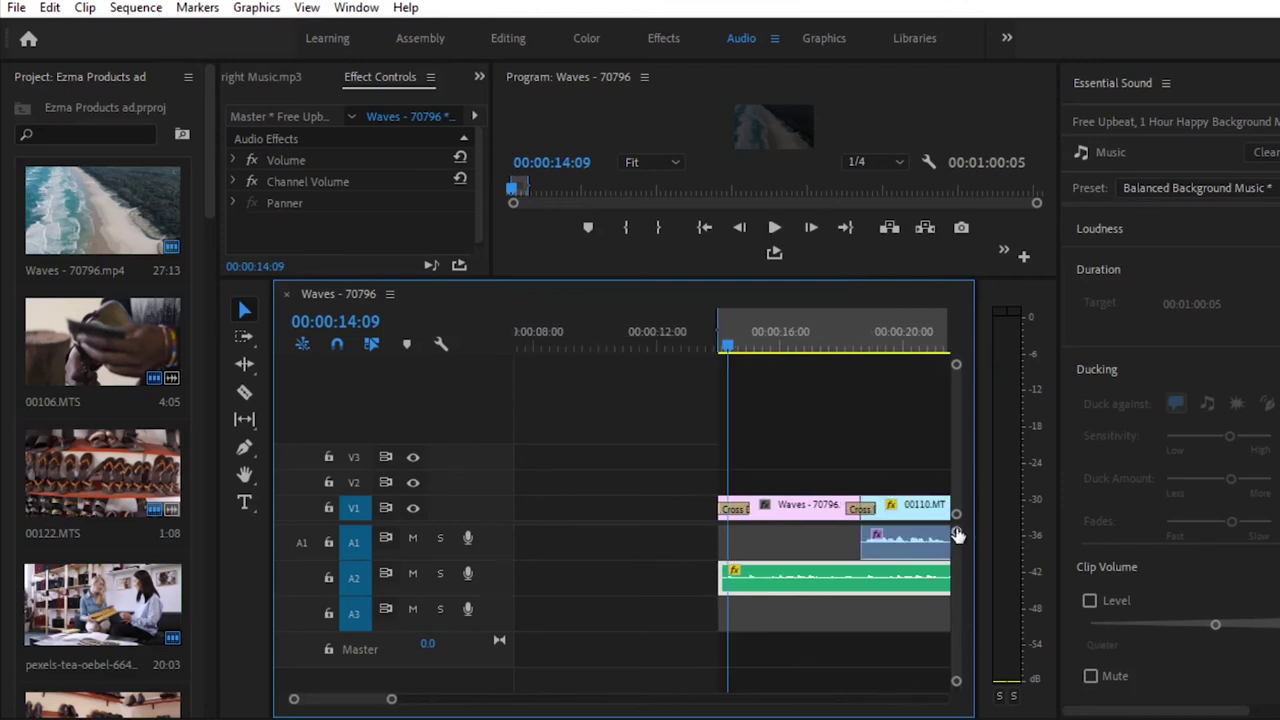
drag(957, 535, 956, 533)
Add volume keyframes on the music so its level dips around 00:00:17, previewing the fade
click(245, 450)
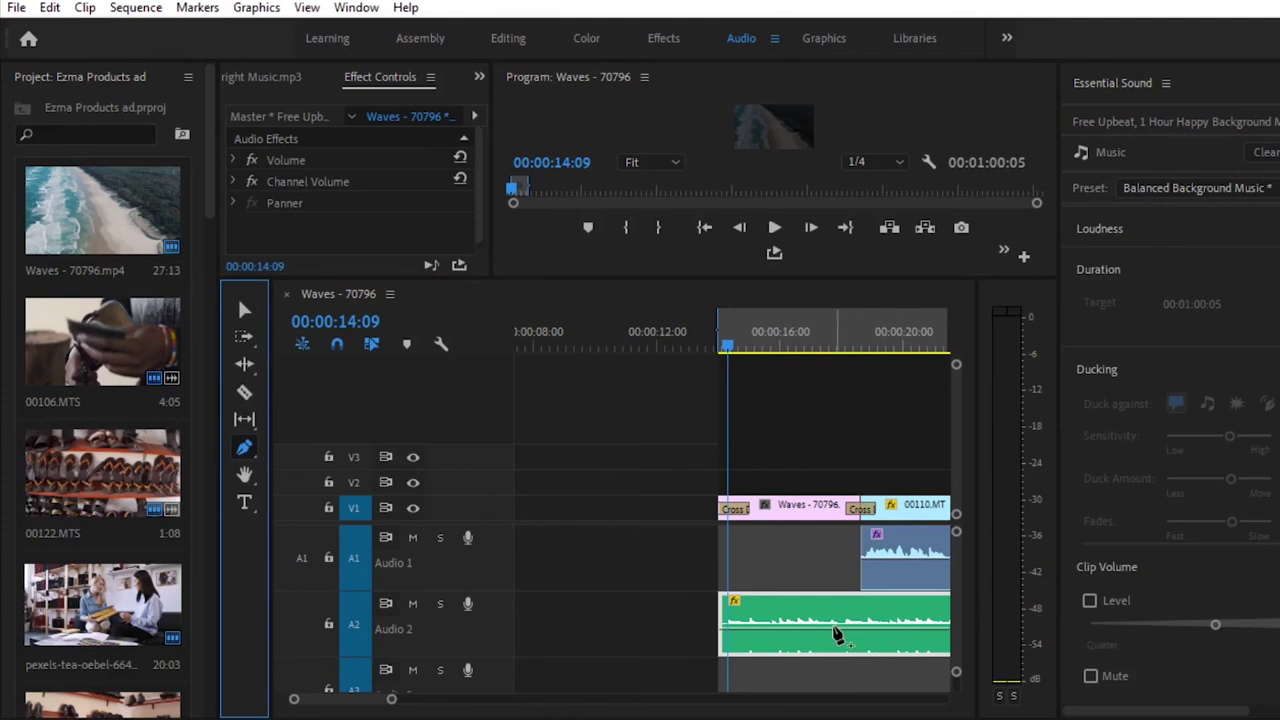
click(828, 631)
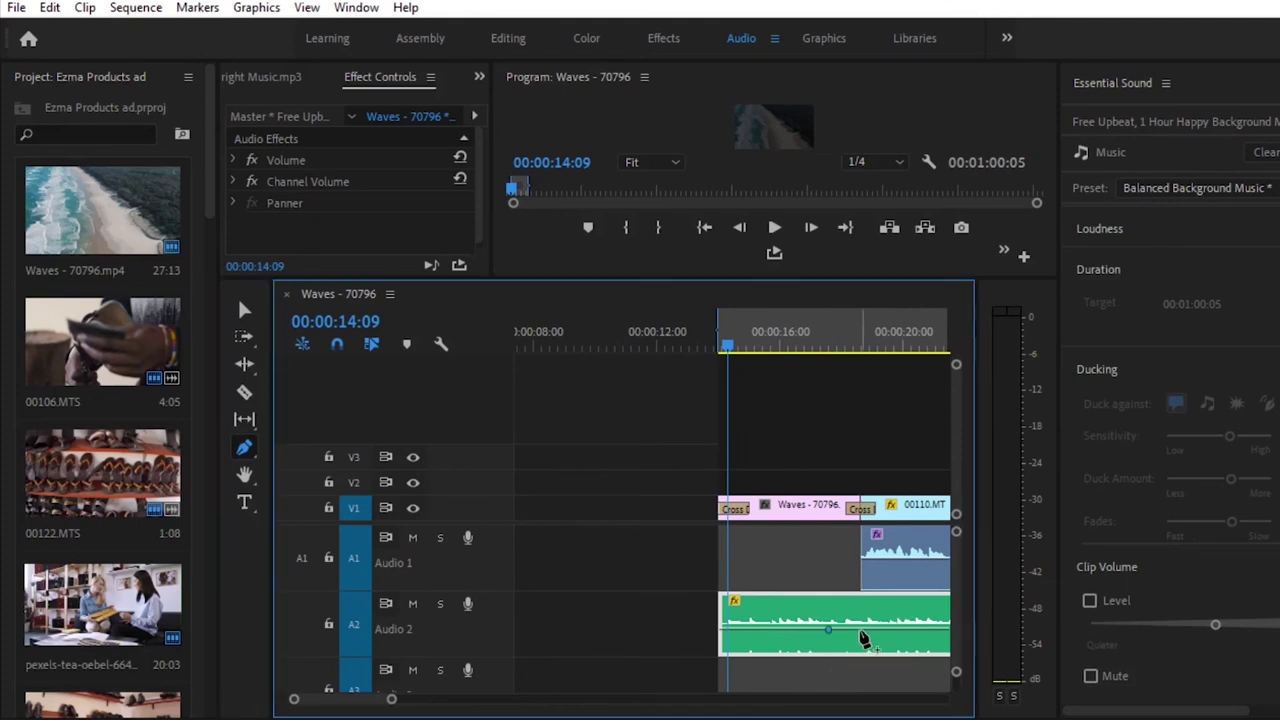
drag(831, 640, 829, 625)
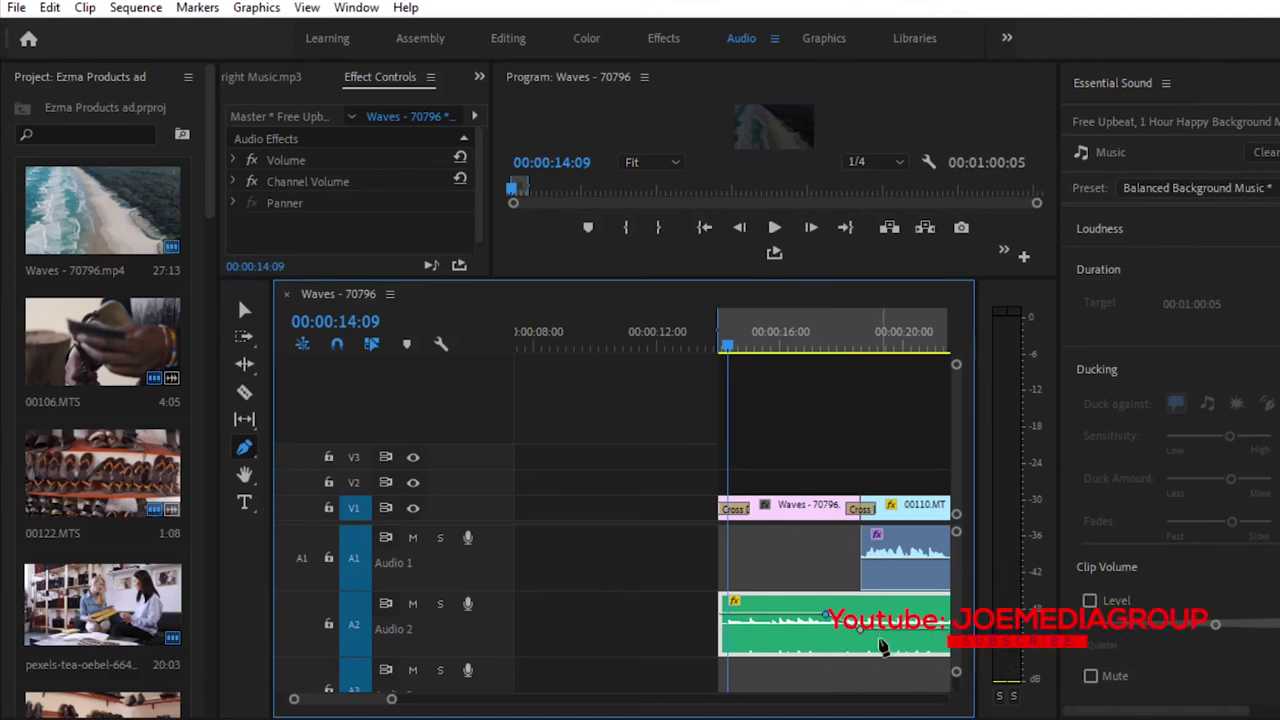
key(space)
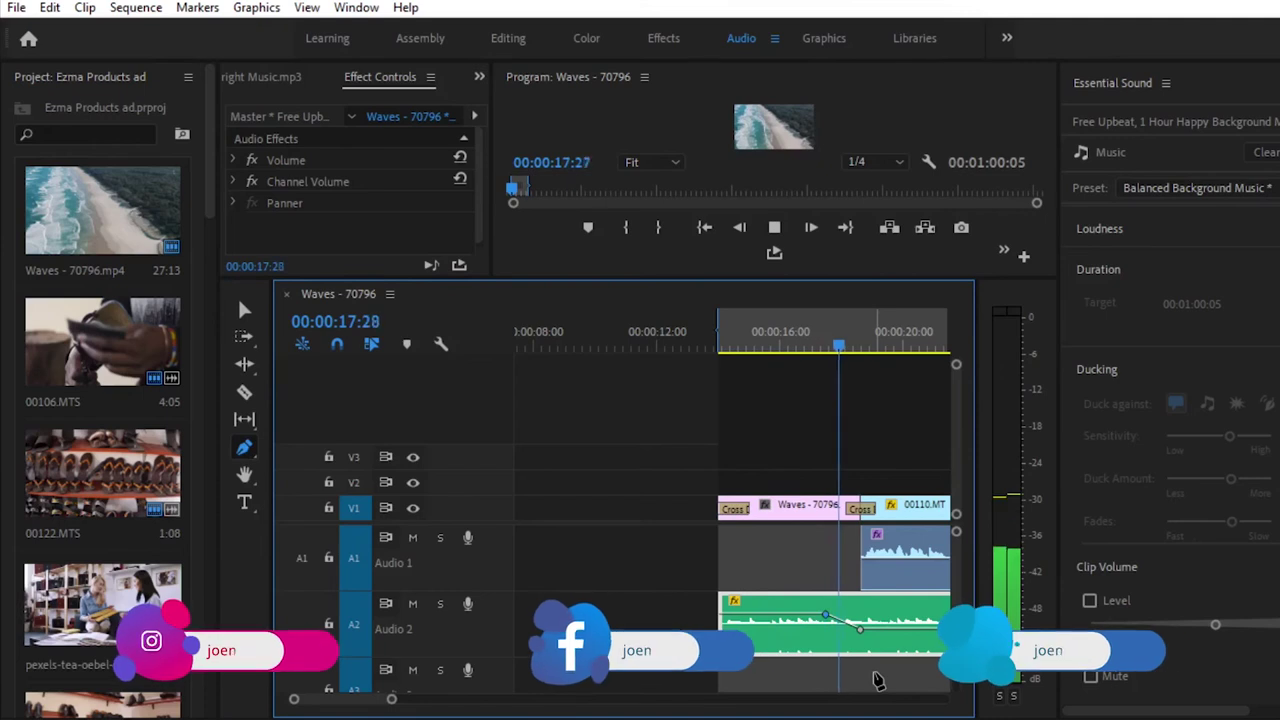
key(space)
drag(823, 620, 824, 604)
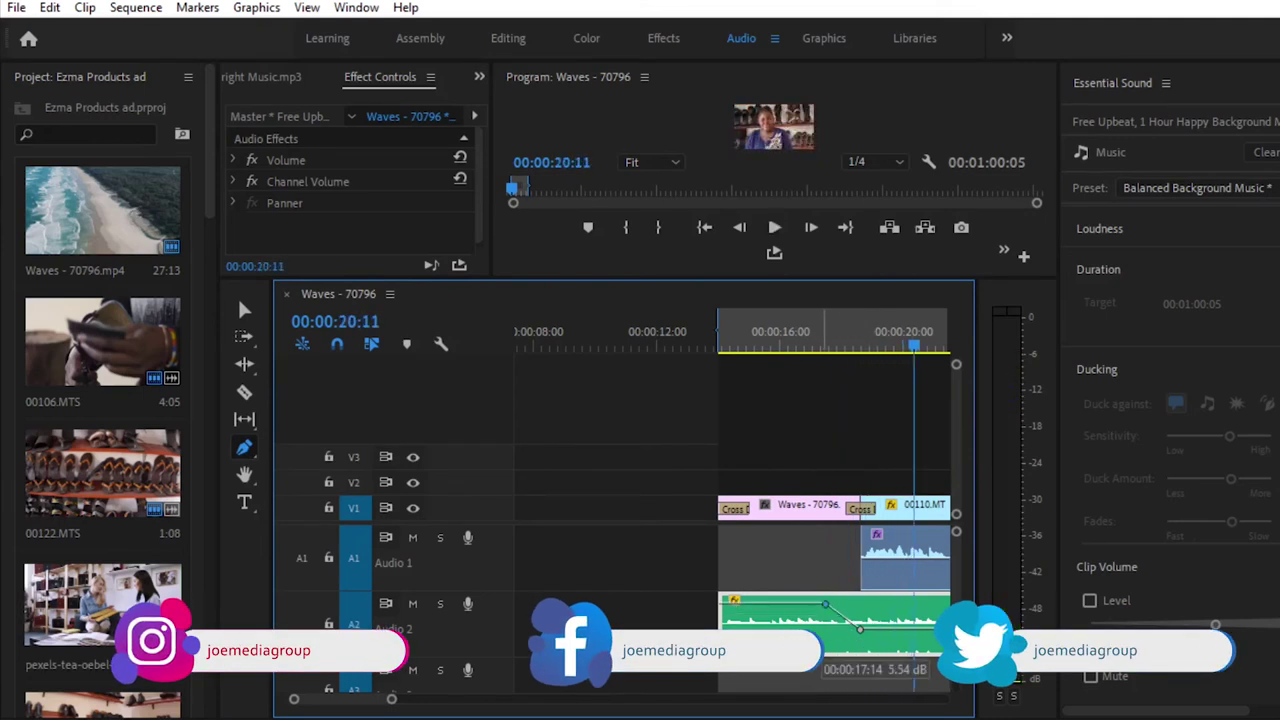
click(732, 343)
key(space)
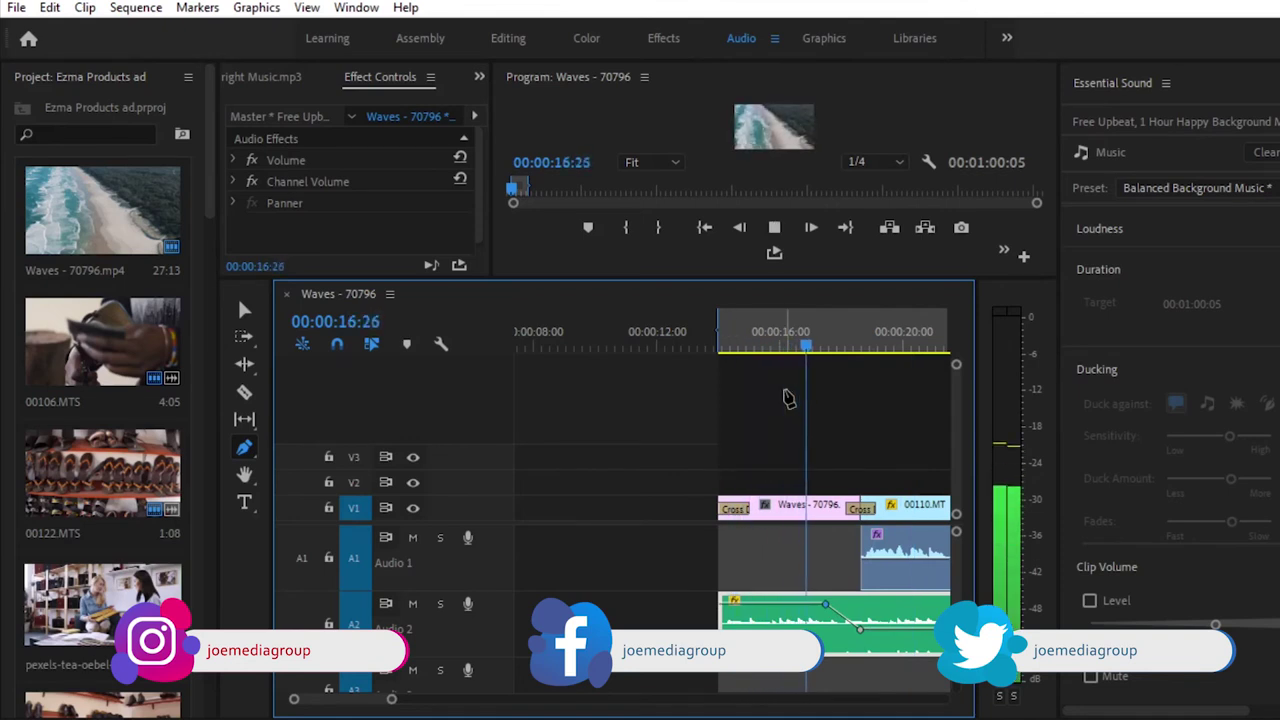
key(space)
Zoom out to the whole sequence, save the project, and return to the Selection tool
drag(397, 706, 950, 702)
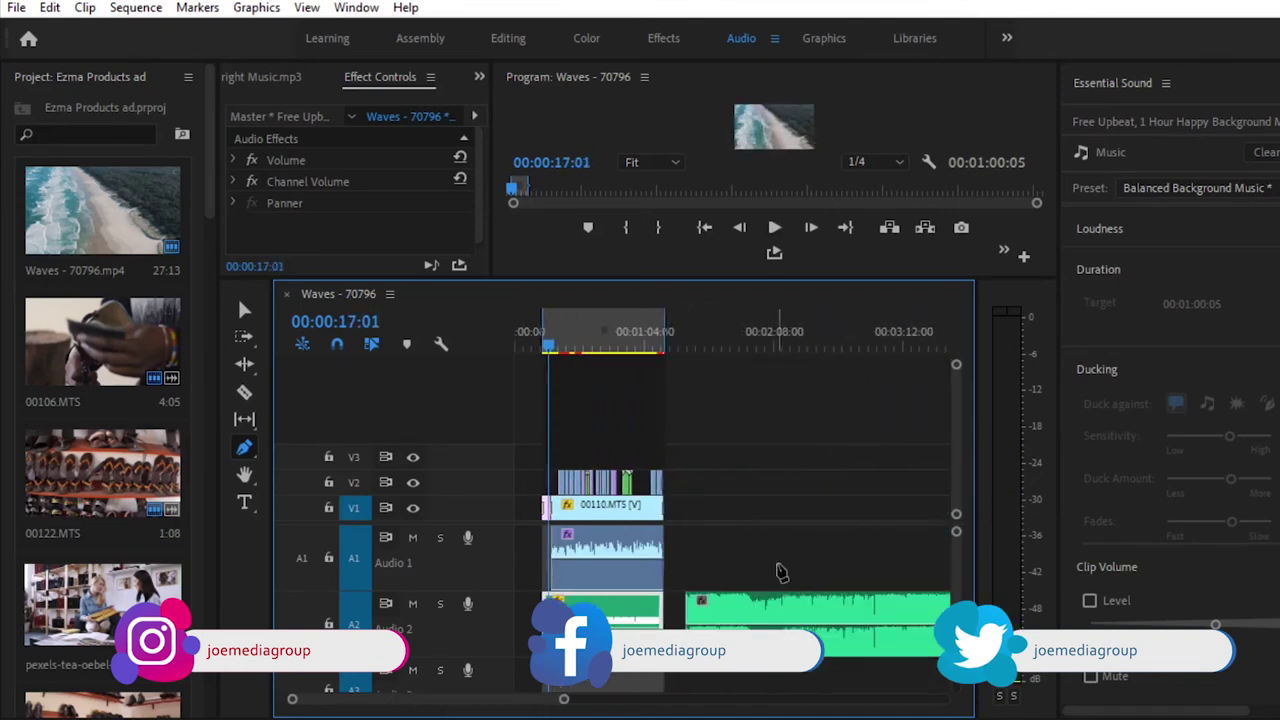
key(ctrl+s)
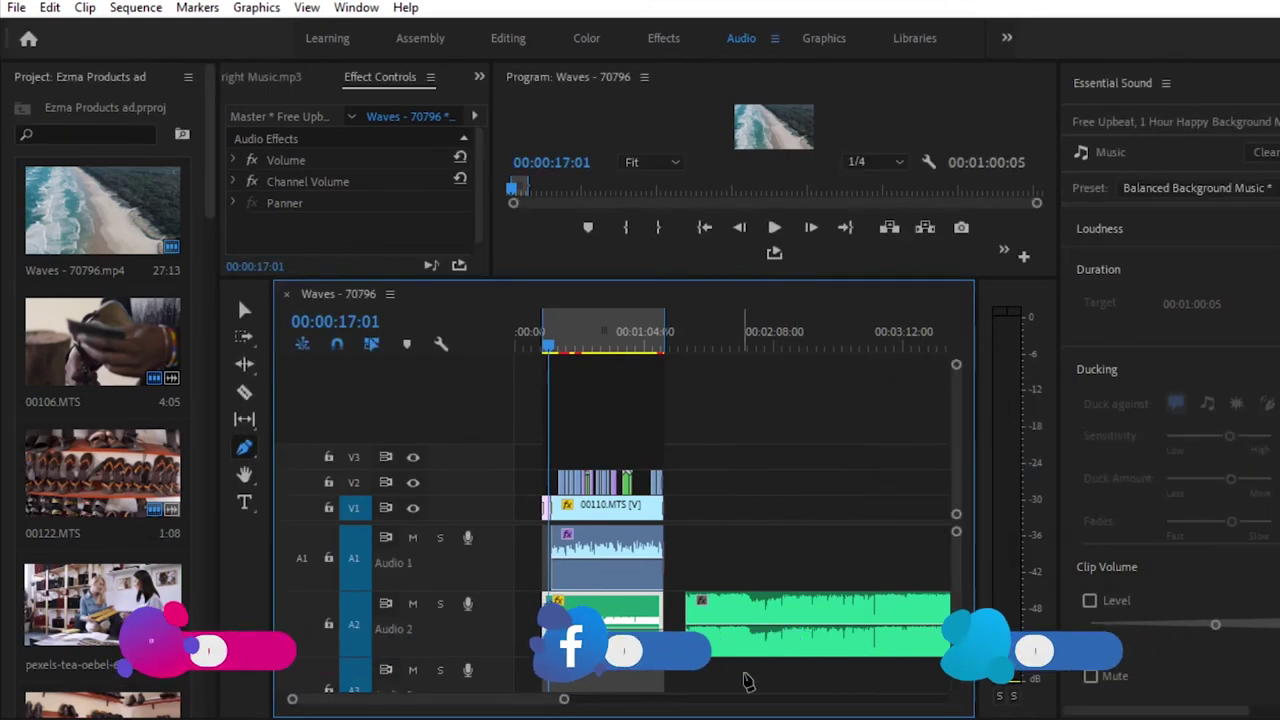
drag(562, 702, 538, 698)
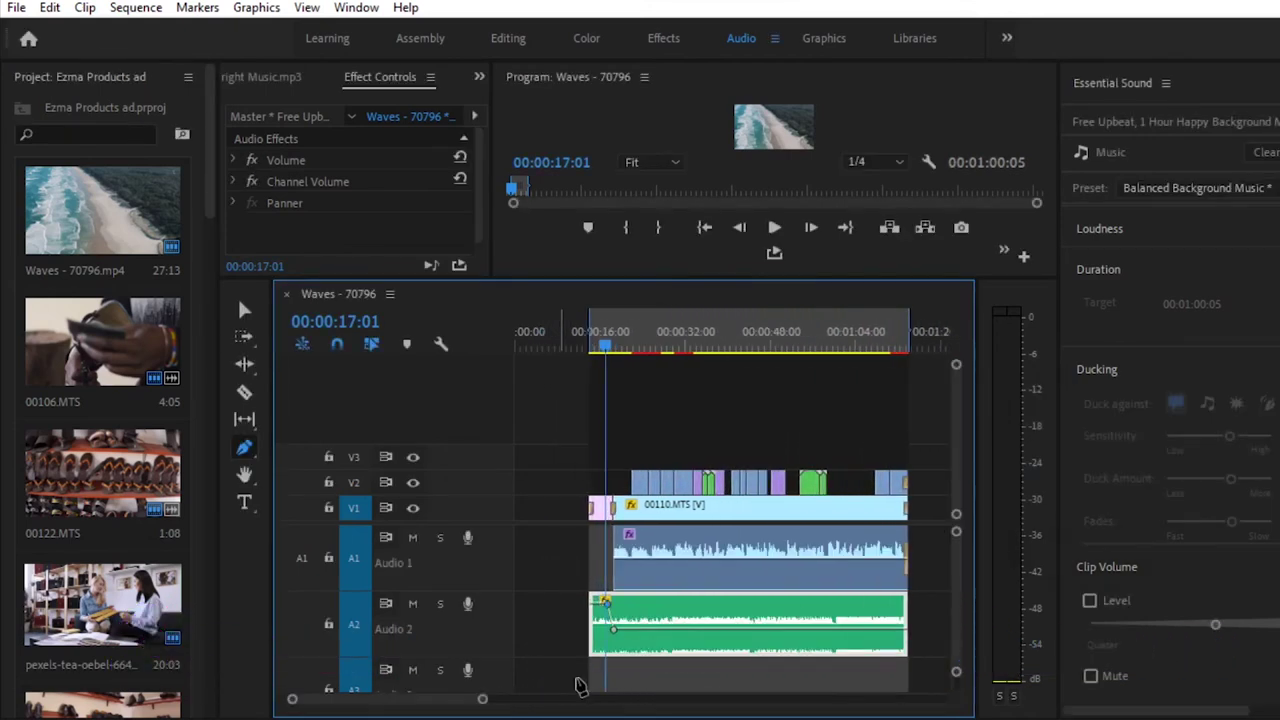
click(244, 310)
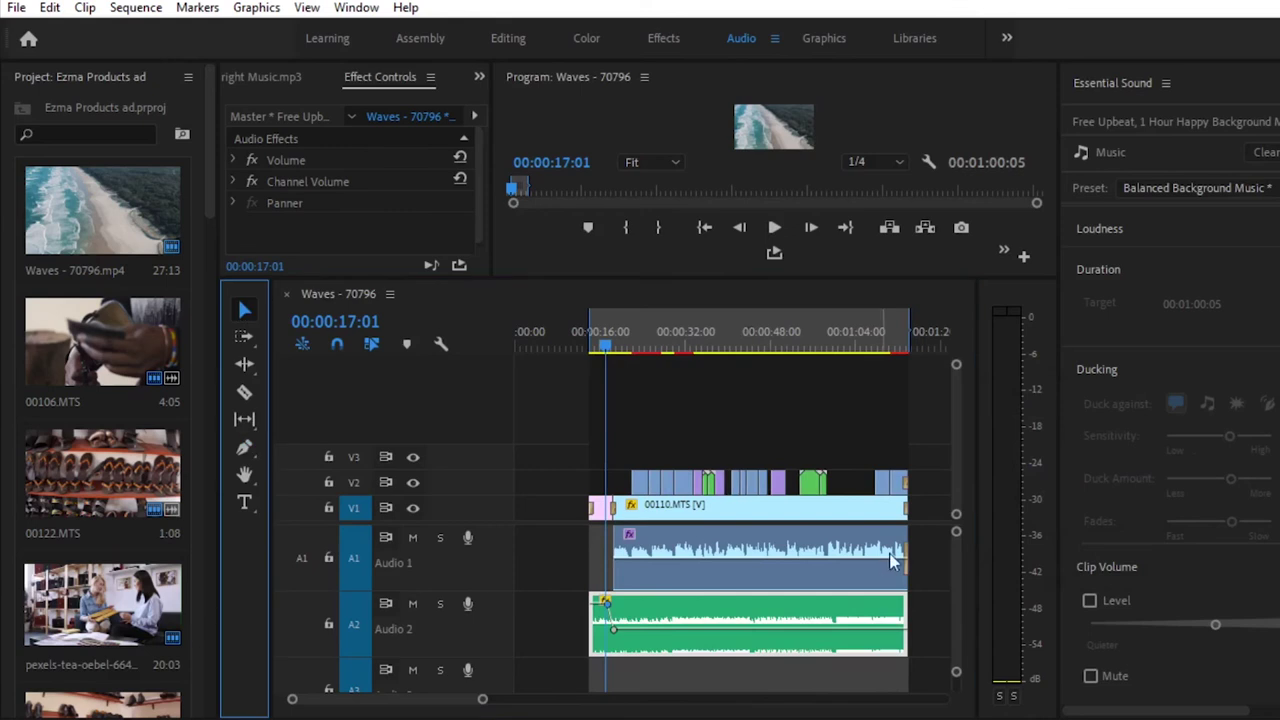
Apply default transitions to both the end and start of the Free Upbeat music clip
right_click(900, 607)
click(990, 570)
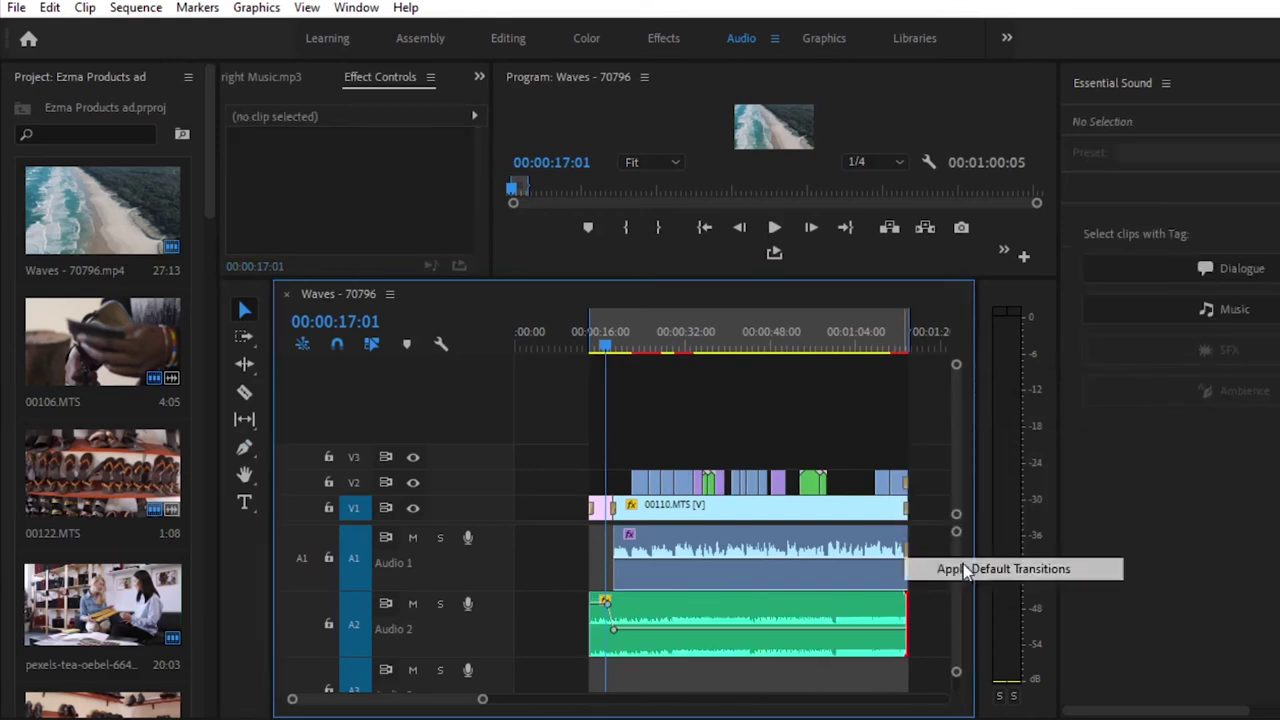
right_click(595, 617)
click(685, 585)
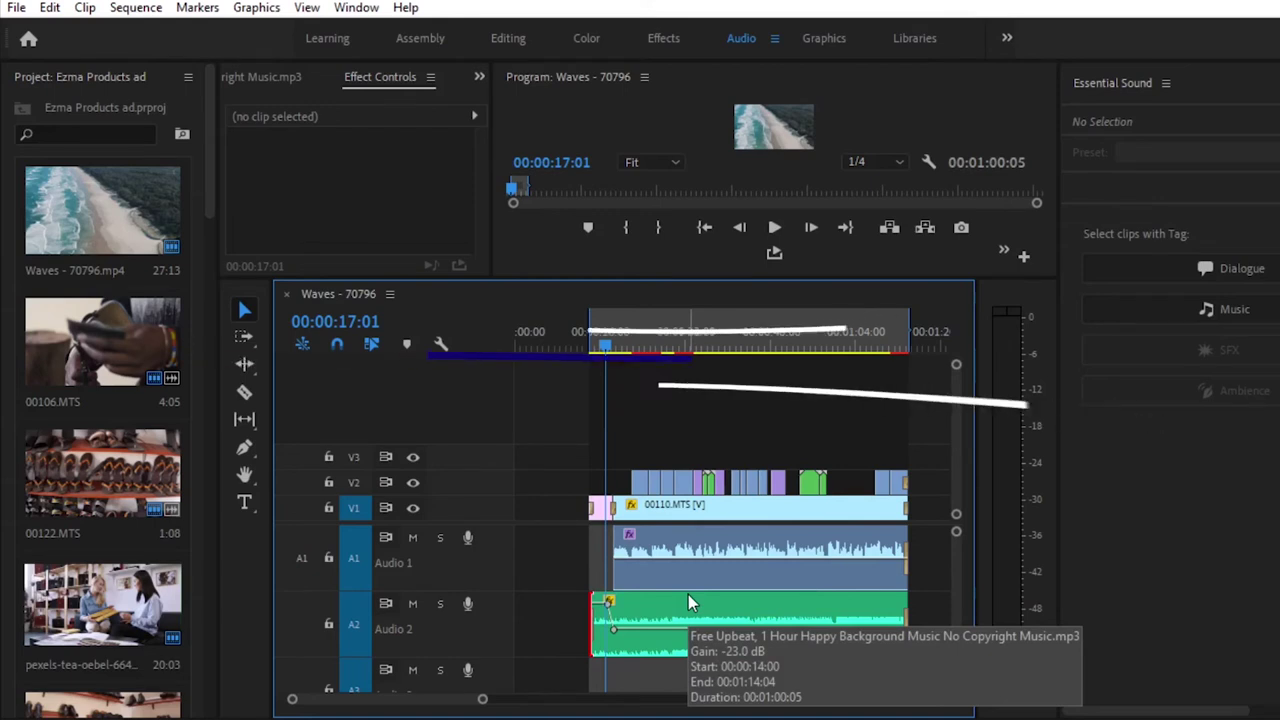
drag(483, 703, 435, 700)
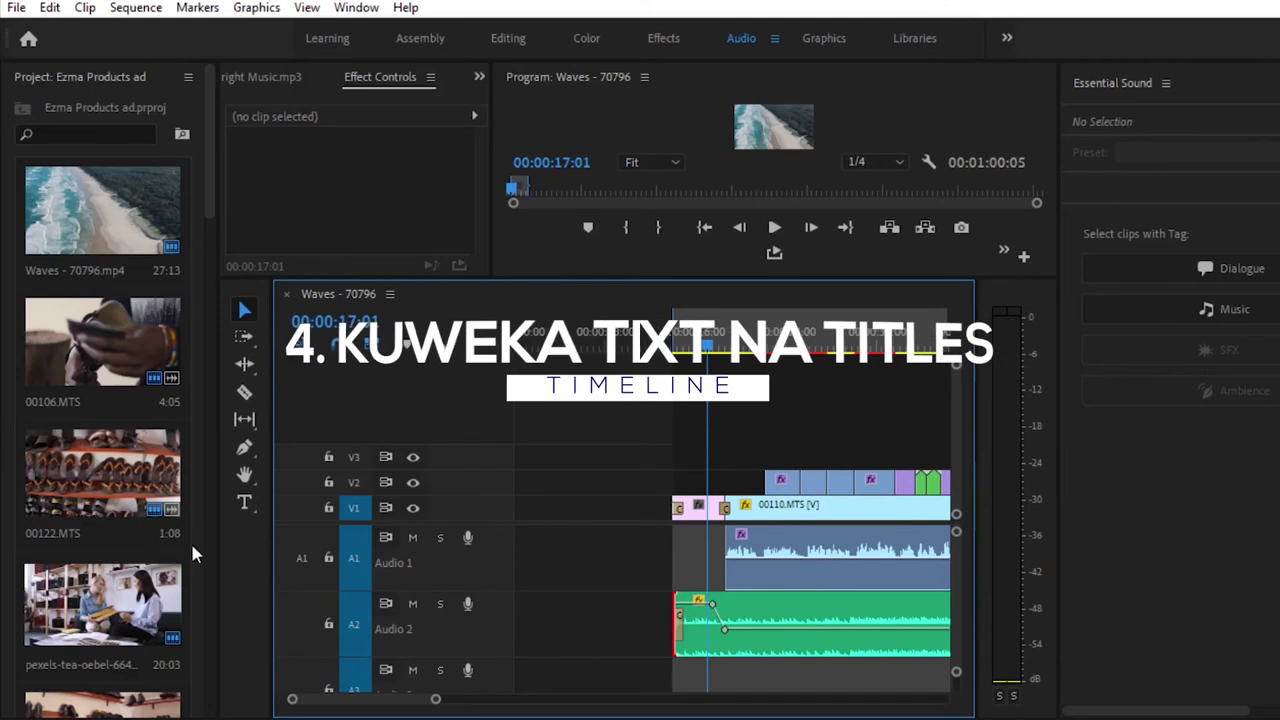
Switch to the Graphics workspace and reset it to its saved layout
click(826, 39)
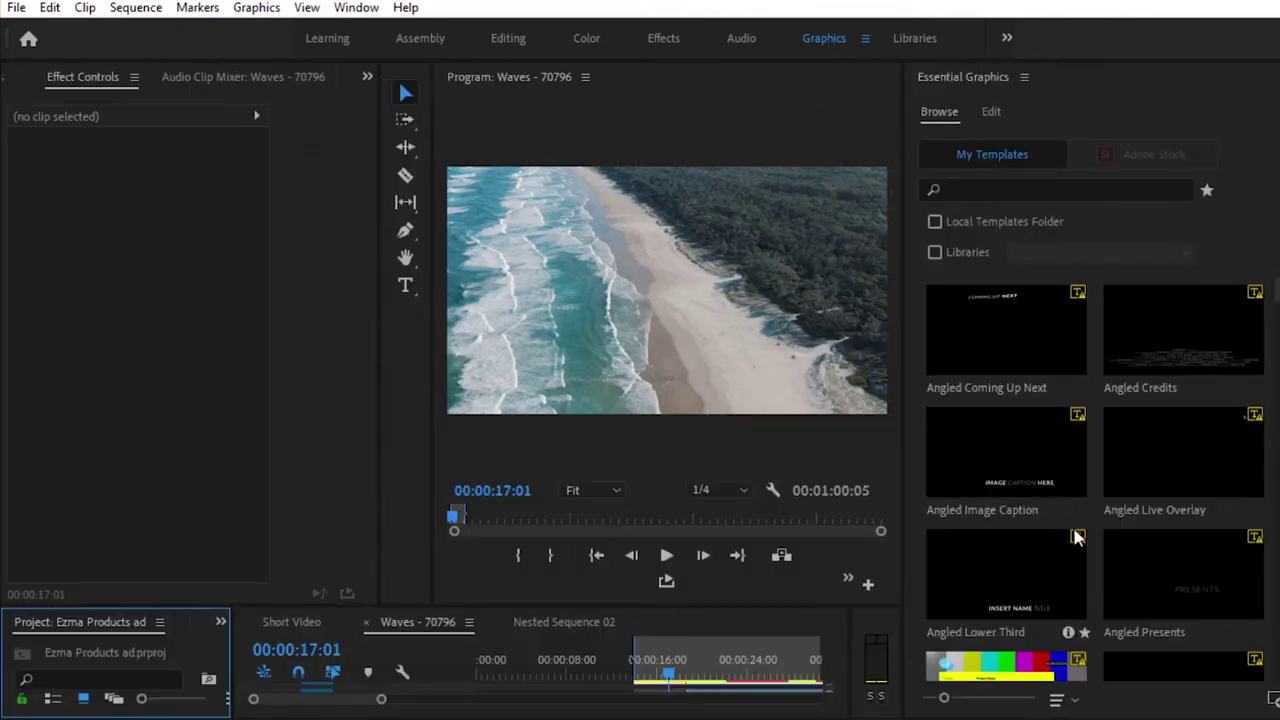
scroll(1075, 538, down, 10)
right_click(818, 38)
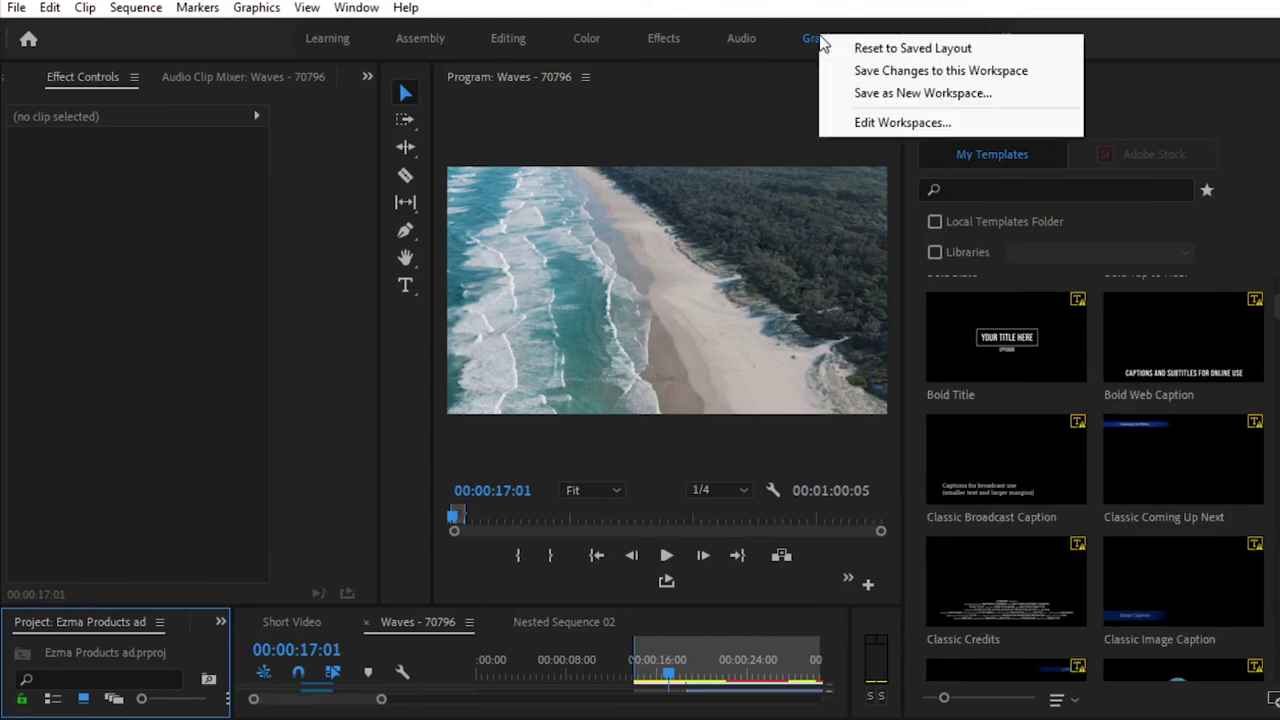
click(872, 47)
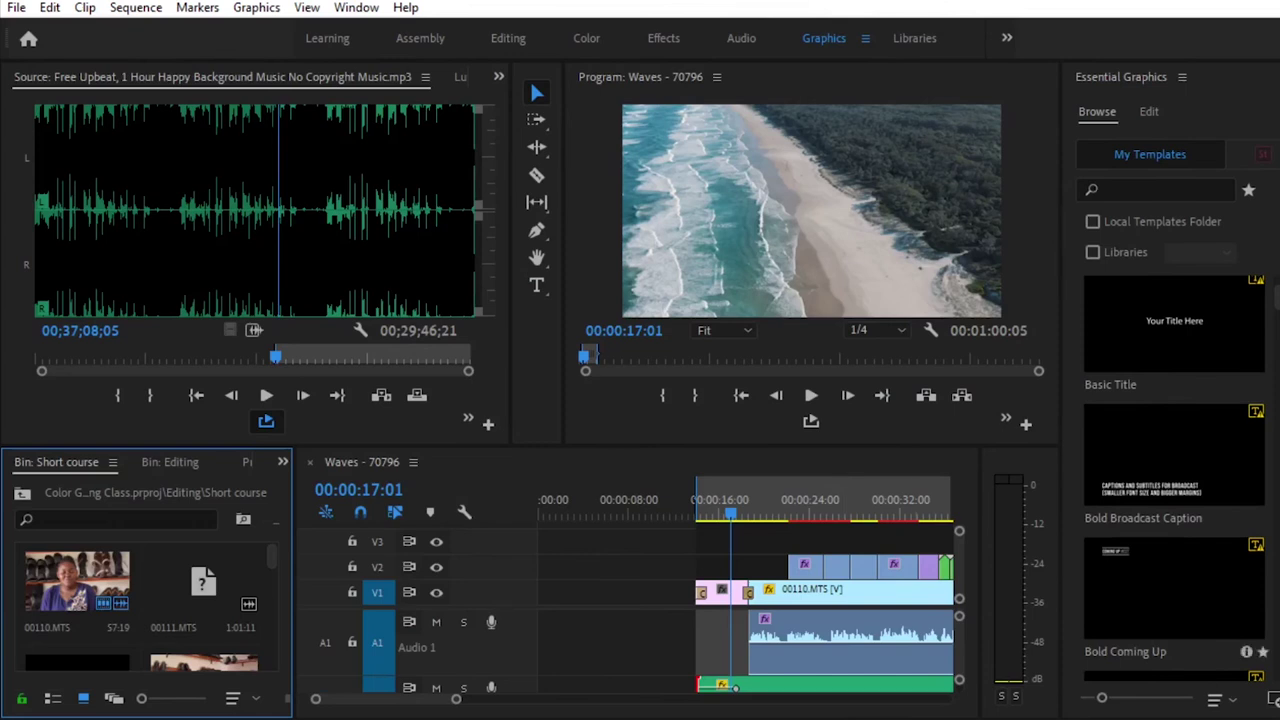
Scroll the Essential Graphics templates and select Title 5 'This Is Modern Design'
scroll(1160, 445, down, 12)
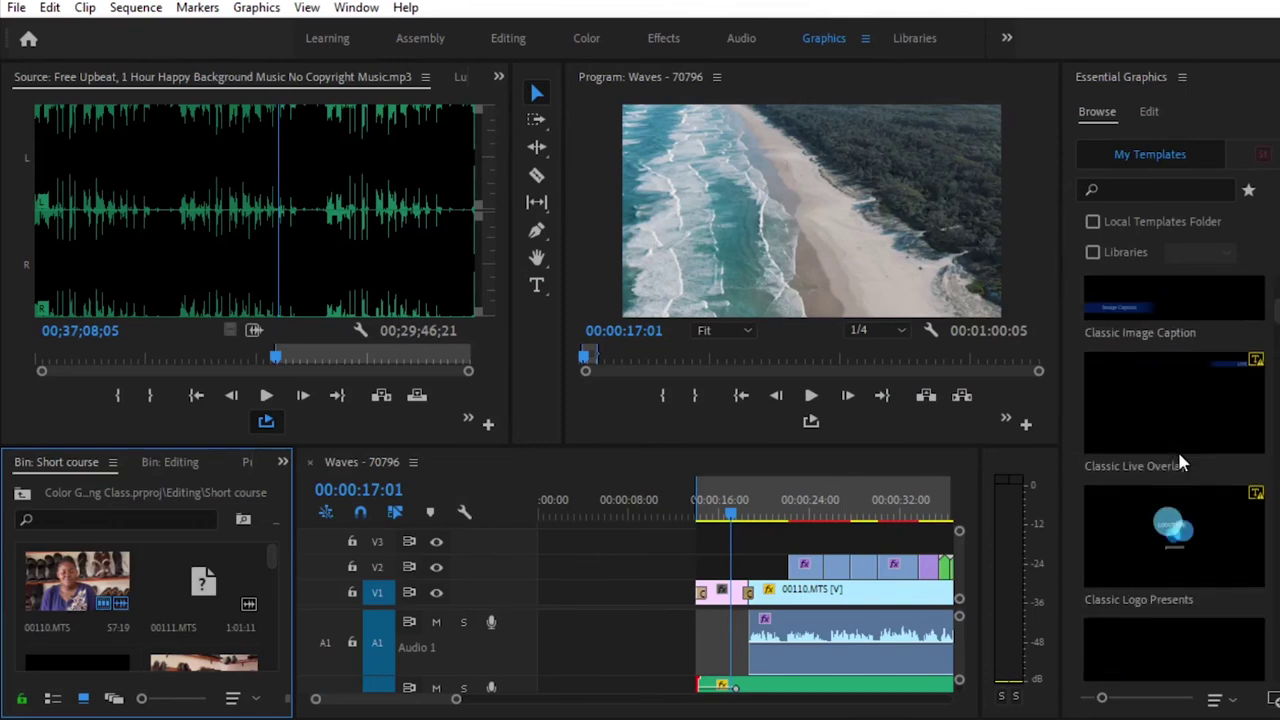
scroll(1177, 449, down, 12)
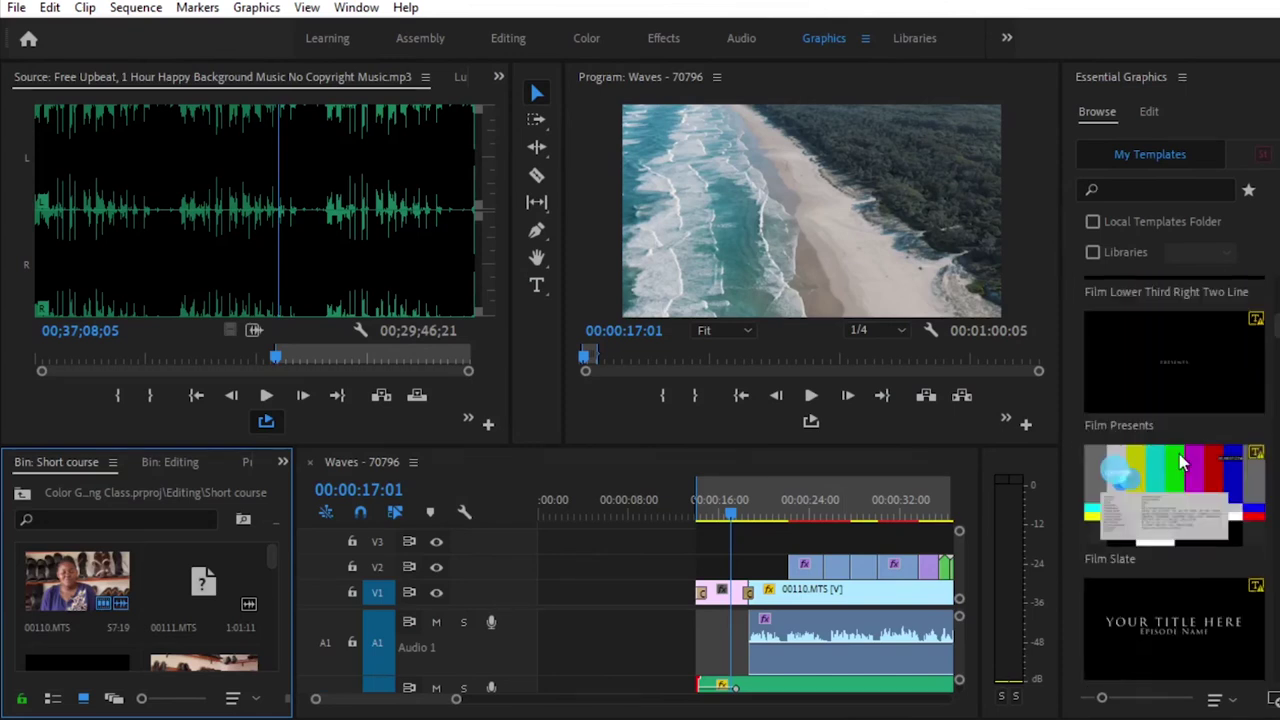
scroll(1180, 462, down, 12)
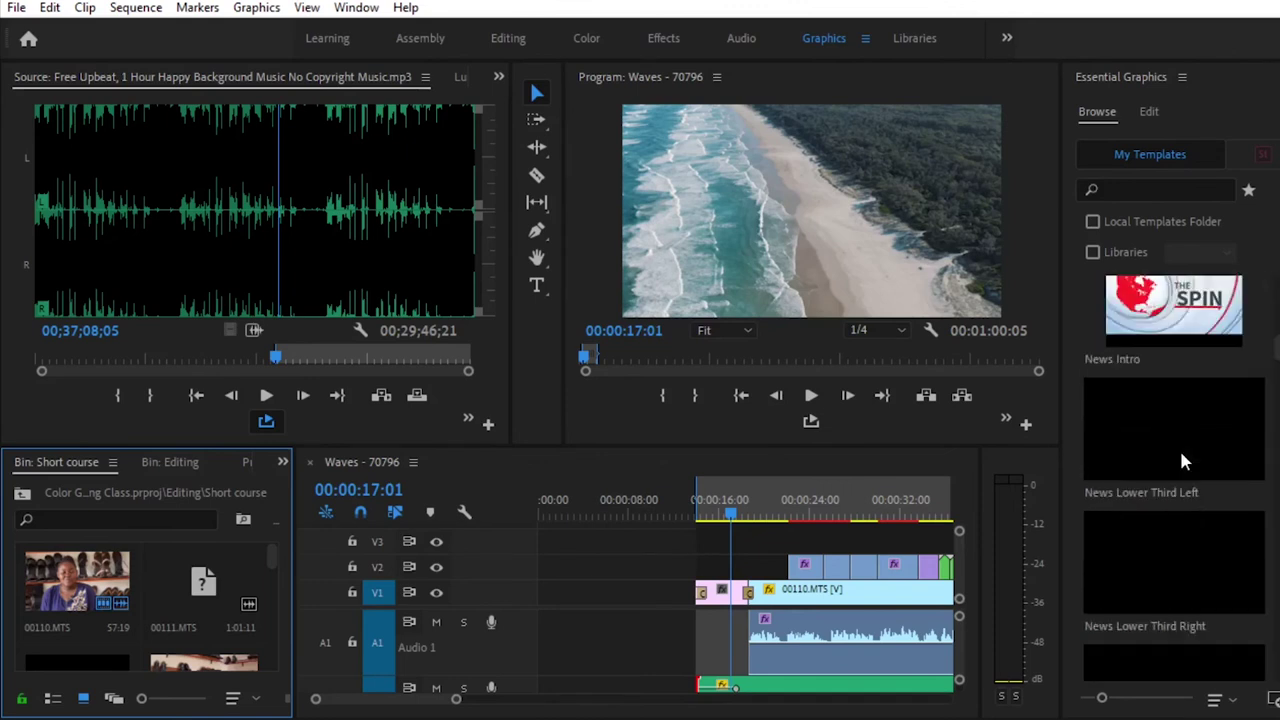
scroll(1180, 455, down, 12)
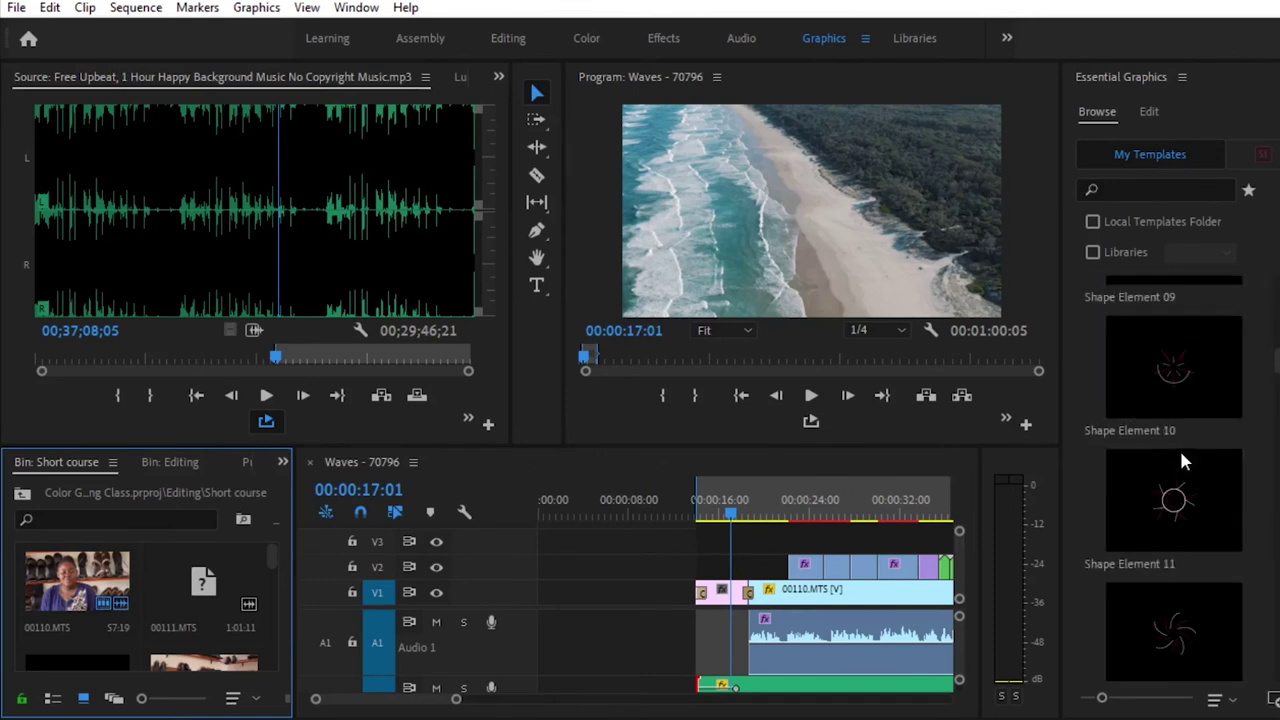
scroll(1181, 460, down, 12)
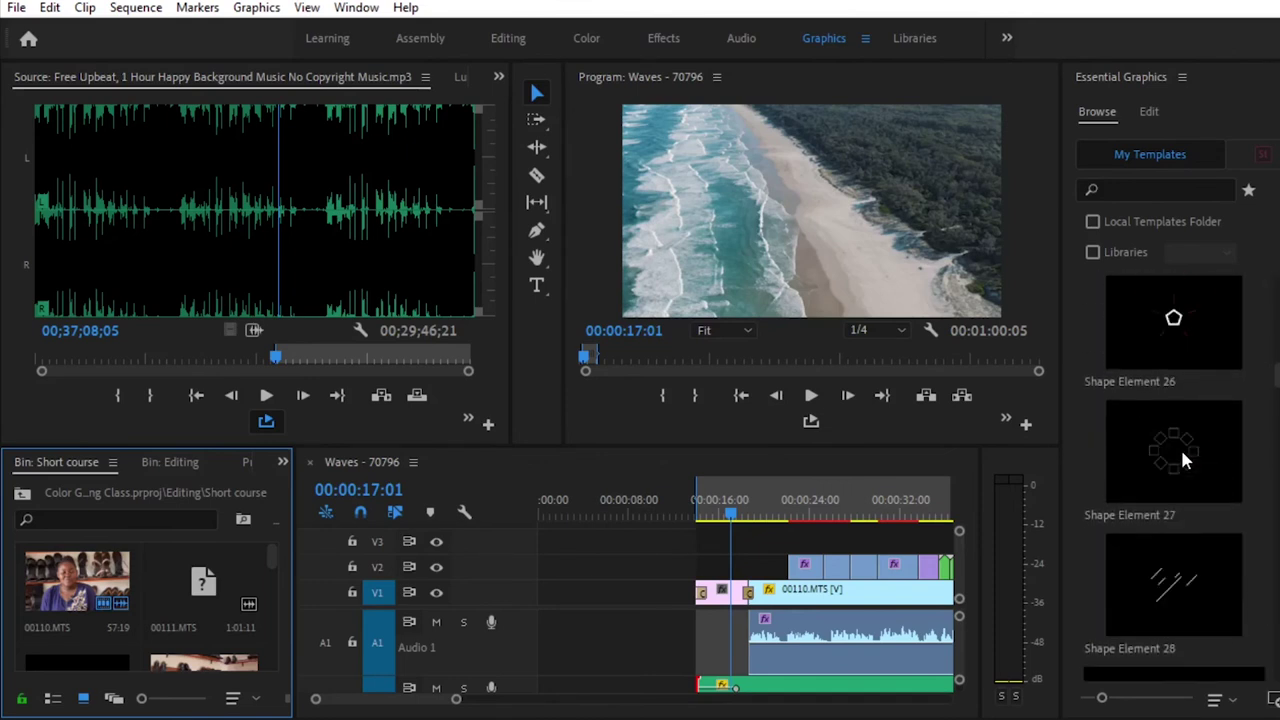
scroll(1184, 460, down, 12)
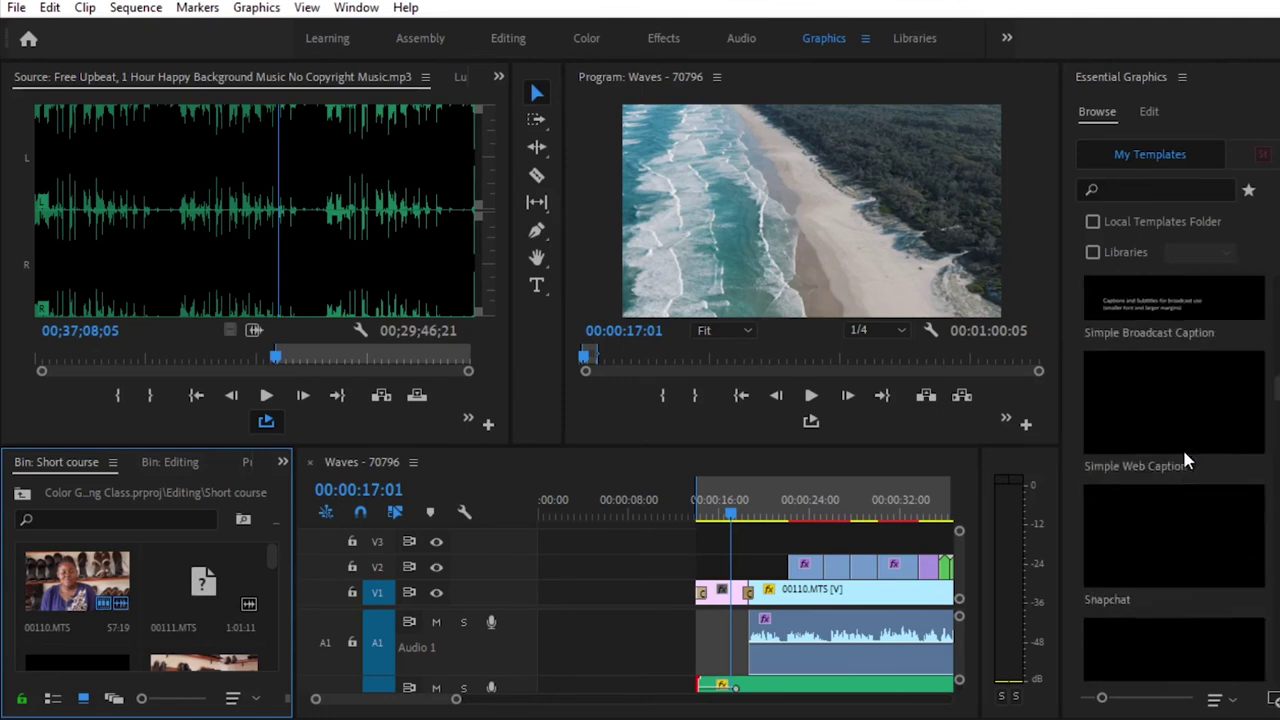
scroll(1184, 460, down, 10)
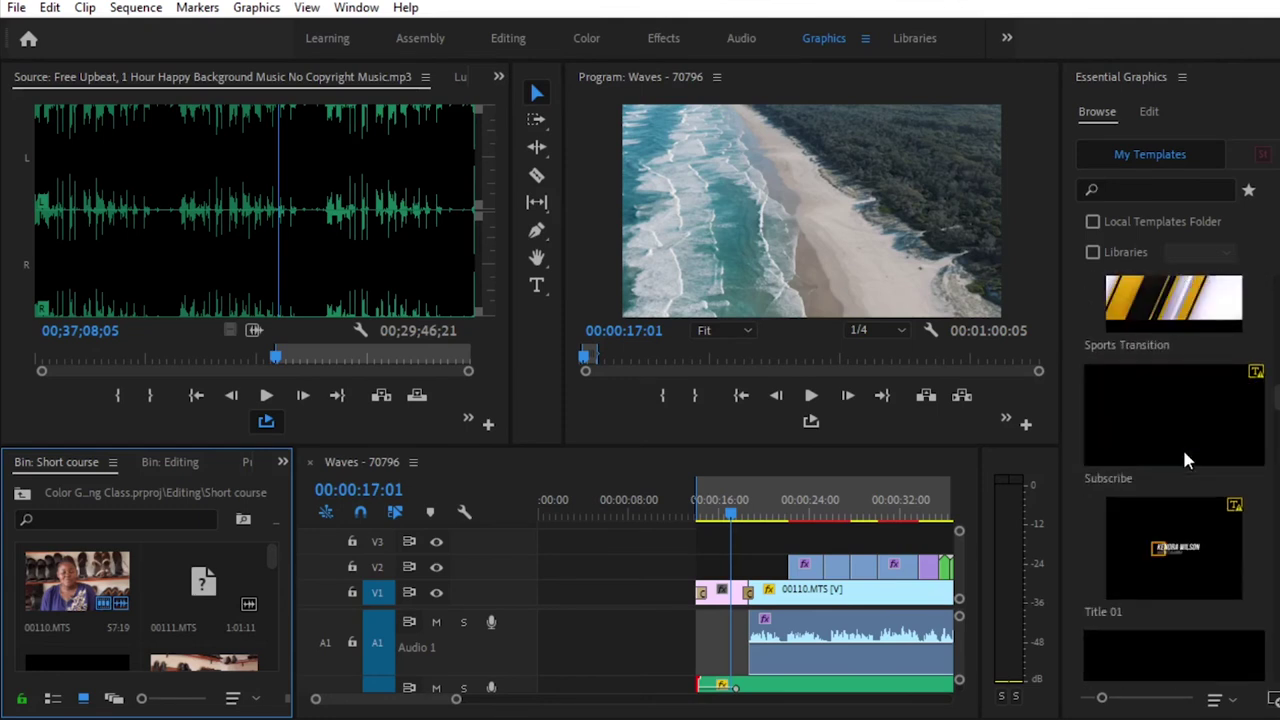
scroll(1184, 460, down, 8)
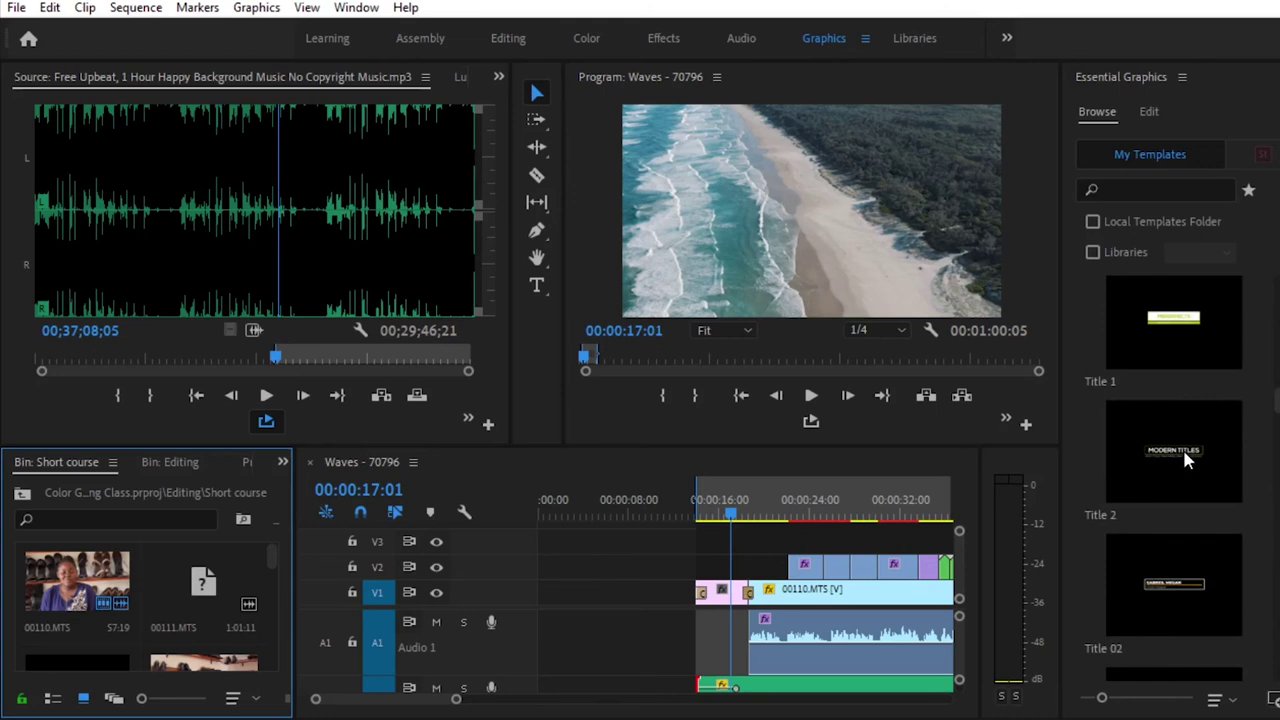
scroll(1186, 460, down, 3)
scroll(1186, 460, down, 3)
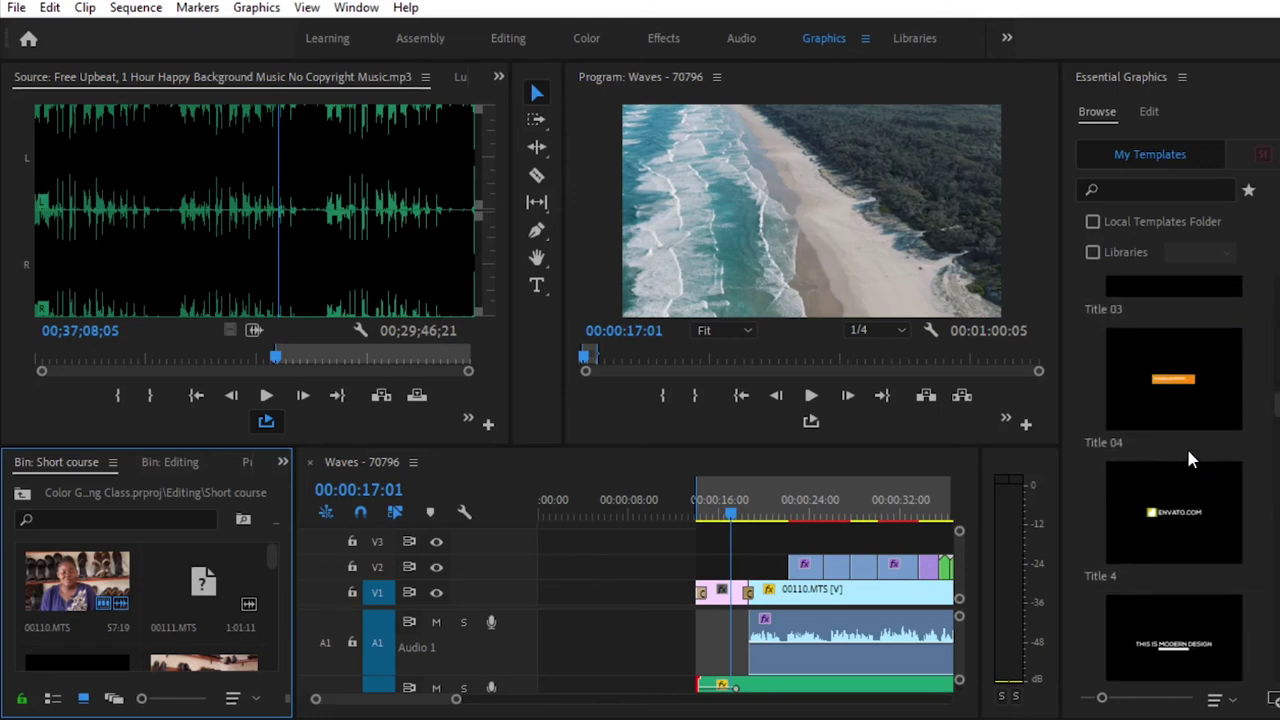
scroll(1189, 455, down, 5)
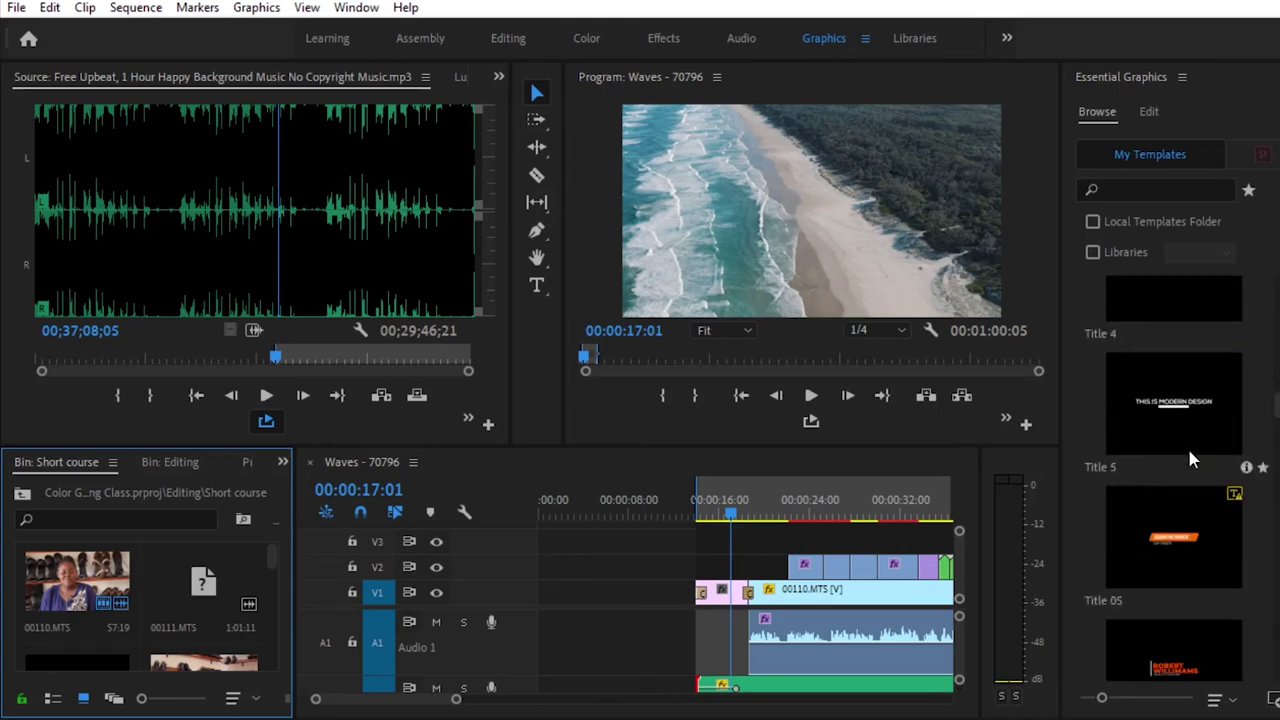
click(1156, 413)
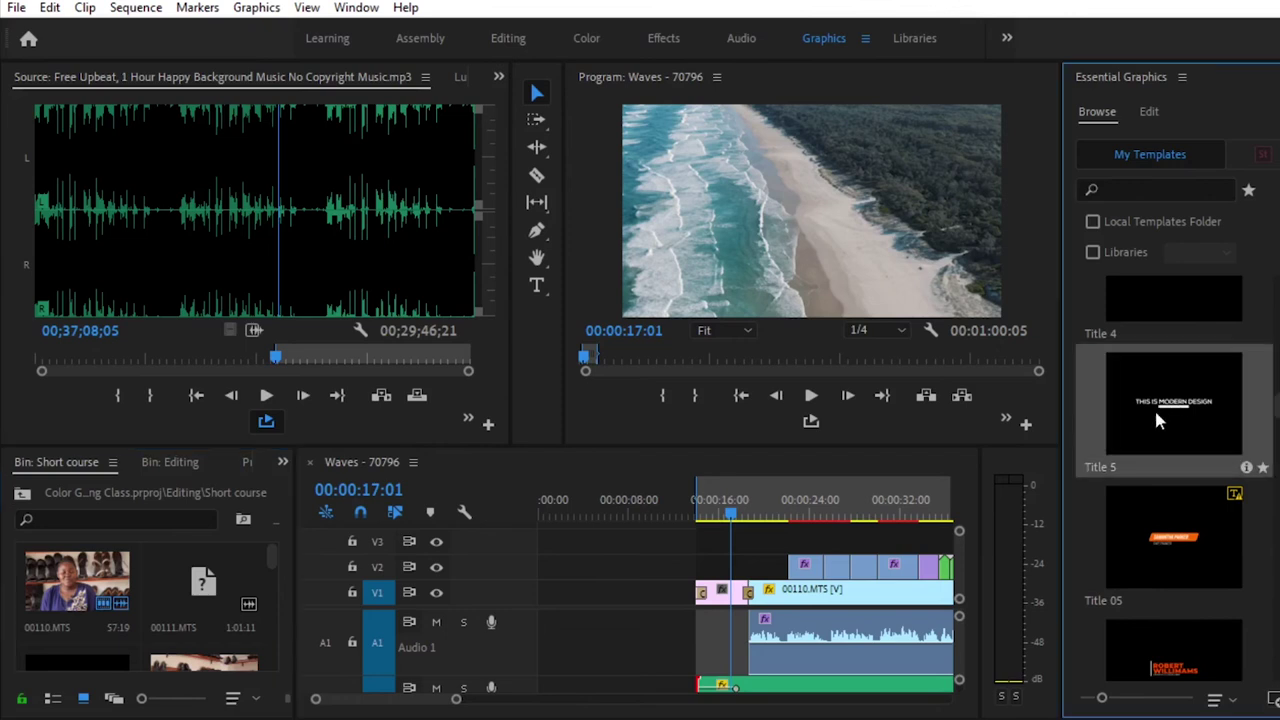
Place Title 5 on V3 at 00:00:14 with a default transition at its start, then preview
drag(1053, 438, 714, 556)
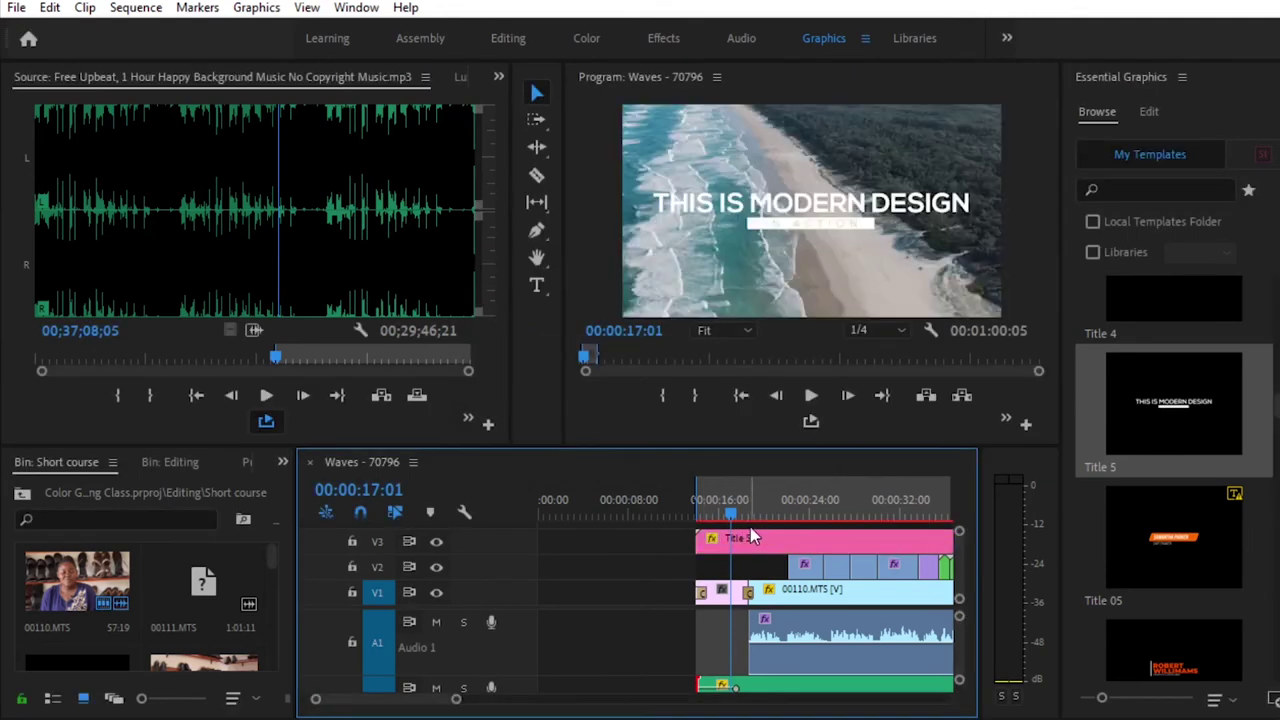
click(770, 548)
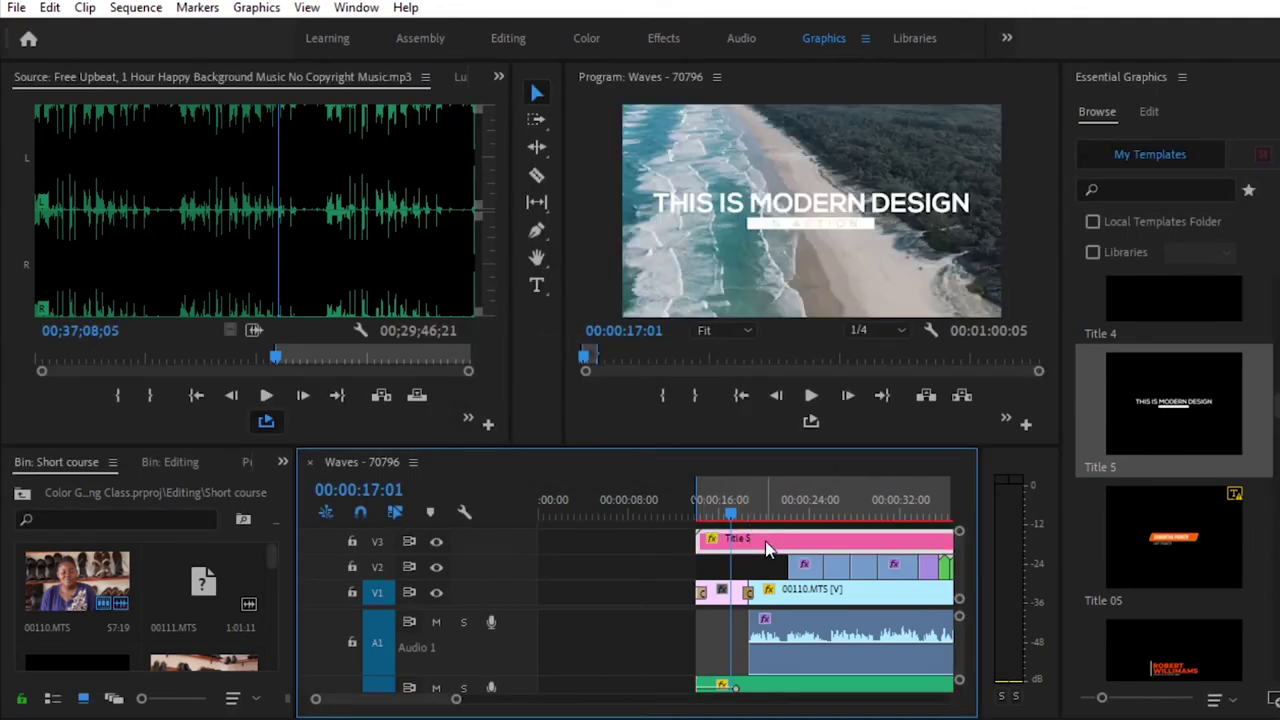
right_click(702, 541)
click(753, 674)
drag(731, 515, 703, 520)
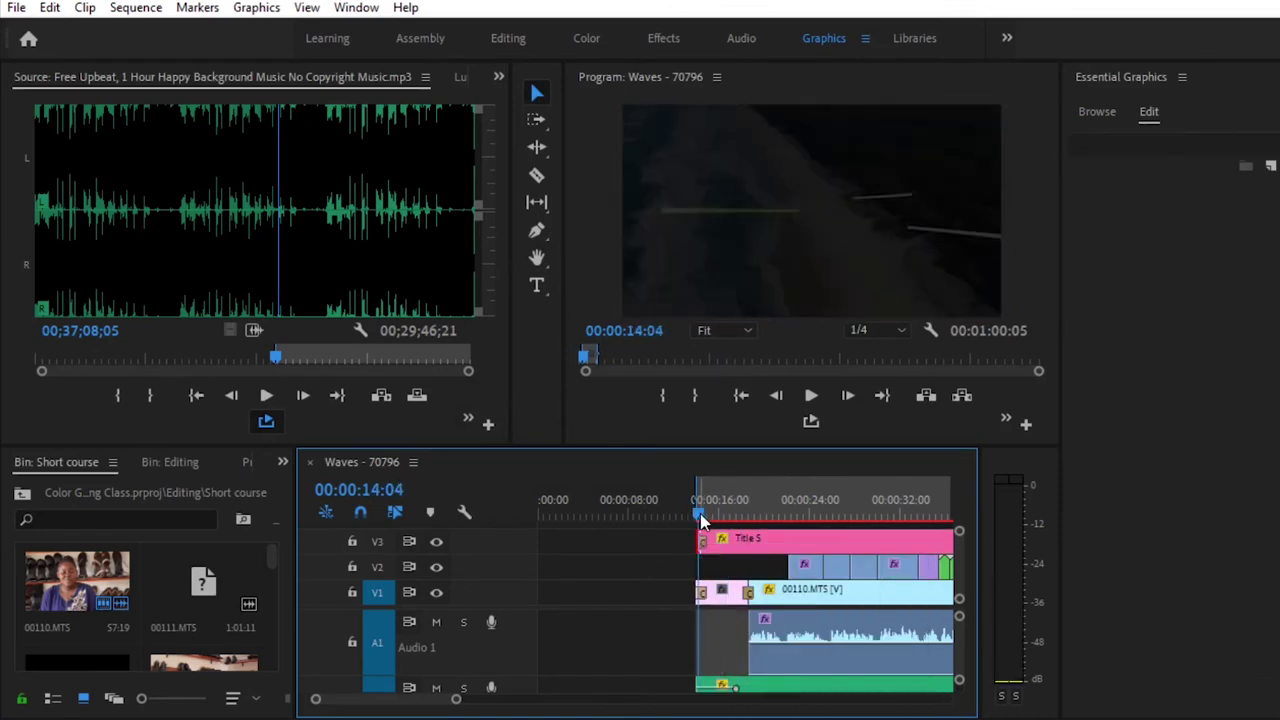
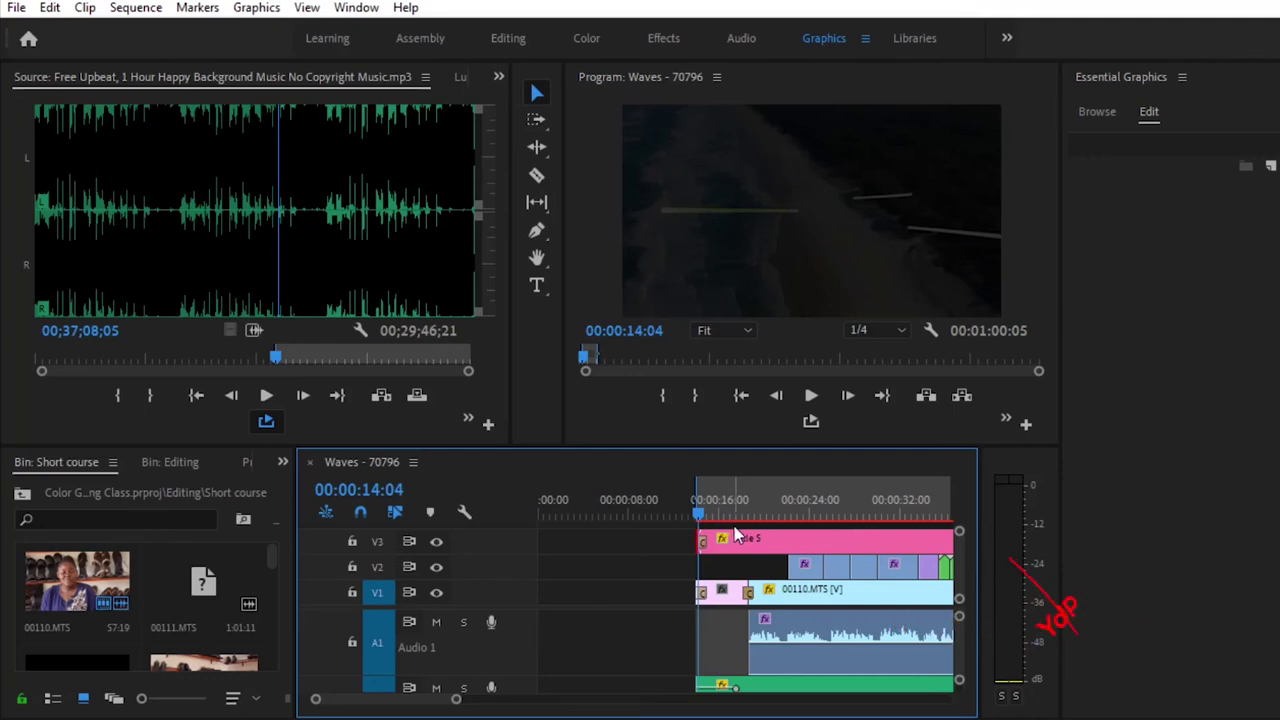
Recolour the Title 5 accent from lime green ADC00F to dark blue 09068B and preview it
click(735, 541)
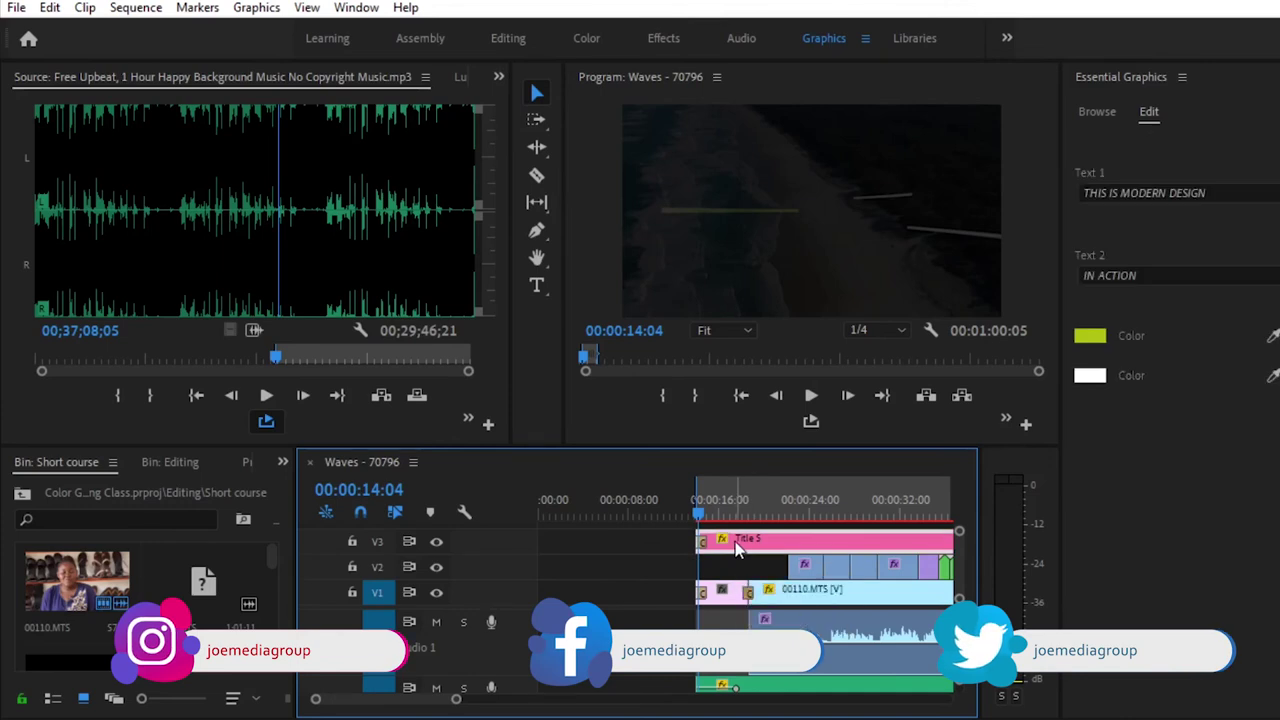
click(1092, 338)
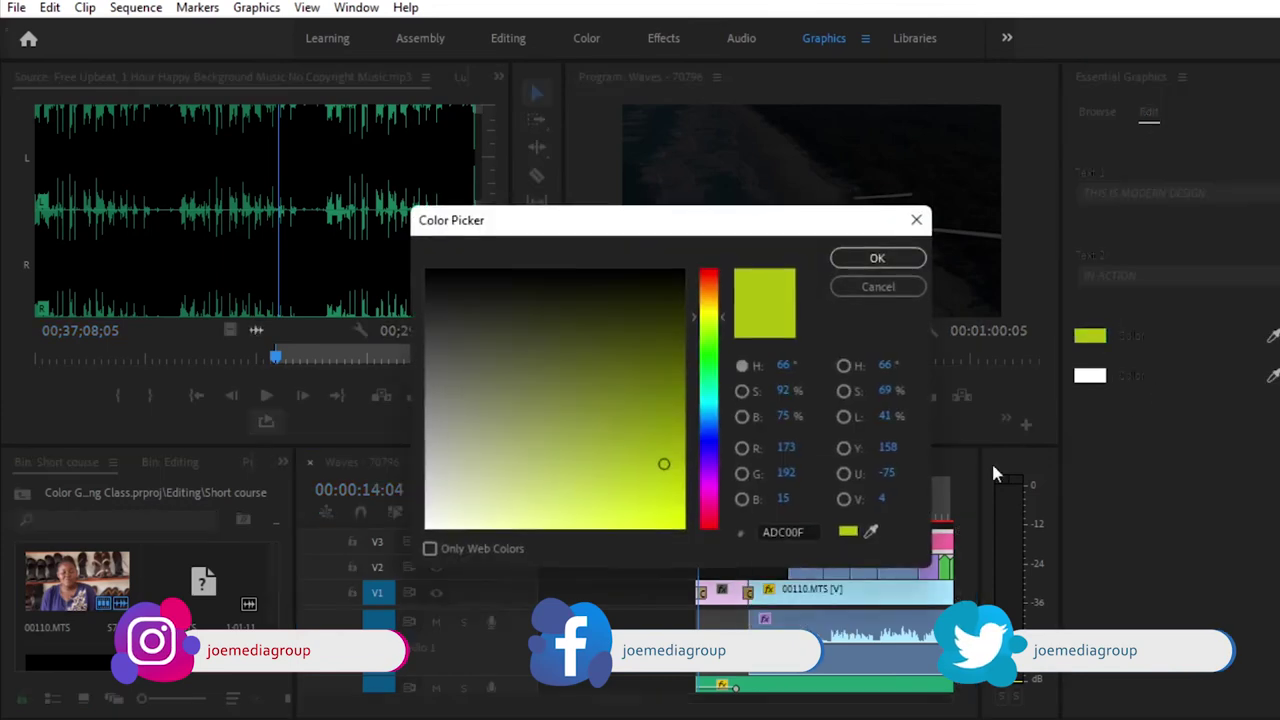
click(703, 452)
click(655, 403)
click(671, 409)
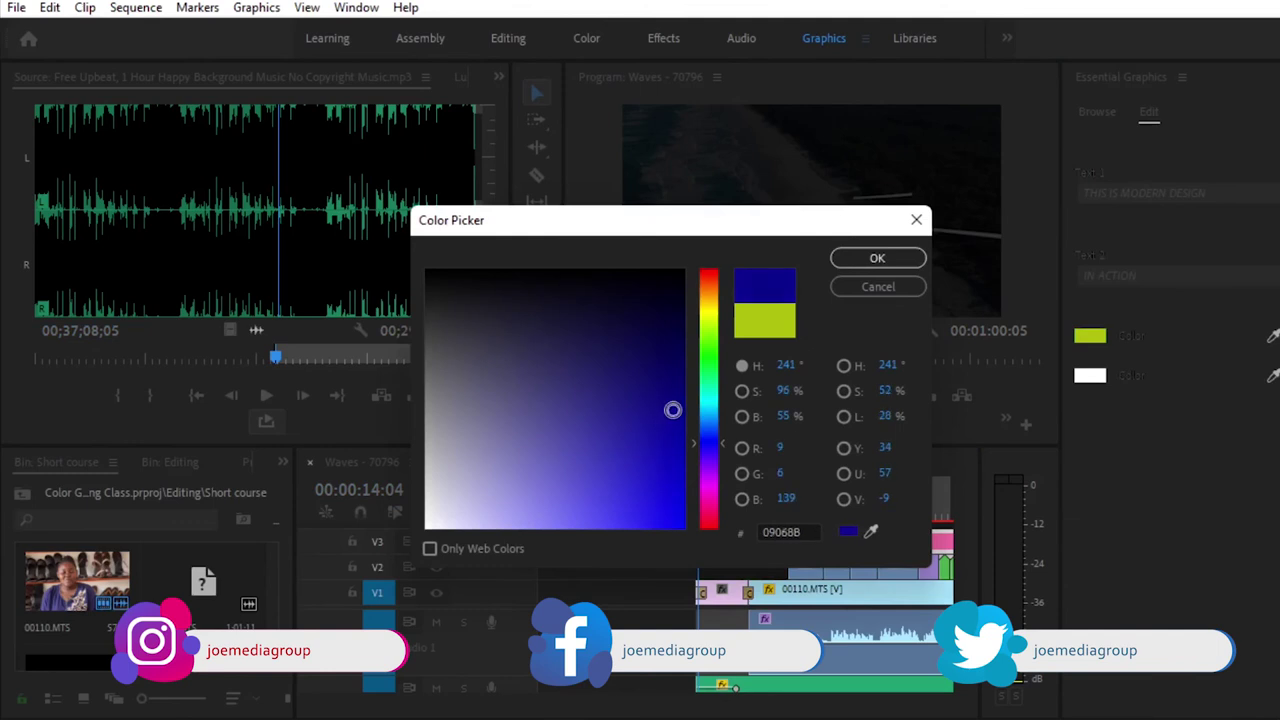
click(908, 262)
key(space)
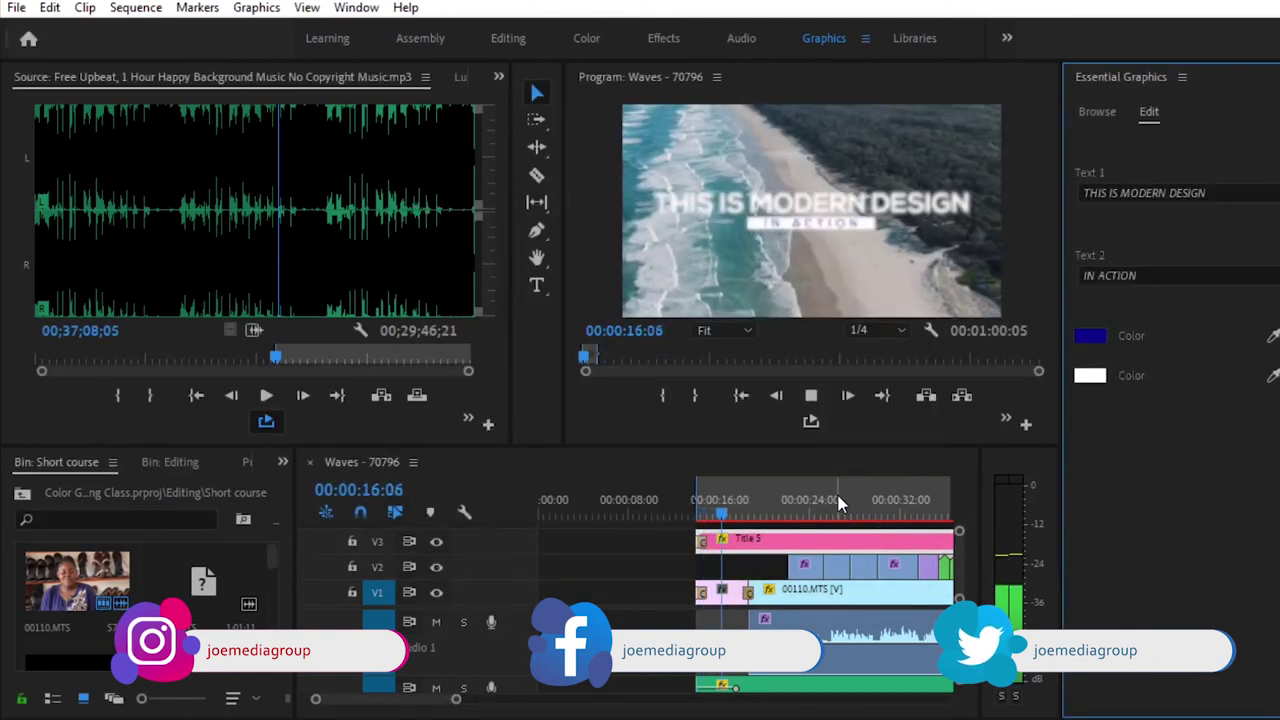
key(space)
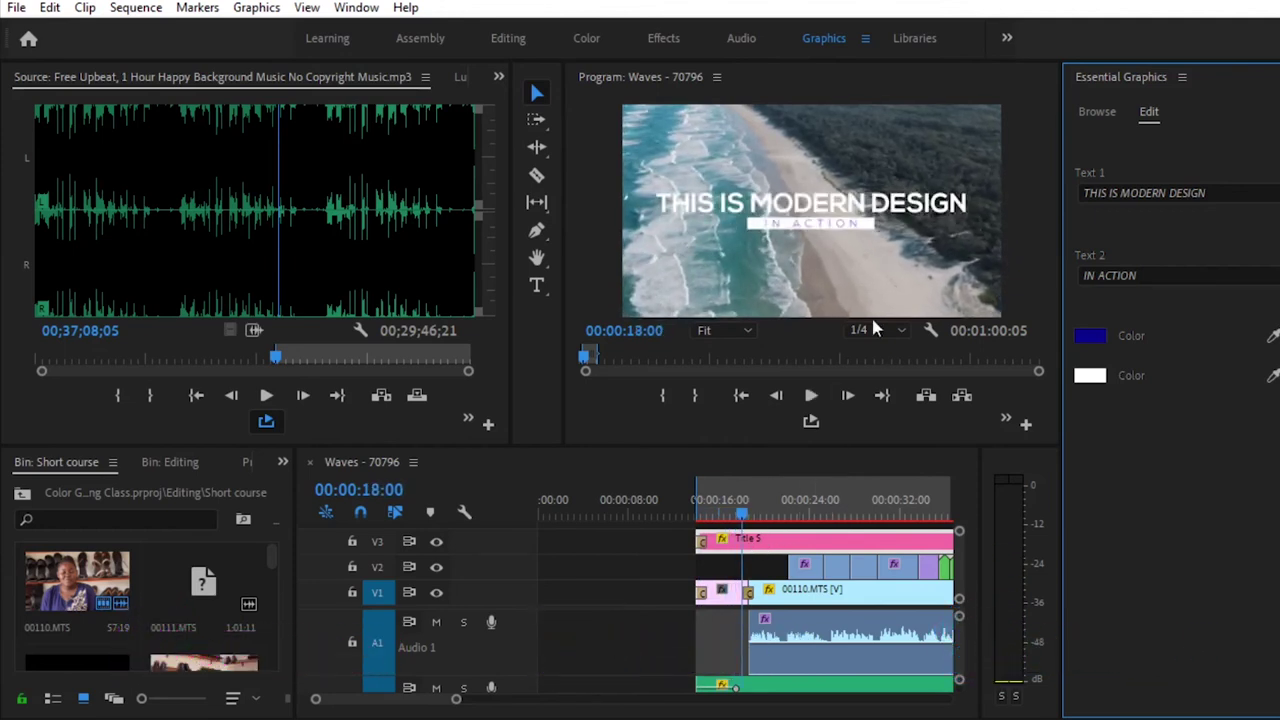
Replace the title's placeholder text with 'EZMA LEATHER' on line one and 'PRODUCTS' on line two
click(1233, 195)
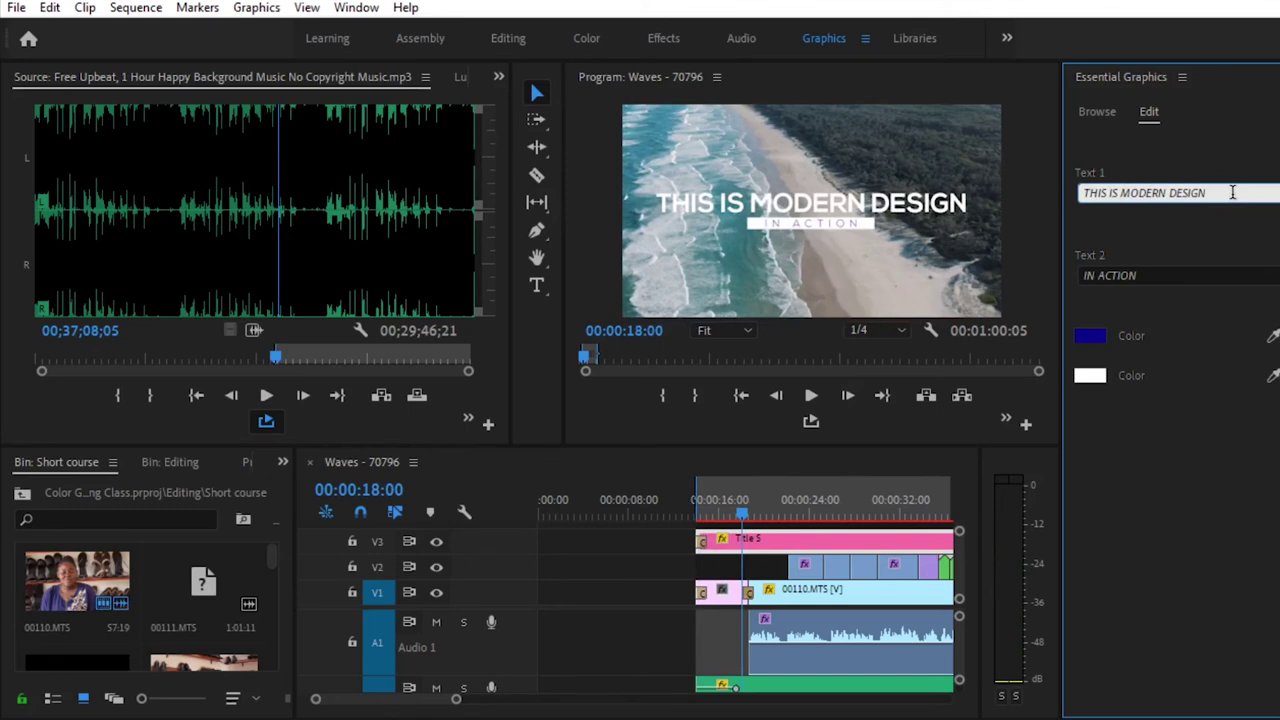
key(ctrl+a)
text(eza)
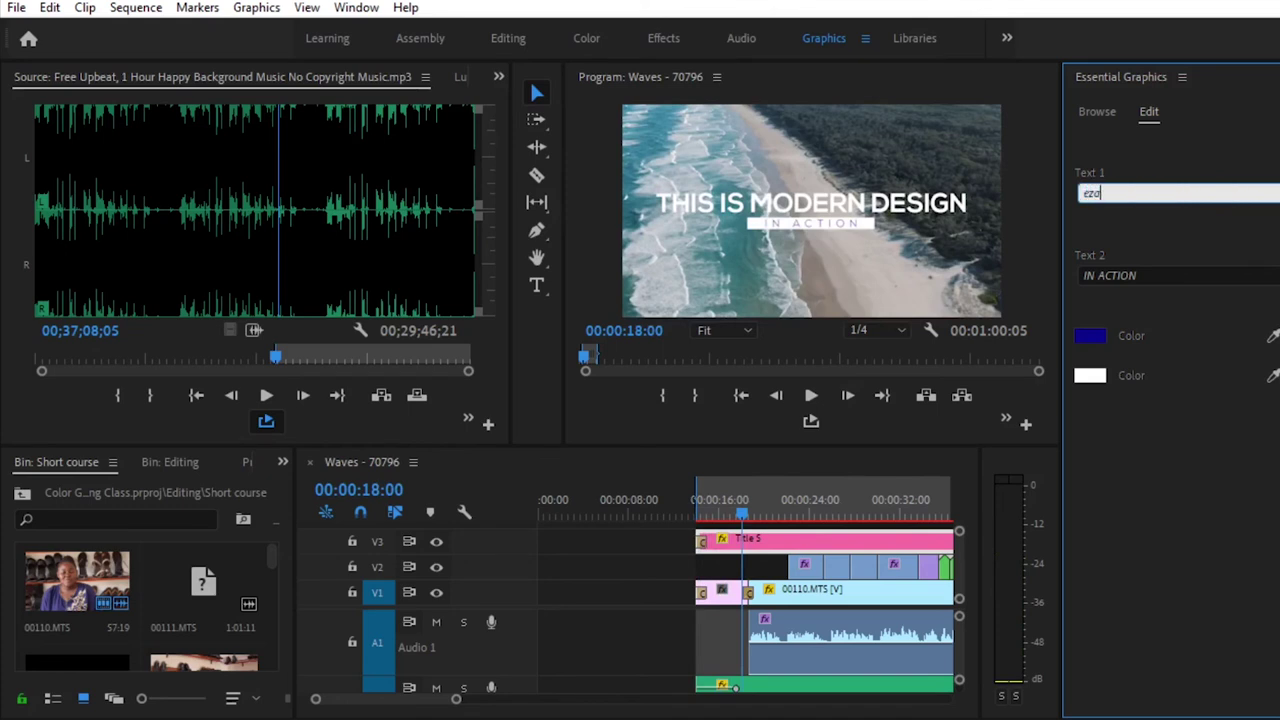
text(EZMA LEATHER)
click(1150, 272)
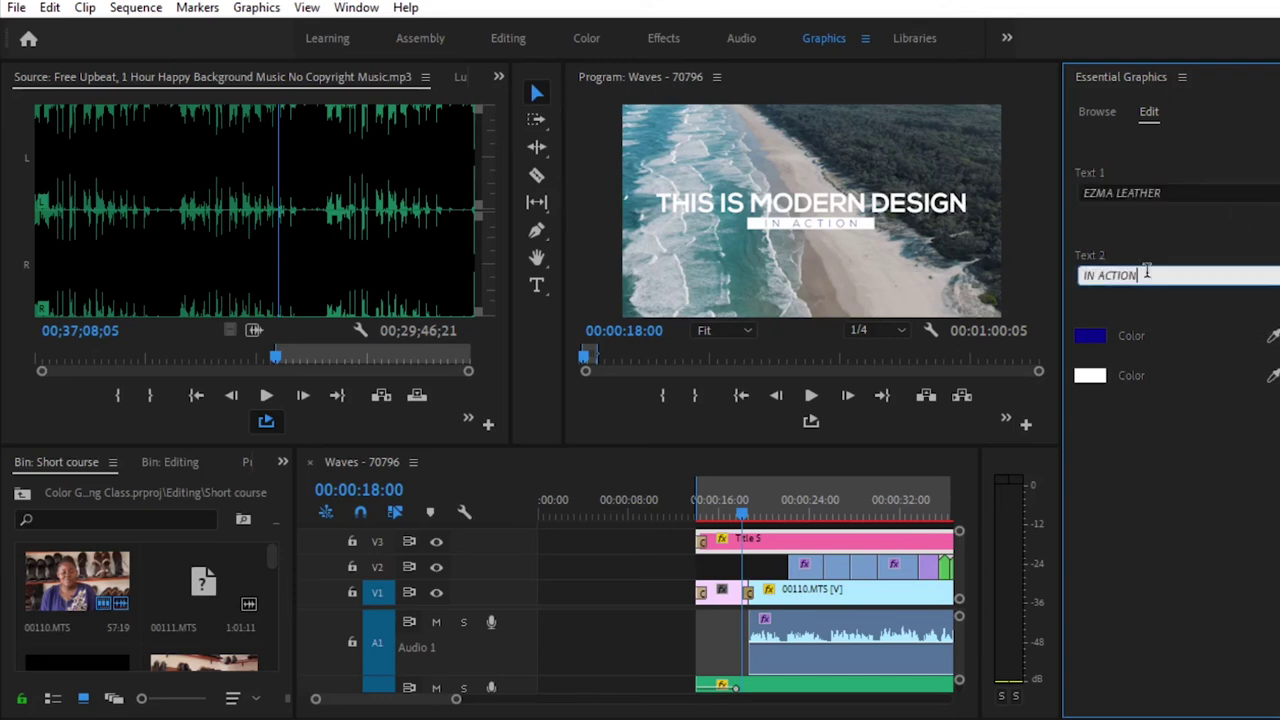
text(PRODUCT)
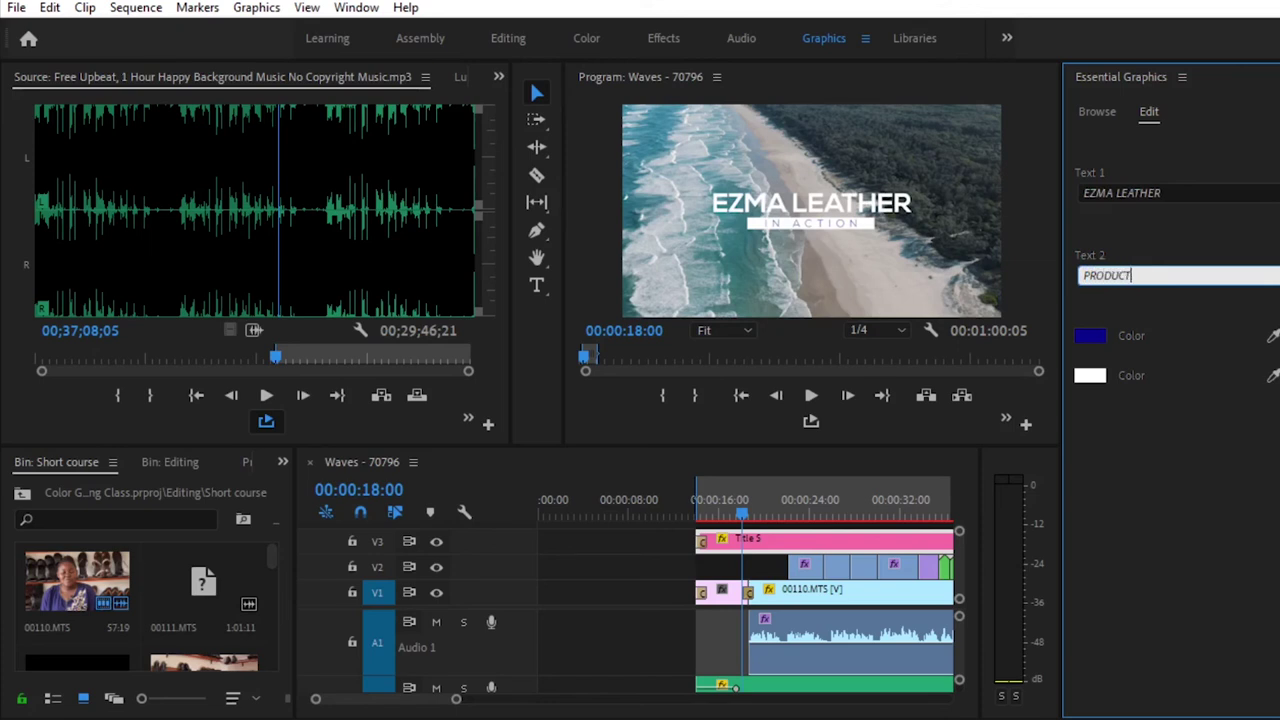
text(S)
click(1130, 570)
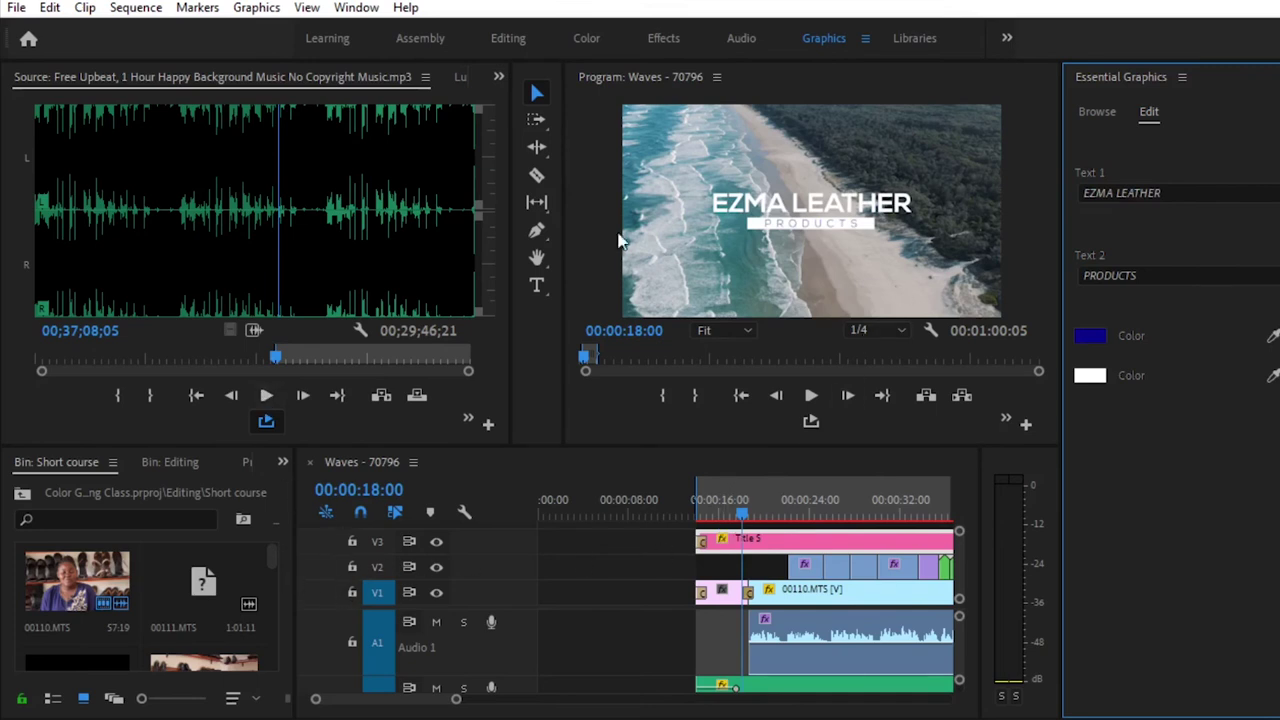
click(537, 175)
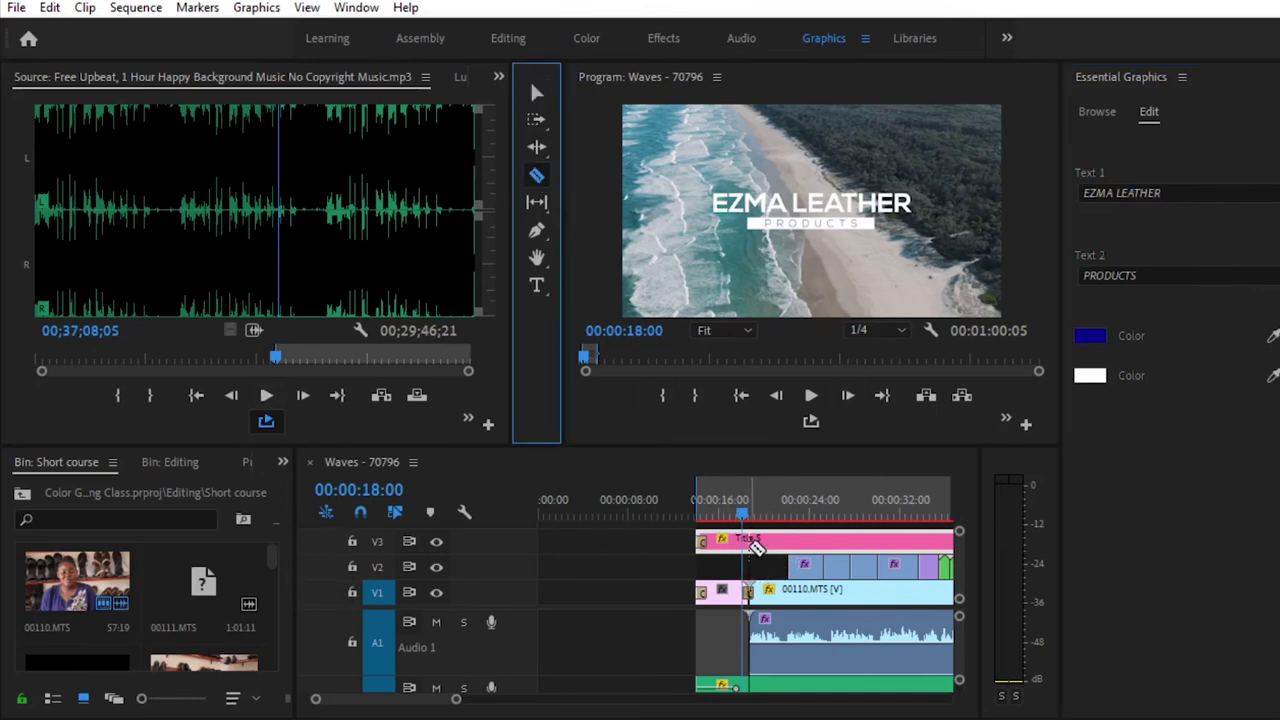
Cut the V3 title at the playhead and delete the part after the cut
click(753, 544)
click(535, 95)
click(817, 538)
key(Delete)
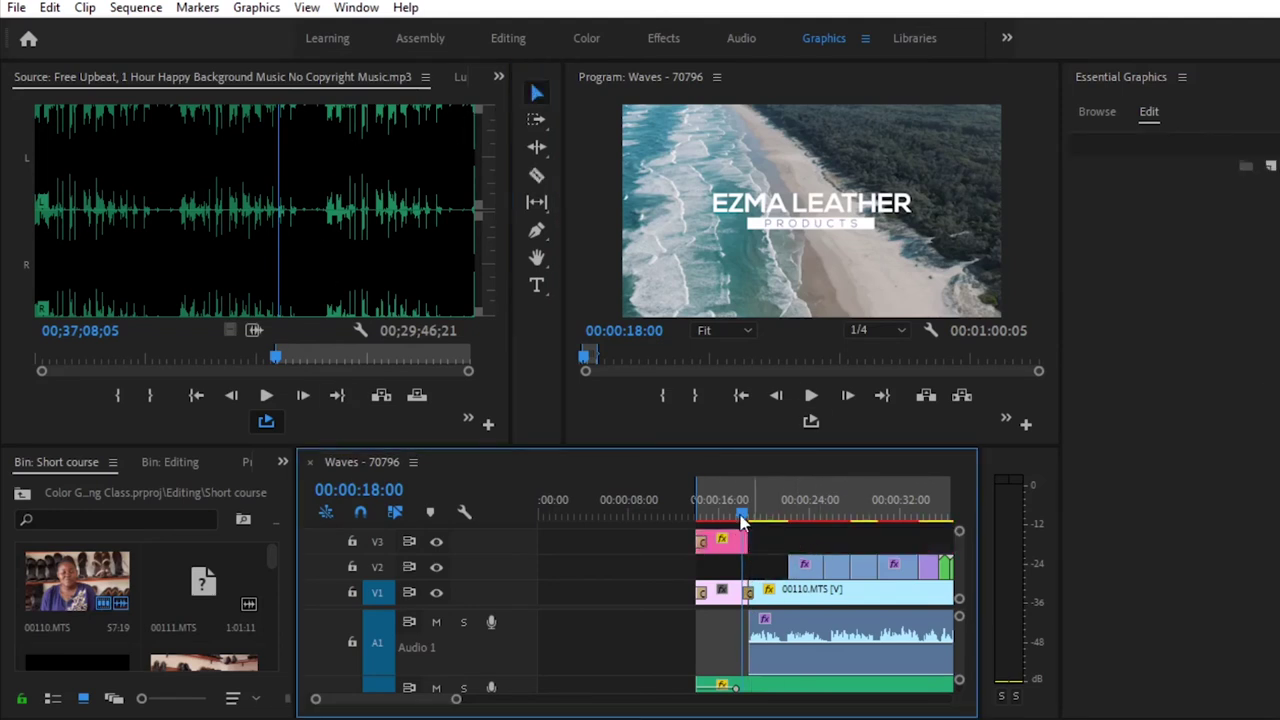
Add the default transition to the title's end and preview it
right_click(744, 540)
click(817, 672)
drag(742, 514, 697, 520)
key(space)
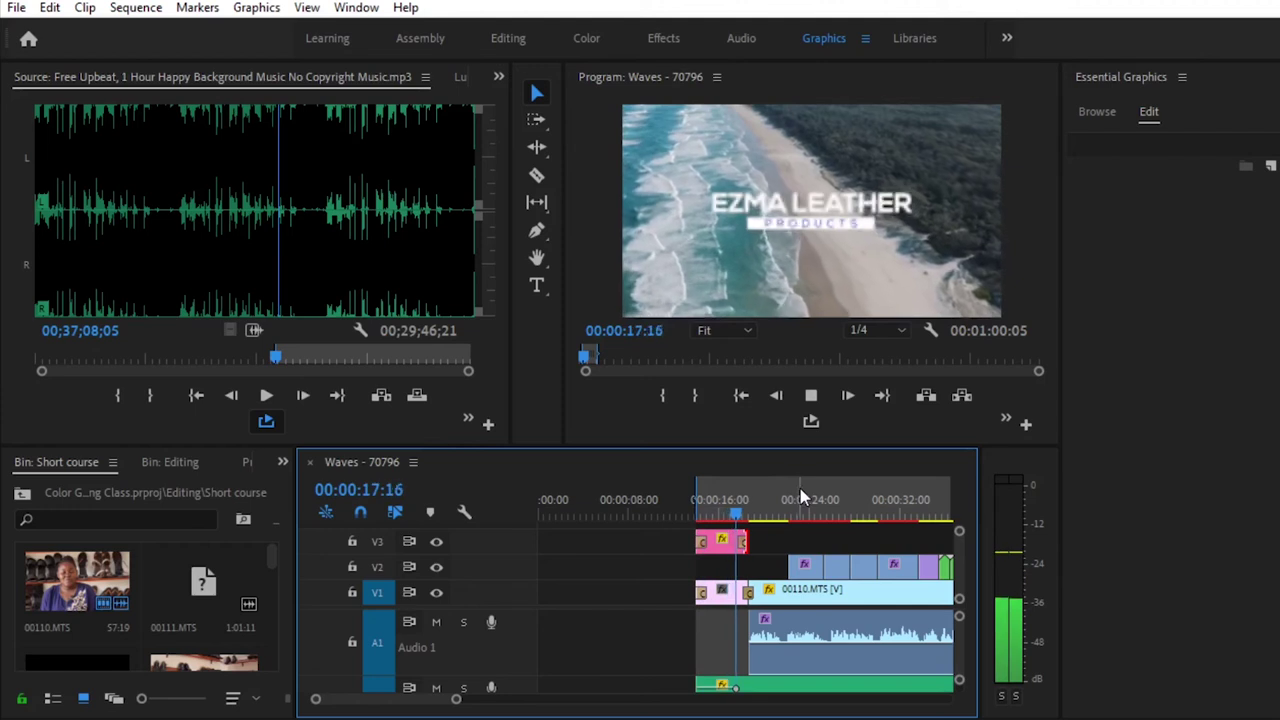
key(space)
Set playback resolution to 1/2, replay the title section, and save the project
click(899, 330)
click(862, 371)
drag(742, 514, 697, 520)
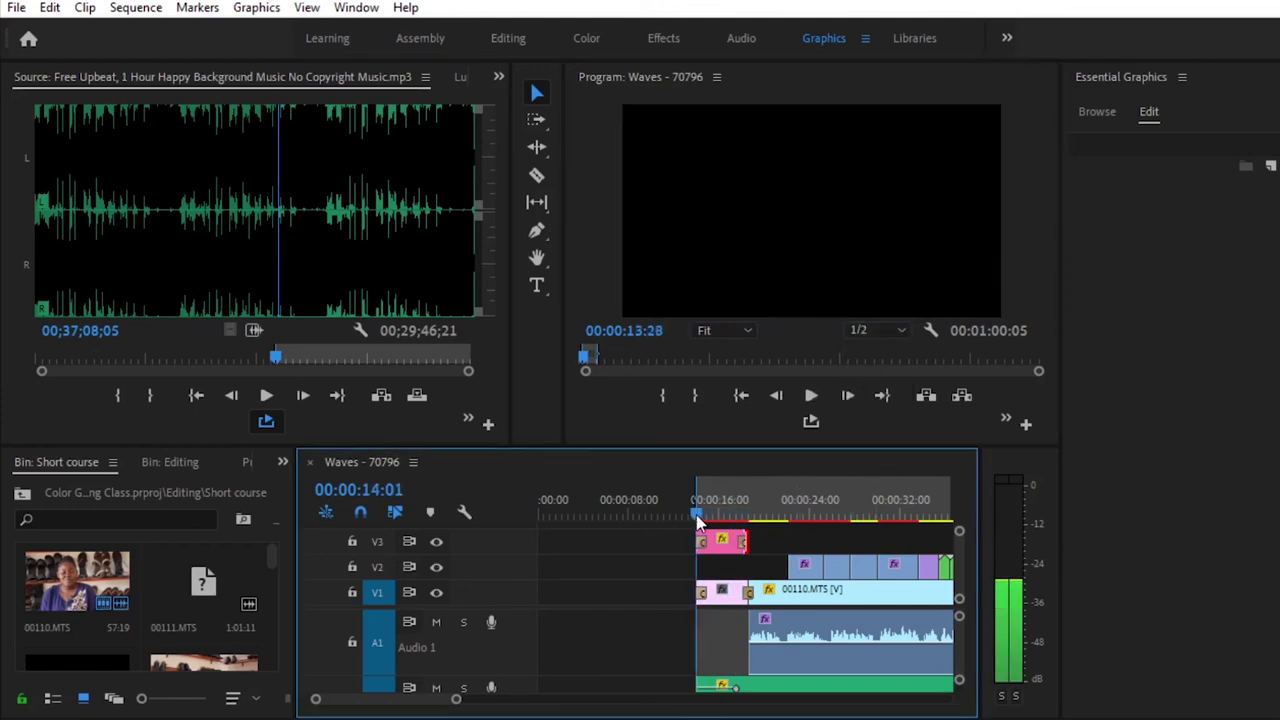
key(space)
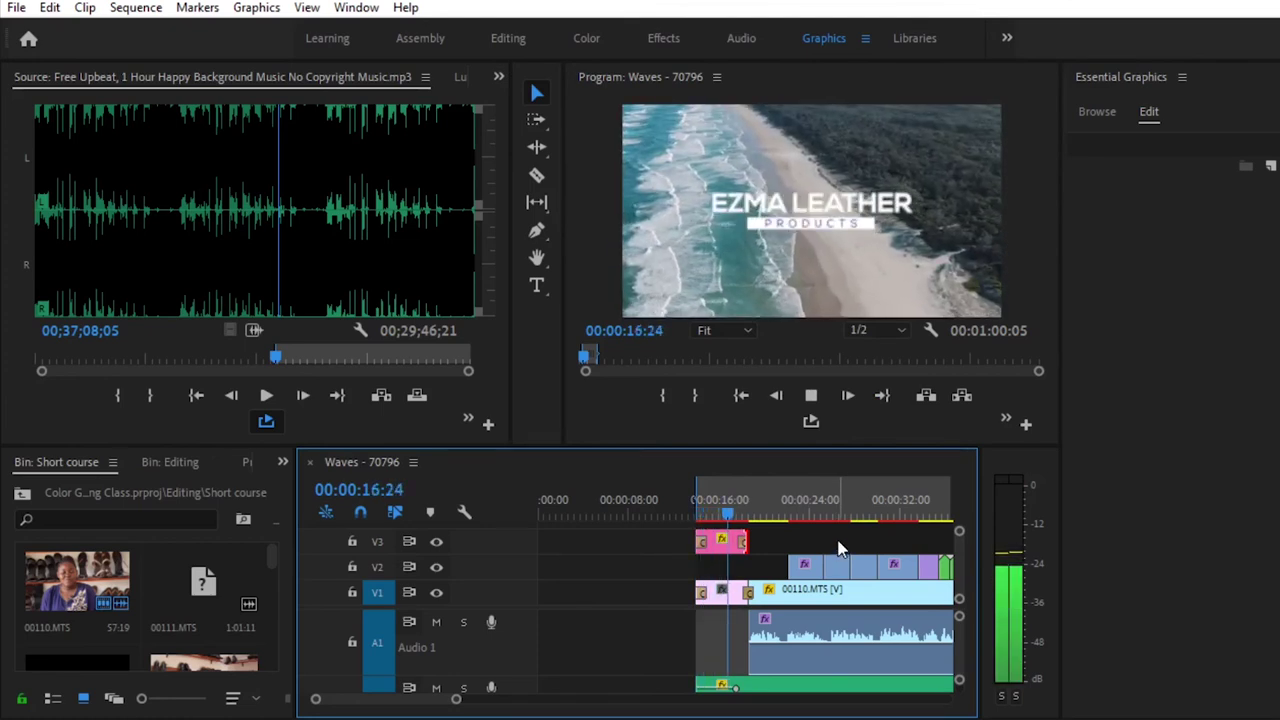
key(space)
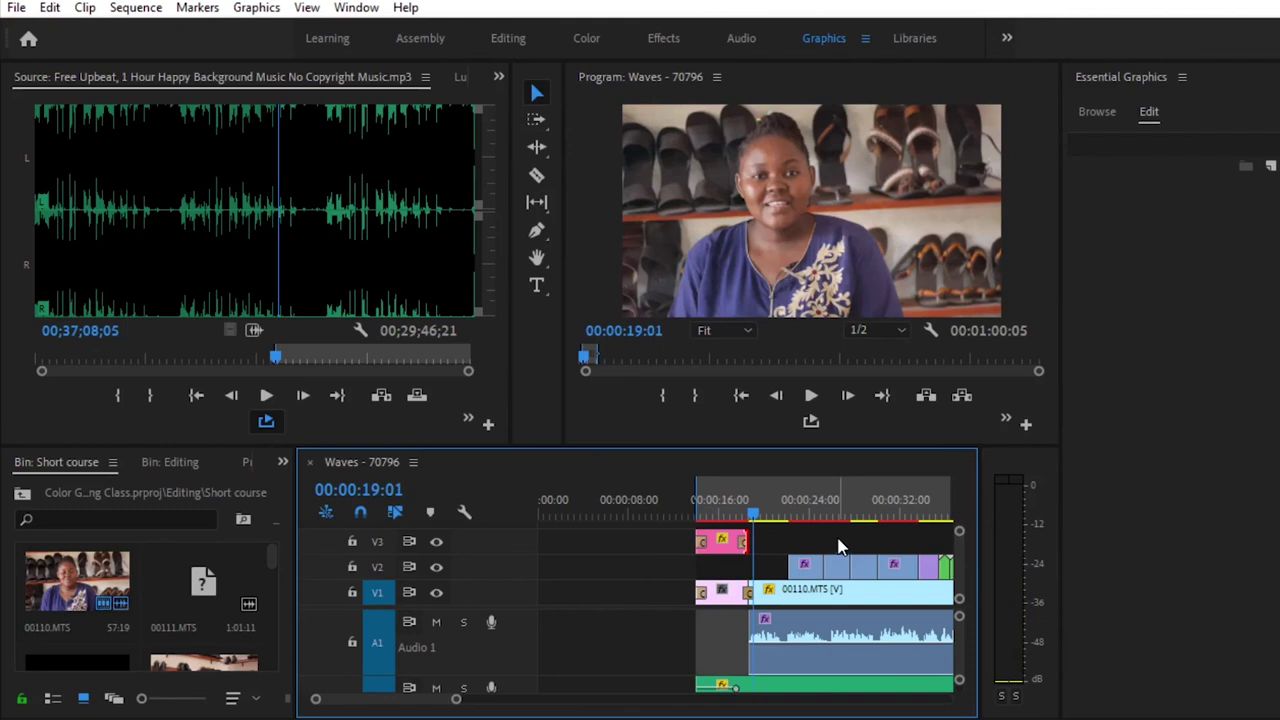
key(ctrl+s)
Scrub ahead from about 19 seconds to a later shot in the sequence
drag(460, 698, 497, 703)
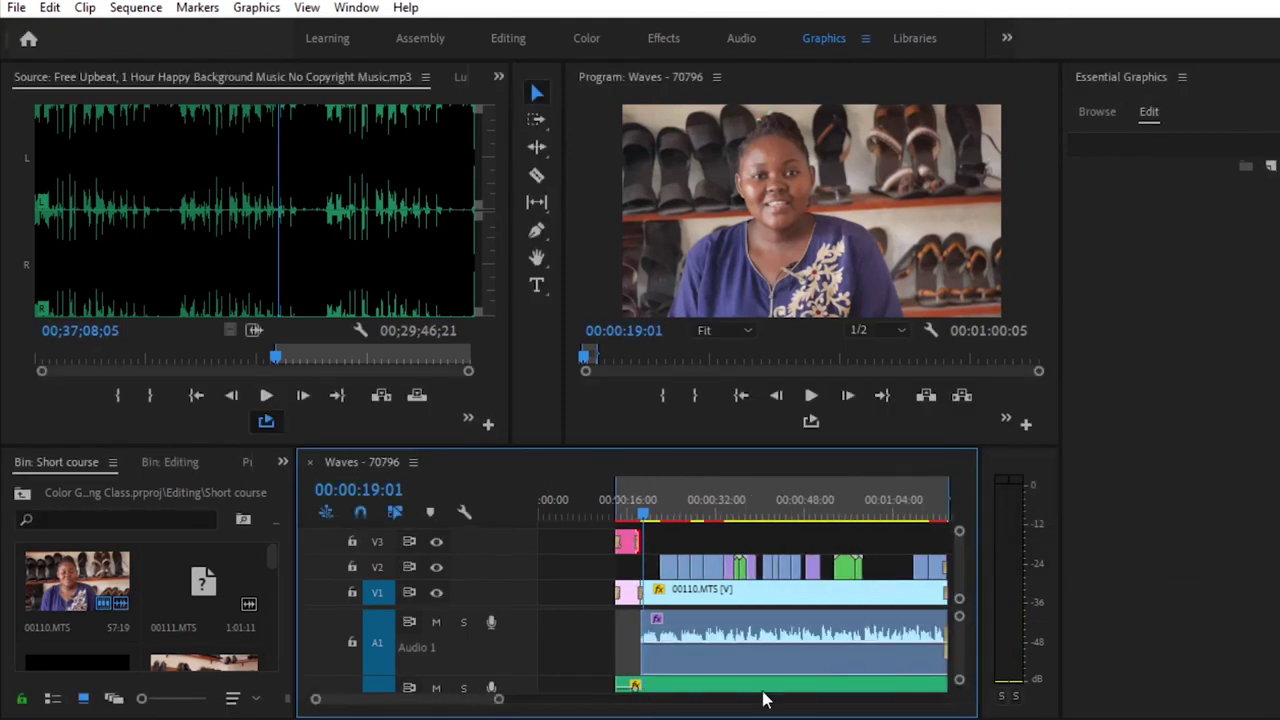
click(650, 510)
drag(650, 510, 883, 537)
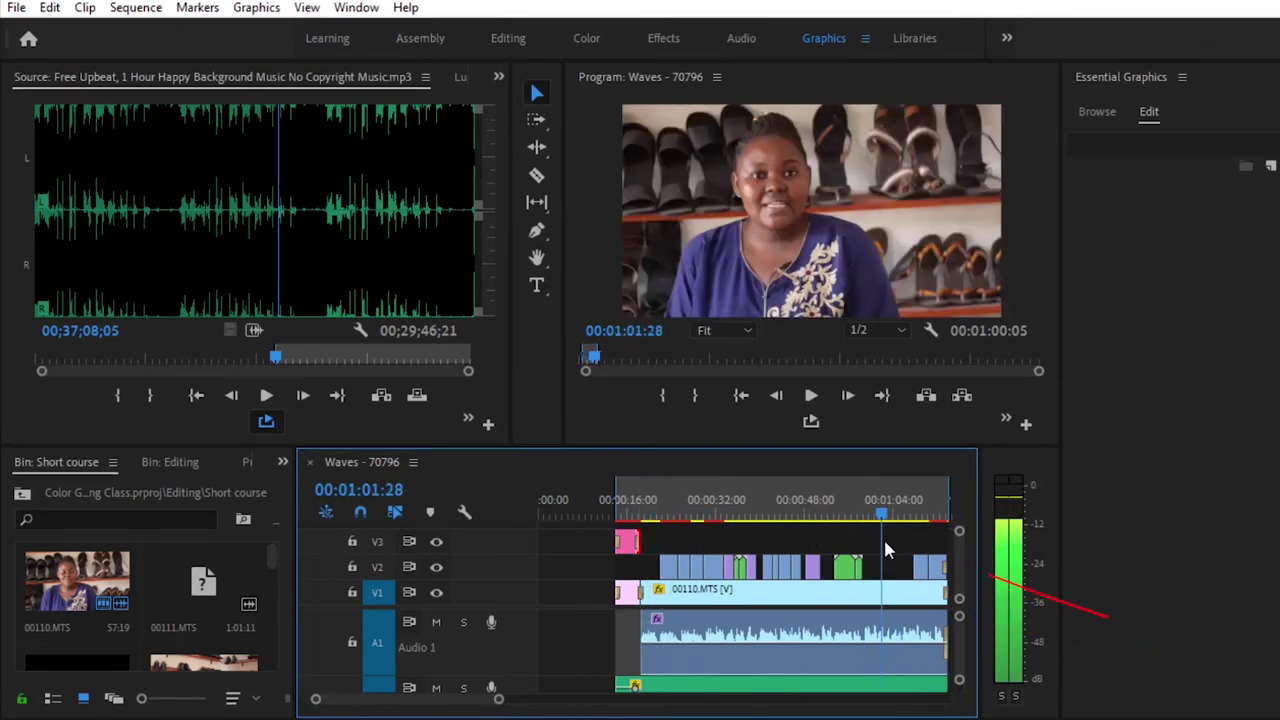
drag(498, 698, 530, 700)
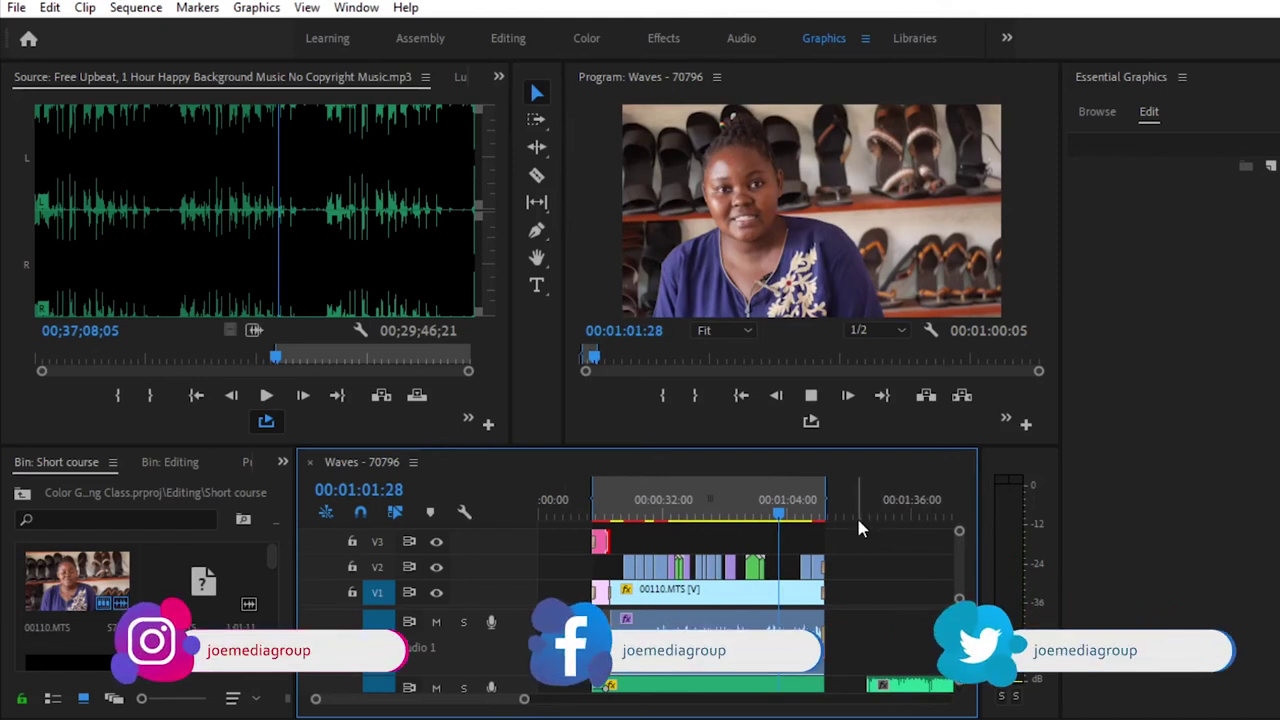
Try a copy of the EZMA LEATHER title at about one minute, then delete it
key(space)
click(773, 515)
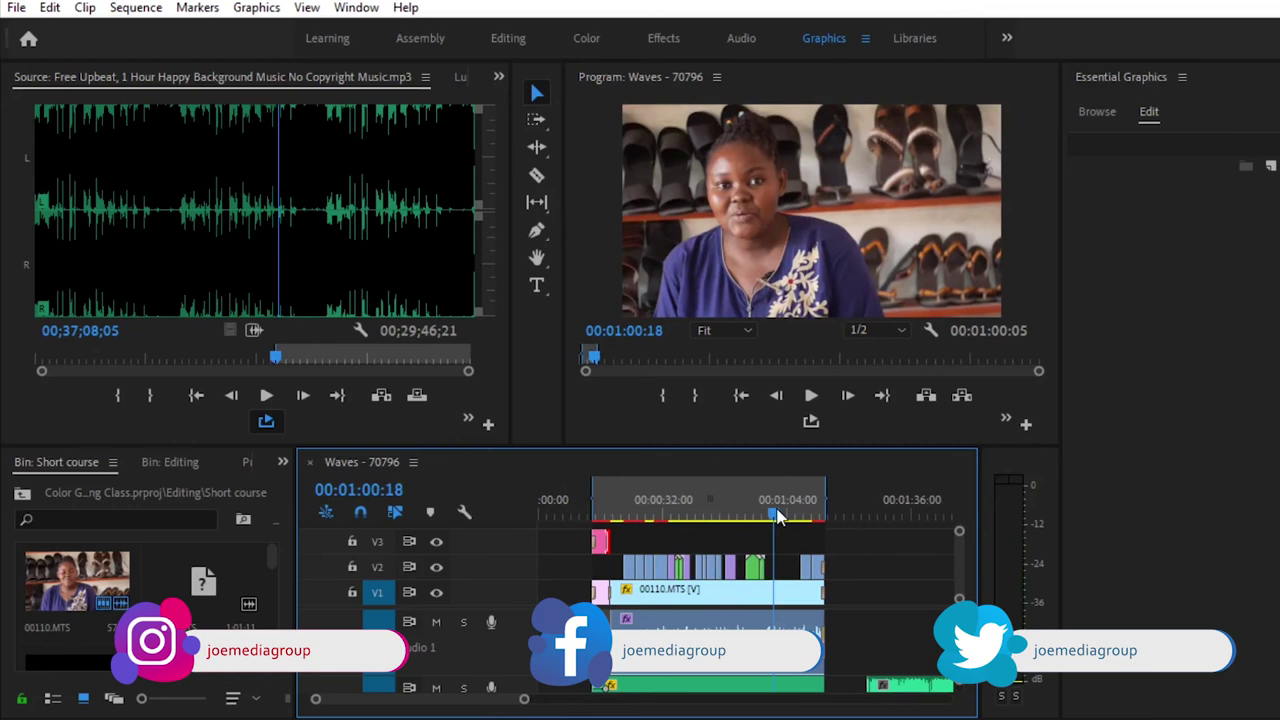
click(594, 544)
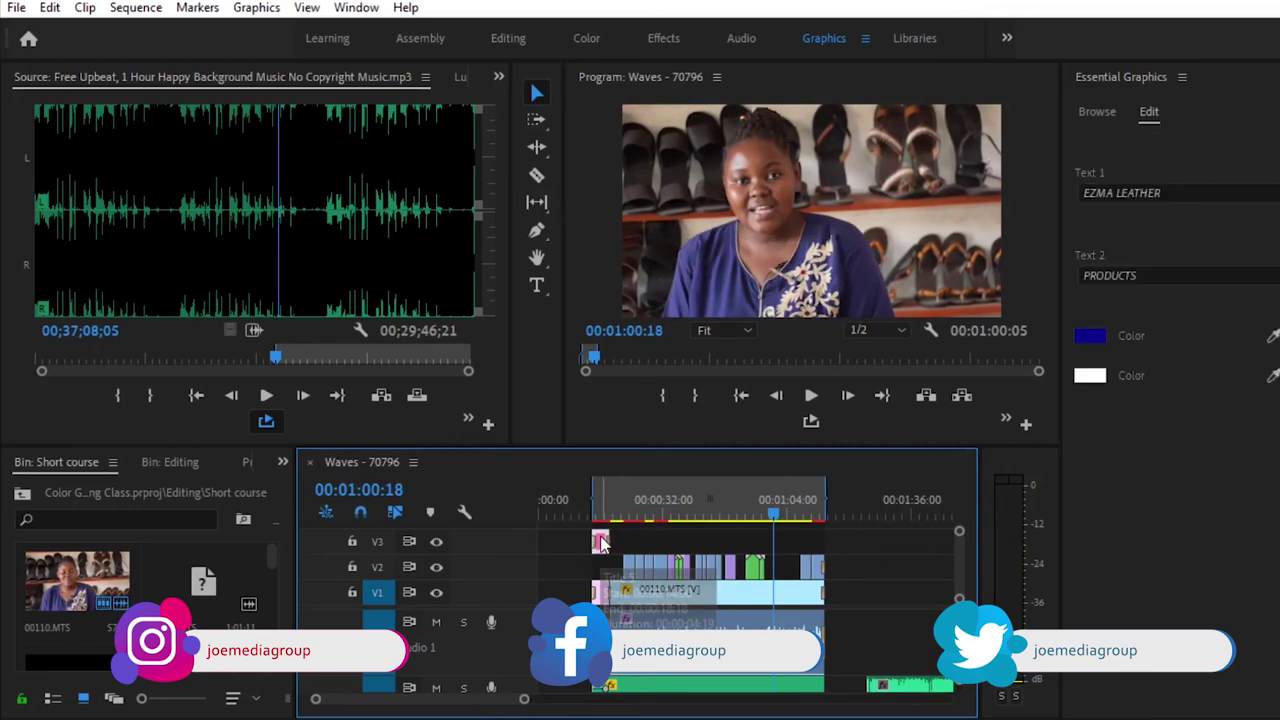
drag(806, 566, 783, 548)
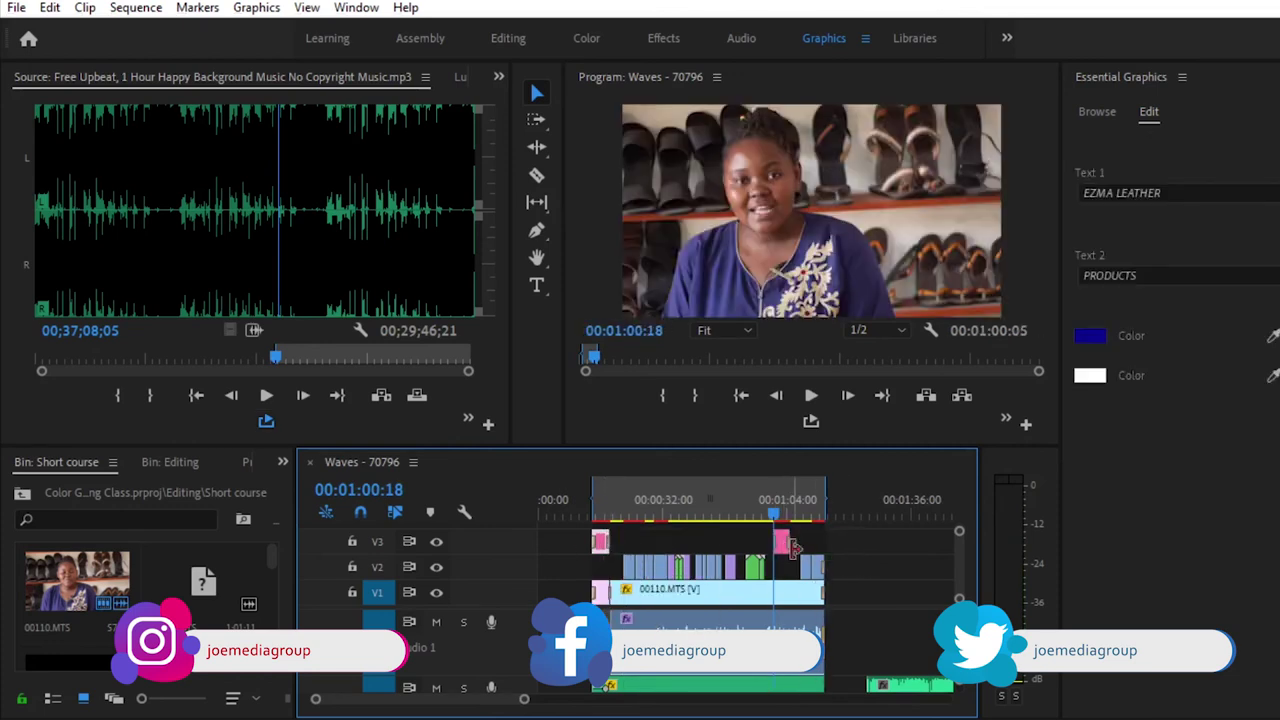
click(783, 548)
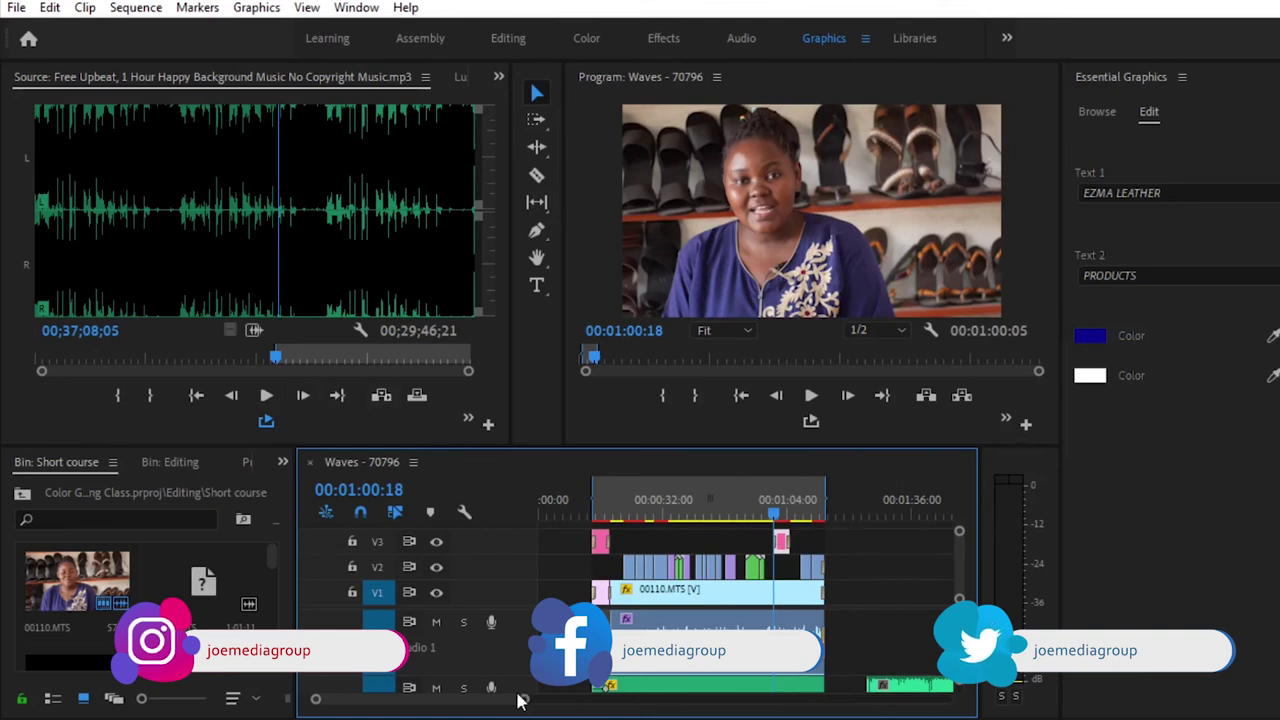
drag(528, 703, 428, 698)
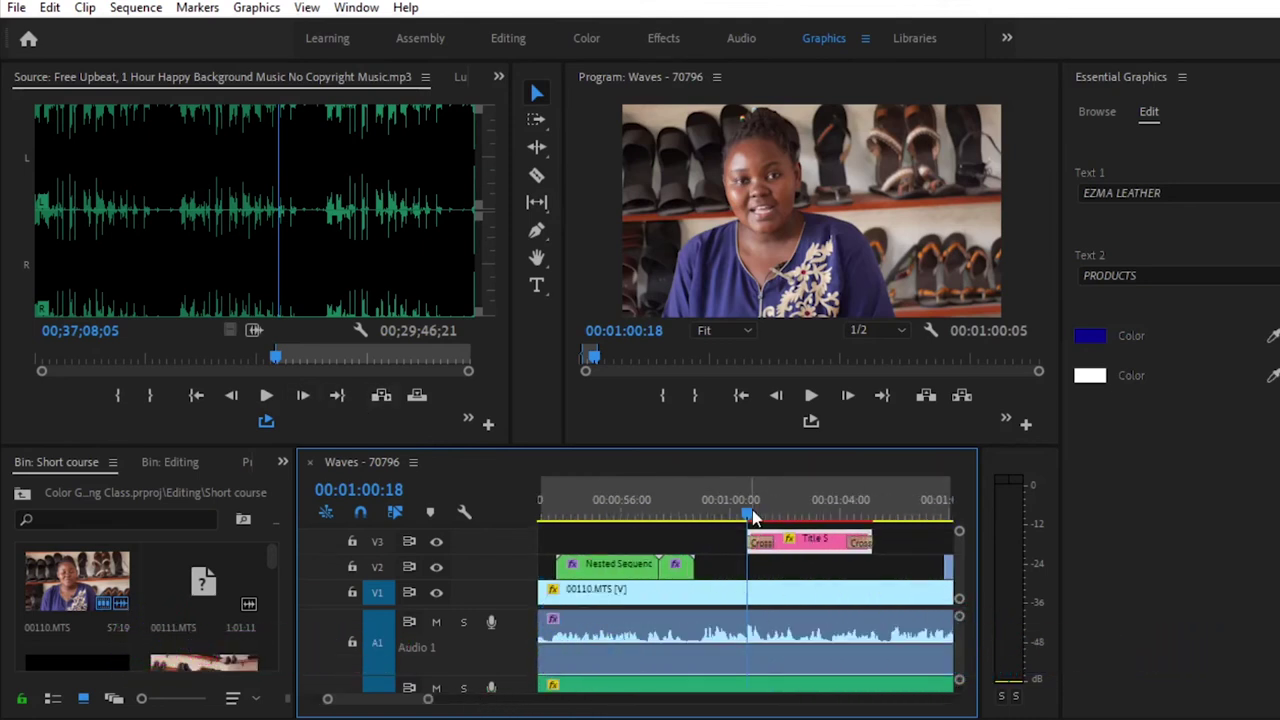
key(Delete)
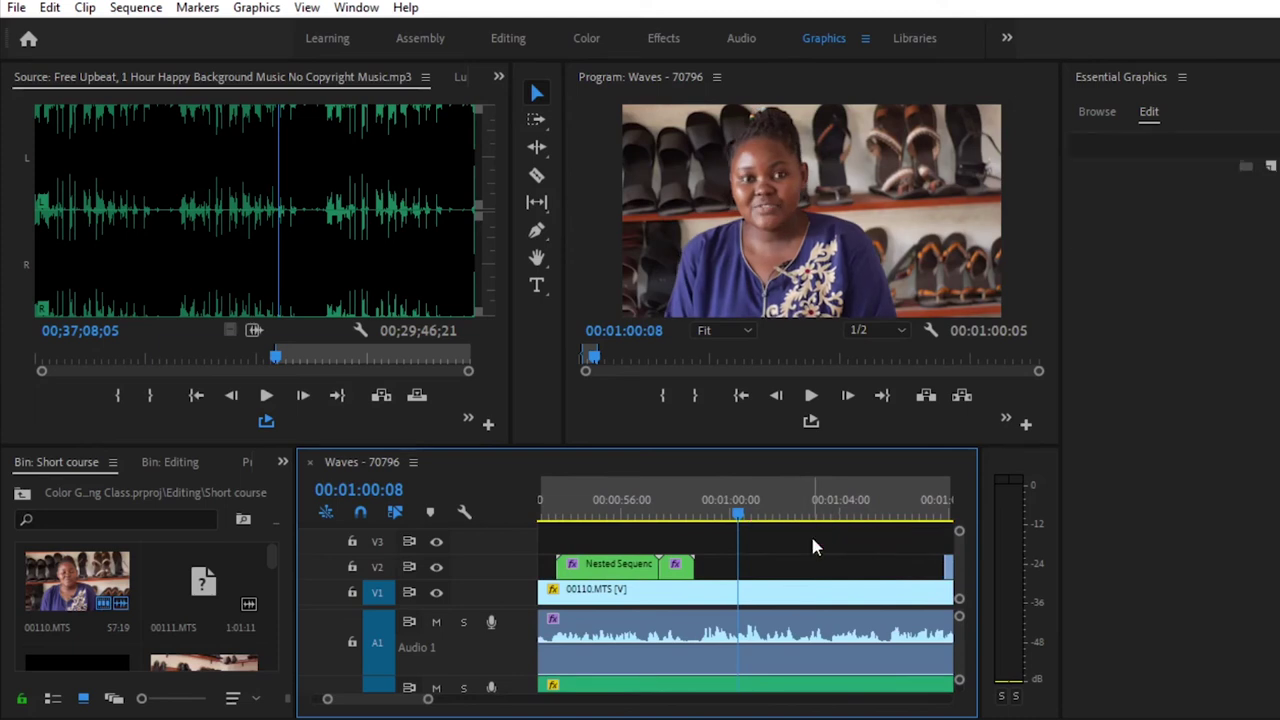
Browse the title templates down to HIGH QUALITY and drop it on V3 at the playhead
click(1097, 111)
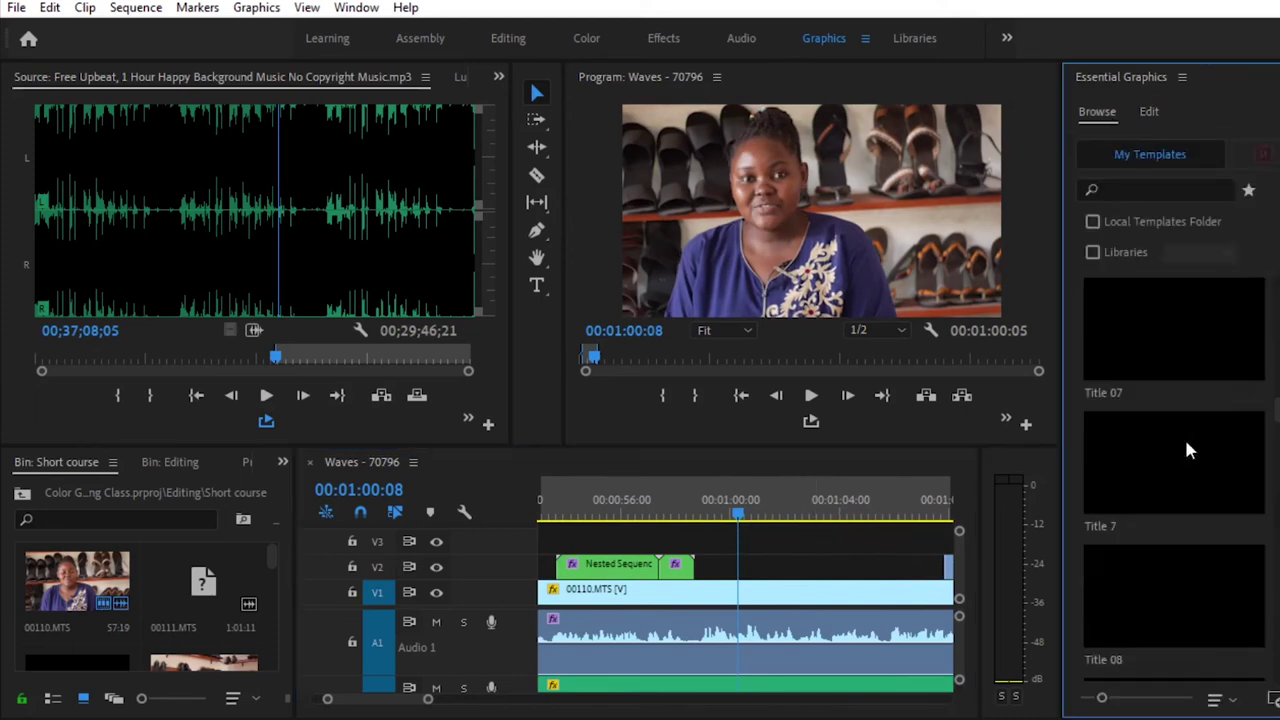
scroll(1185, 440, down, 5)
scroll(1188, 453, down, 20)
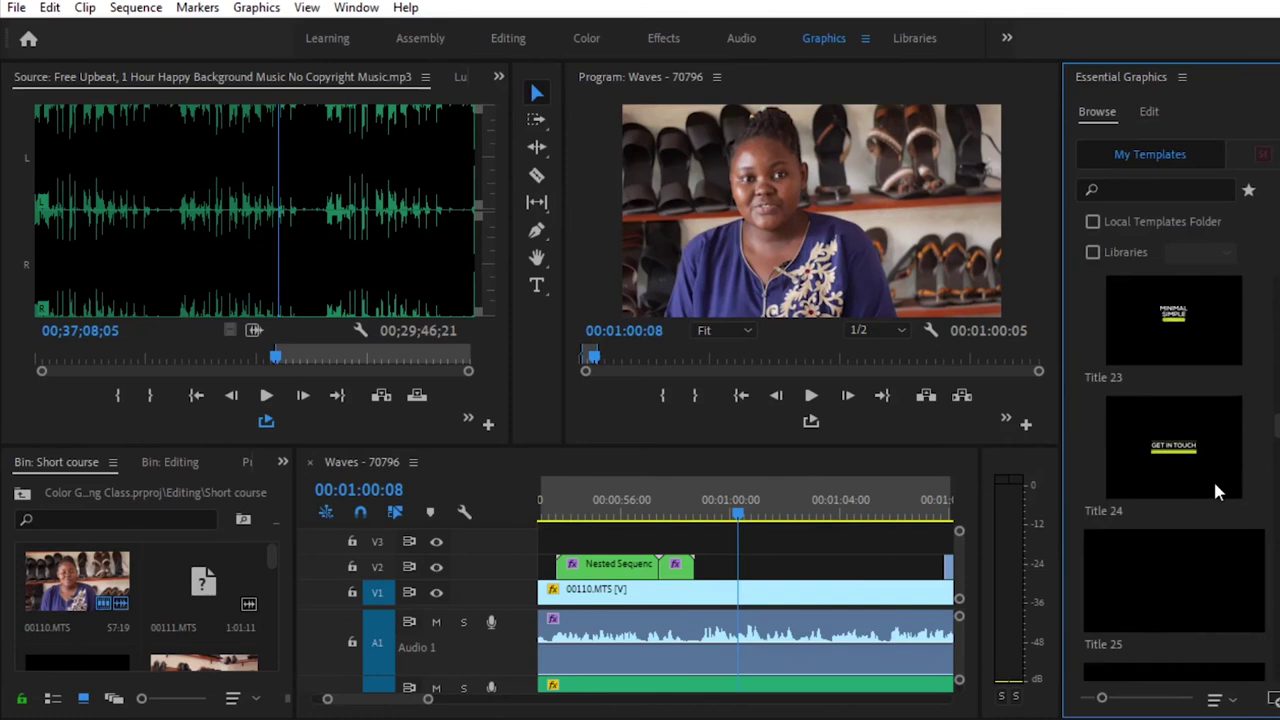
scroll(1220, 490, down, 16)
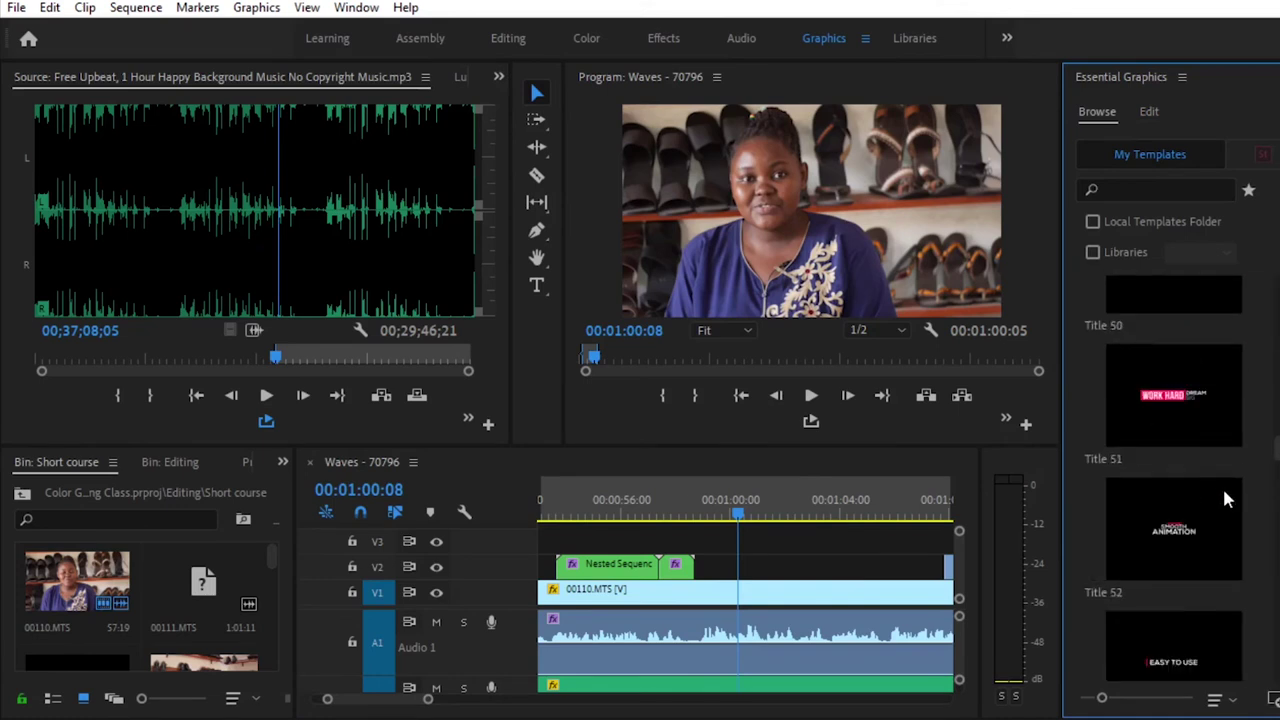
mouse_move(1275, 430)
mouse_down()
mouse_move(1276, 521)
mouse_move(1268, 448)
mouse_up()
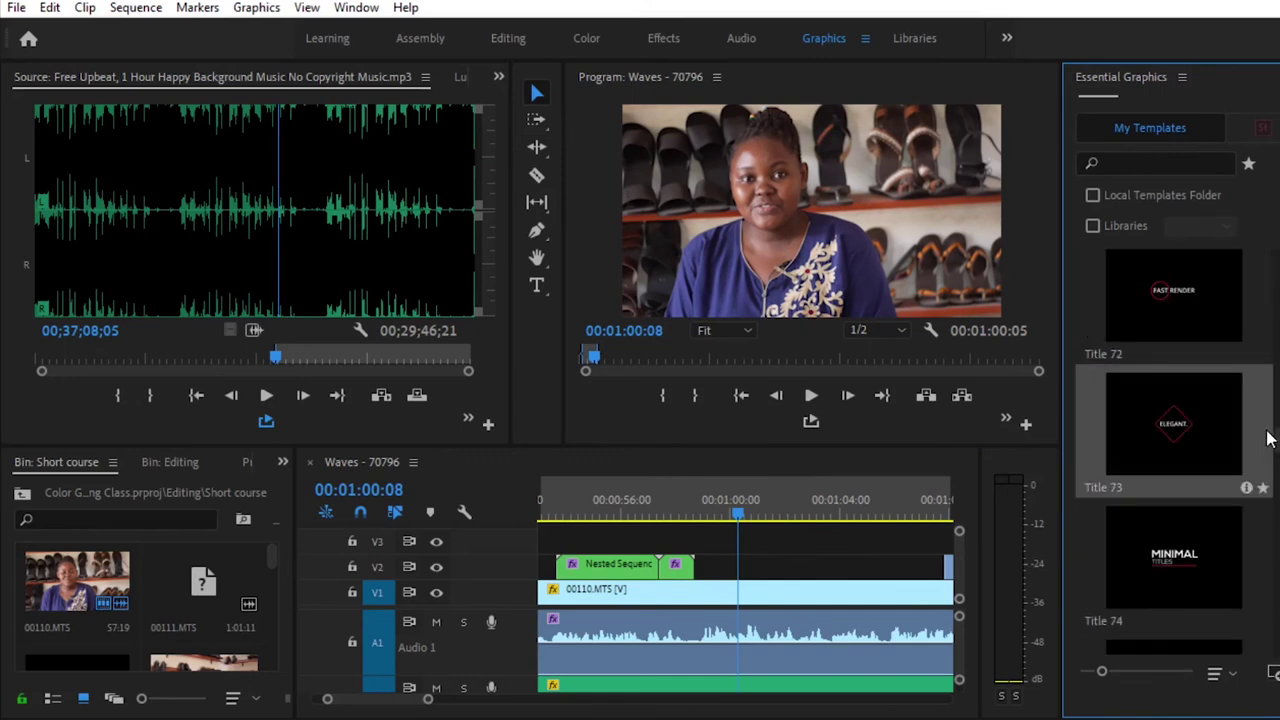
scroll(1163, 562, down, 4)
scroll(1163, 562, down, 7)
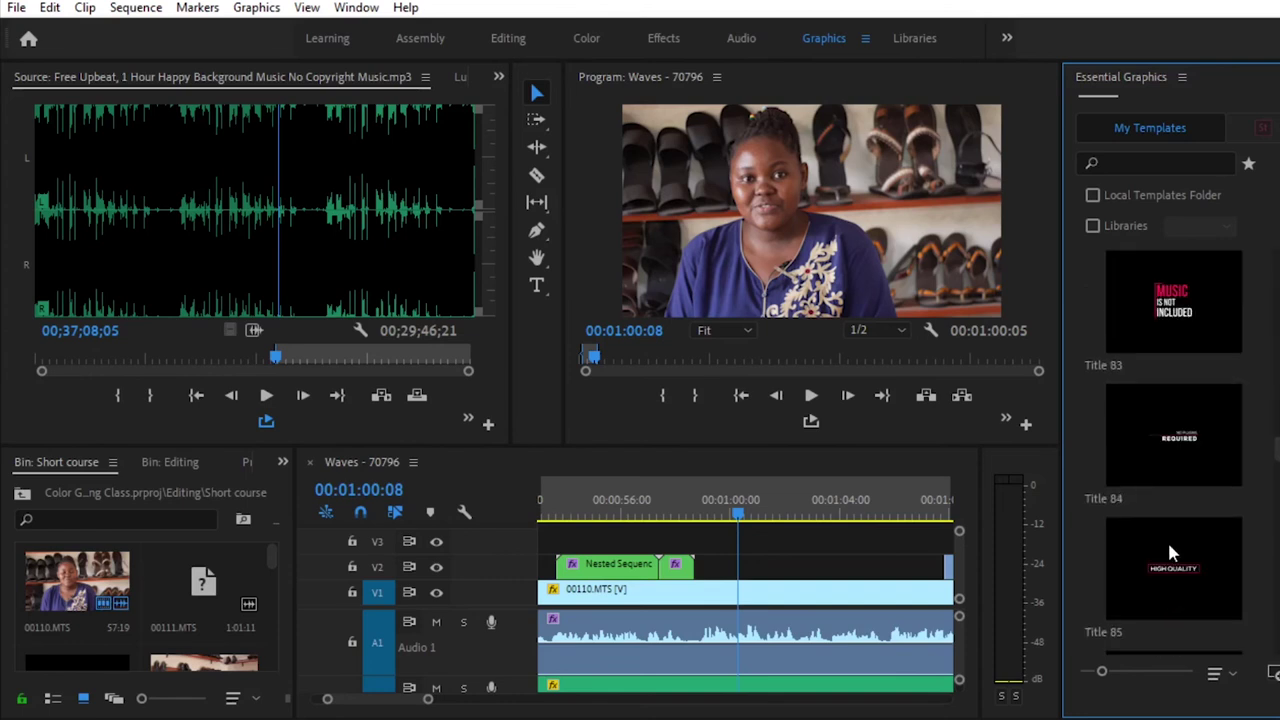
scroll(1170, 547, down, 1)
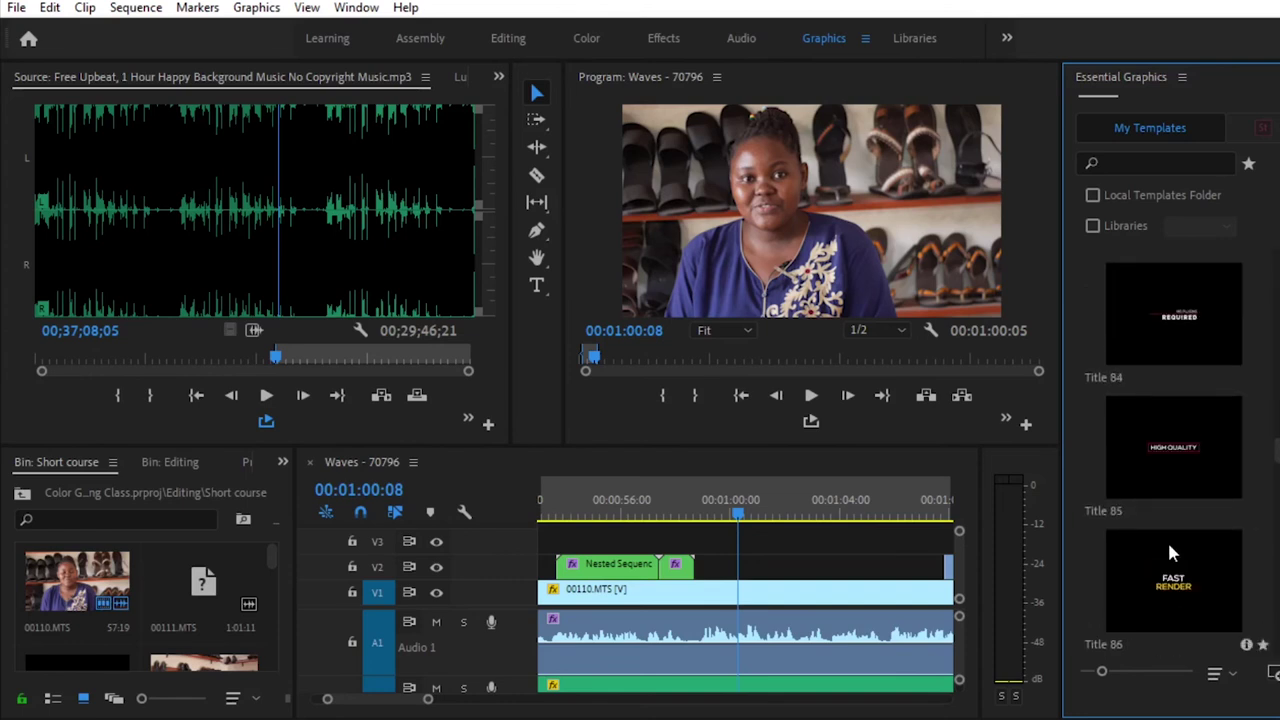
scroll(1170, 547, down, 1)
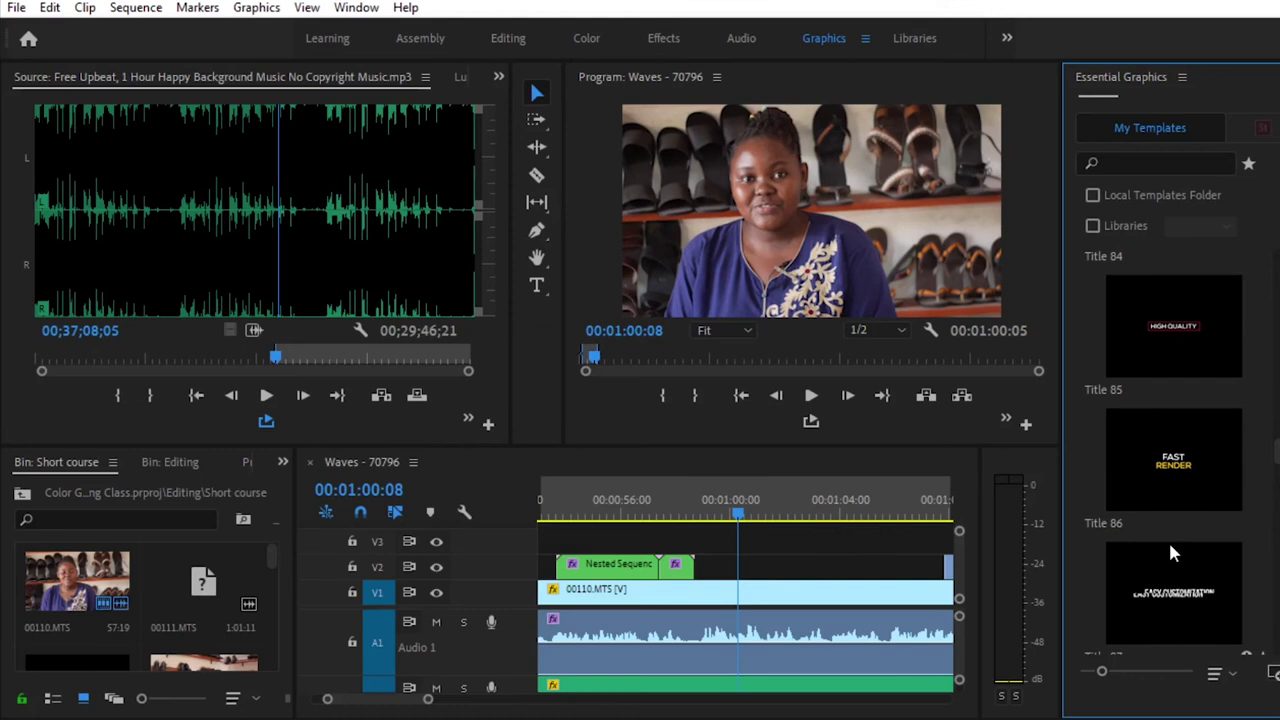
drag(1181, 330, 848, 565)
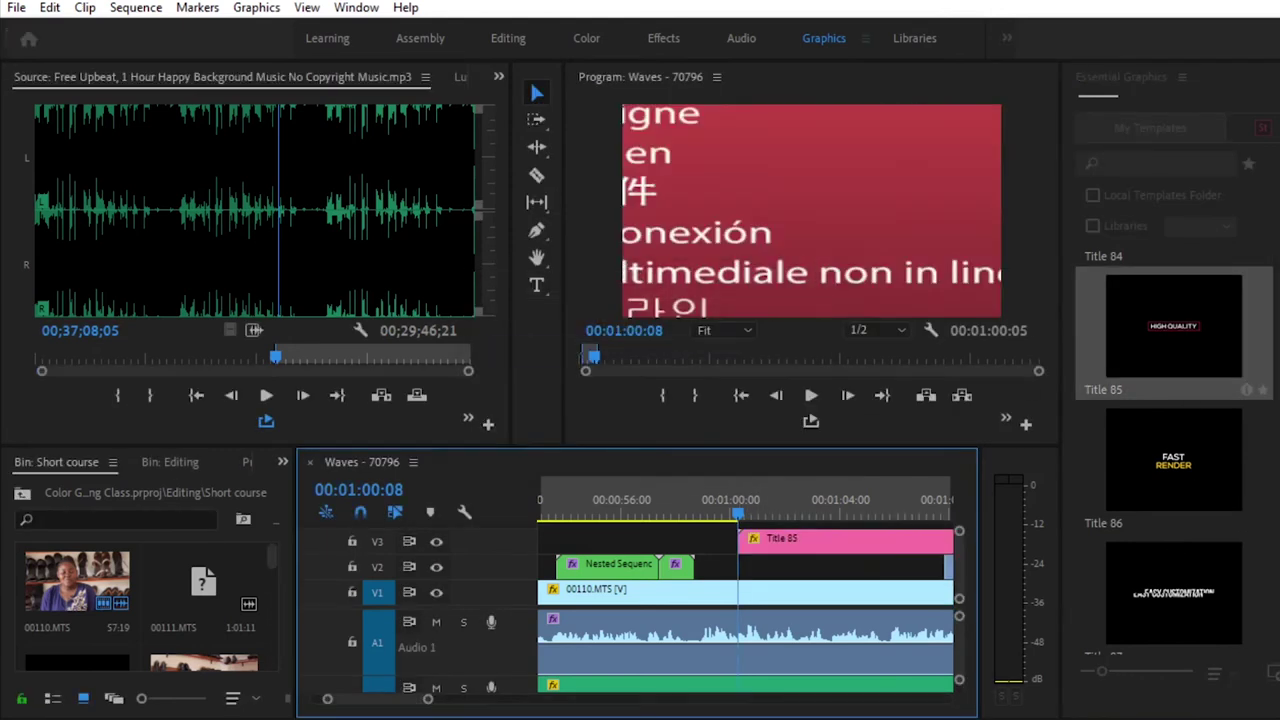
drag(431, 703, 500, 699)
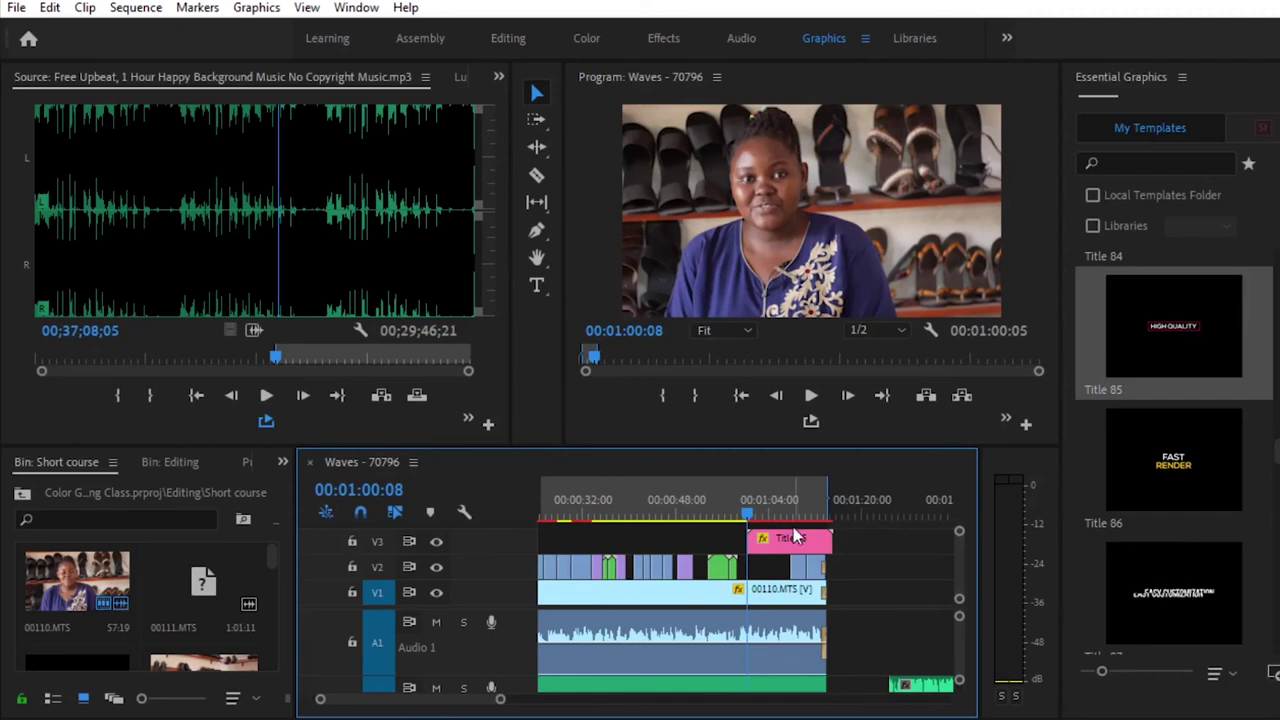
key(space)
click(772, 548)
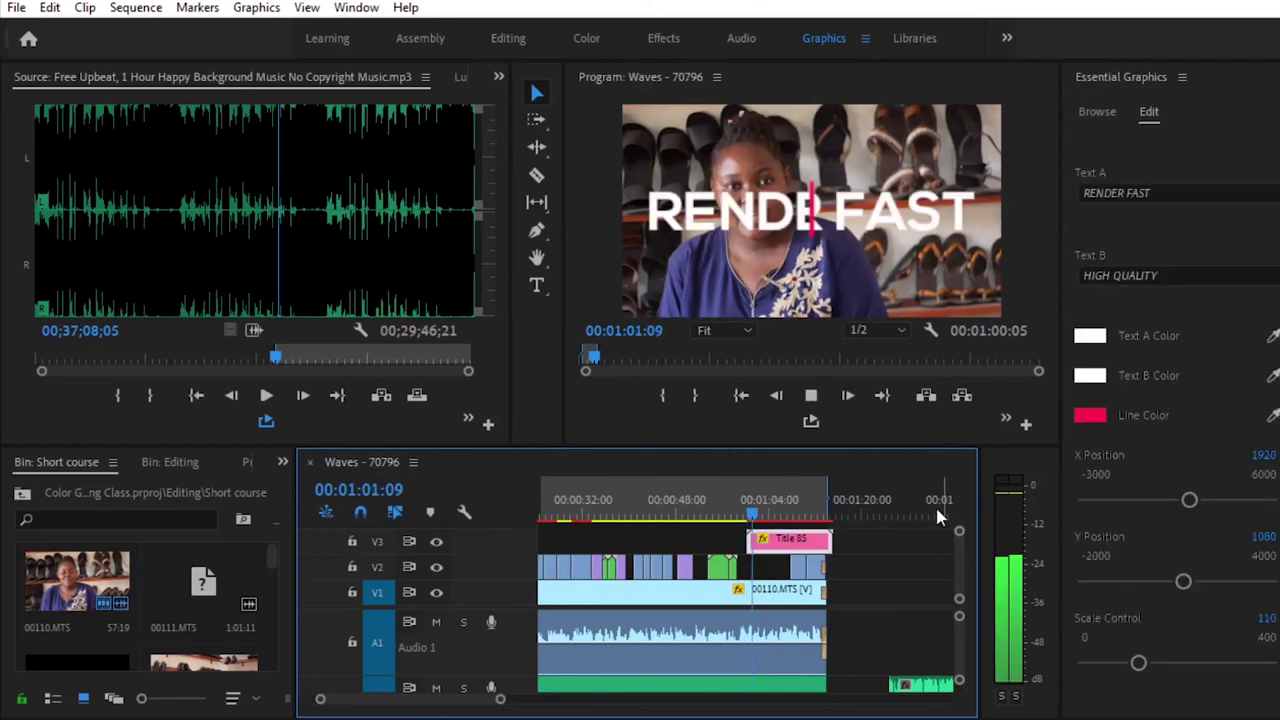
click(1161, 194)
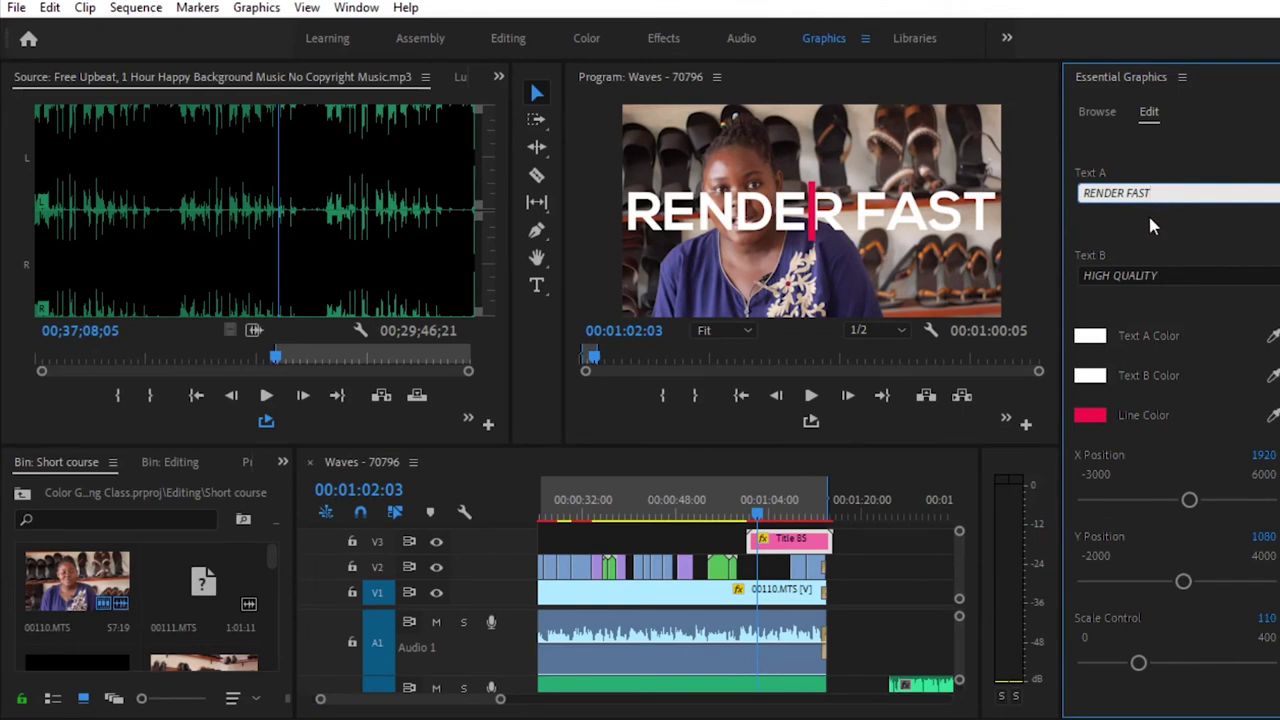
click(1151, 218)
key(space)
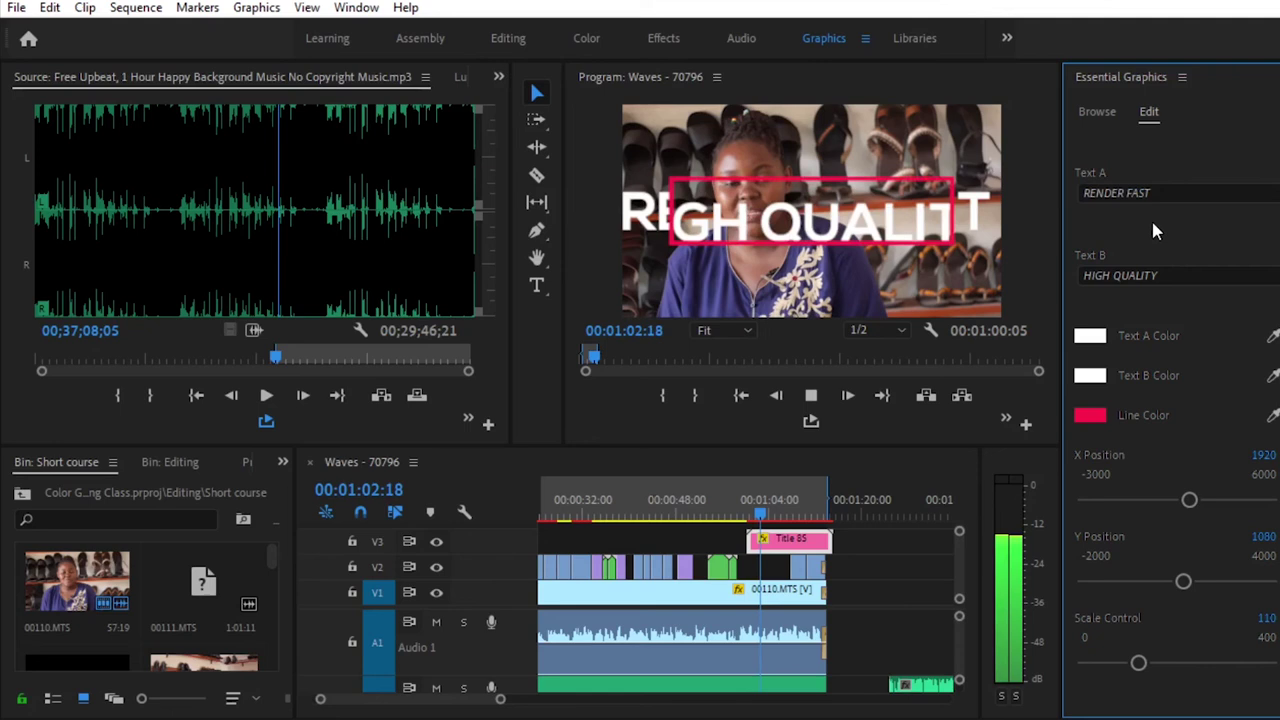
key(space)
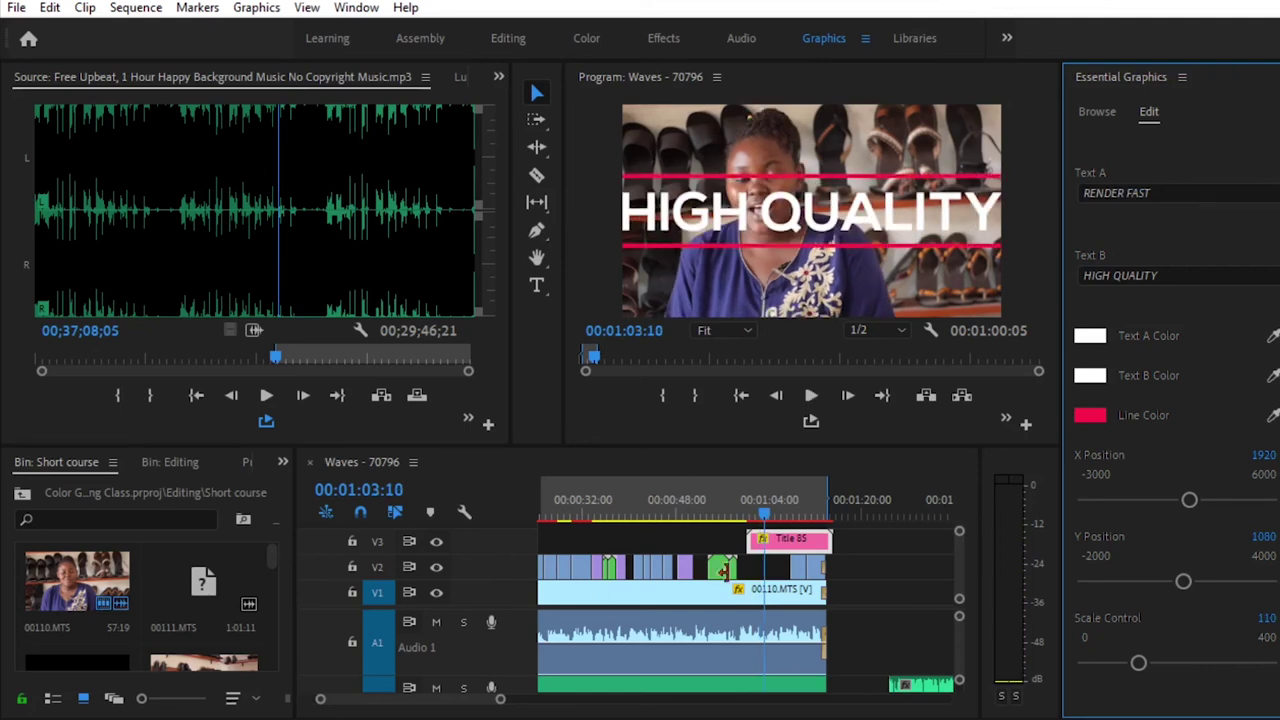
click(795, 542)
key(Delete)
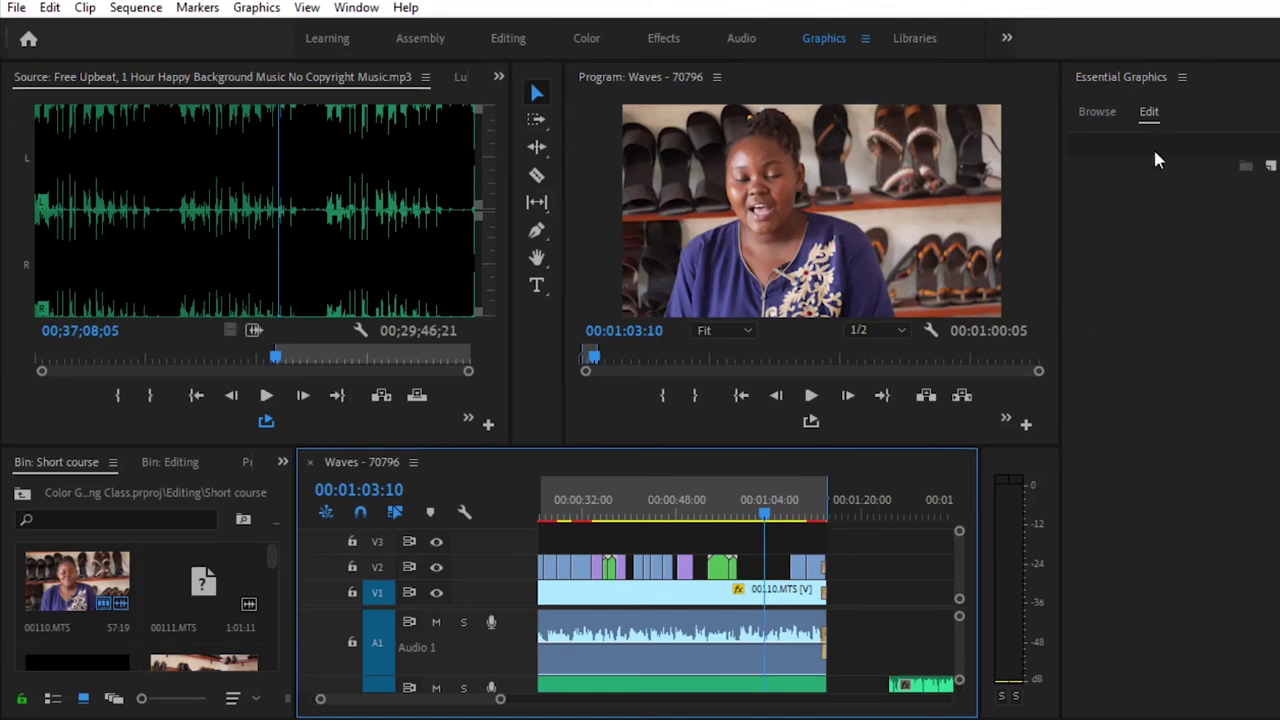
click(1098, 112)
Add the Title 100 MOTION DESIGN template to V3 above the interview clip
scroll(1162, 445, down, 10)
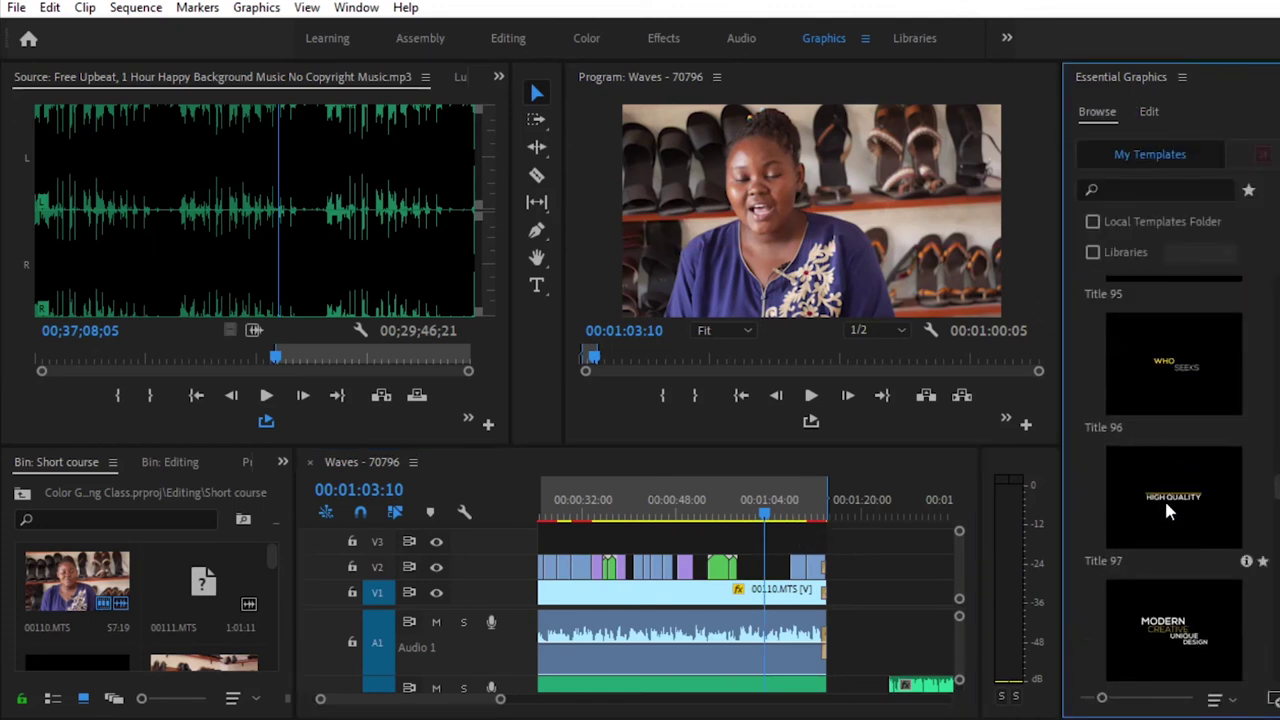
scroll(1165, 510, down, 4)
scroll(1169, 506, down, 1)
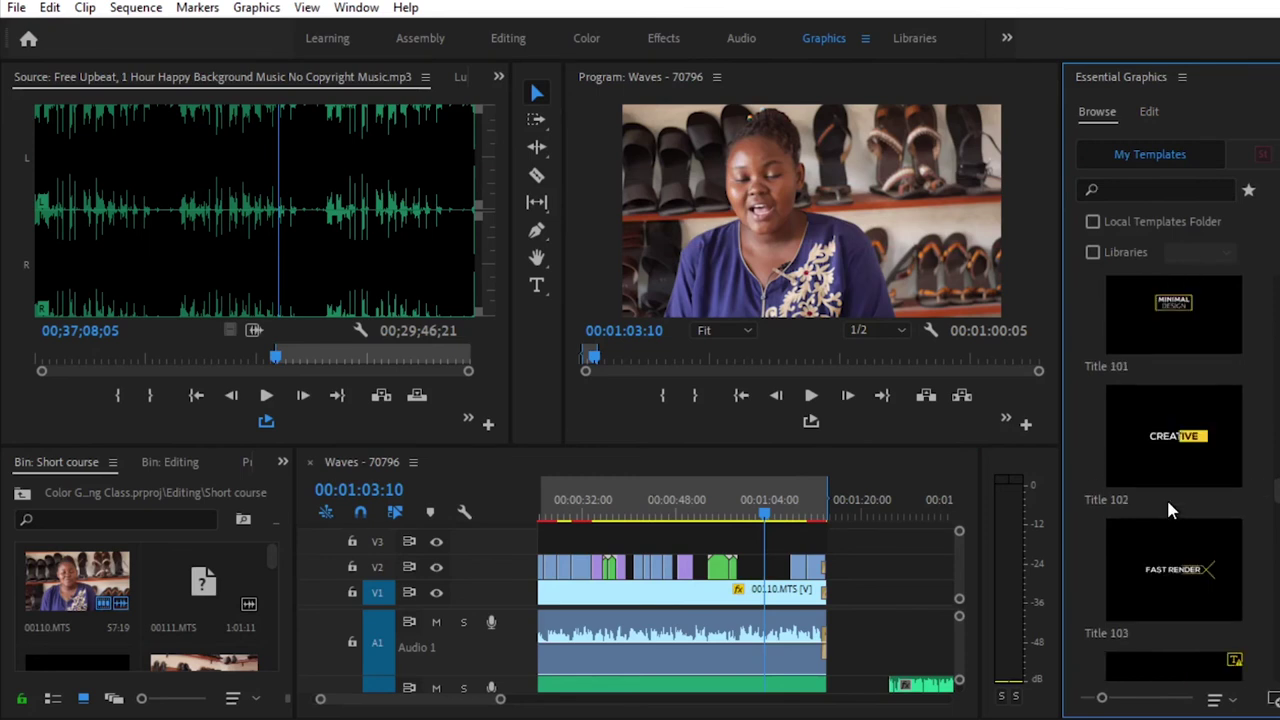
scroll(1169, 504, up, 1)
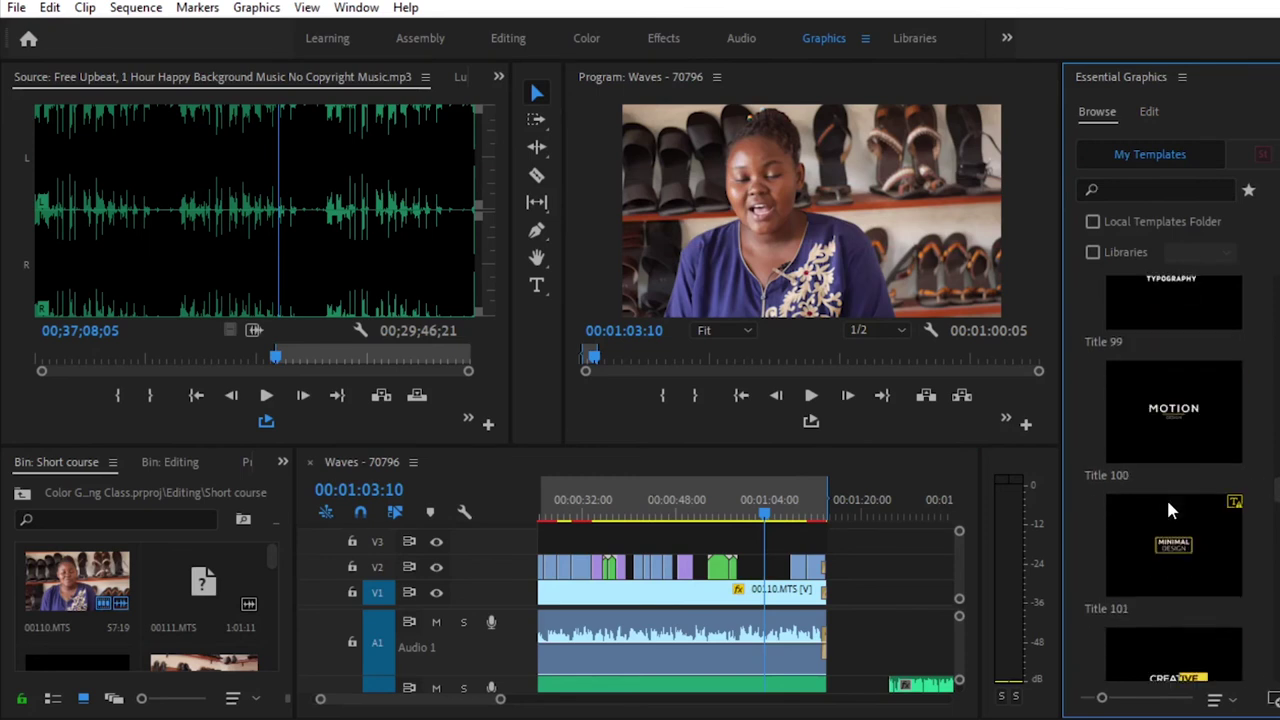
drag(1160, 440, 786, 541)
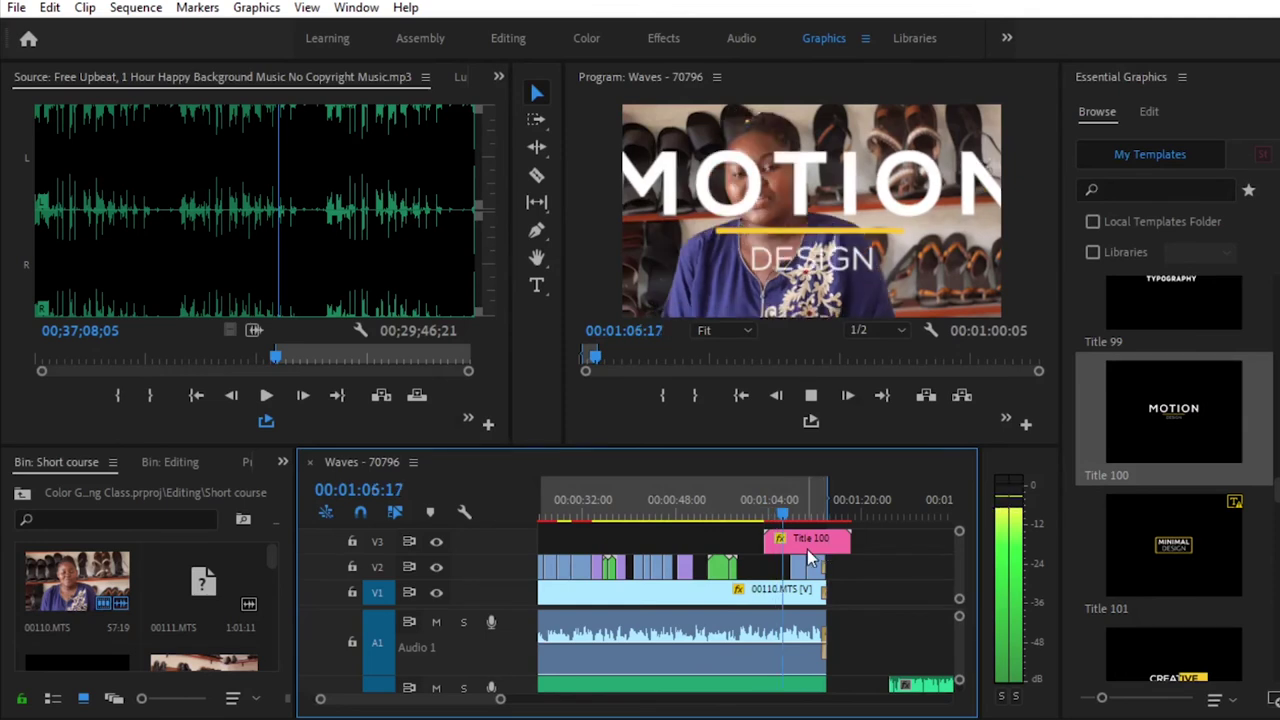
key(space)
Inspect and reposition the Title 100 clip, then preview its timing from 00:00:59
click(815, 541)
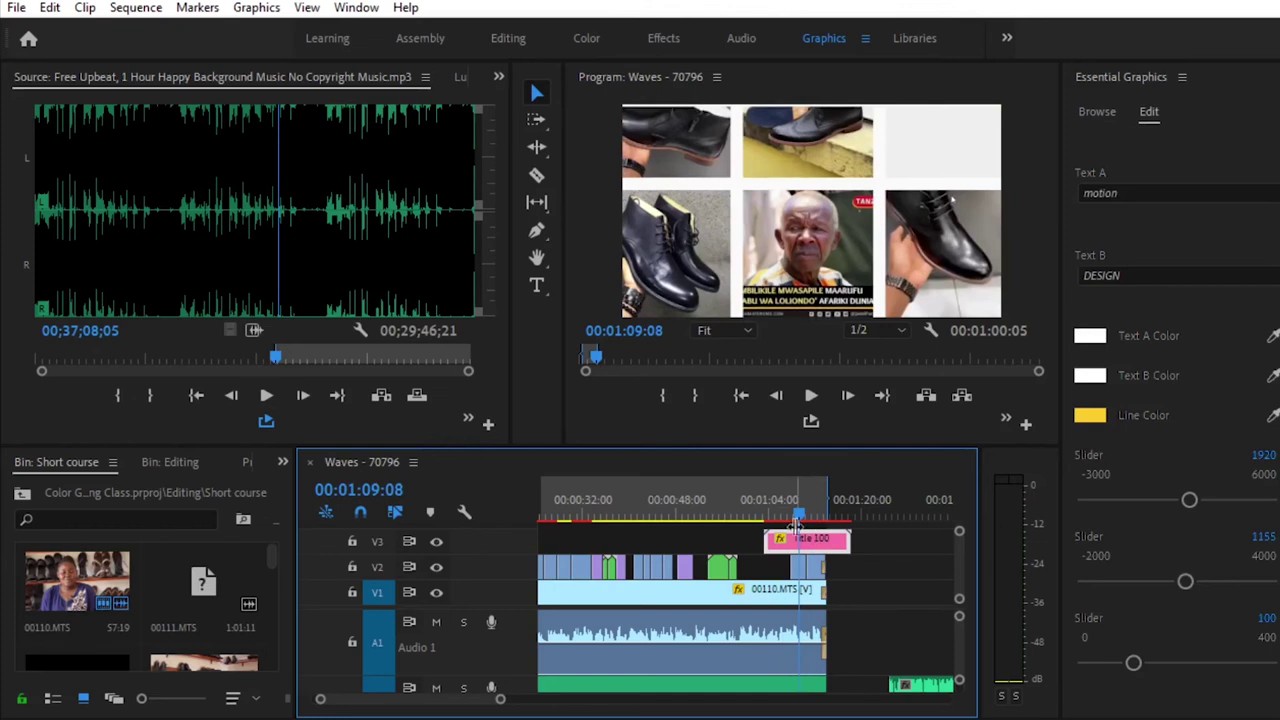
drag(814, 543, 779, 527)
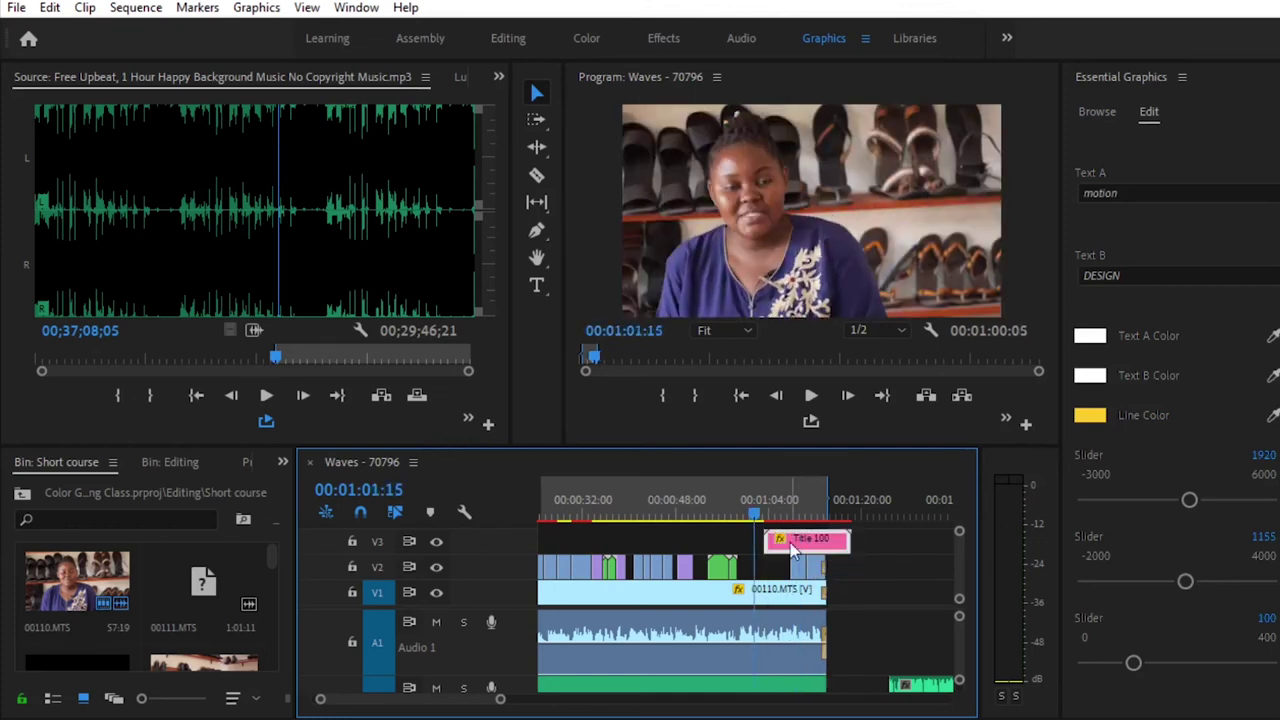
double_click(795, 543)
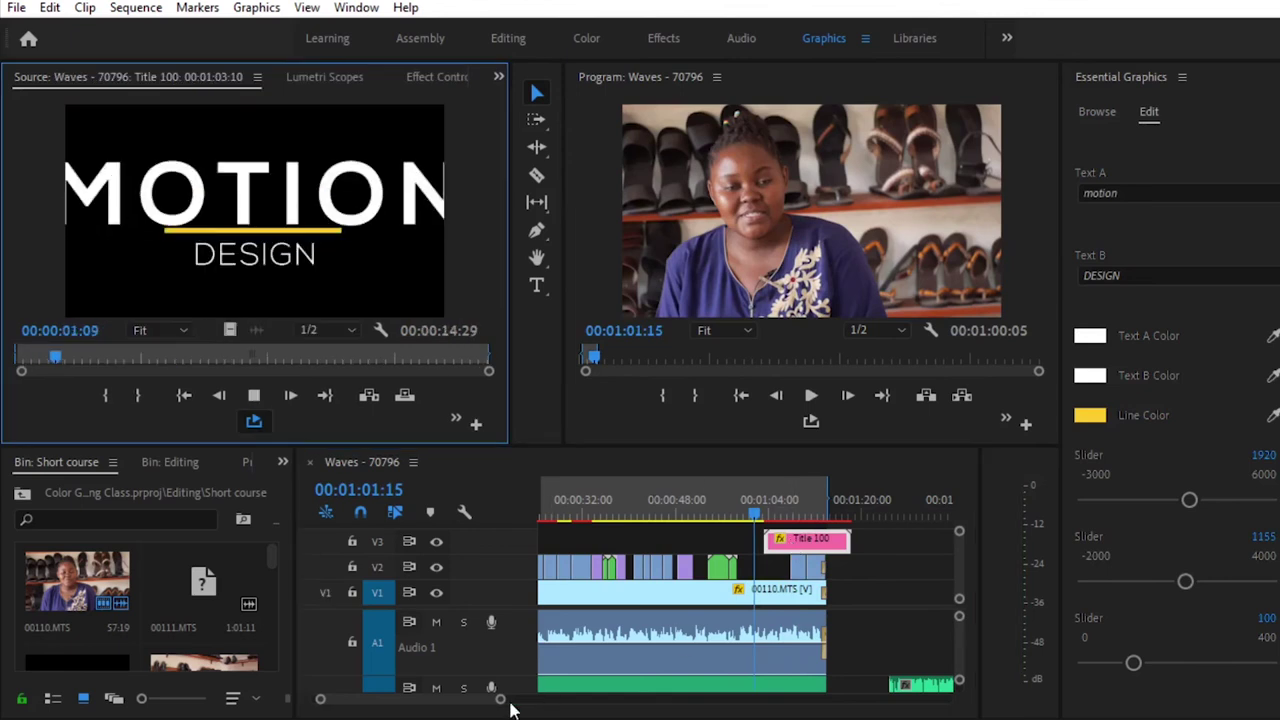
drag(500, 698, 469, 698)
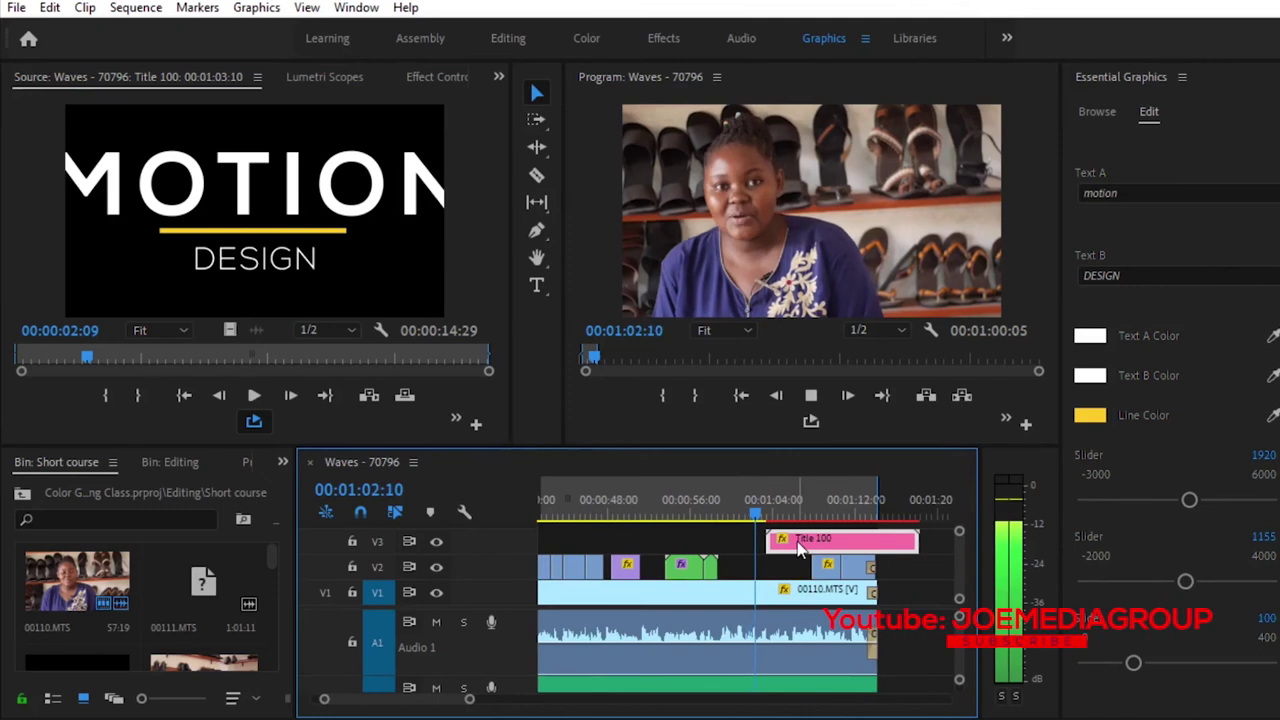
click(740, 513)
click(723, 513)
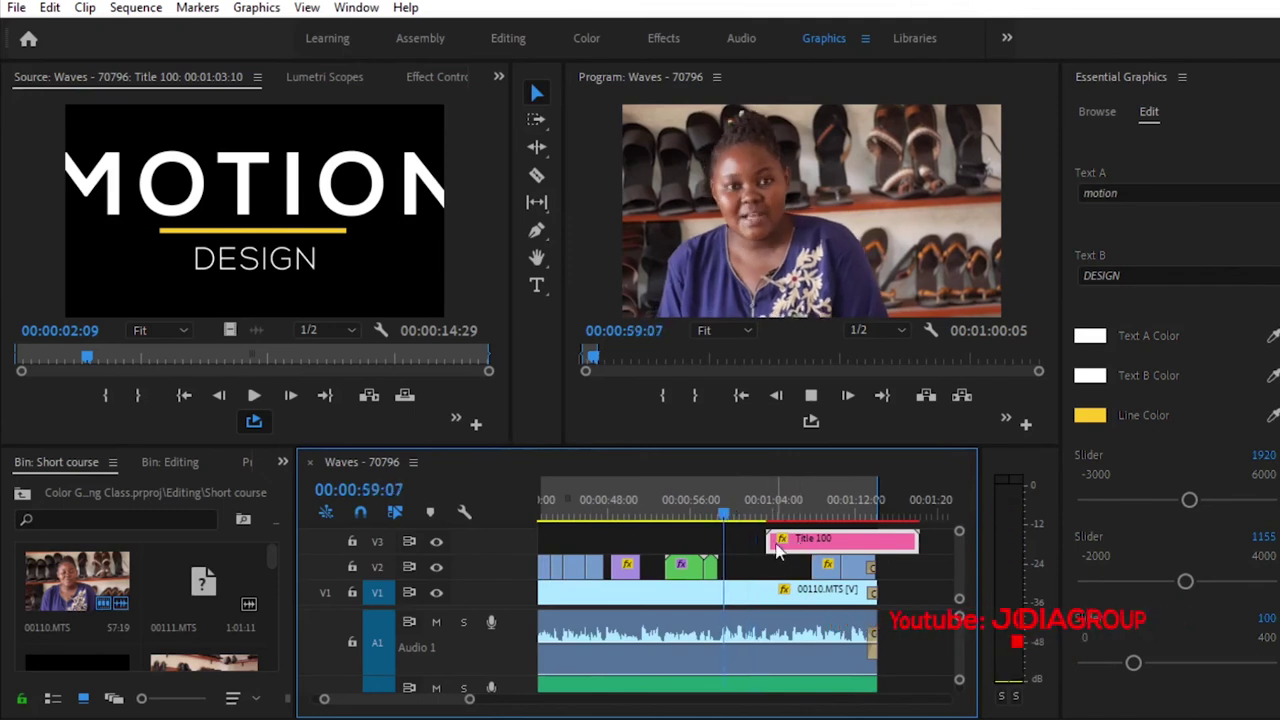
key(space)
Start Title 100 at about 1:00:04, trim it to about 7 seconds, and scale it to 69.0
drag(800, 548, 766, 548)
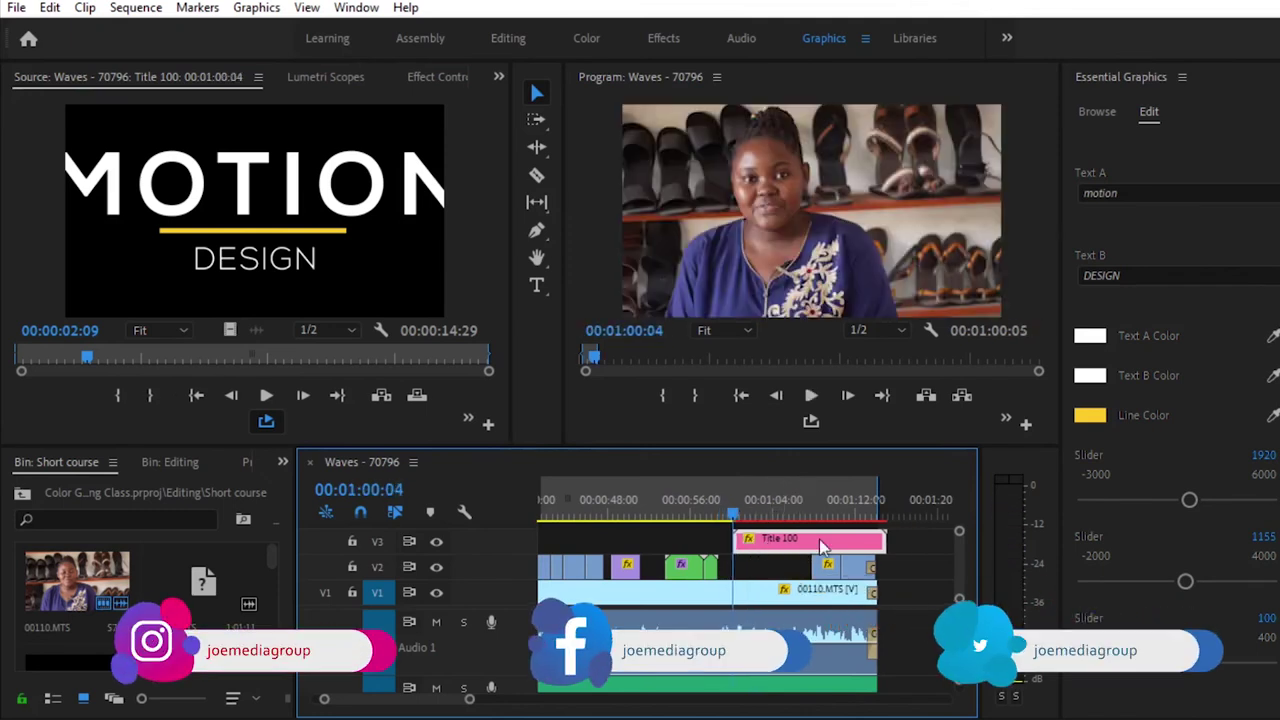
drag(876, 541, 809, 541)
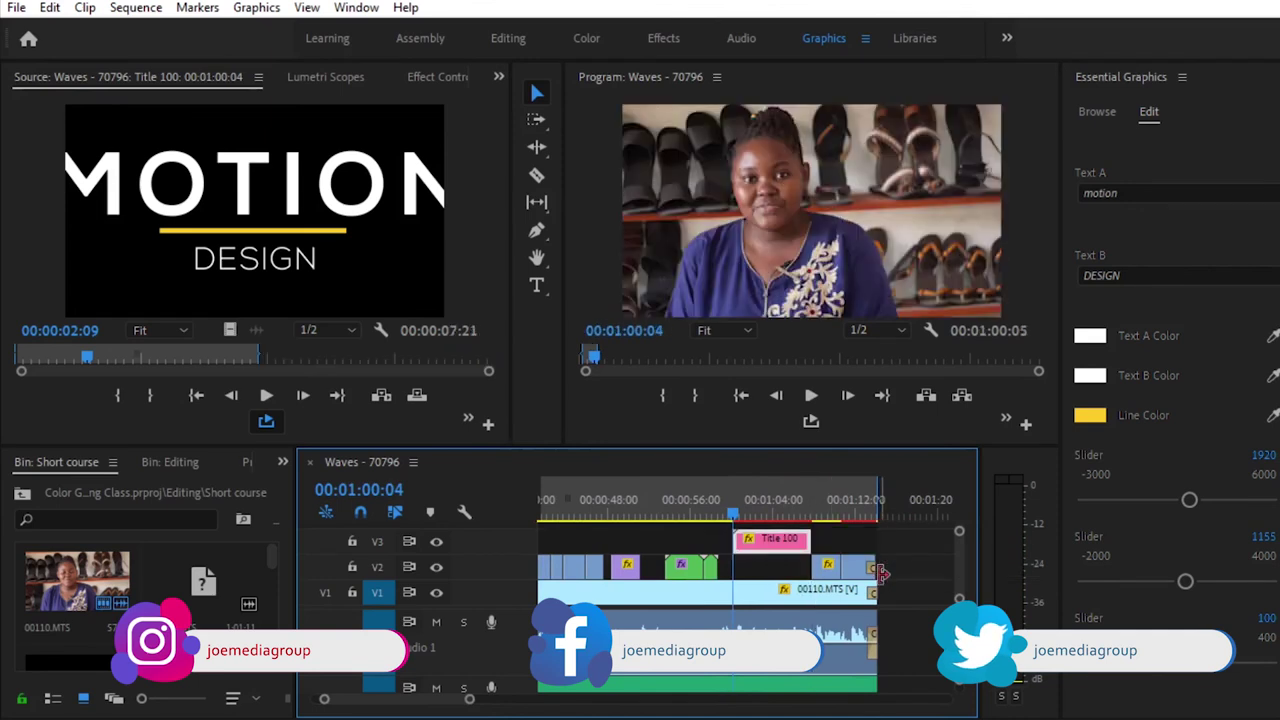
key(space)
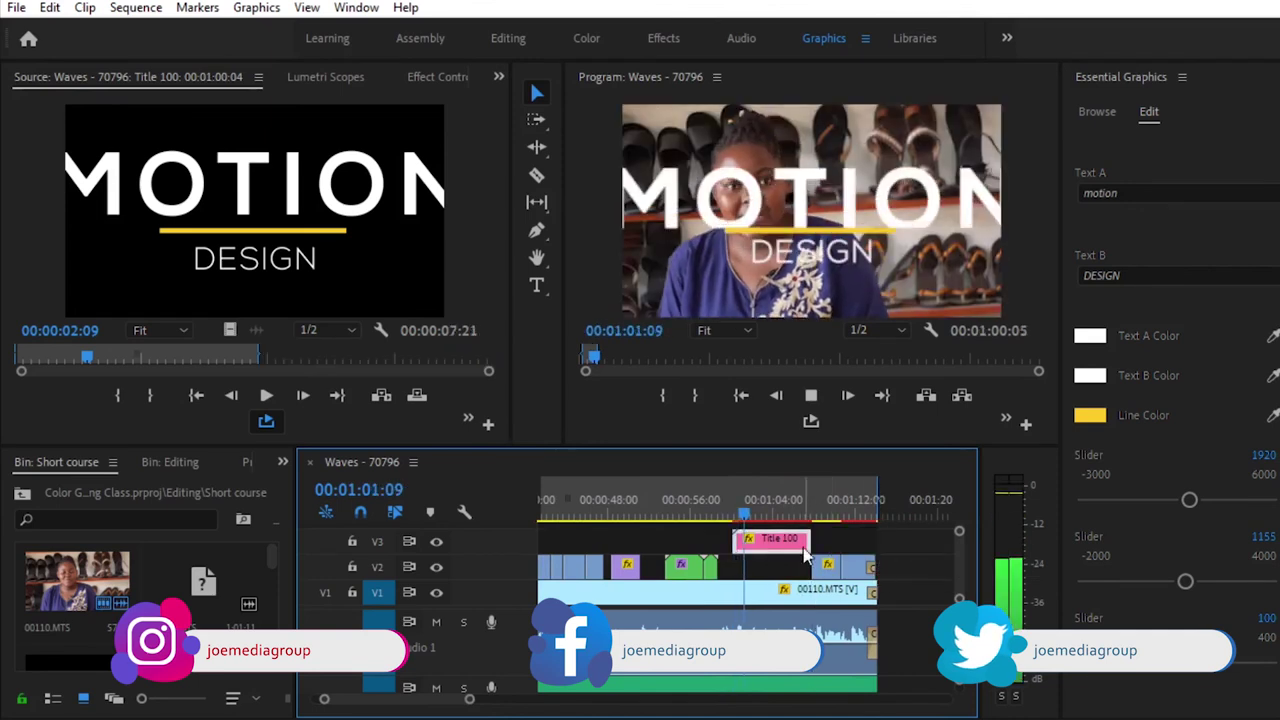
key(space)
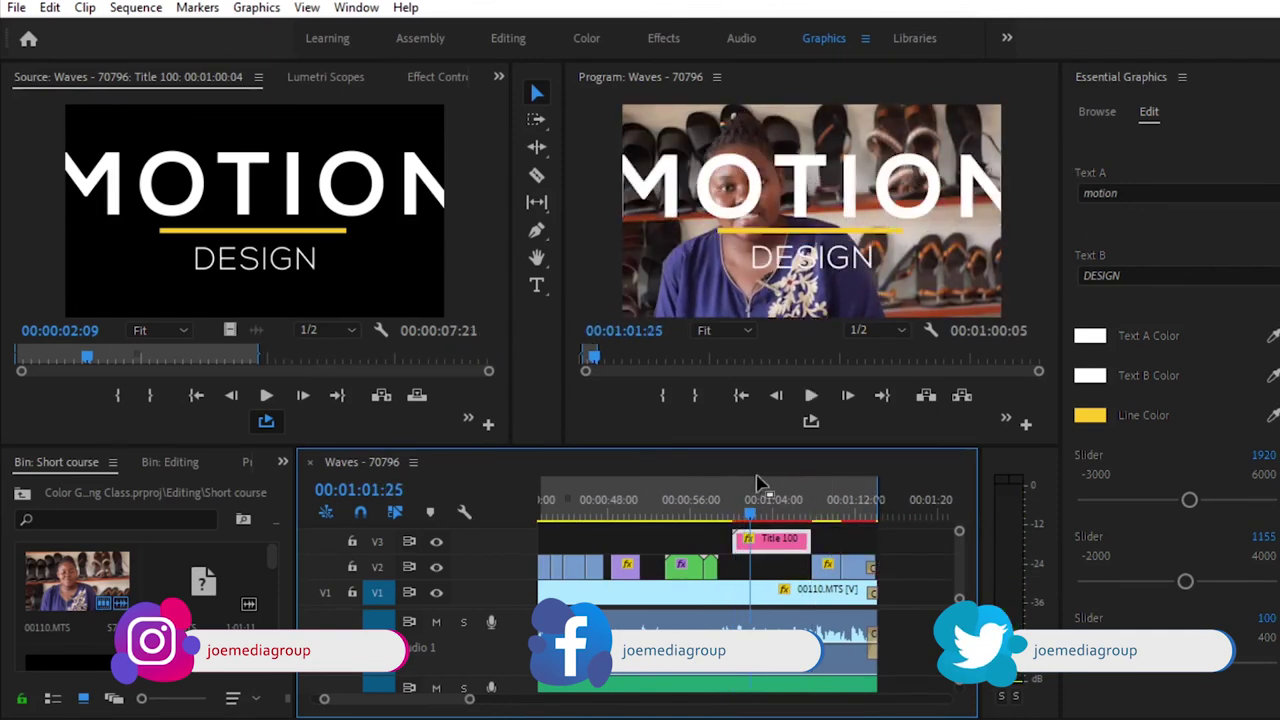
click(437, 77)
drag(165, 224, 122, 224)
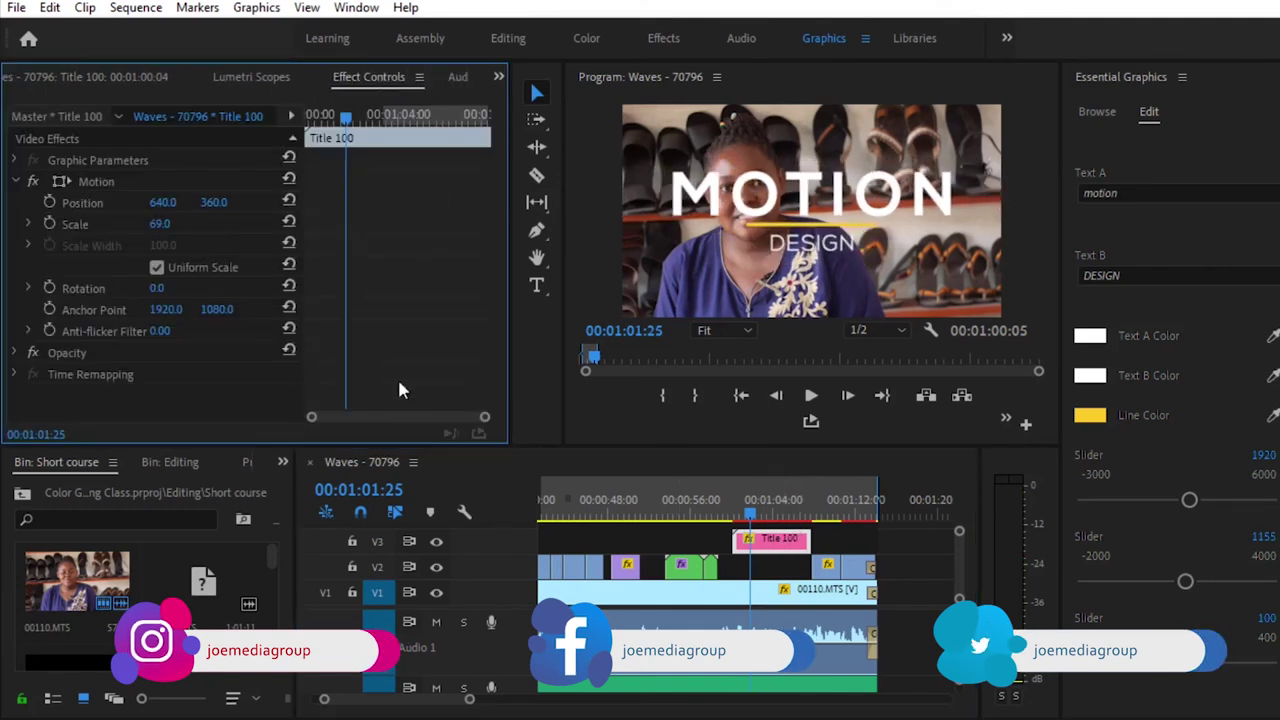
Replace the title's first text line with the shop's phone number
click(1120, 194)
text(0767 382)
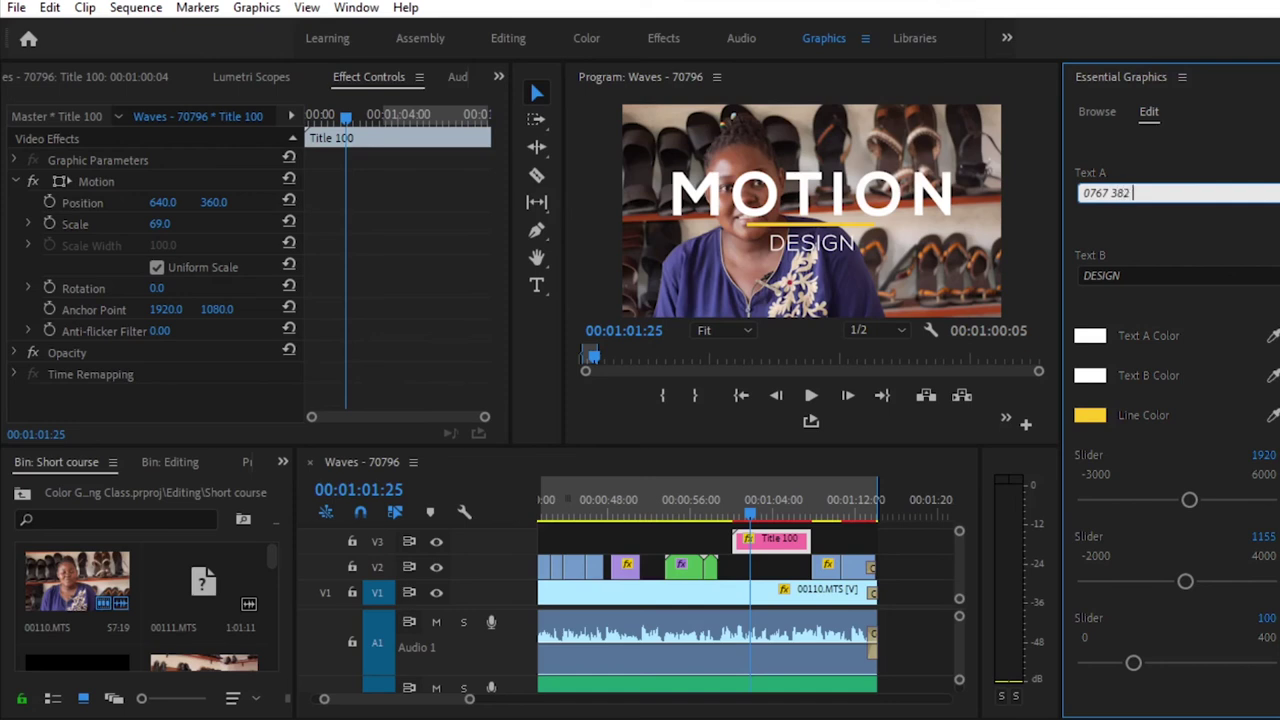
key(BackSpace)
key(BackSpace)
key(BackSpace)
click(1166, 228)
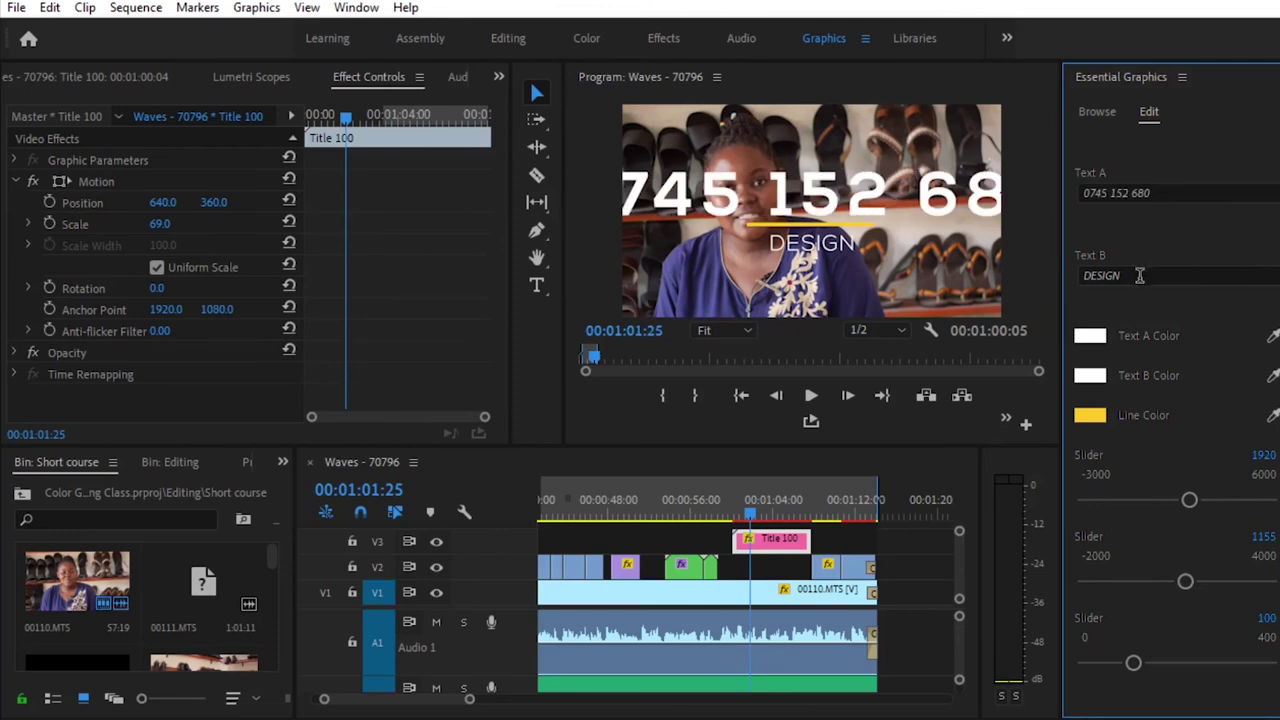
Change the second line from DESIGN to SIMU and shrink the title to 41.0 scale
click(1139, 276)
double_click(1139, 276)
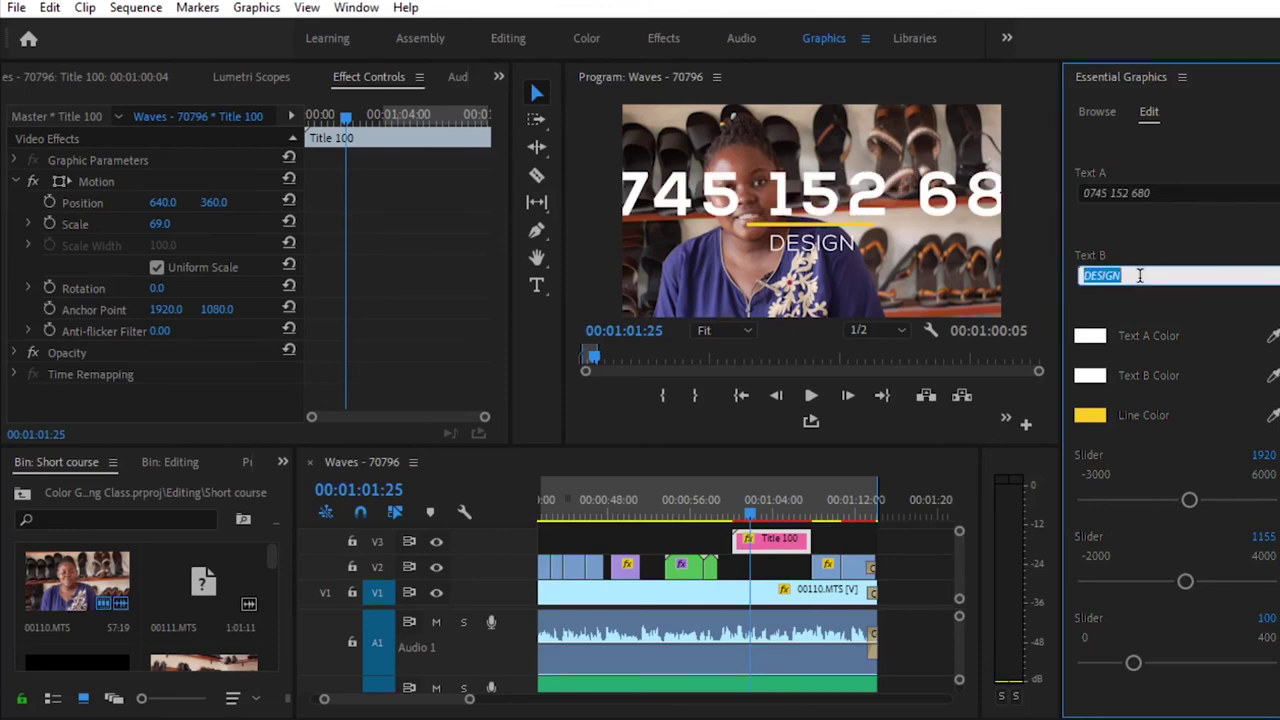
text(SIMU)
key(BackSpace)
key(BackSpace)
key(BackSpace)
key(Return)
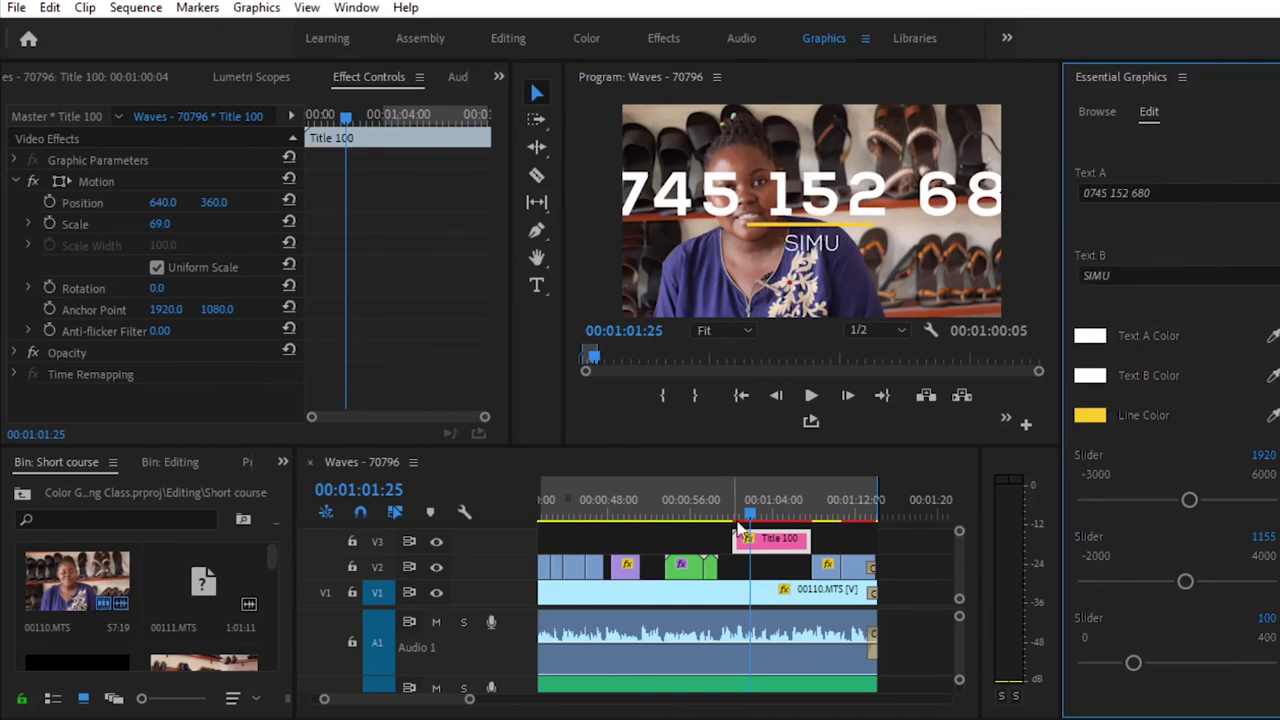
drag(161, 225, 133, 225)
drag(750, 512, 735, 514)
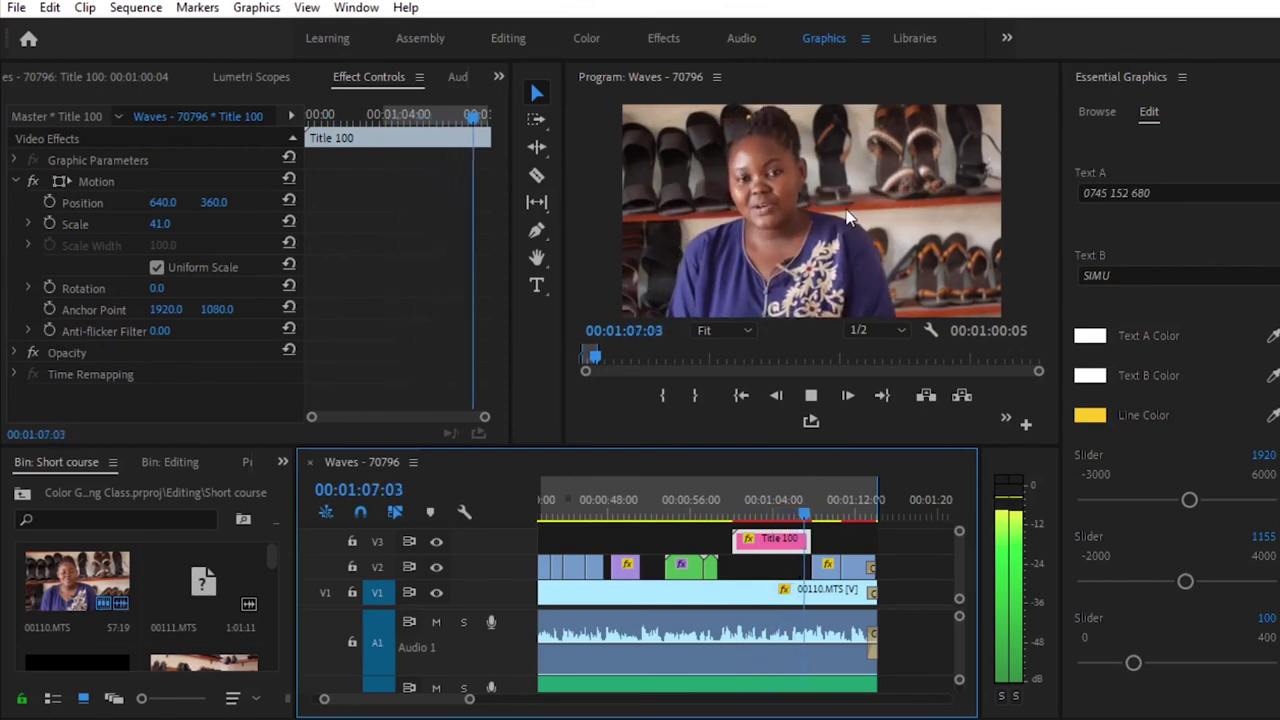
Save, zoom out the timeline, and scrub back through earlier shots to 00:00:40:23
key(ctrl+s)
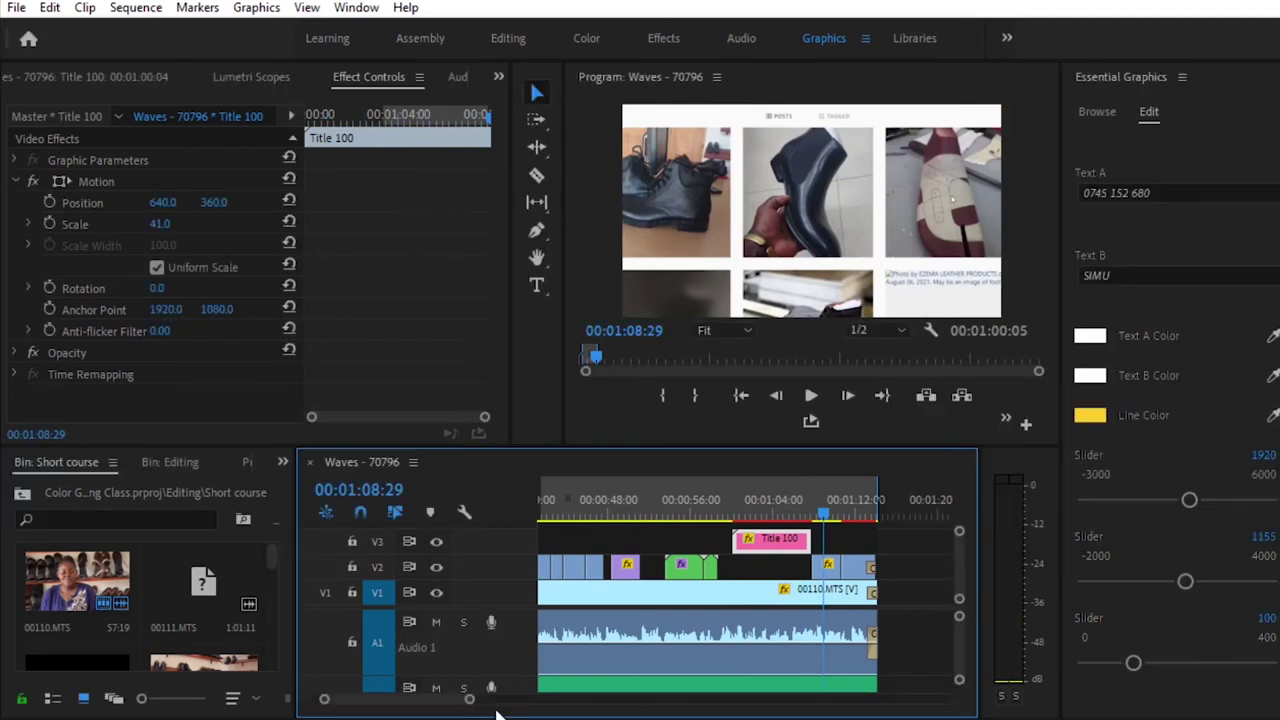
key(backslash)
key(equal)
key(equal)
key(equal)
click(730, 512)
drag(595, 515, 604, 515)
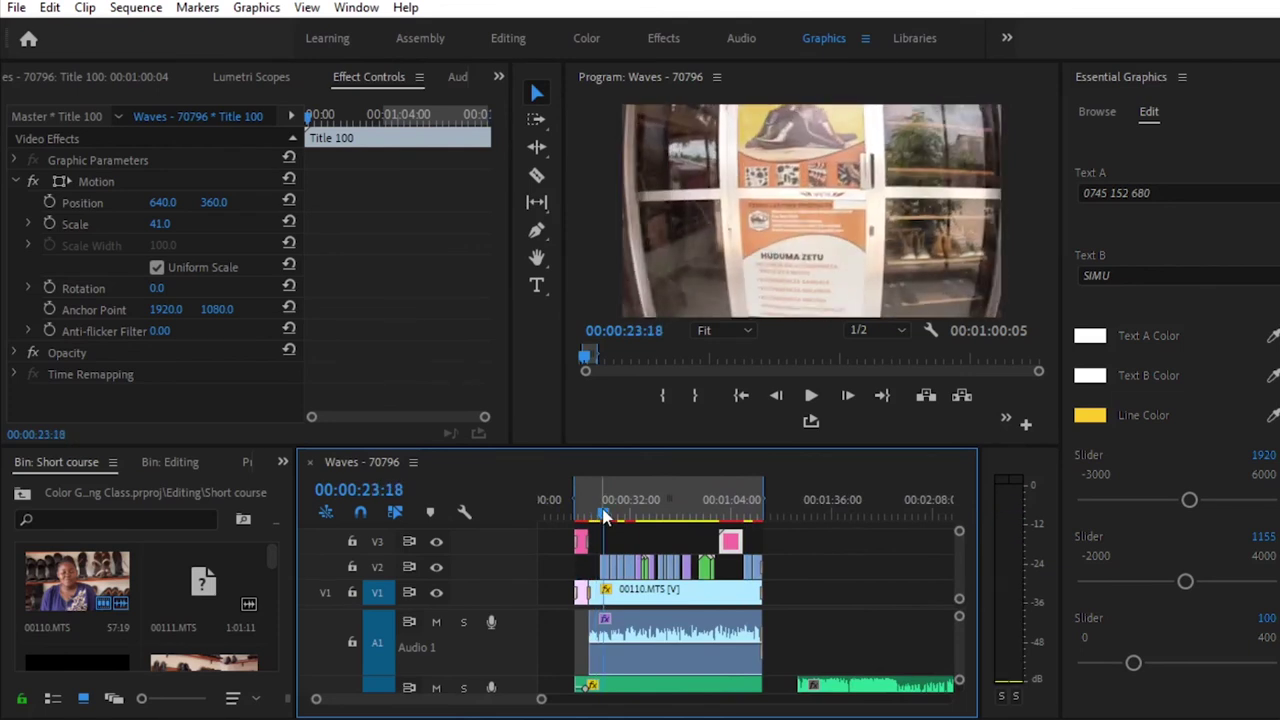
drag(604, 515, 630, 517)
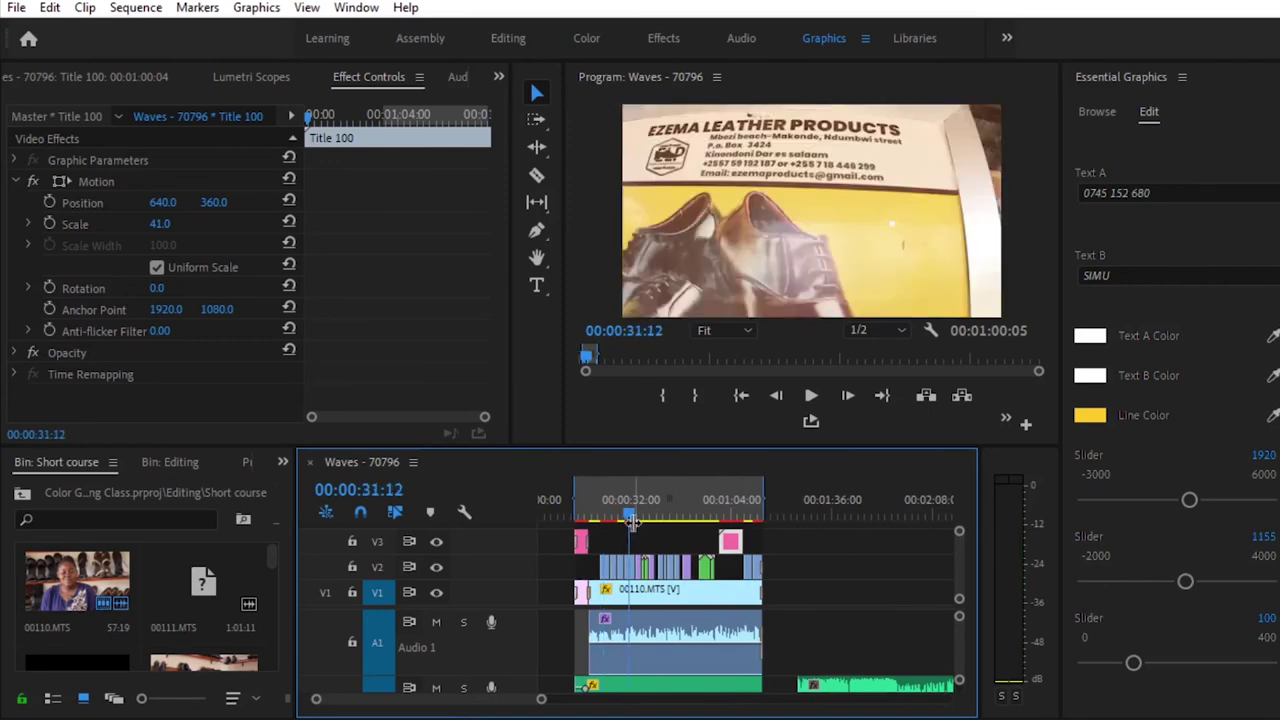
drag(634, 518, 657, 517)
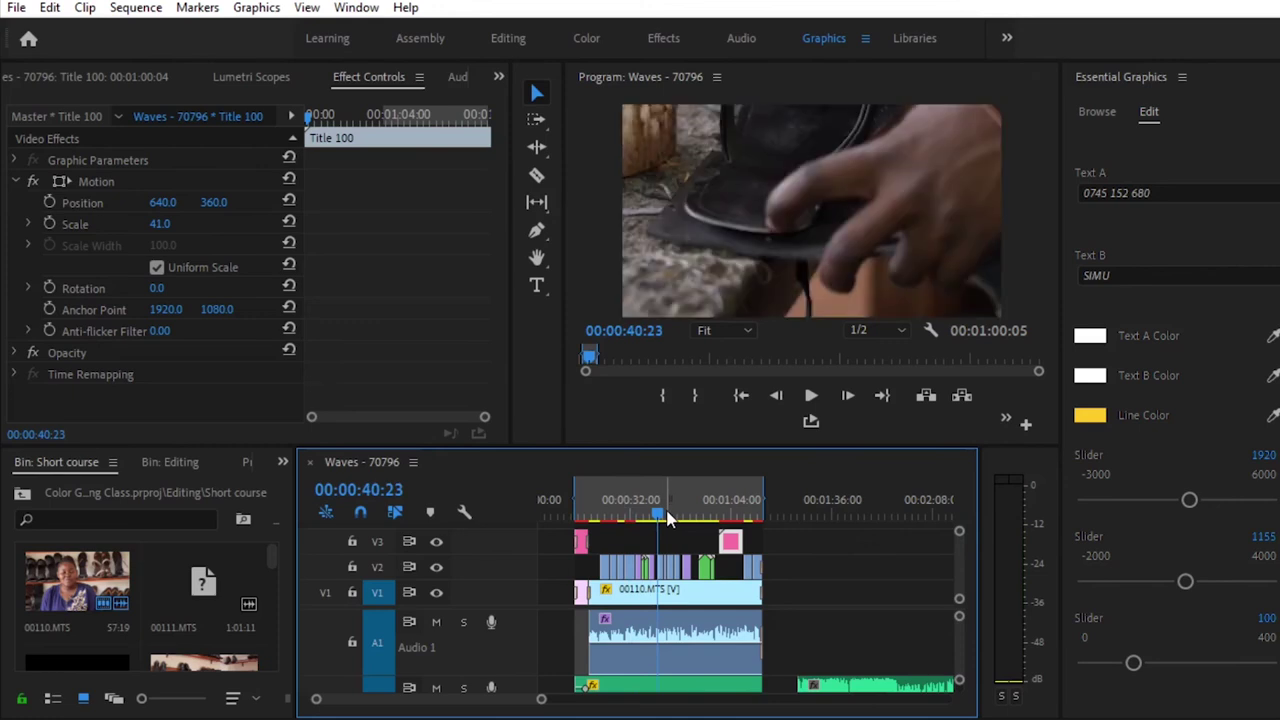
Save the project again and enlarge the timeline and bin panels
key(ctrl+s)
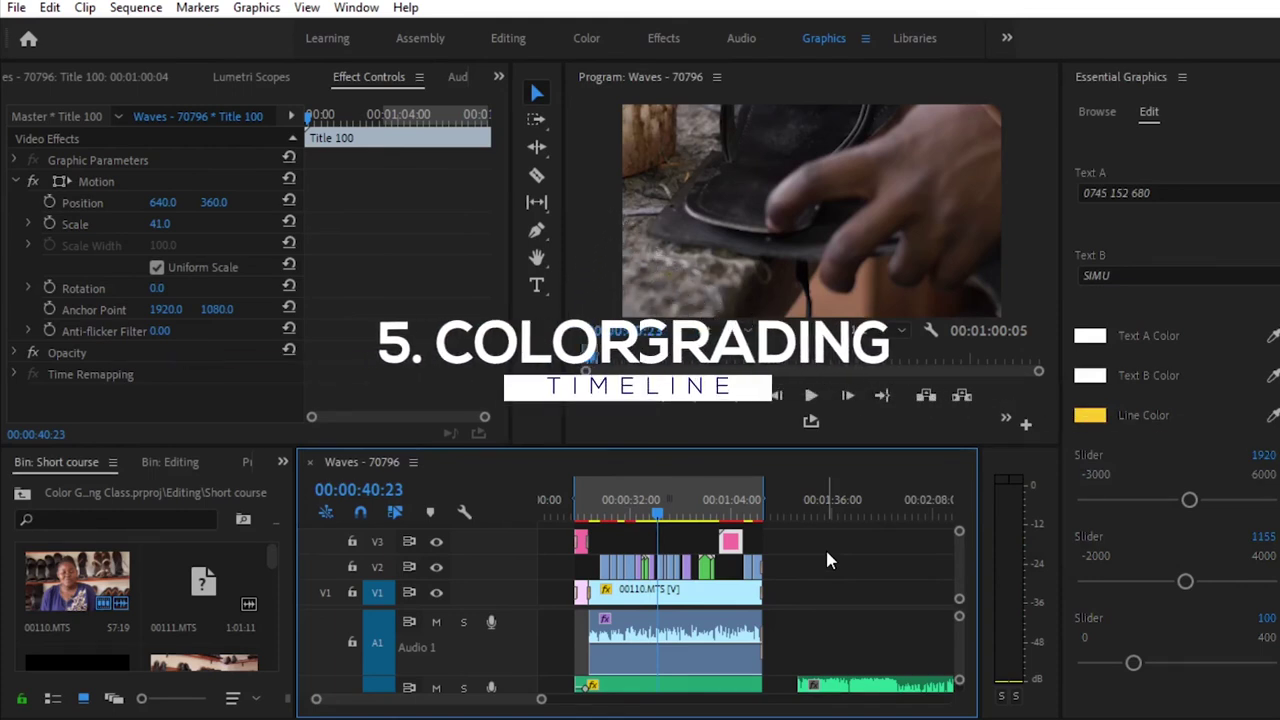
key(ctrl+s)
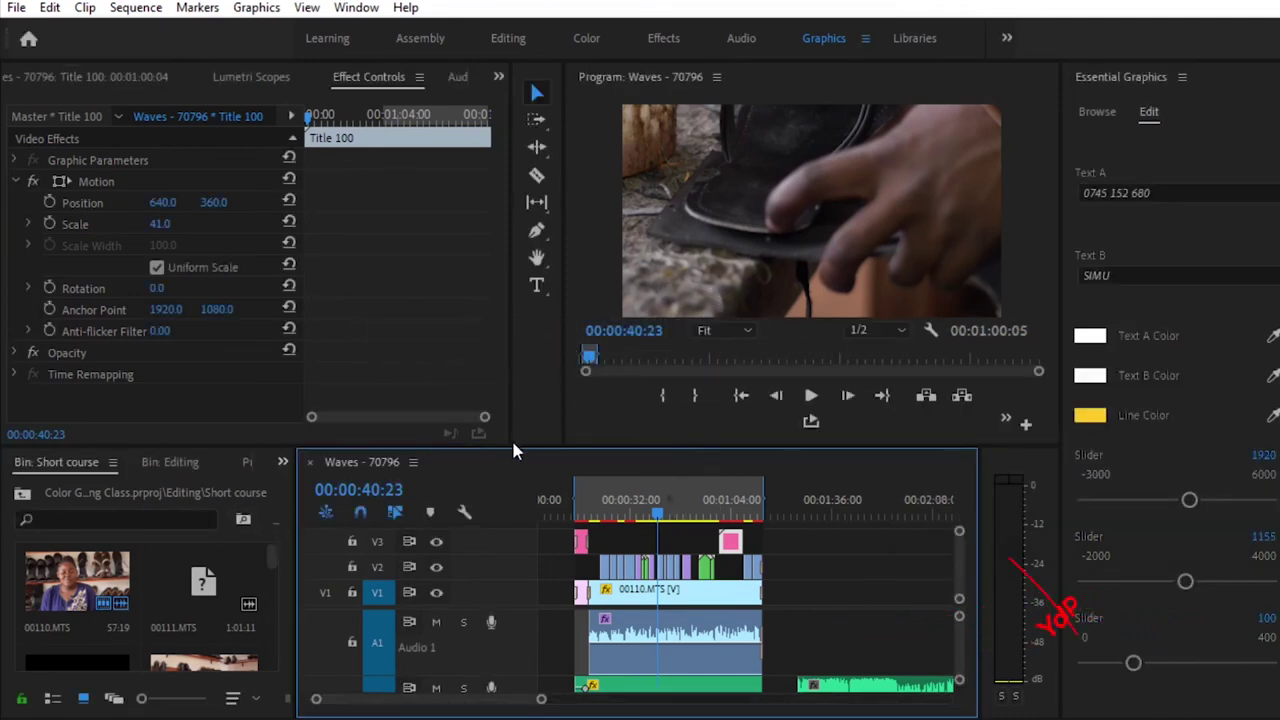
drag(517, 449, 517, 209)
Create a 1280×720 adjustment layer and place it on a new V4 track spanning the edit
drag(297, 450, 517, 450)
click(450, 698)
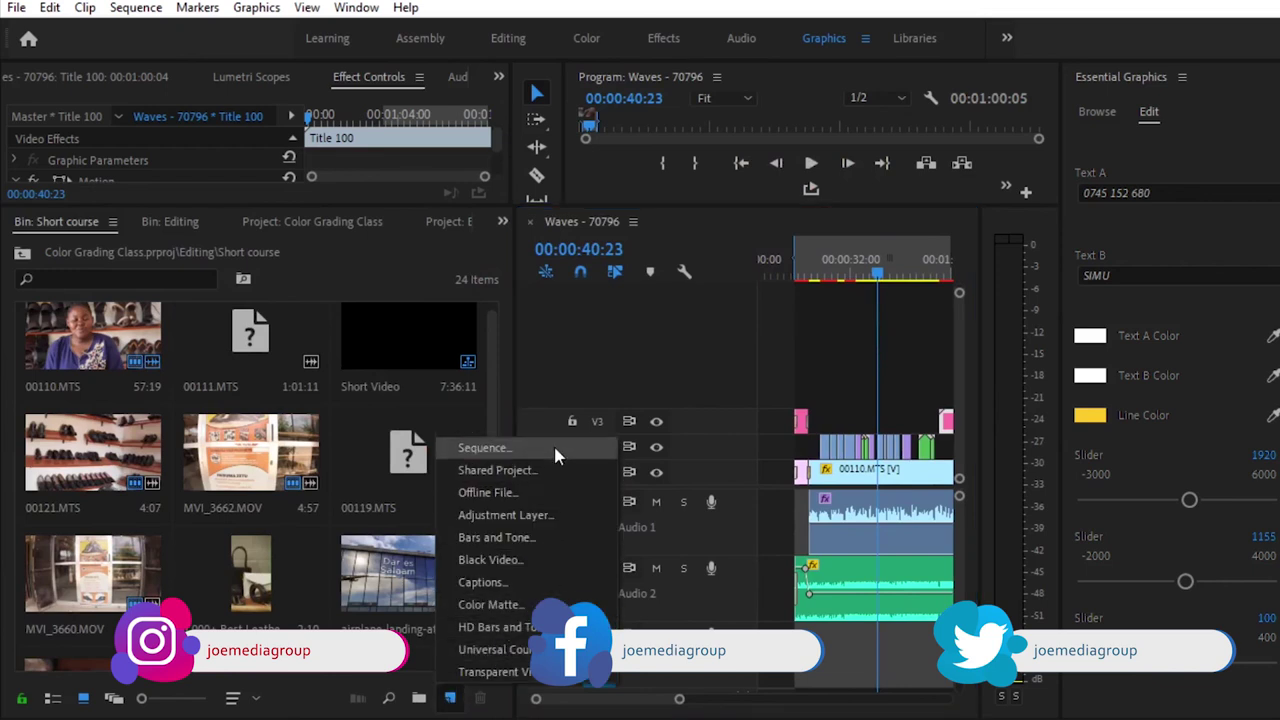
click(521, 515)
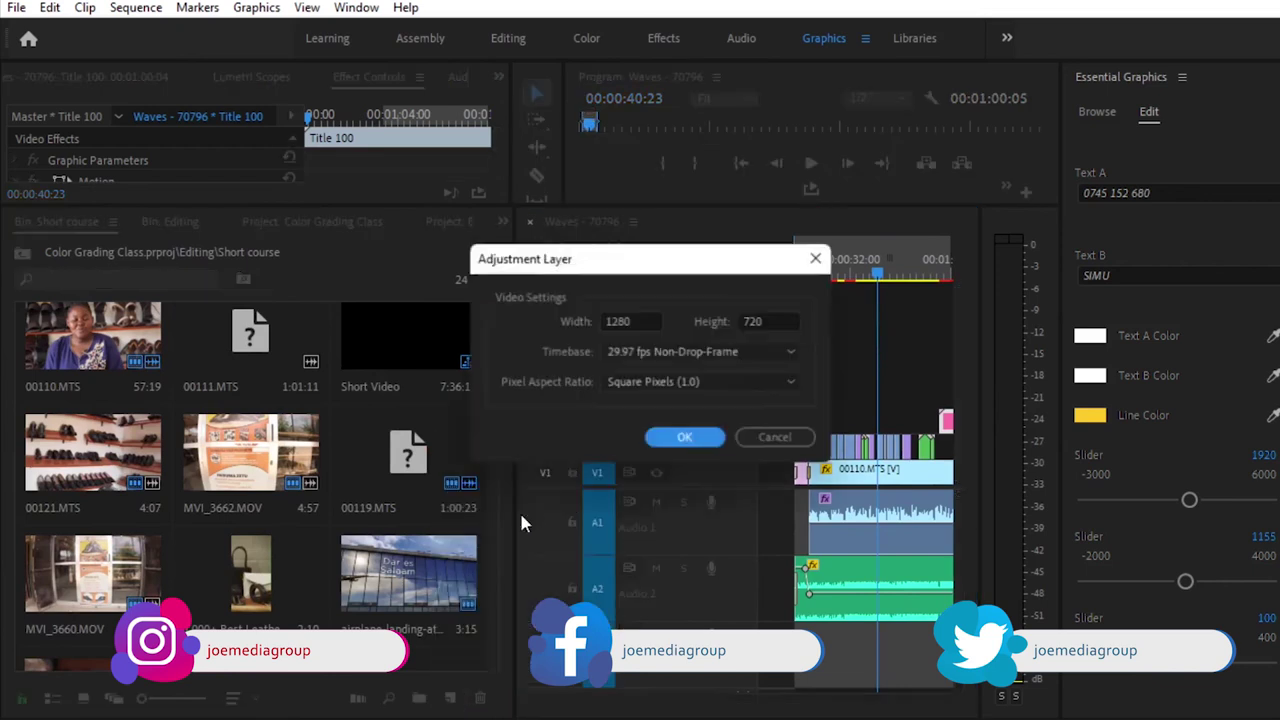
click(687, 437)
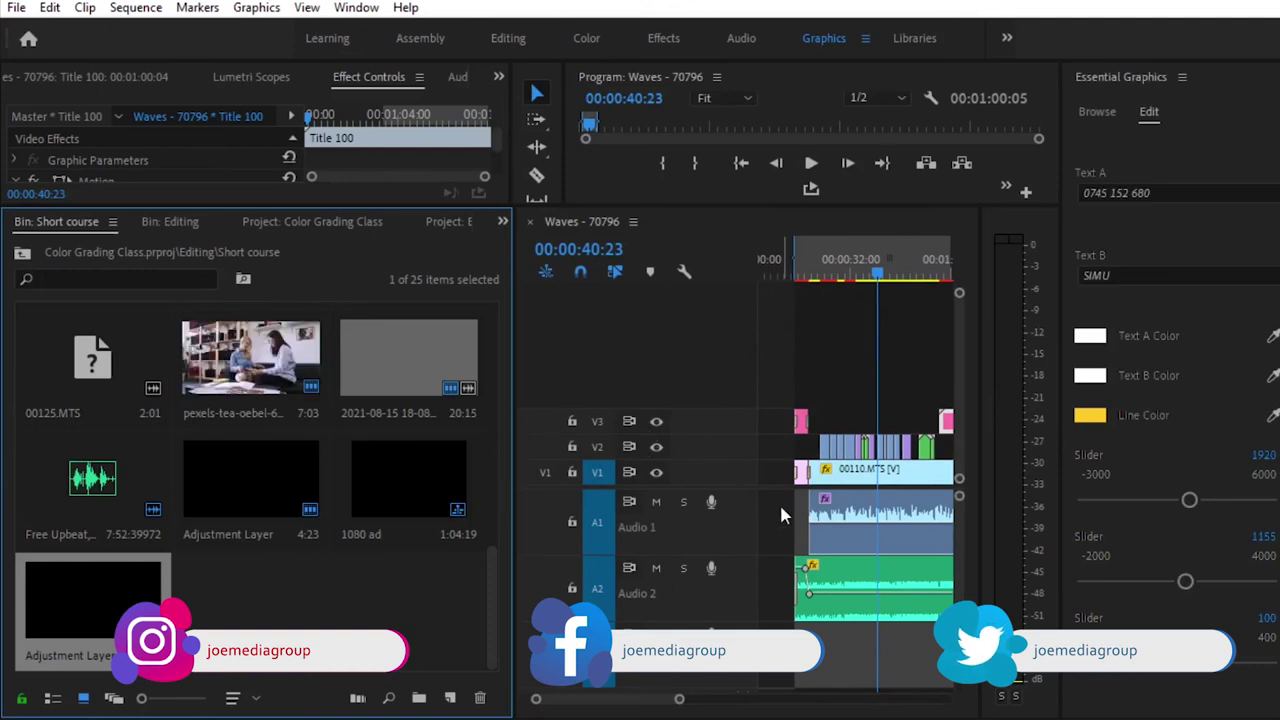
drag(515, 488, 208, 480)
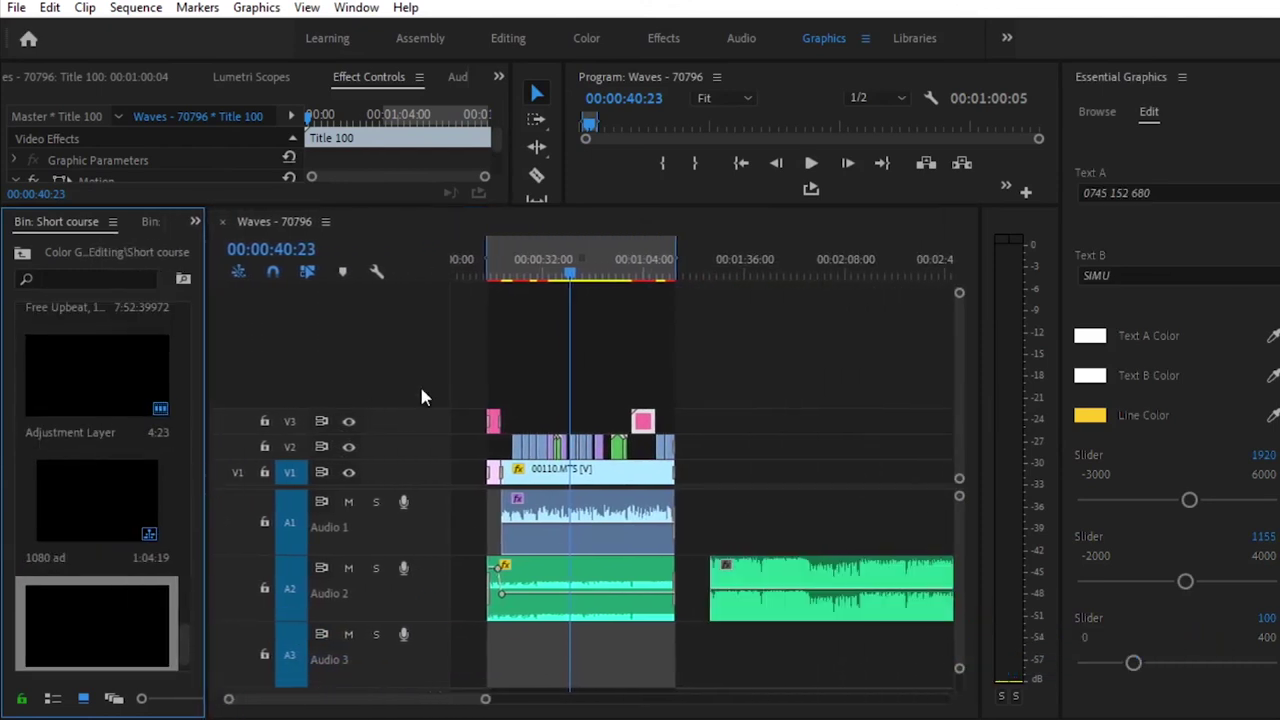
drag(240, 538, 661, 393)
click(652, 396)
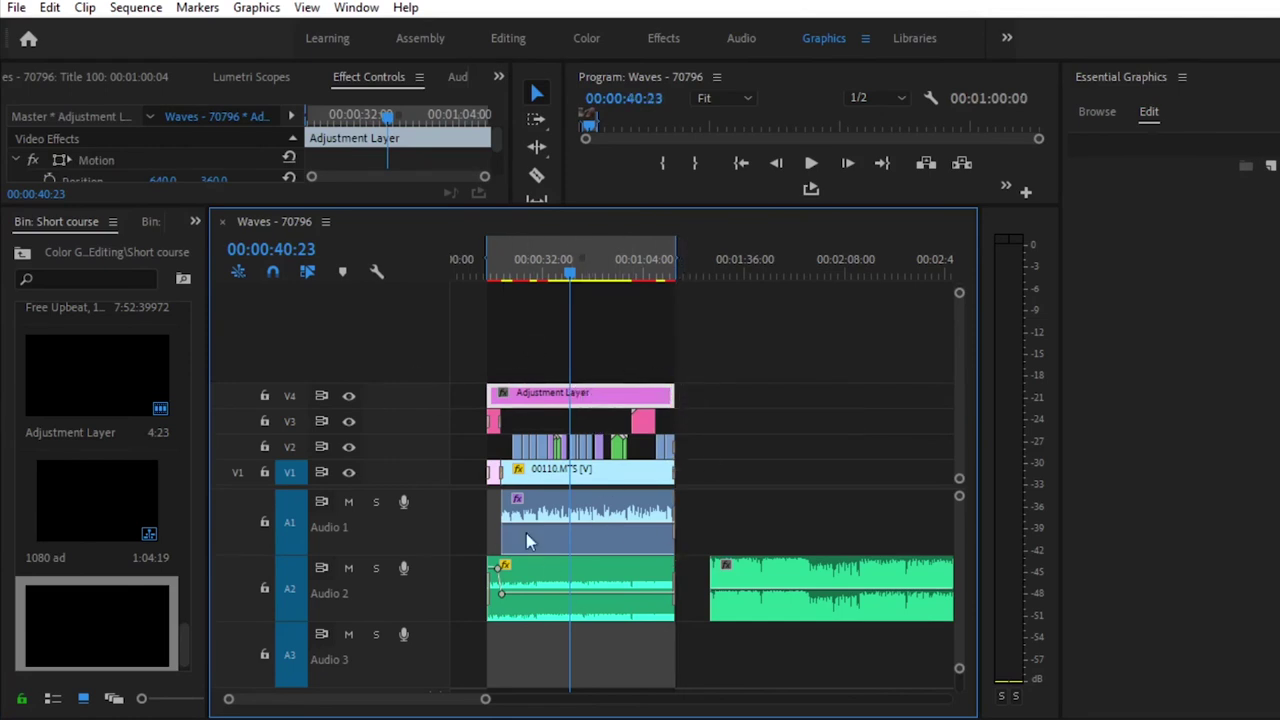
Enlarge the program monitor and effect panels and scrub to about 00:00:52:23
drag(769, 204, 762, 422)
drag(567, 491, 609, 483)
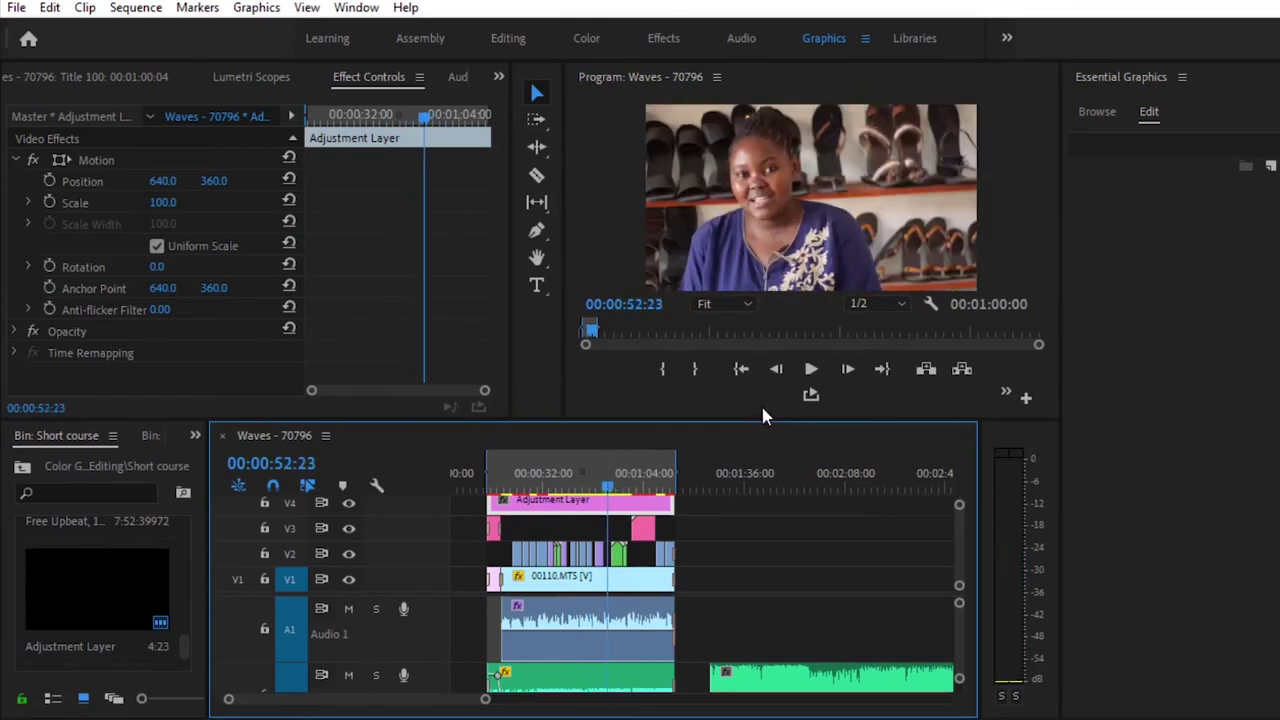
drag(753, 420, 754, 466)
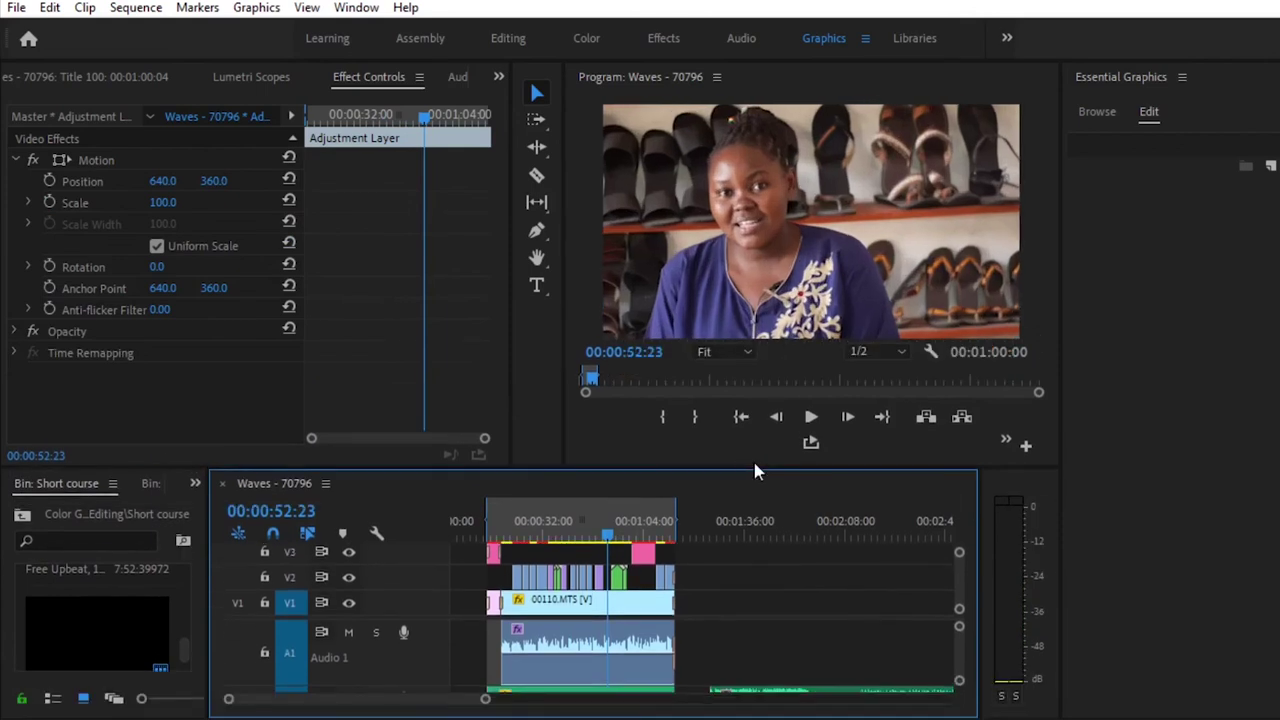
In the Color workspace, grade the adjustment layer: Temperature 37.3, Tint 18.1, Contrast 30.1
click(591, 40)
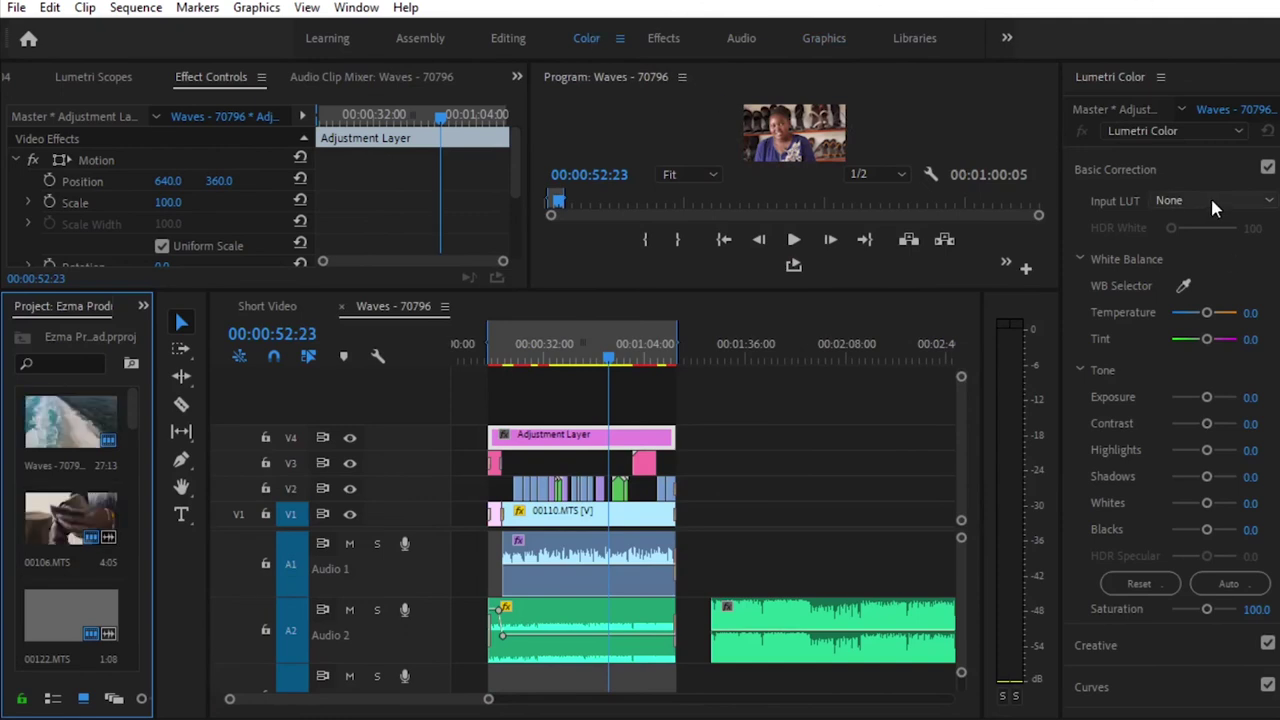
drag(1058, 265, 958, 270)
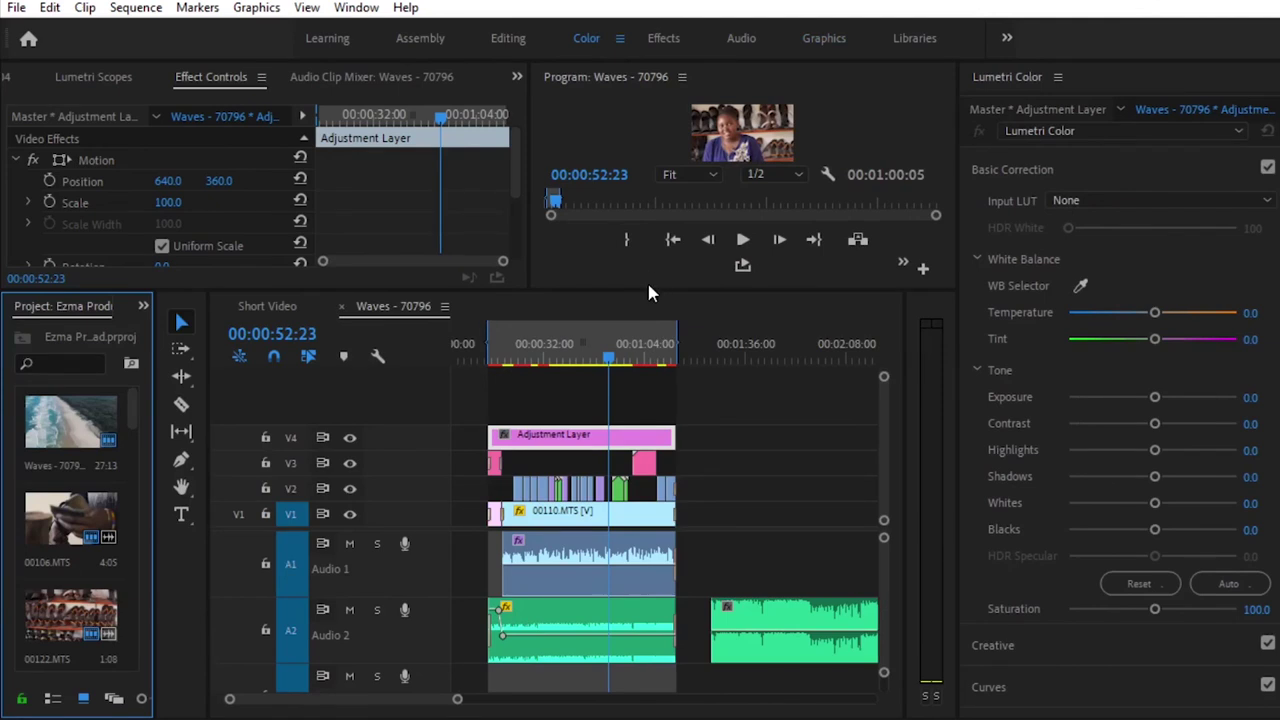
drag(650, 290, 650, 573)
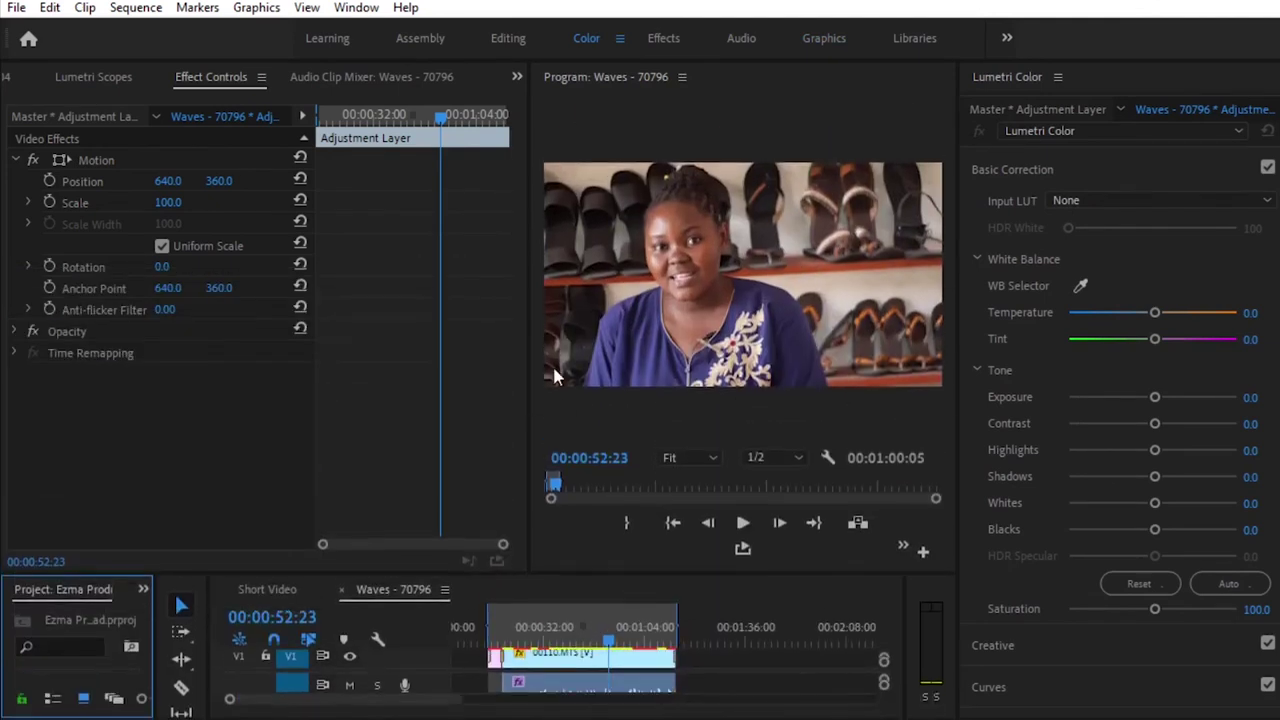
drag(529, 325, 127, 291)
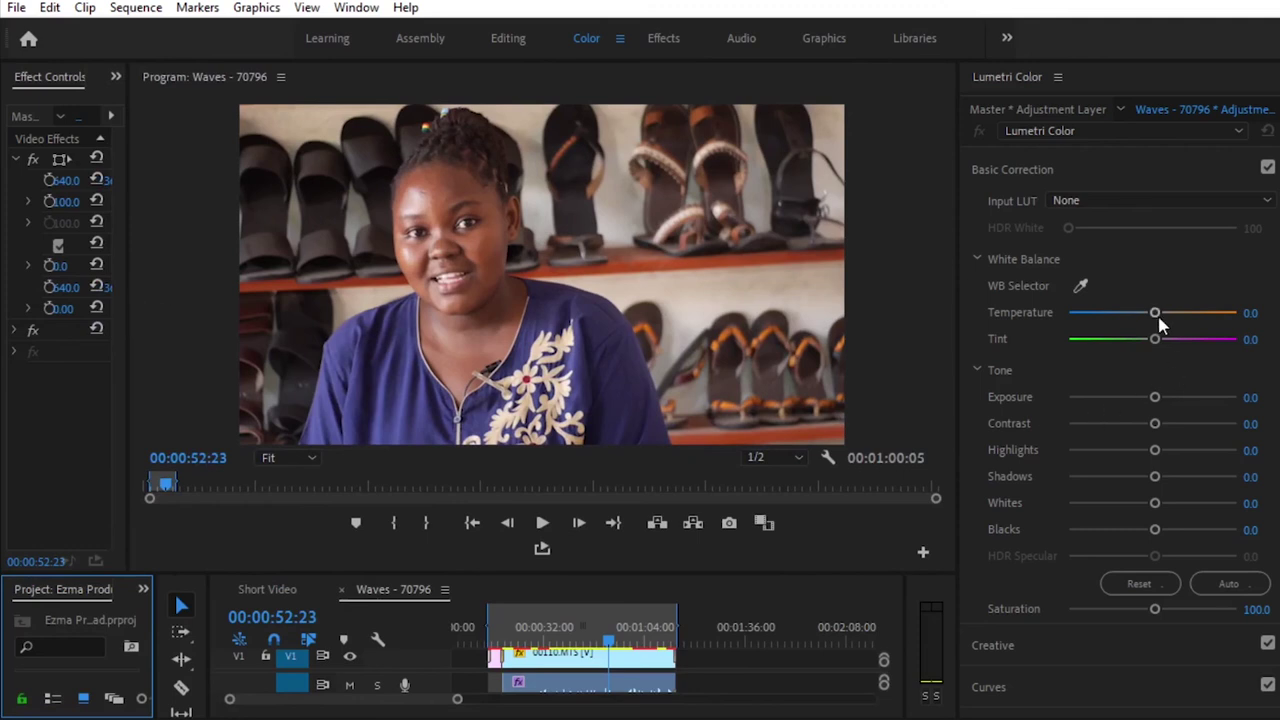
drag(1157, 313, 1190, 314)
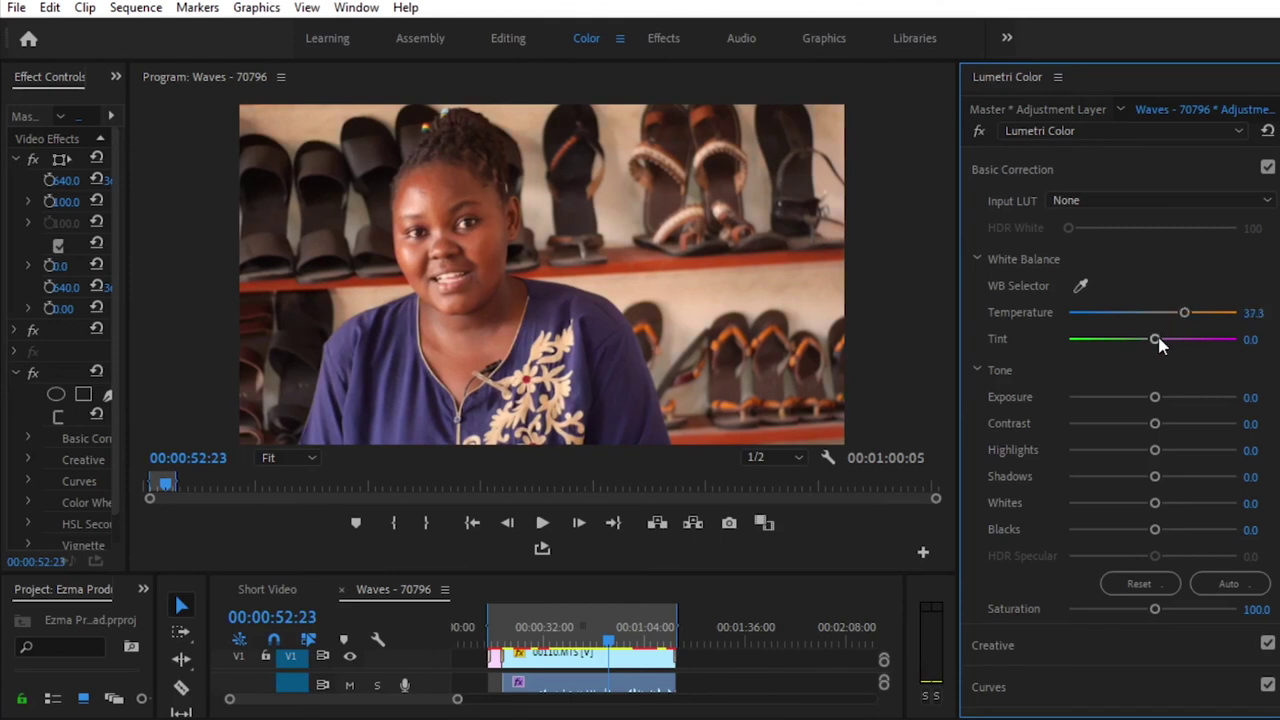
drag(1155, 339, 1172, 347)
drag(1157, 430, 1179, 432)
Set the Lumetri Exposure to 0.1, then raise it to 0.2
click(1250, 398)
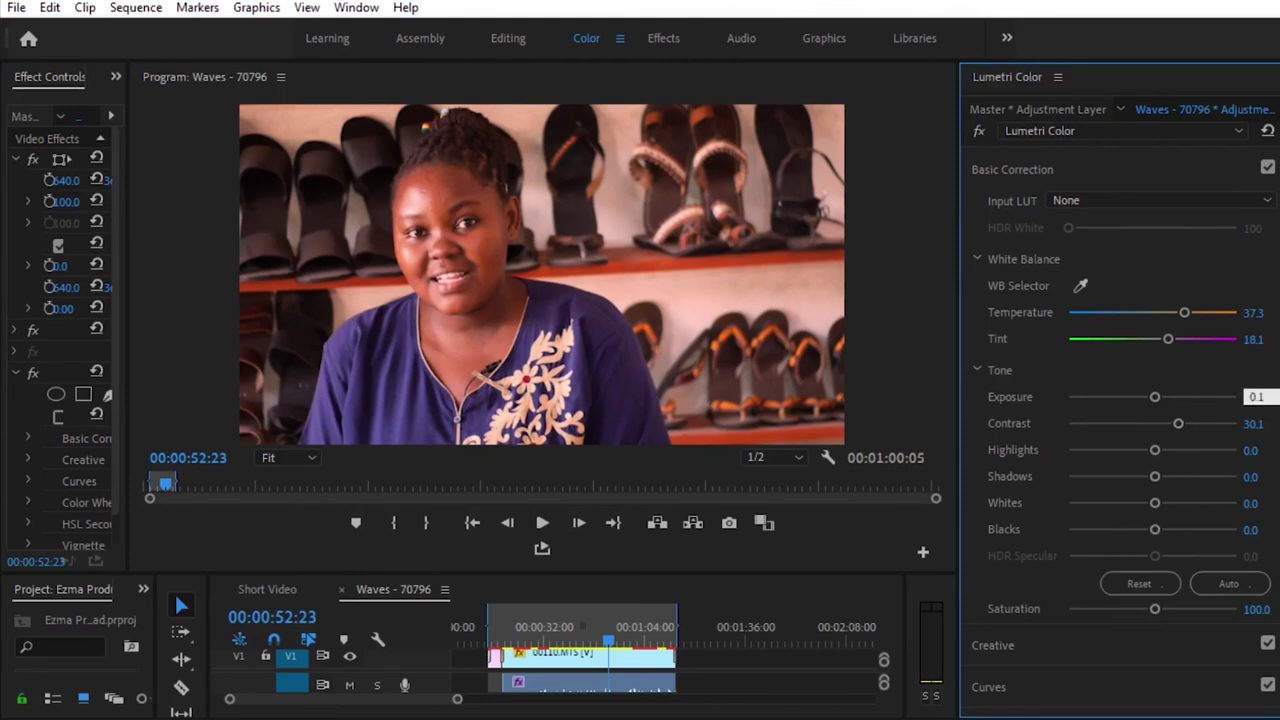
text(0.1)
key(Return)
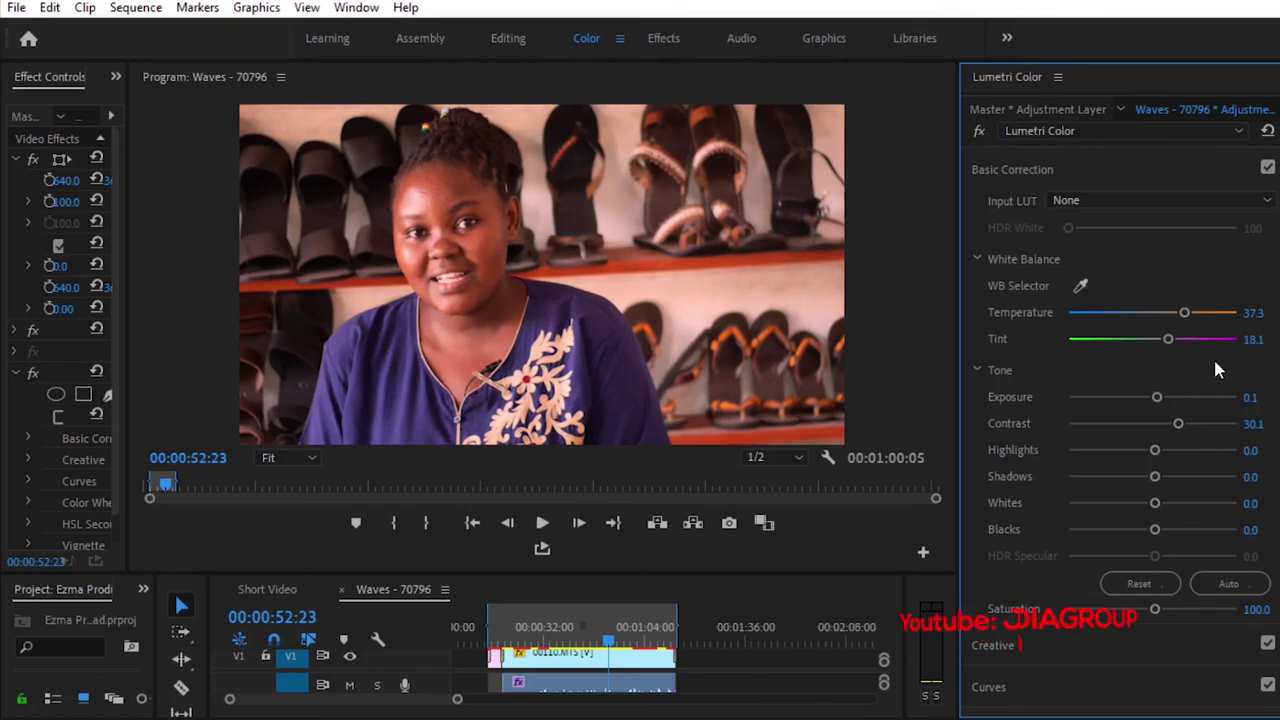
click(1250, 398)
text(0.2)
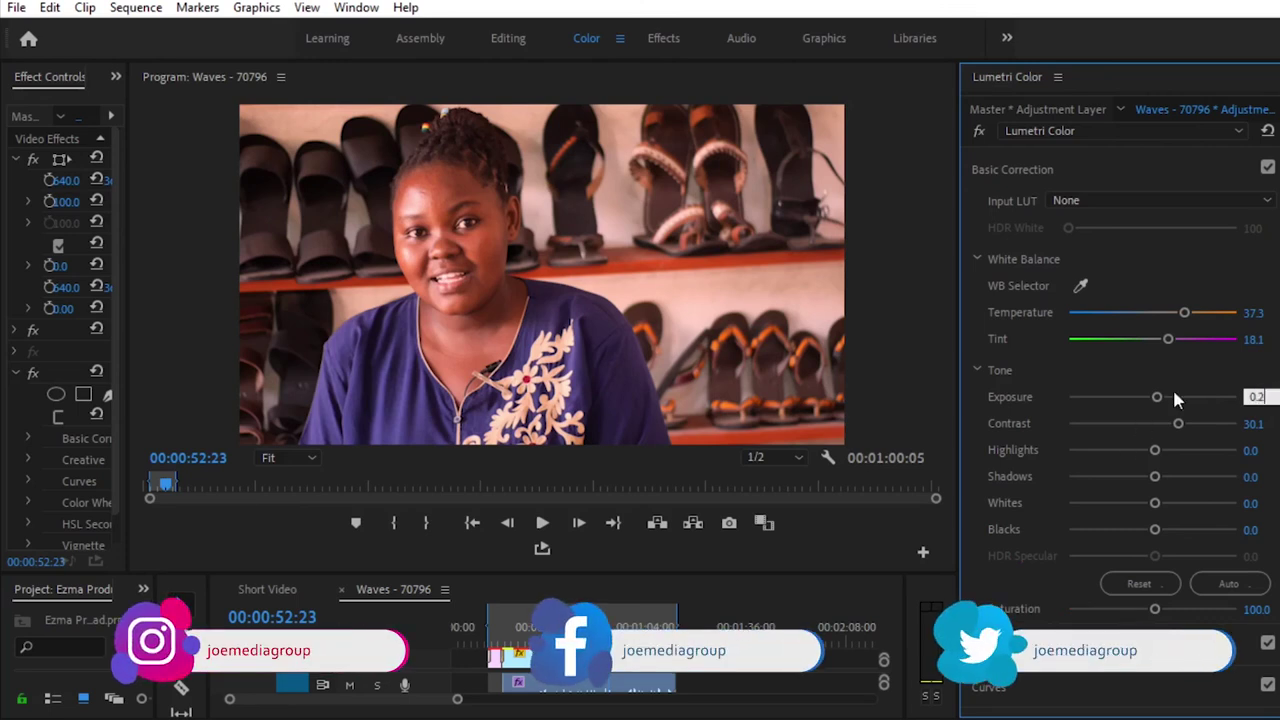
key(Return)
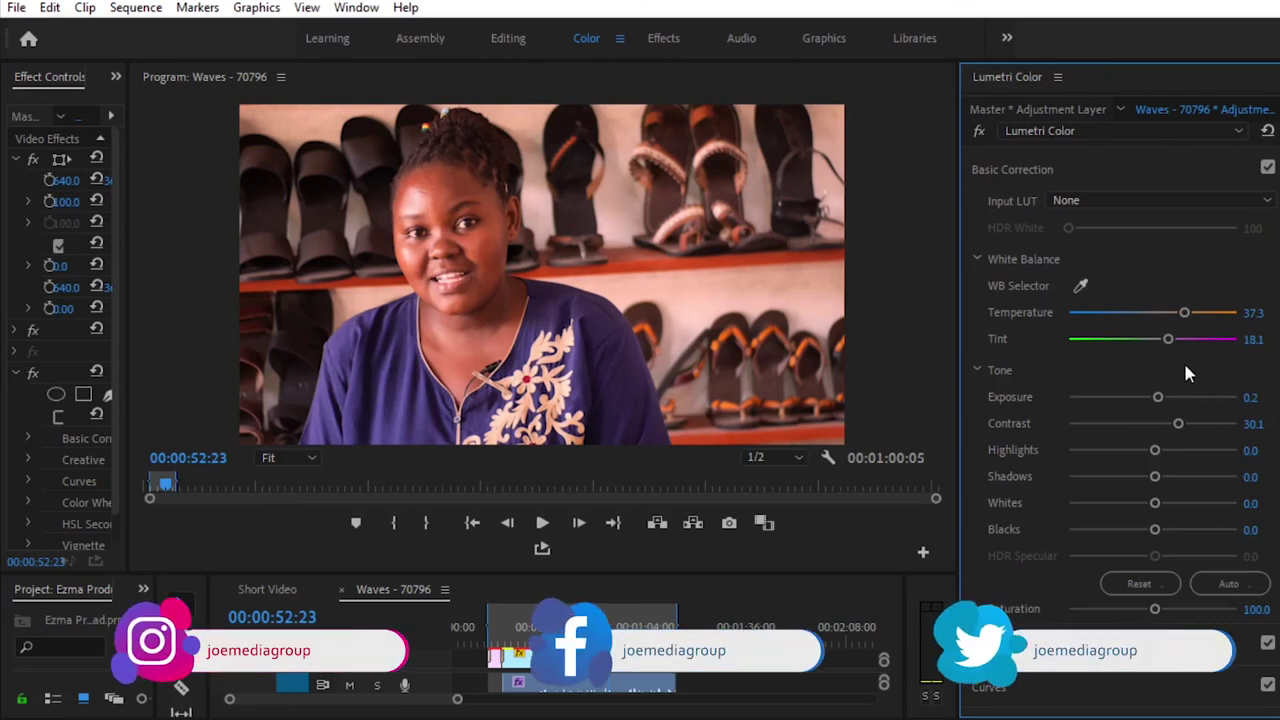
Drag the Lumetri Tone sliders to Highlights 10.8, Shadows -1.2, Whites 21.7, Blacks 2.4, Saturation 104.8
drag(1155, 450, 1154, 477)
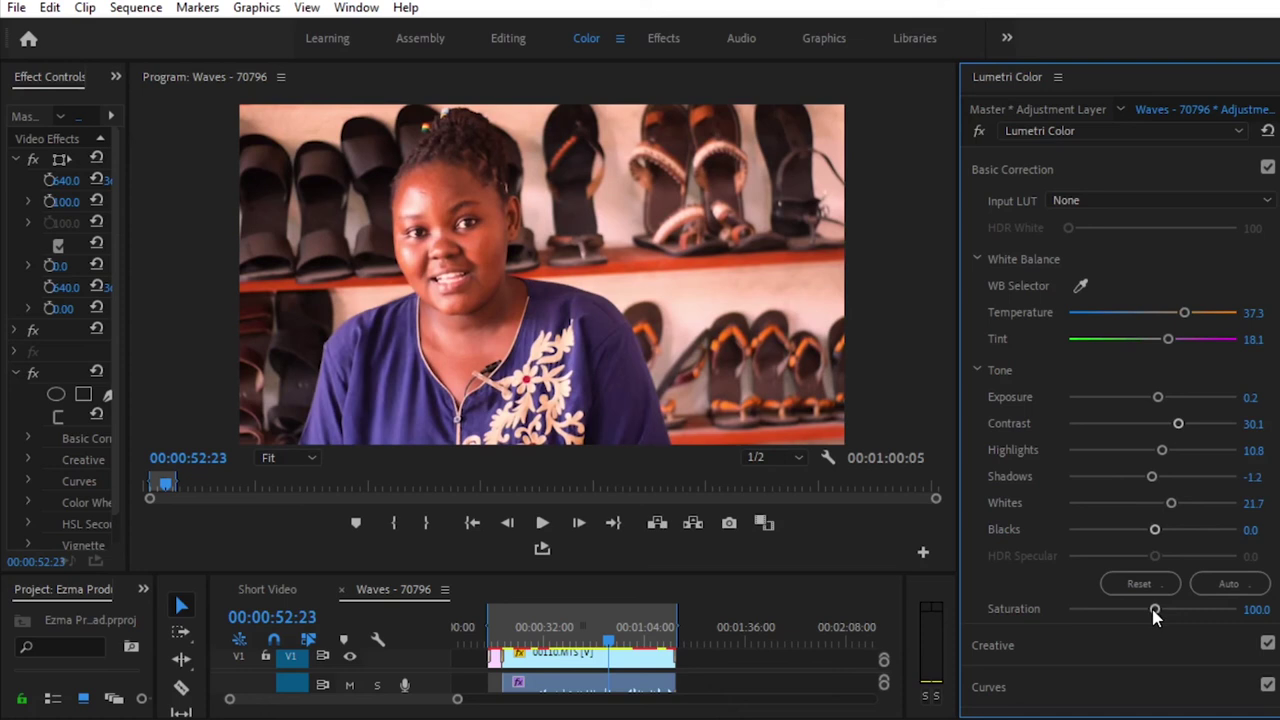
drag(1155, 610, 1172, 610)
scroll(1124, 428, down, 3)
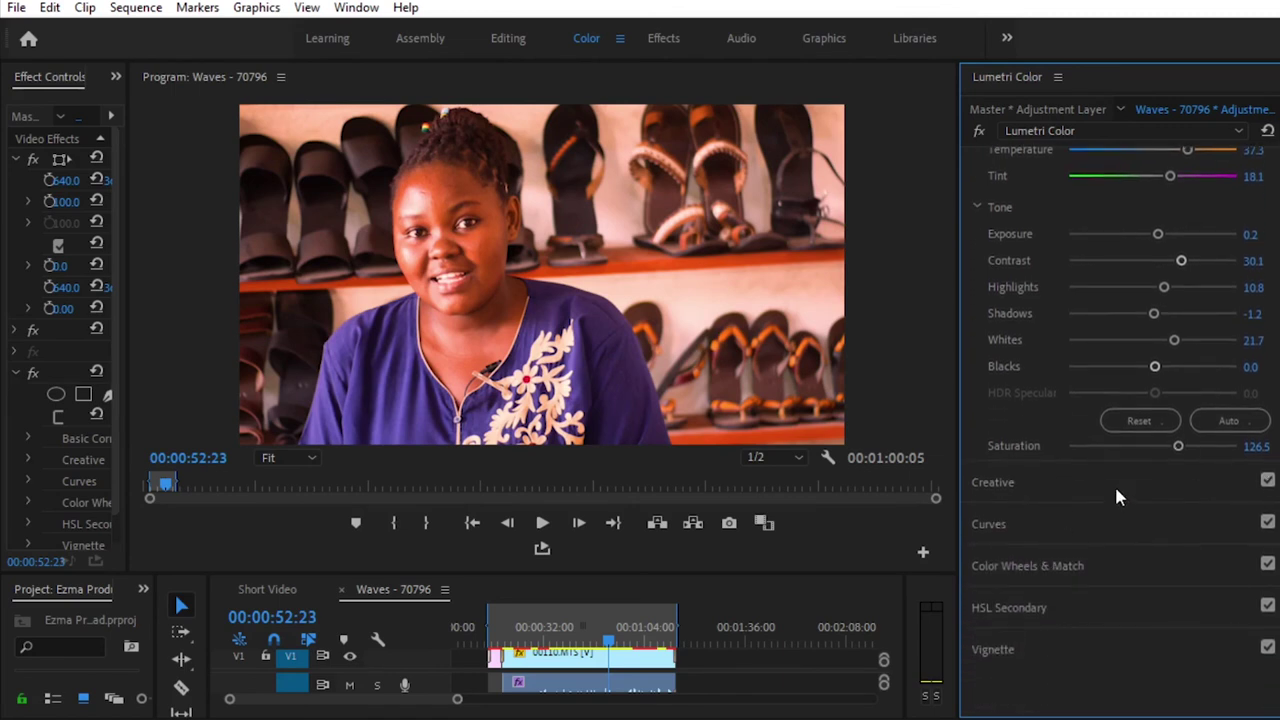
scroll(1094, 500, up, 1)
scroll(1094, 496, down, 1)
mouse_move(1156, 368)
mouse_down()
mouse_move(1145, 368)
mouse_move(1155, 373)
mouse_up()
drag(1178, 447, 1168, 451)
drag(1162, 449, 1158, 450)
click(978, 209)
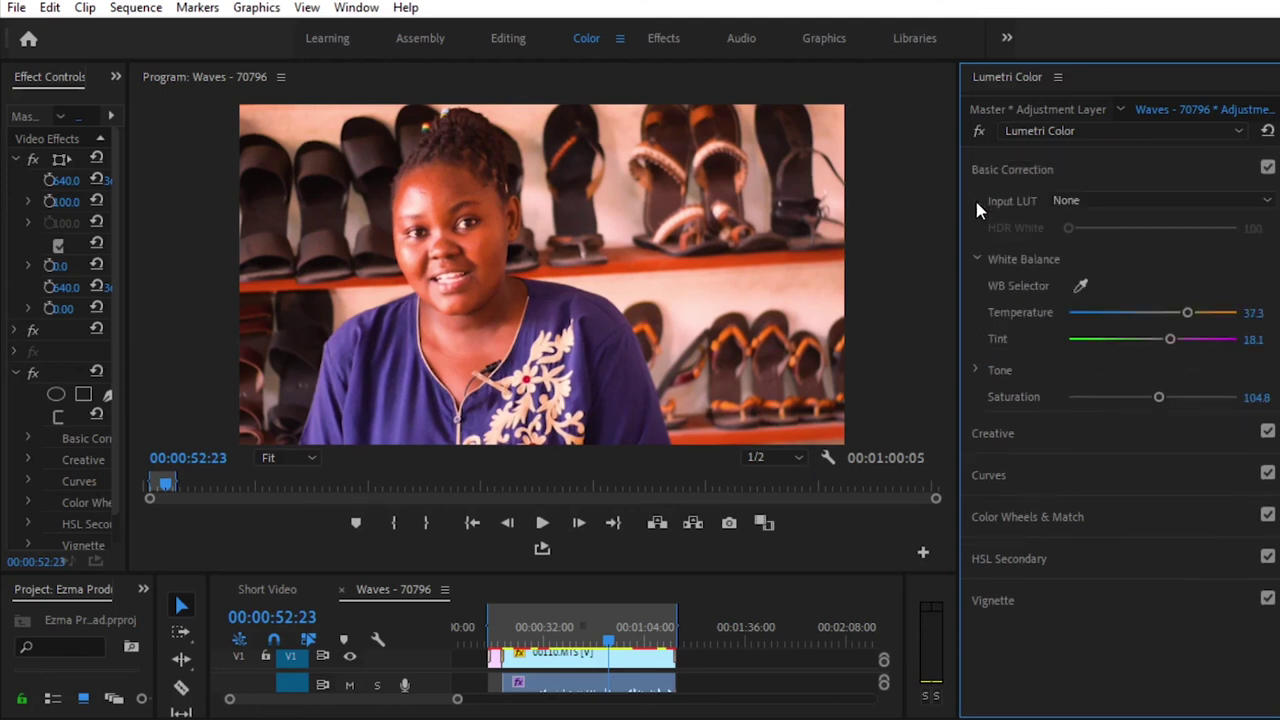
In Color Wheels & Match, nudge the Shadows wheel toward a warmer, pinker tint
click(1029, 518)
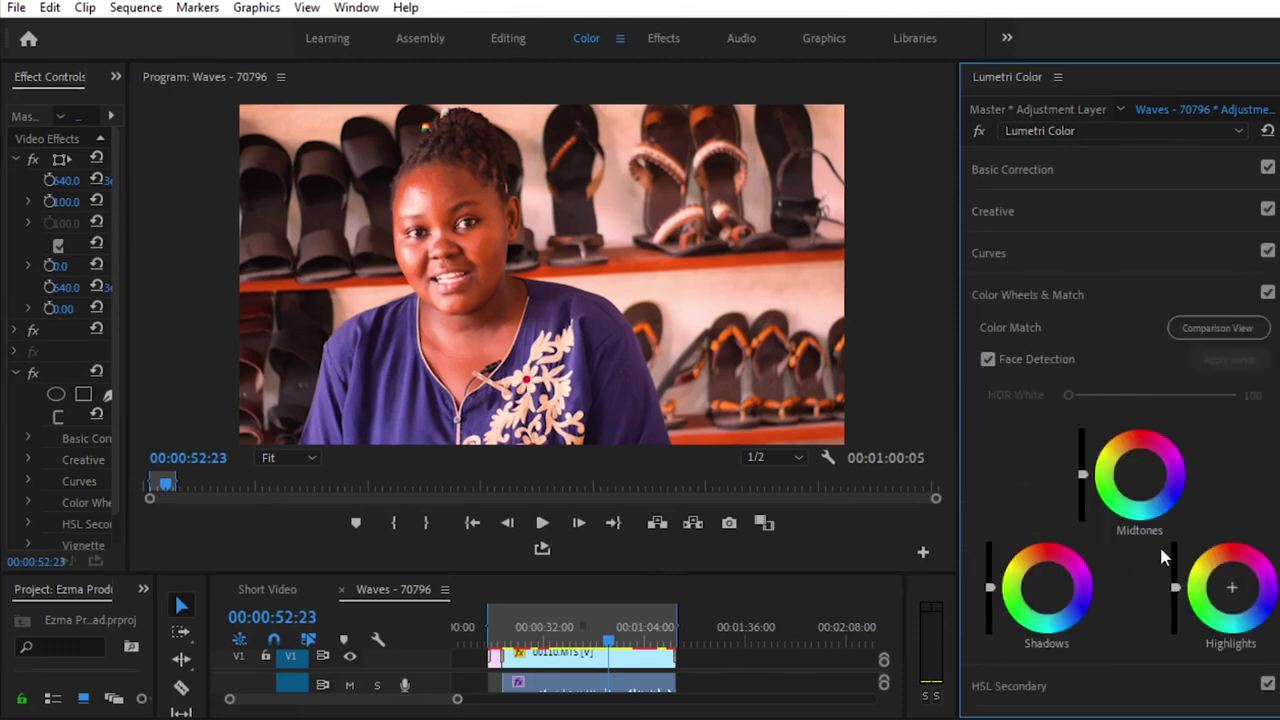
click(1047, 592)
drag(1047, 589, 1050, 592)
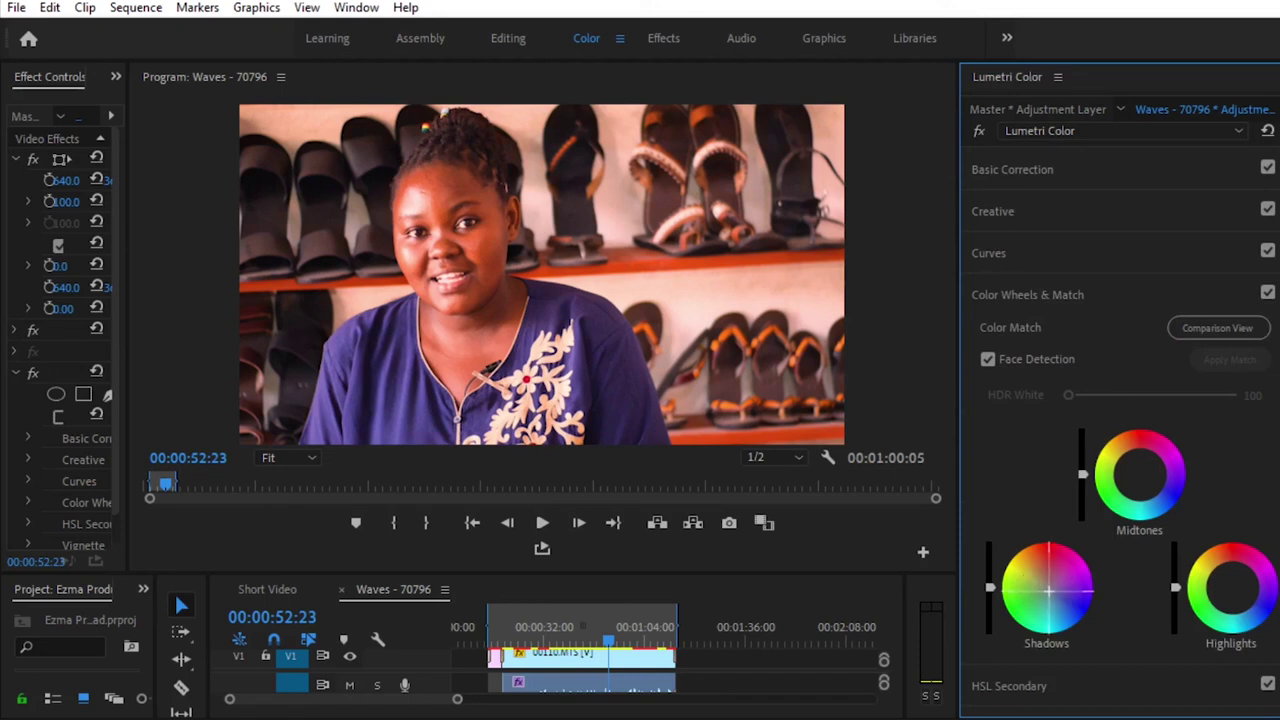
drag(1049, 590, 1059, 595)
Tint the Highlights and Midtones wheels slightly, then lower Temperature to 28.9
drag(1235, 593, 1226, 578)
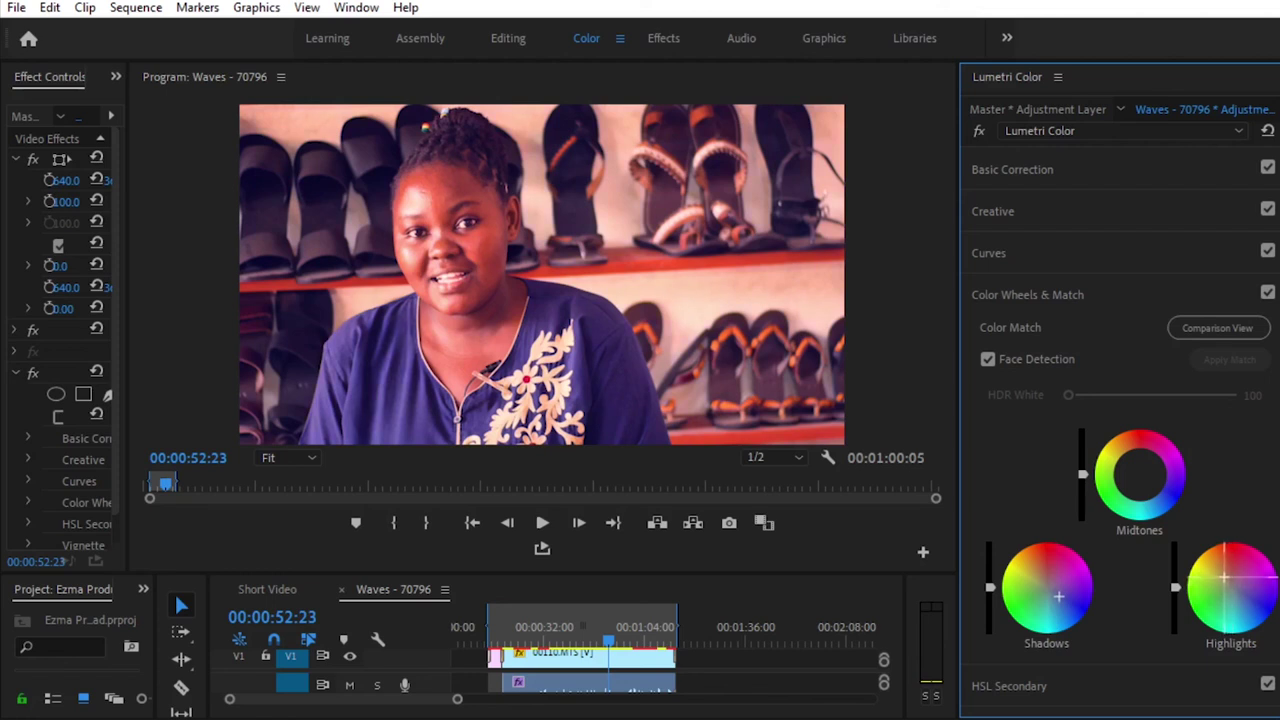
drag(1226, 578, 1228, 576)
drag(1139, 478, 1138, 468)
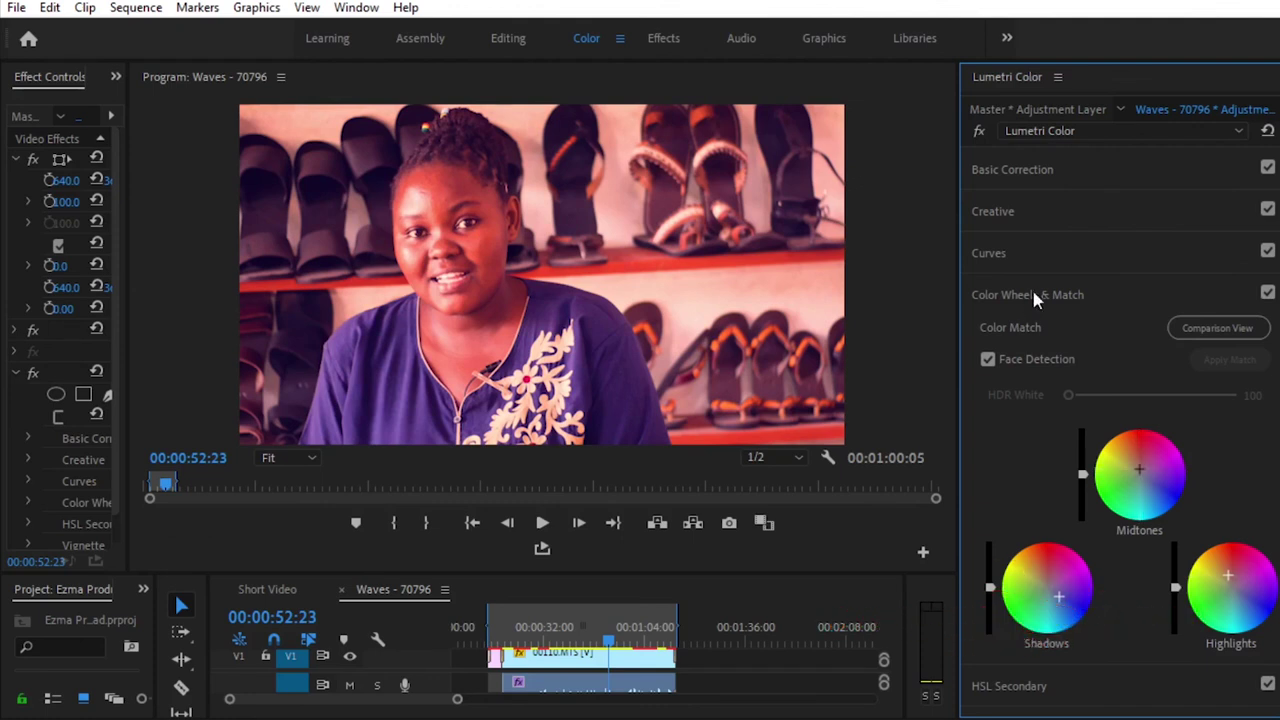
click(1008, 170)
drag(1188, 313, 1178, 318)
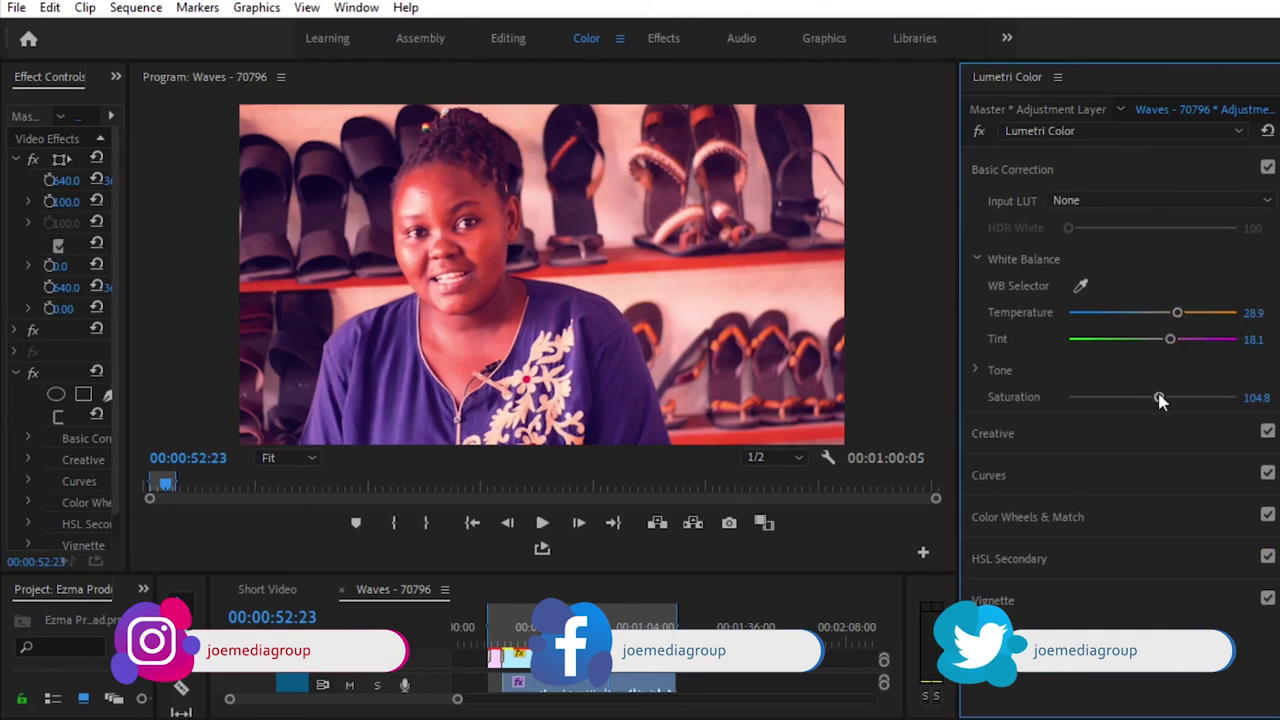
Lower Lumetri Saturation to 97.6 and collapse the White Balance subsection
drag(1160, 400, 1148, 401)
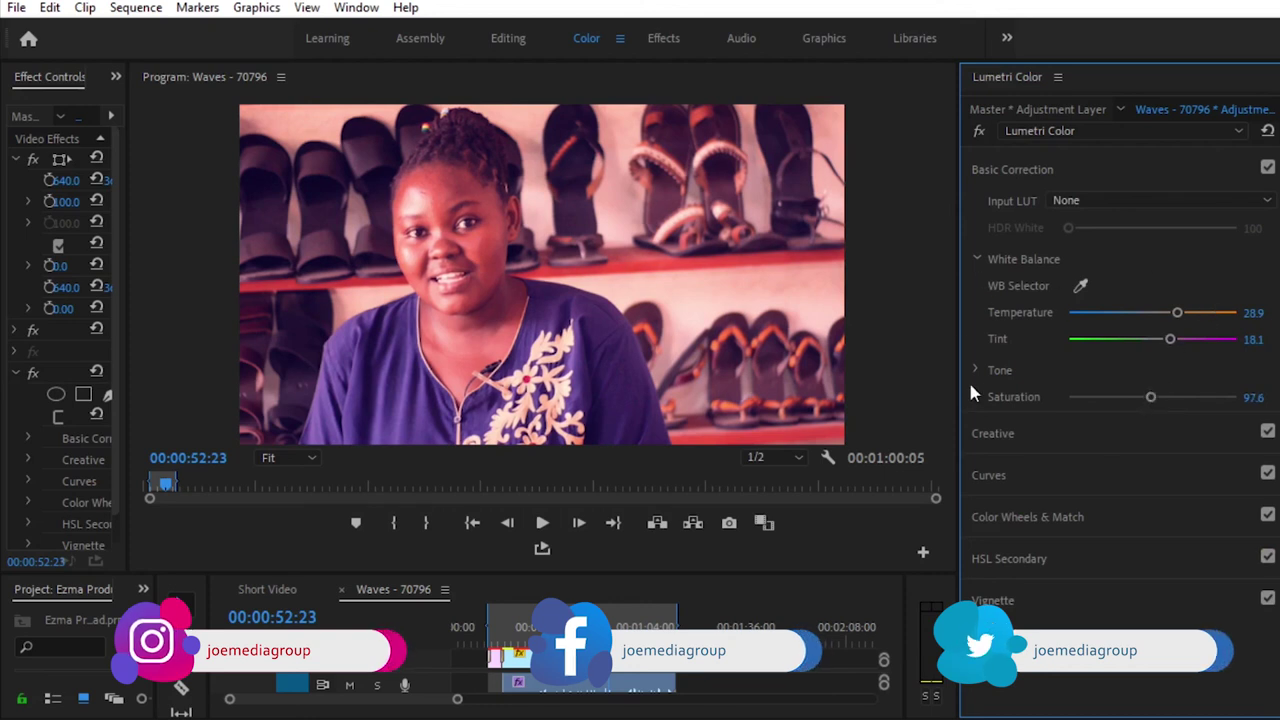
click(984, 172)
click(987, 172)
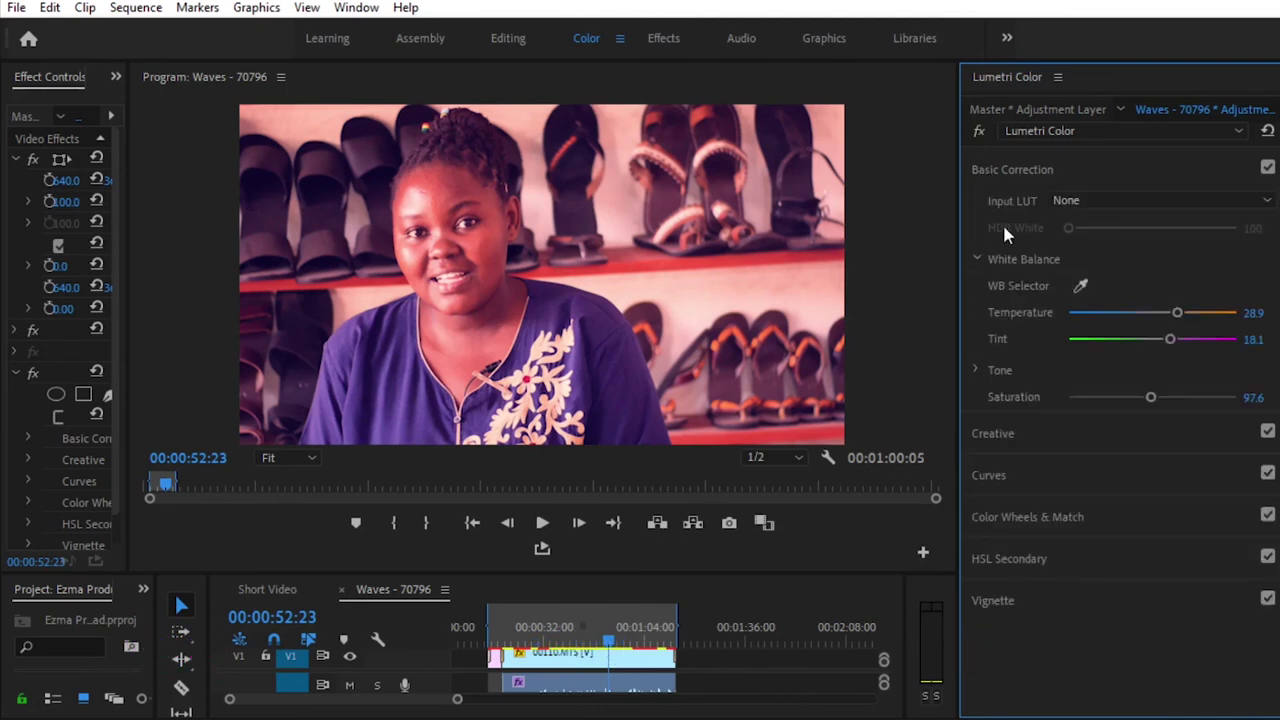
click(979, 260)
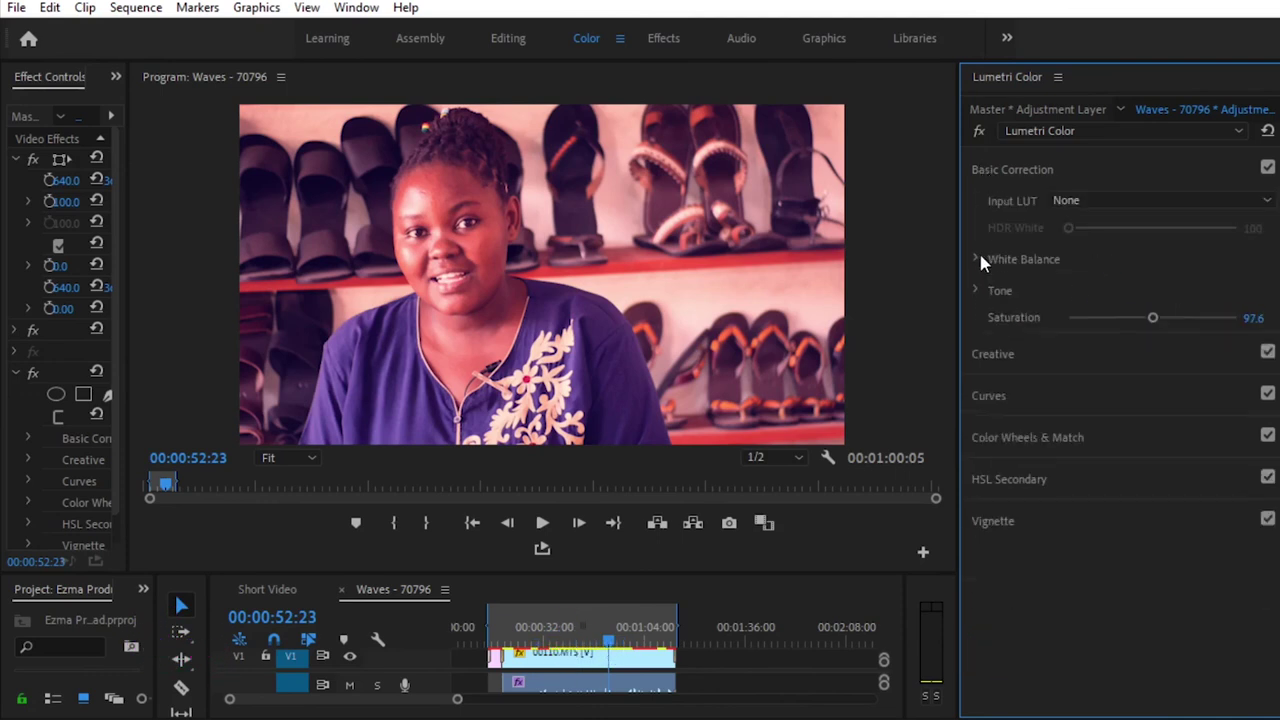
click(976, 292)
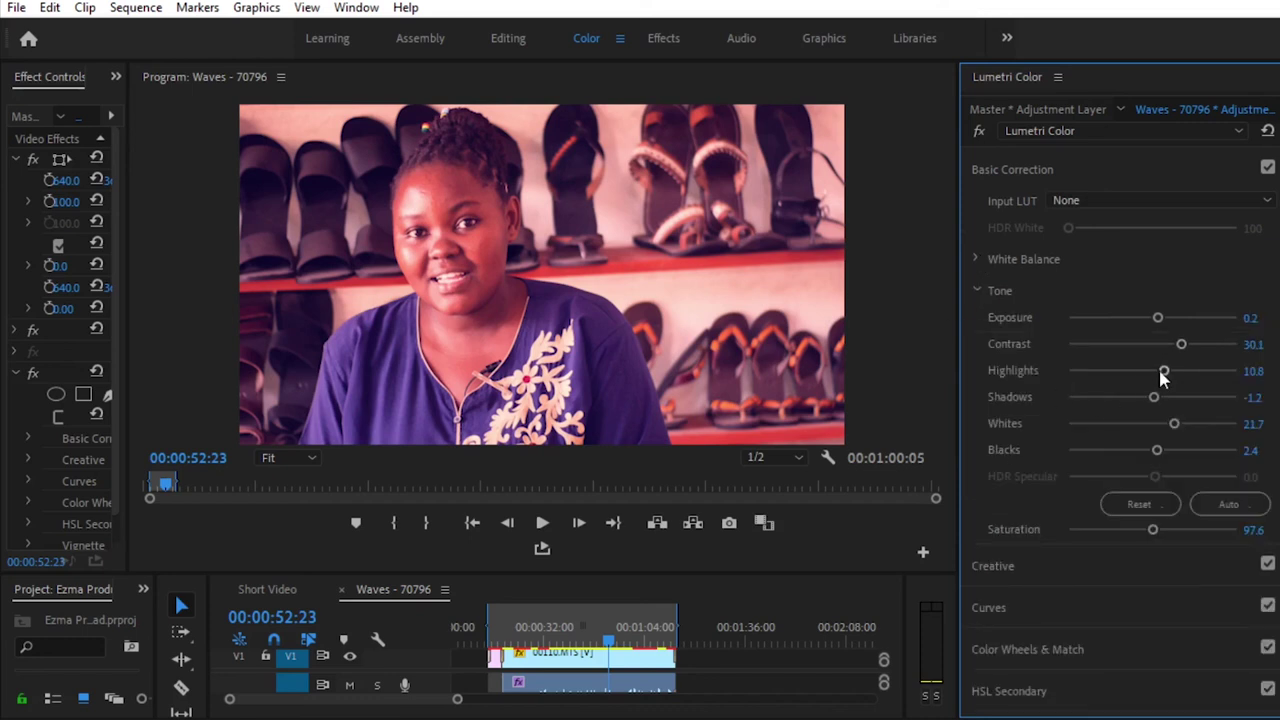
Lower Highlights to 8.4 and deepen Shadows to -7.2 in the Lumetri Tone section
drag(1163, 375, 1152, 403)
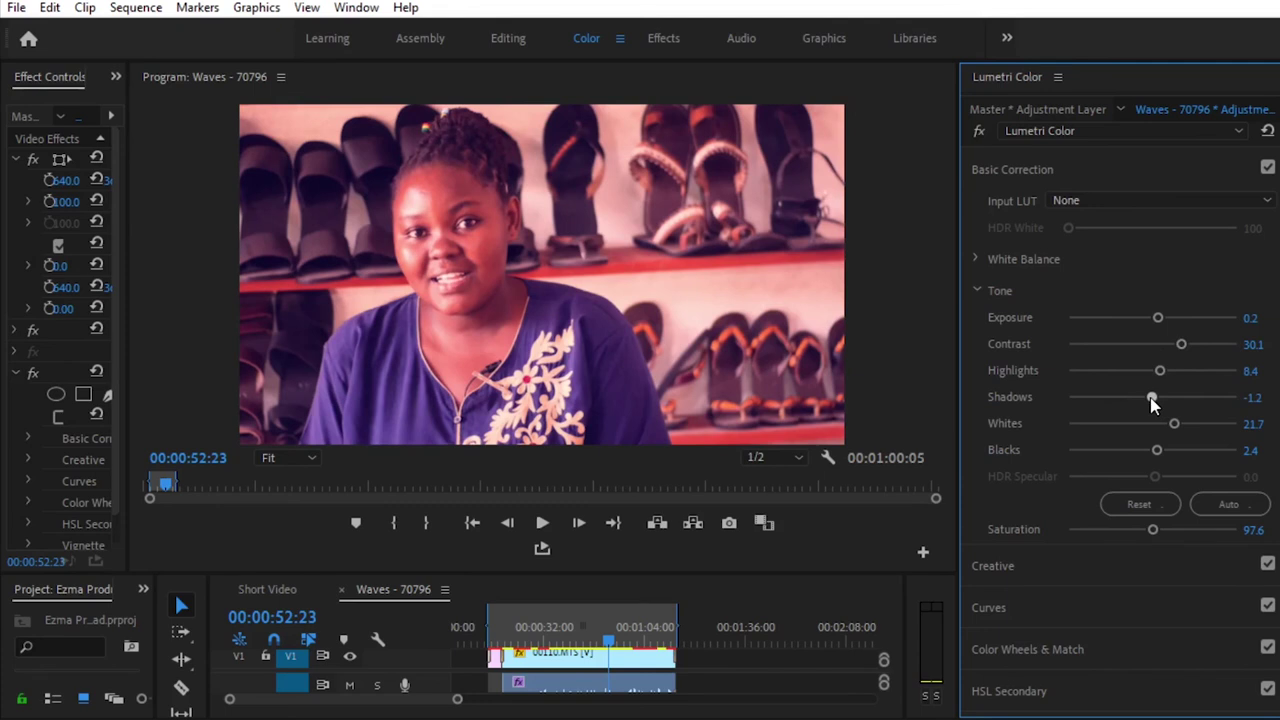
drag(1147, 402, 1151, 400)
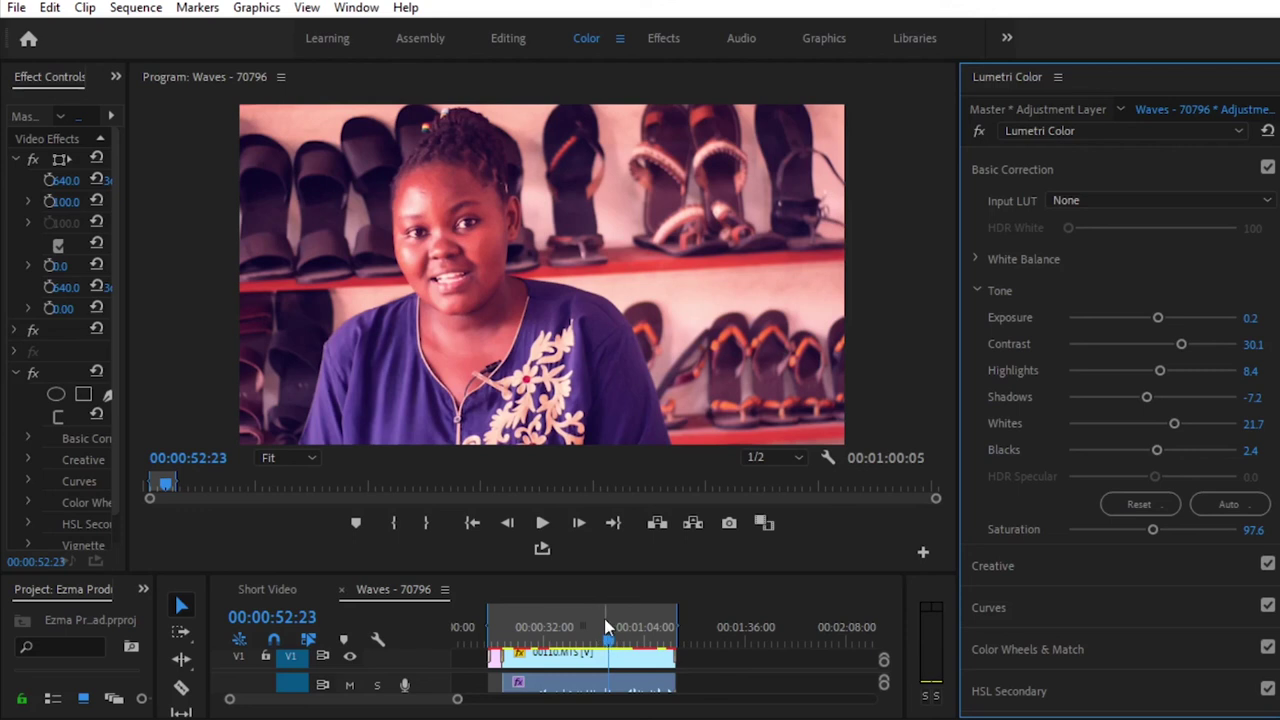
key(space)
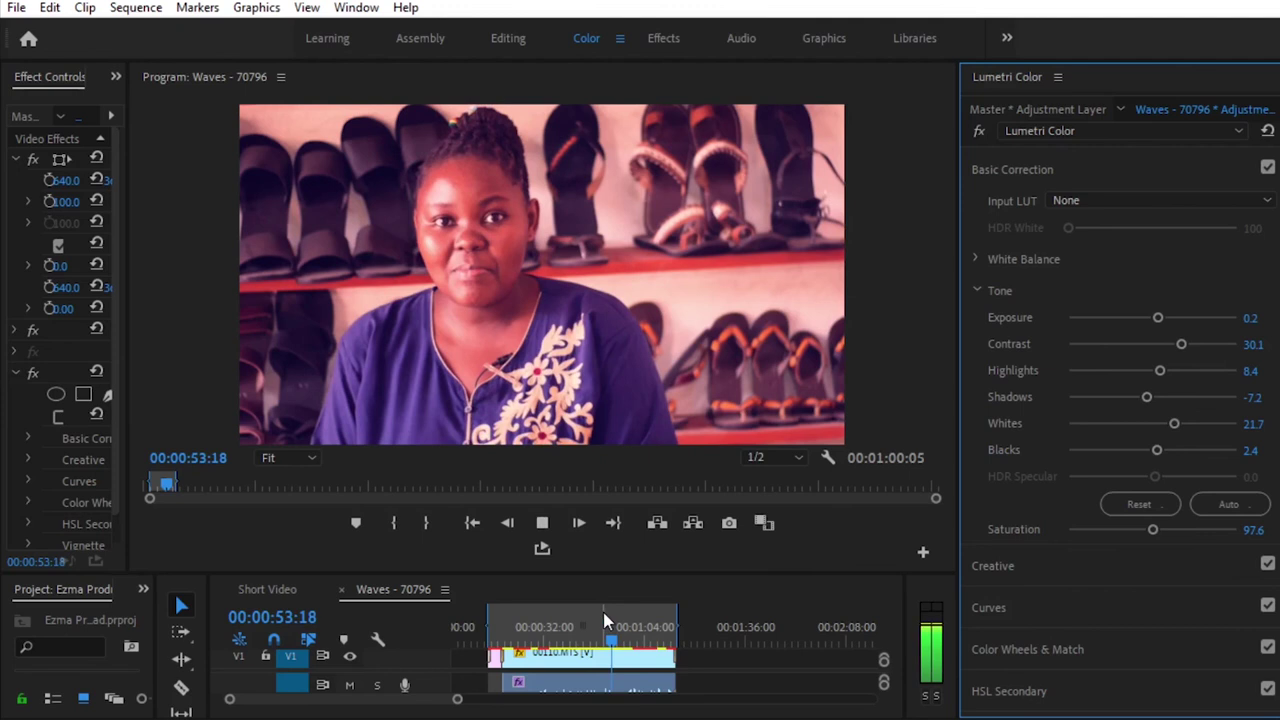
Preview the grade with the timeline enlarged, scrubbing to about 0:20, 1:03 and 00:00:32:25
key(space)
key(space)
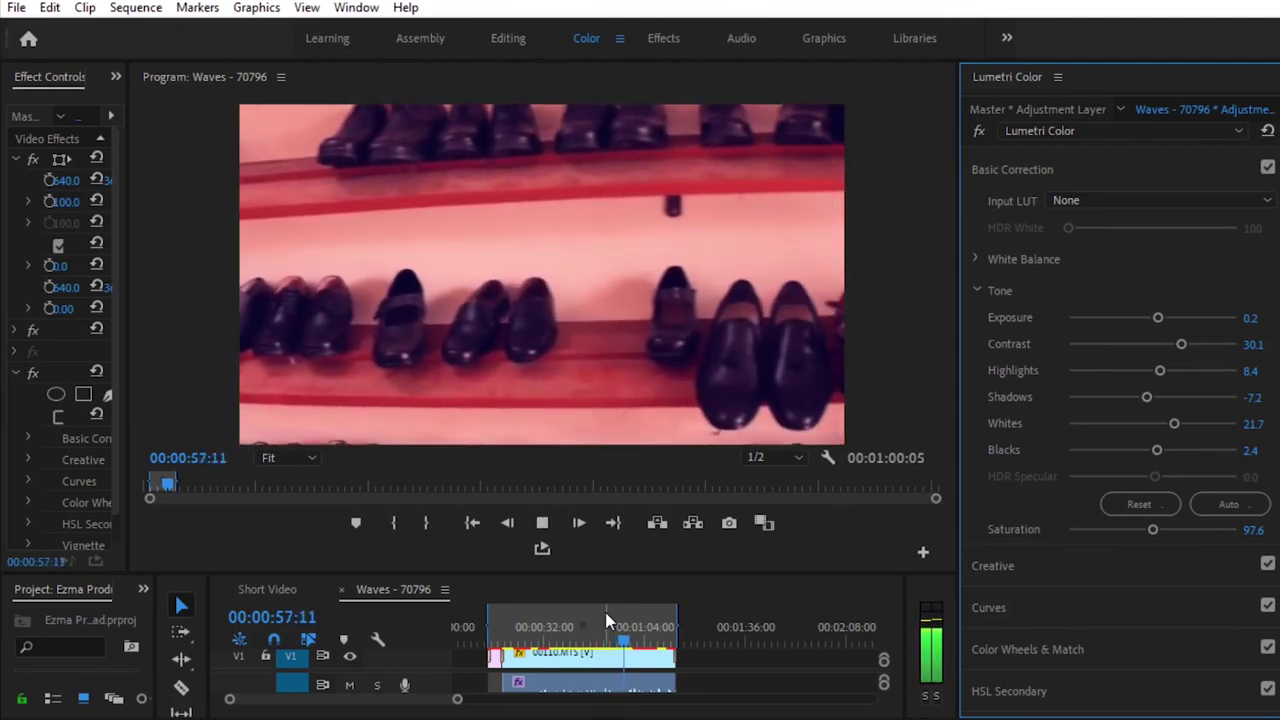
key(space)
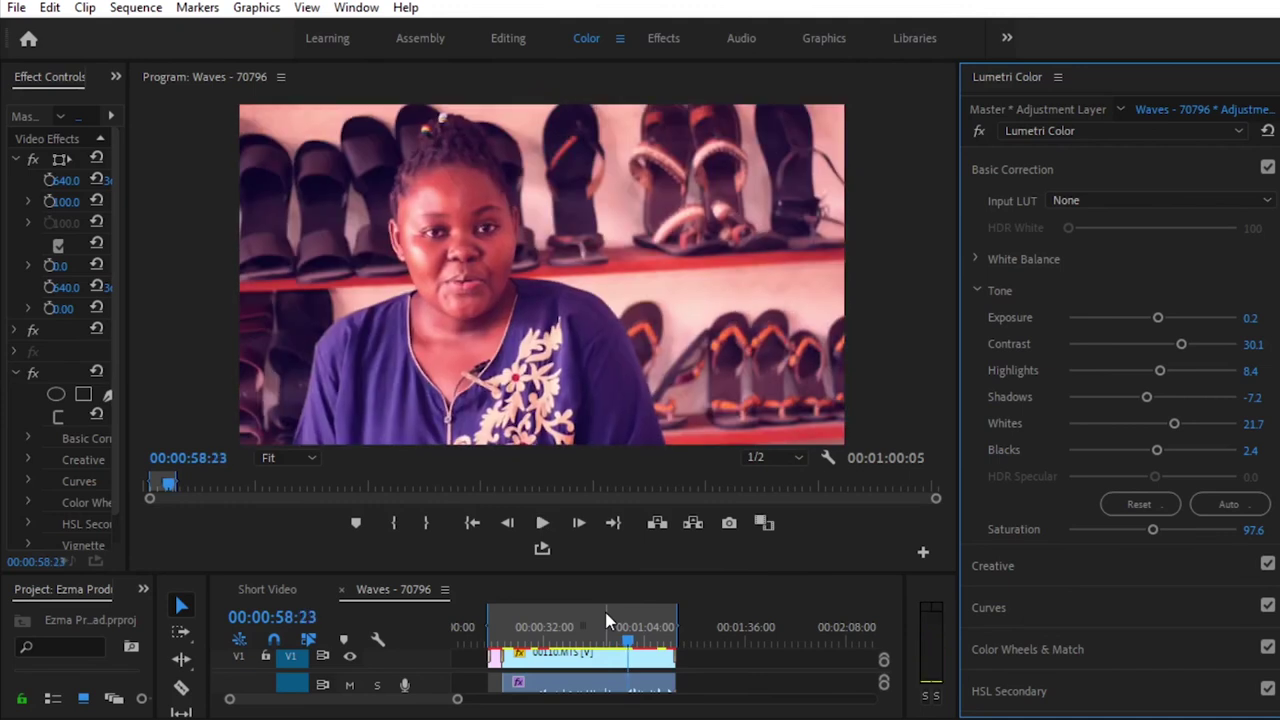
drag(653, 571, 653, 343)
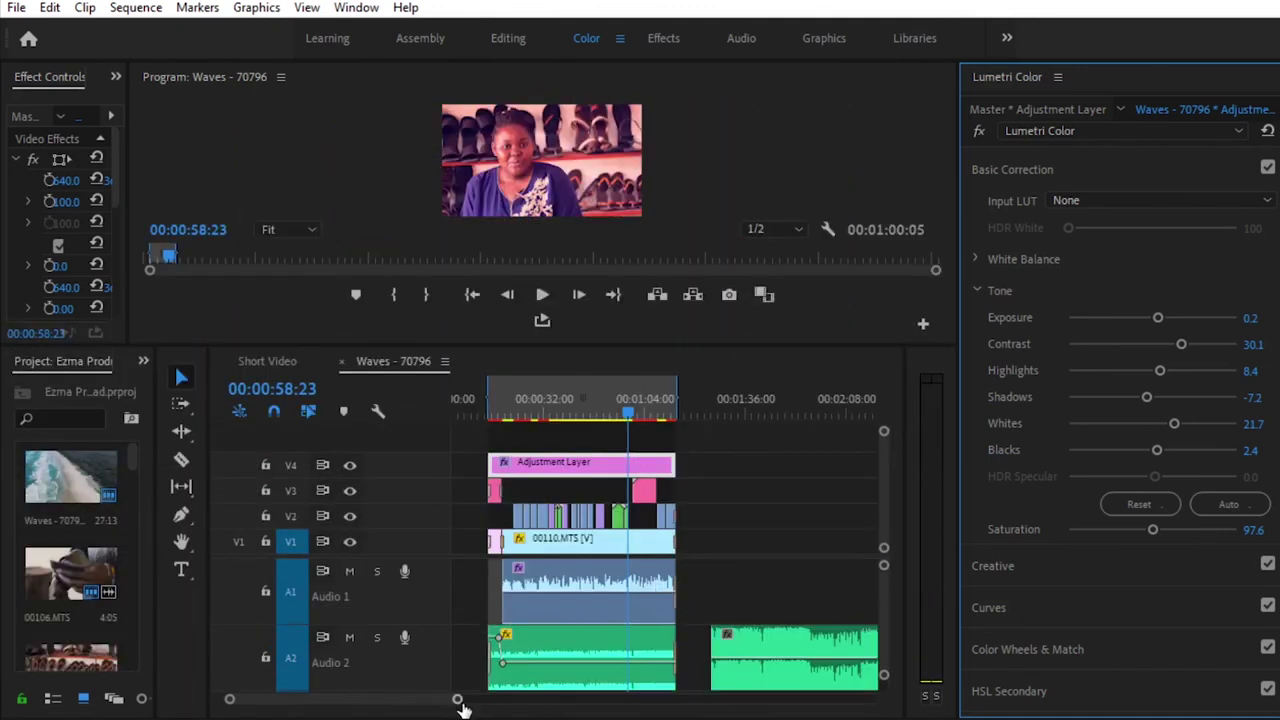
drag(457, 700, 443, 700)
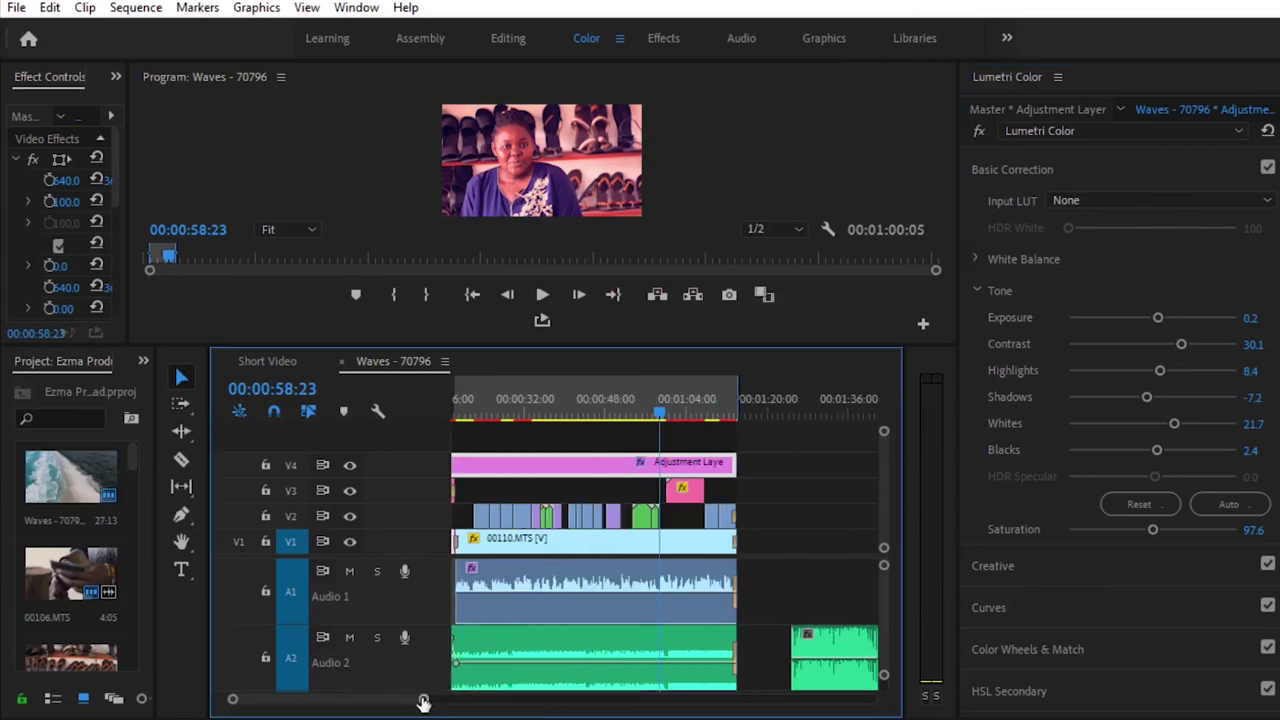
drag(662, 413, 481, 427)
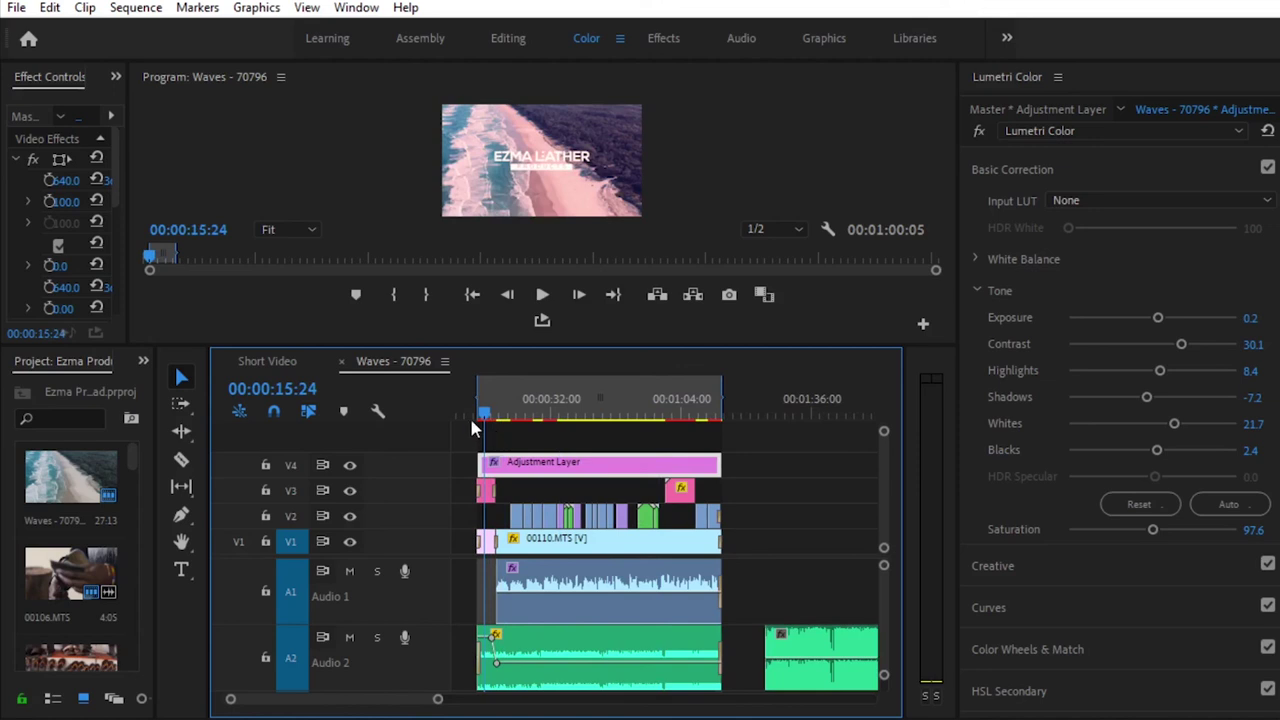
drag(478, 418, 712, 429)
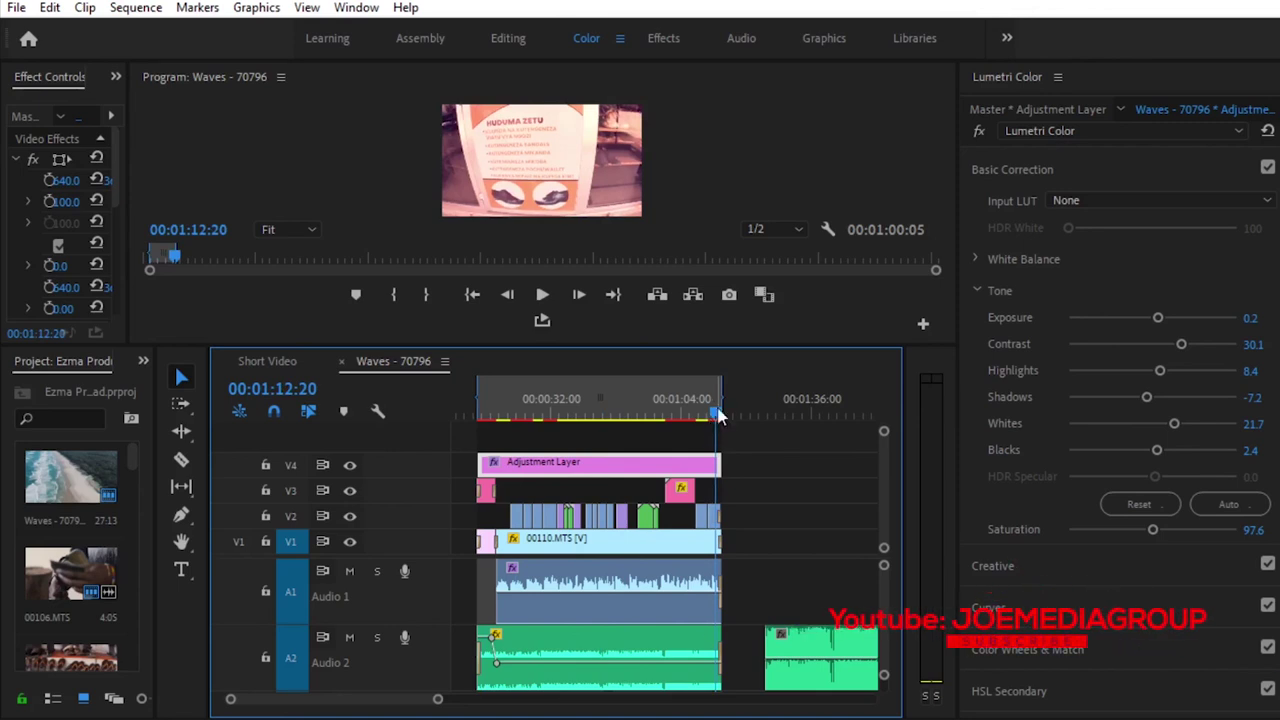
drag(718, 416, 556, 416)
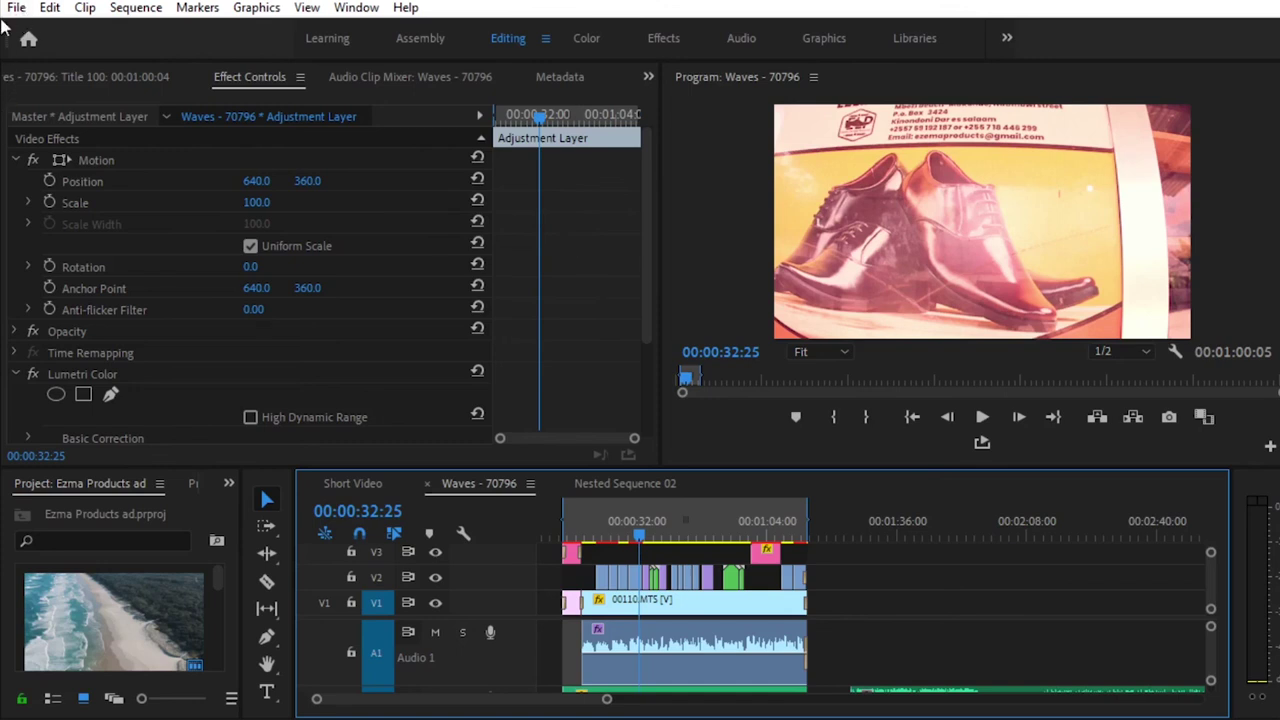
Open Export Settings via File > Export > Media for the Waves - 70796 sequence
click(18, 8)
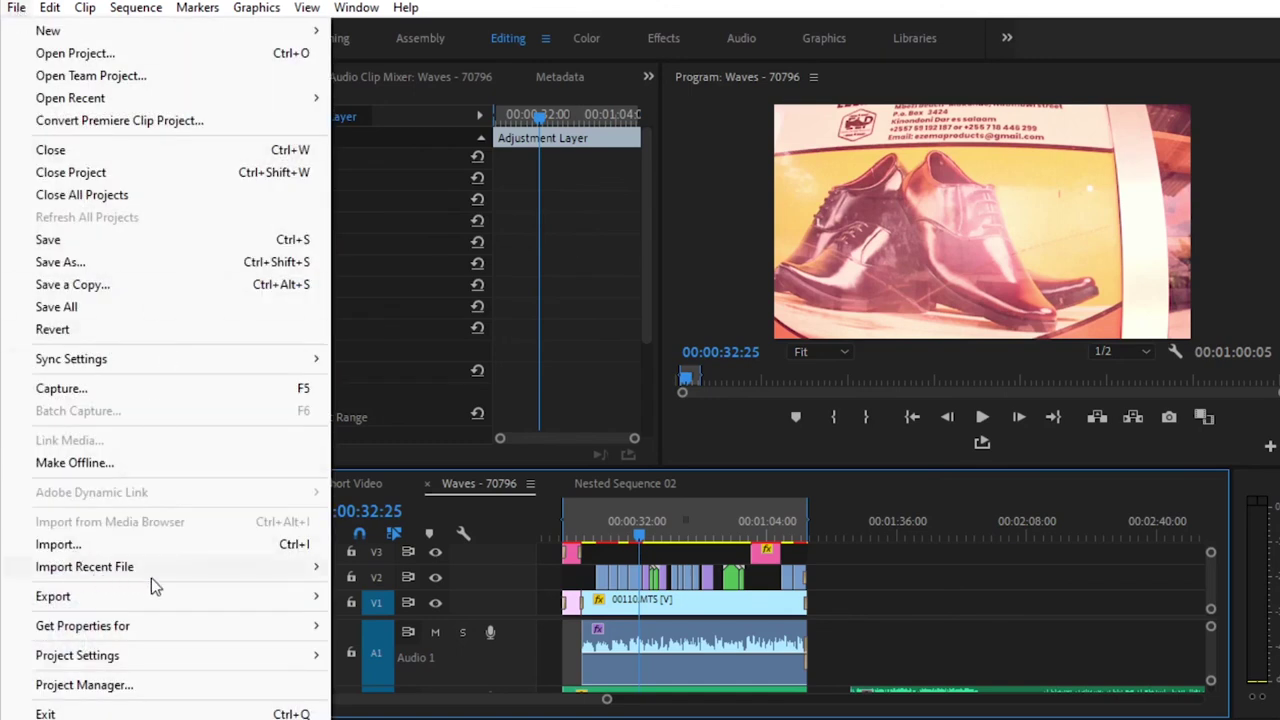
mouse_move(300, 598)
click(392, 350)
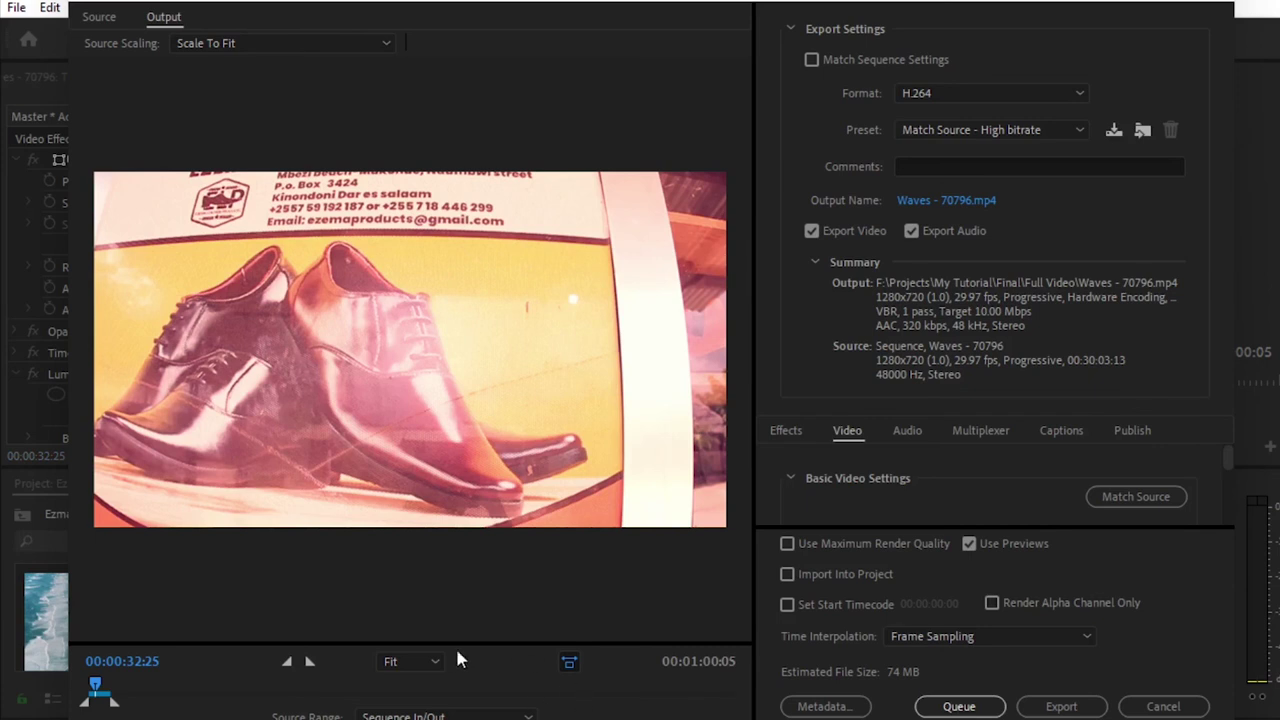
drag(95, 688, 108, 688)
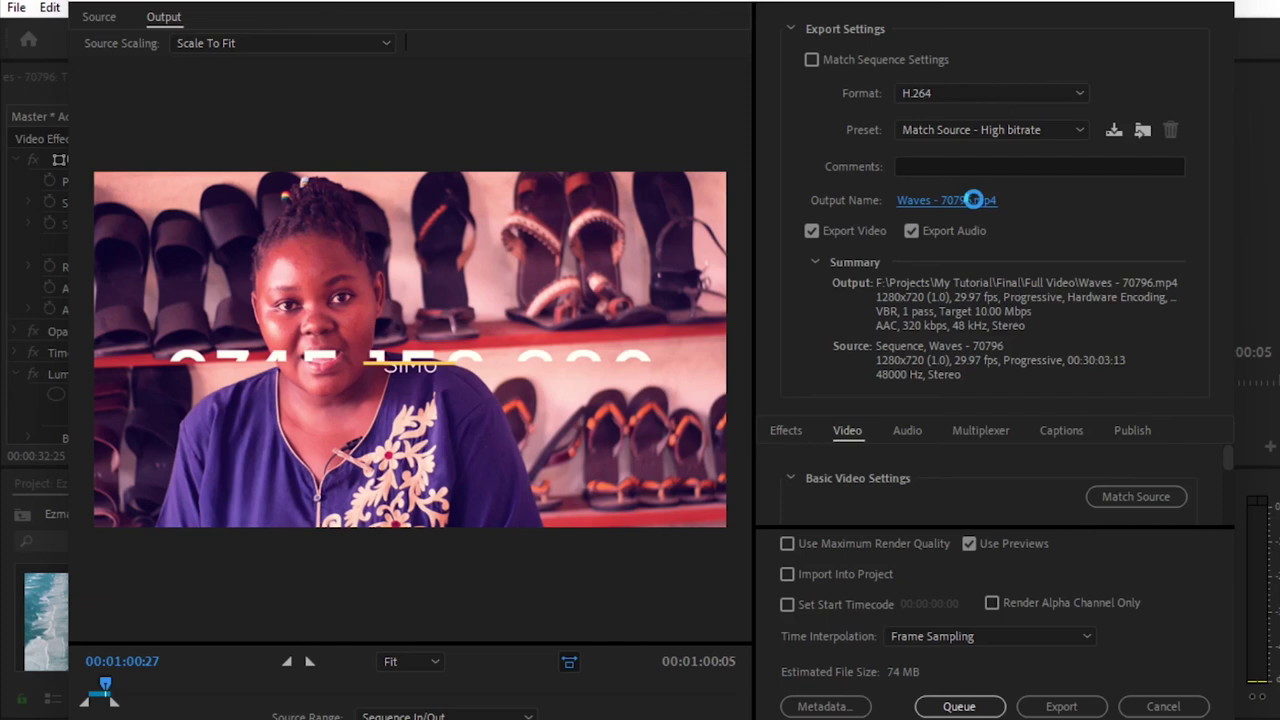
Rename the export output file to 'Ezma ad.mp4' in the Full Video folder
click(973, 200)
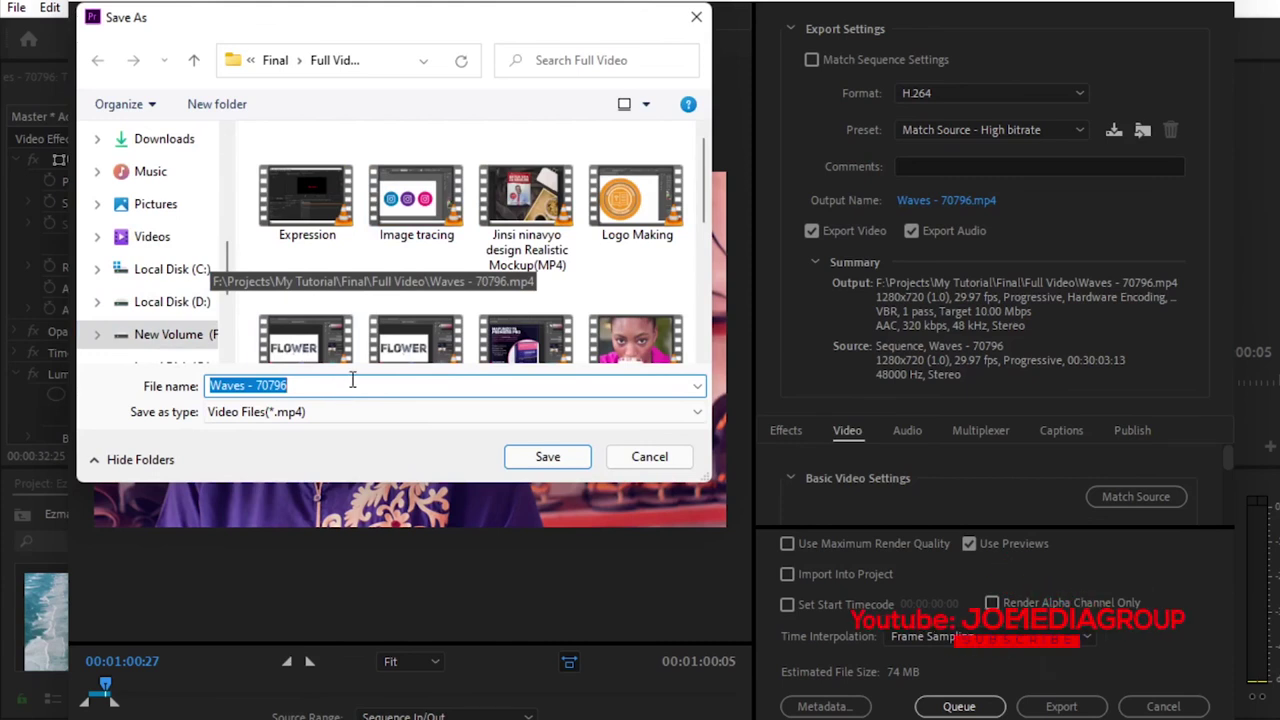
text(e)
key(BackSpace)
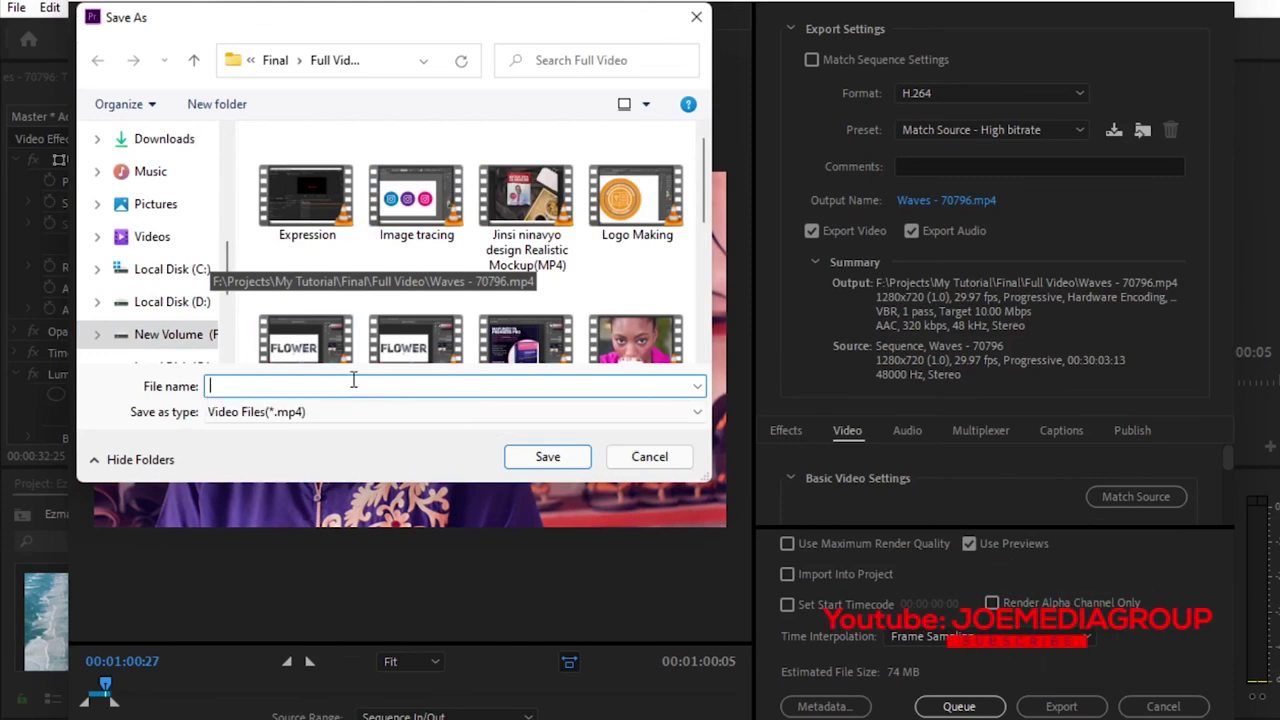
text(Ezm)
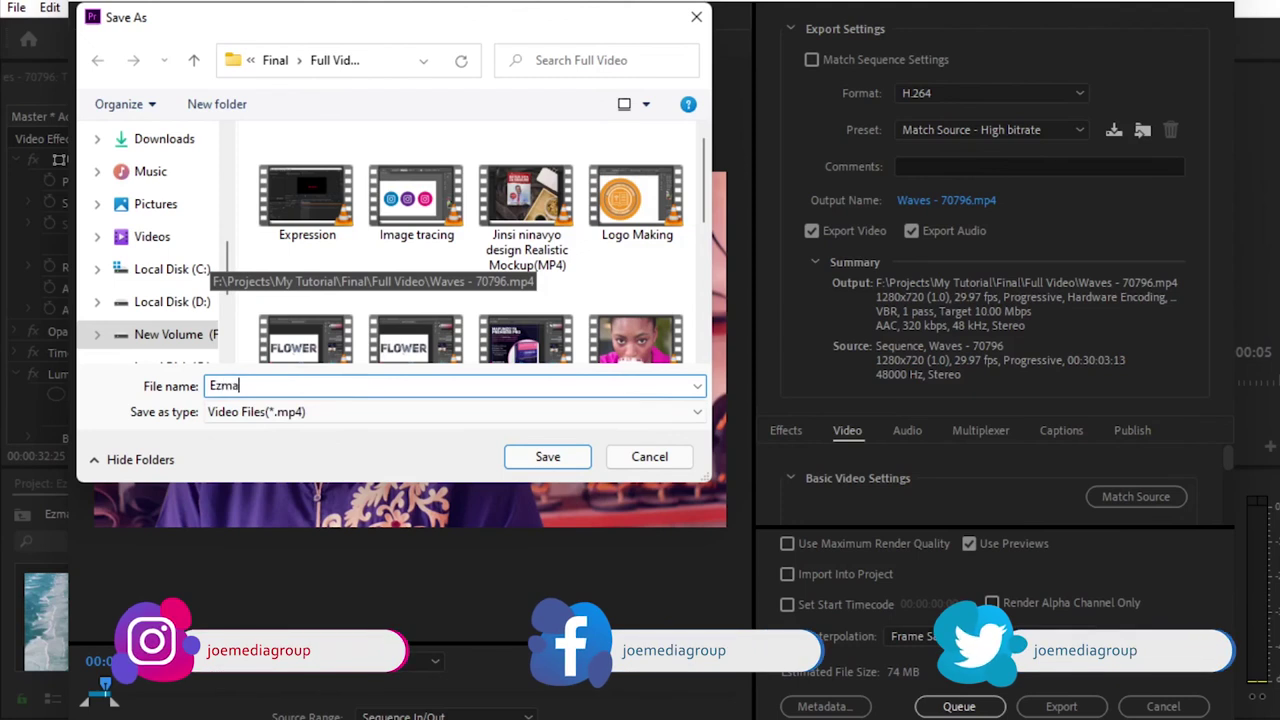
text(ad)
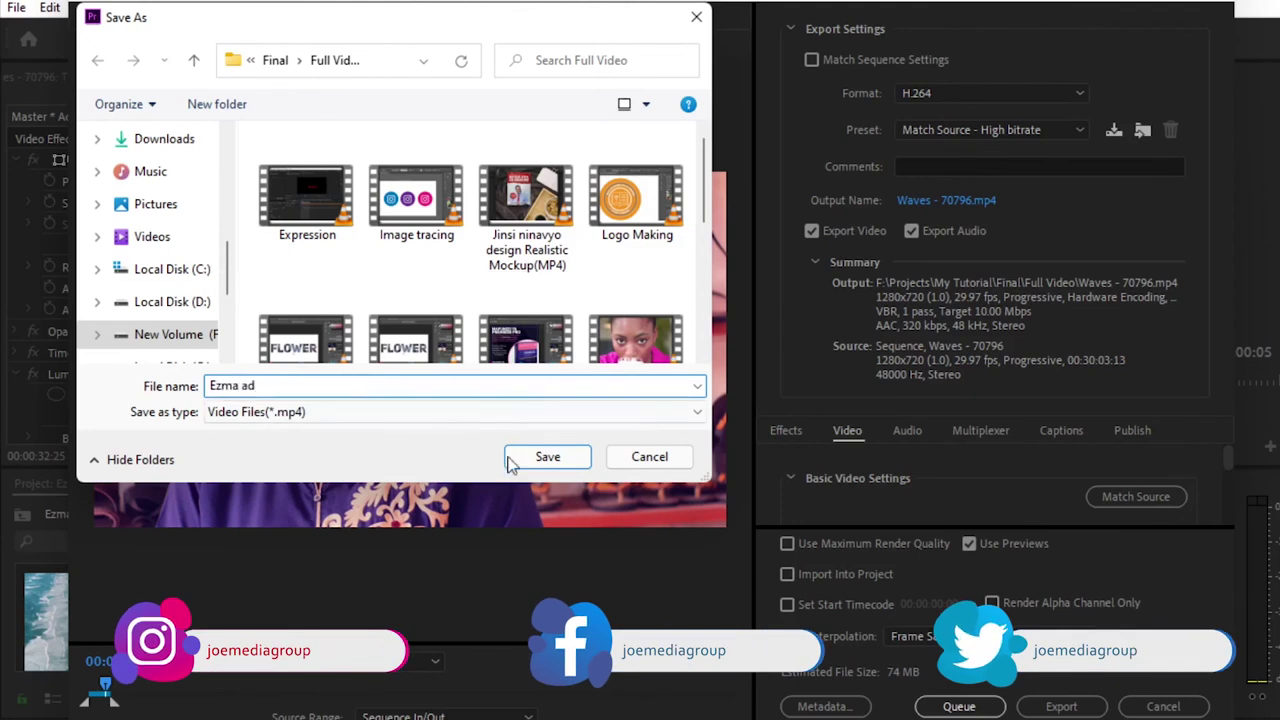
click(547, 456)
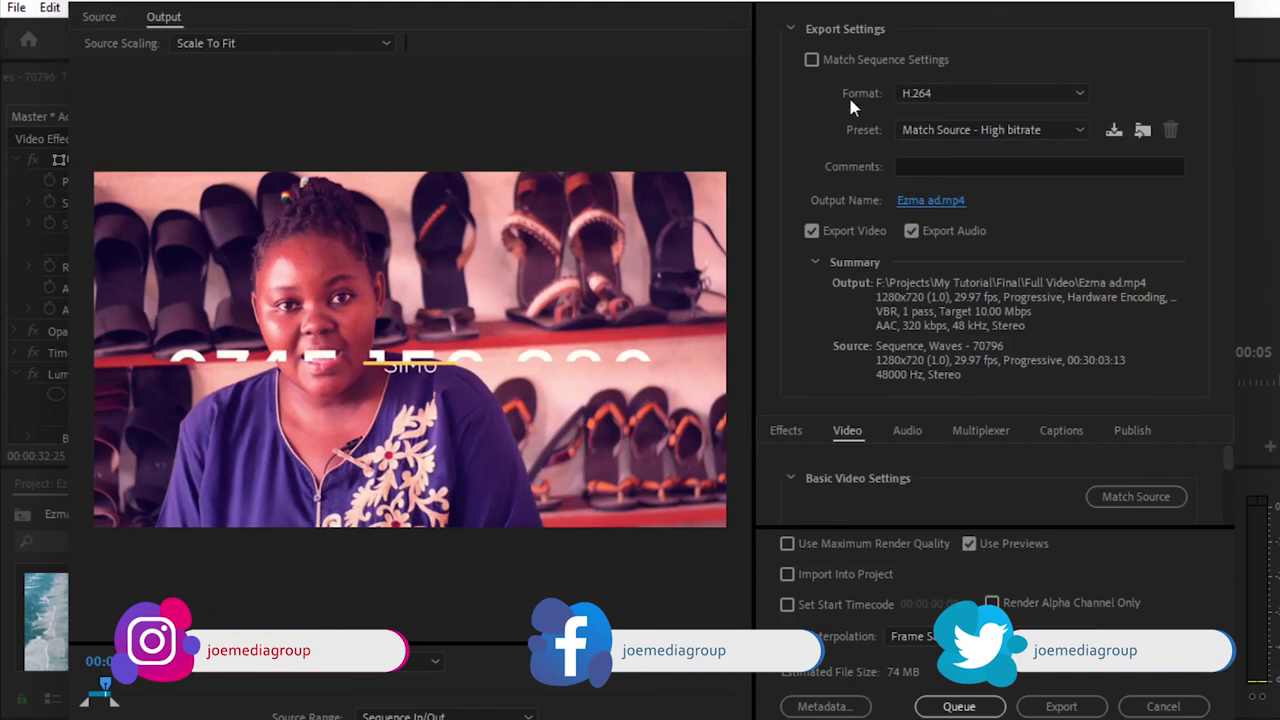
Keep H.264 format and choose the Match Source - Adaptive High Bitrate preset (about 63 MB)
click(963, 94)
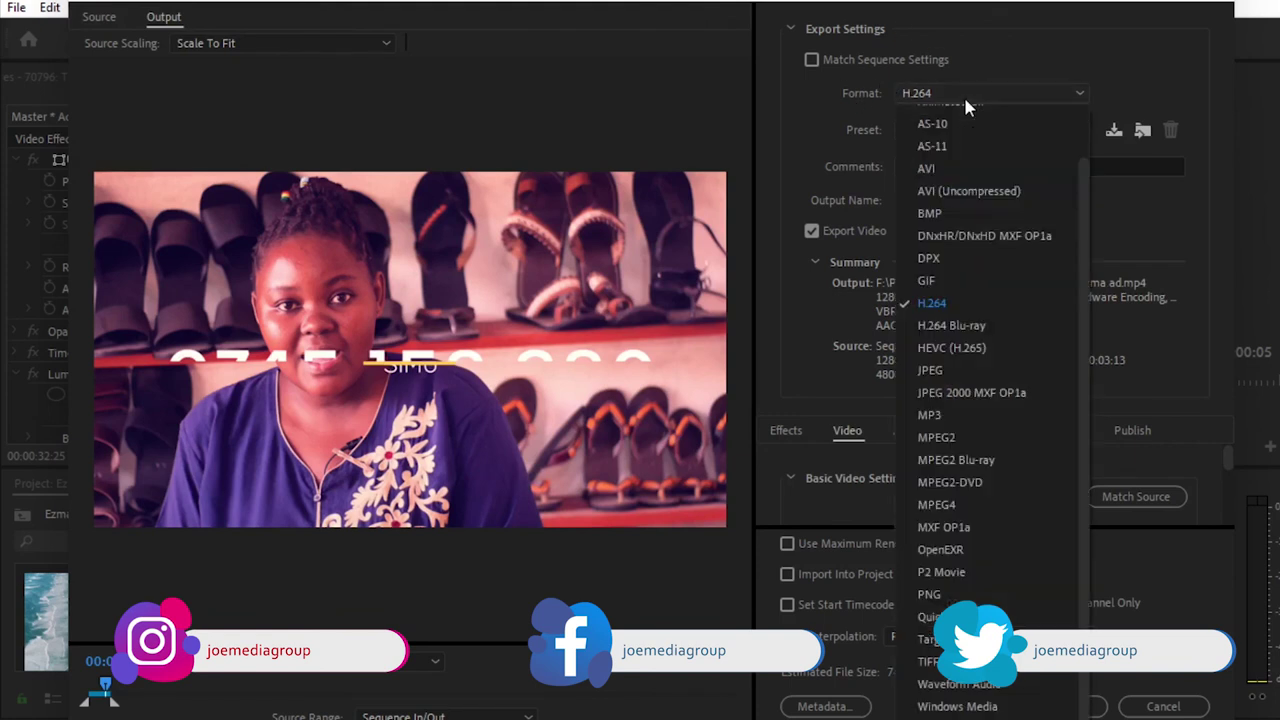
click(933, 304)
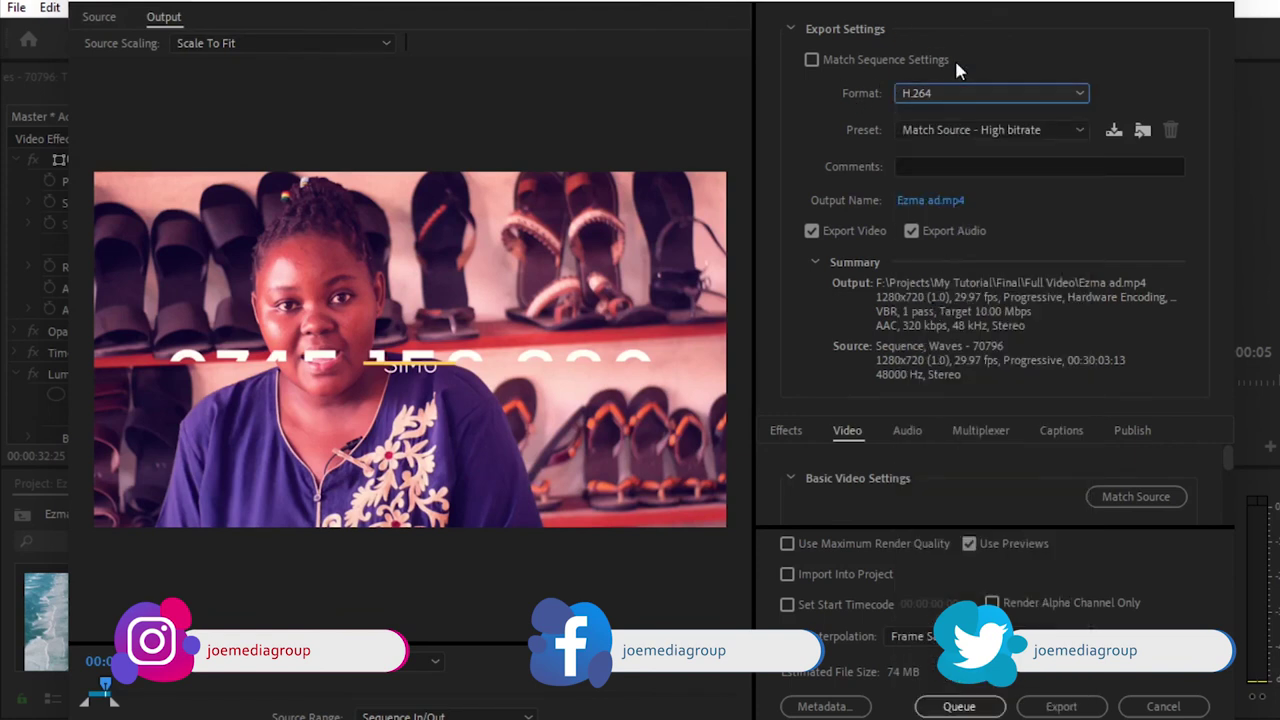
click(1010, 130)
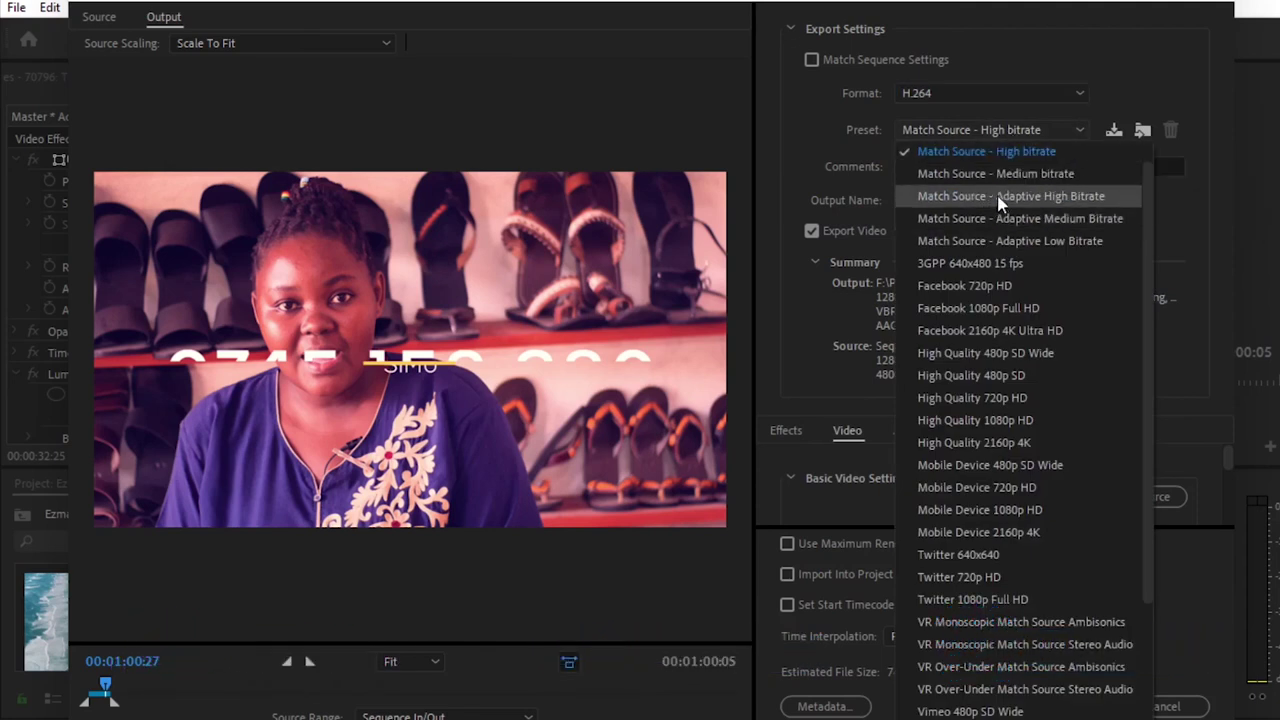
click(1025, 196)
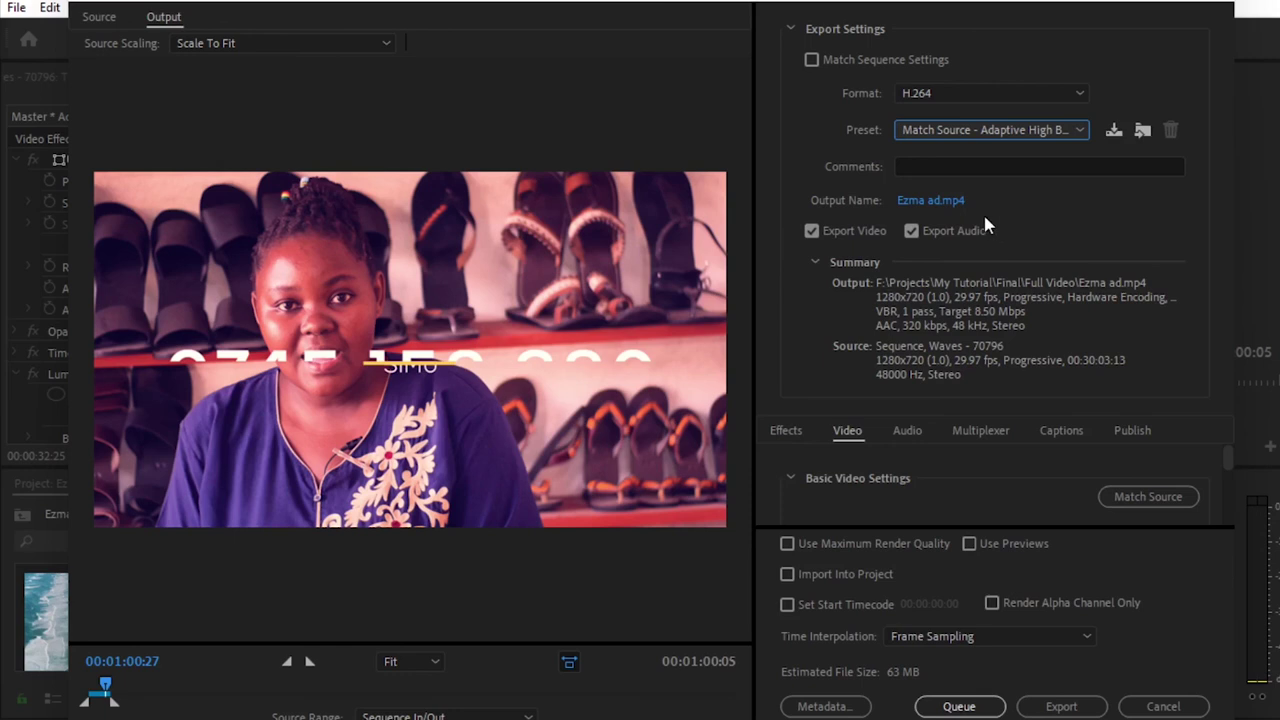
click(847, 432)
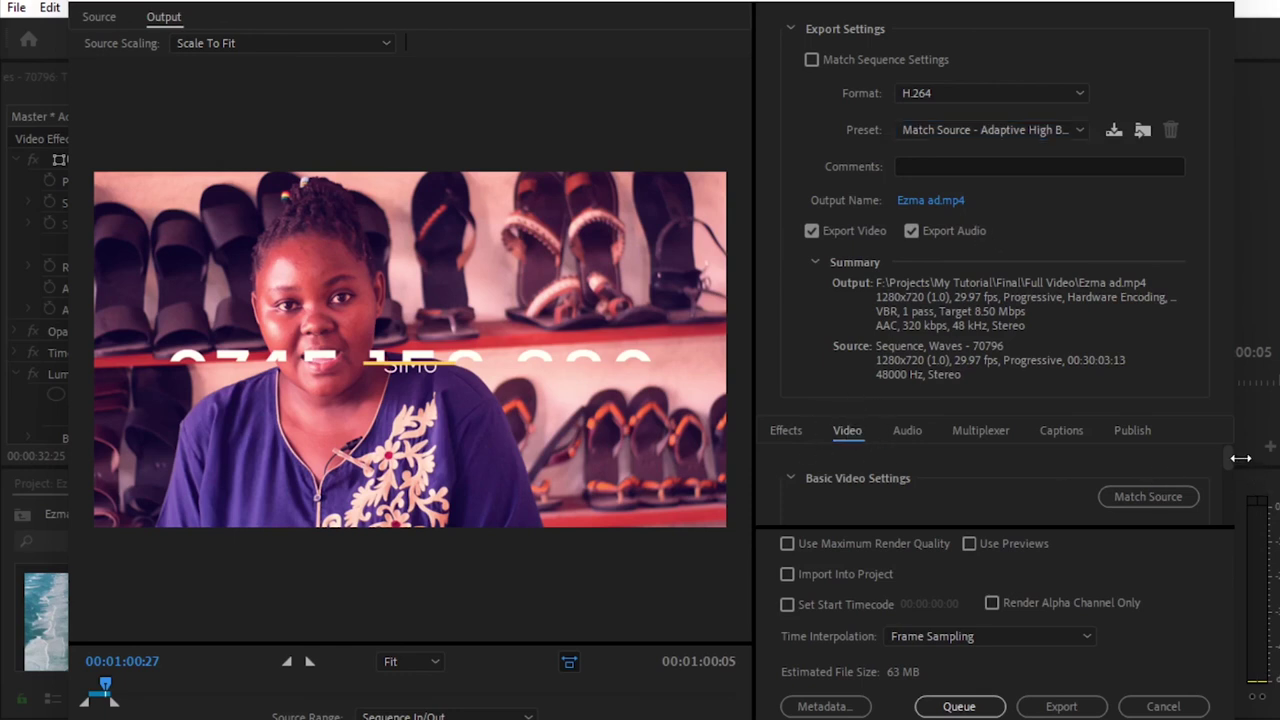
Set the video Bitrate Encoding to VBR, 2 pass
scroll(1232, 461, down, 5)
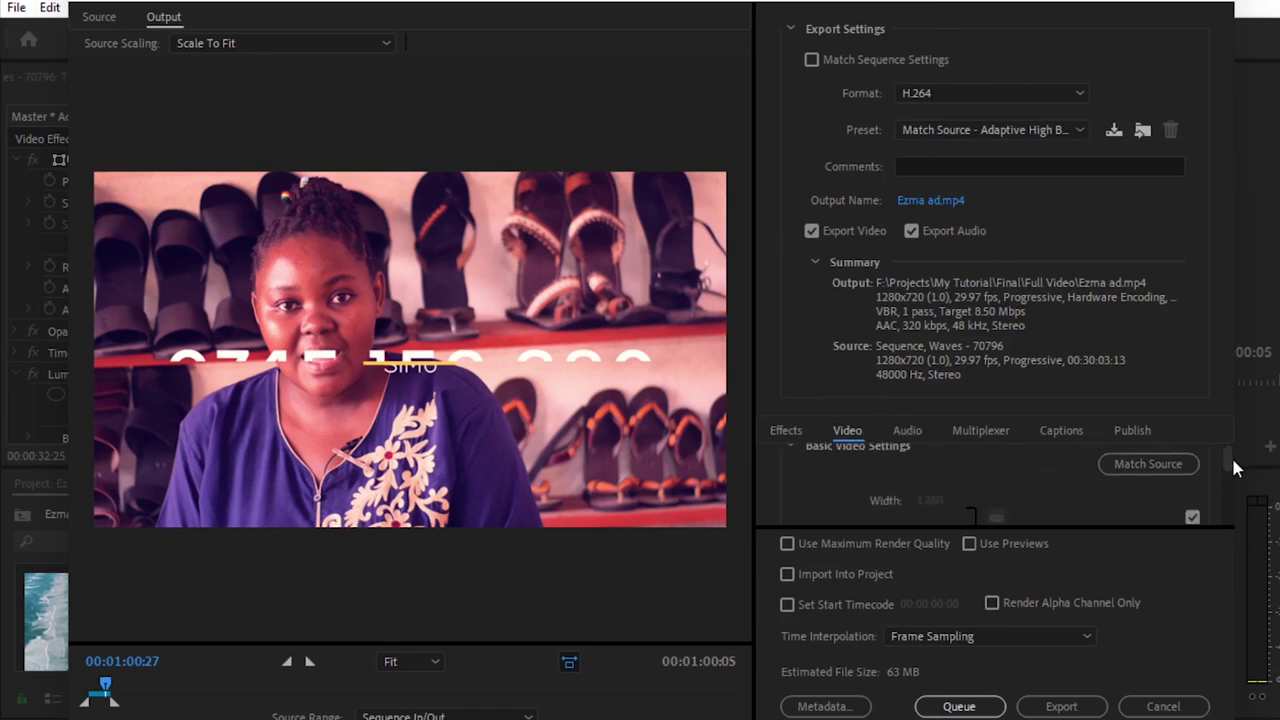
scroll(1231, 462, down, 4)
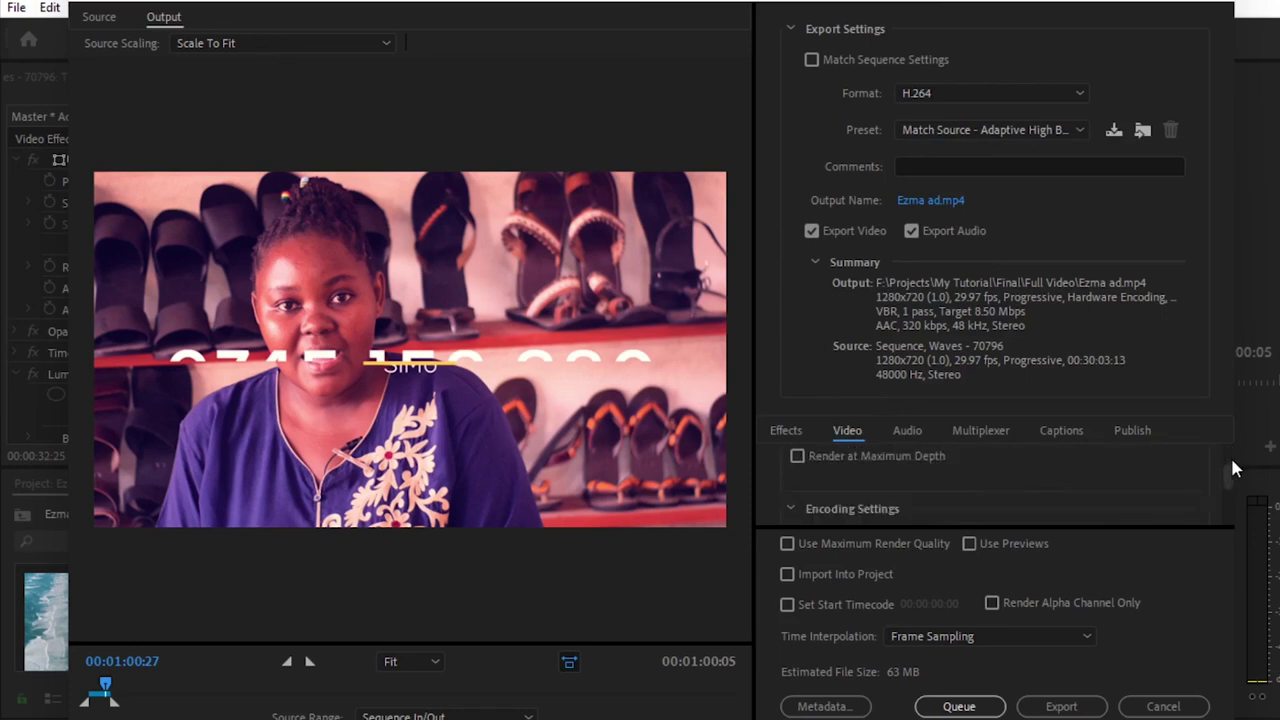
scroll(1231, 463, down, 4)
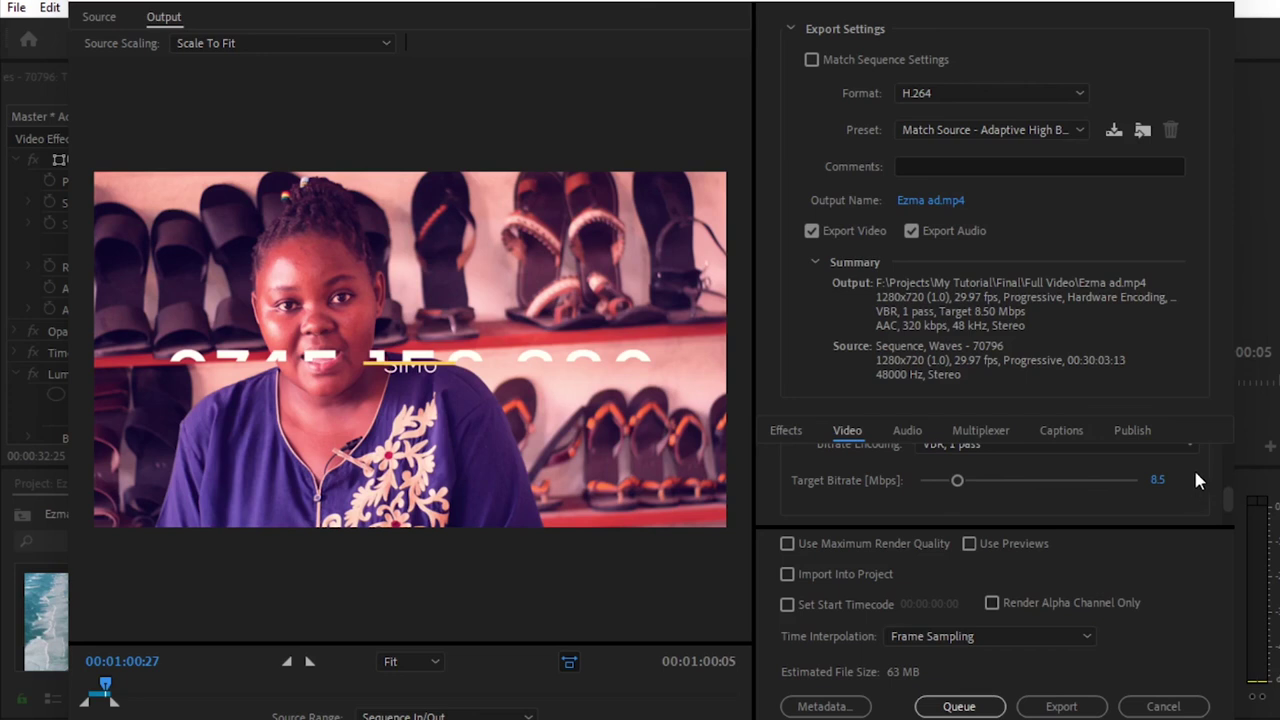
scroll(1126, 519, down, 2)
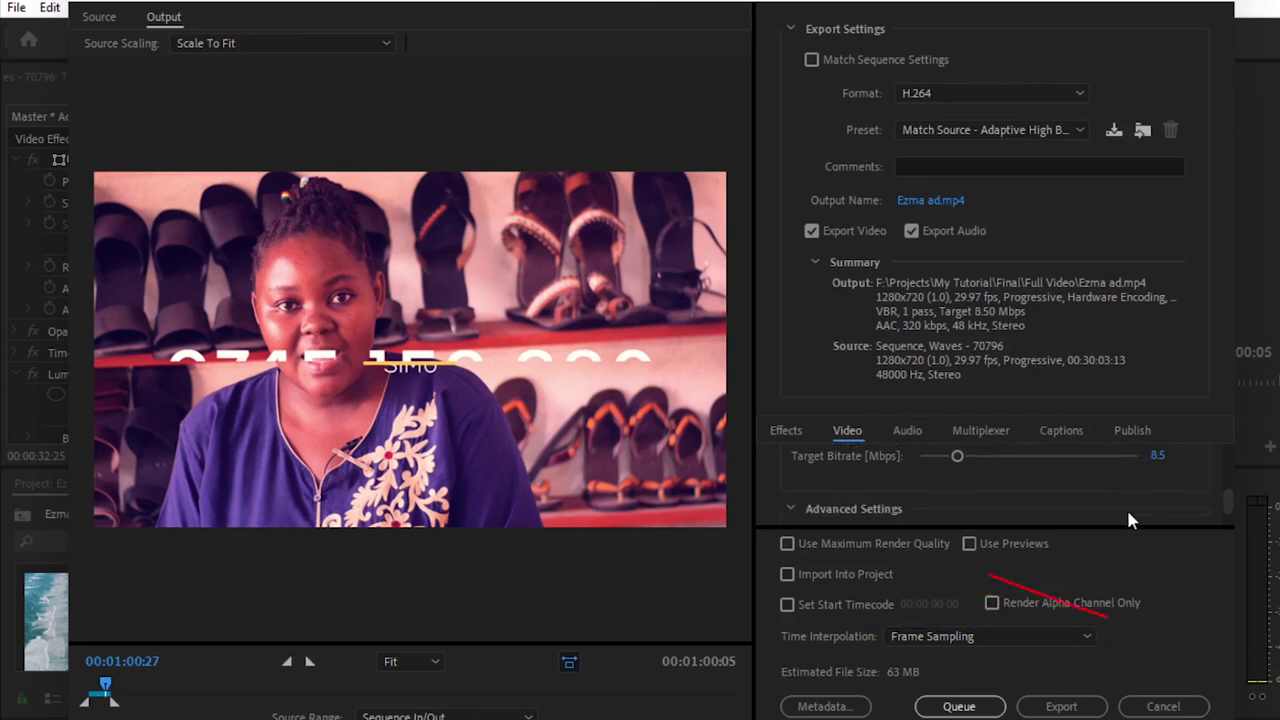
scroll(1126, 519, up, 1)
scroll(1127, 512, up, 3)
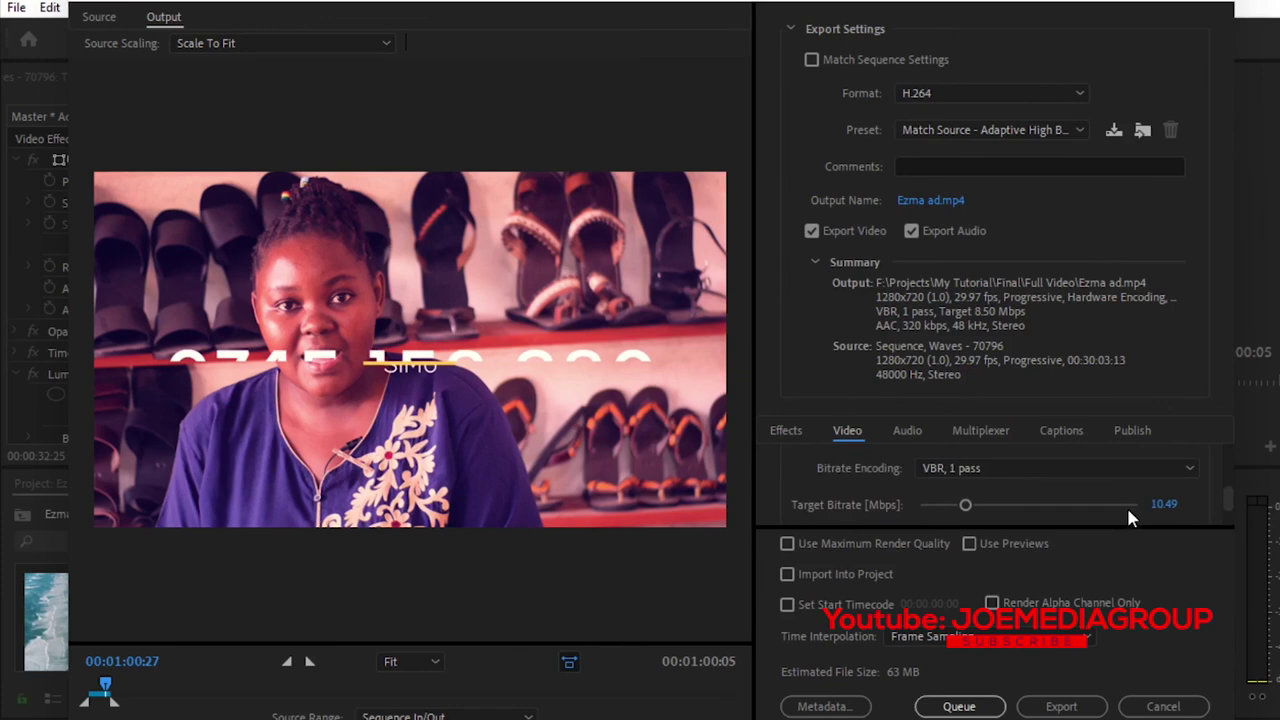
click(1024, 467)
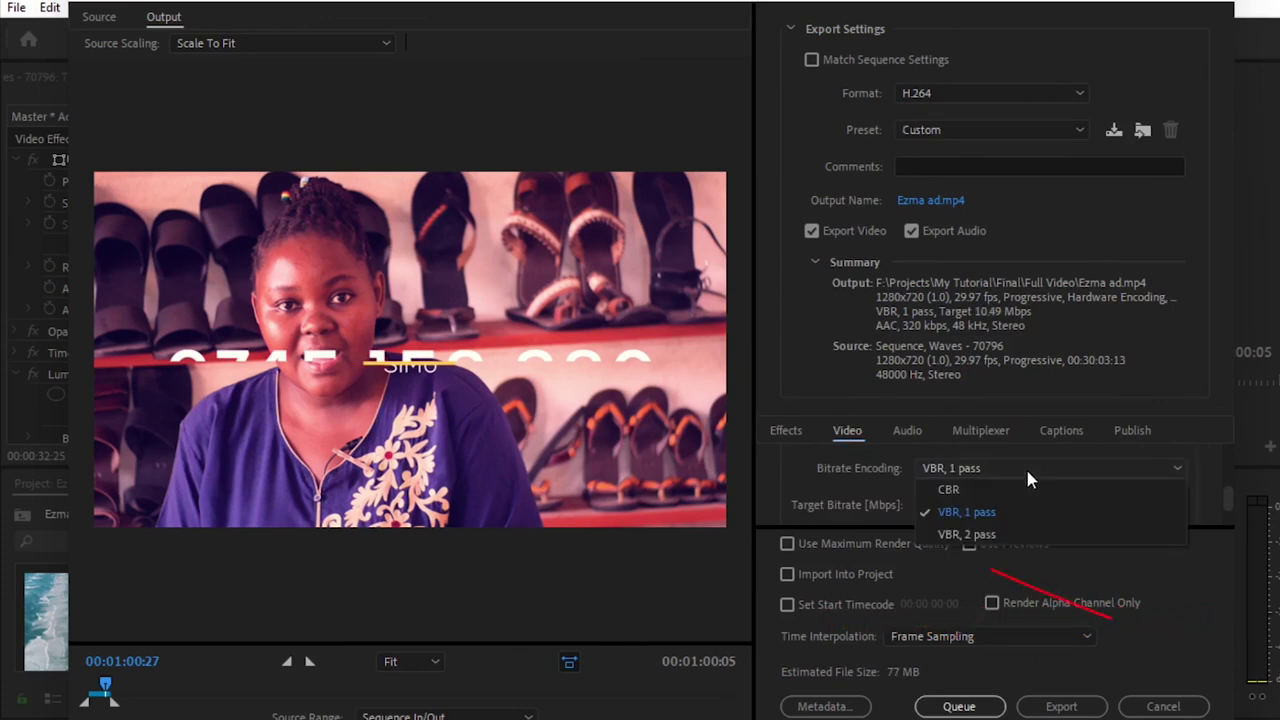
click(996, 534)
Set target bitrate 2 Mbps and maximum 5 Mbps, enable Maximum Render Quality, and export
scroll(1001, 522, up, 1)
scroll(1223, 495, down, 3)
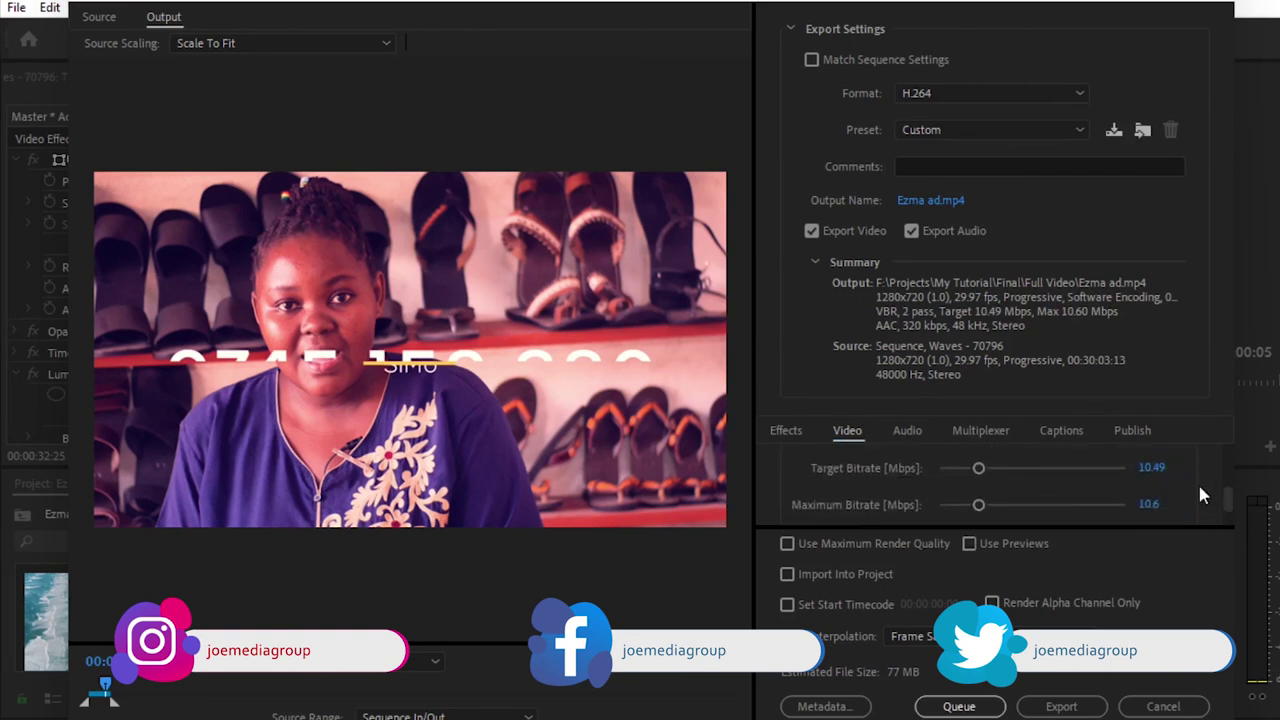
click(1153, 467)
text(2)
key(Return)
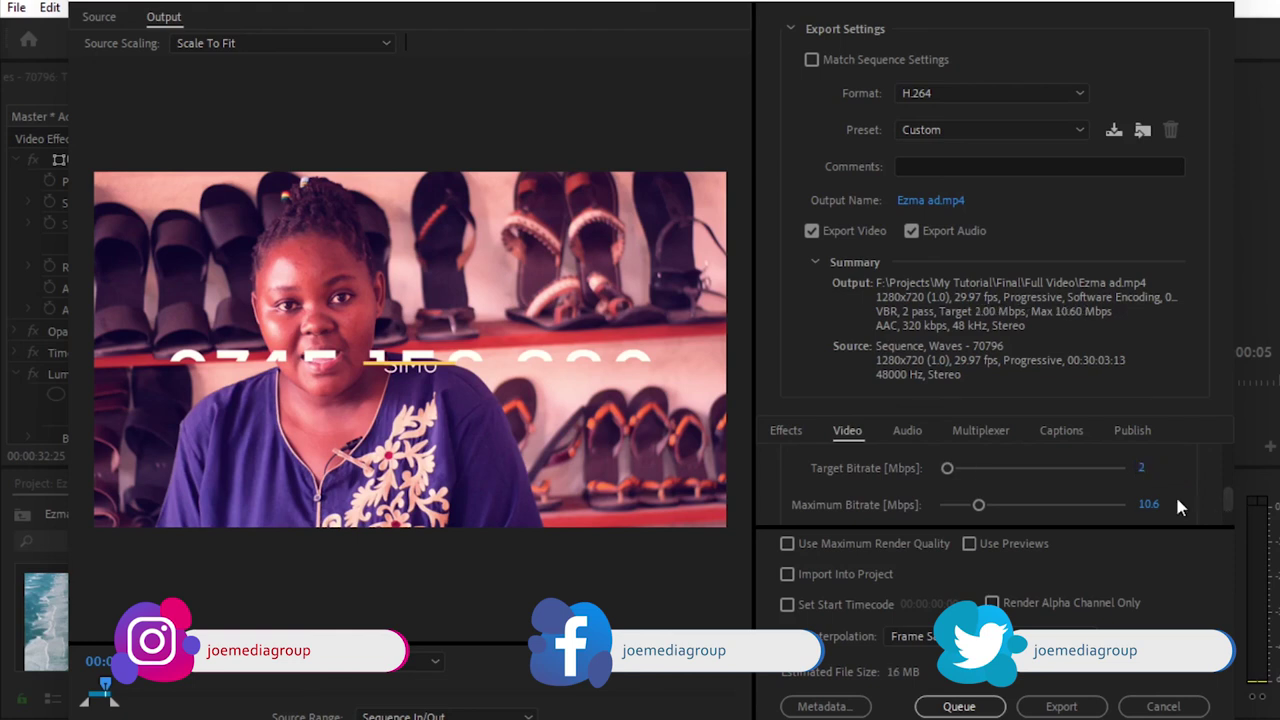
click(1148, 504)
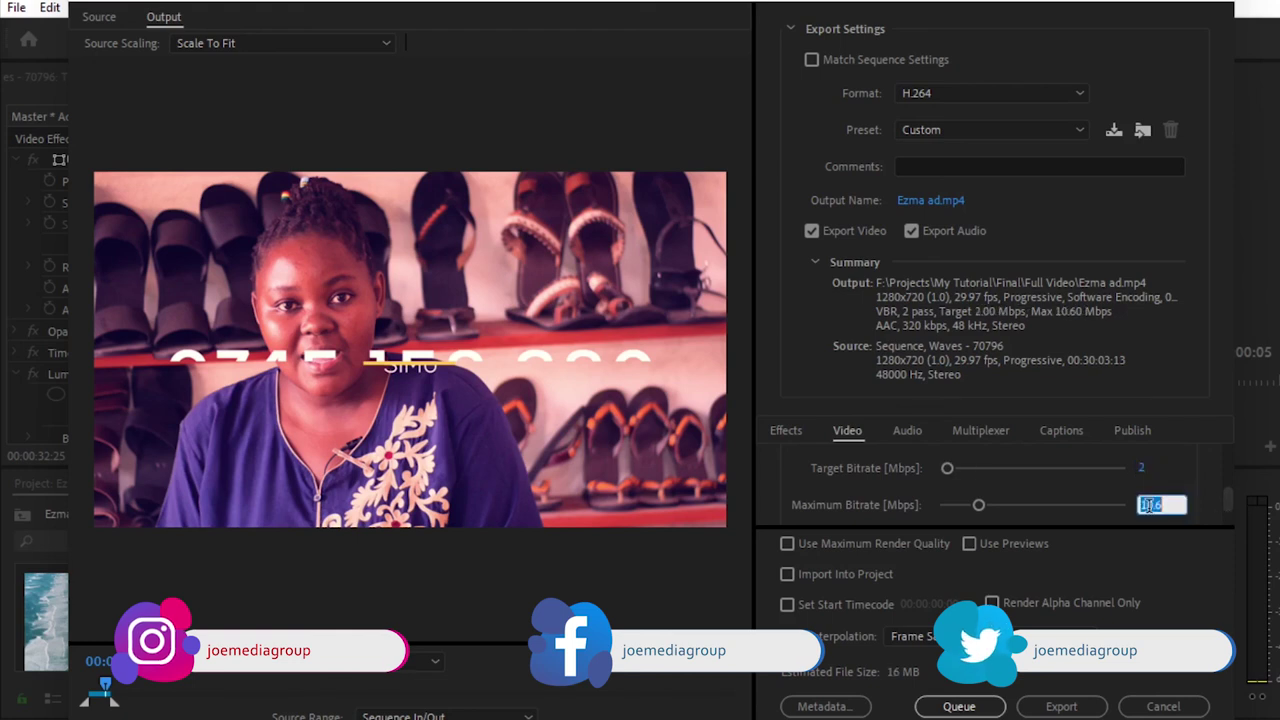
text(5)
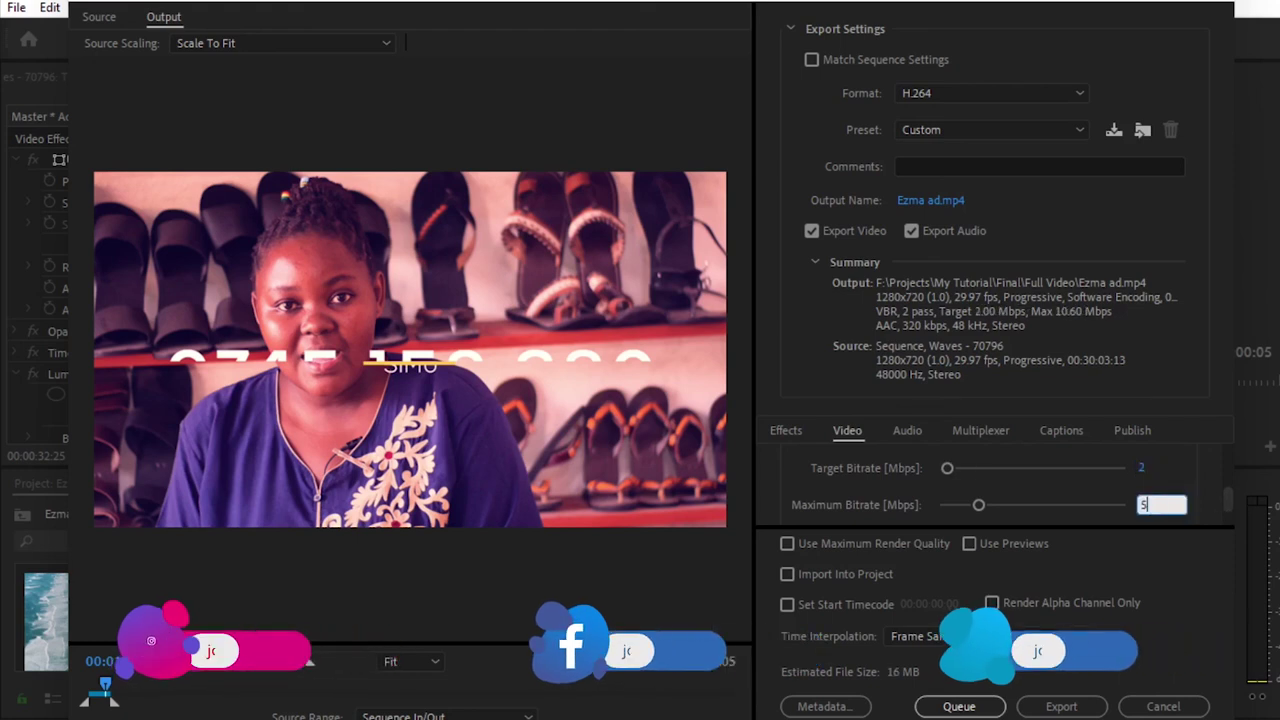
click(1175, 485)
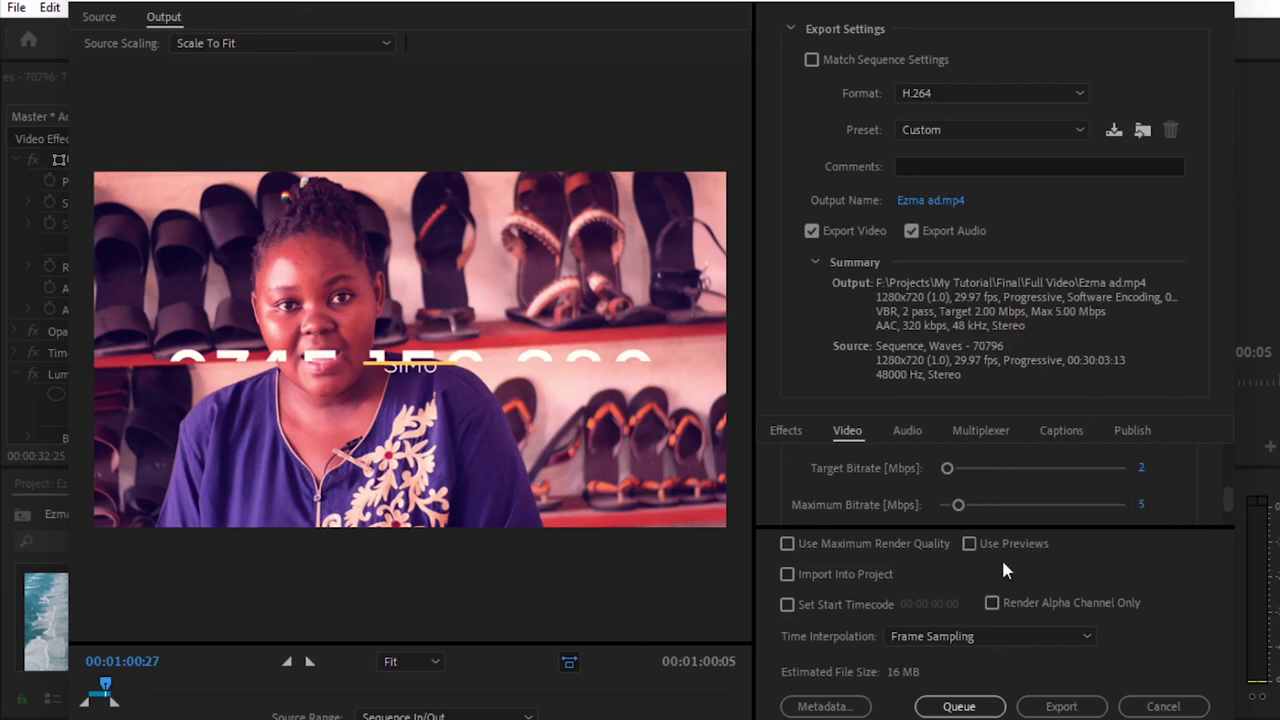
click(787, 545)
click(1062, 707)
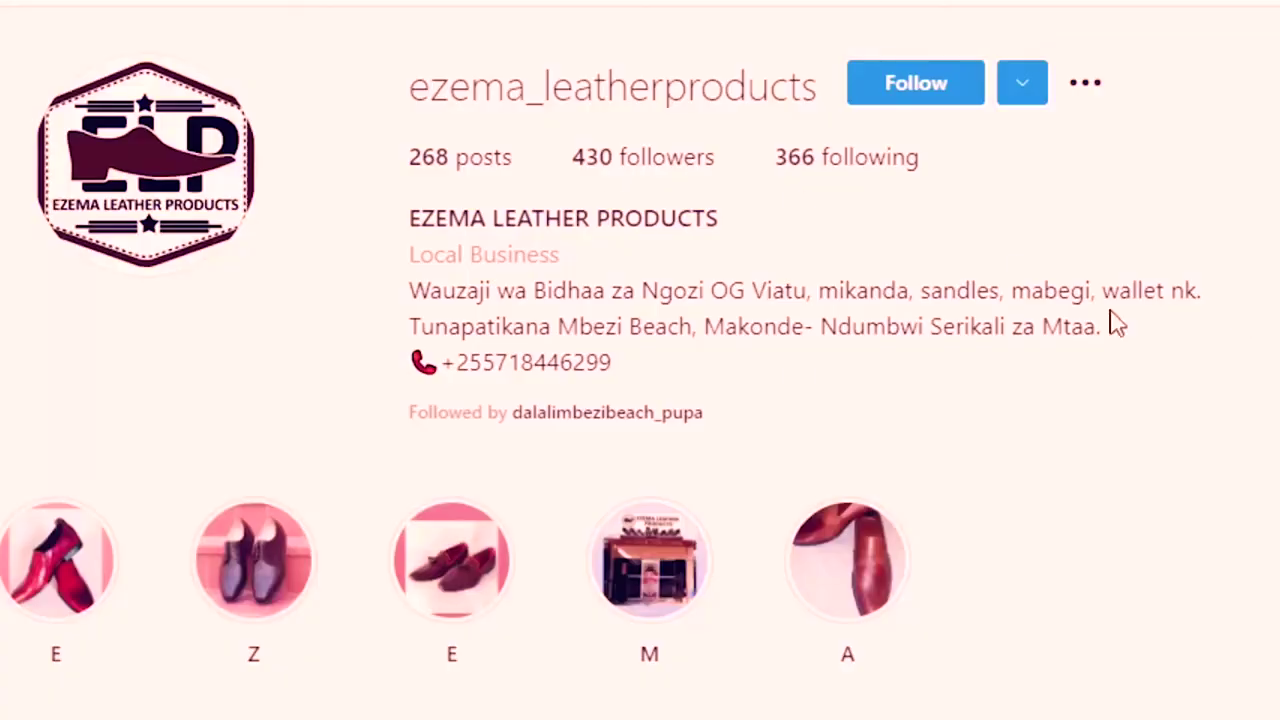
scroll(1112, 320, down, 5)
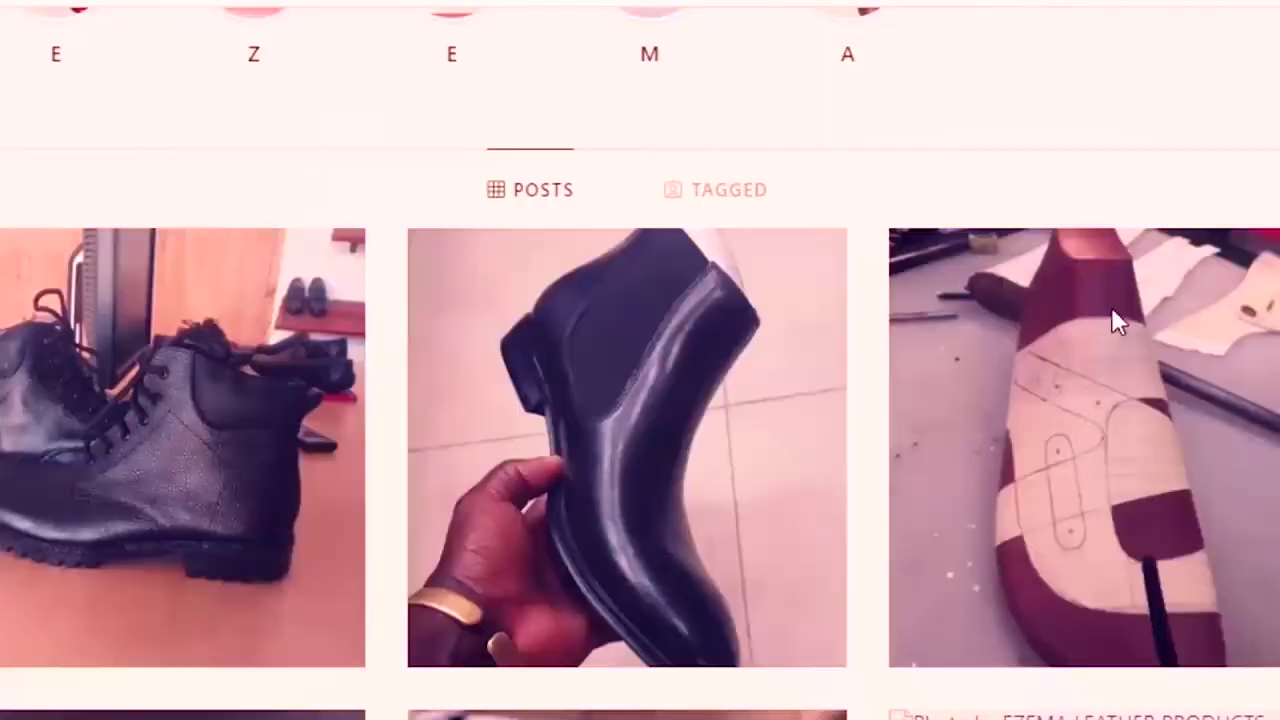
scroll(1112, 320, down, 10)
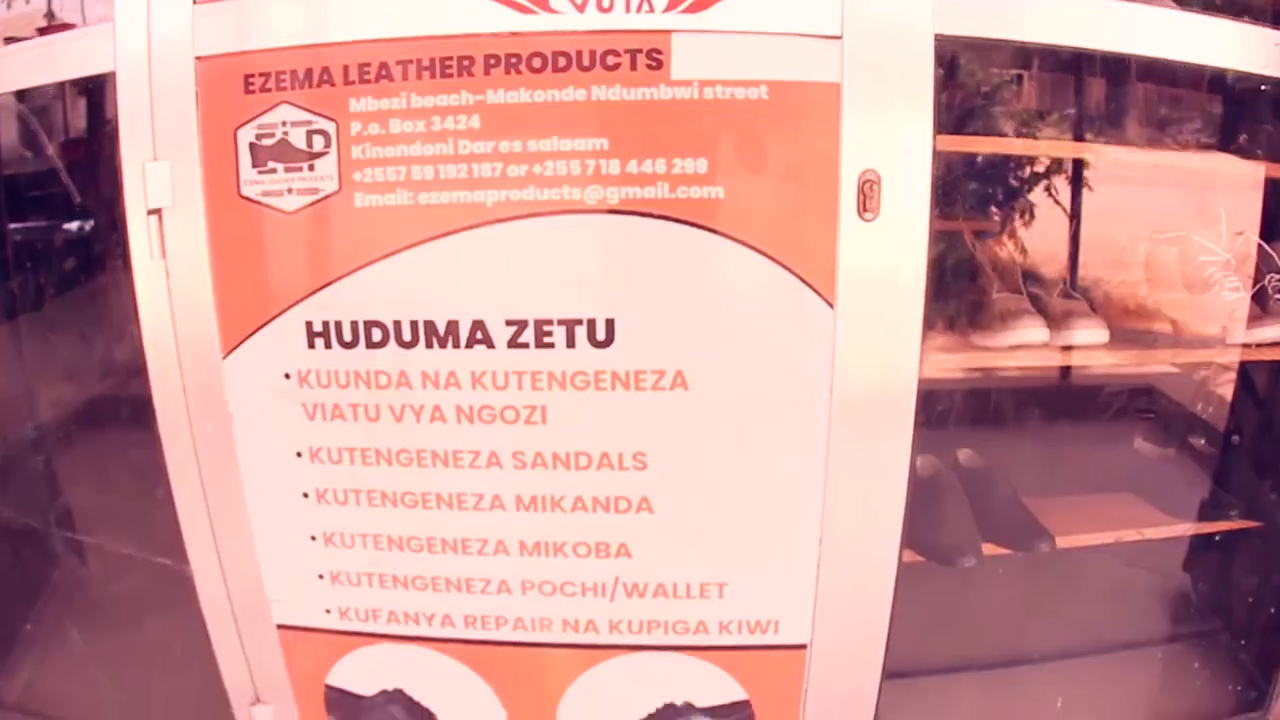